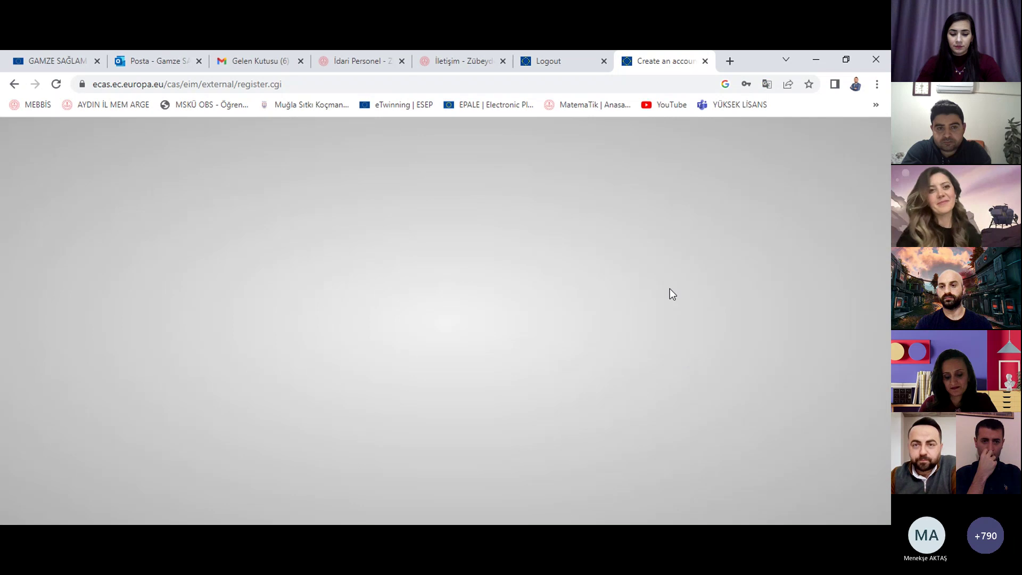
Step: Reload the EU Login registration confirmation, translate it into Turkish, then switch to the Gmail inbox
left_click(56, 85)
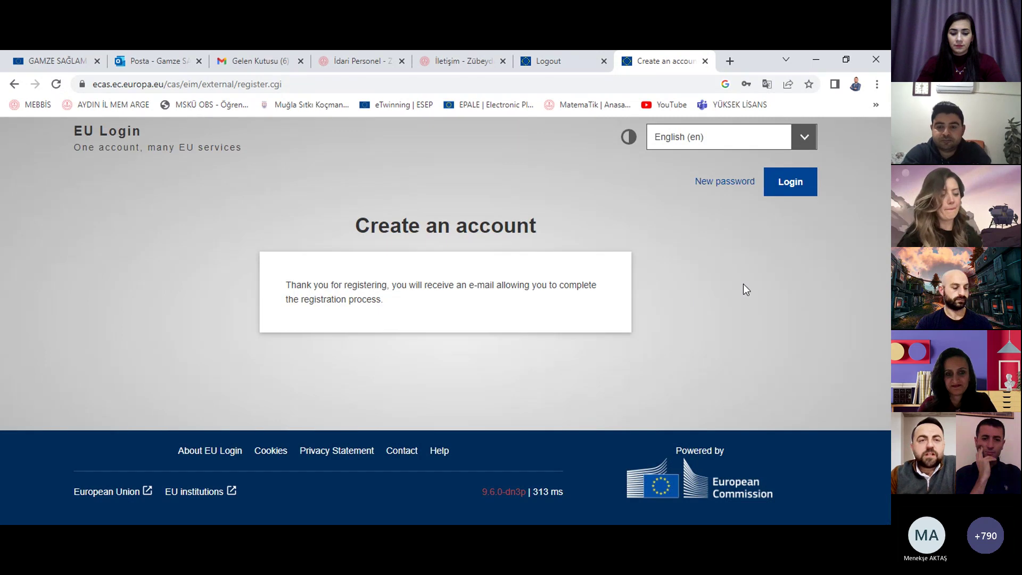
right_click(706, 268)
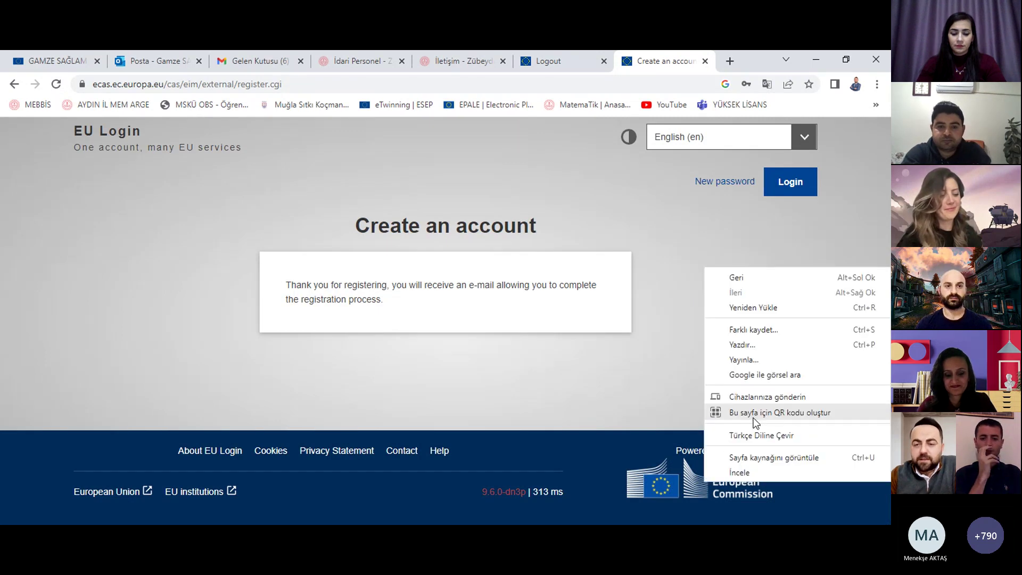
left_click(761, 435)
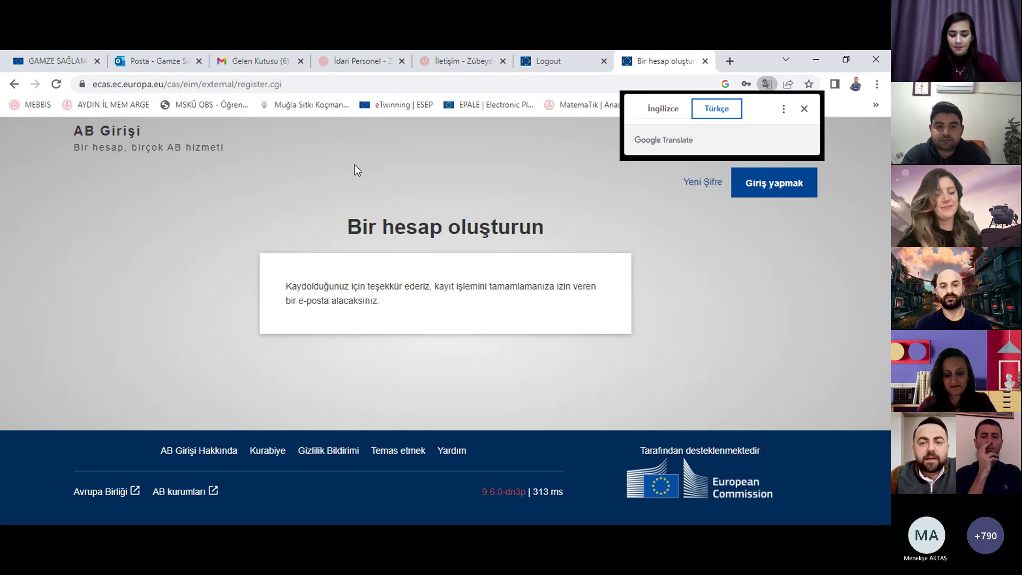
left_click(268, 51)
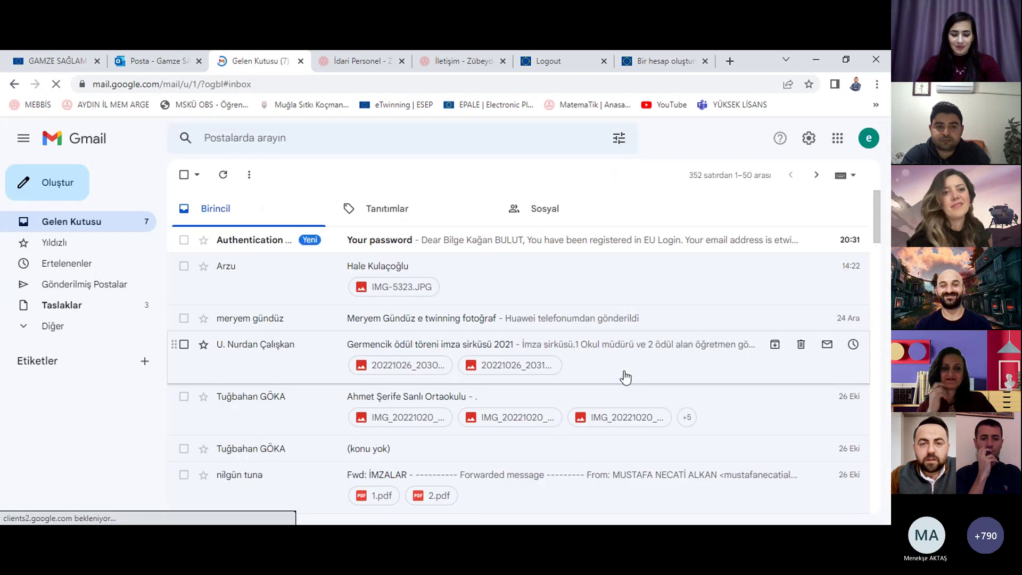
Step: Open the 'Your password' email and follow its password-creation link
left_click(491, 250)
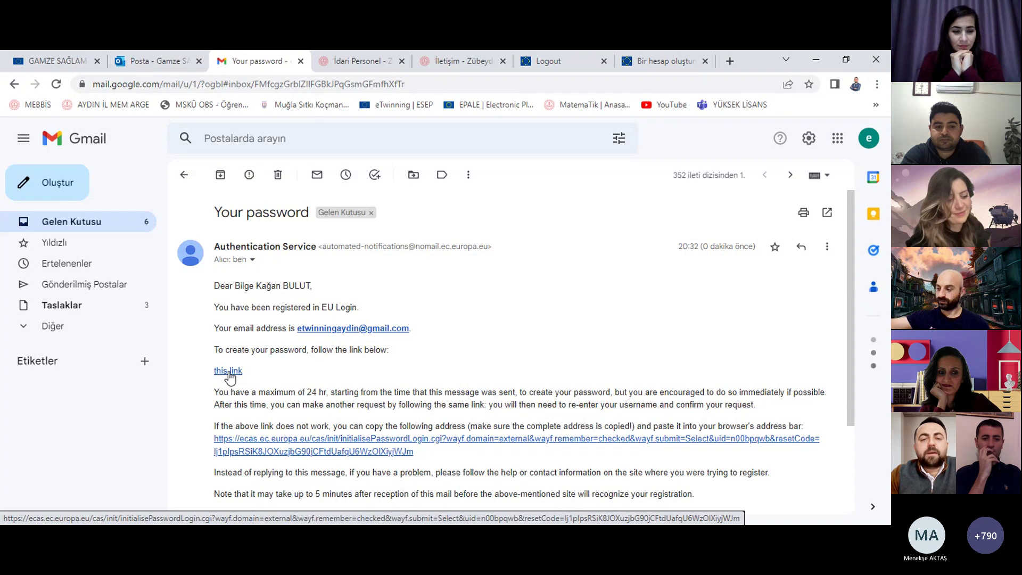
left_click(229, 372)
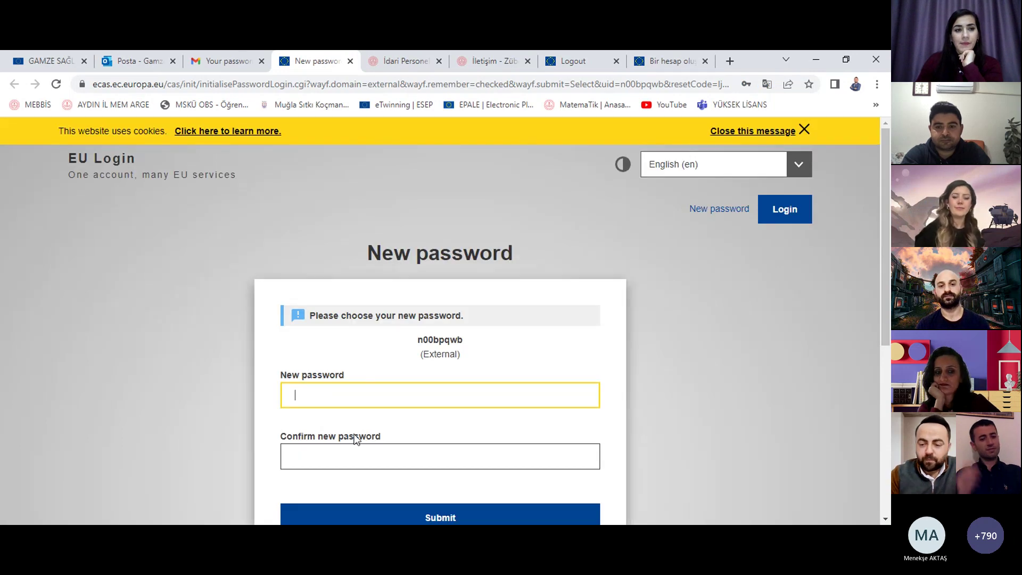
Step: Enter a new password, submit it, and decline Chrome's offer to update the password
type("***")
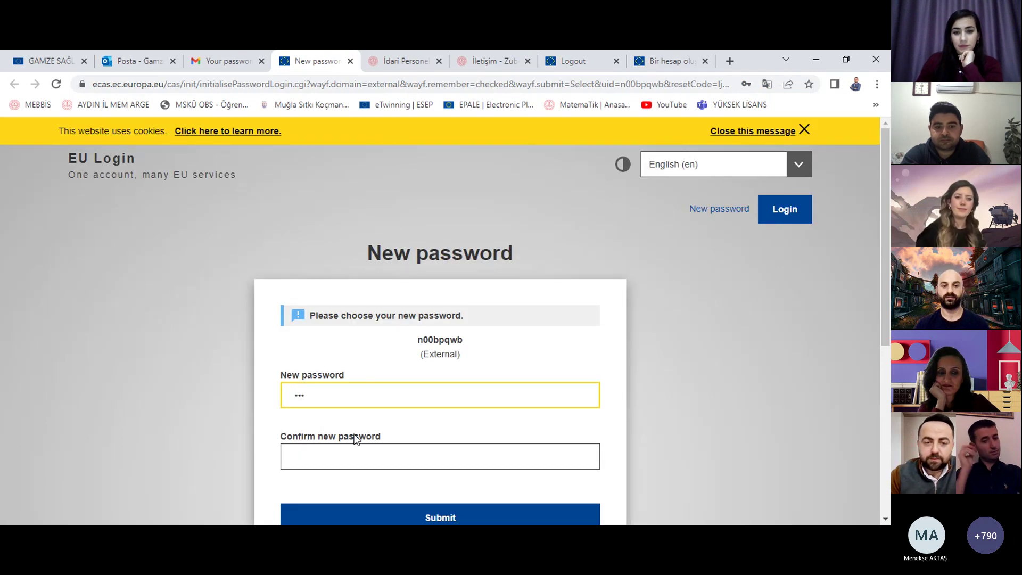
type("***")
left_click(338, 450)
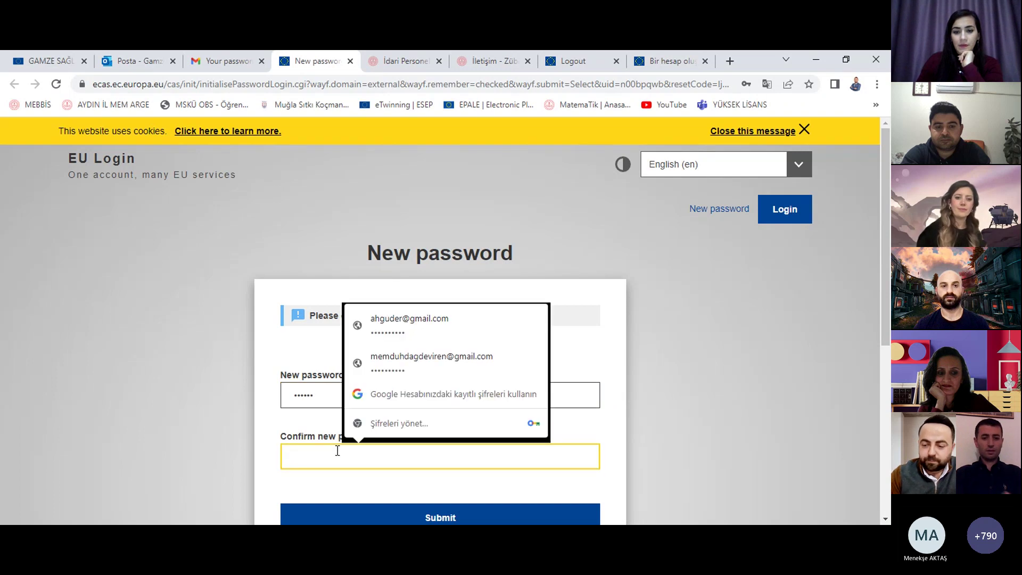
type("******")
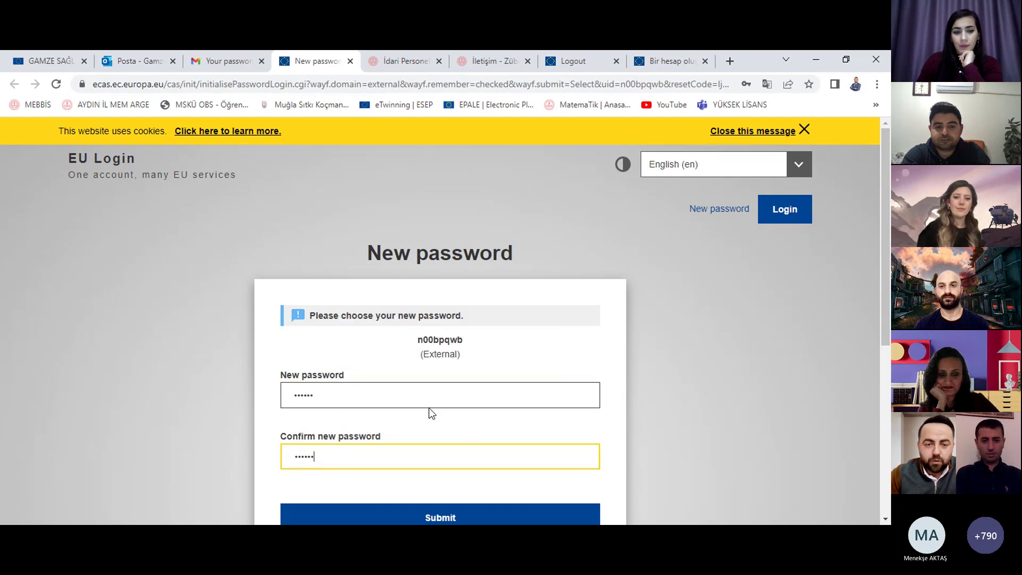
left_click(421, 393)
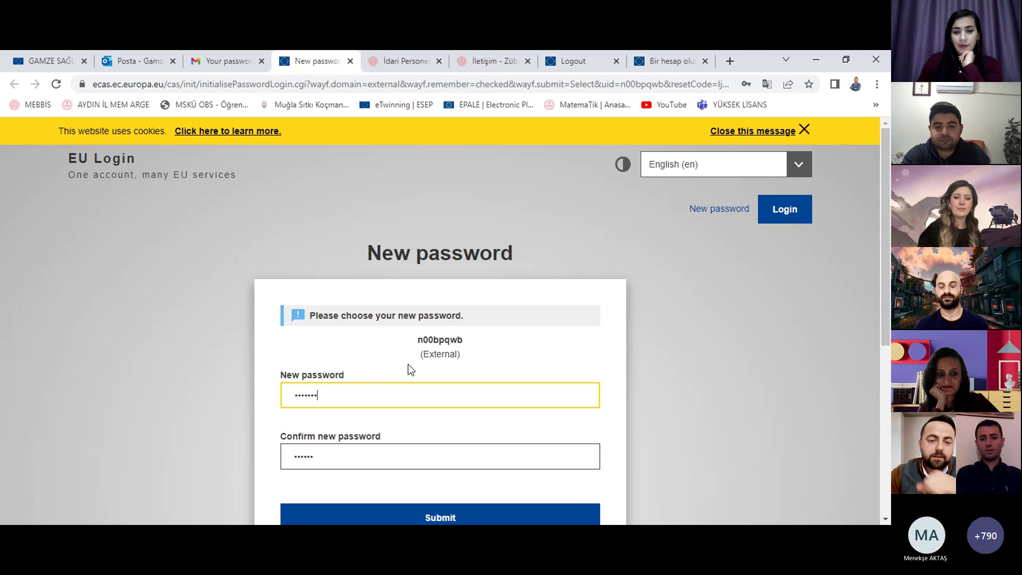
left_click(355, 456)
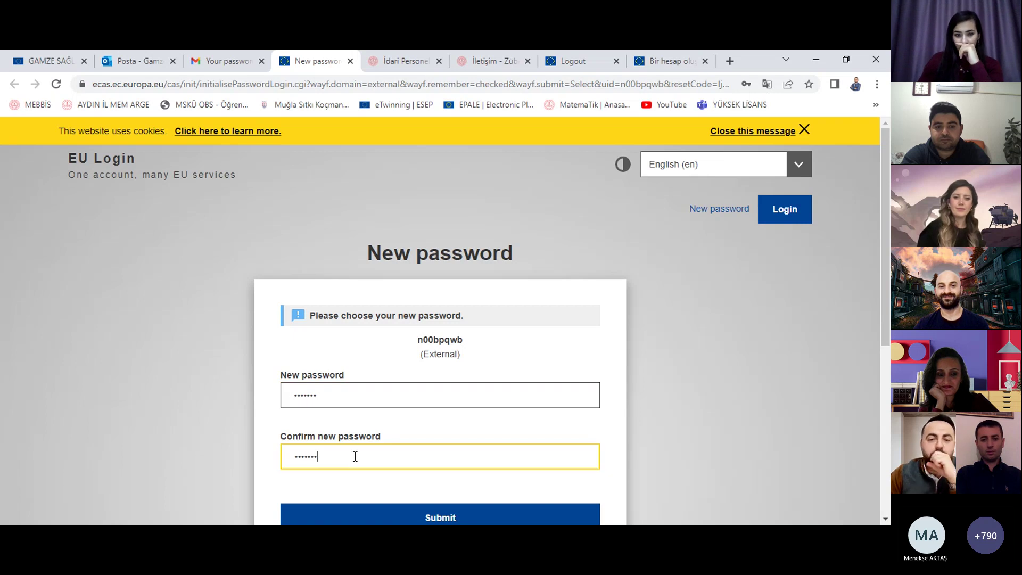
scroll(615, 364, "down", 2)
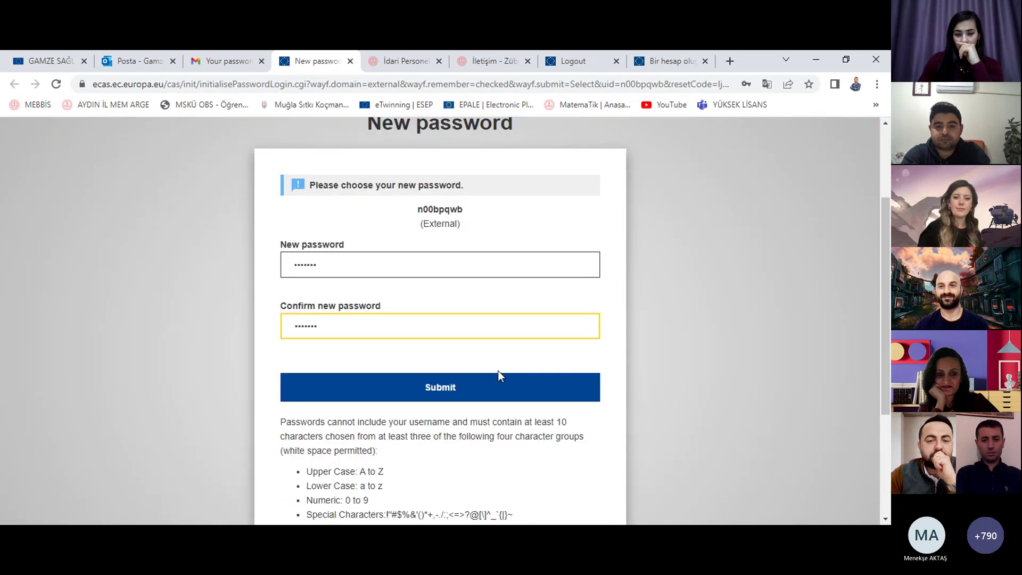
scroll(497, 373, "down", 1)
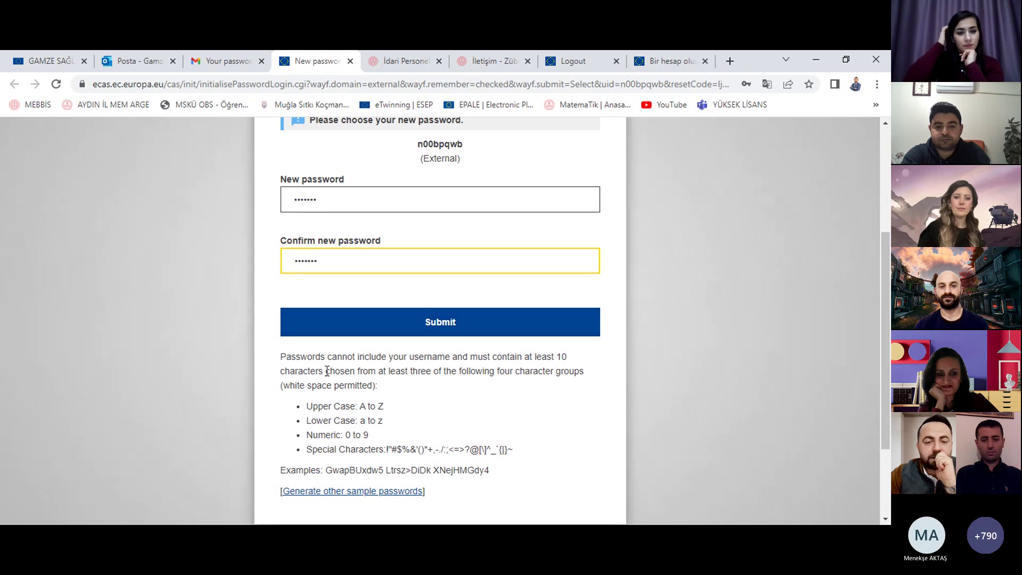
scroll(399, 424, "down", 1)
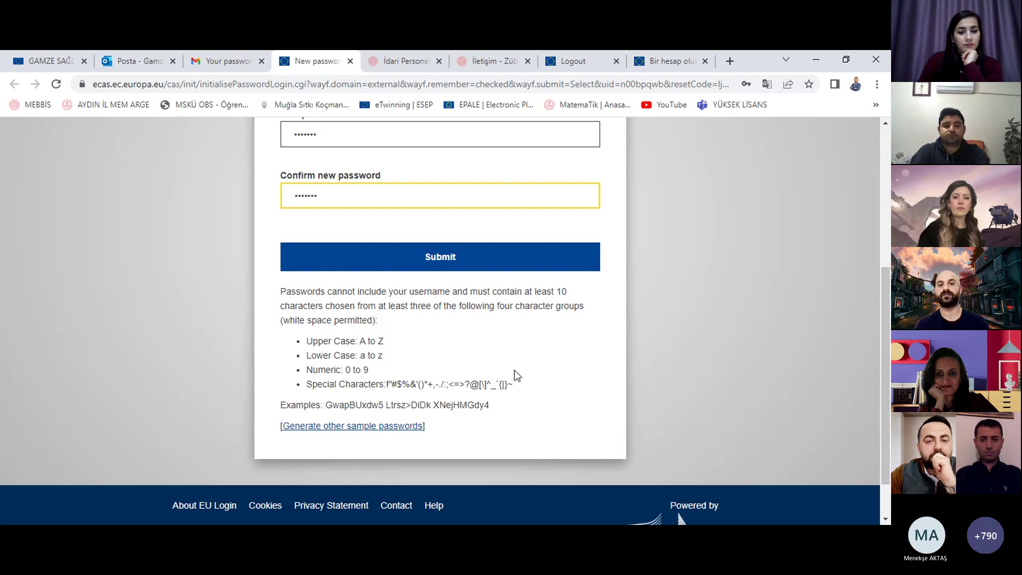
left_click(538, 271)
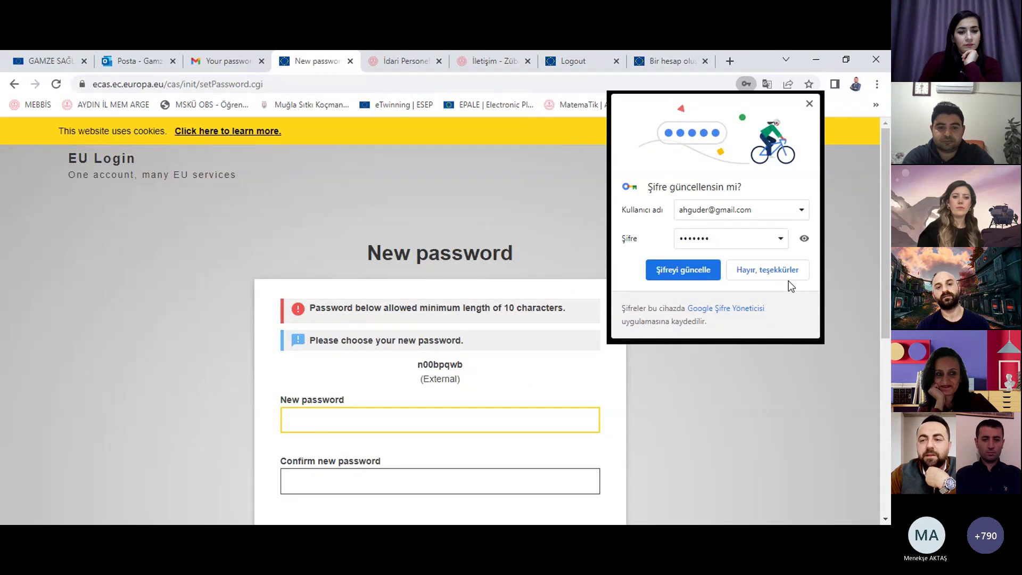
left_click(782, 271)
Step: Re-enter the new password and a matching confirmation, resubmit, and dismiss the save-password prompt
scroll(561, 407, "down", 1)
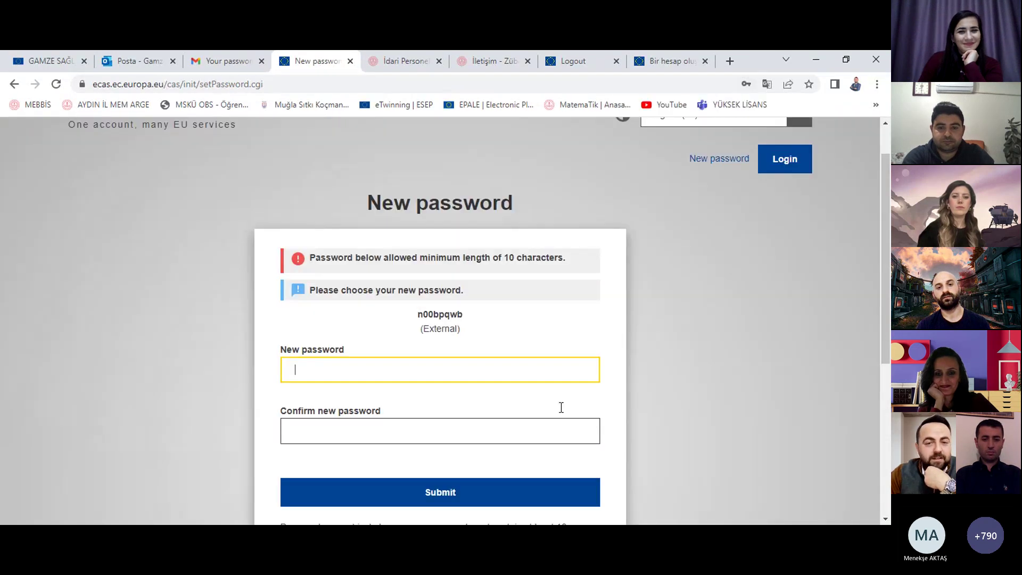
scroll(532, 383, "down", 3)
left_click(476, 224)
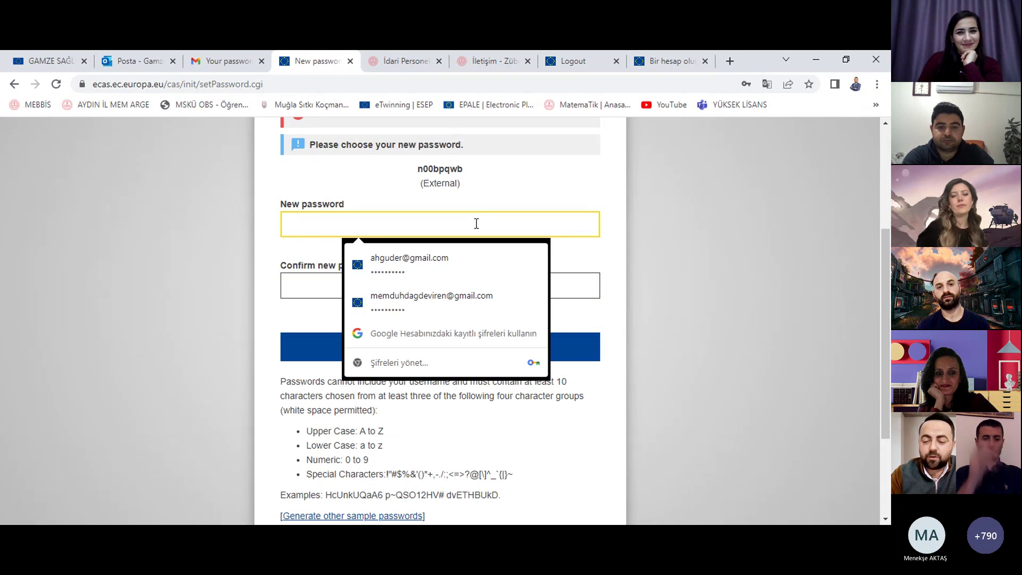
type("••••••")
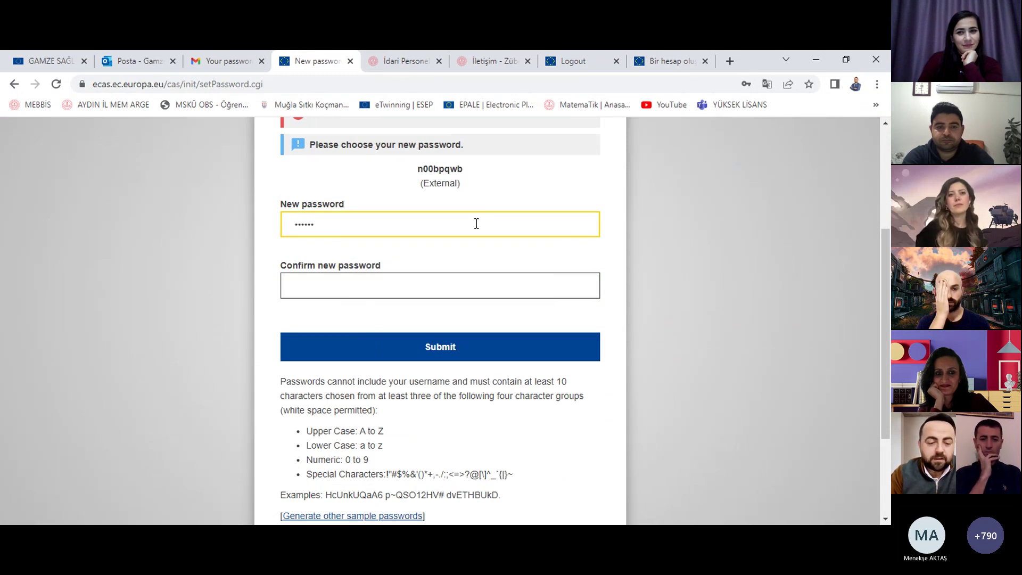
type("•")
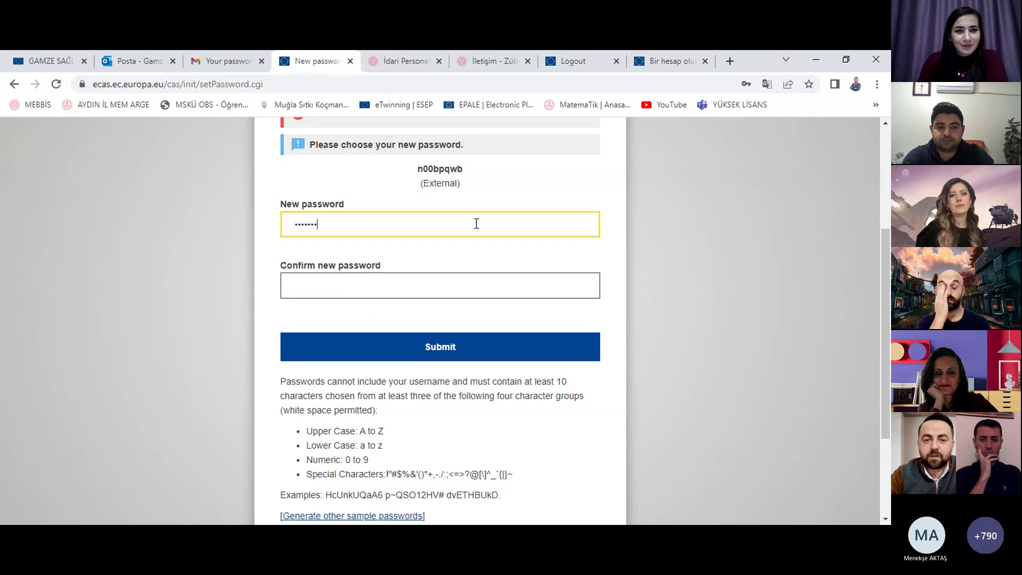
type("•")
left_click(462, 289)
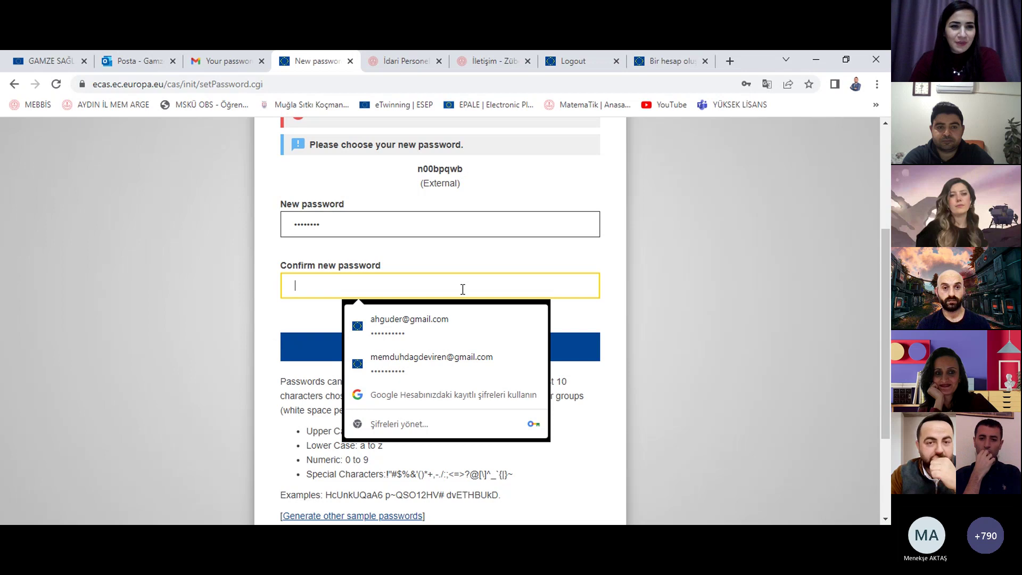
type("•••")
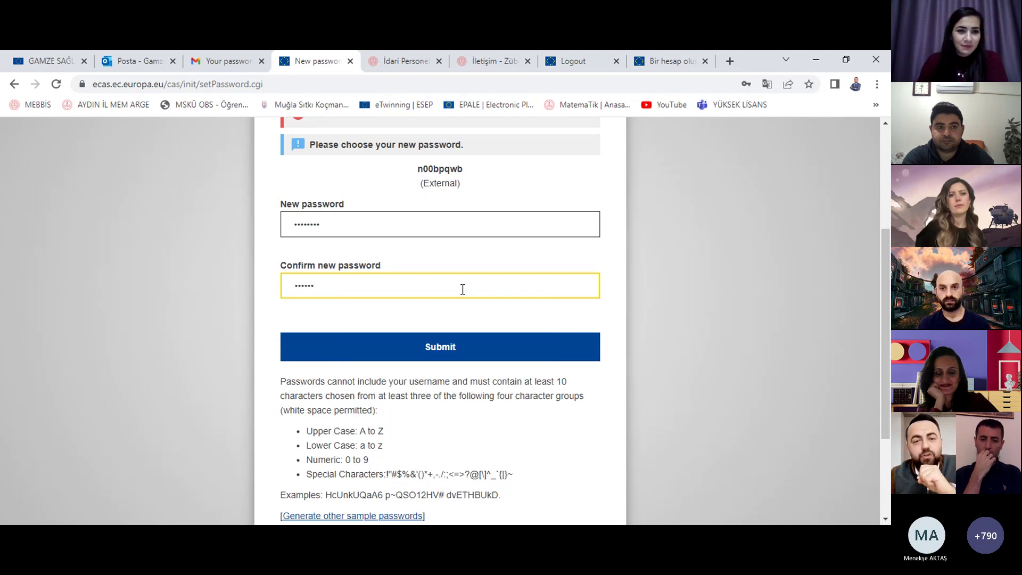
key("BackSpace")
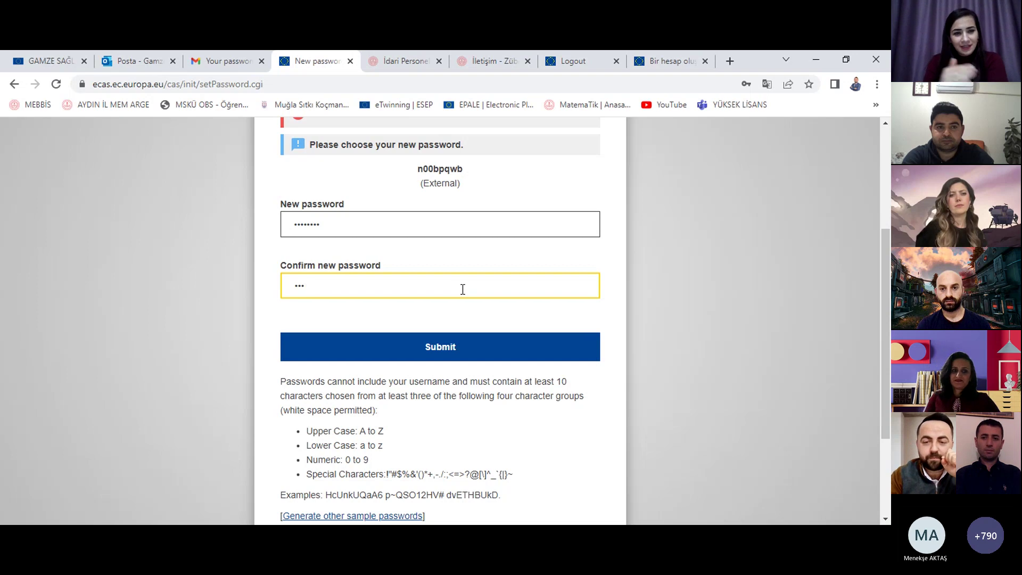
key("BackSpace")
key("BackSpace")
key("BackSpace")
type("••")
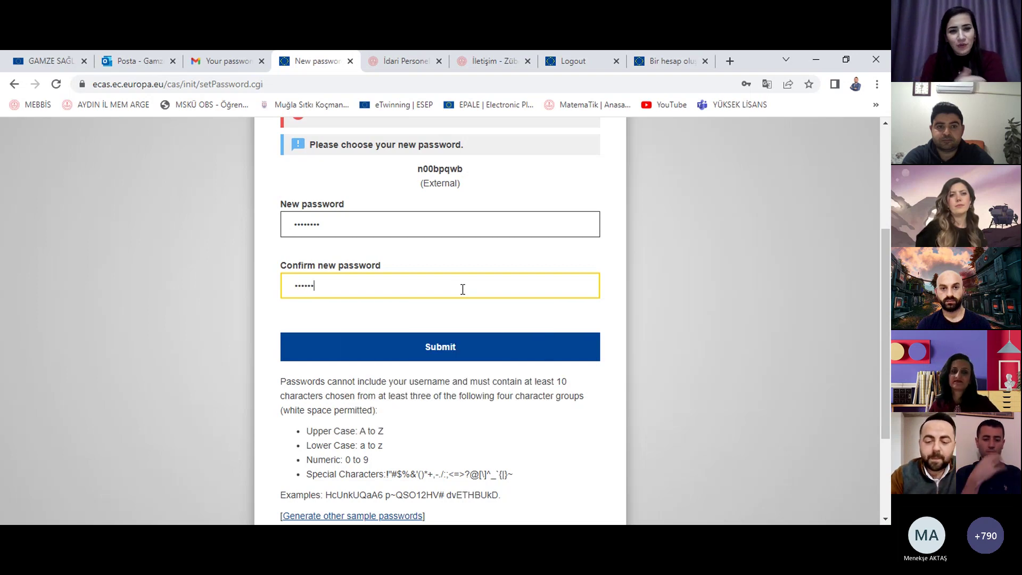
type("••")
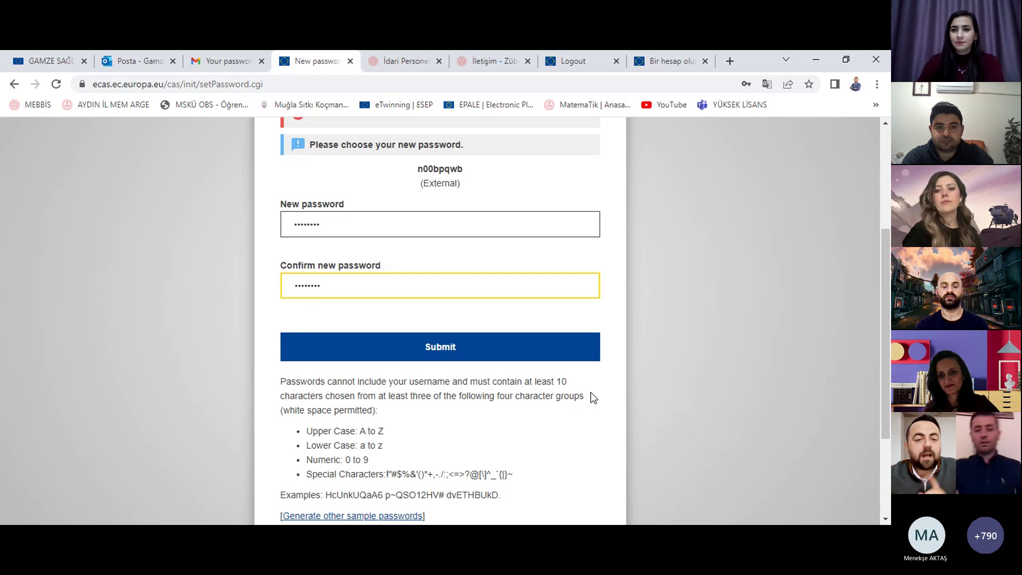
left_click(392, 216)
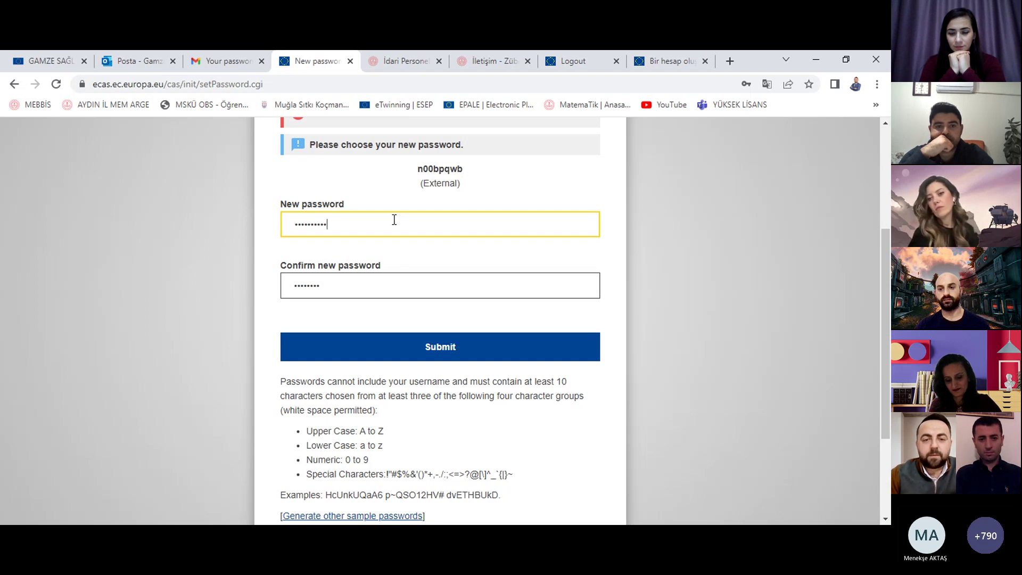
left_click(395, 296)
type("••")
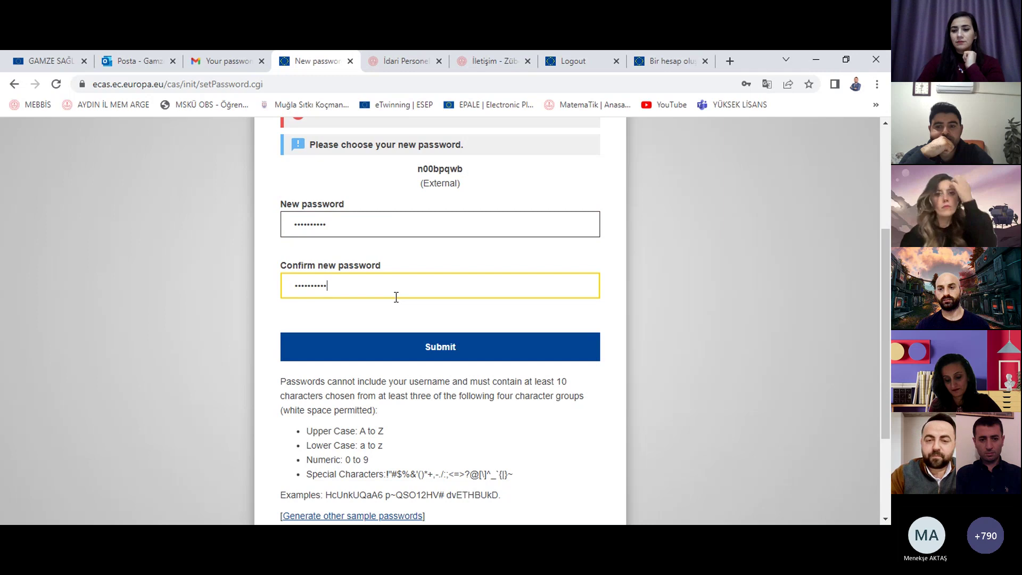
left_click(450, 336)
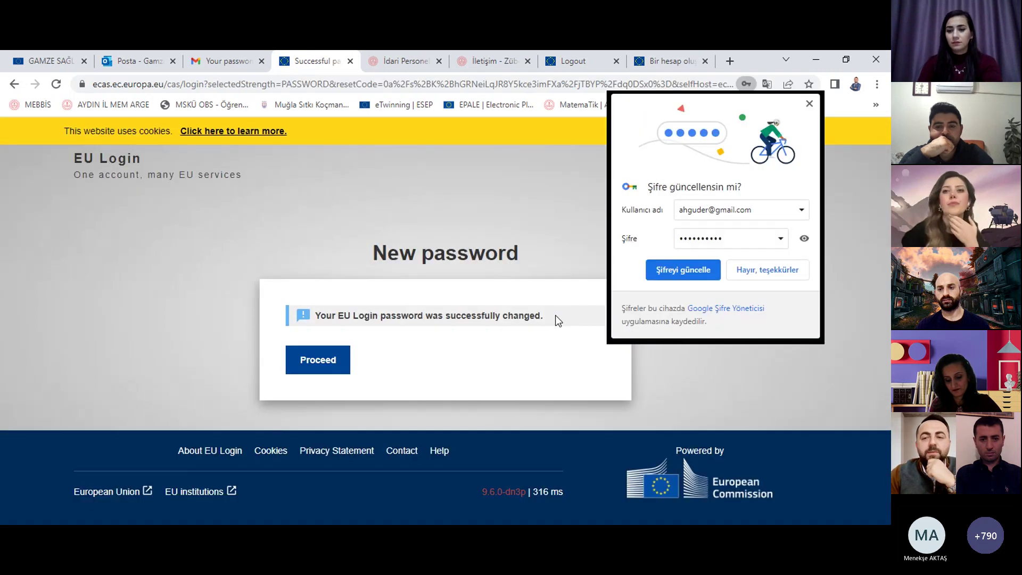
left_click(776, 271)
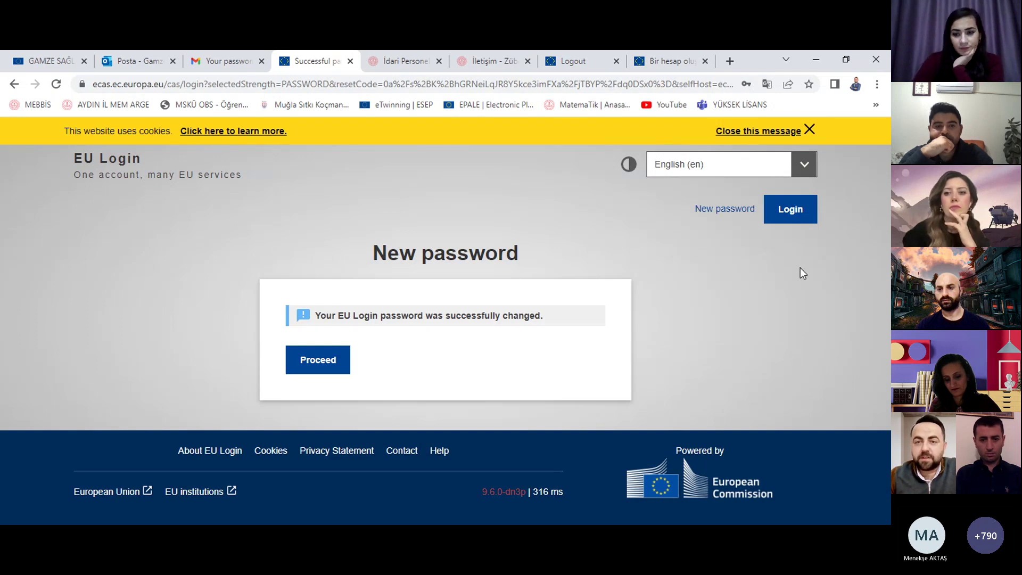
Step: Search for 'esep' in a new tab and open the ESEP site
left_click(730, 62)
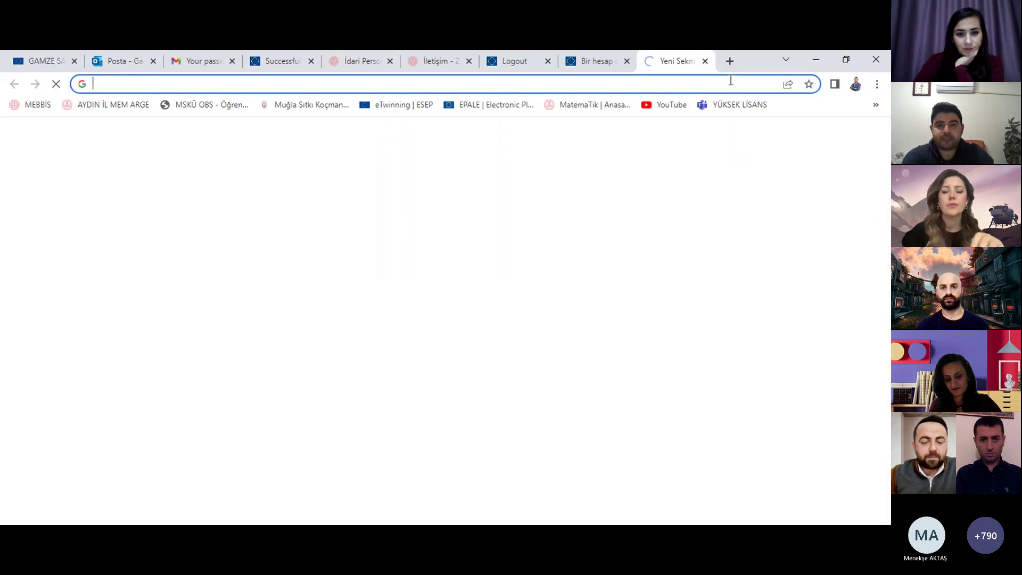
type("esep")
key("Return")
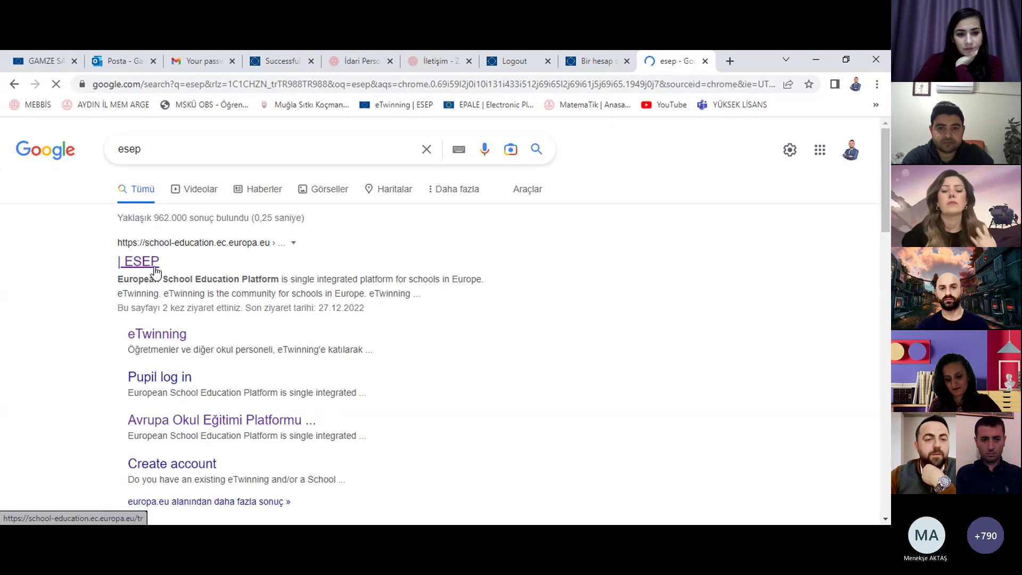
left_click(155, 271)
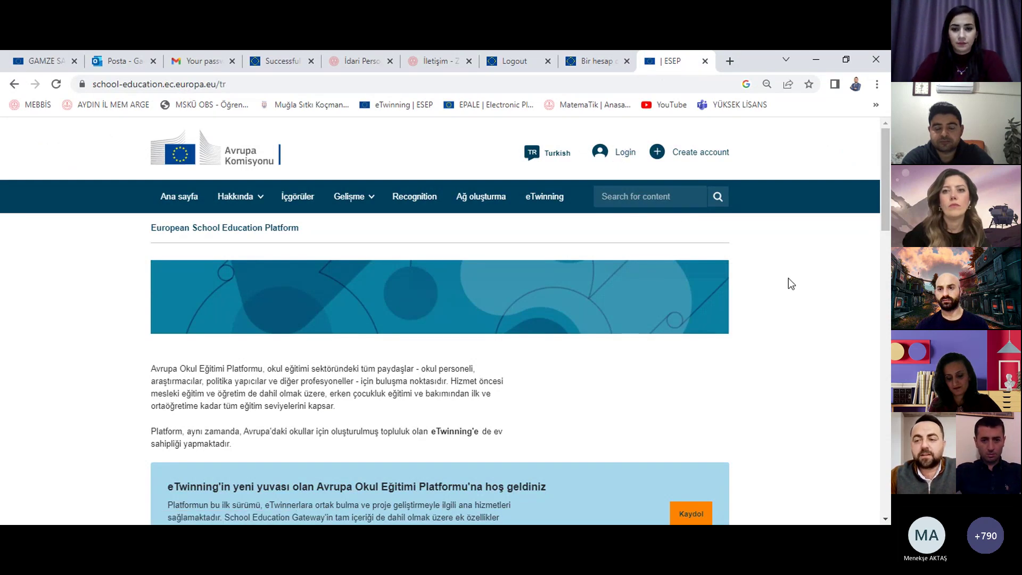
Step: Translate the ESEP homepage into Turkish and start logging in with 'Giriş yapmak'
right_click(814, 354)
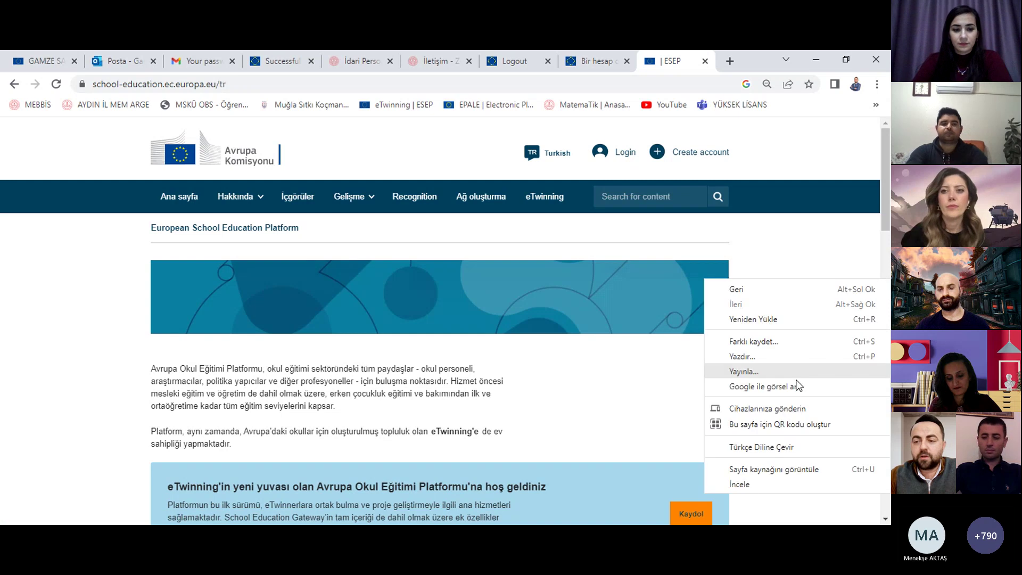
left_click(765, 452)
left_click(804, 108)
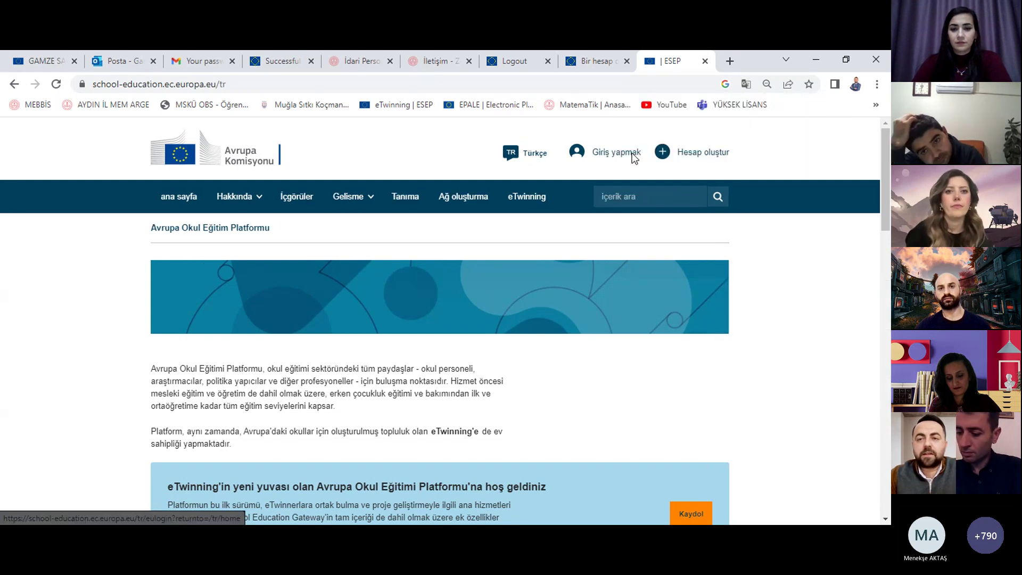
left_click(632, 154)
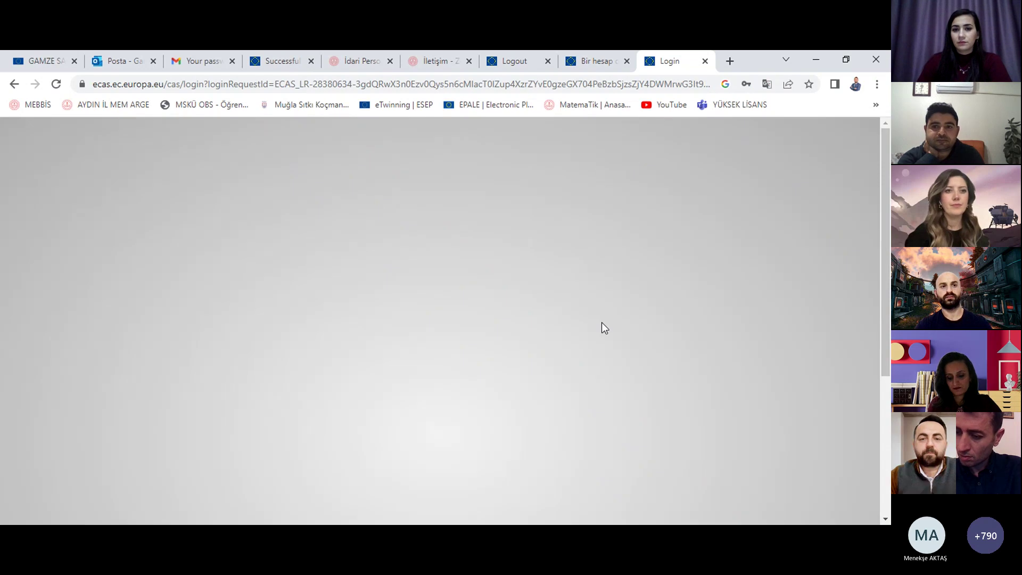
Step: Switch to a different account and submit its e-mail address
scroll(601, 325, "down", 2)
left_click(501, 297)
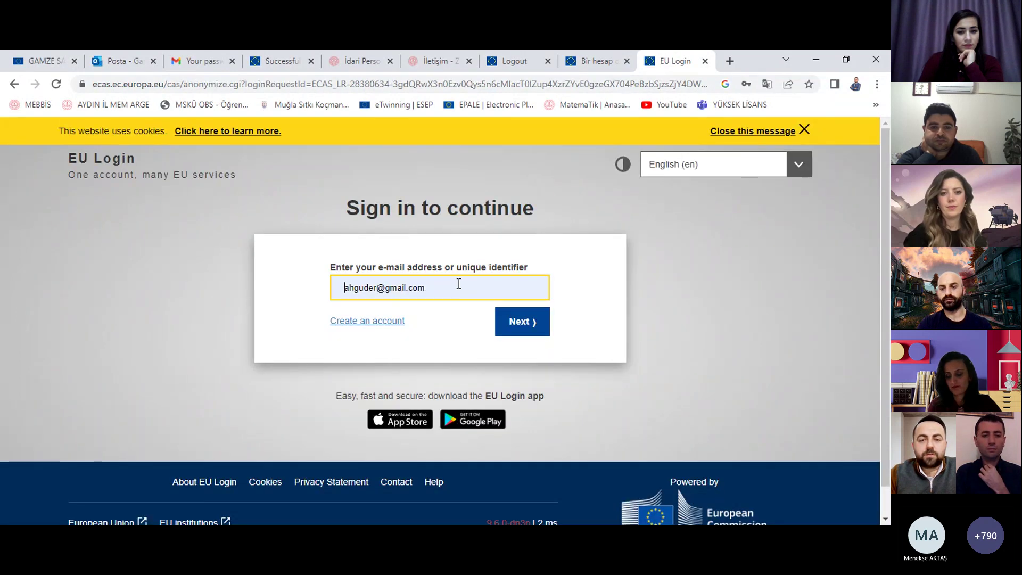
left_click(458, 284)
key("ctrl+a")
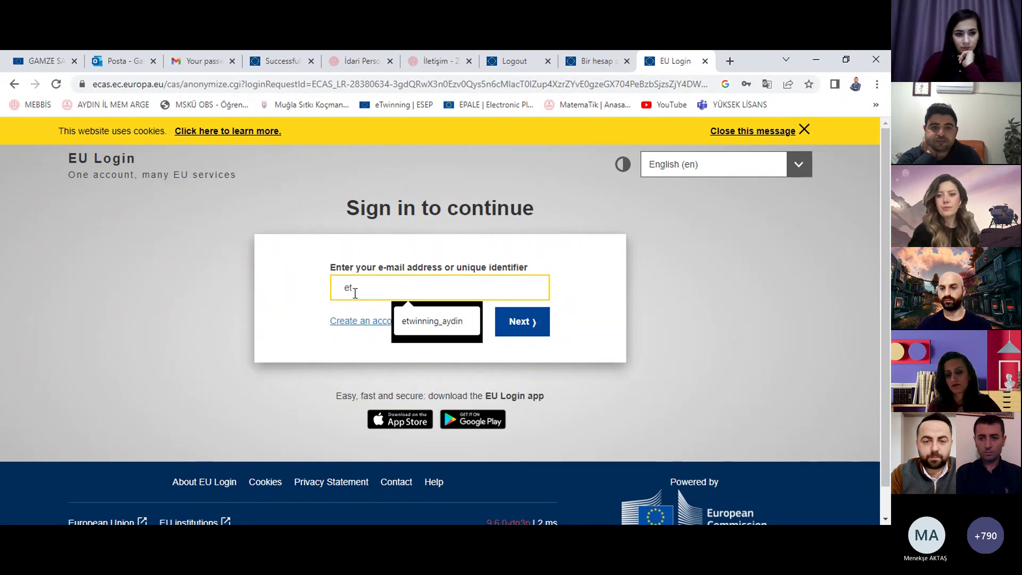
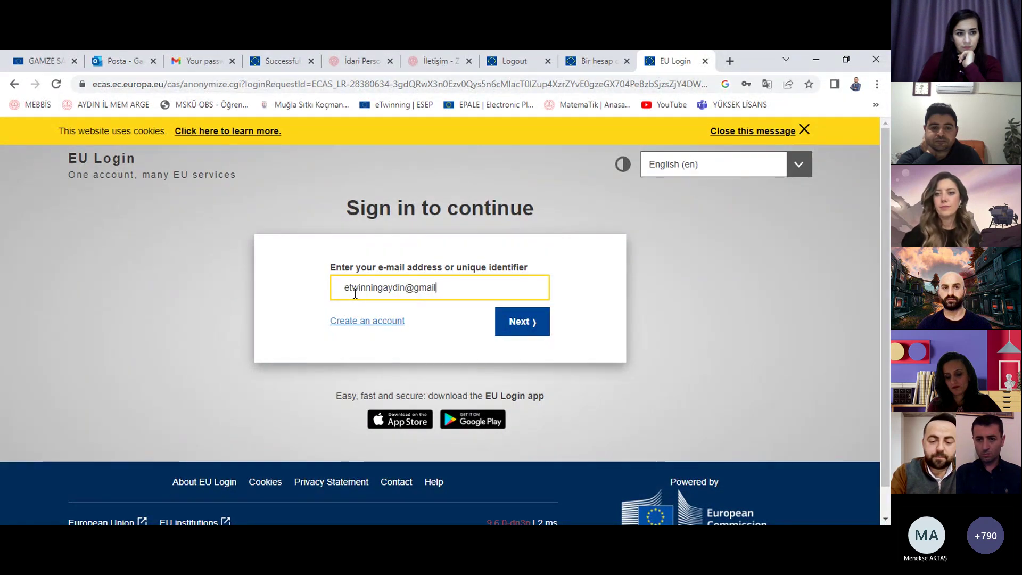
left_click(515, 330)
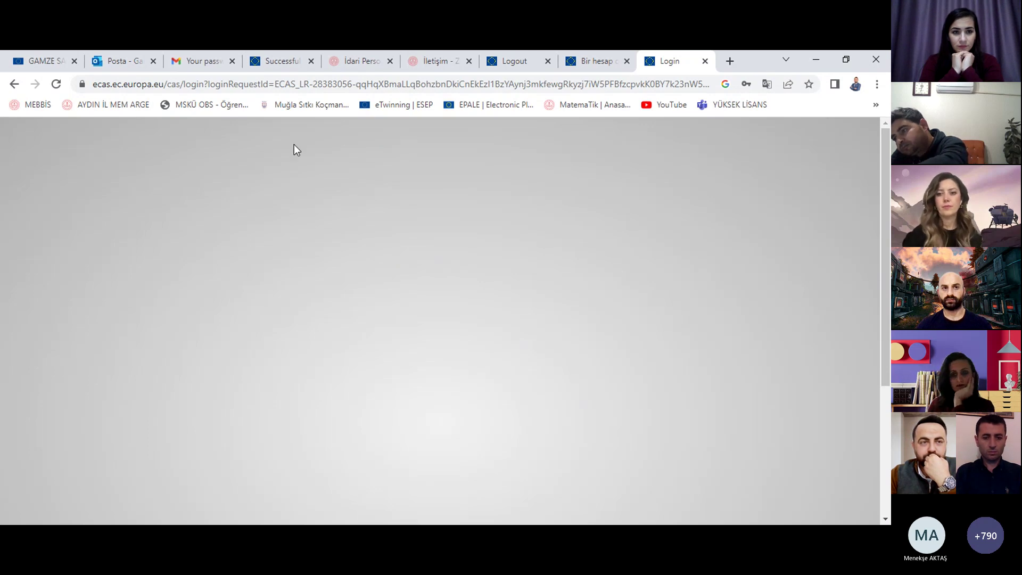
Step: Reload after the error, enter the account password, sign in, and decline saving the password
left_click(56, 85)
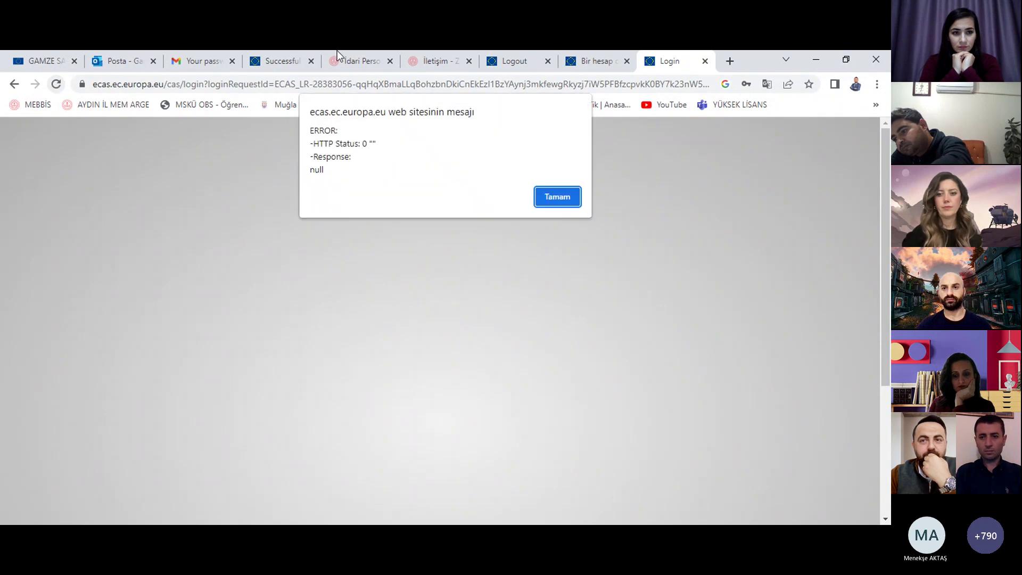
left_click(578, 203)
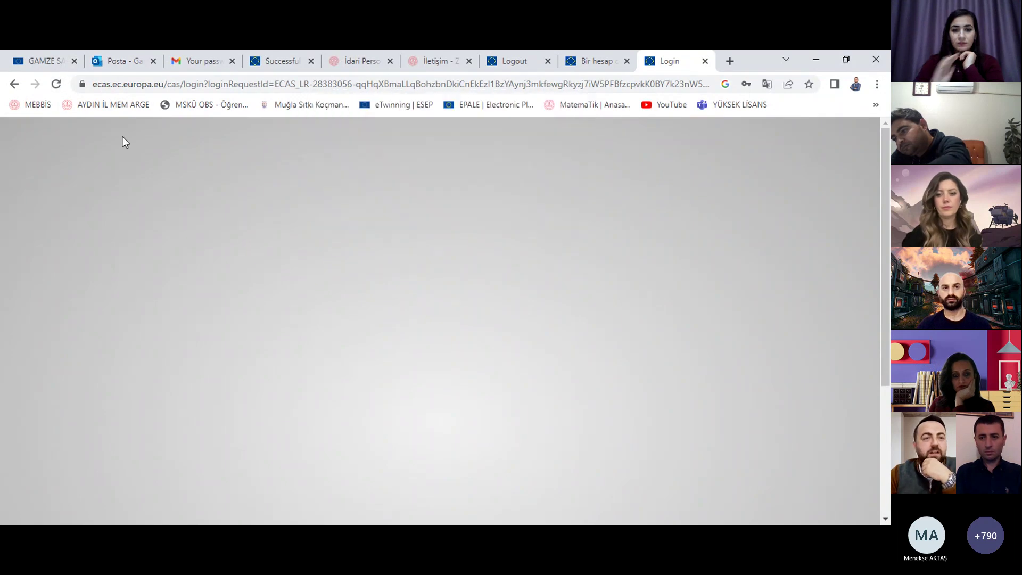
left_click(56, 86)
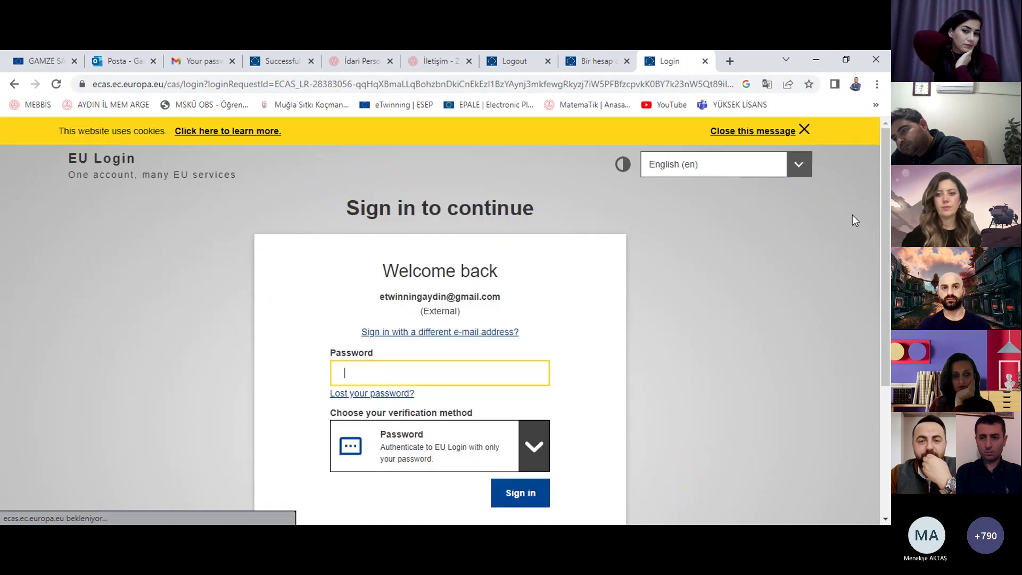
left_click(502, 369)
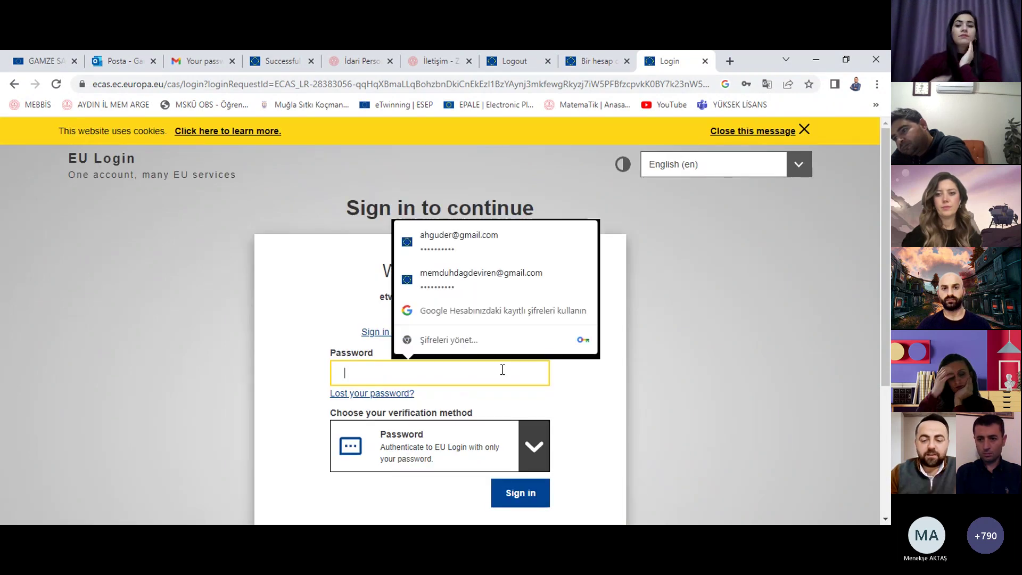
type("•••••")
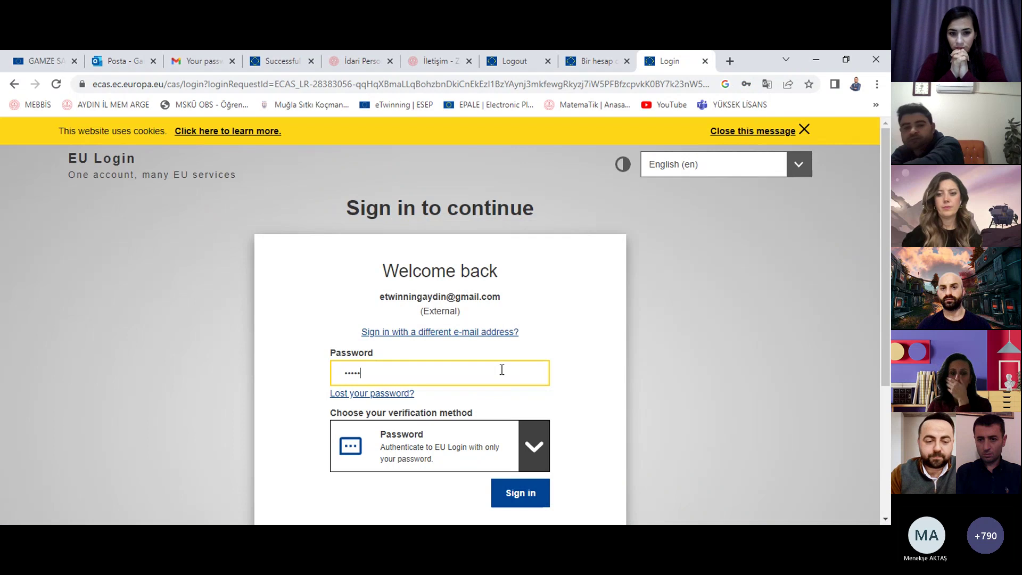
type("••")
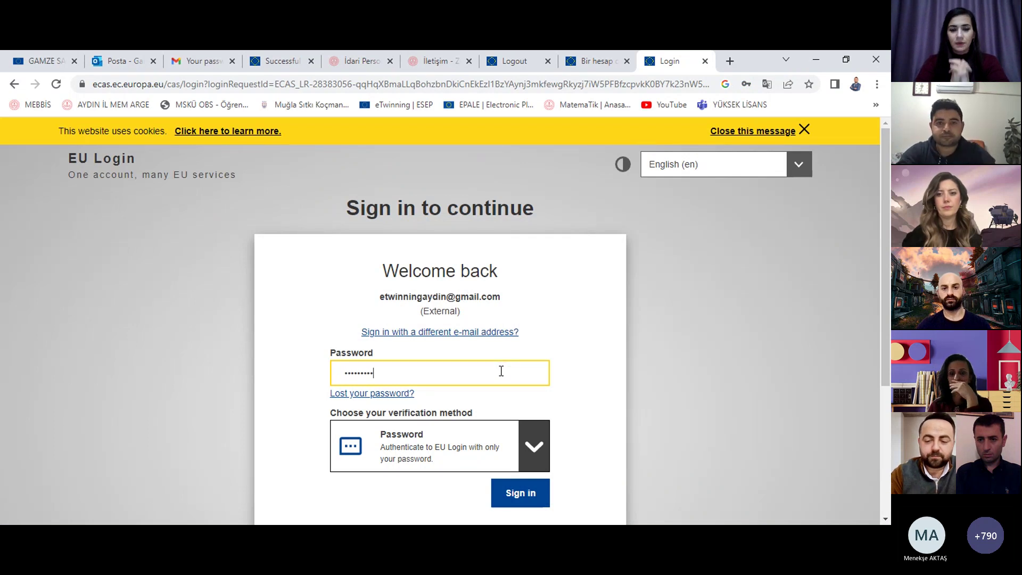
left_click(520, 503)
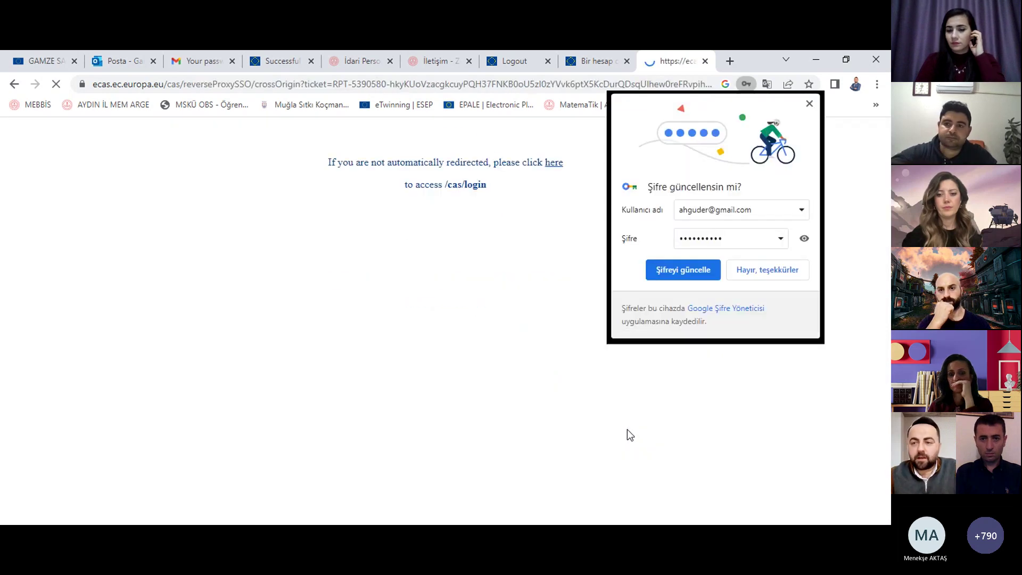
left_click(767, 269)
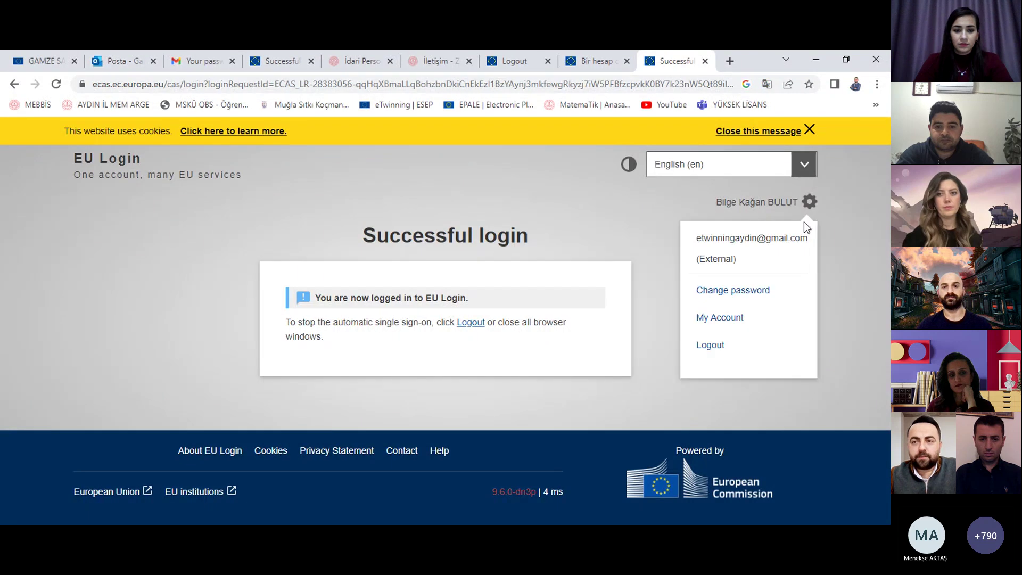
mouse_move(809, 209)
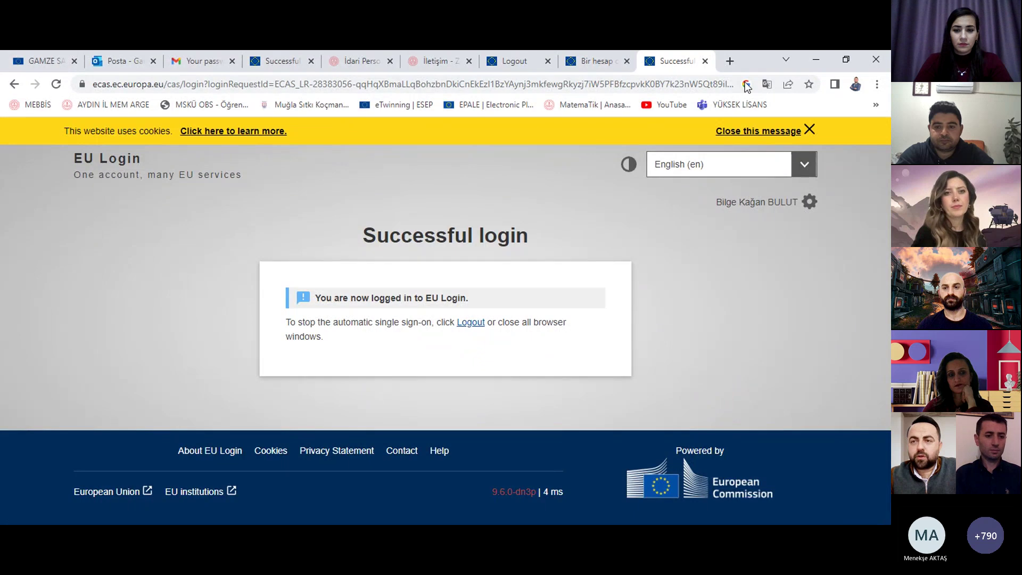
Step: Open the eTwinning page from the bookmark and log in
left_click(418, 107)
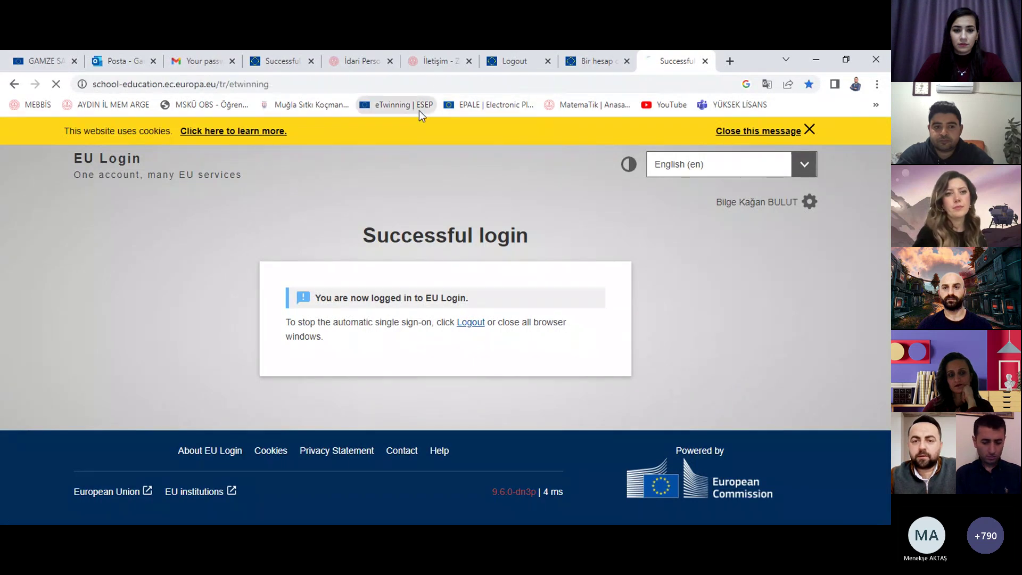
mouse_move(809, 203)
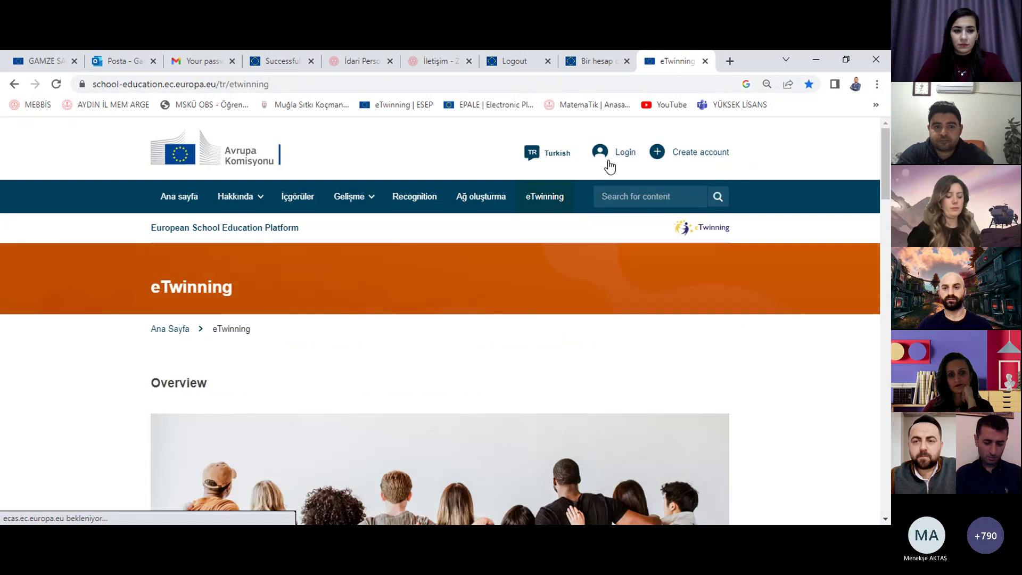
left_click(623, 153)
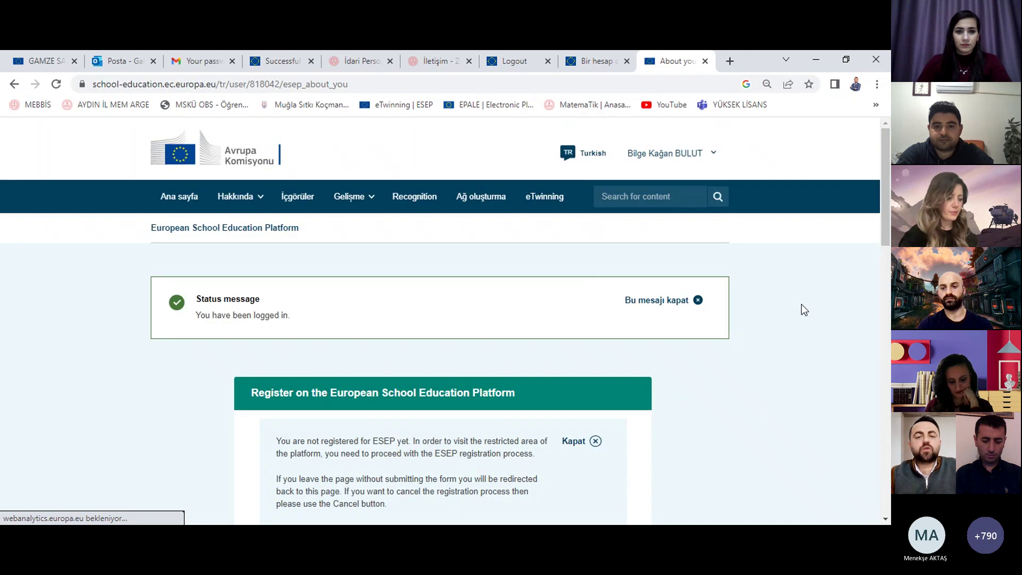
Step: Scroll to the About you form and set Member type to Teacher
scroll(803, 308, "down", 3)
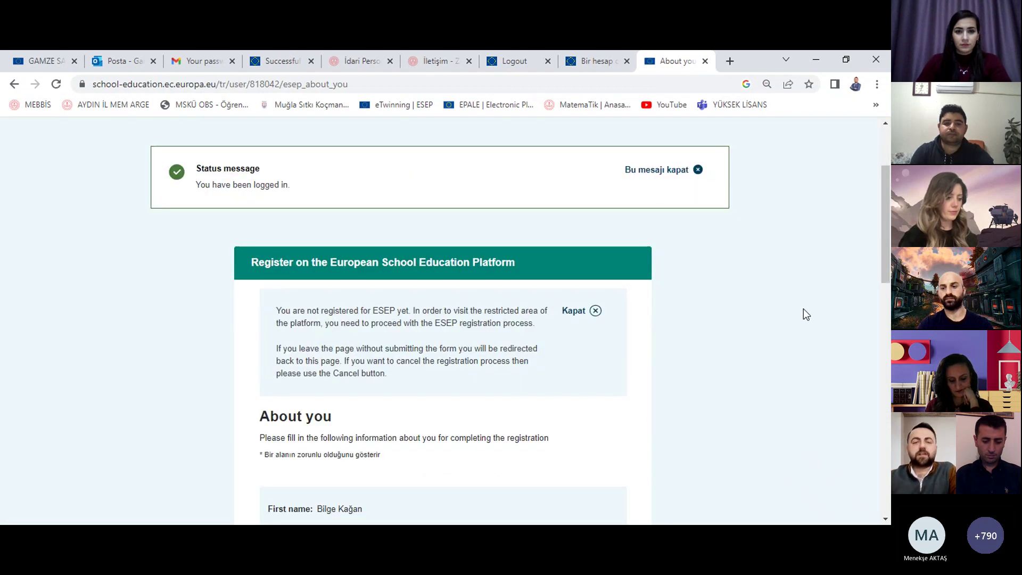
scroll(802, 315, "down", 1)
scroll(812, 317, "down", 8)
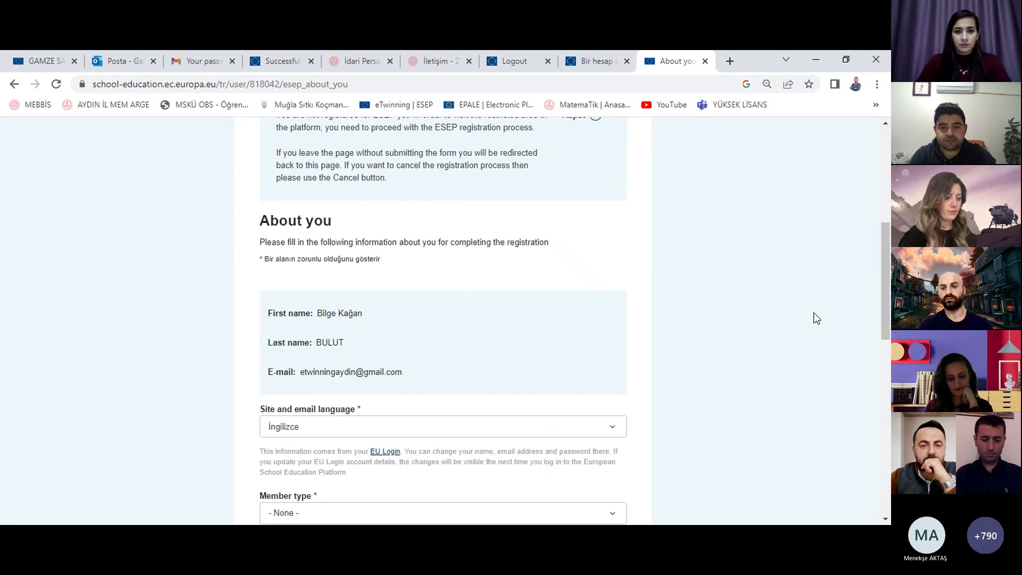
scroll(580, 220, "up", 8)
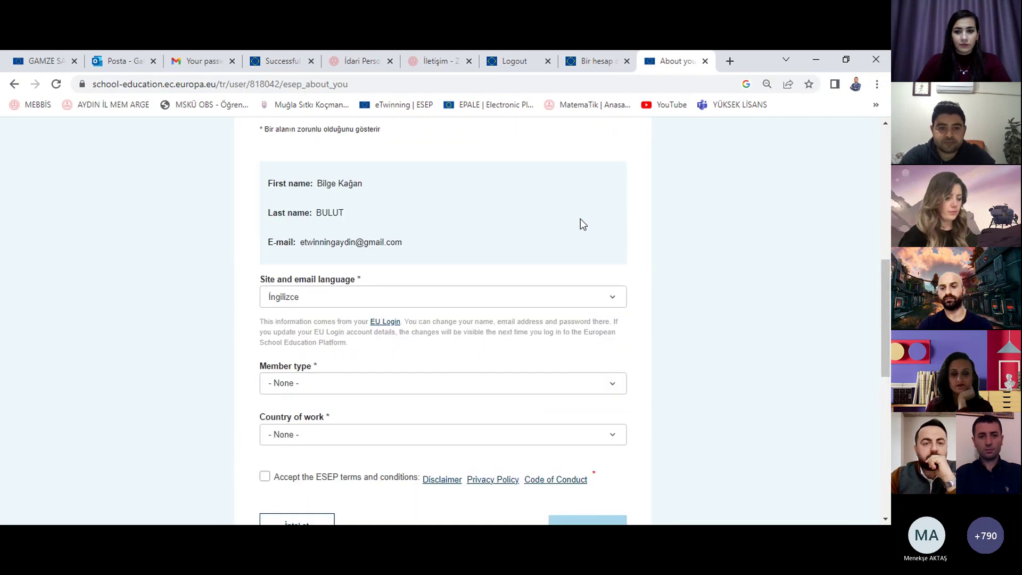
scroll(587, 221, "up", 2)
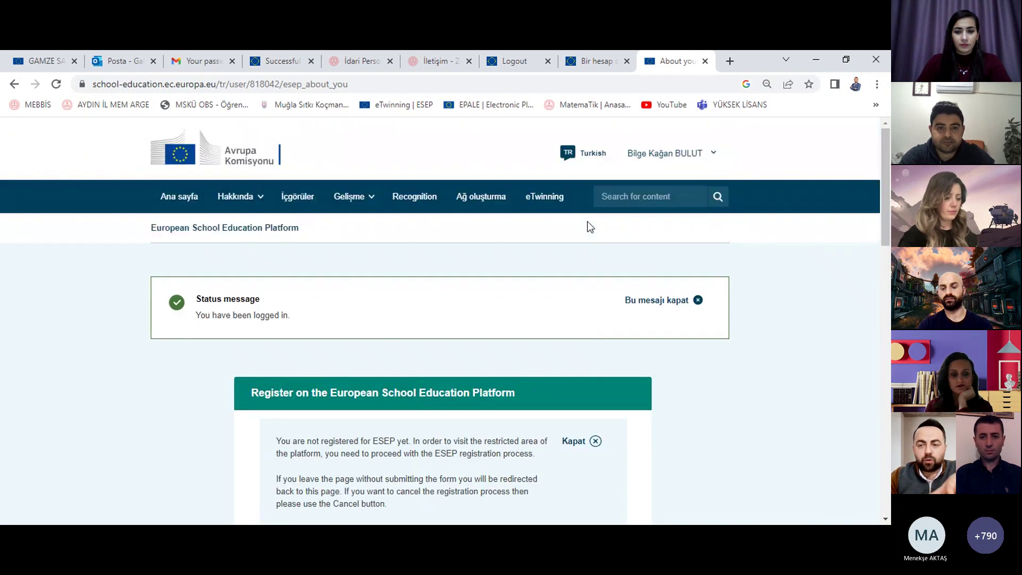
scroll(633, 243, "down", 7)
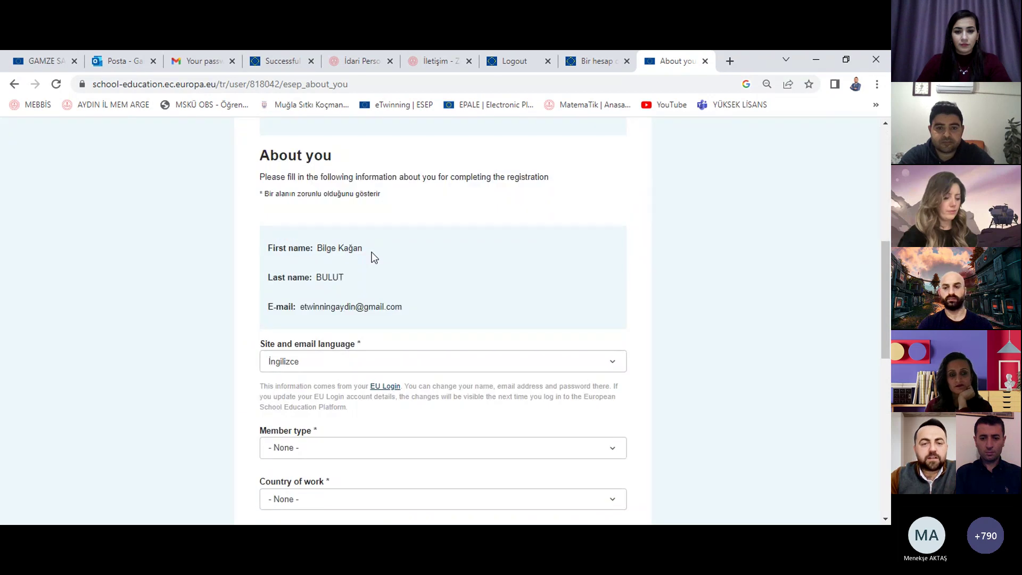
scroll(368, 292, "down", 1)
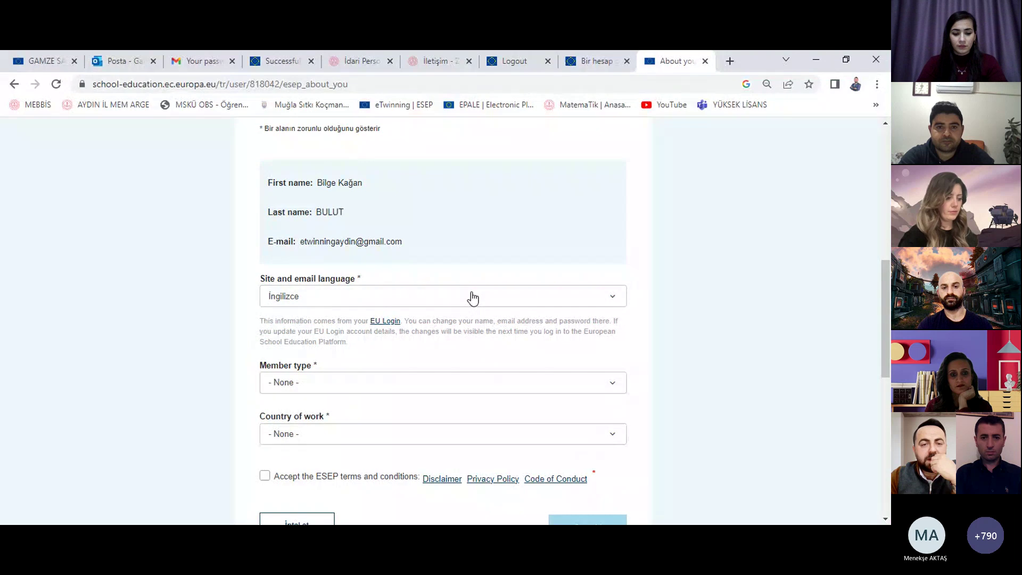
scroll(480, 299, "down", 1)
scroll(480, 295, "down", 2)
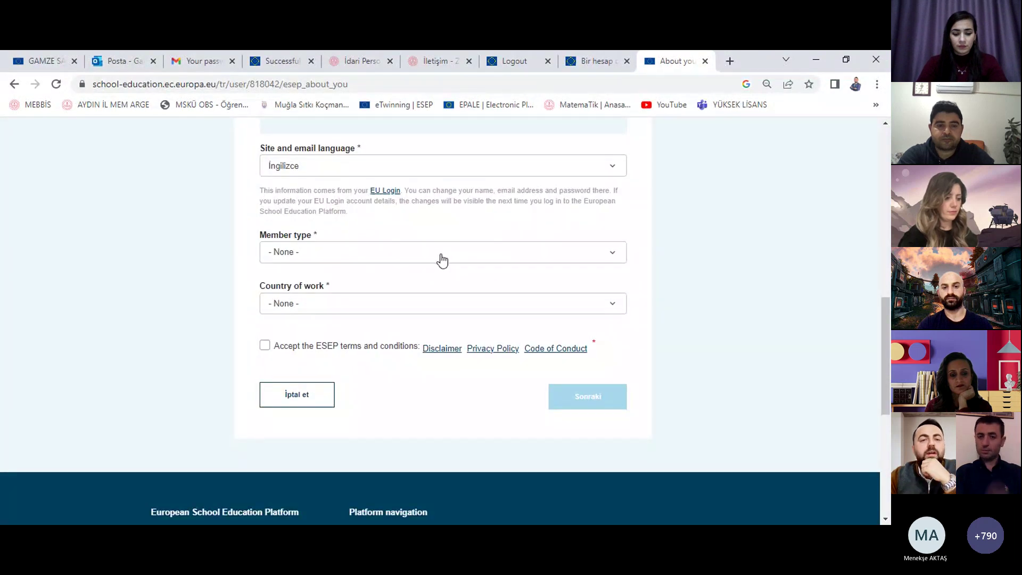
left_click(441, 259)
scroll(441, 261, "down", 1)
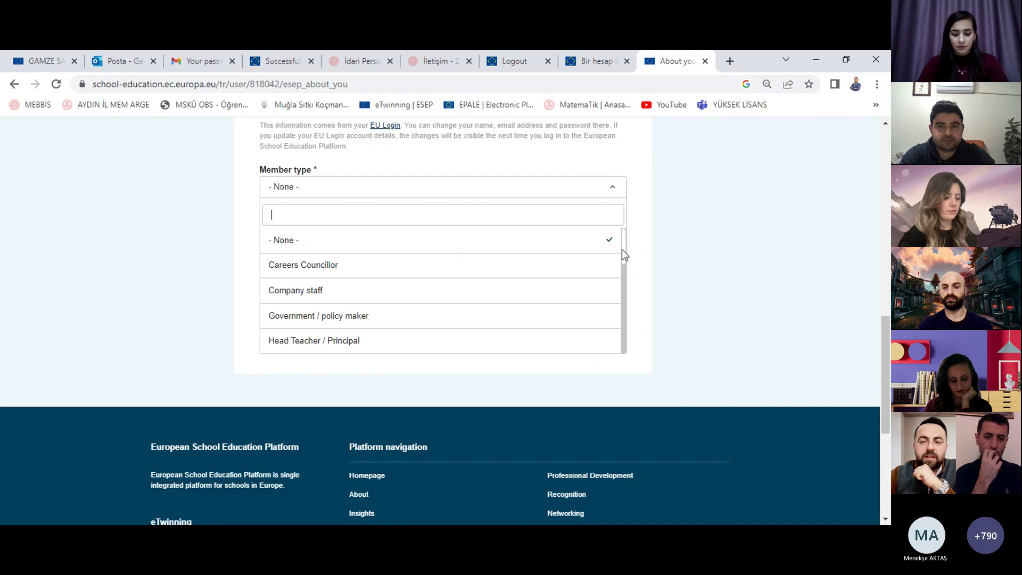
left_click_drag(622, 249, 636, 339)
left_click(570, 331)
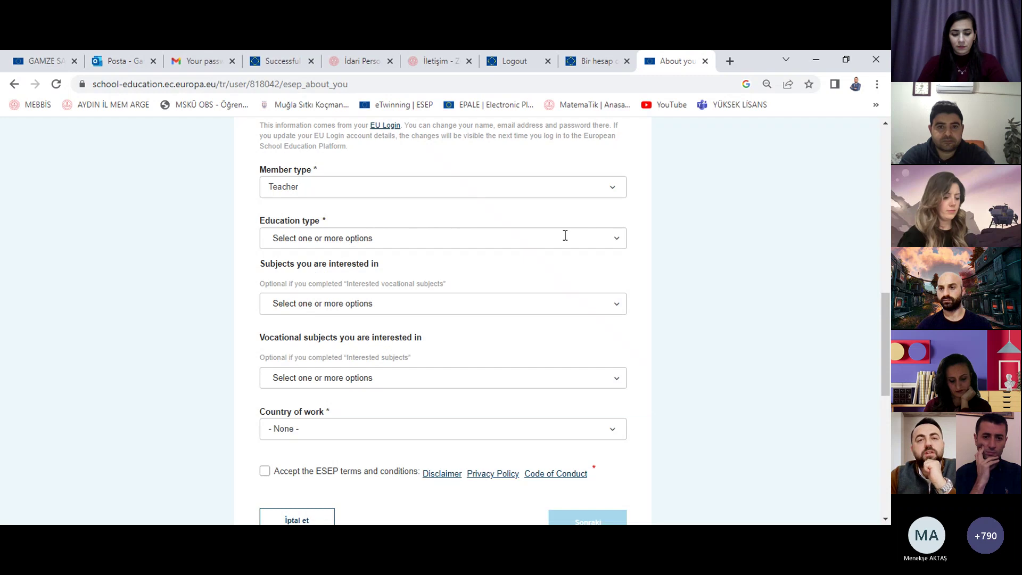
Step: Translate the profile form into Turkish and set the education type to Okul eğitimi
right_click(706, 219)
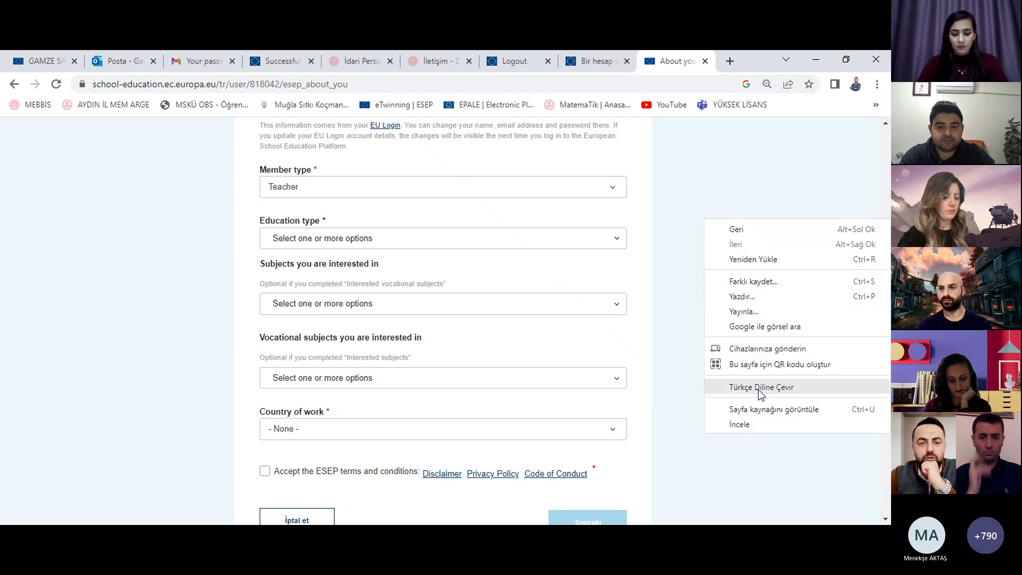
left_click(761, 387)
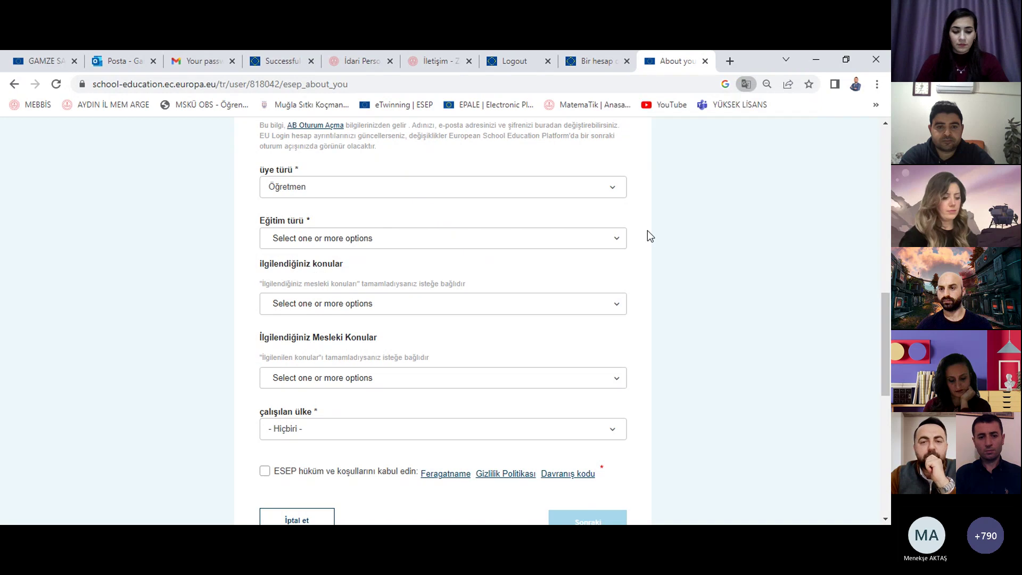
left_click(514, 239)
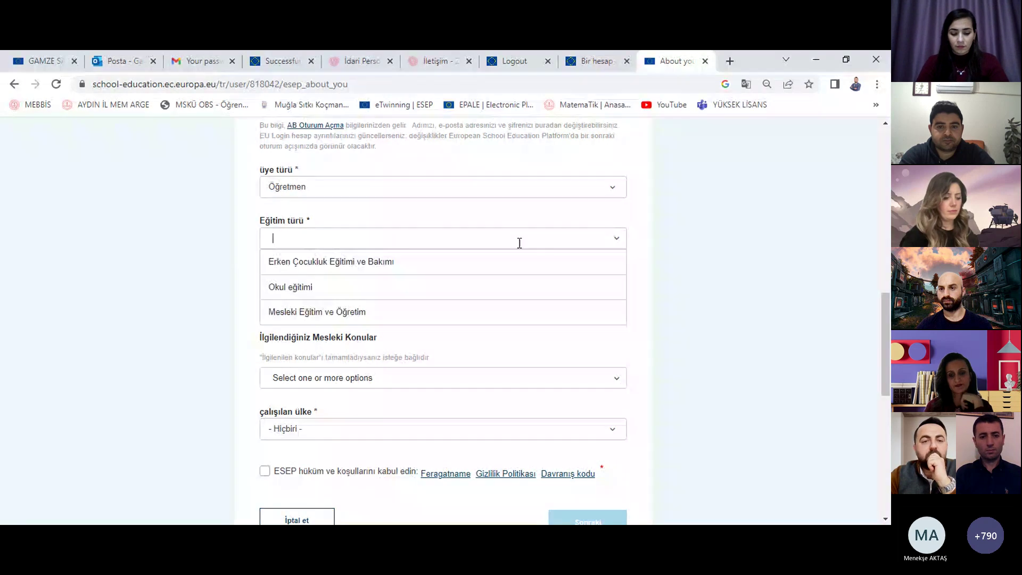
left_click(412, 291)
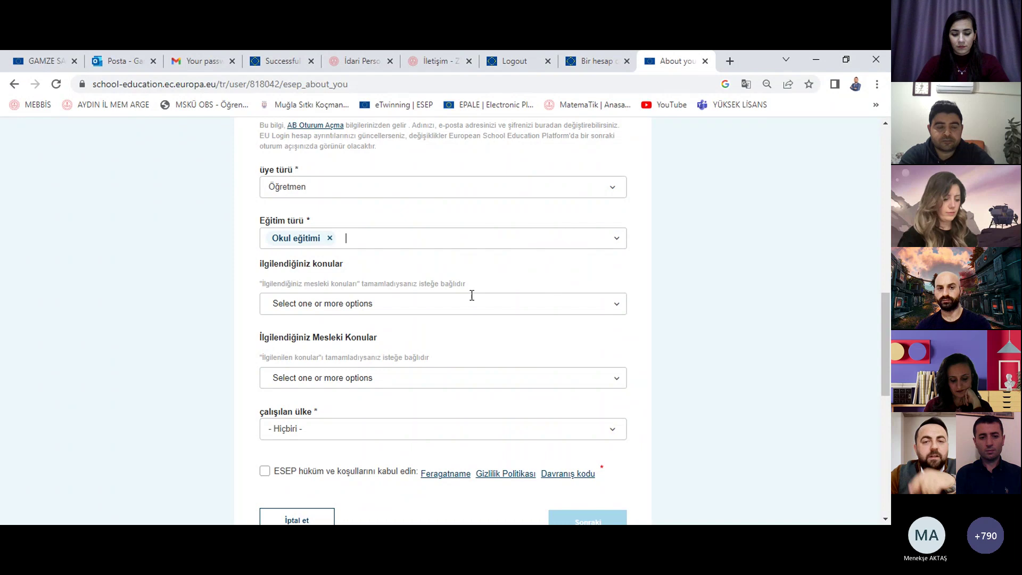
left_click(623, 242)
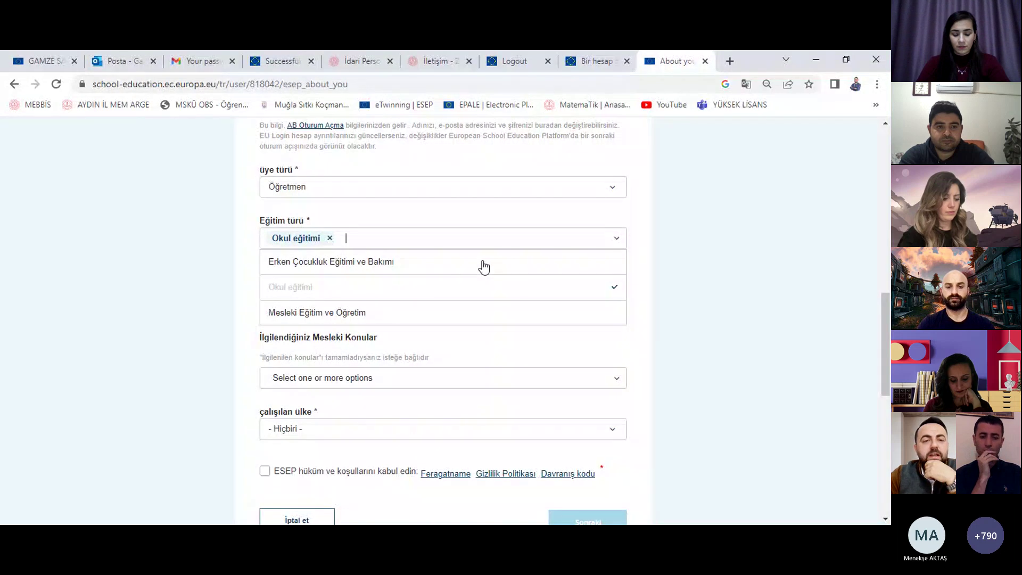
left_click(691, 266)
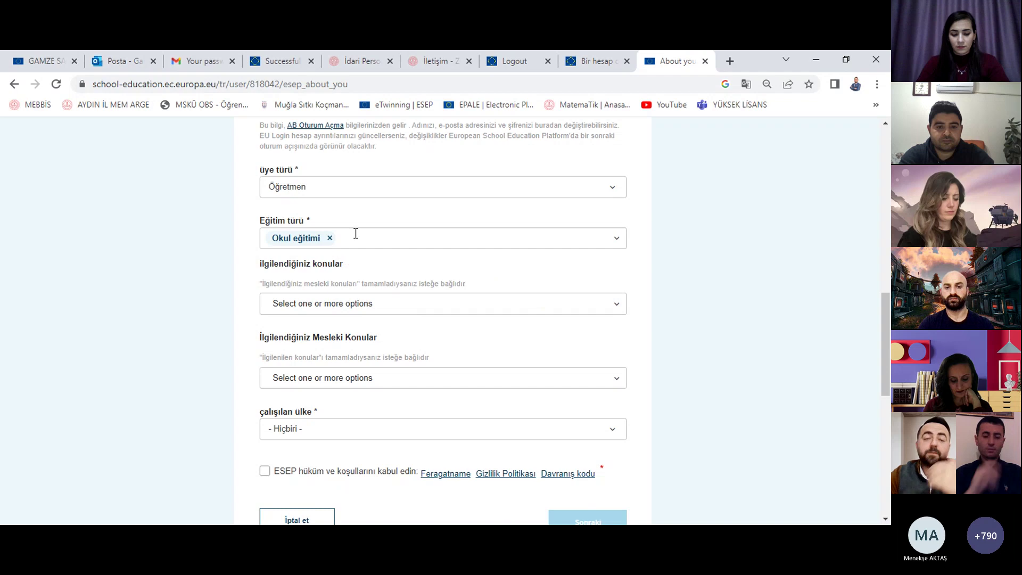
Step: Add Sanat and Astronomi as subjects of interest
left_click(458, 301)
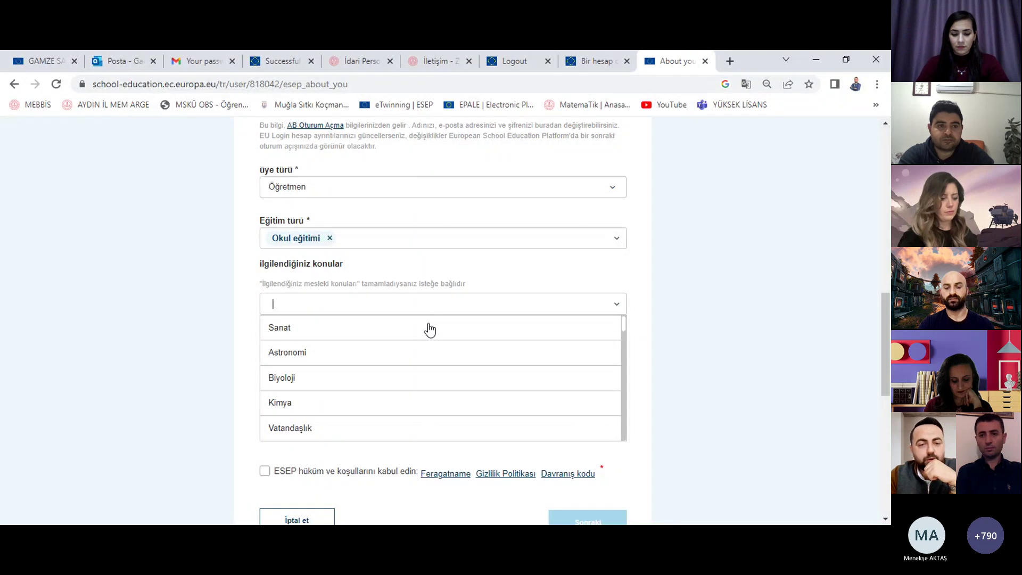
left_click(426, 330)
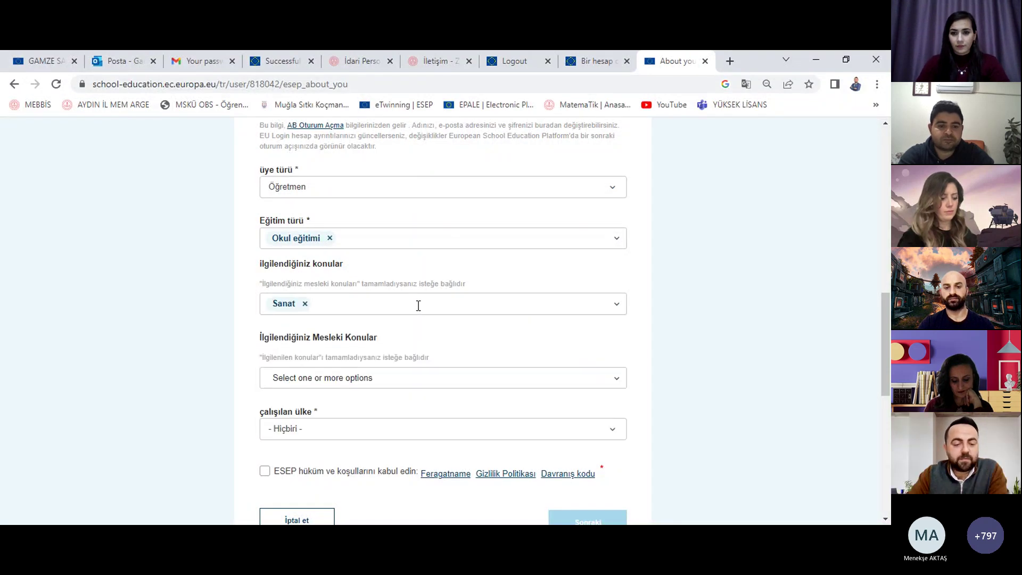
type("as")
left_click(377, 330)
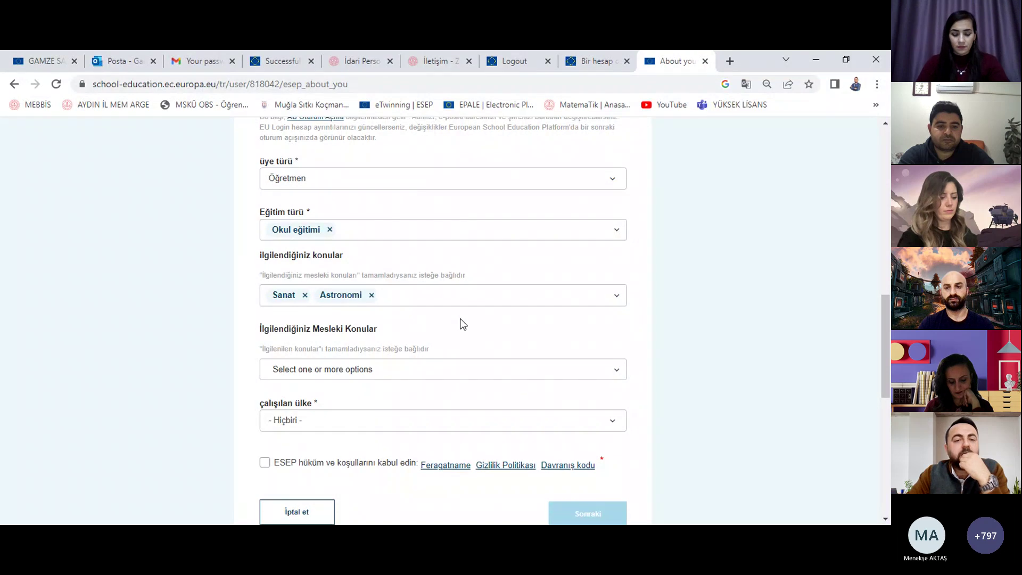
scroll(460, 323, "down", 5)
scroll(406, 220, "up", 4)
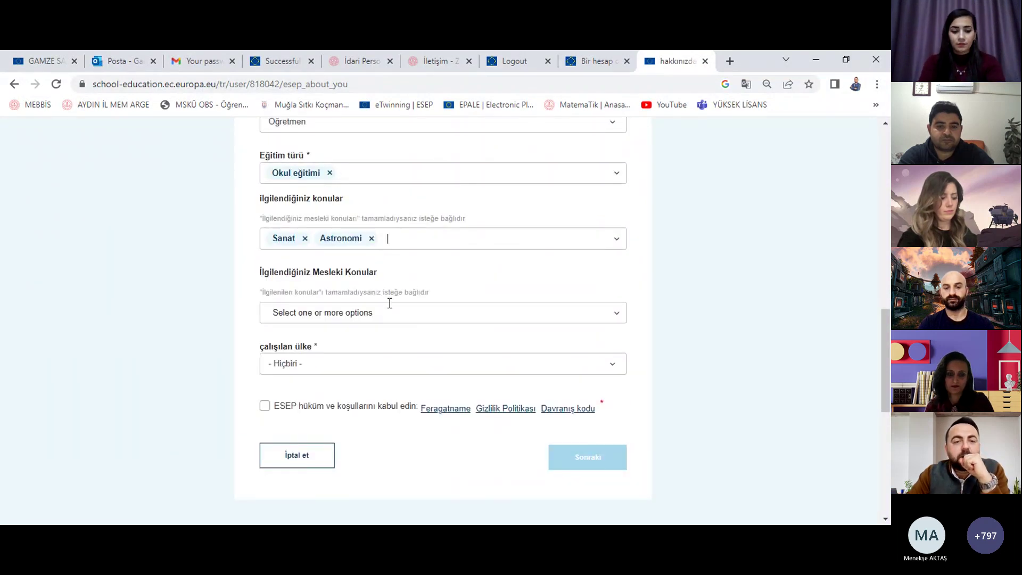
scroll(390, 302, "down", 3)
Step: Set the country of work to Türkiye, accept the terms, and submit with Sonraki
left_click(352, 234)
type("t")
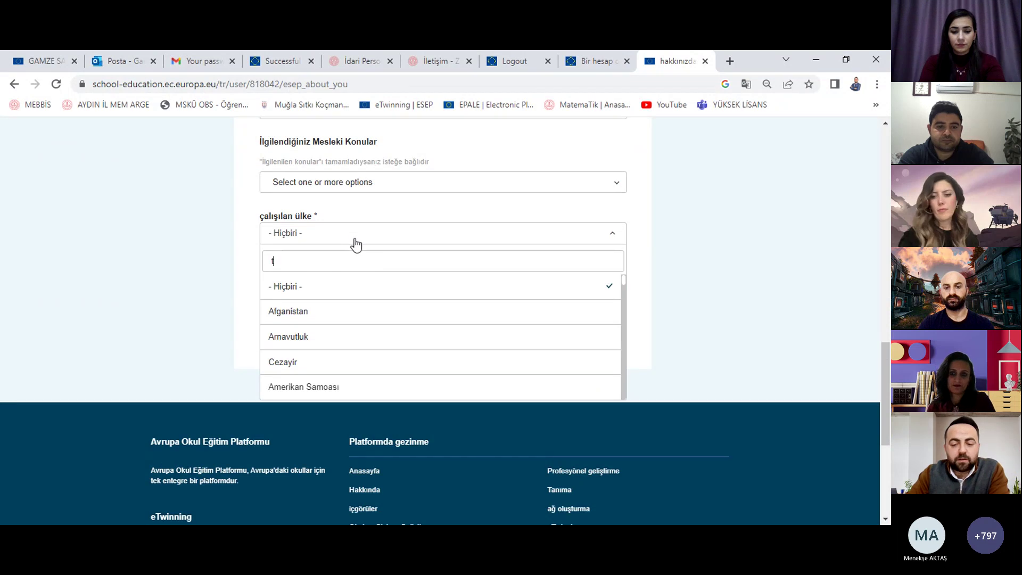
type("ü")
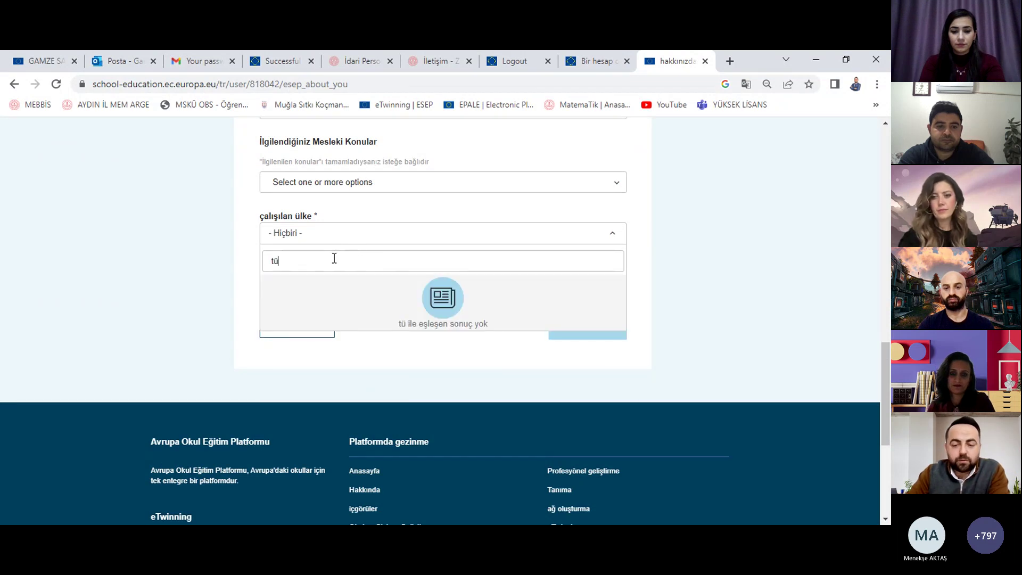
key("BackSpace")
type("ur")
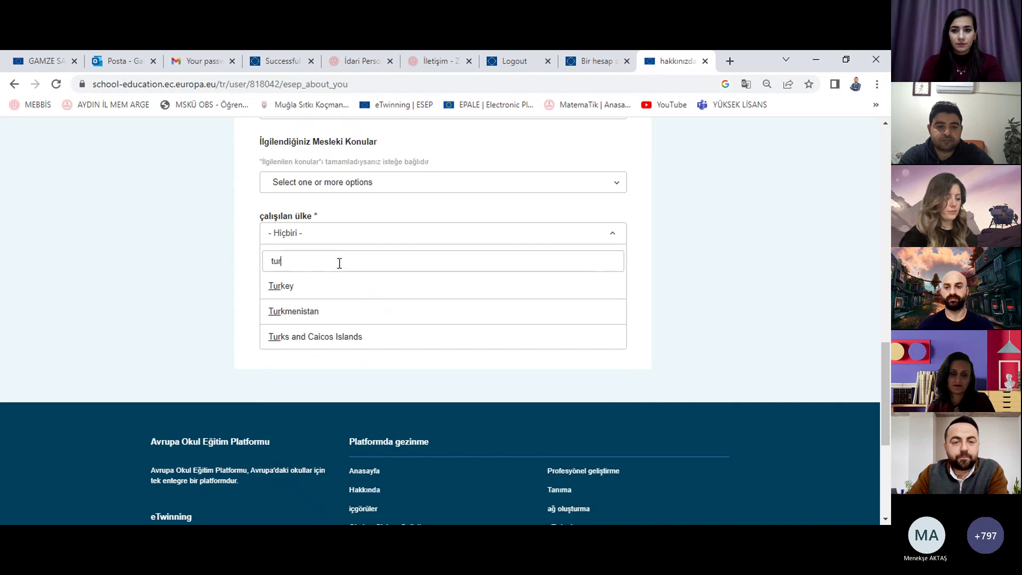
key("BackSpace")
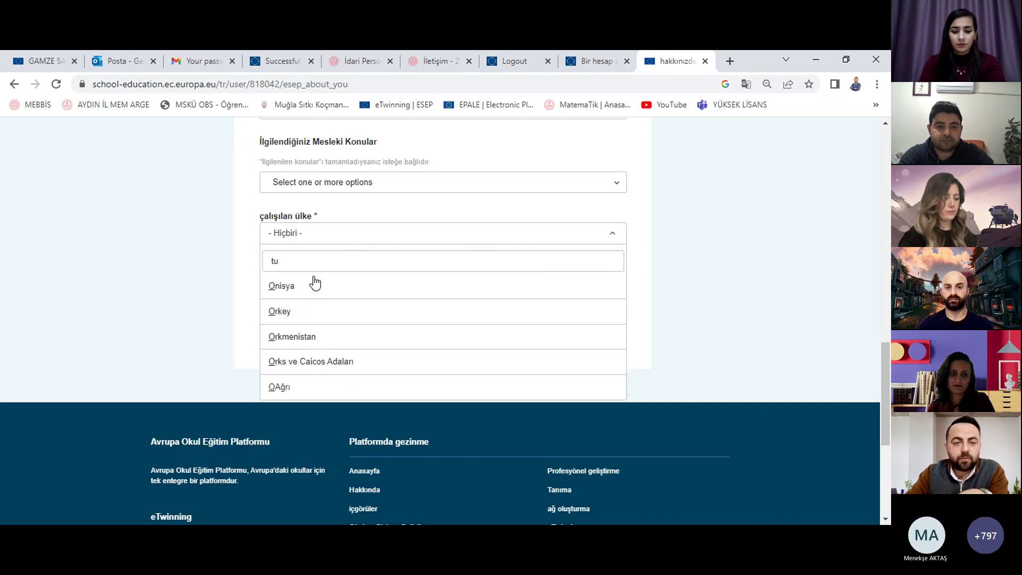
type("rku")
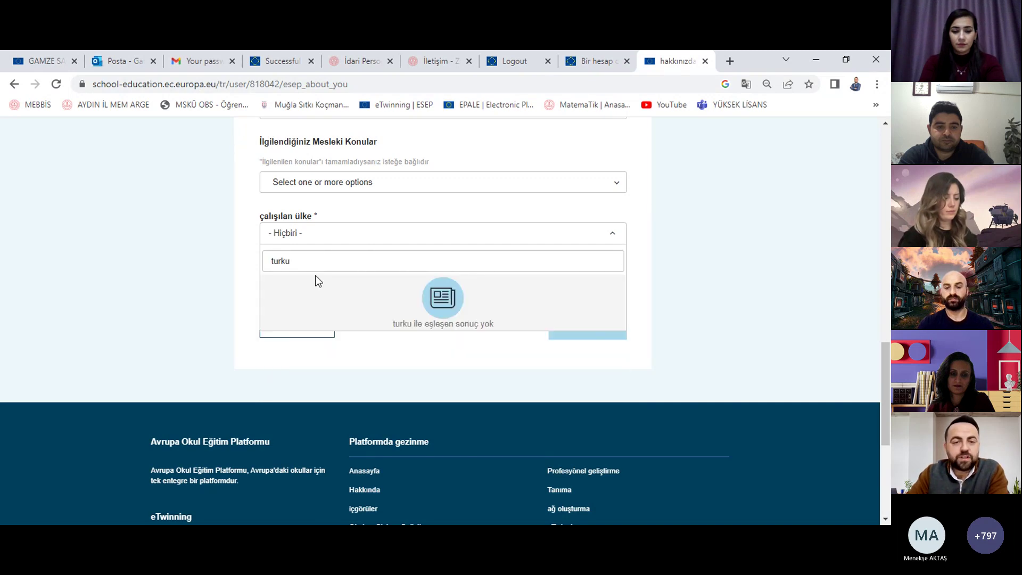
key("BackSpace")
left_click(313, 286)
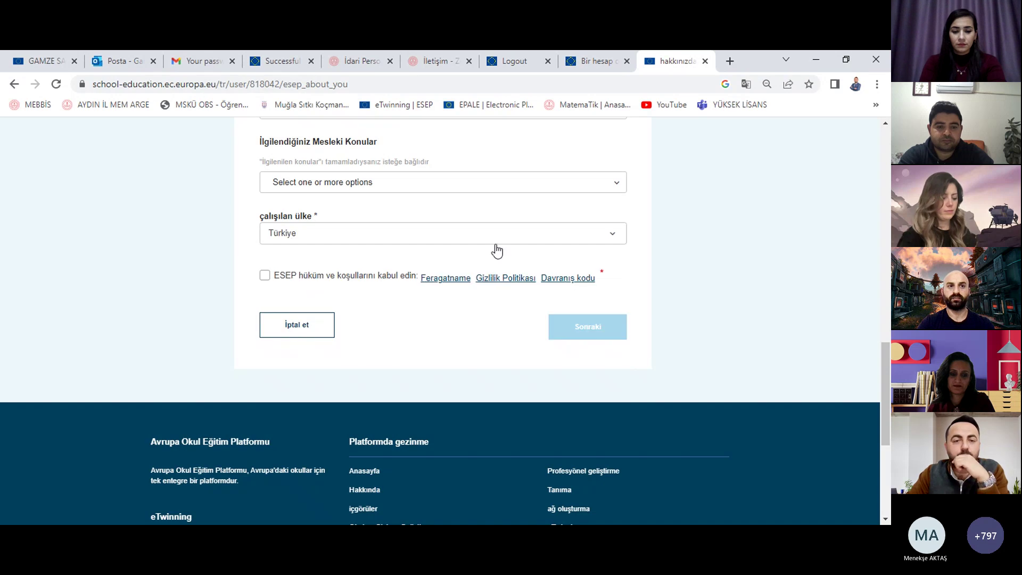
left_click(331, 281)
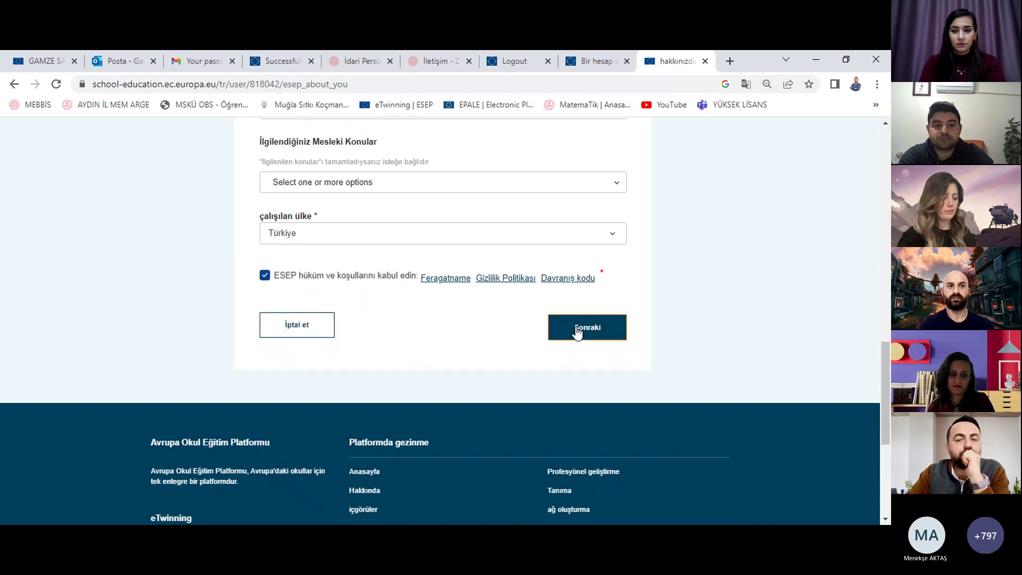
left_click(573, 333)
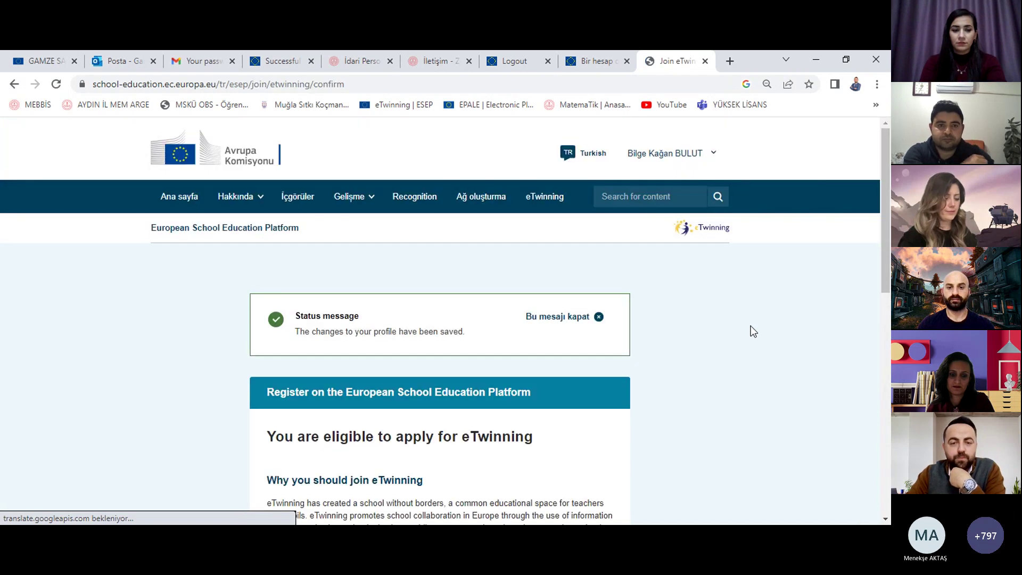
Step: Translate the eligibility page into Turkish and choose 'eTwinning'e katıl' to open the join form
scroll(745, 331, "down", 3)
scroll(753, 331, "down", 1)
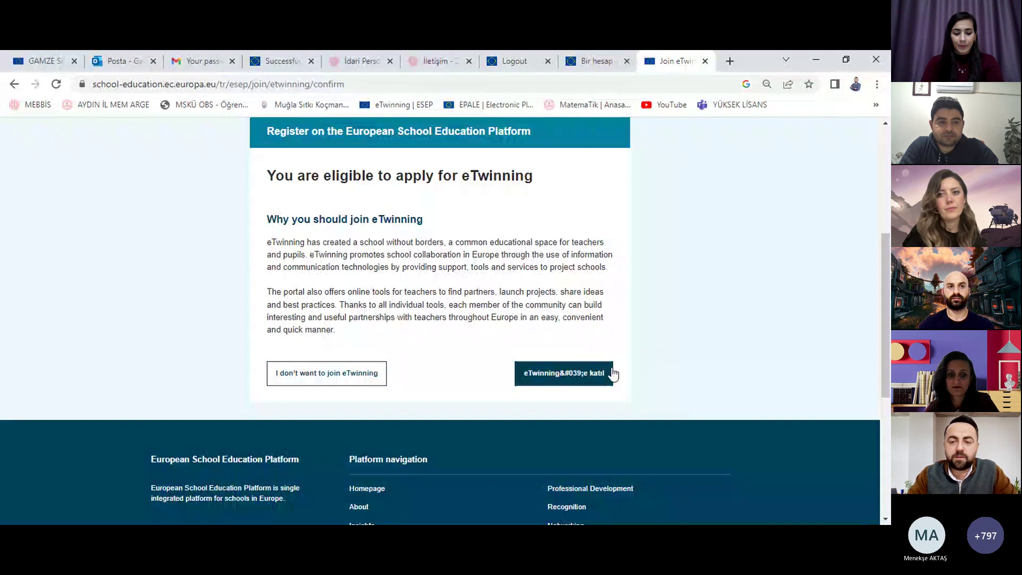
right_click(708, 201)
left_click(762, 368)
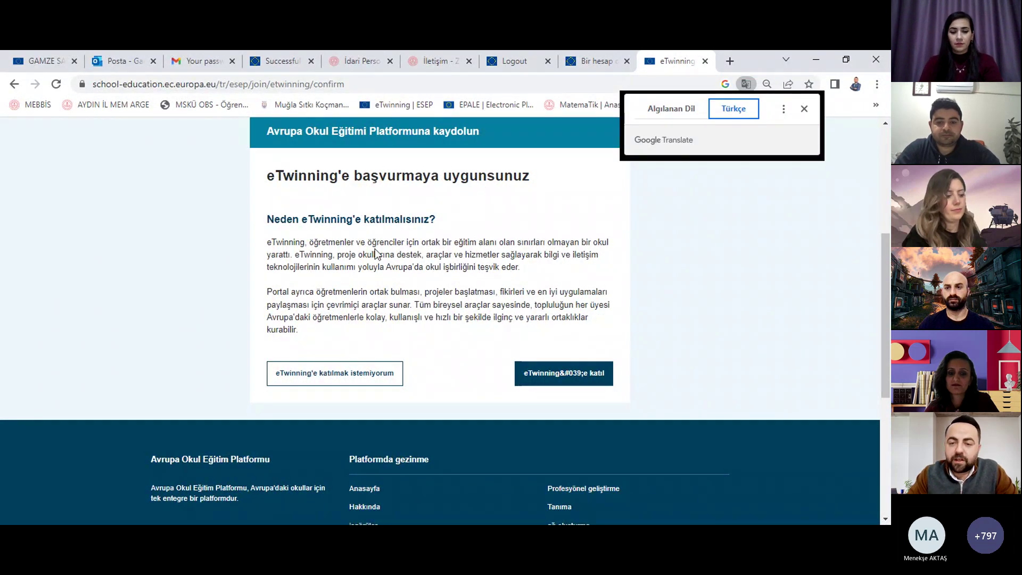
left_click(588, 379)
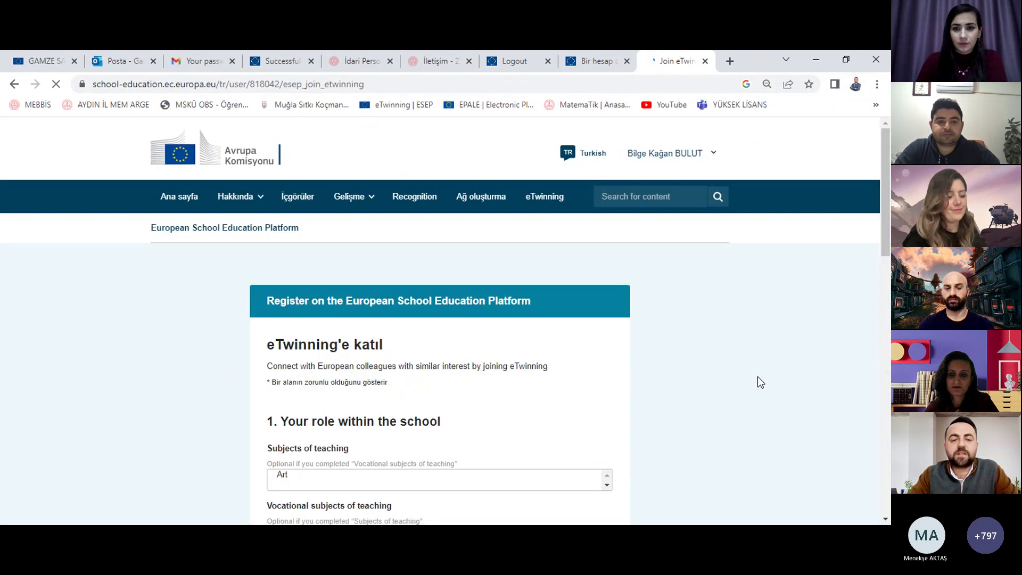
Step: Add Primary School Subjects as the teaching subject
scroll(757, 376, "down", 3)
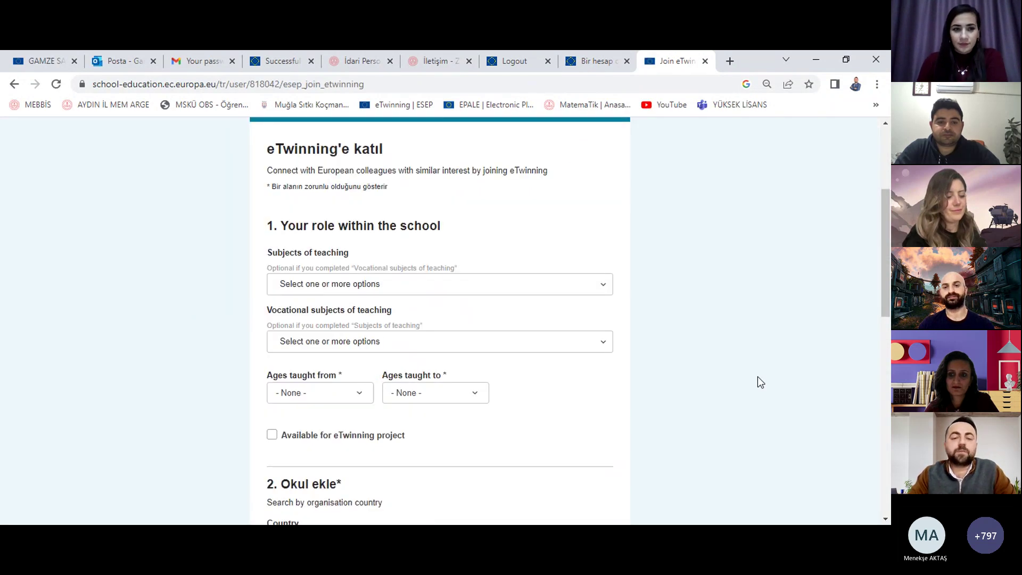
left_click(504, 283)
type("pri")
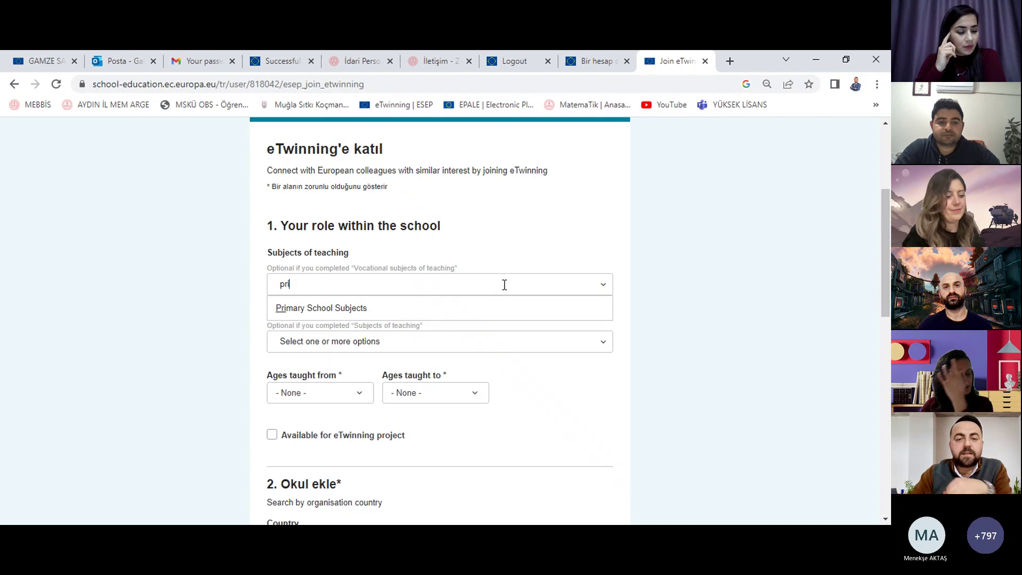
left_click(444, 312)
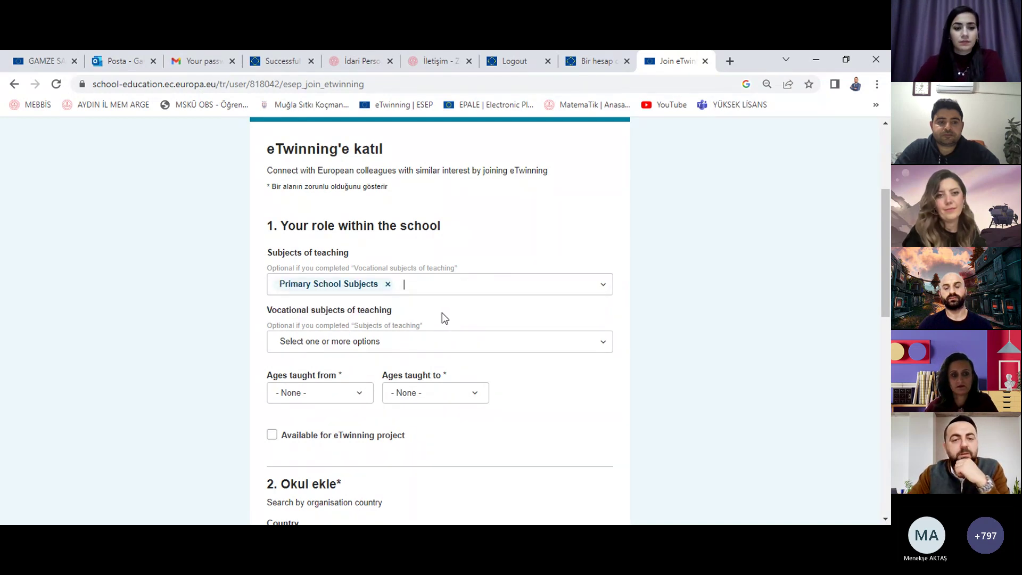
Step: Set ages taught from 6 to 10 and mark yourself available for eTwinning projects
scroll(444, 317, "down", 1)
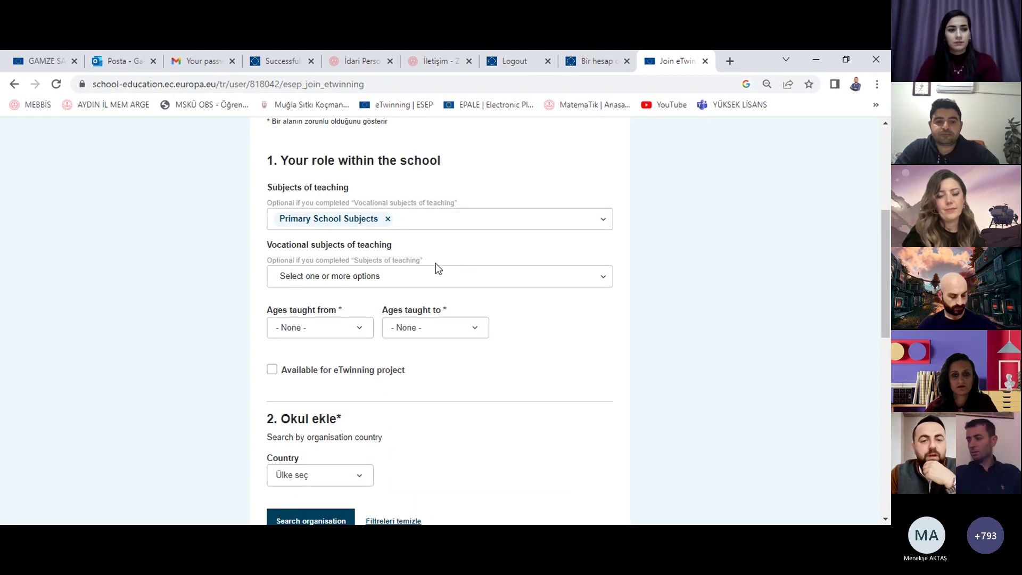
left_click(358, 334)
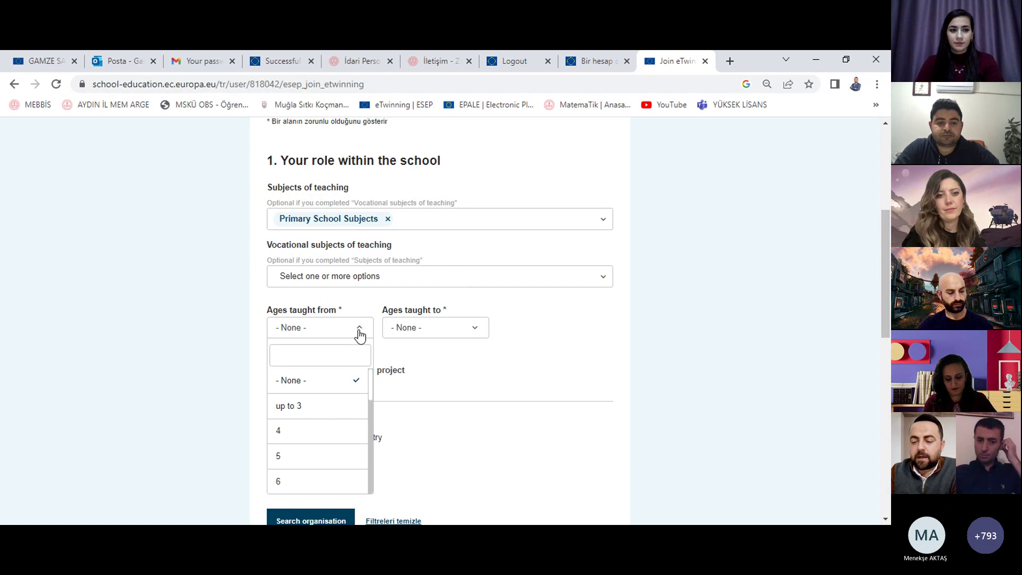
left_click(406, 326)
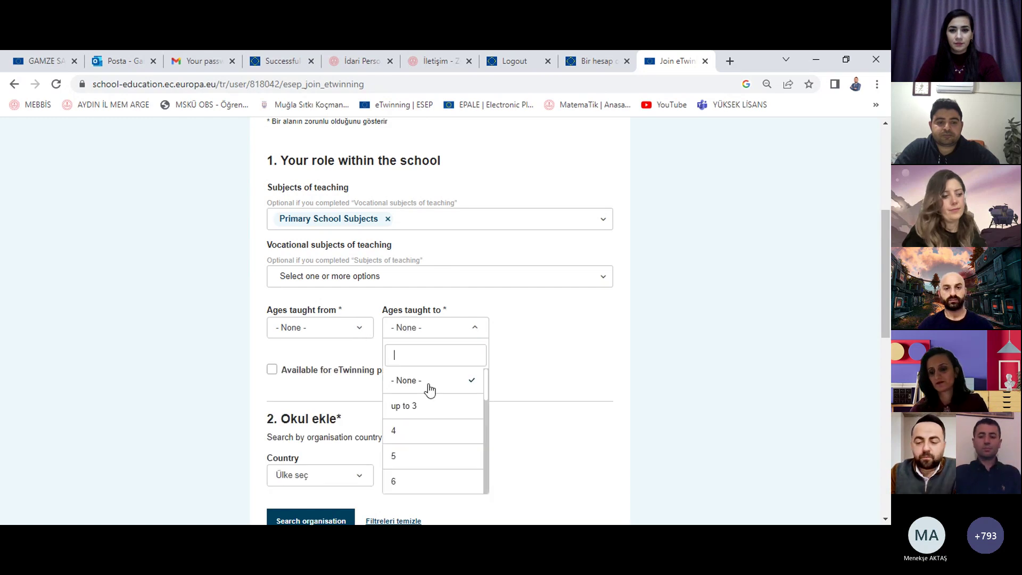
scroll(428, 393, "down", 5)
left_click(615, 375)
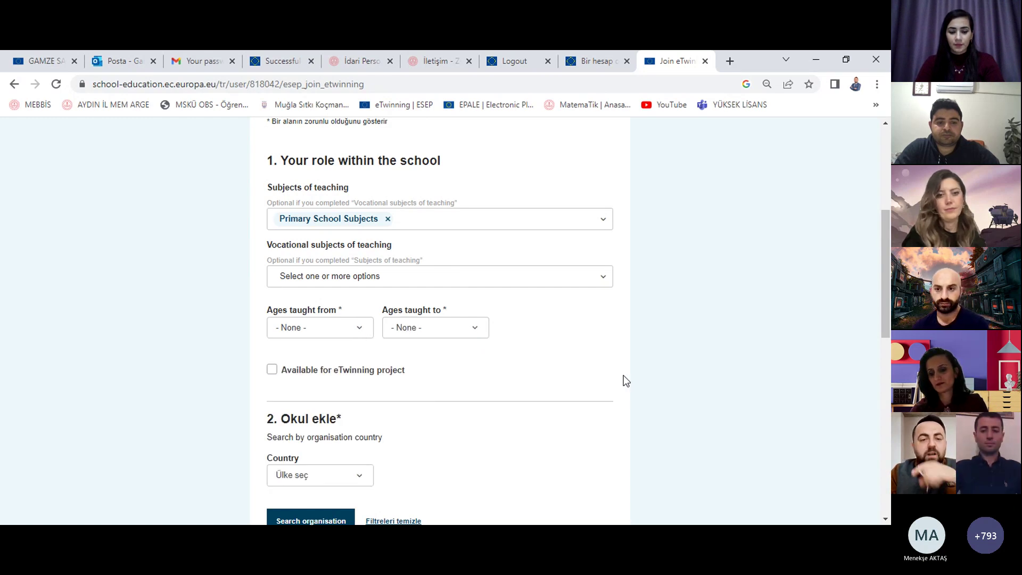
left_click(320, 331)
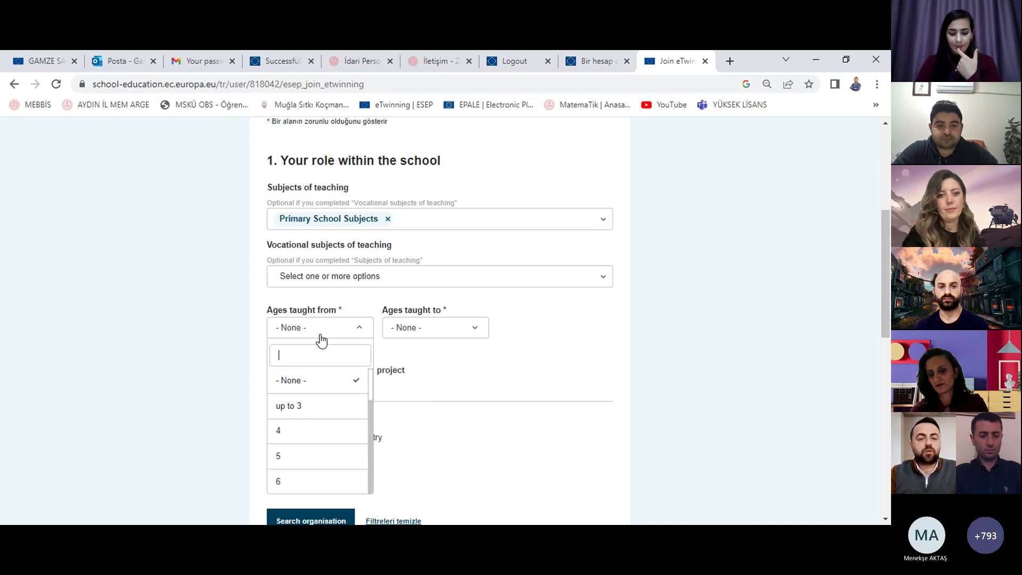
left_click(306, 479)
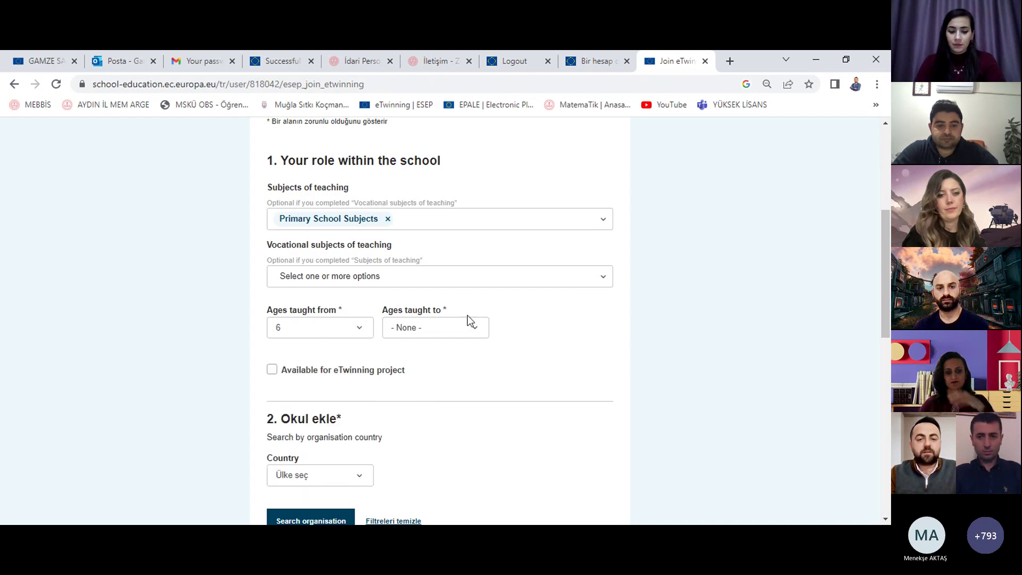
left_click(469, 323)
scroll(455, 409, "down", 1)
left_click(431, 433)
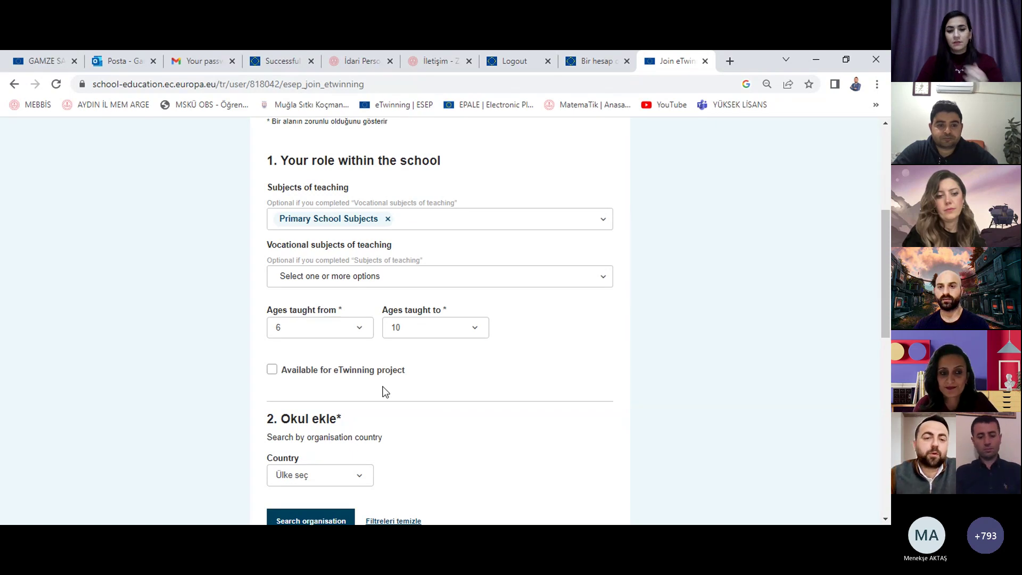
left_click(388, 372)
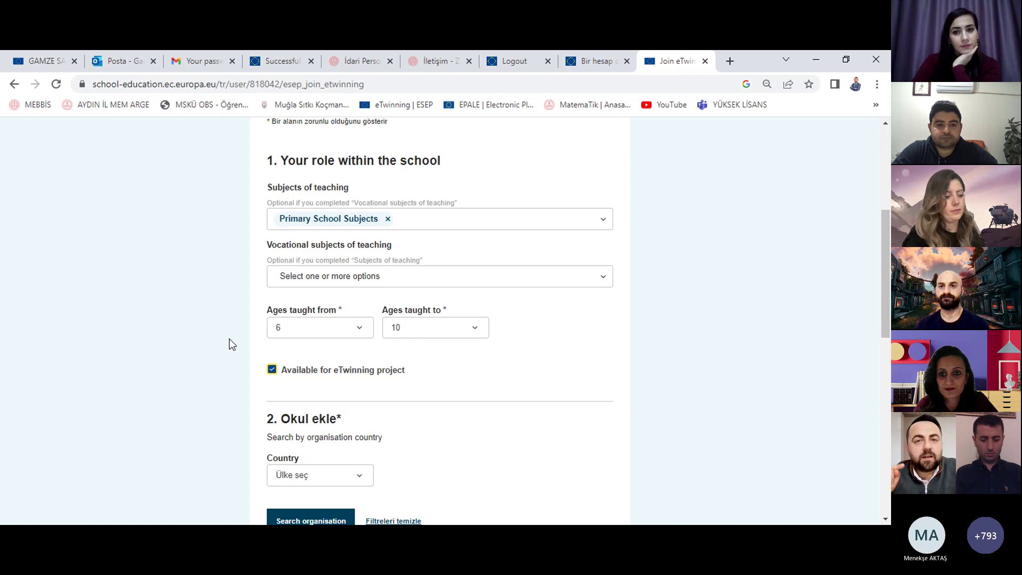
scroll(223, 351, "down", 3)
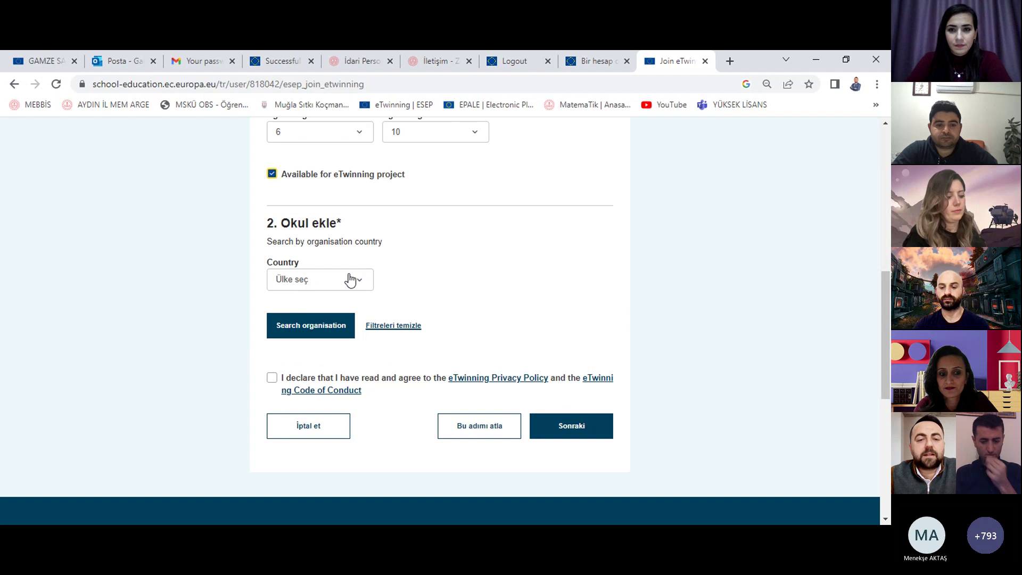
Step: Choose Turkey as the school's country, run the organisation search, and focus the school-name box
left_click(353, 282)
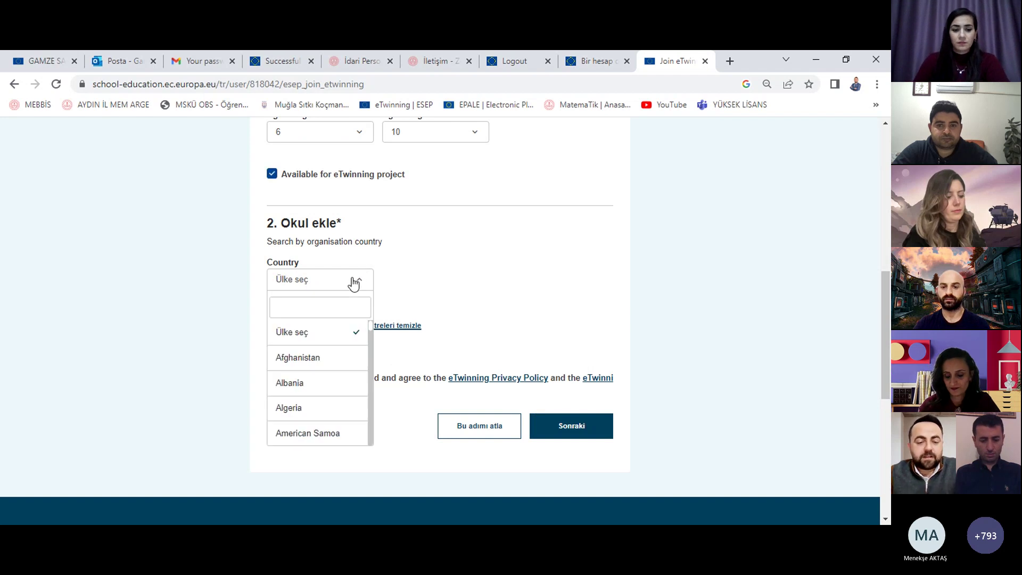
type("tur")
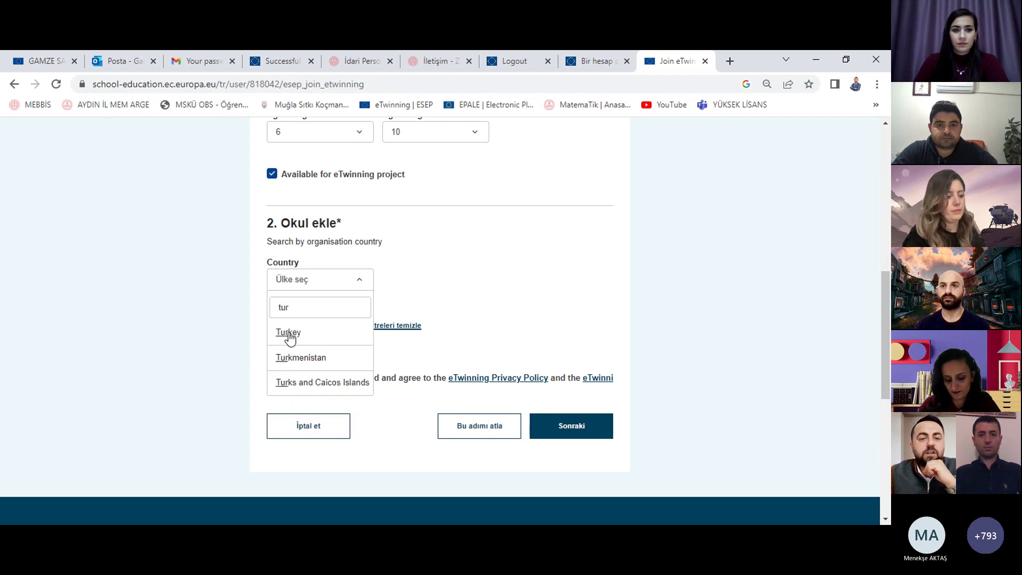
left_click(288, 332)
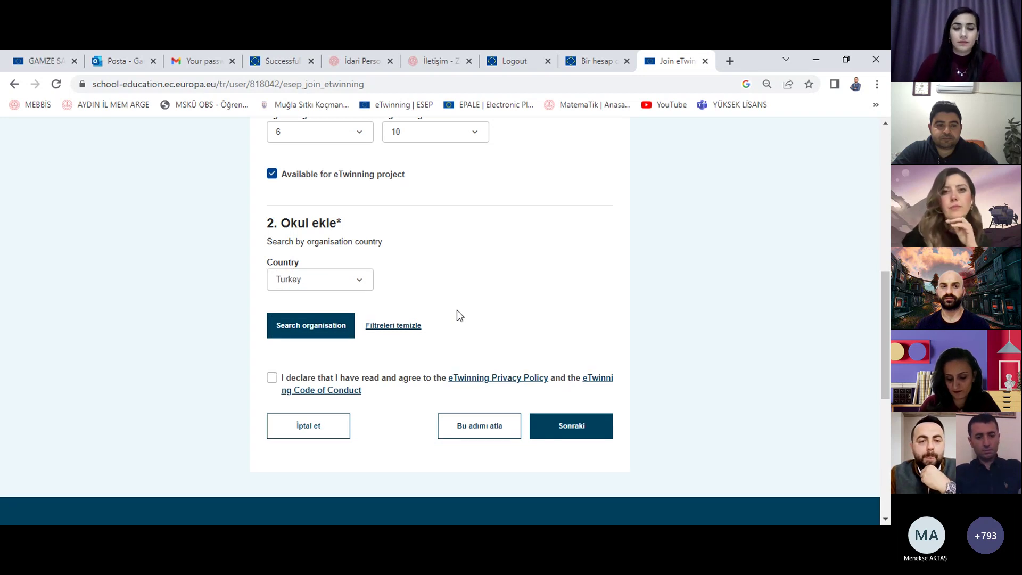
left_click(331, 335)
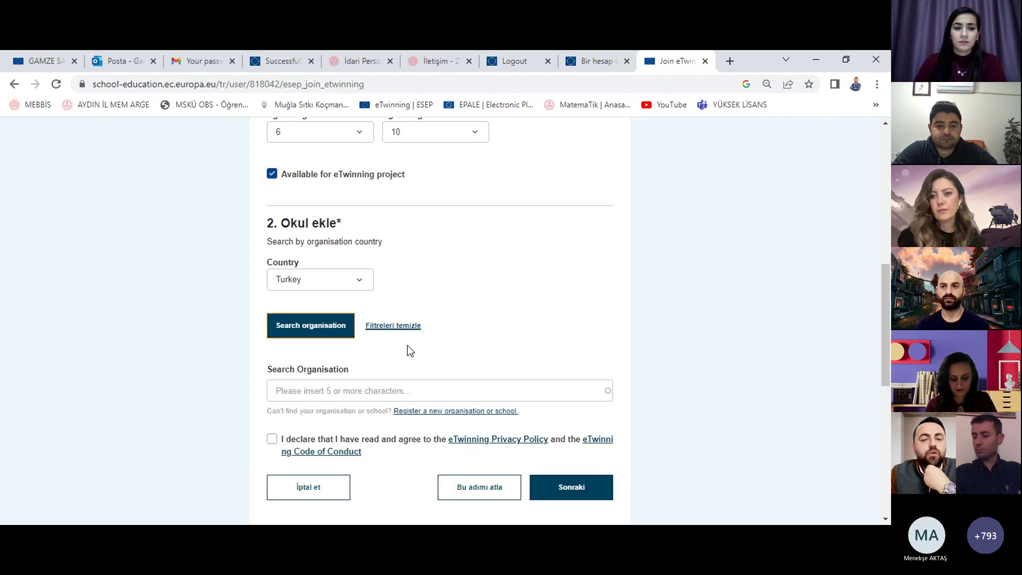
scroll(410, 349, "down", 1)
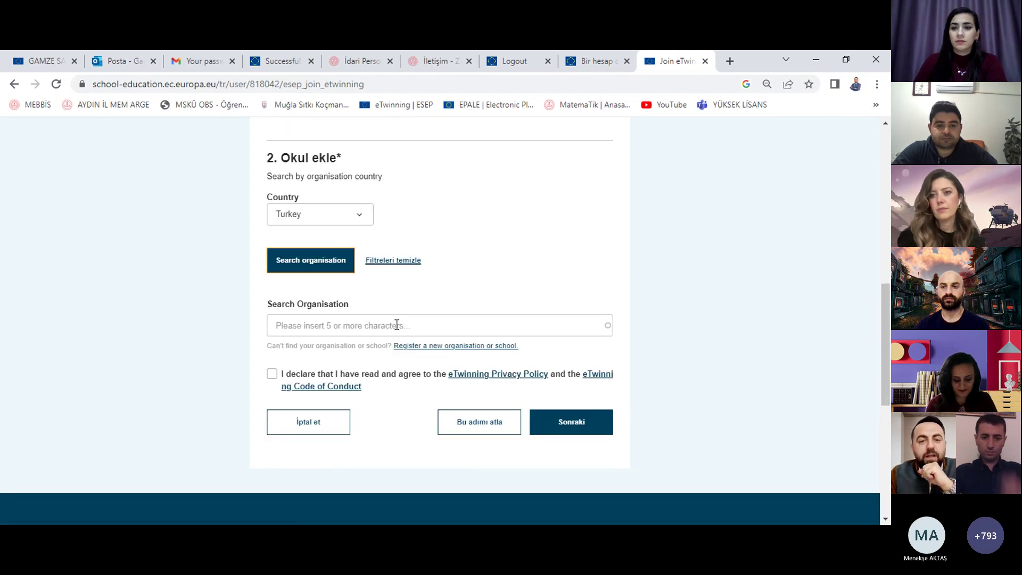
left_click(385, 326)
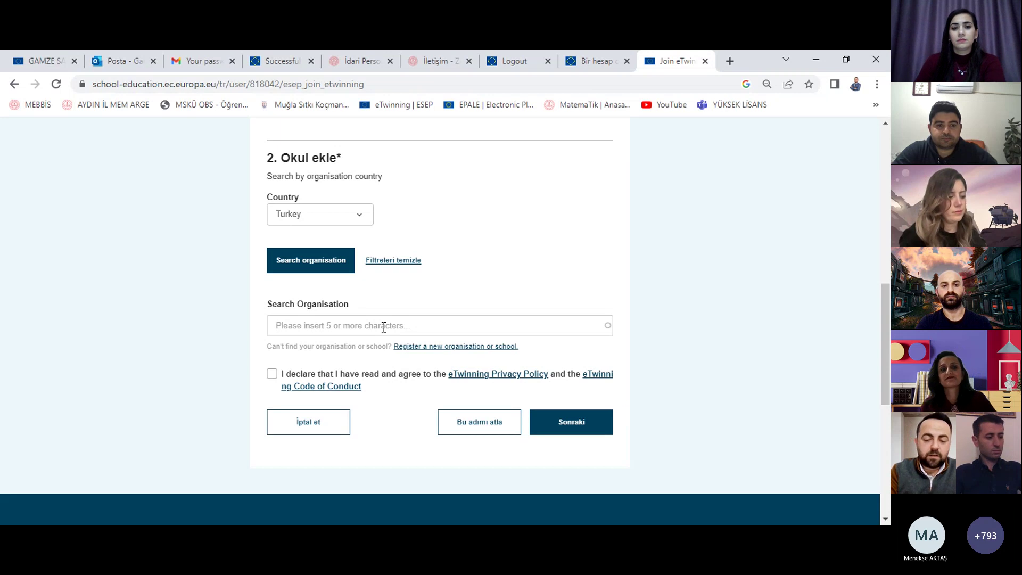
Step: Search organisations for 'Zübeyde Hanım İlkokulu' and select the search text to replace it
type("Zübeyde Hanım İ")
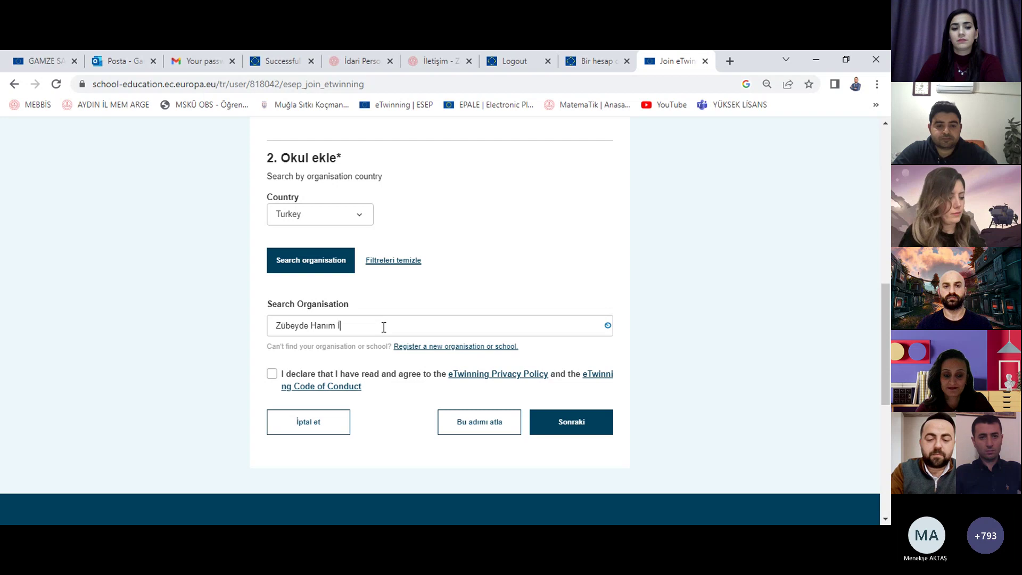
type("lkokulu")
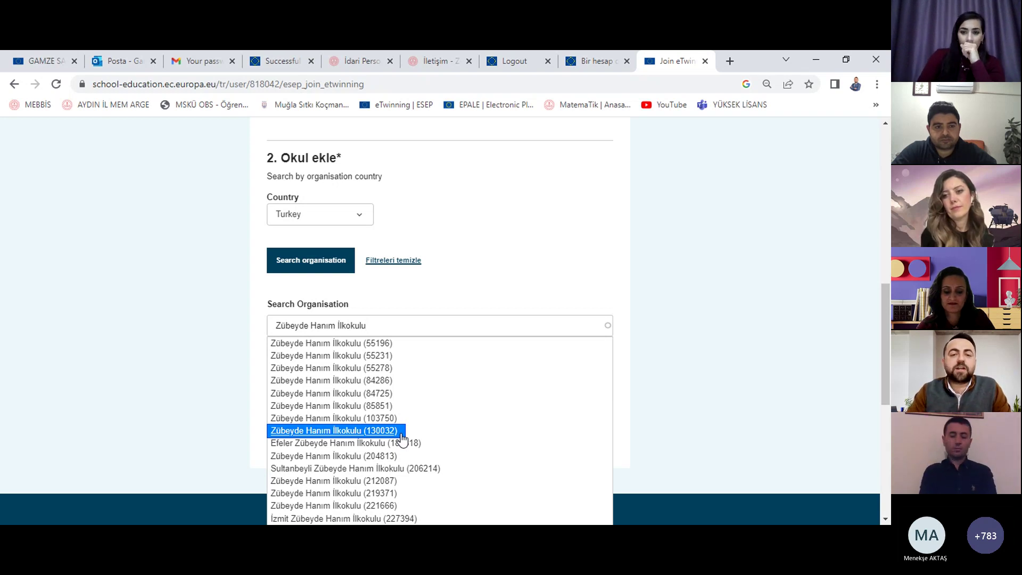
triple_click(404, 320)
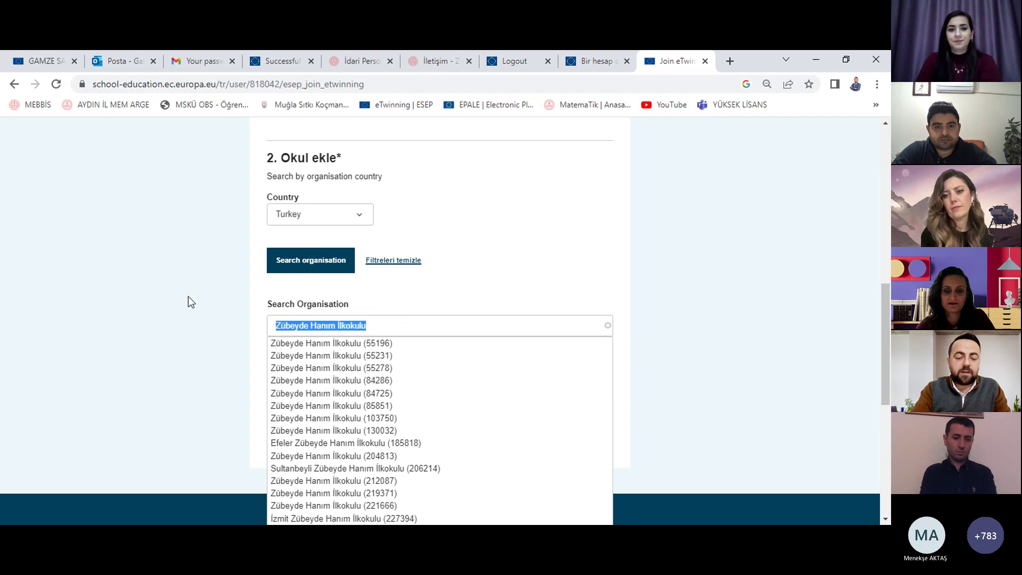
Step: Search for 'Aydın İl Milli Eğitim Müdürlüğü' and pick the 114862 suggestion
type("Aydın İ")
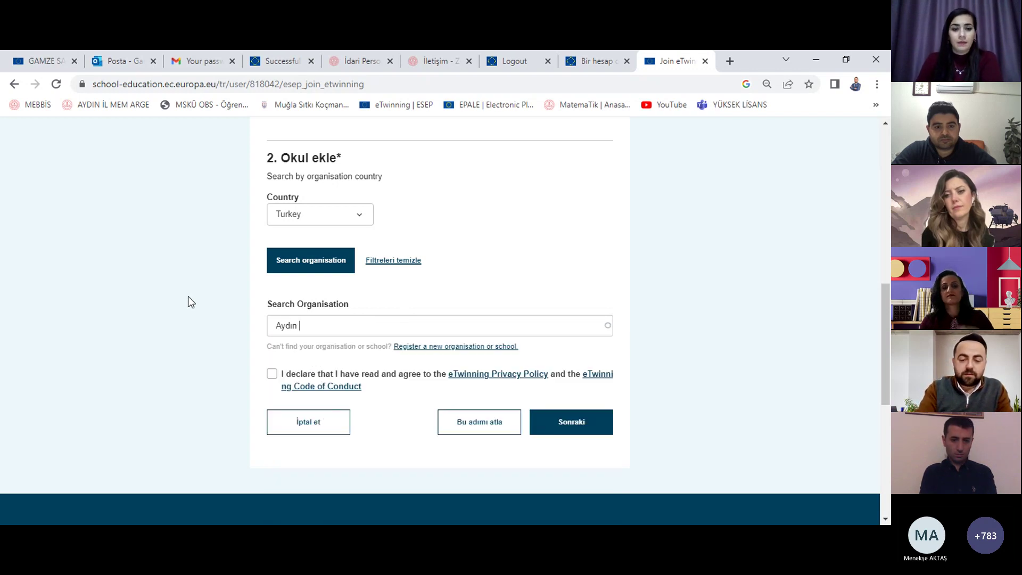
type("l Milli")
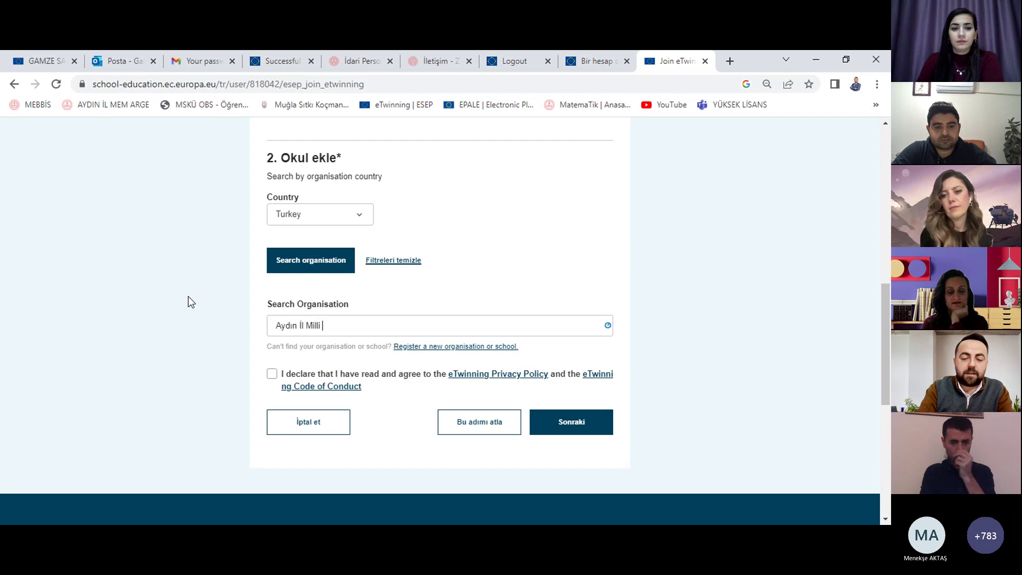
type(" Eğitim Ö")
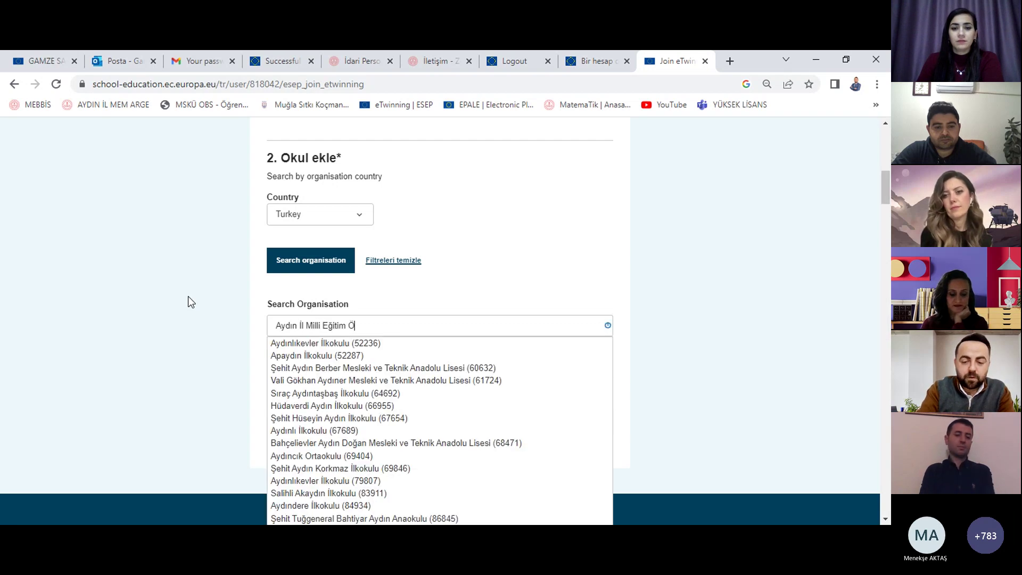
key("BackSpace")
type("Müdürlüğü")
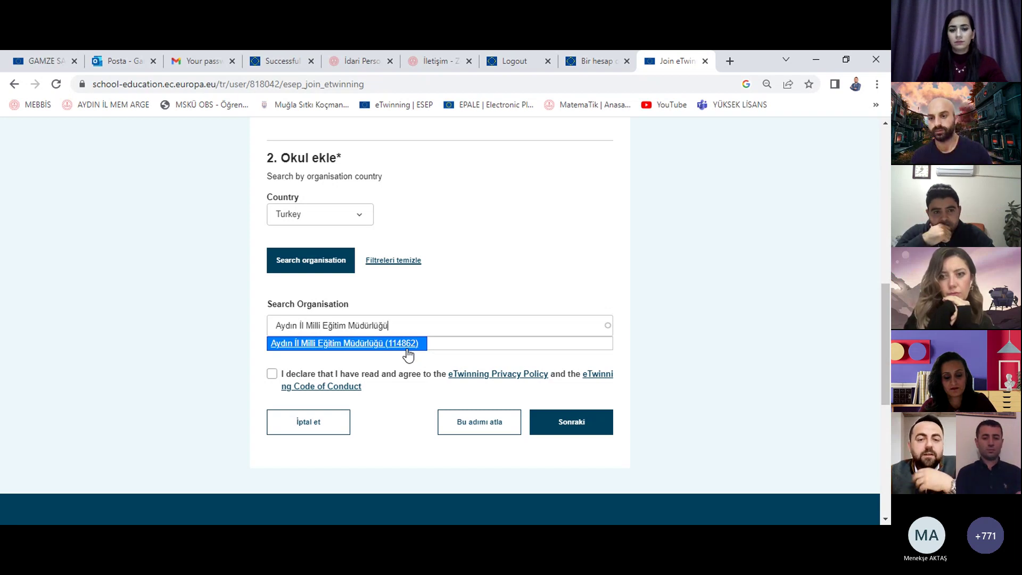
left_click(409, 343)
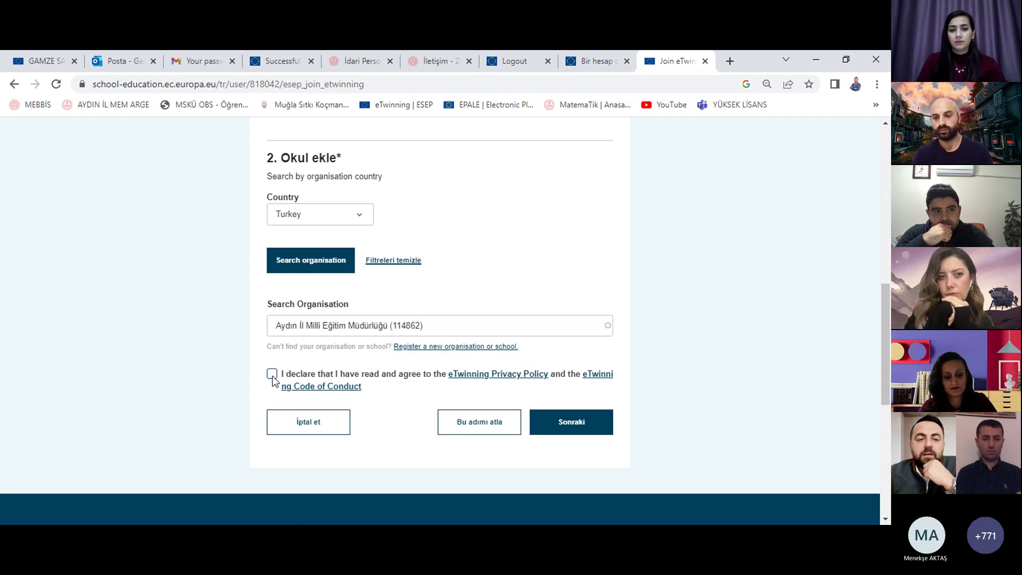
Step: Translate the page into Turkish, accept the declaration and save the step with Sonraki
right_click(126, 270)
left_click(187, 442)
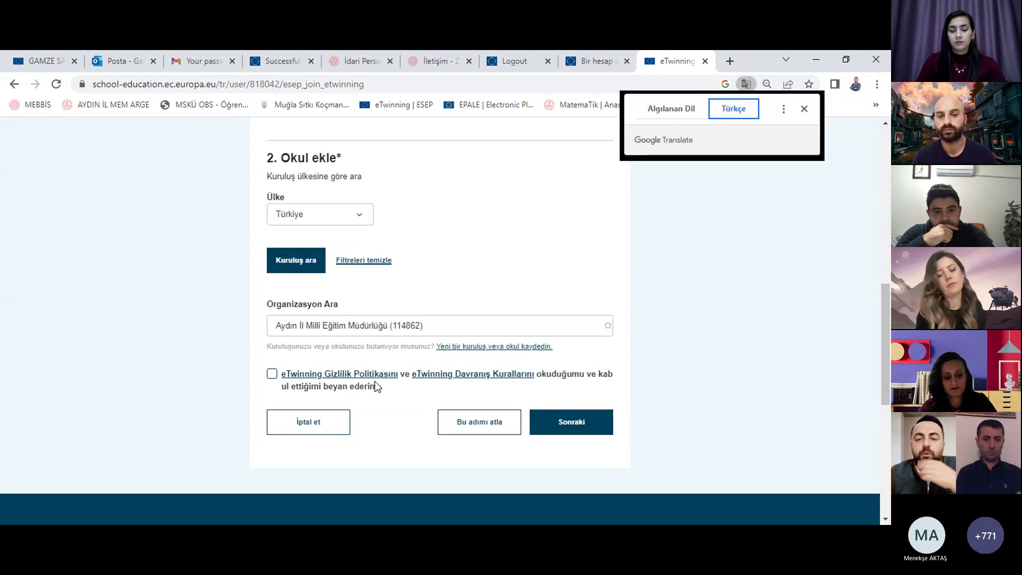
left_click(271, 375)
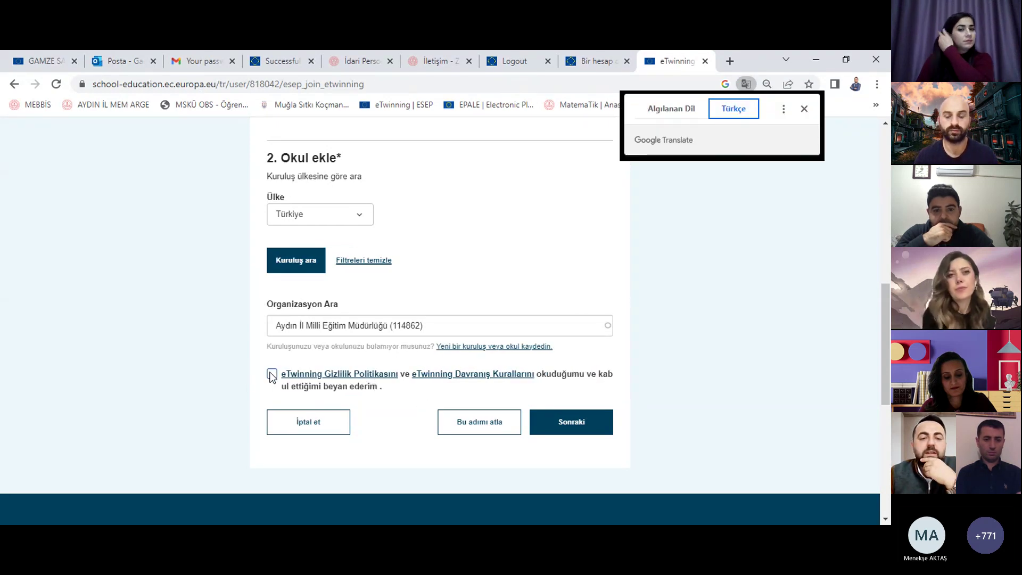
left_click(603, 427)
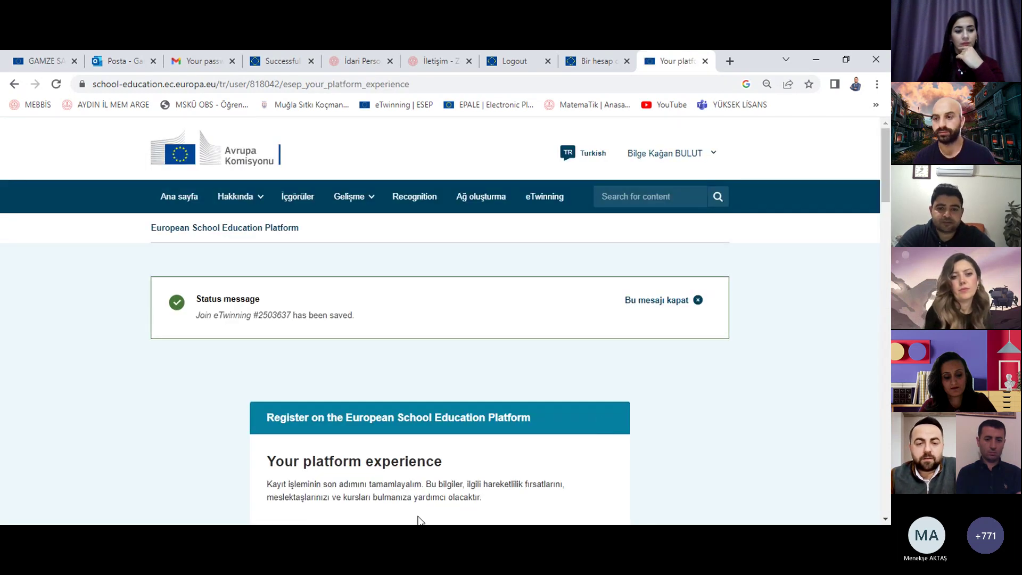
Step: Scroll through the 'Your platform experience' form and translate it into Turkish
scroll(451, 399, "down", 5)
scroll(564, 381, "down", 3)
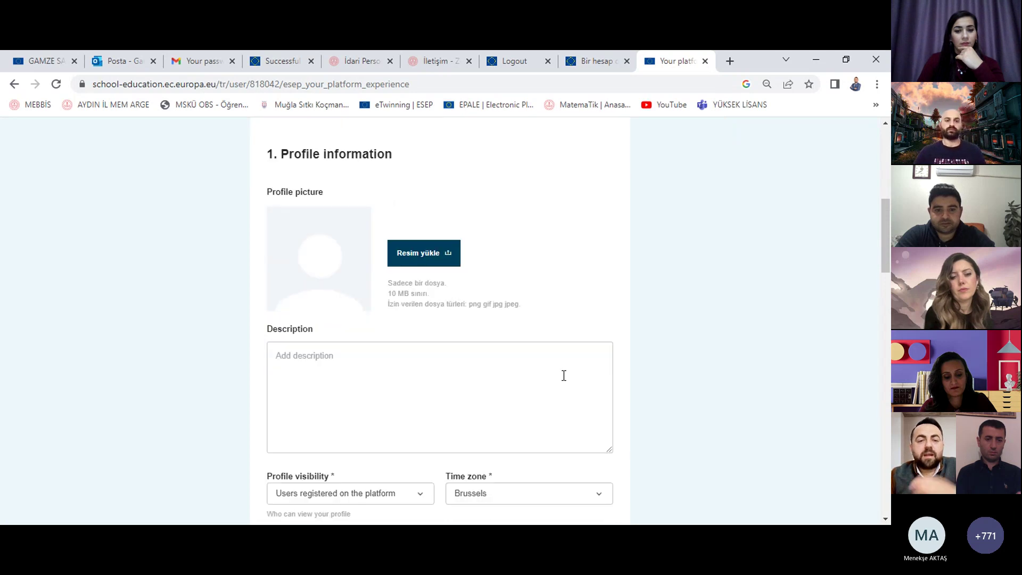
scroll(563, 375, "down", 3)
scroll(557, 365, "up", 1)
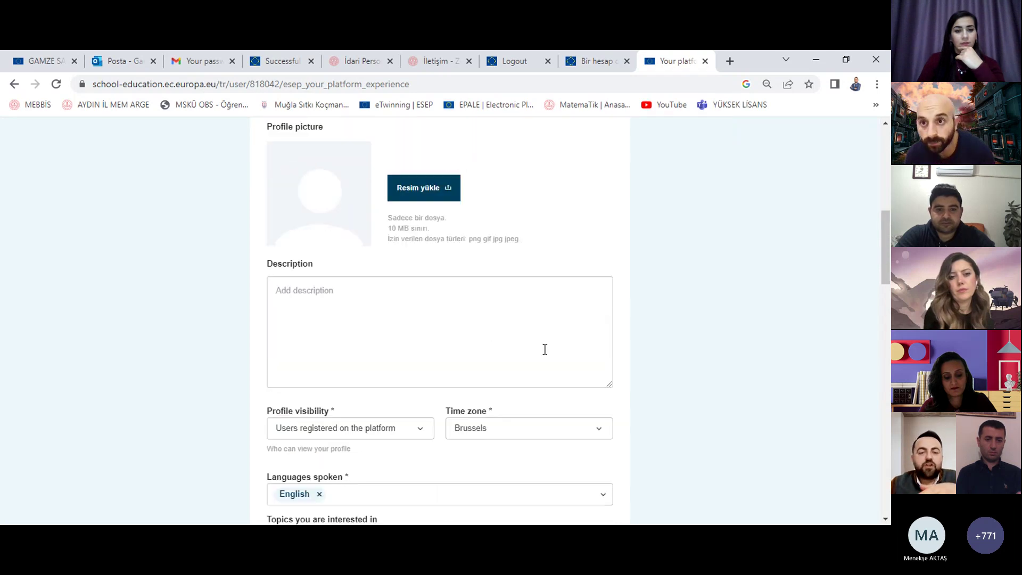
scroll(530, 322, "down", 1)
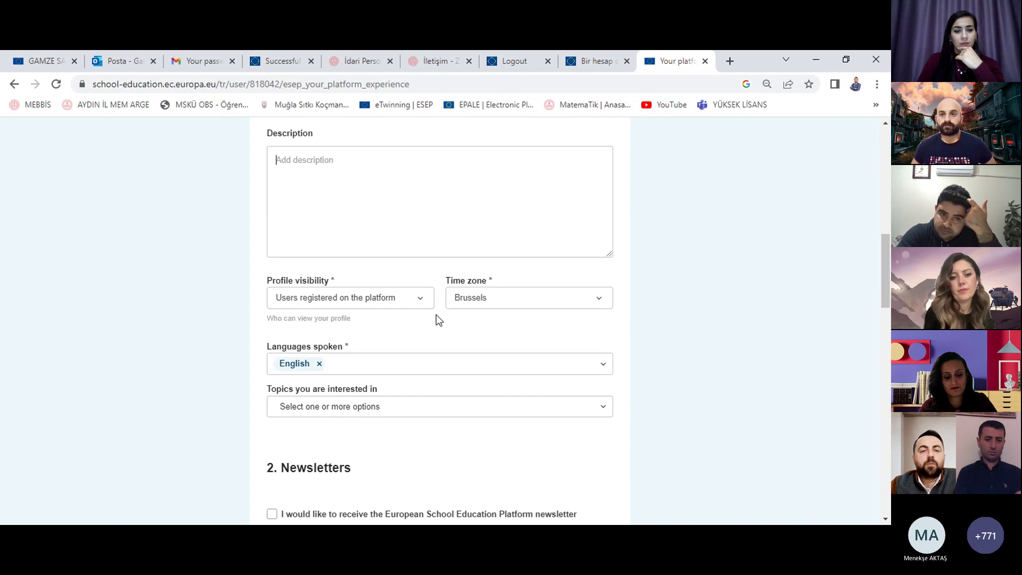
right_click(705, 298)
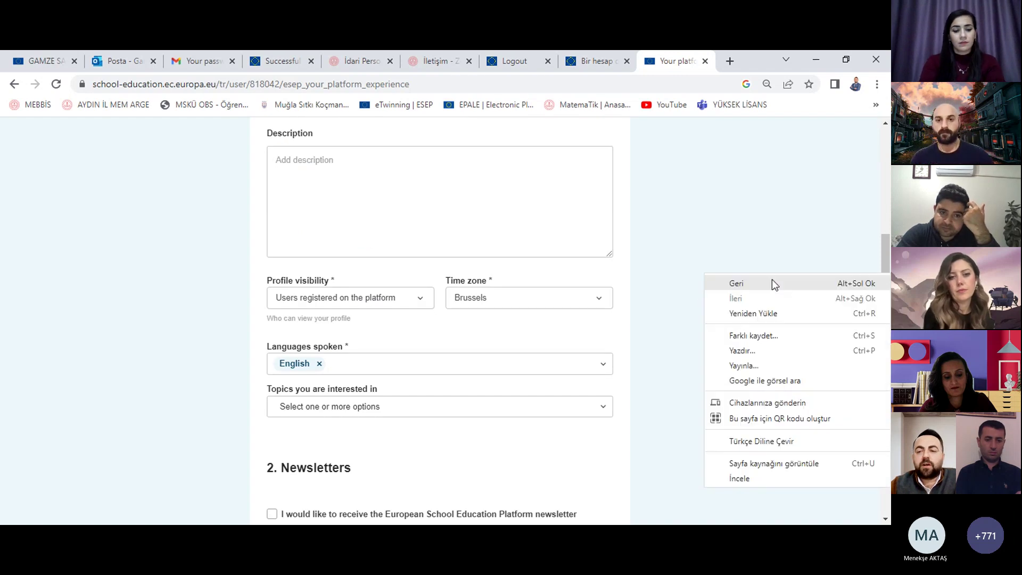
left_click(765, 442)
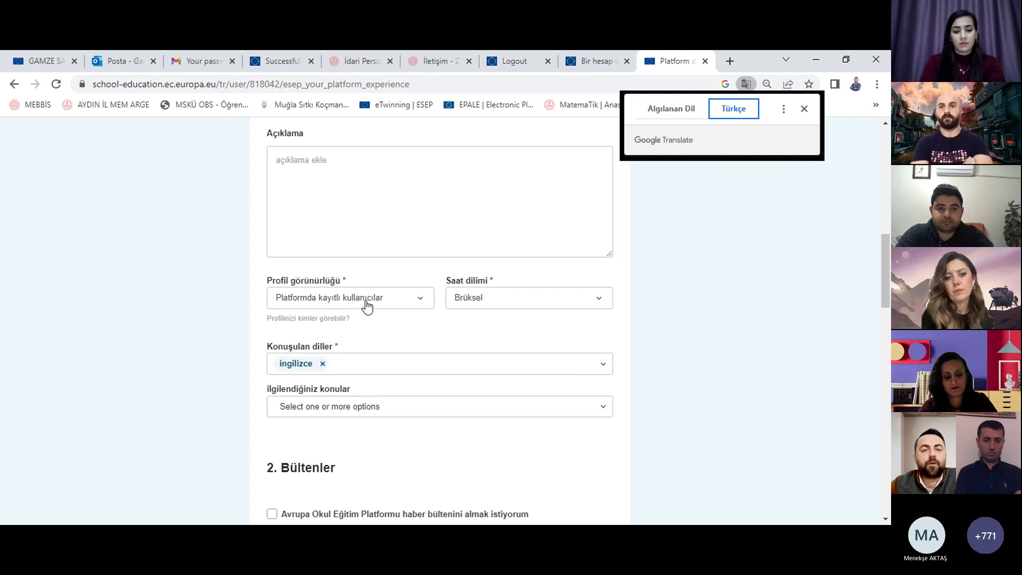
Step: Review the visibility, time zone (Brussels), spoken language and topic lists without changing anything
left_click(404, 307)
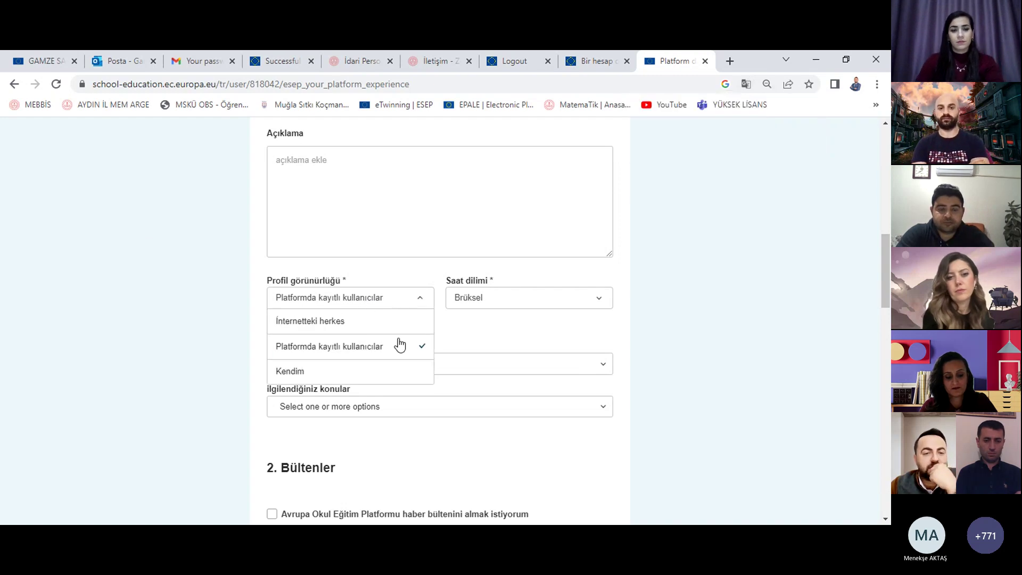
left_click(570, 299)
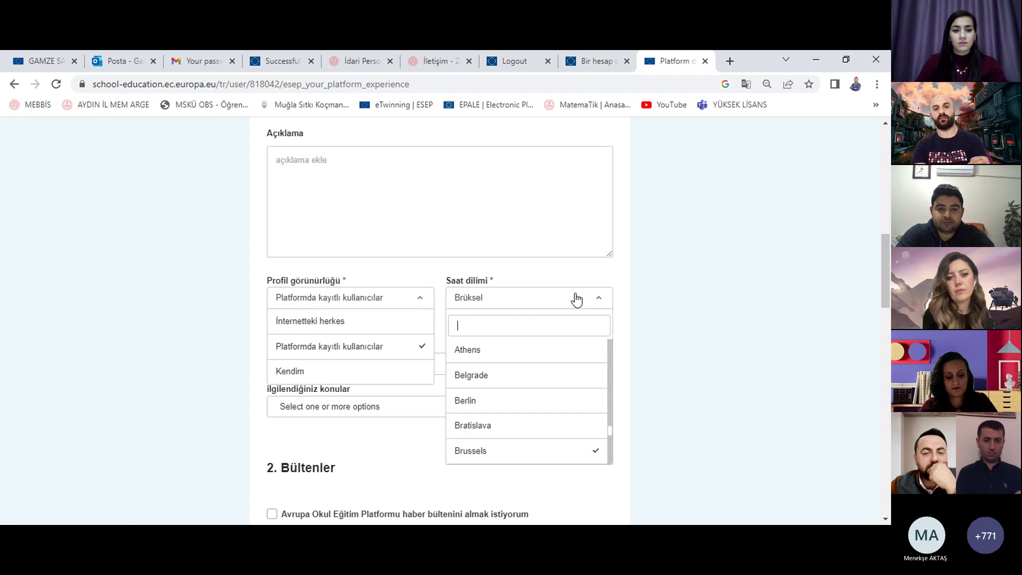
left_click(621, 296)
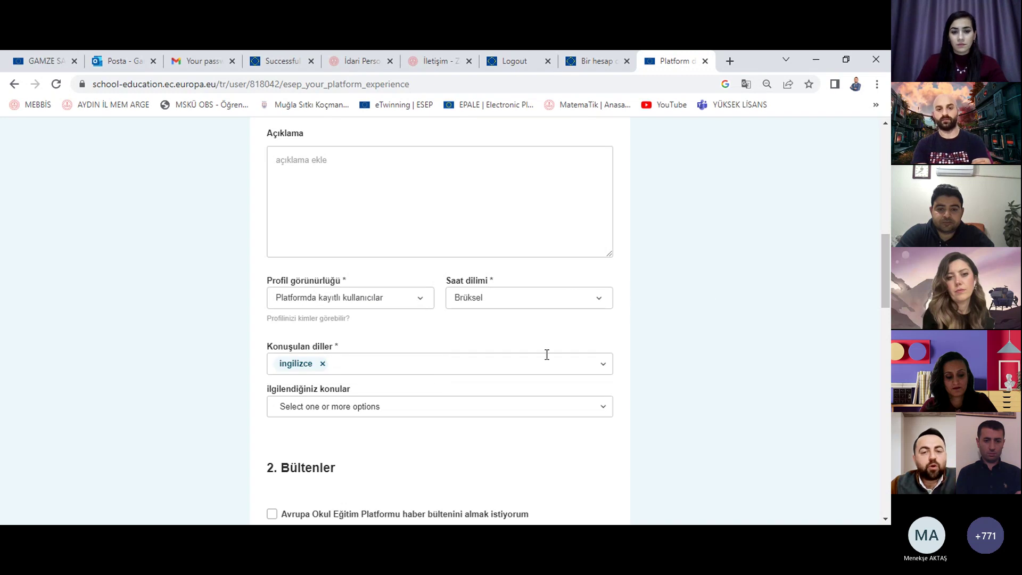
left_click(517, 362)
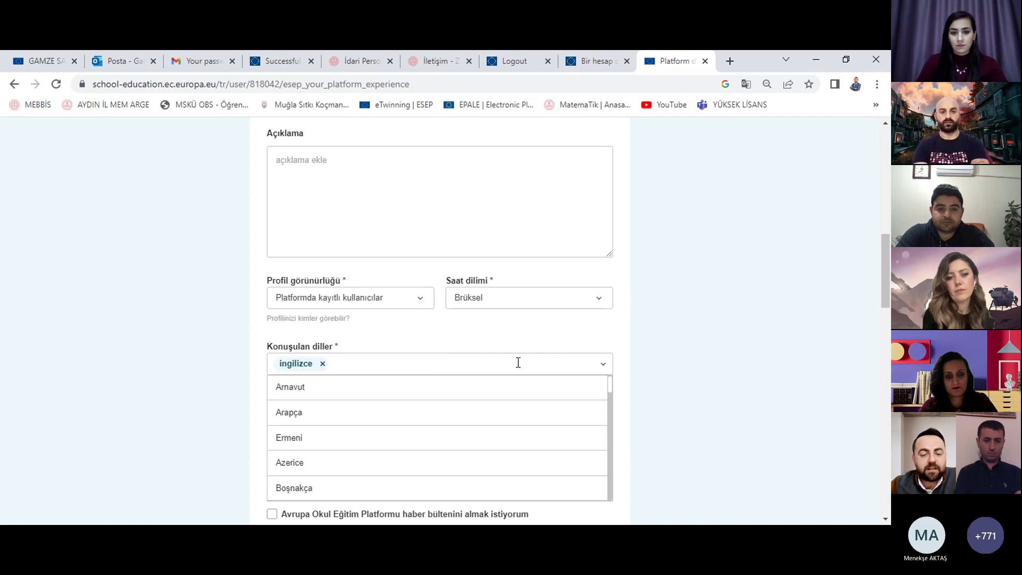
left_click(89, 304)
scroll(270, 335, "down", 3)
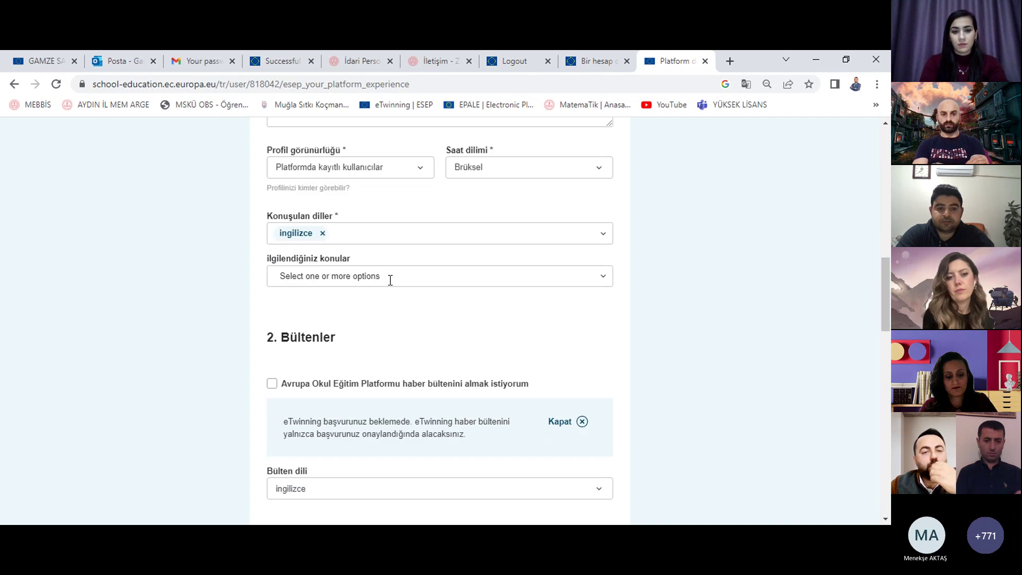
left_click(390, 280)
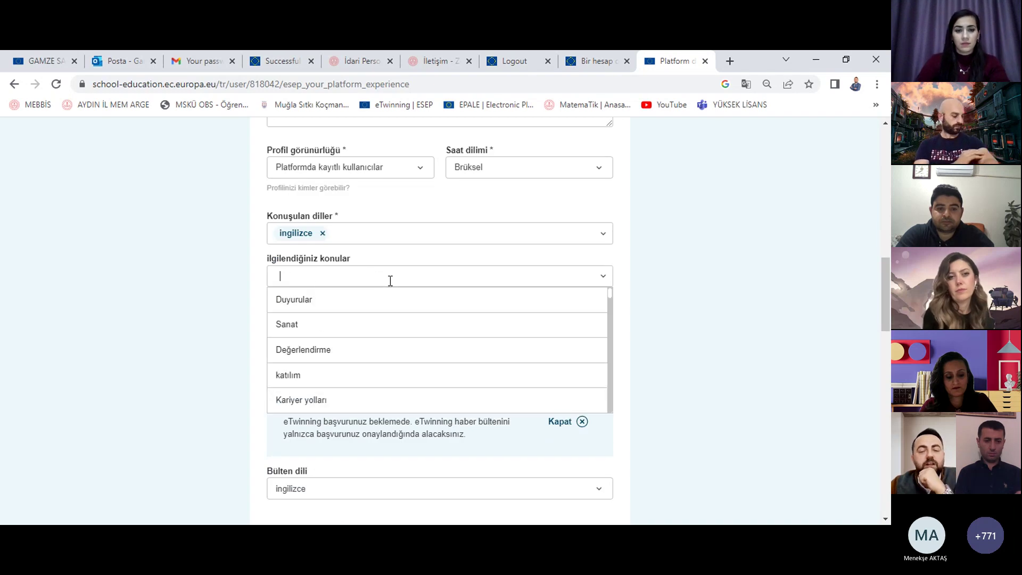
left_click(222, 314)
Step: Scroll down to Sosyal medya and open the 'sizinle kim iletişim kurabilir' dropdown
scroll(411, 268, "down", 3)
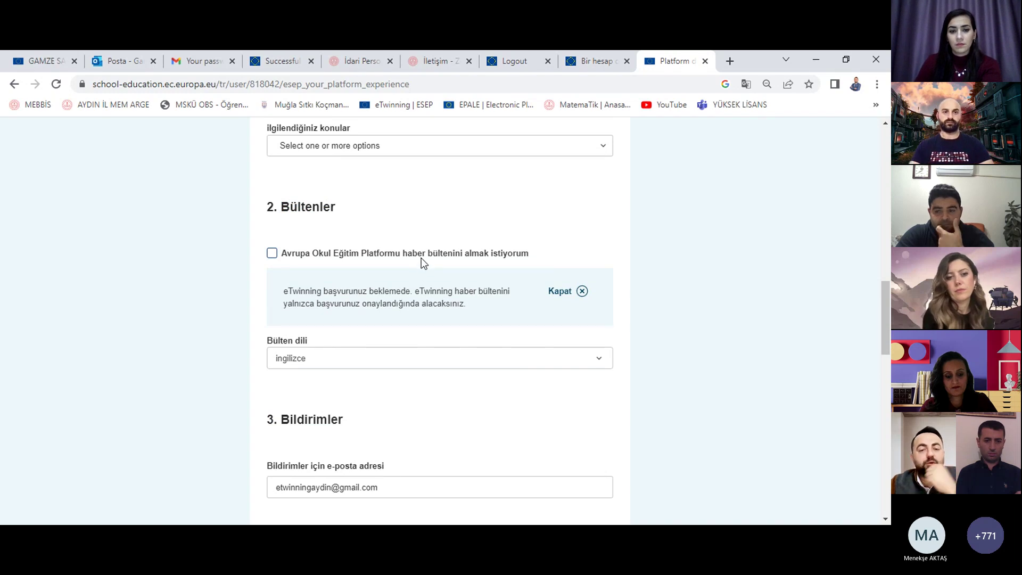
scroll(422, 260, "down", 3)
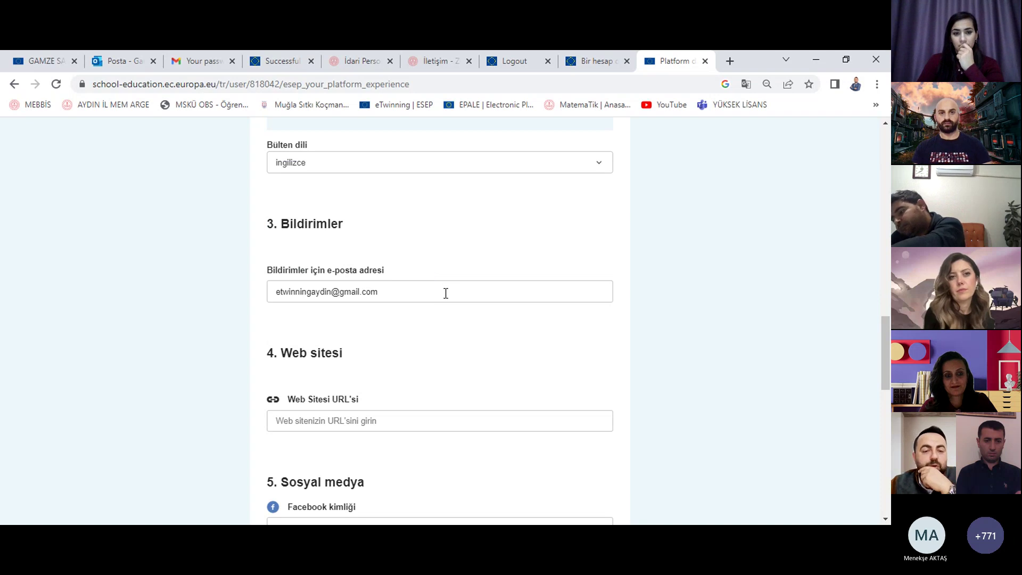
scroll(445, 293, "down", 3)
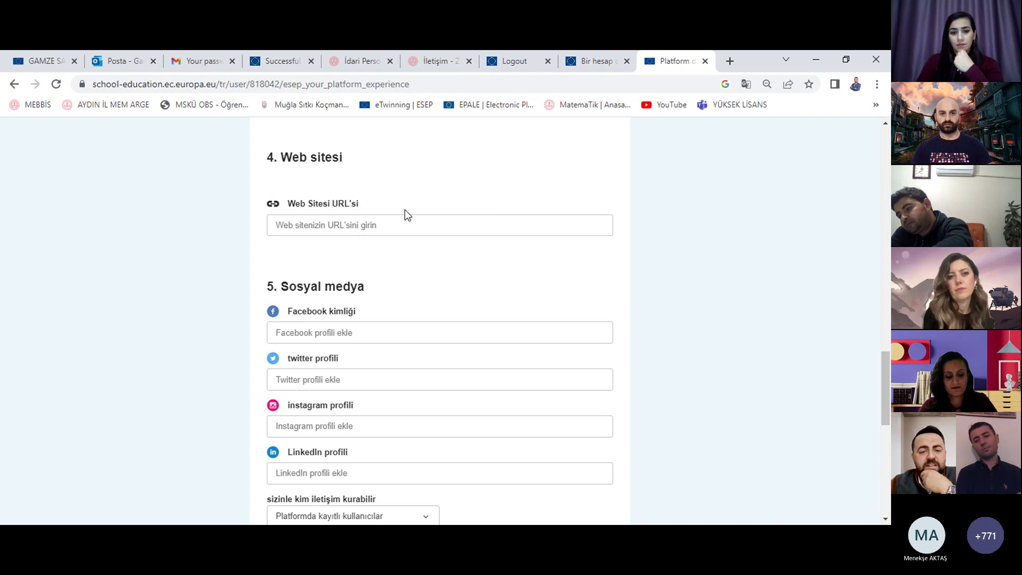
scroll(442, 218, "down", 1)
scroll(483, 318, "down", 1)
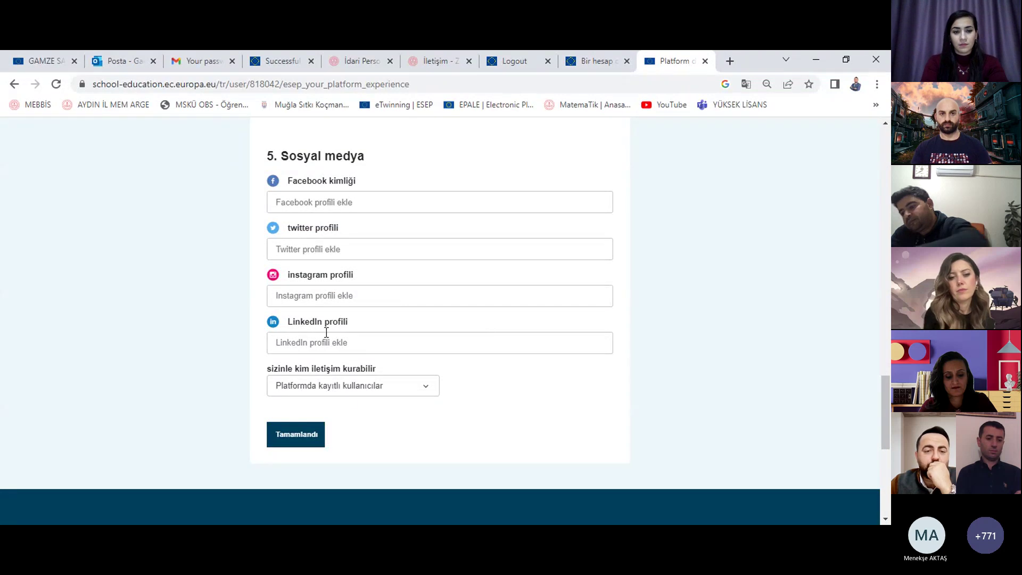
left_click(426, 397)
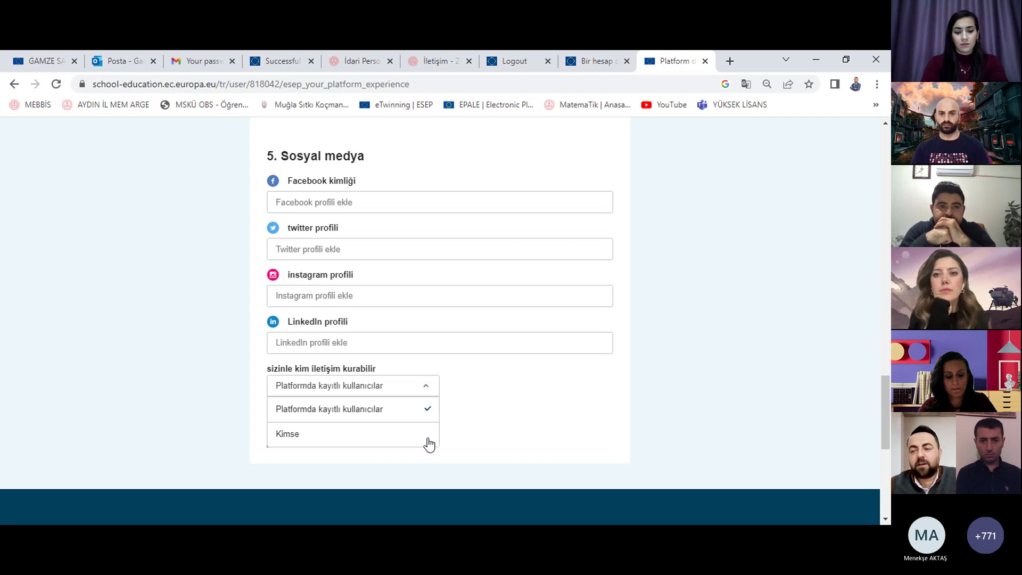
Step: Keep 'Platformda kayıtlı kullanıcılar' as the users allowed to contact you
left_click(679, 356)
scroll(682, 359, "up", 3)
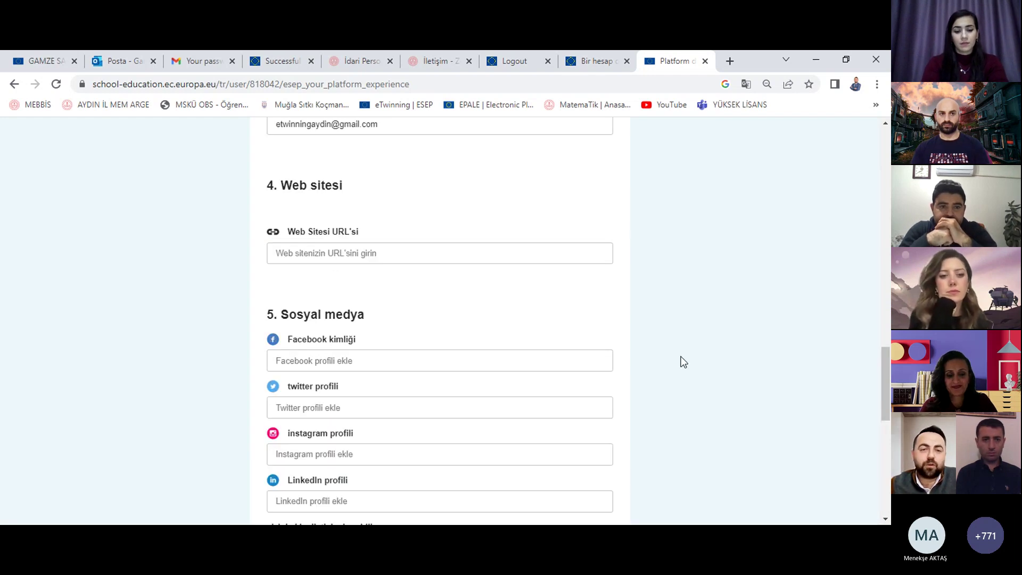
scroll(683, 362, "up", 8)
scroll(680, 363, "down", 14)
scroll(678, 364, "up", 12)
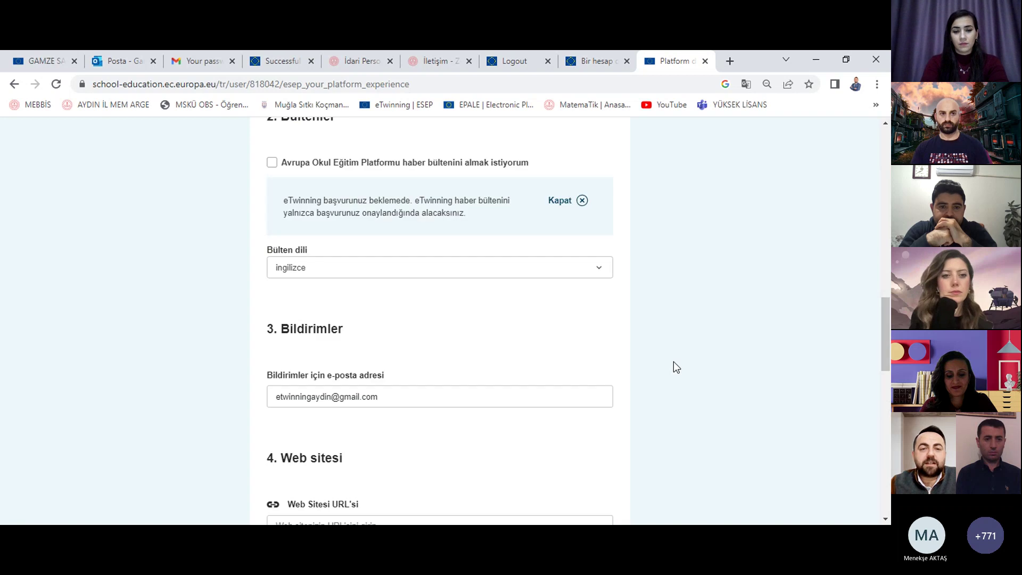
scroll(673, 362, "up", 12)
scroll(673, 362, "down", 4)
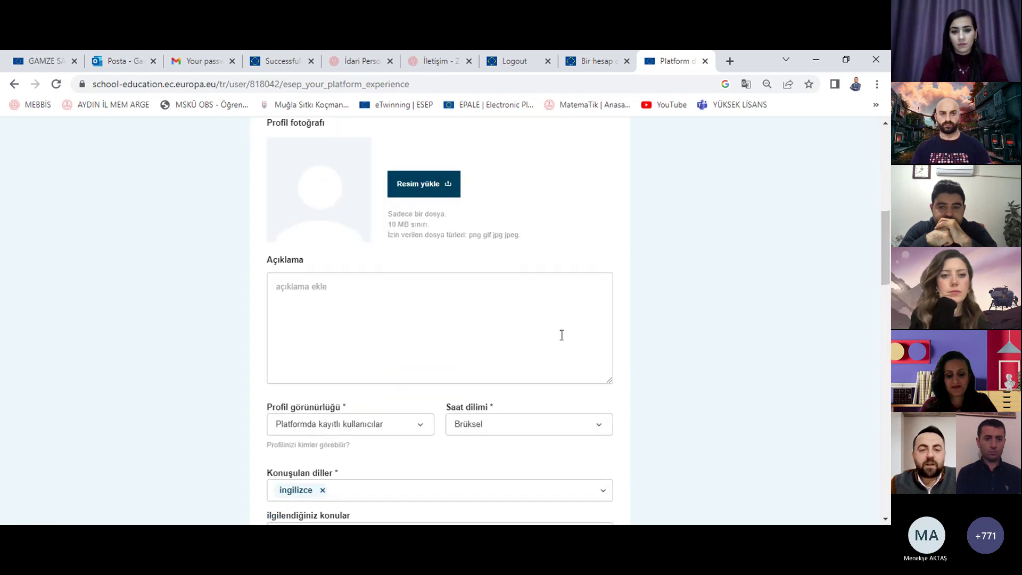
Step: Enter 'Aydın' as the profile description in Açıklama
left_click(428, 298)
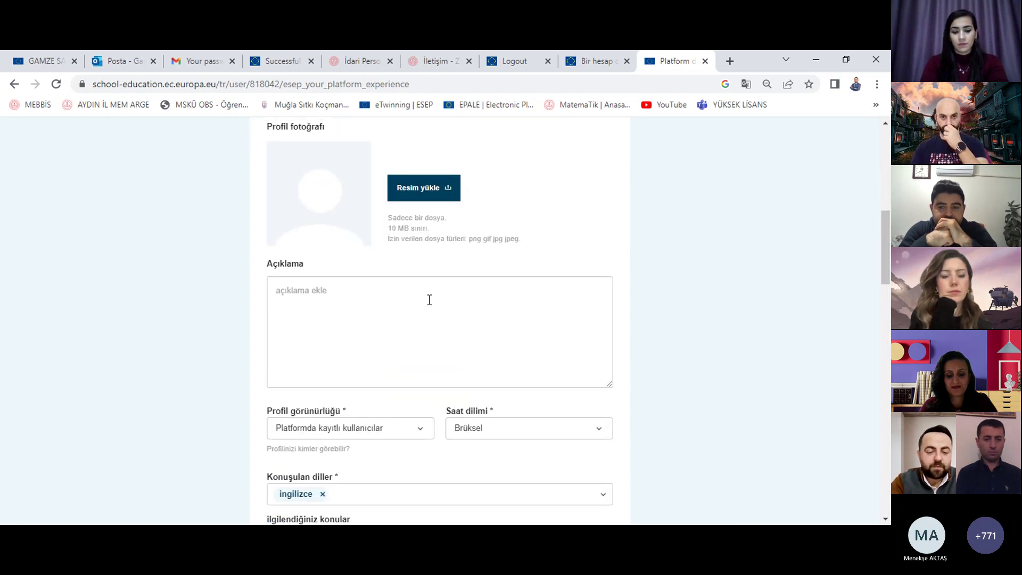
type("Aydın")
scroll(446, 322, "down", 2)
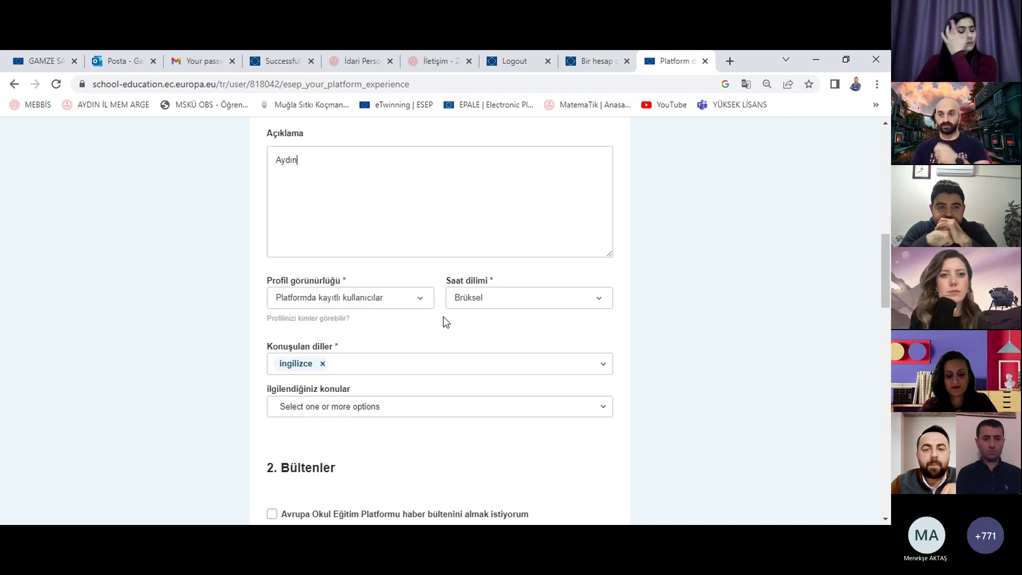
scroll(500, 270, "down", 2)
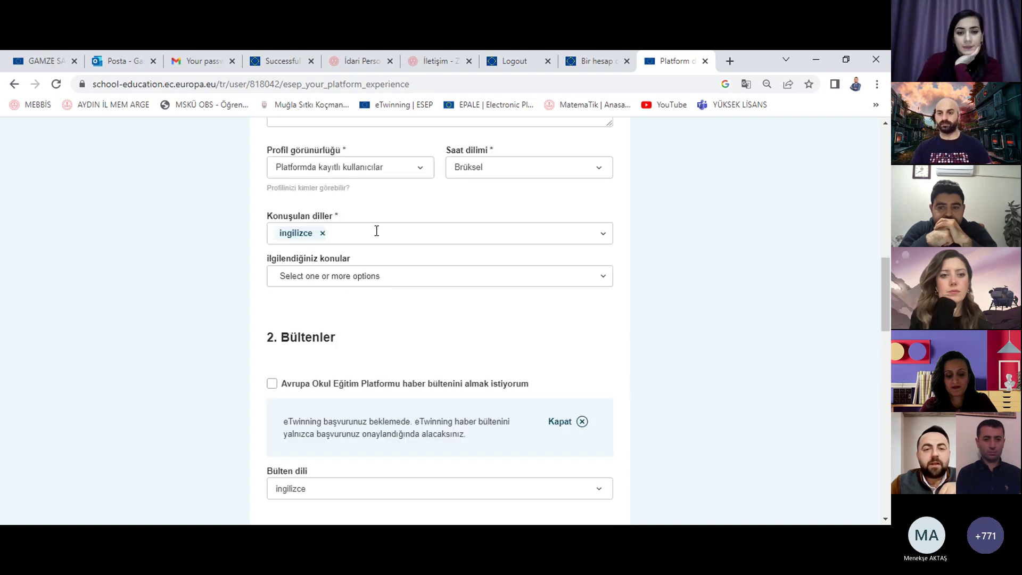
left_click(376, 231)
left_click(634, 281)
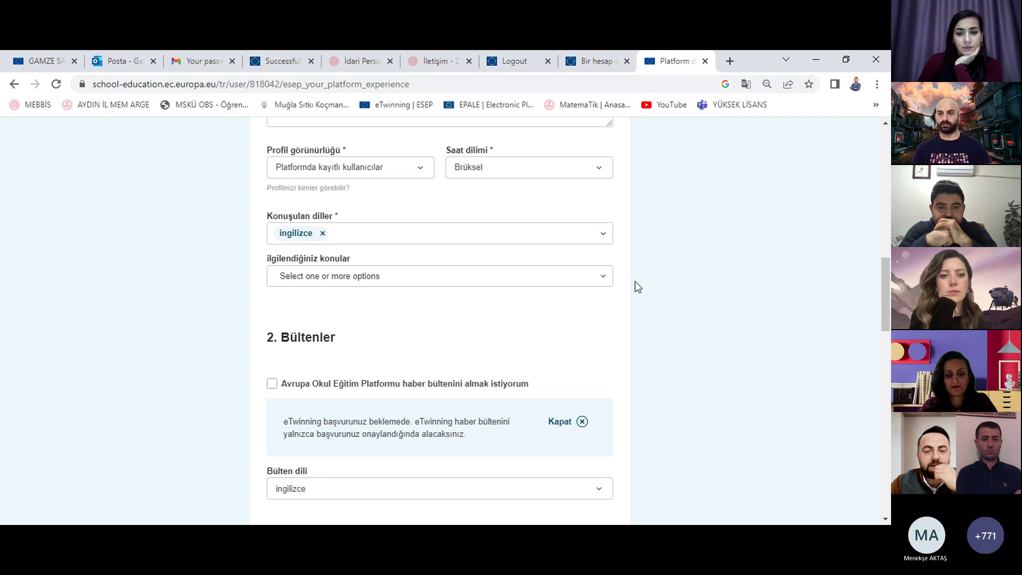
Step: Subscribe to the newsletter and save the profile with Tamamlandı
left_click(476, 384)
scroll(474, 388, "down", 5)
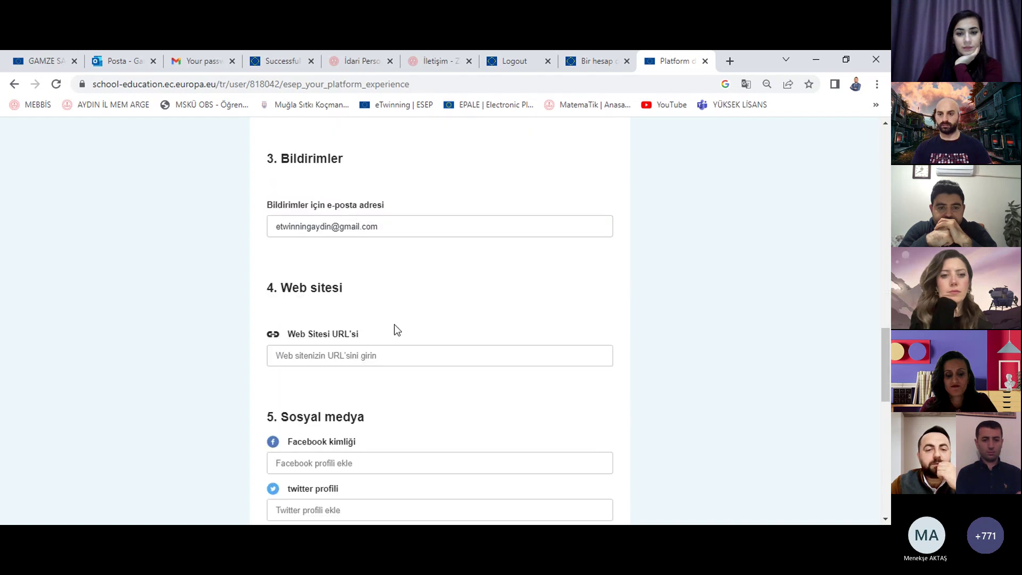
scroll(417, 280, "down", 6)
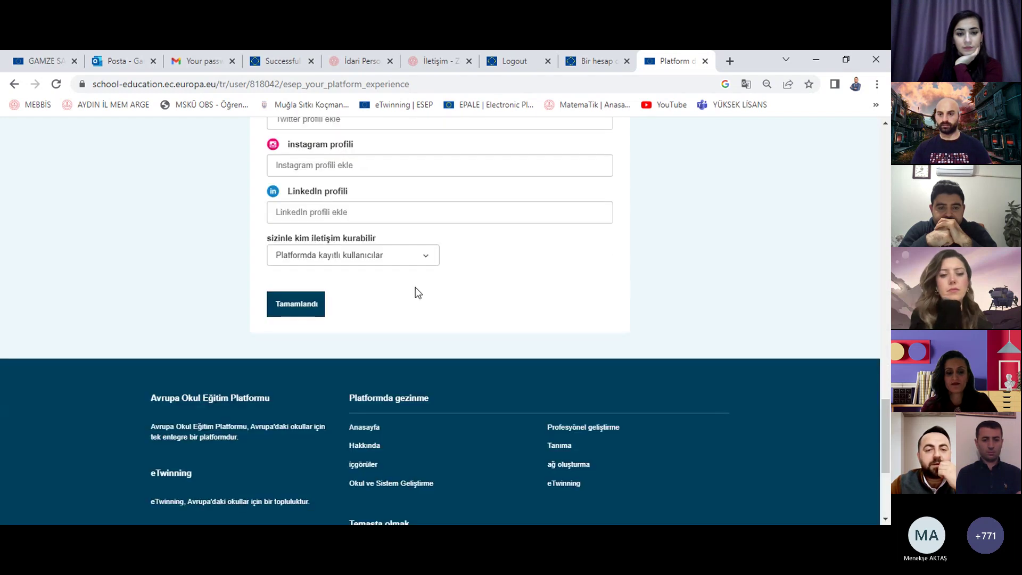
left_click(317, 303)
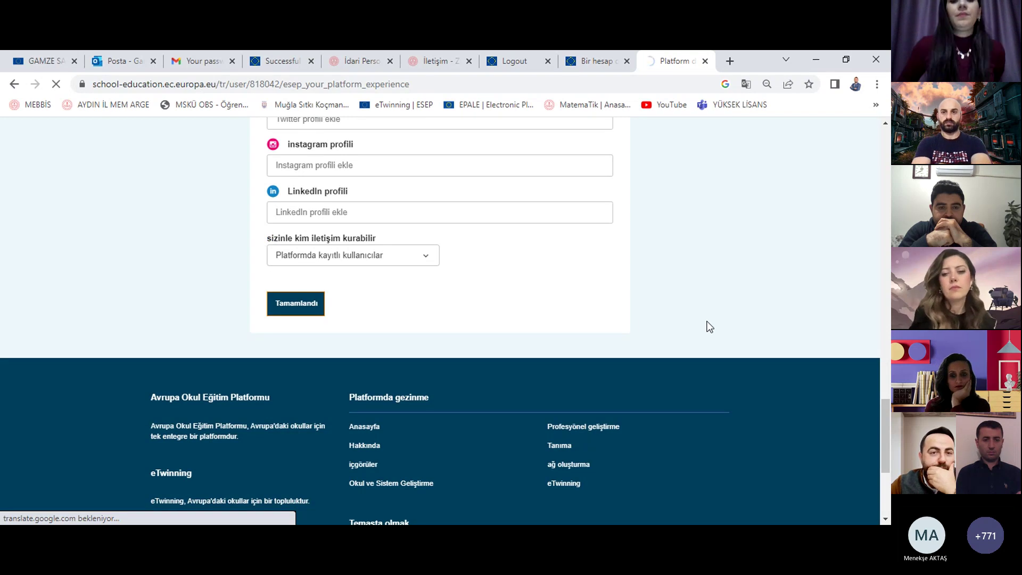
scroll(706, 326, "down", 2)
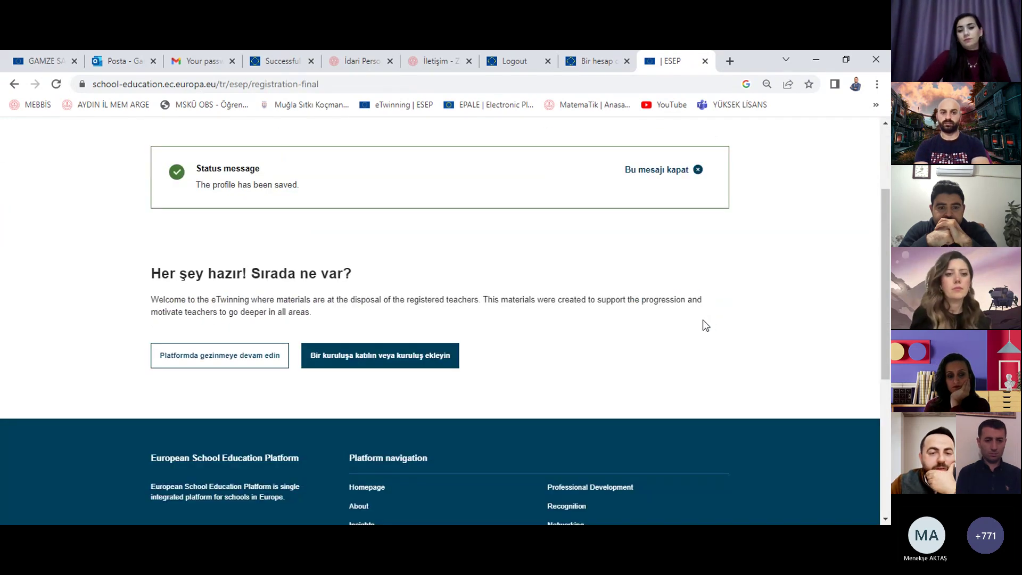
scroll(577, 341, "up", 3)
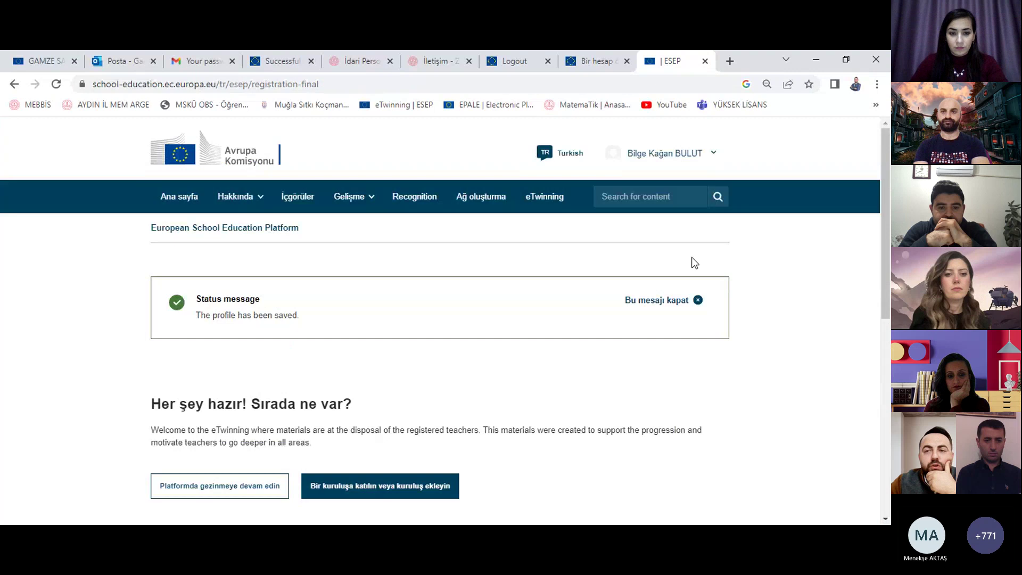
left_click(697, 156)
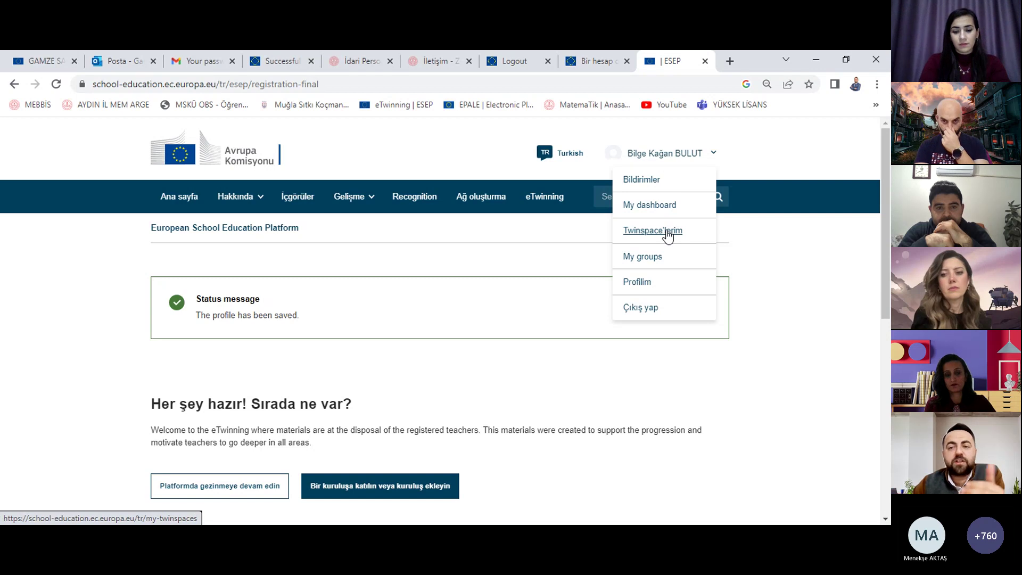
Step: Go to Profilim and scroll down to the Organisations section
left_click(645, 287)
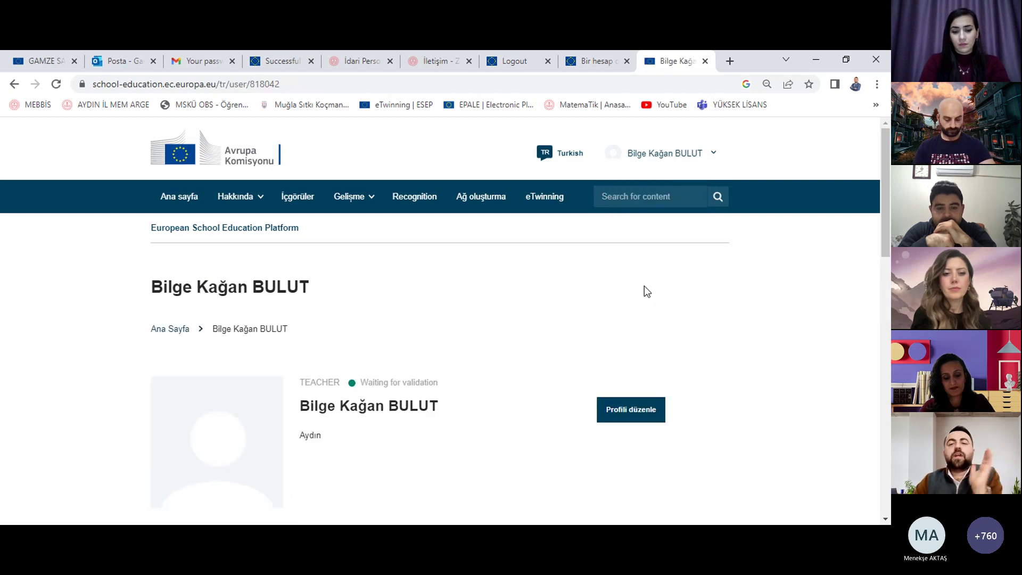
scroll(643, 286, "down", 1)
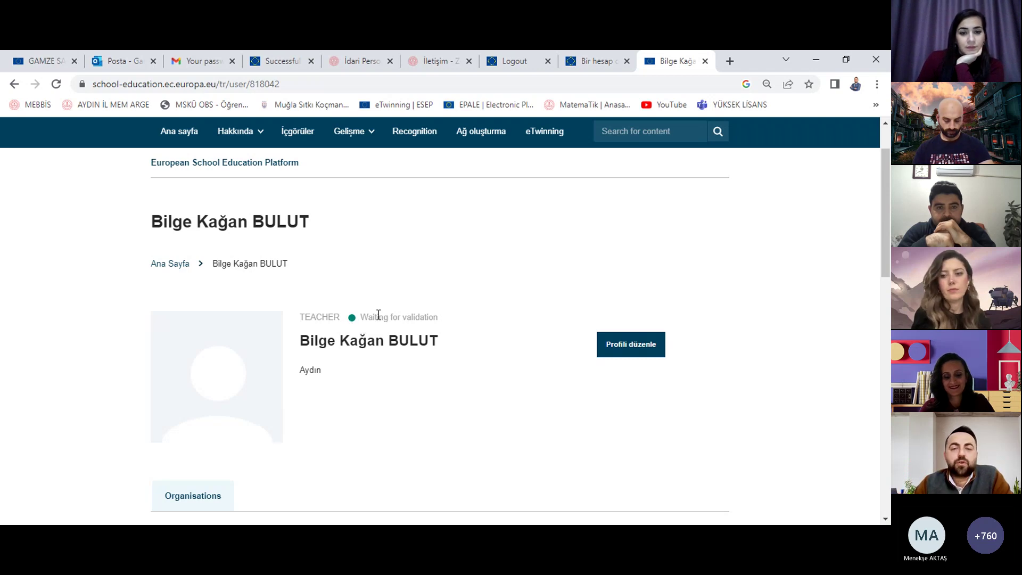
scroll(455, 306, "down", 2)
scroll(479, 307, "down", 3)
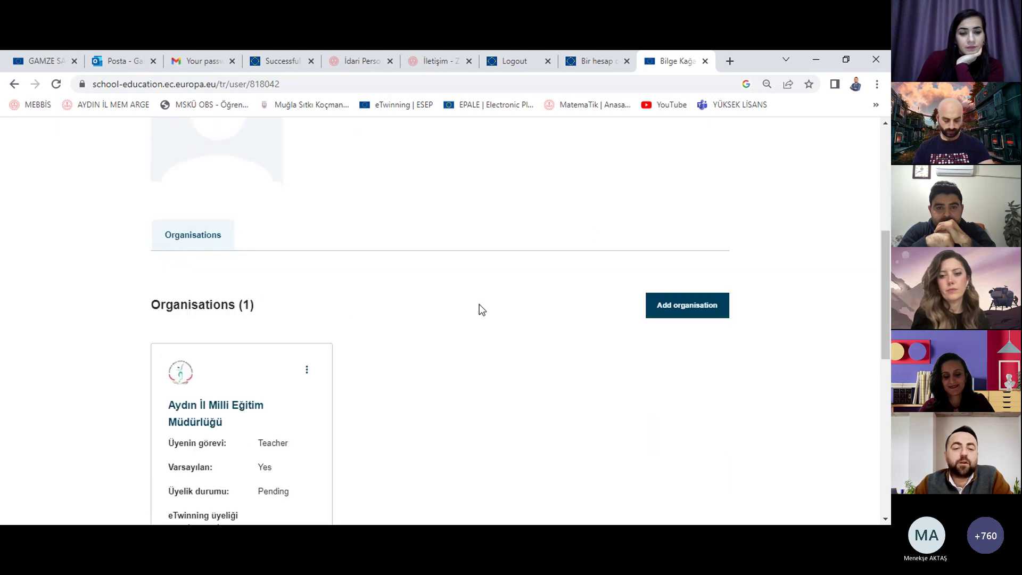
scroll(487, 308, "down", 1)
scroll(493, 295, "up", 5)
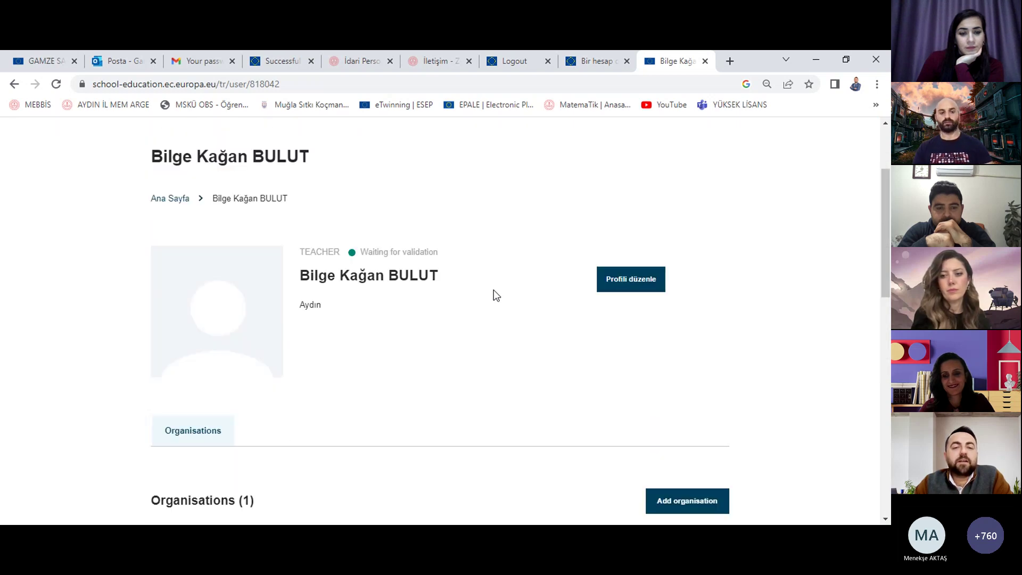
scroll(5, 332, "down", 4)
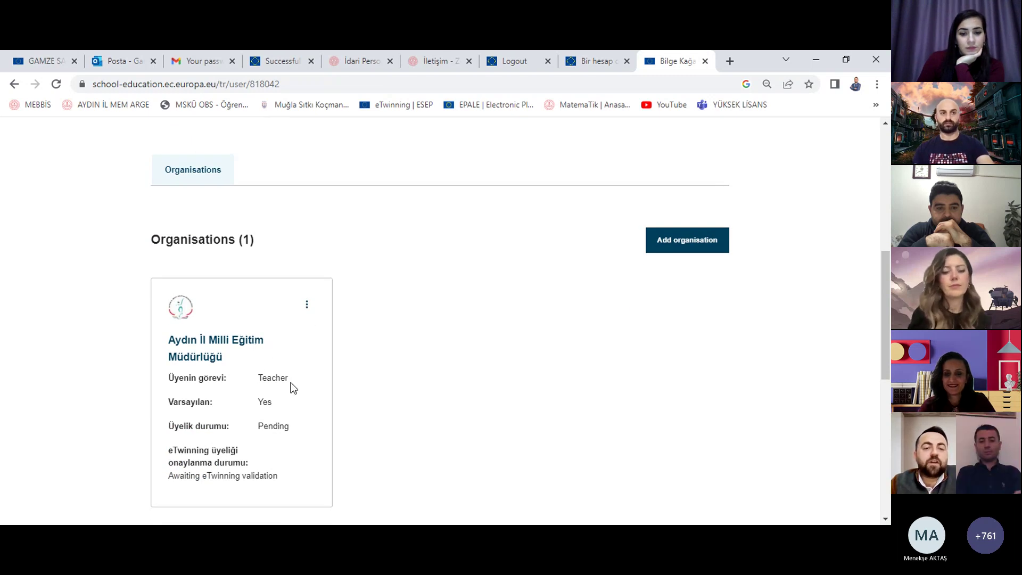
Step: Check the card's Teacher role, Yes default and Pending status, then translate the page into Turkish
left_click(274, 403)
double_click(273, 404)
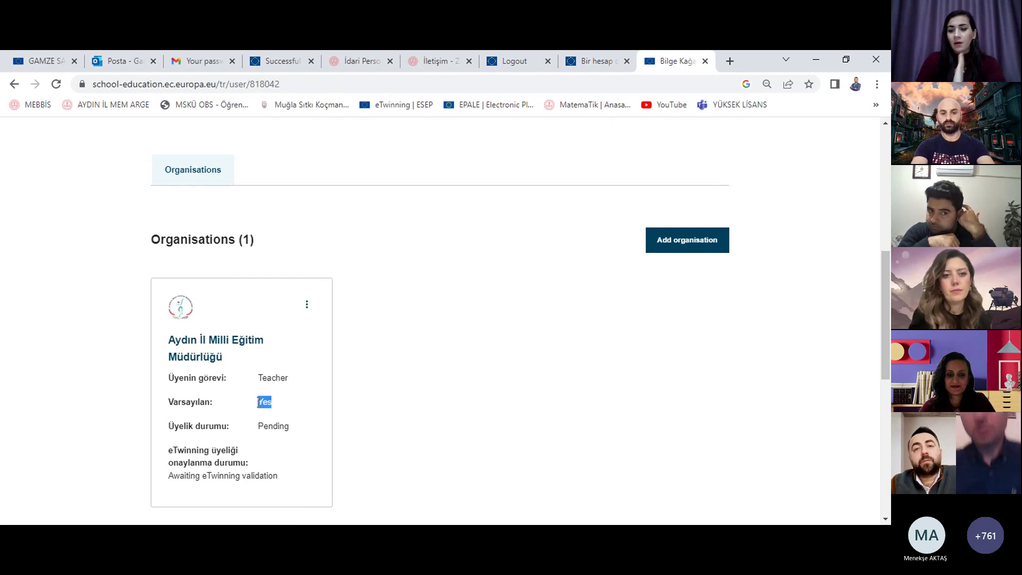
scroll(499, 429, "up", 1)
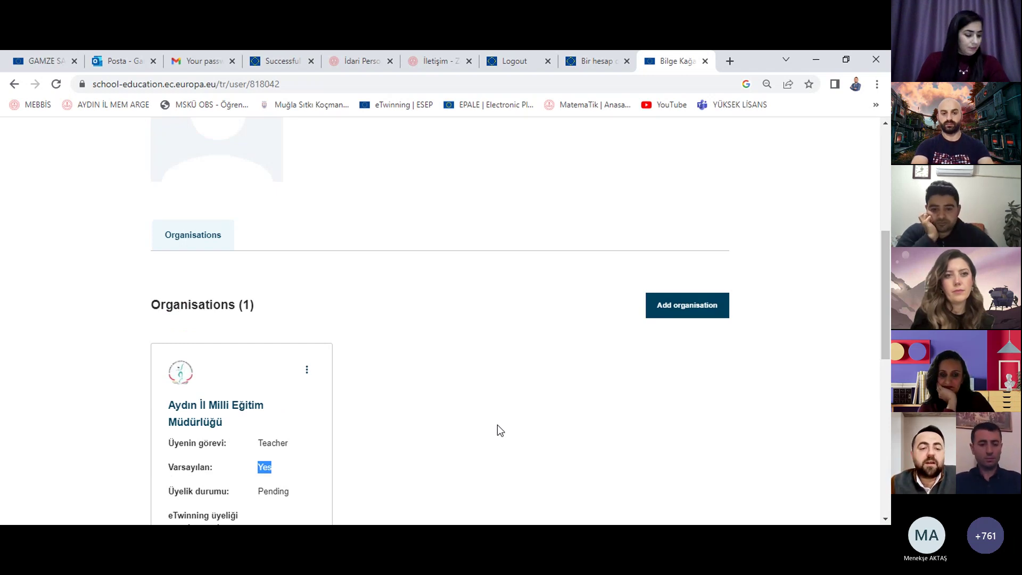
scroll(497, 426, "down", 2)
left_click_drag(296, 363, 263, 360)
left_click(464, 262)
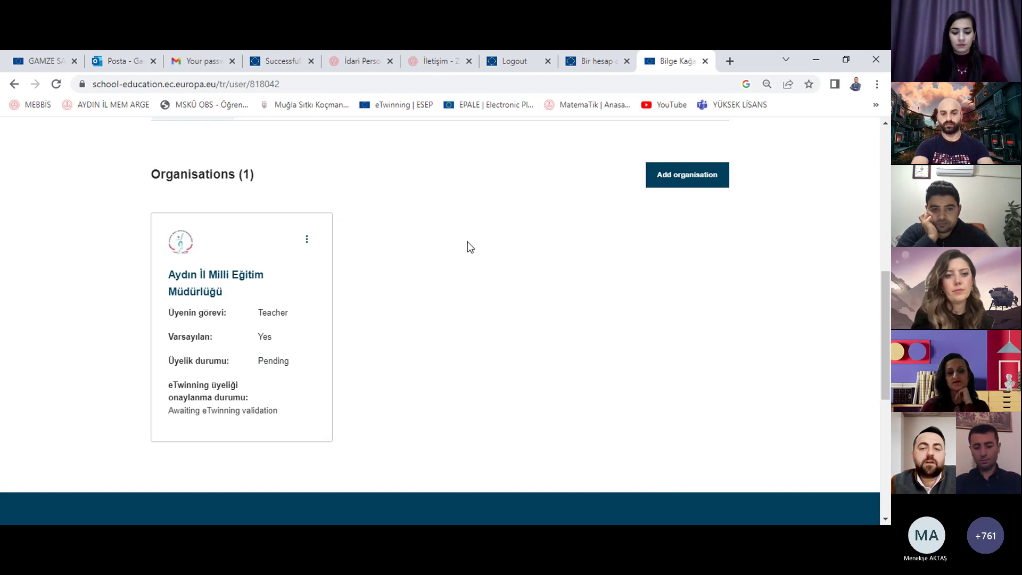
right_click(466, 242)
left_click(527, 408)
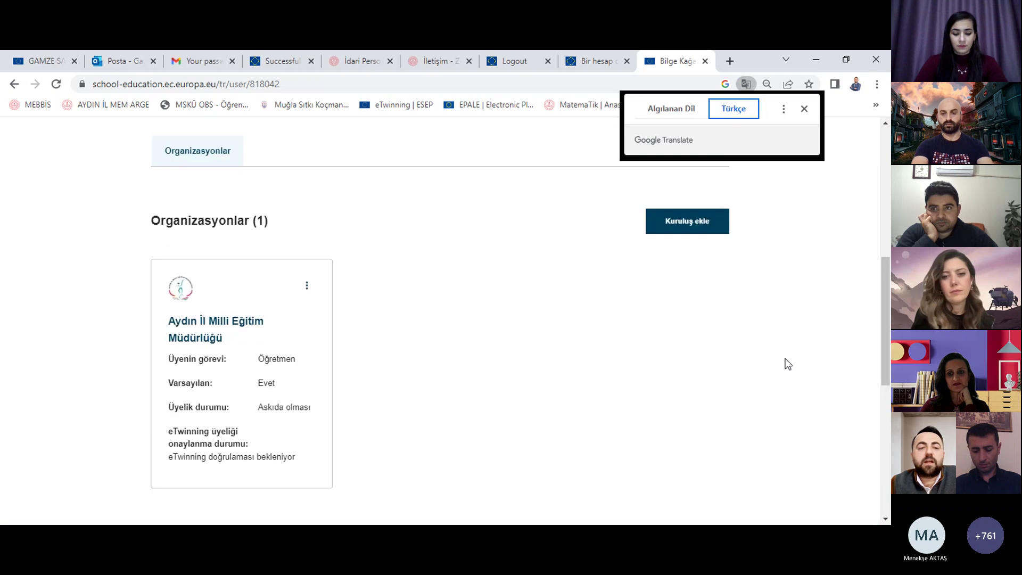
Step: Open the three-dot menu on the Aydın İl Milli Eğitim Müdürlüğü card under Organizasyonlar
scroll(603, 287, "up", 5)
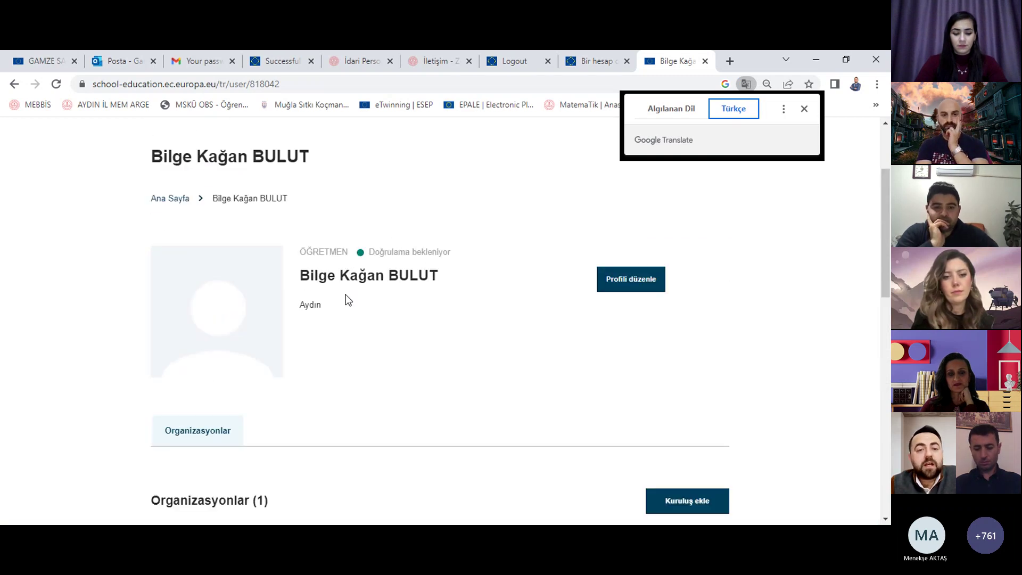
scroll(335, 310, "down", 6)
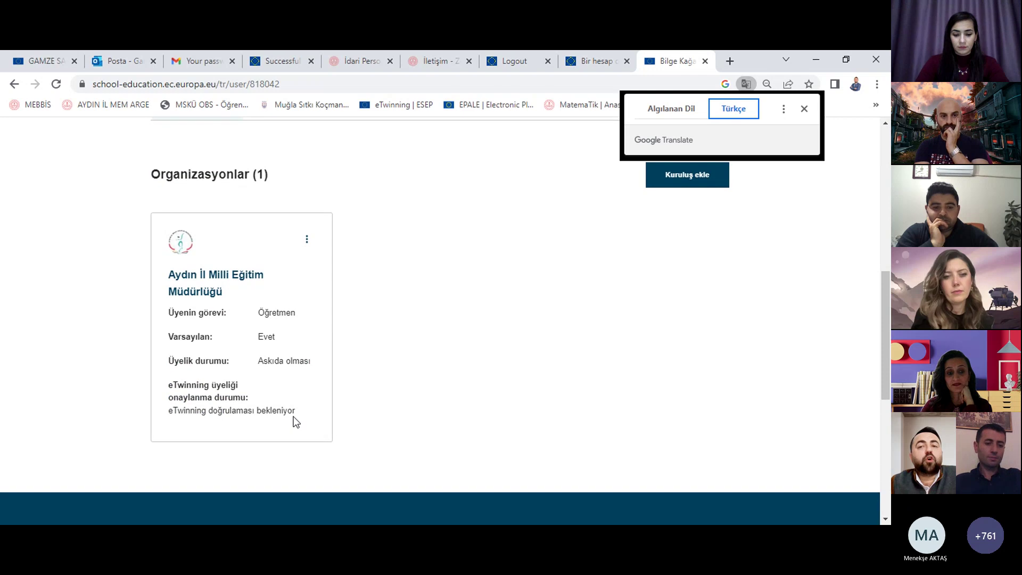
scroll(330, 388, "down", 1)
scroll(378, 366, "up", 4)
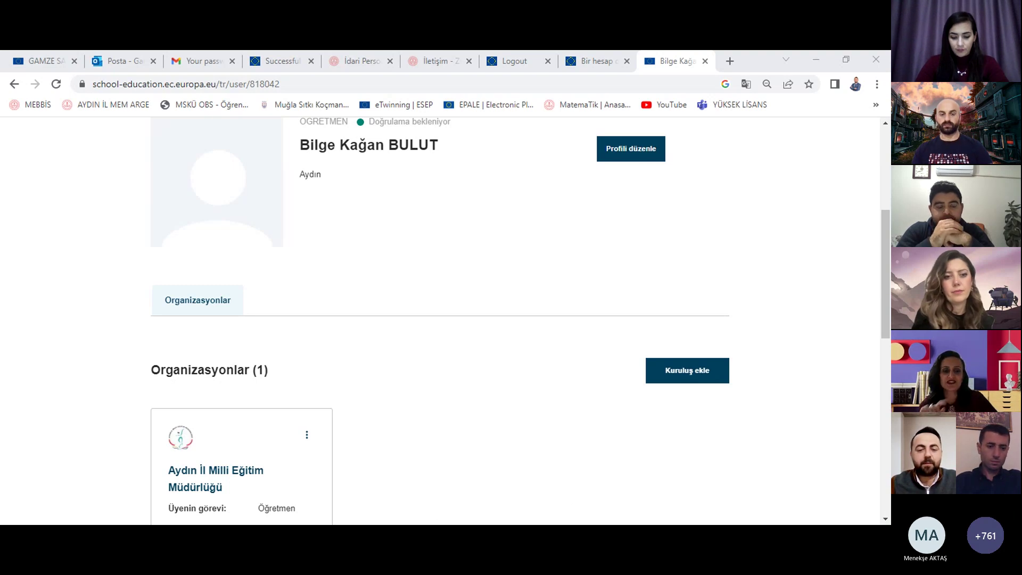
key("alt+Tab")
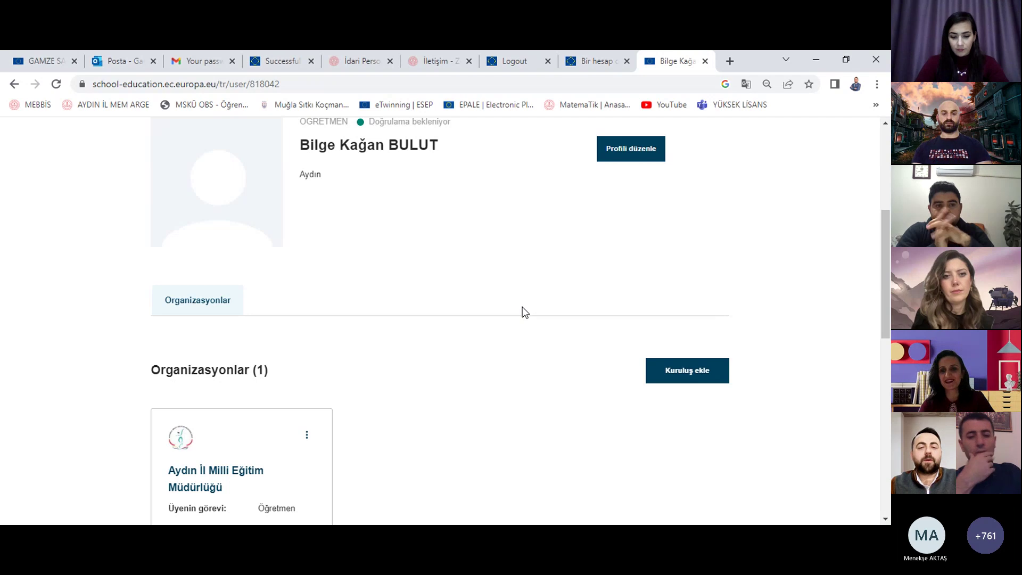
scroll(522, 311, "down", 2)
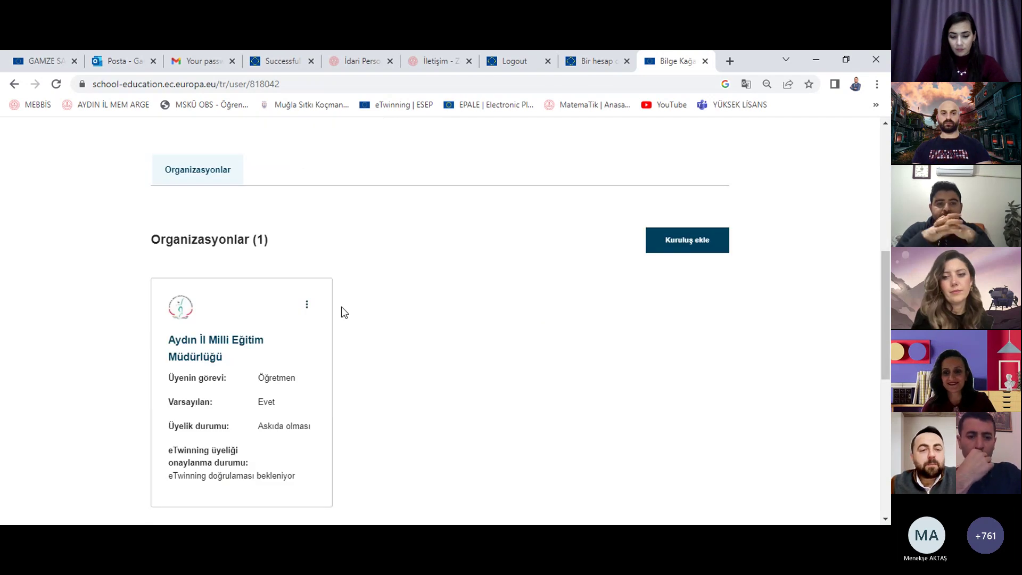
scroll(488, 299, "up", 2)
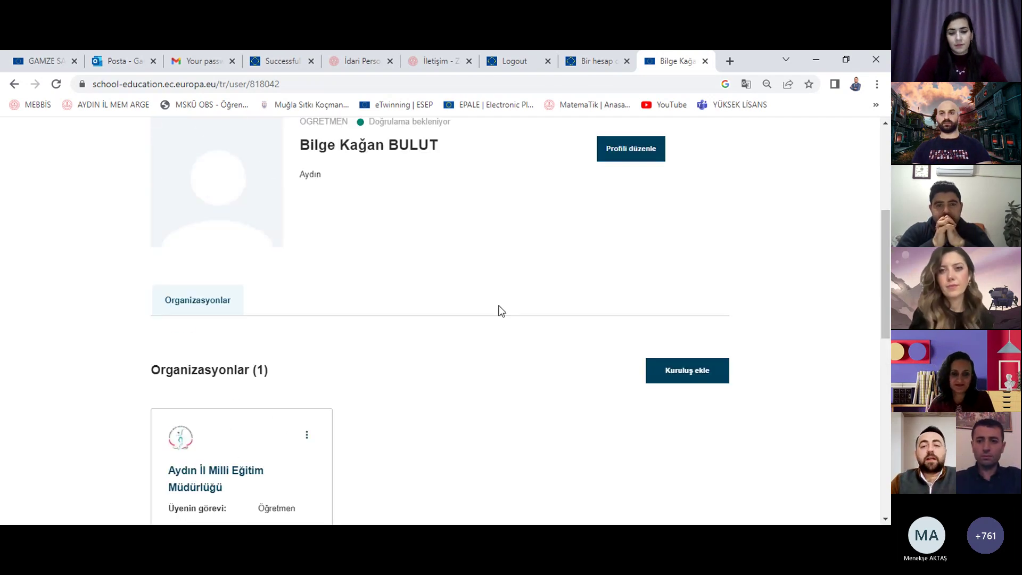
scroll(502, 311, "up", 2)
scroll(517, 318, "down", 2)
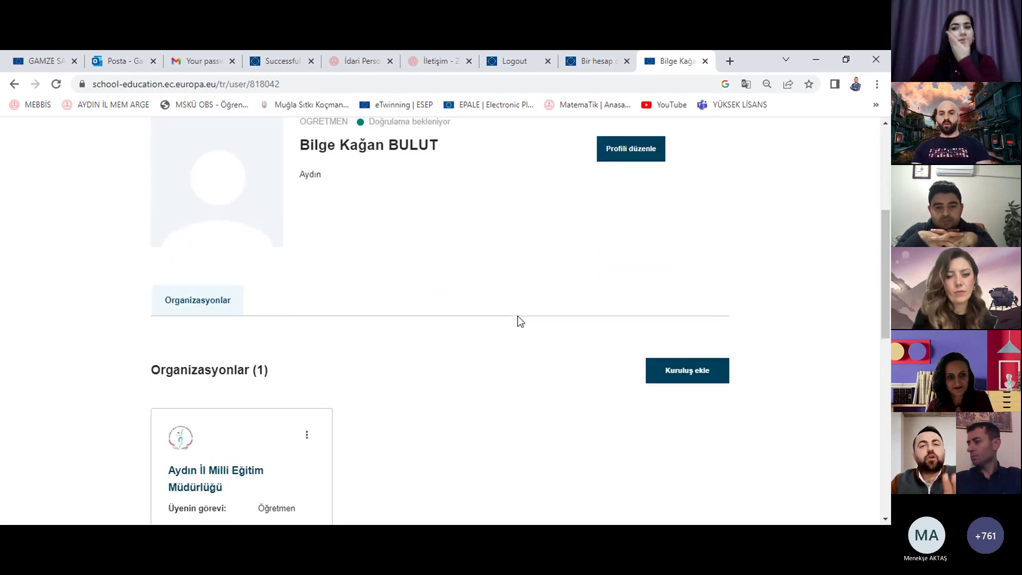
scroll(517, 315, "up", 1)
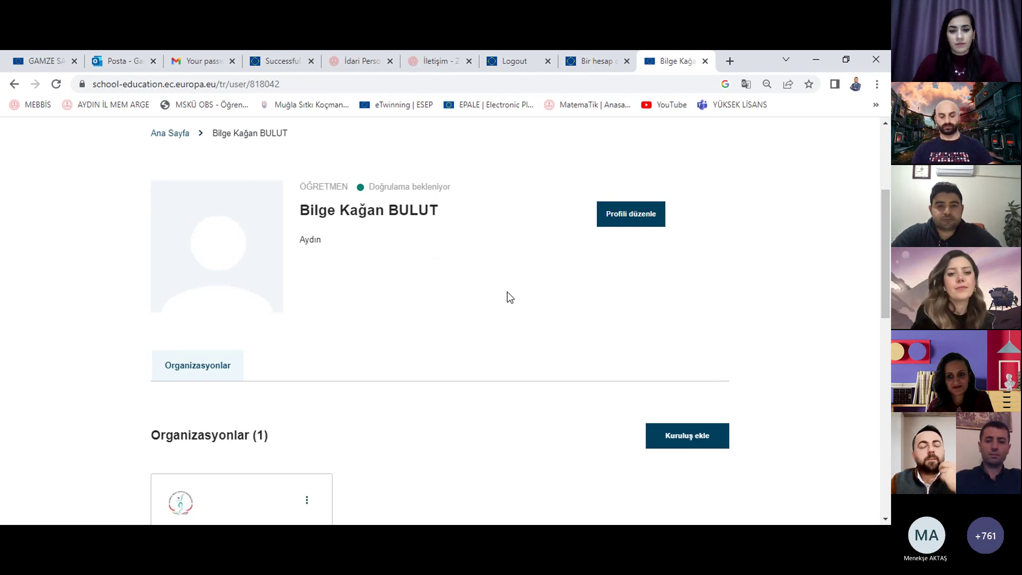
scroll(564, 302, "down", 1)
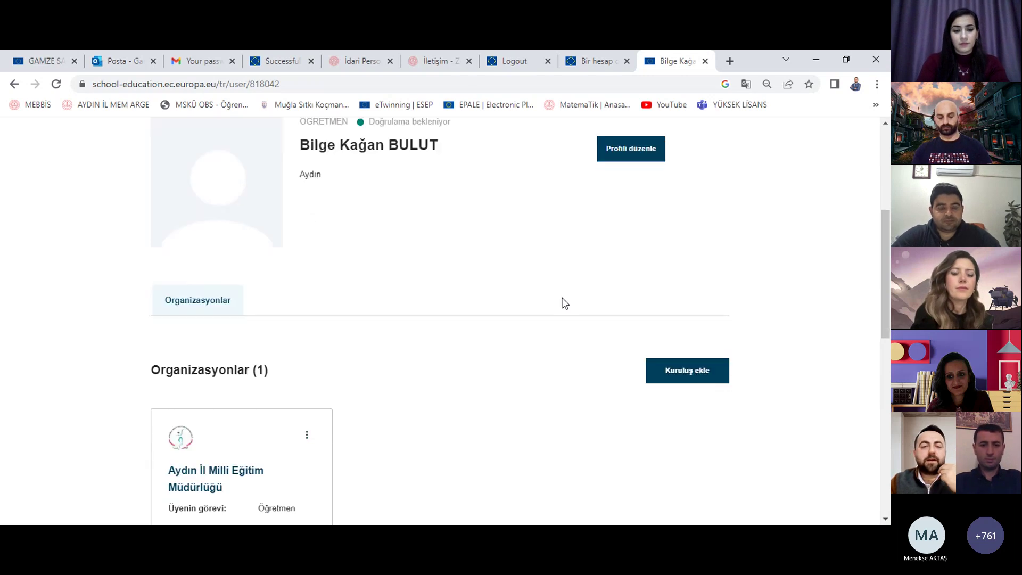
scroll(564, 303, "down", 2)
left_click(307, 306)
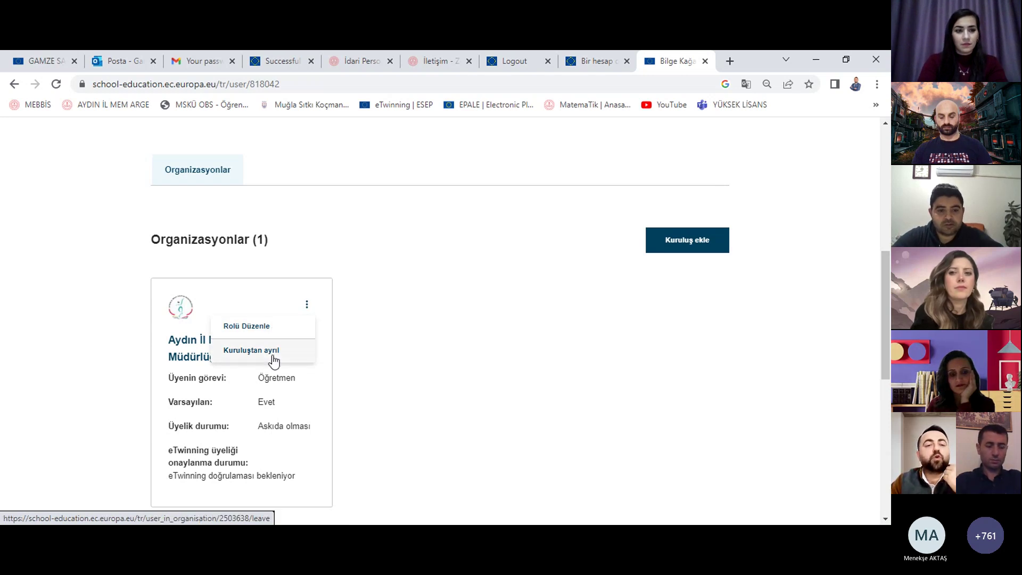
Step: Close the card menu and open the 'Kuruluş ekle' Add organization form
left_click(500, 336)
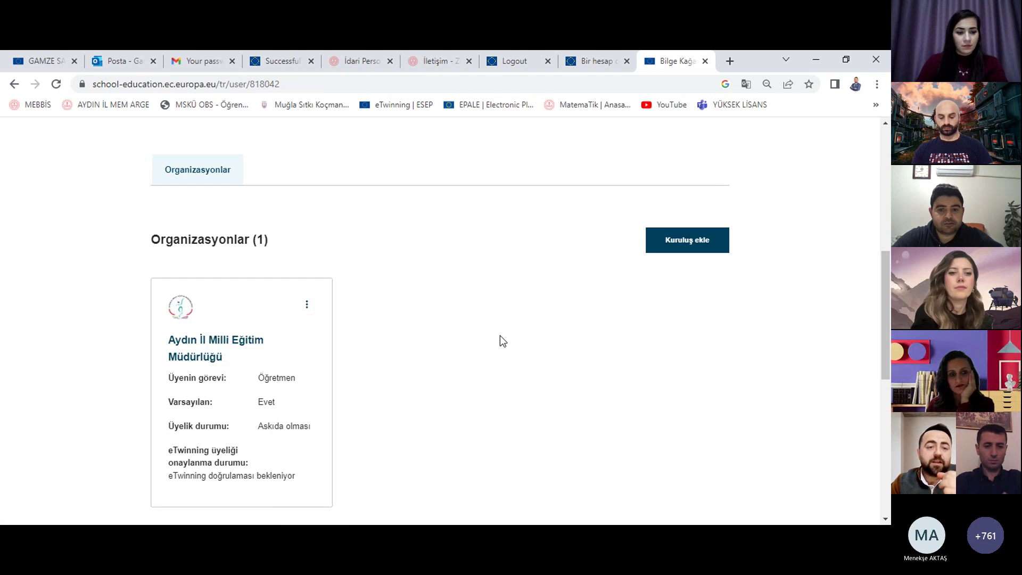
left_click(699, 249)
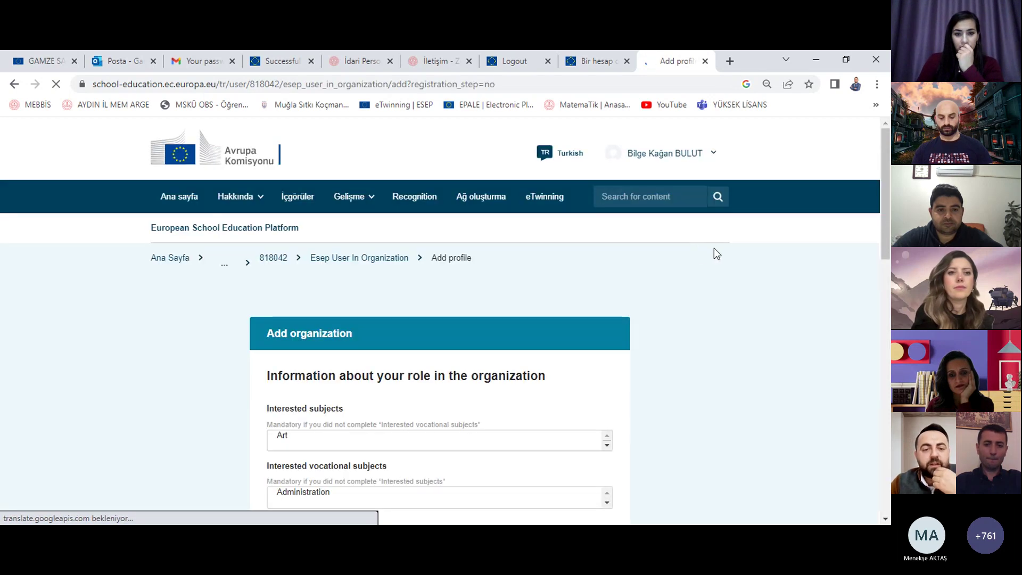
scroll(714, 248, "down", 5)
scroll(707, 245, "down", 3)
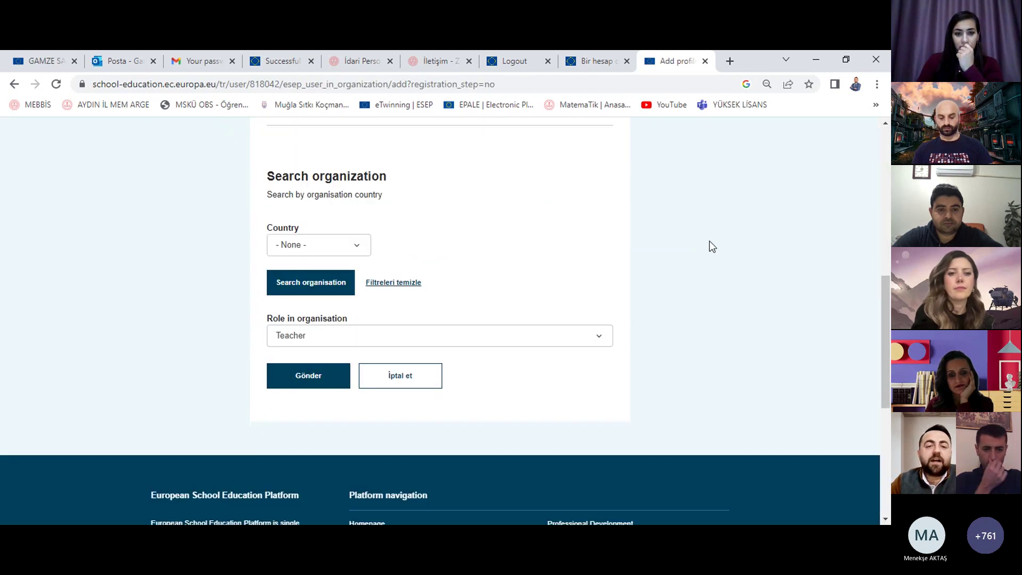
scroll(726, 251, "up", 5)
scroll(726, 251, "down", 1)
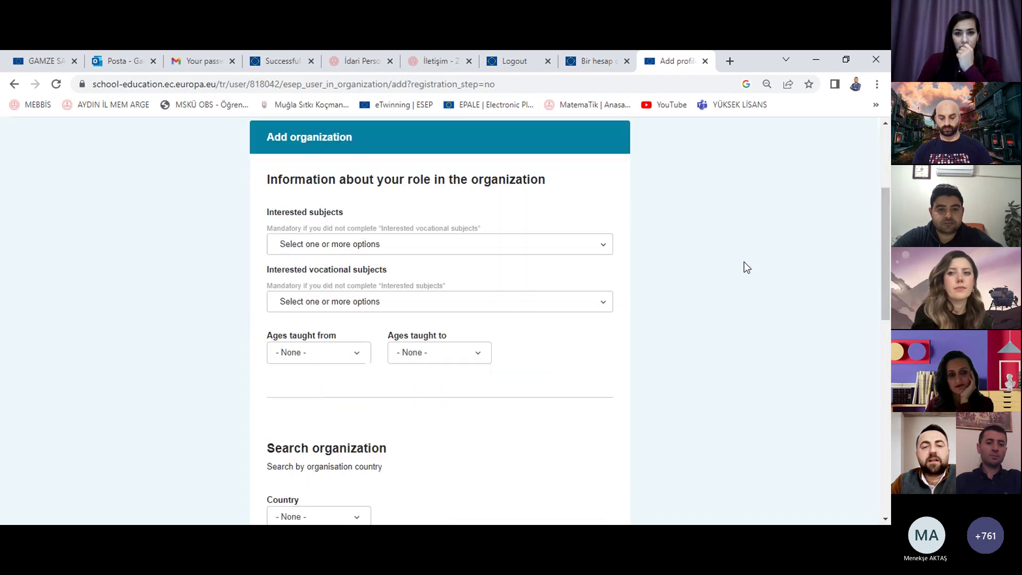
Step: Look through the form's interested subjects list without choosing any, then open the account menu
left_click(436, 227)
left_click(703, 236)
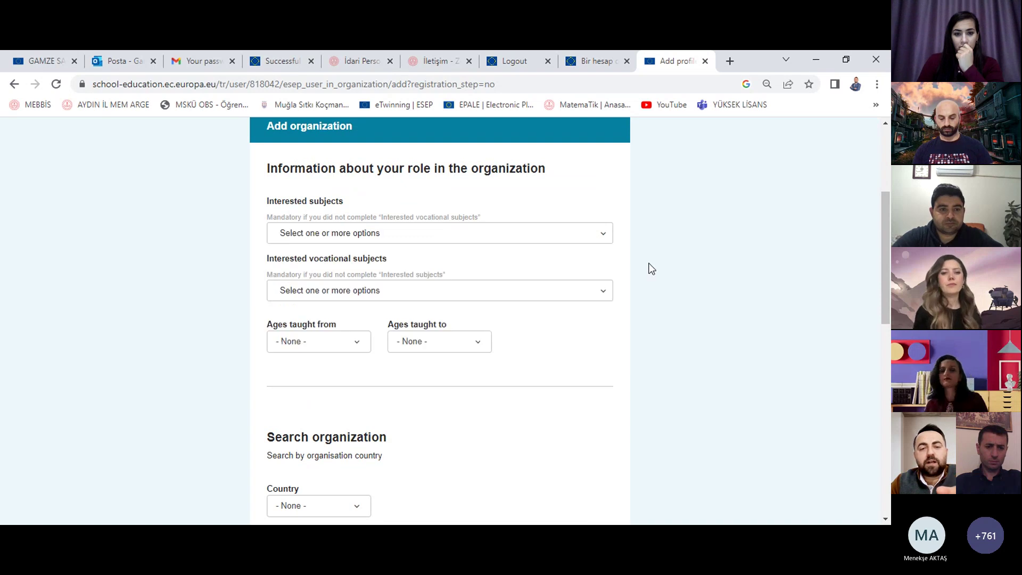
scroll(649, 267, "down", 2)
scroll(467, 235, "down", 3)
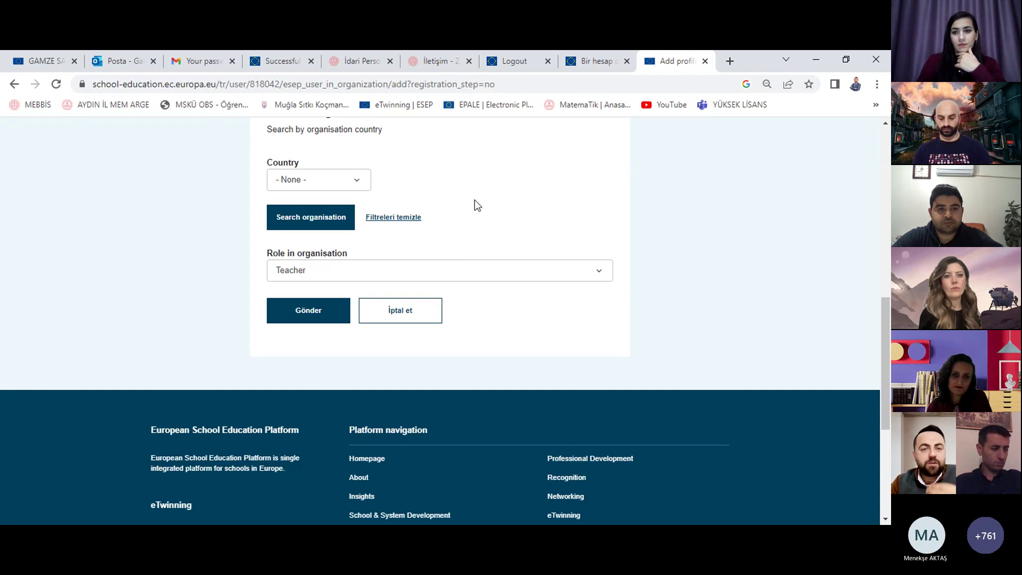
scroll(483, 198, "up", 10)
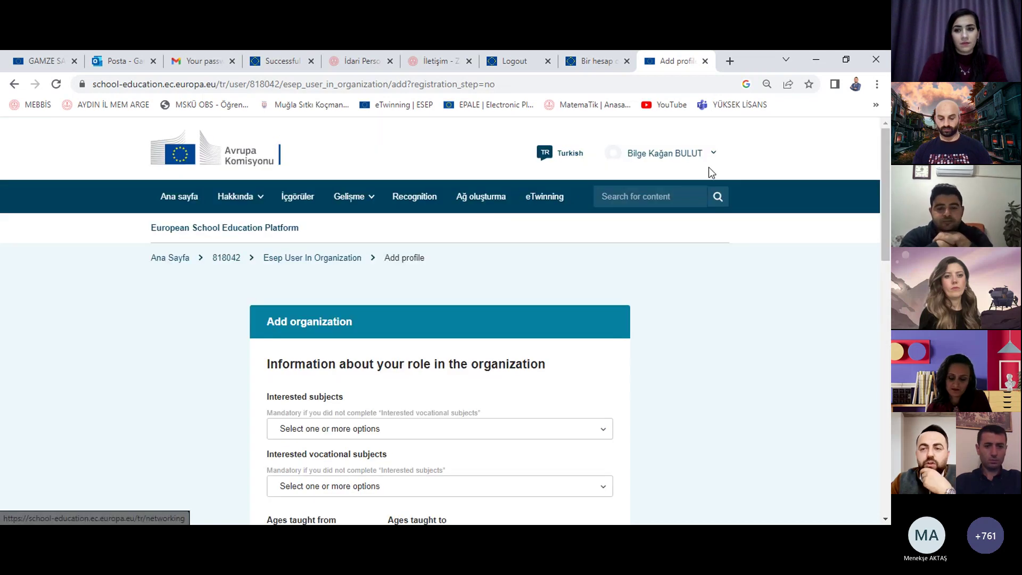
left_click(718, 155)
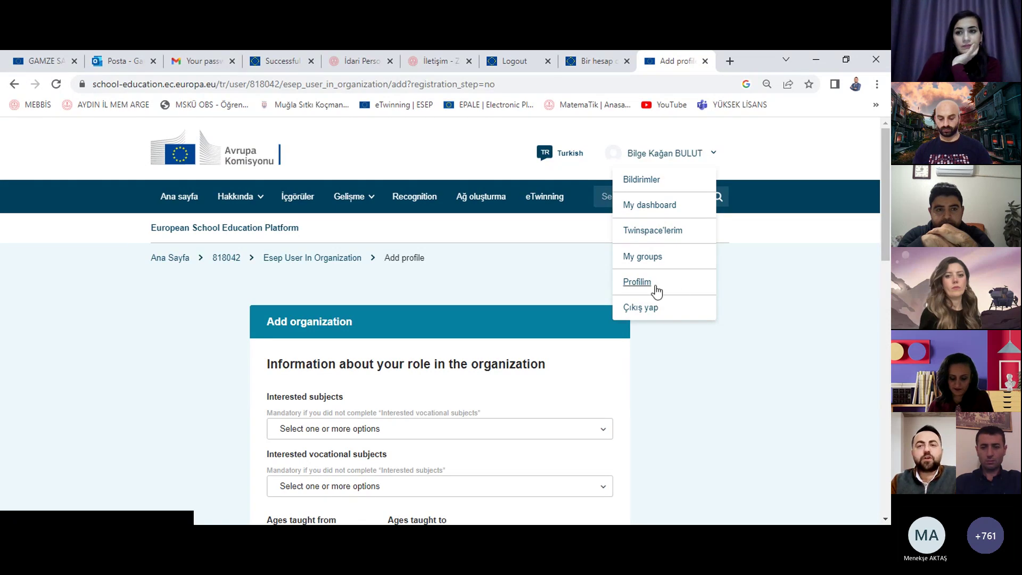
Step: Sign out with Çıkış yap and 'Log me out', close the leftover tabs, and open a new tab
left_click(667, 257)
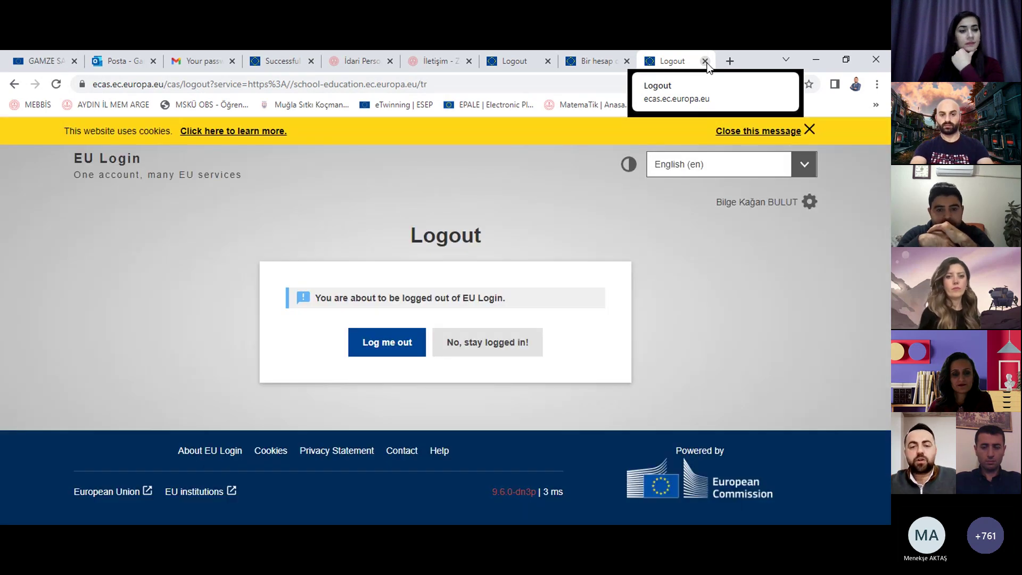
left_click(387, 342)
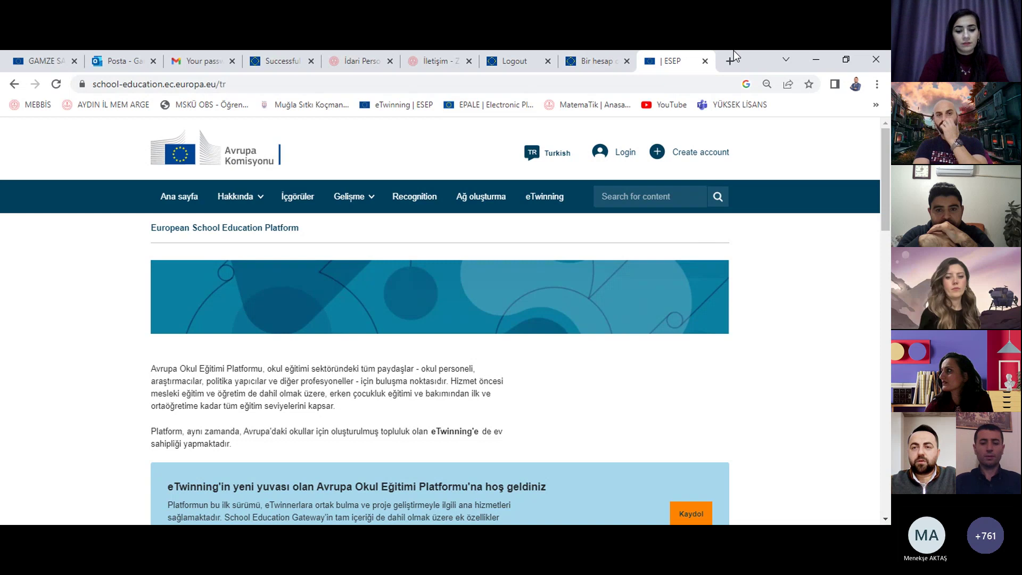
middle_click(612, 52)
left_click(547, 60)
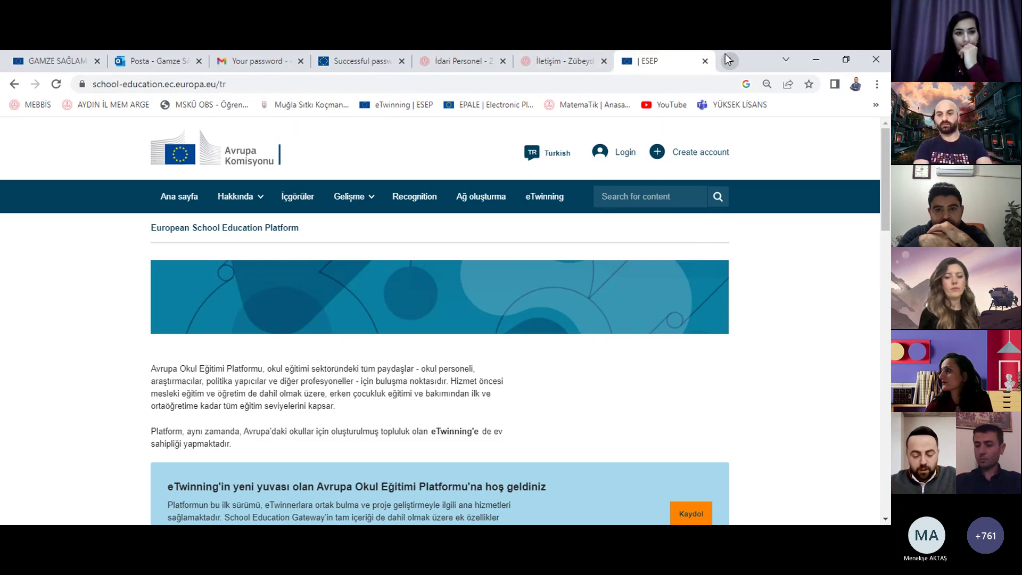
left_click(726, 56)
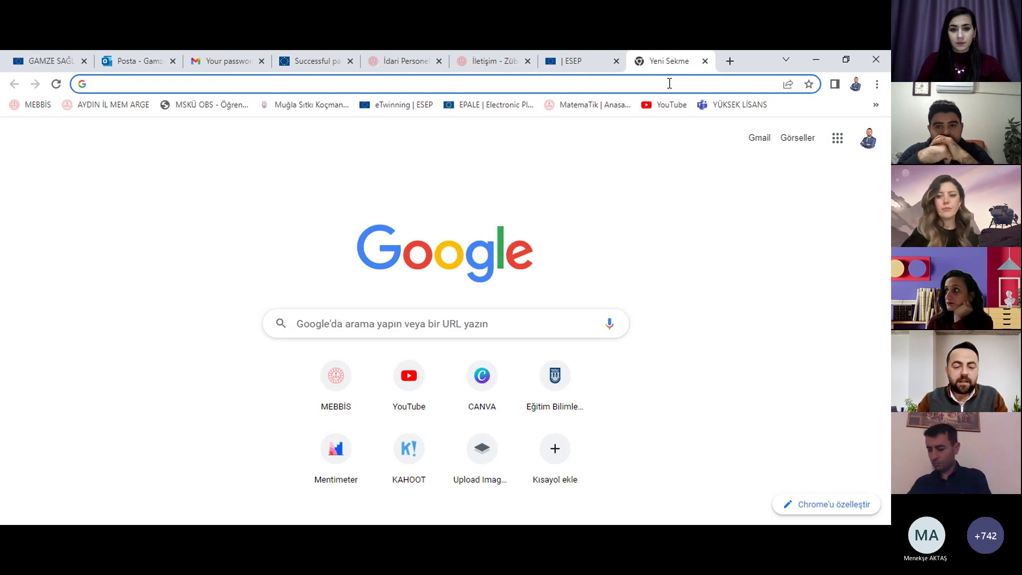
Step: Search Google for EU Login from the address bar and close the ESEP tab
type("eu login")
key("Return")
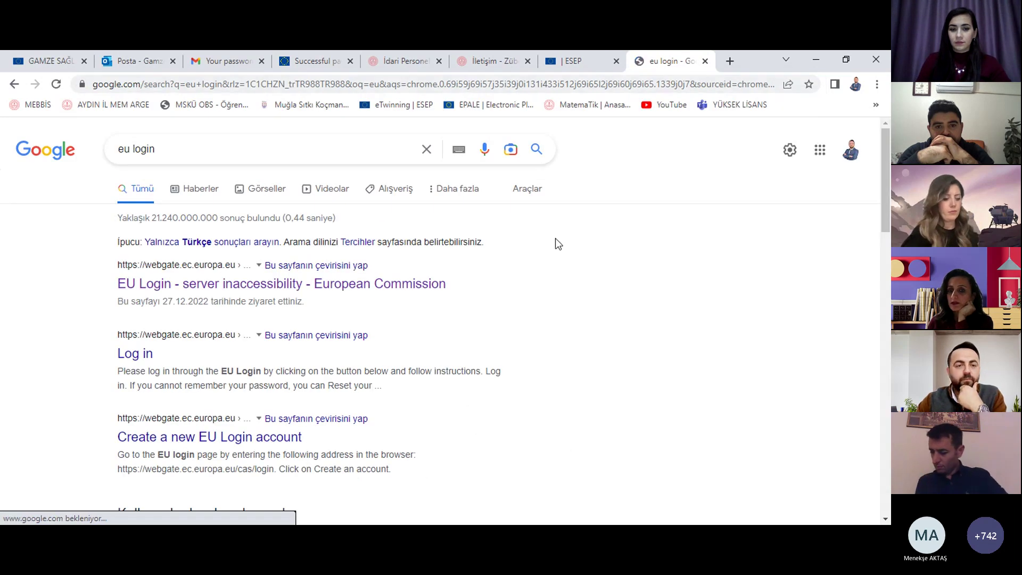
middle_click(589, 50)
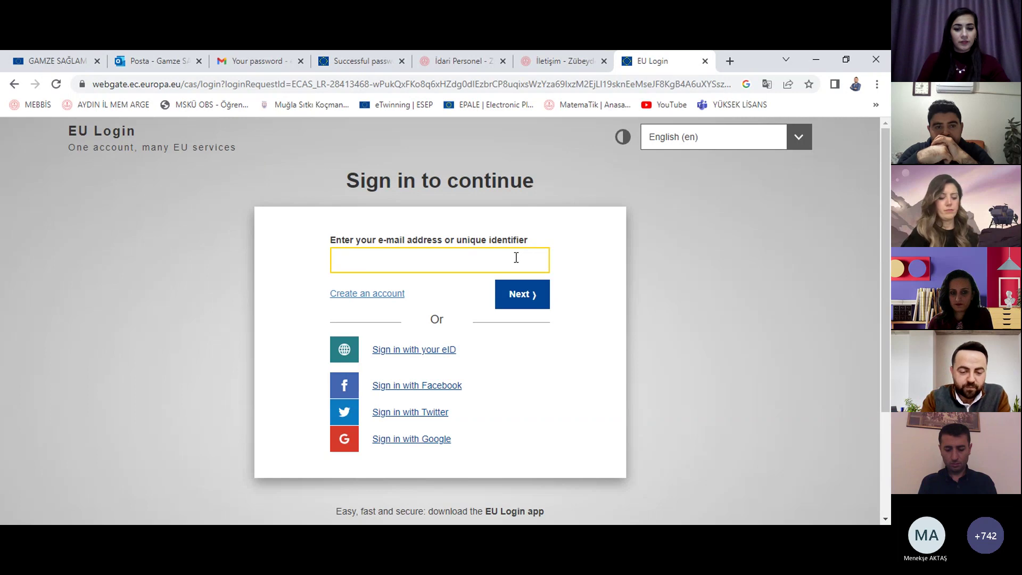
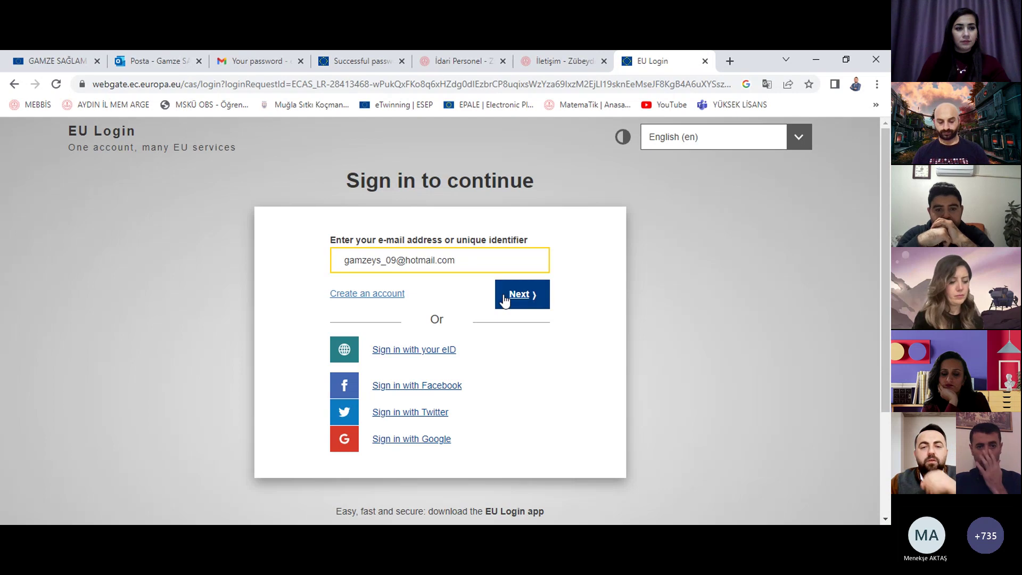
Step: Enter an e-mail address in the sign-in field, delete it, and go to 'Create an account'
left_click_drag(486, 262, 292, 257)
key("BackSpace")
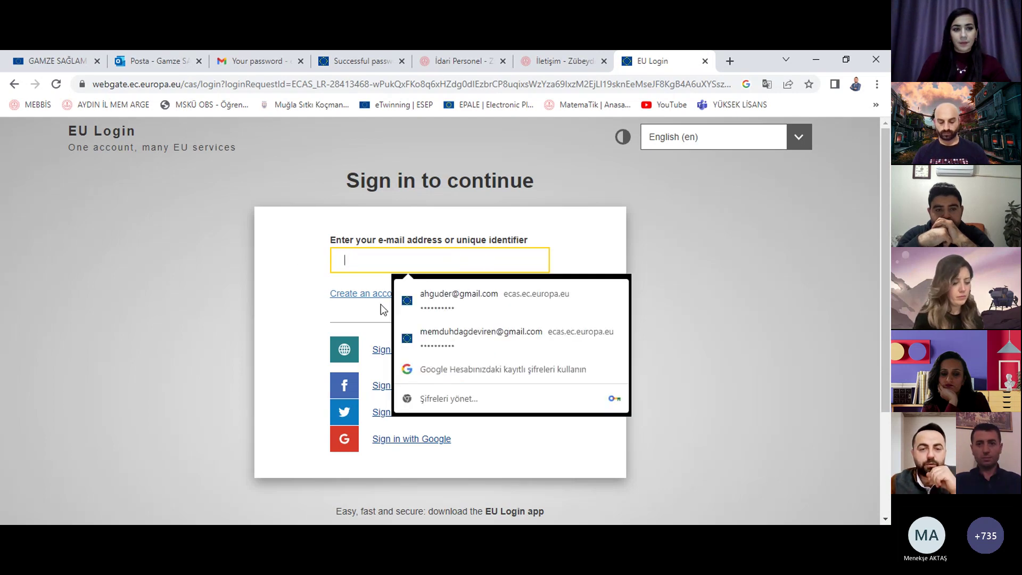
left_click(375, 290)
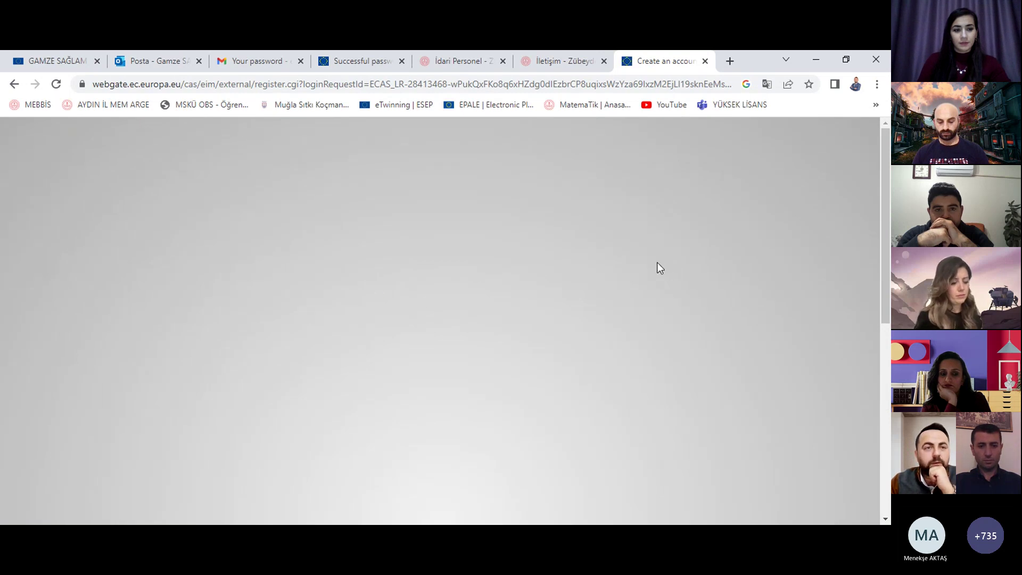
Step: Enter the user's first name and last name in the EU Login registration form
scroll(658, 262, "down", 2)
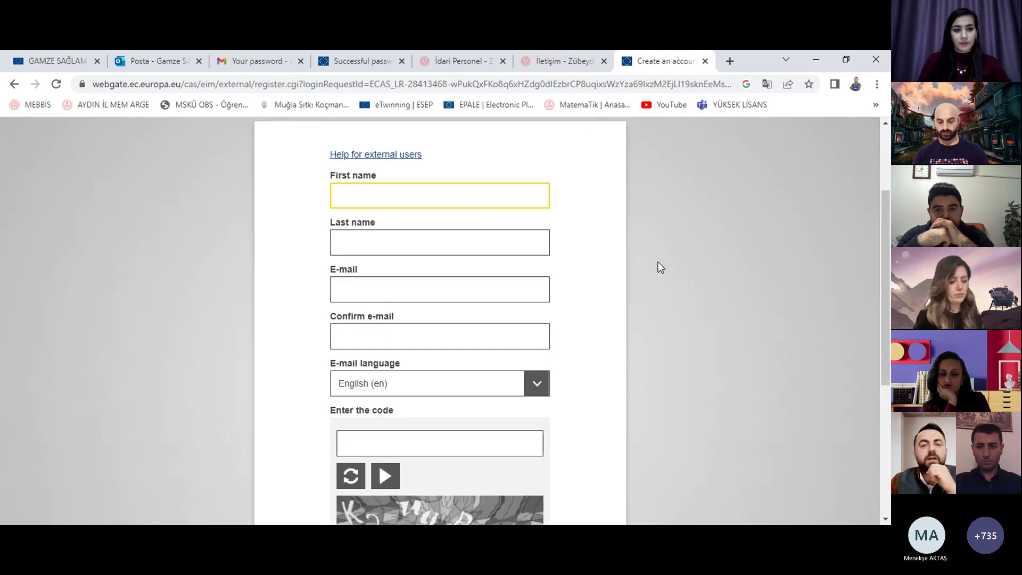
scroll(665, 257, "up", 1)
scroll(665, 257, "down", 1)
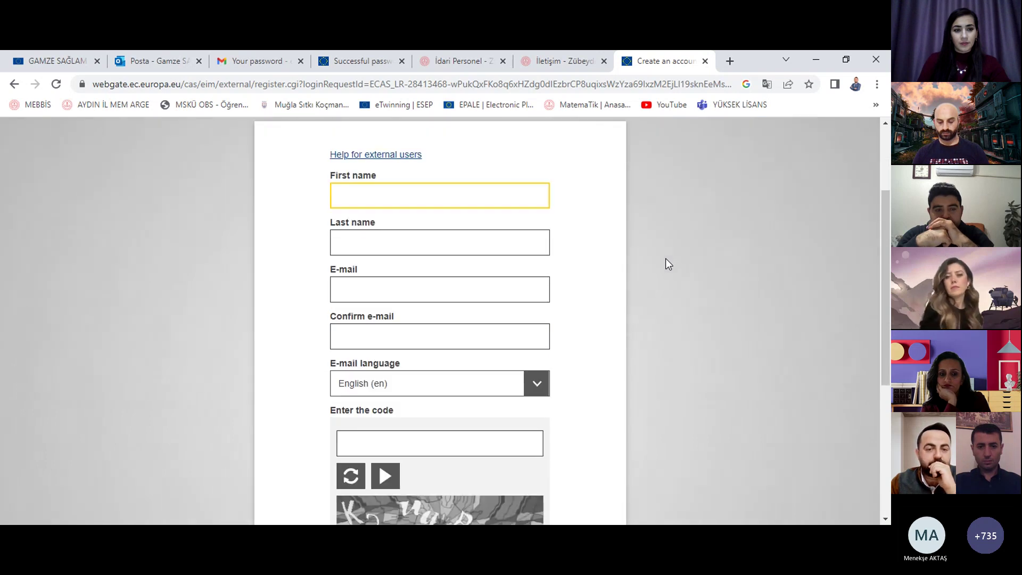
scroll(665, 258, "up", 2)
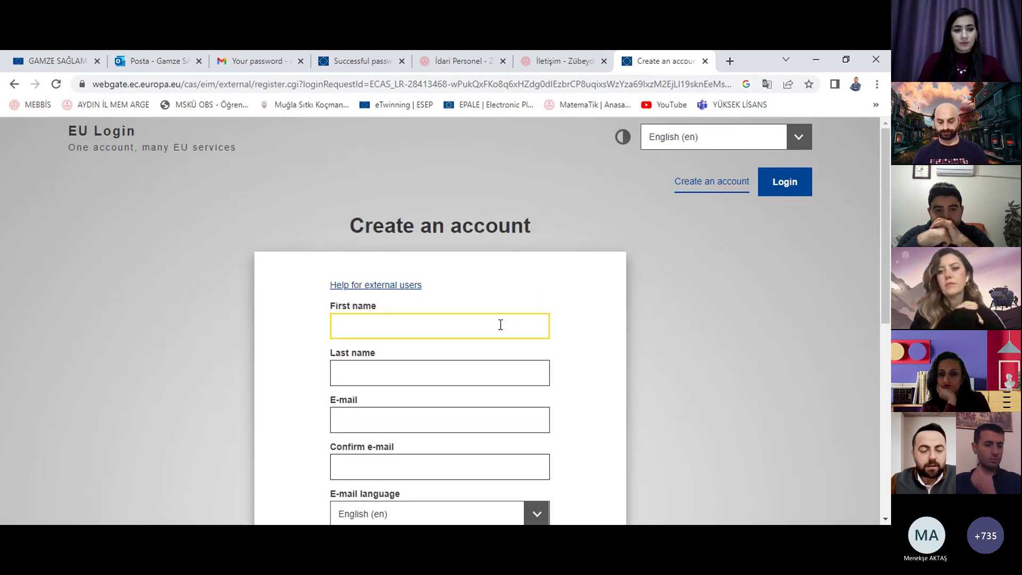
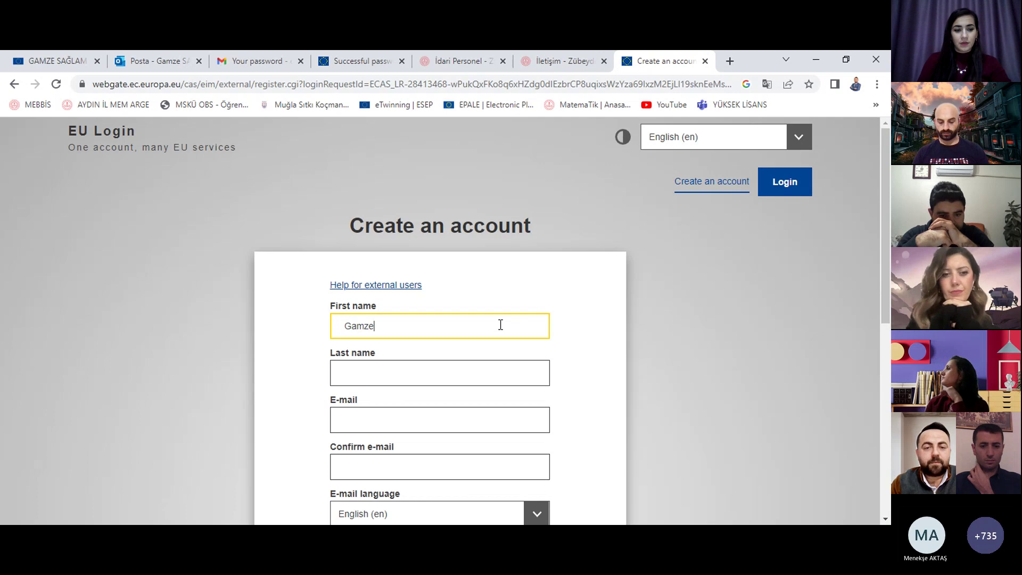
left_click(475, 366)
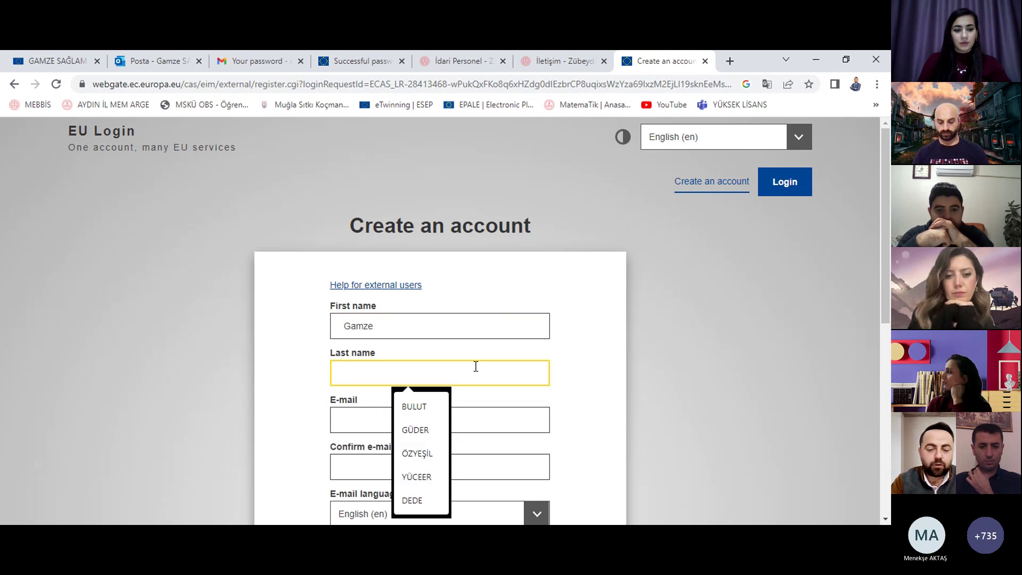
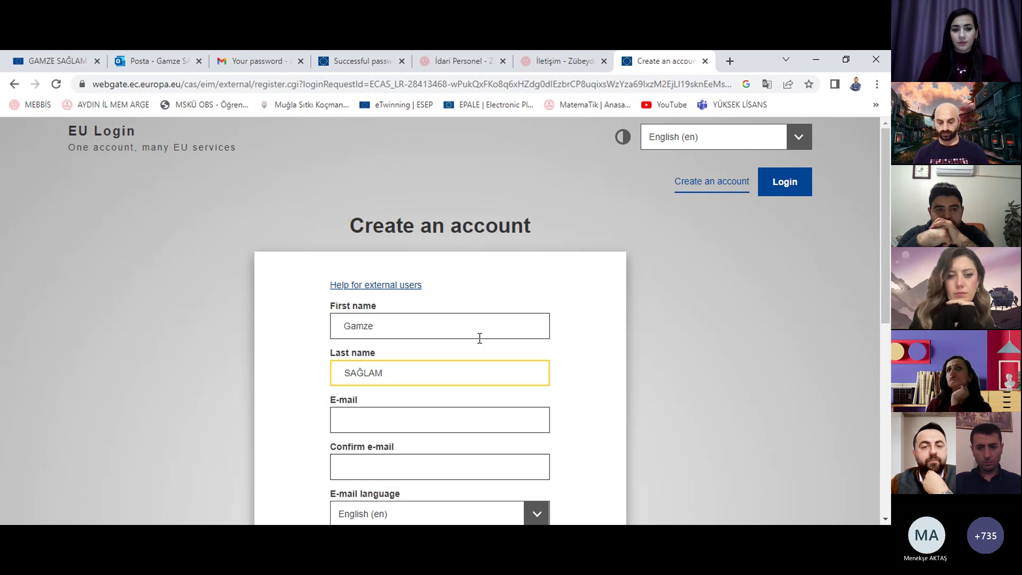
Step: Enter the user's e-mail address and confirm it in the second field
scroll(479, 337, "down", 1)
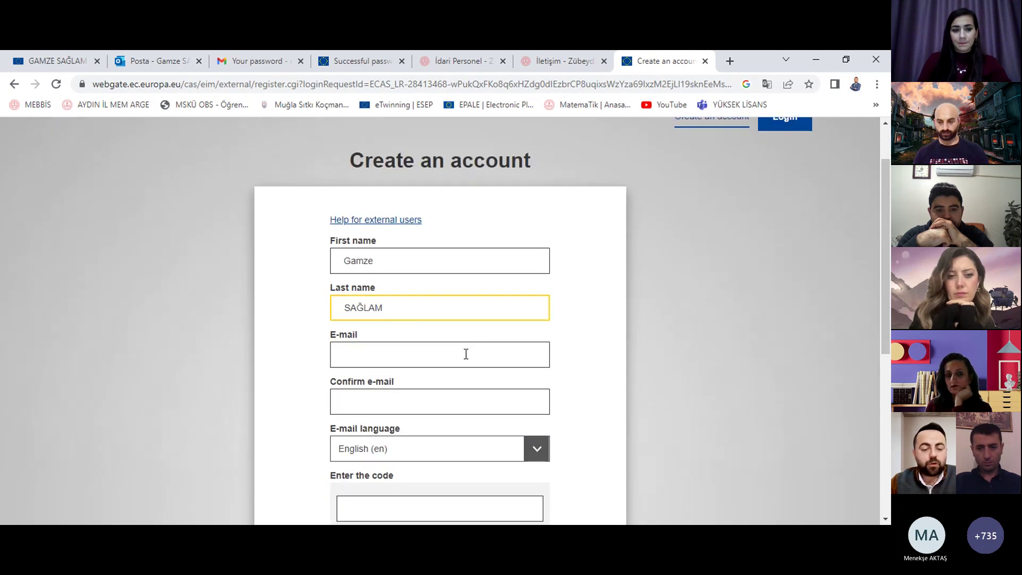
left_click(466, 354)
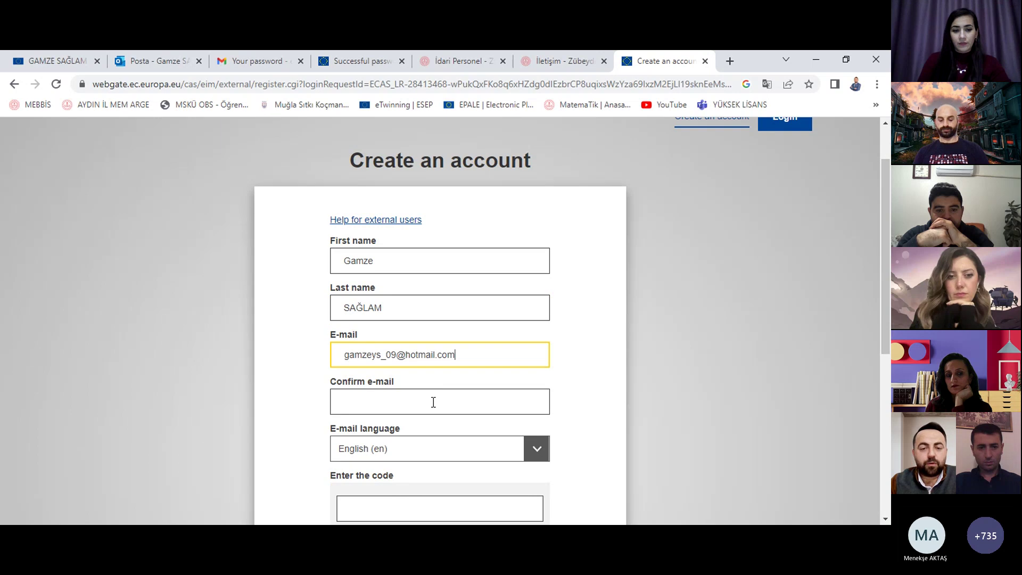
left_click(433, 402)
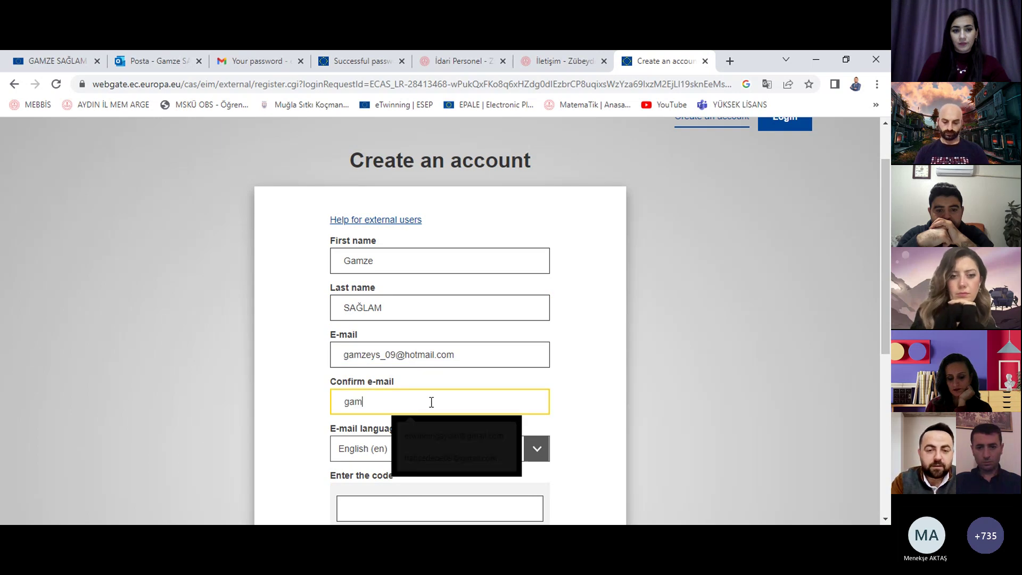
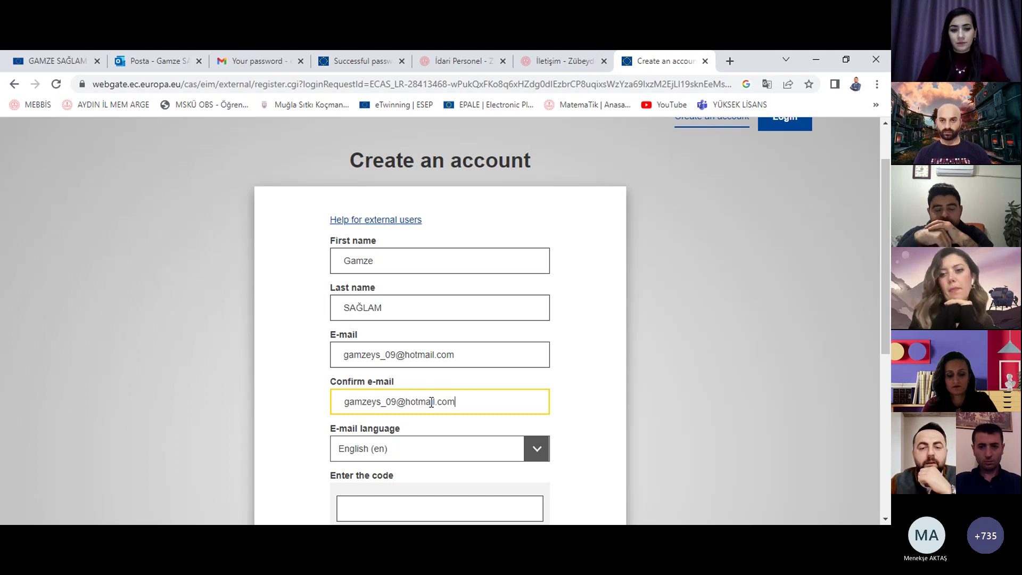
Step: Type the displayed security code and tick the privacy statement acknowledgement
scroll(431, 401, "down", 3)
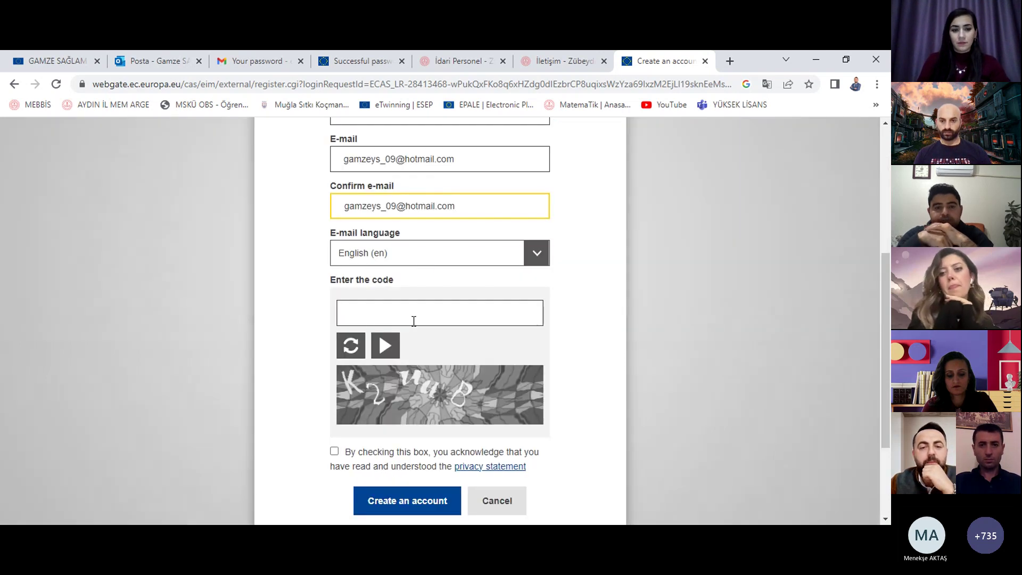
left_click(427, 312)
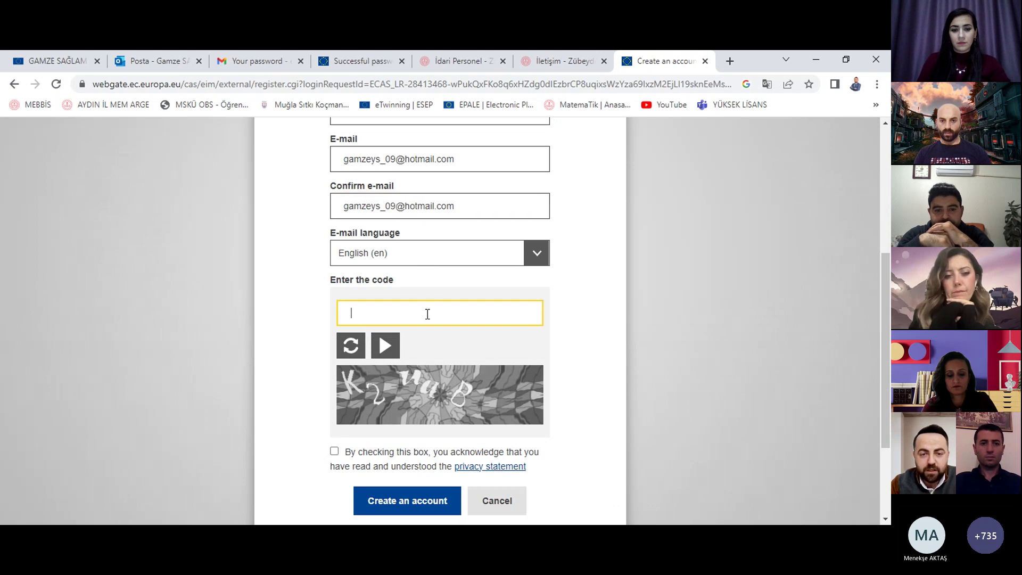
type("K2")
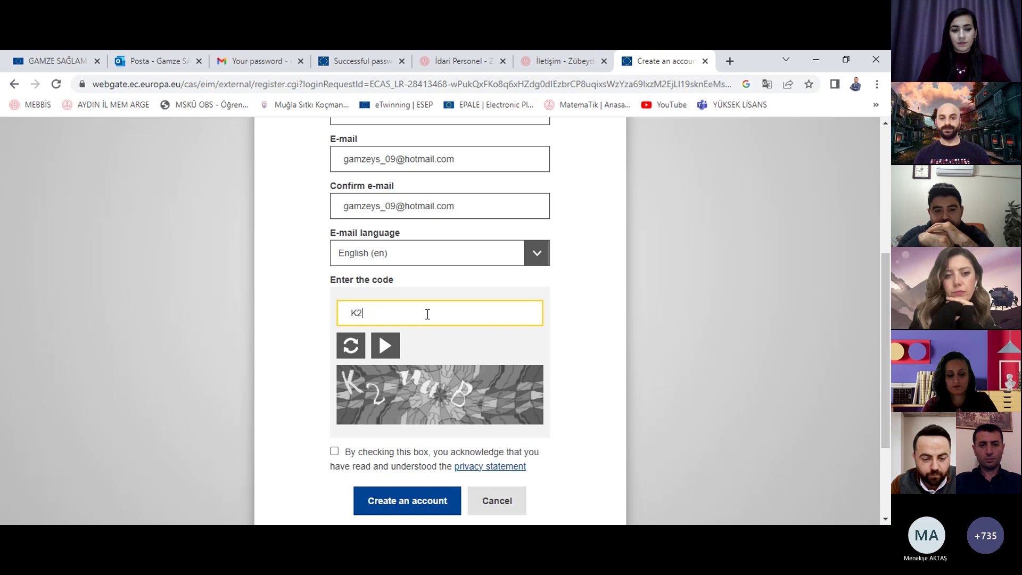
type("uaB")
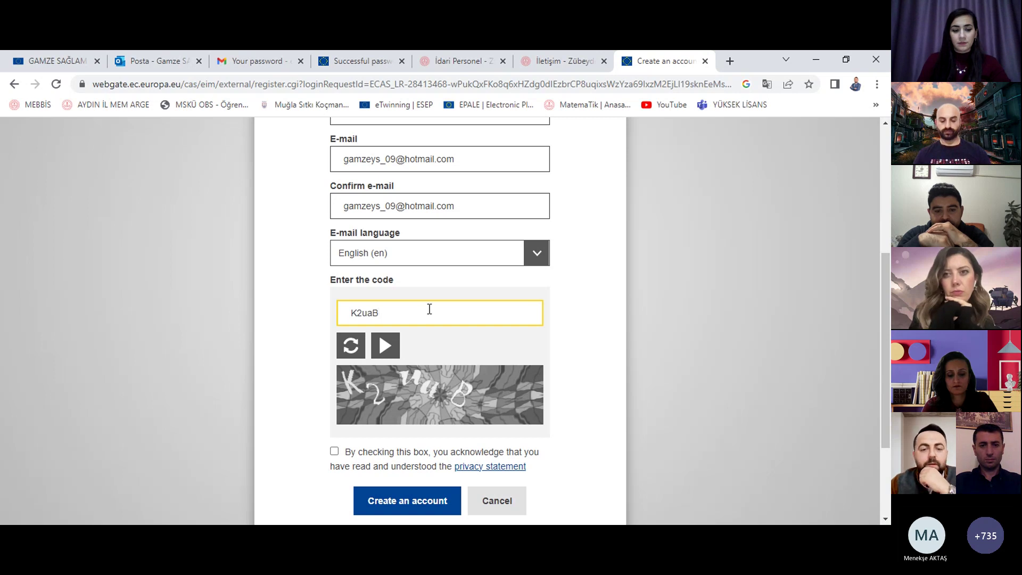
left_click(334, 452)
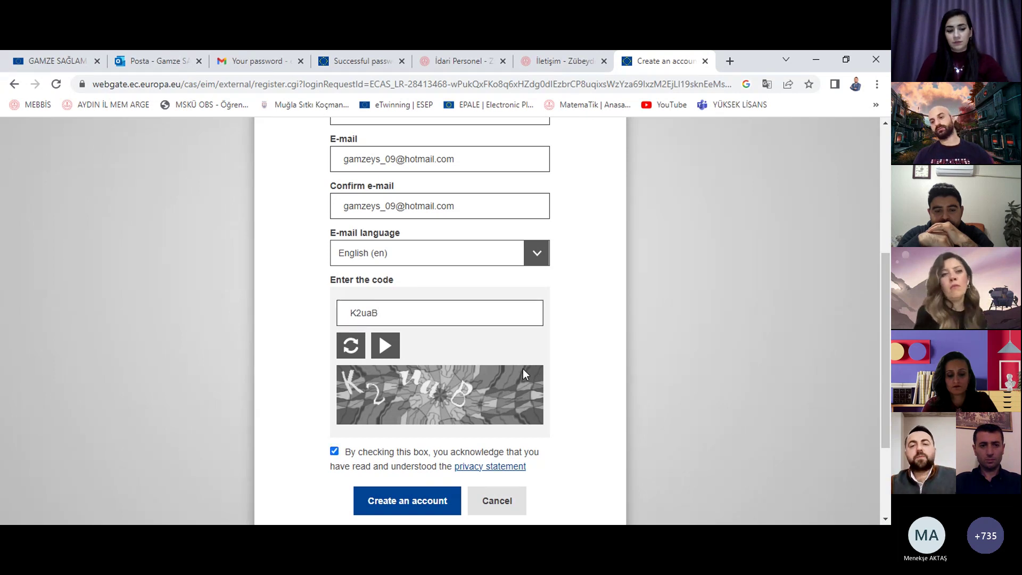
scroll(621, 335, "up", 2)
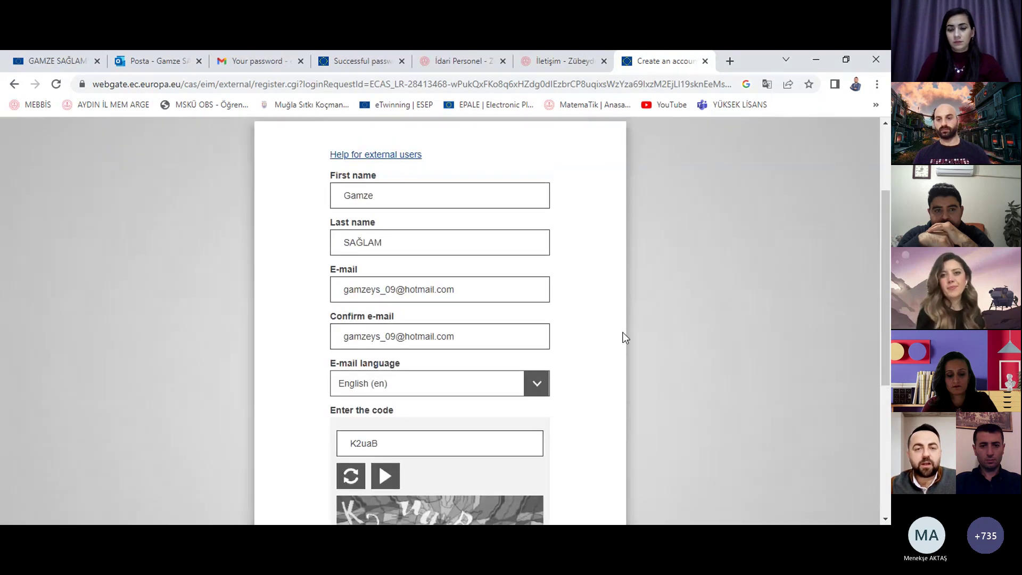
scroll(621, 337, "down", 3)
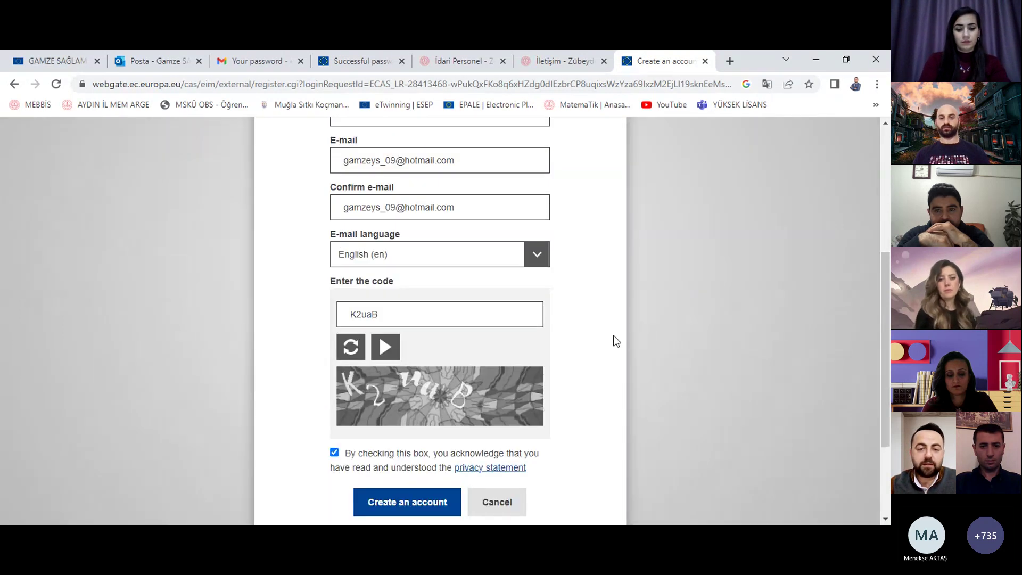
Step: Submit the registration, then retype the rejected security code and submit again
left_click(435, 442)
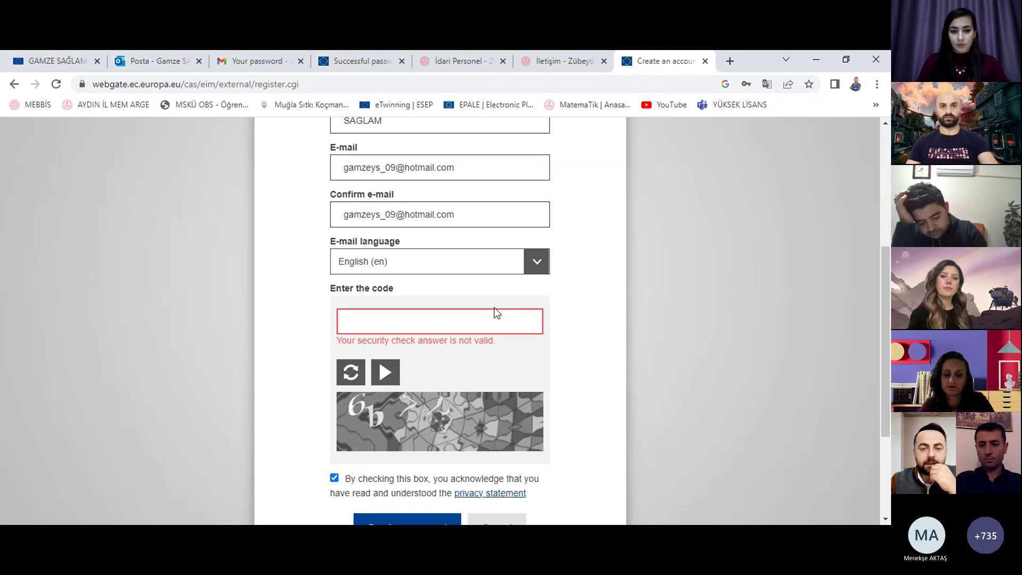
left_click(499, 320)
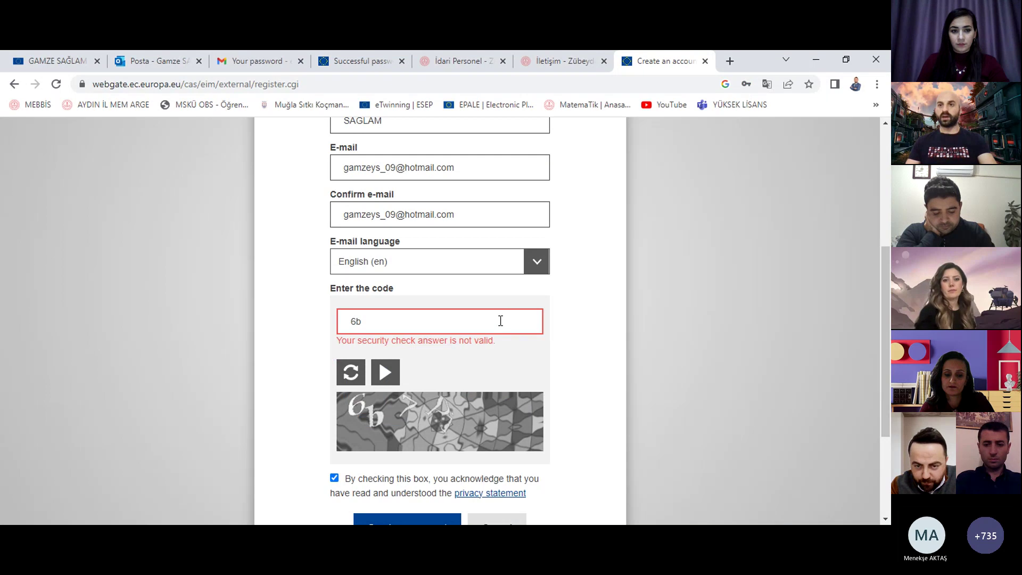
type("6b7")
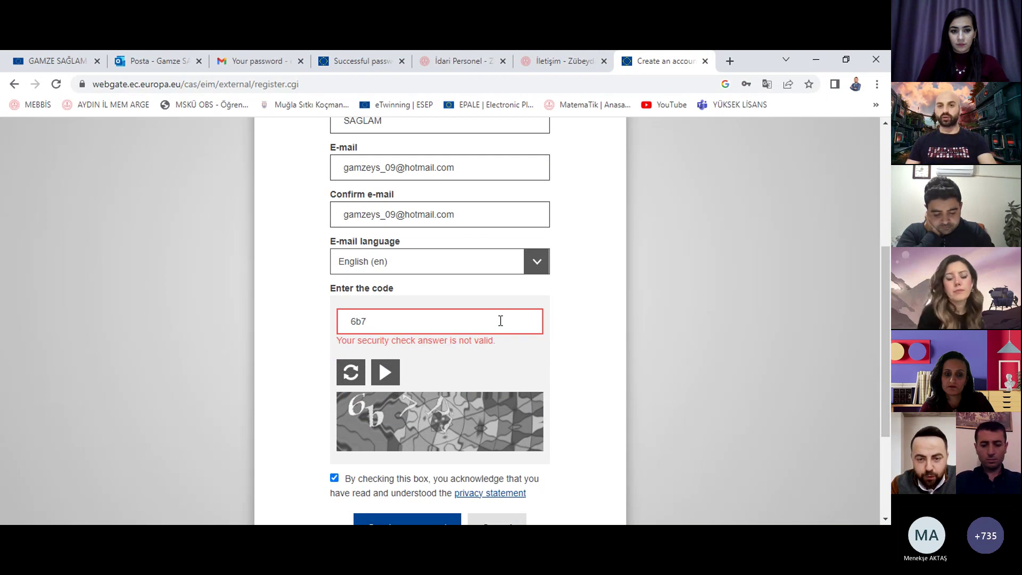
type("p")
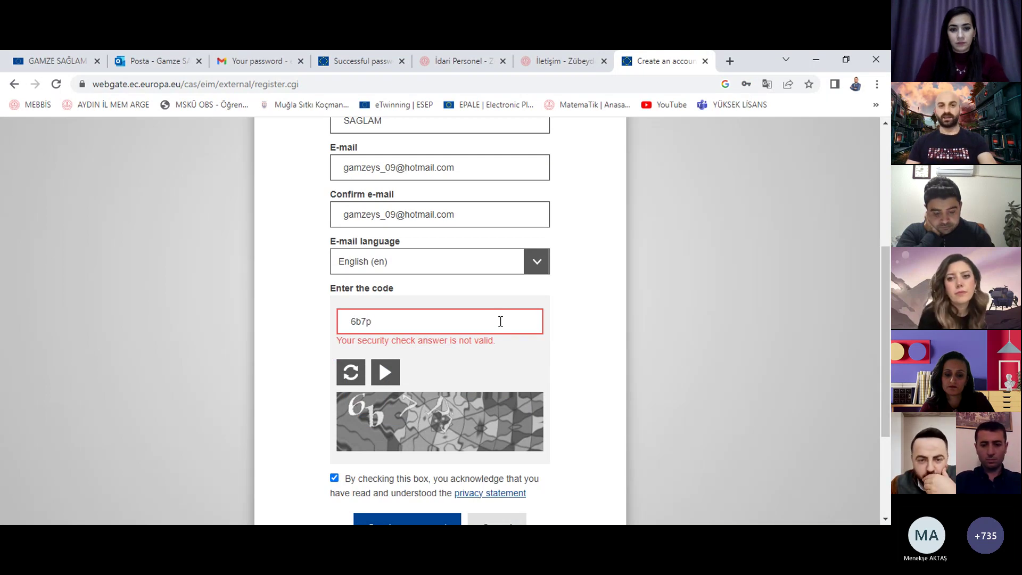
scroll(496, 318, "down", 1)
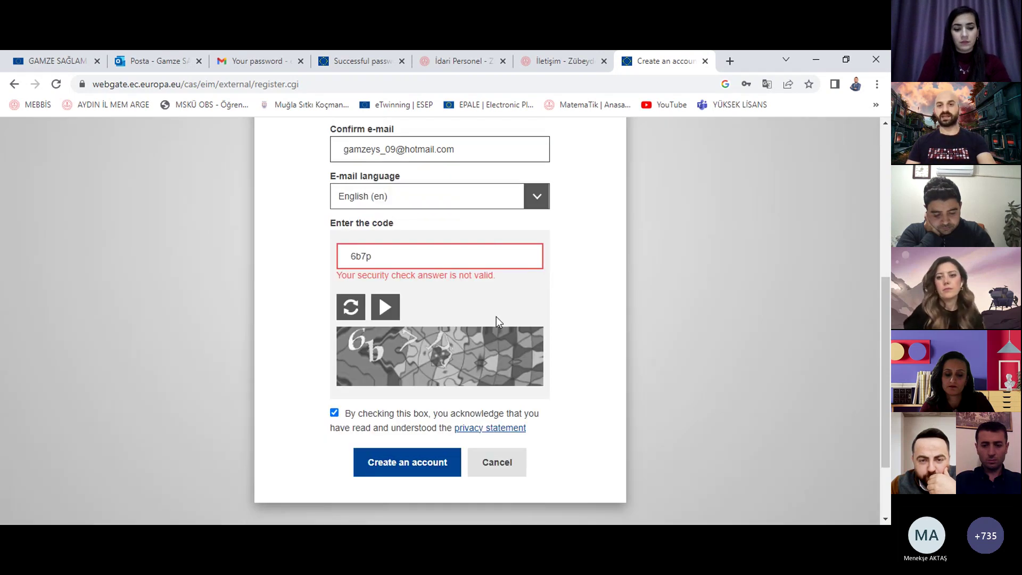
left_click(407, 460)
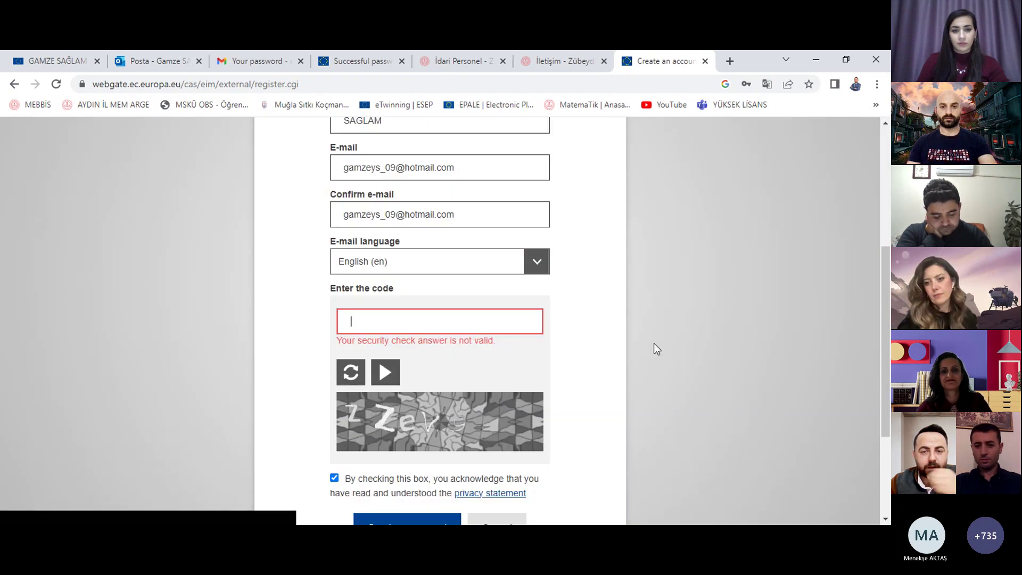
Step: Enter the new security code and resubmit, revealing the e-mail is already registered
left_click(518, 317)
type("zZev9")
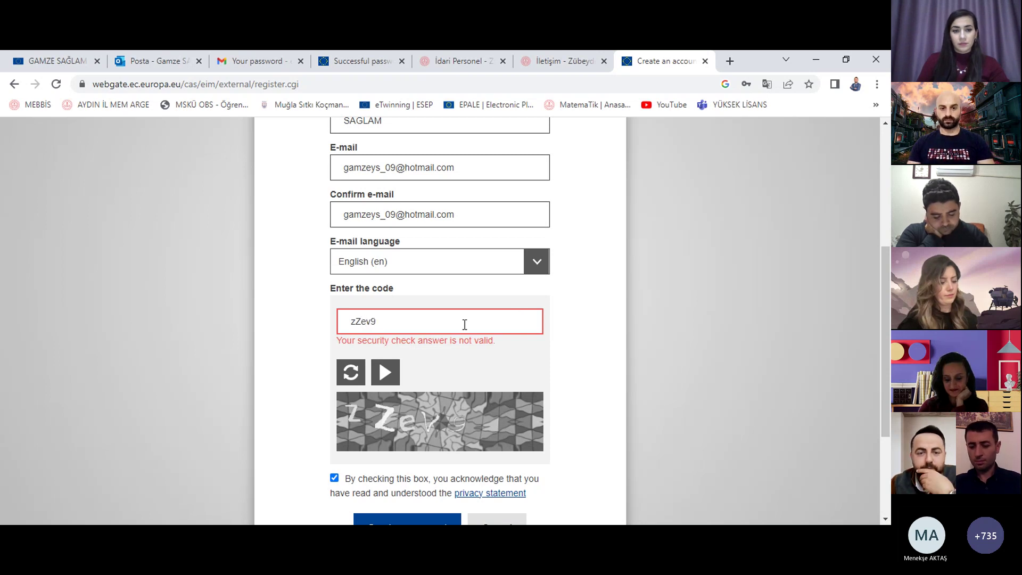
scroll(465, 324, "down", 2)
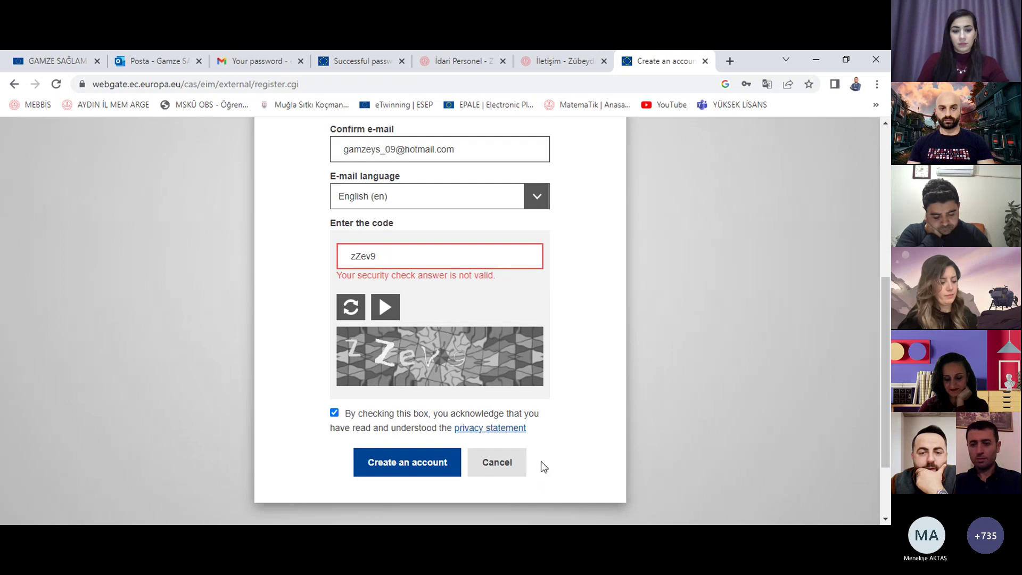
left_click(432, 471)
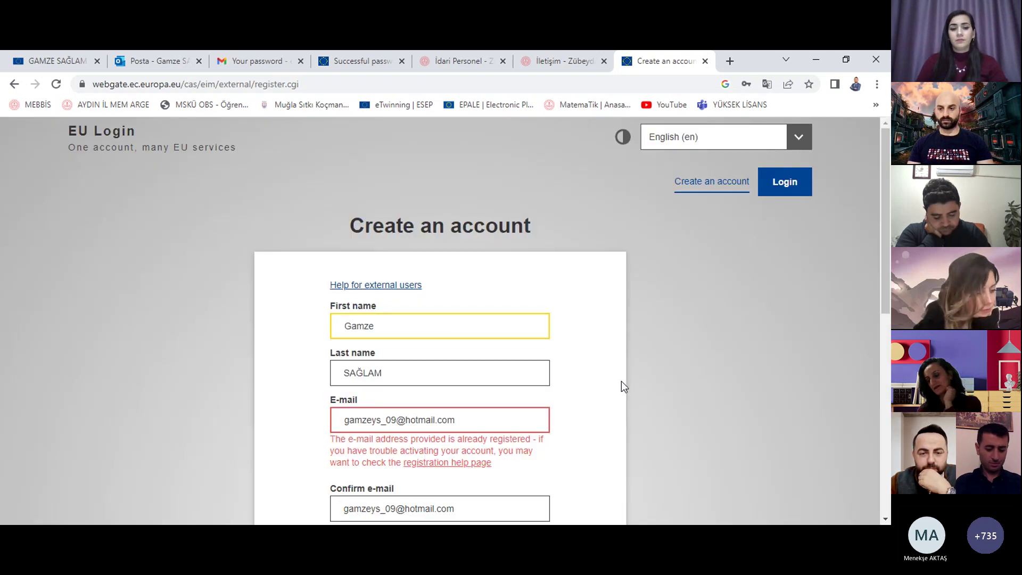
Step: Translate the EU Login Create an account page into Turkish via Chrome's context menu
scroll(621, 381, "down", 1)
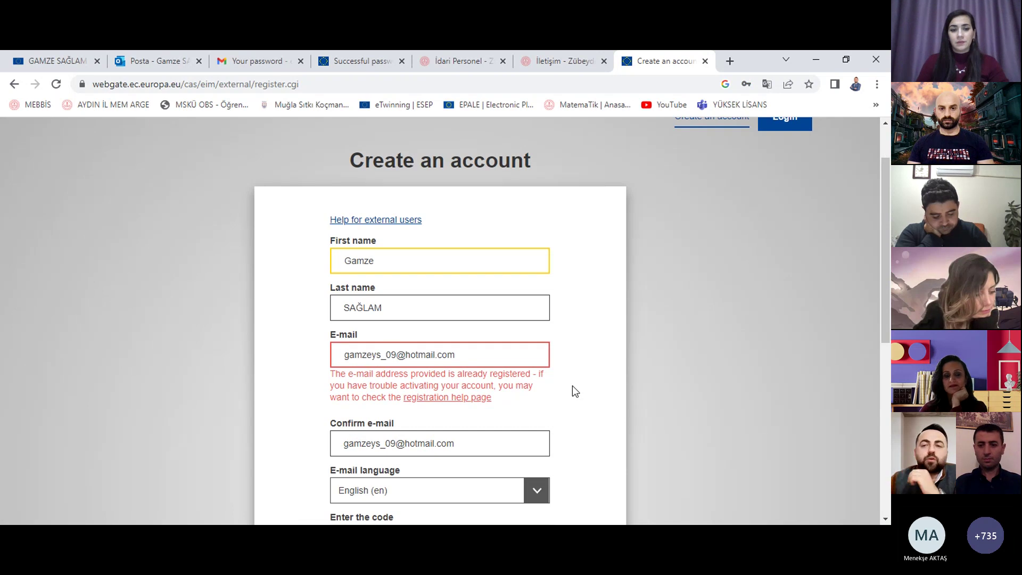
right_click(790, 261)
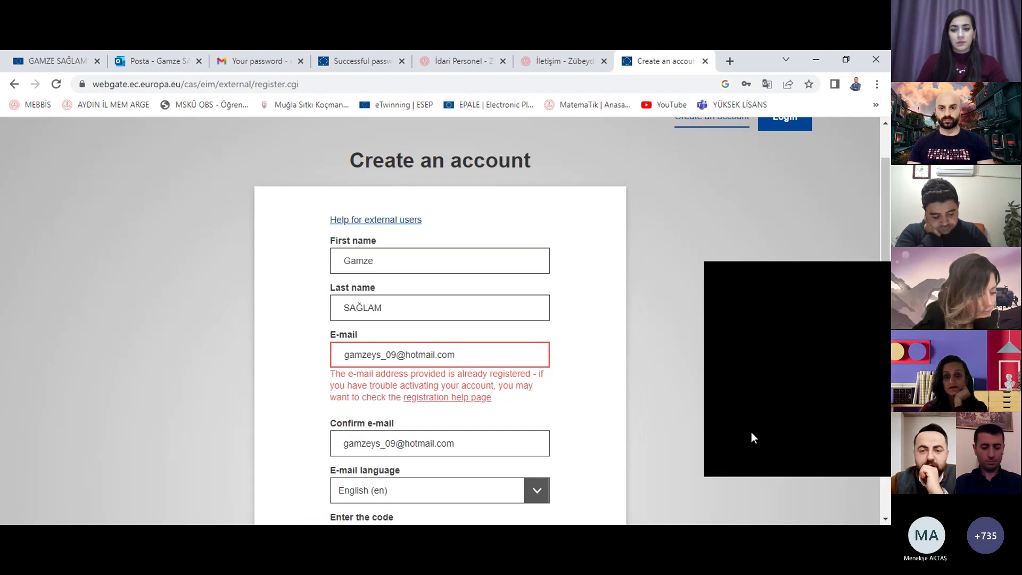
left_click(752, 432)
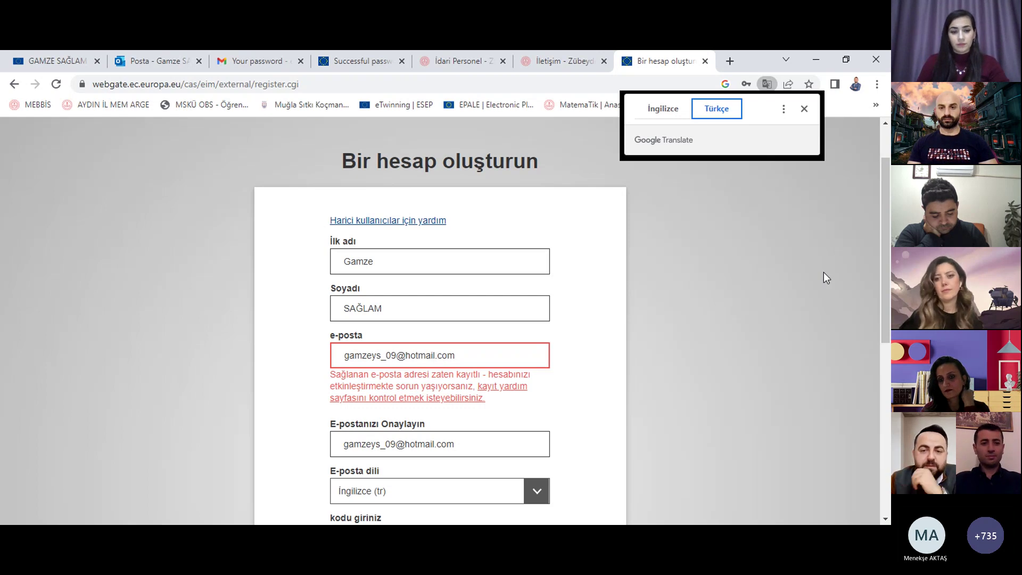
Step: Open the EU Login help page for external users and scroll through its FAQs
left_click(514, 395)
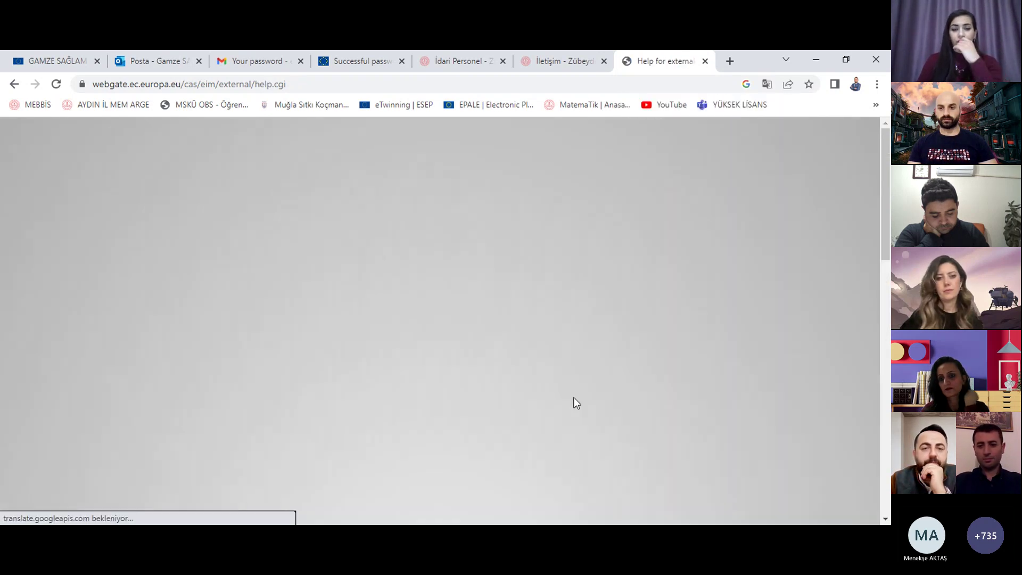
scroll(643, 356, "down", 5)
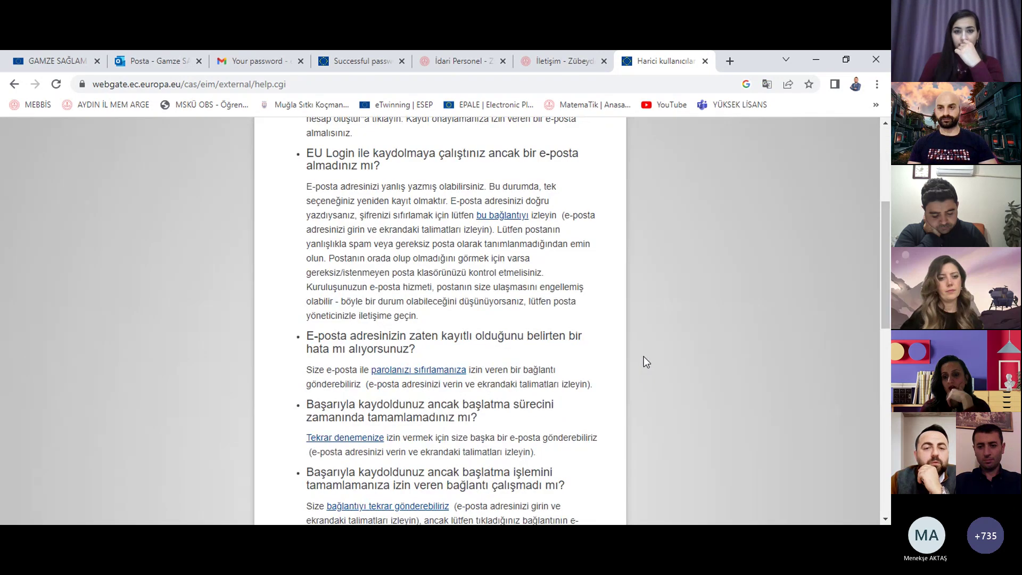
scroll(643, 356, "down", 8)
scroll(644, 356, "up", 3)
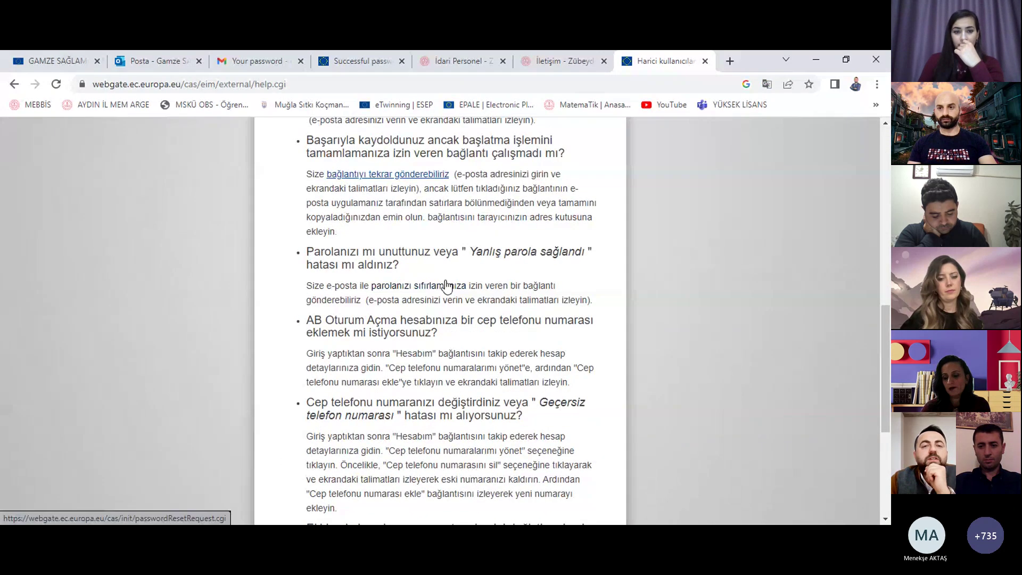
Step: Check the other teacher's profile tab, then return to the help page
left_click(66, 51)
scroll(704, 354, "down", 8)
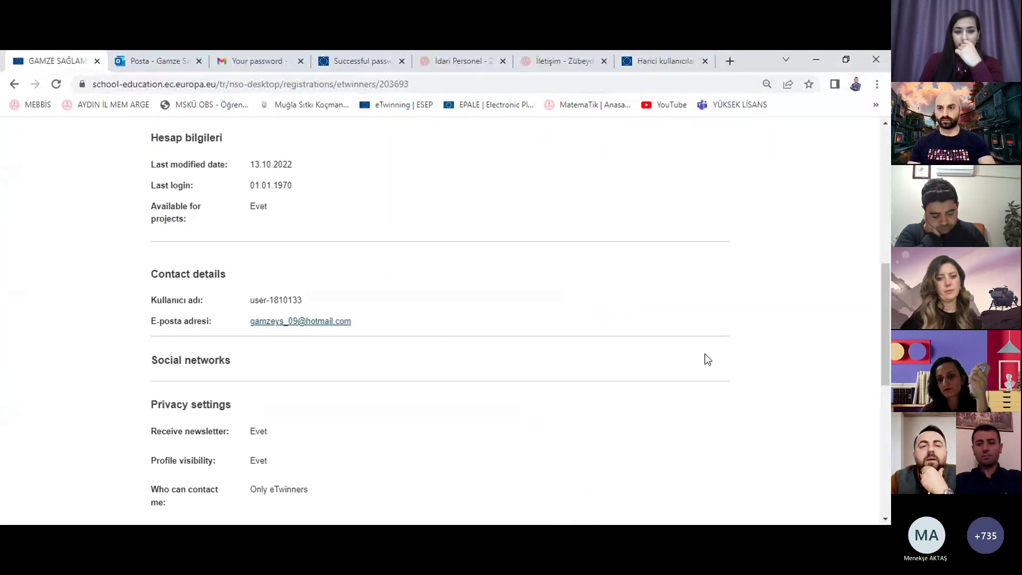
scroll(704, 353, "up", 2)
scroll(698, 356, "down", 1)
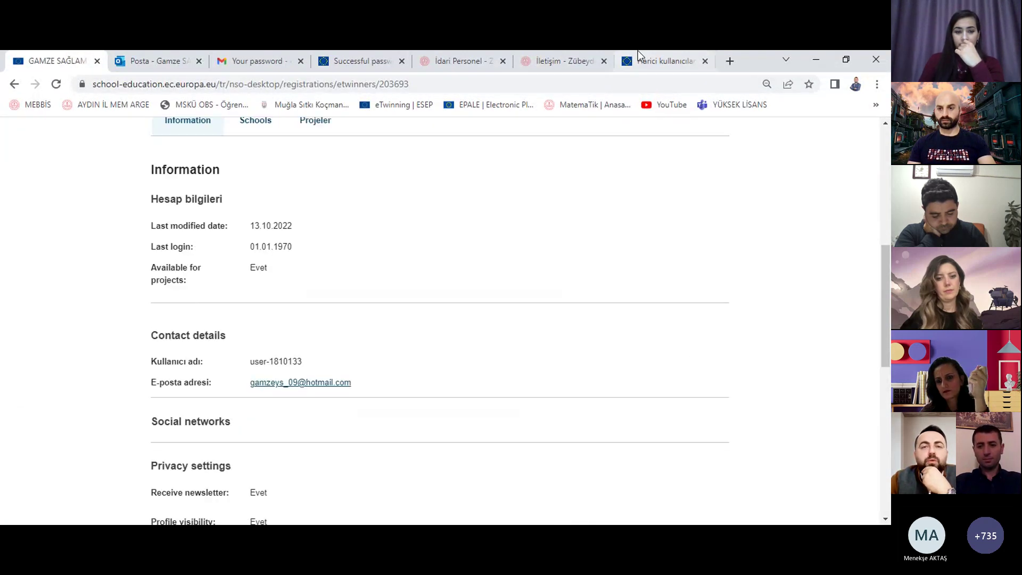
left_click(690, 61)
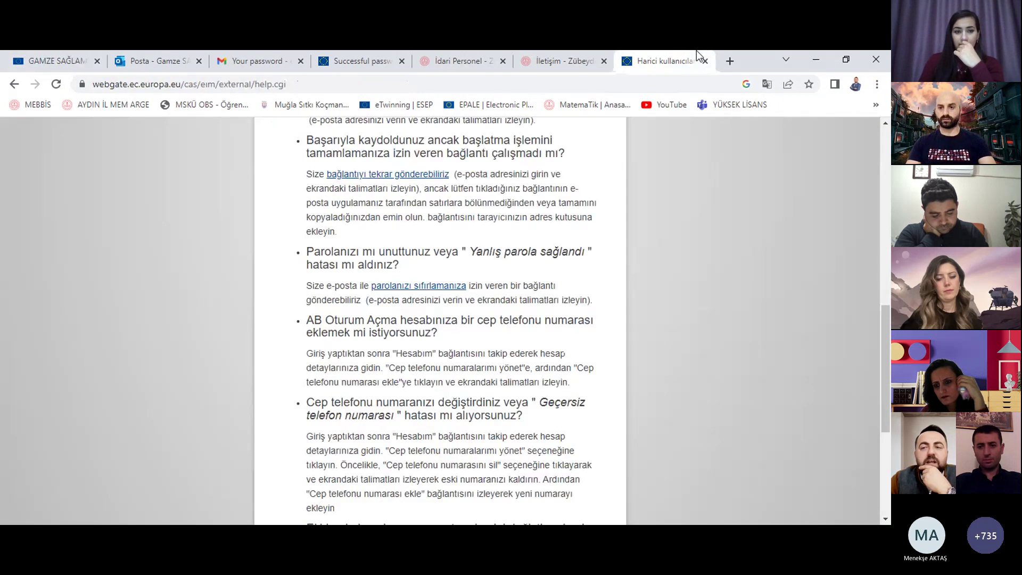
scroll(799, 279, "up", 5)
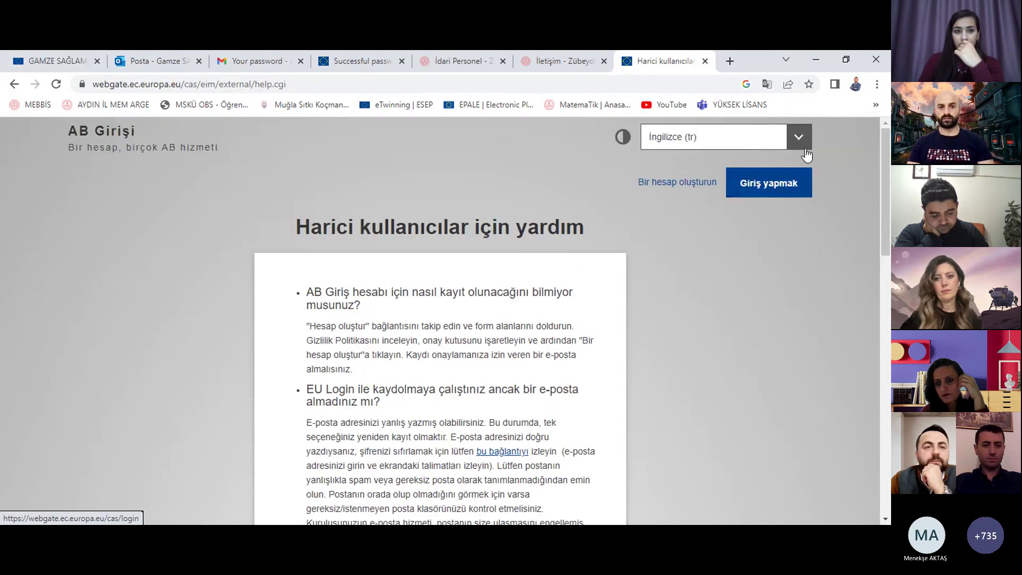
Step: In a new tab, search Google for 'esep' and open the '| ESEP' result
left_click(728, 59)
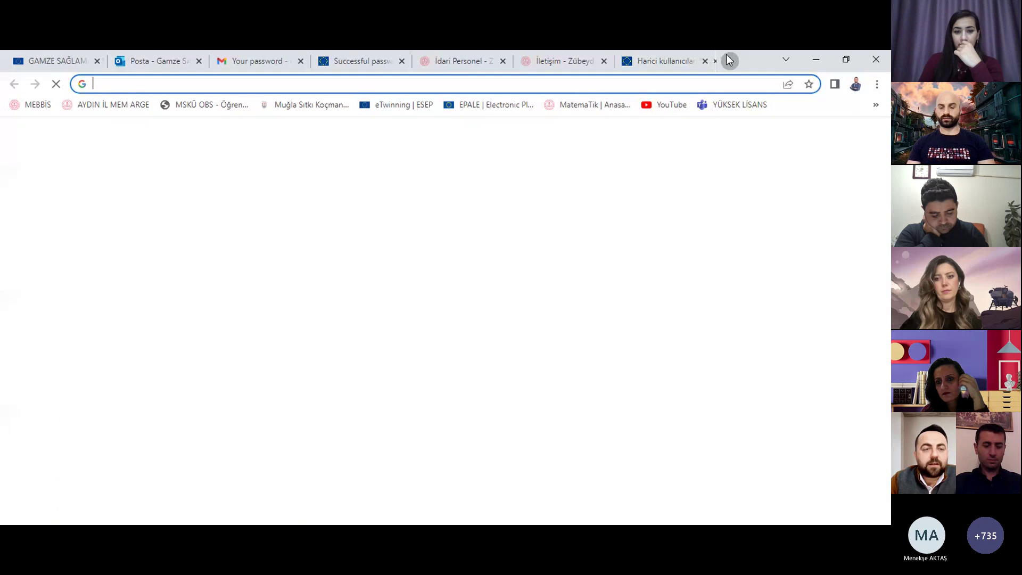
type("esep")
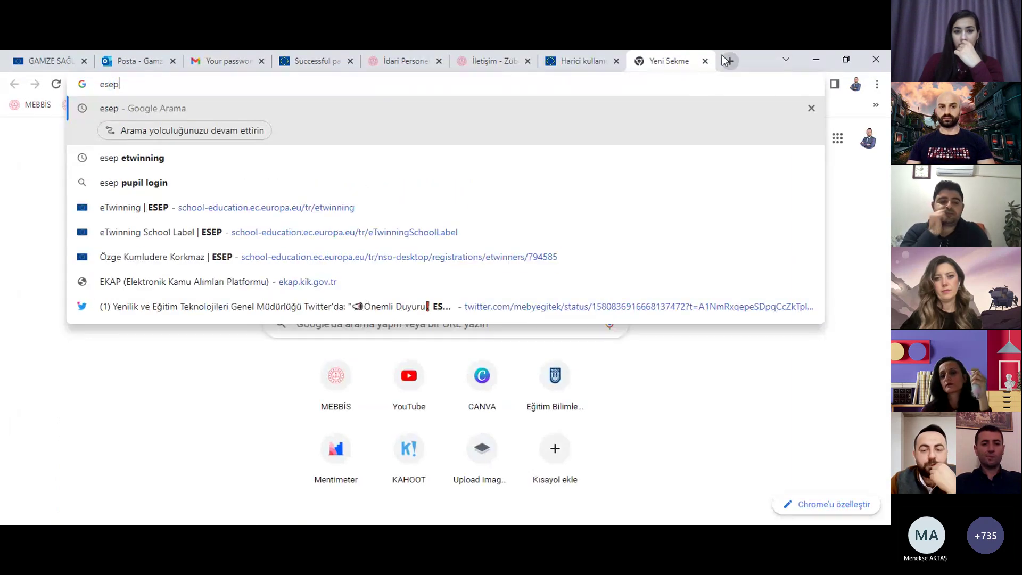
key("Return")
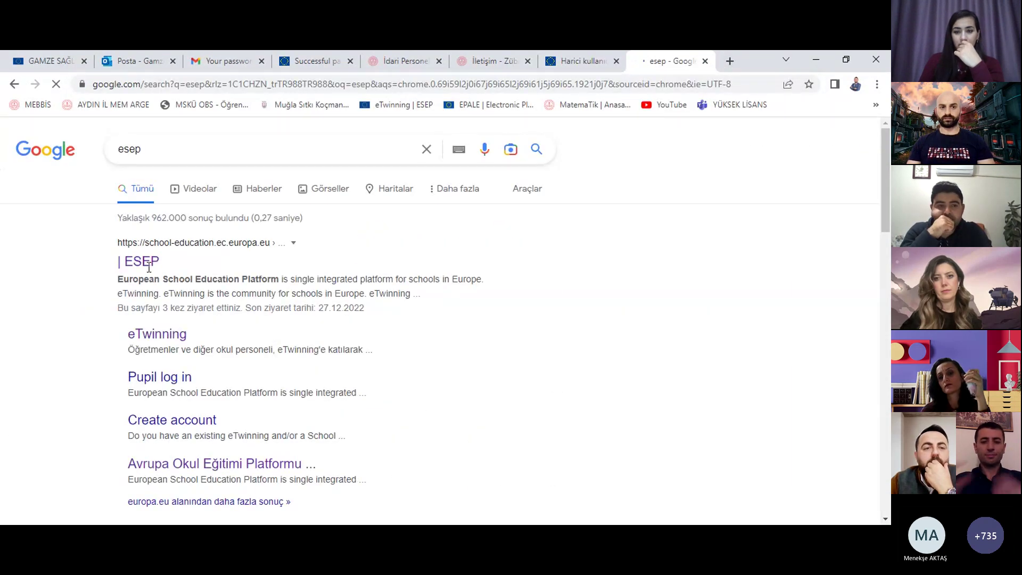
left_click(139, 261)
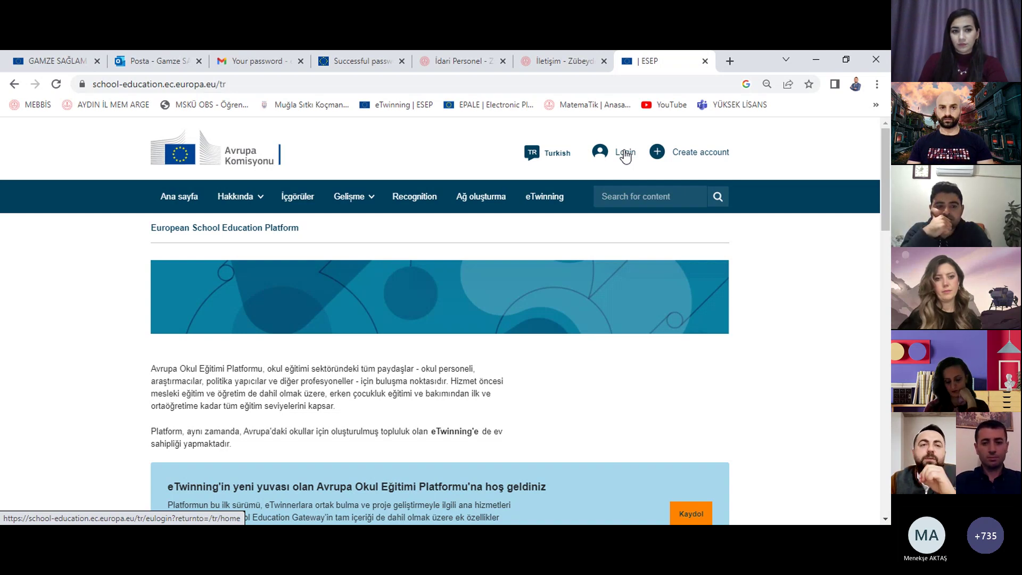
Step: Log in through EU Login using a different saved e-mail and its autofilled password
left_click(626, 156)
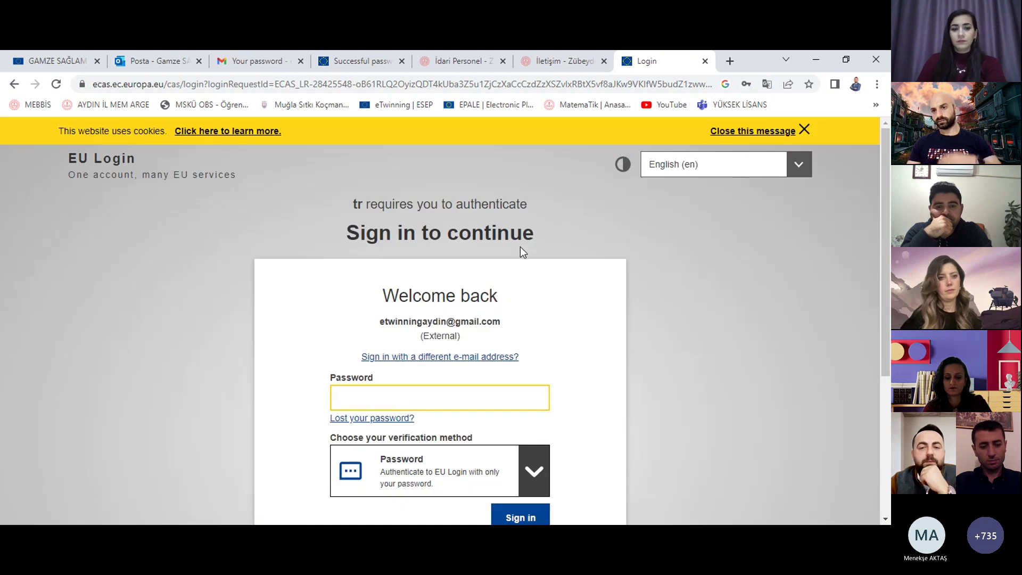
left_click(497, 361)
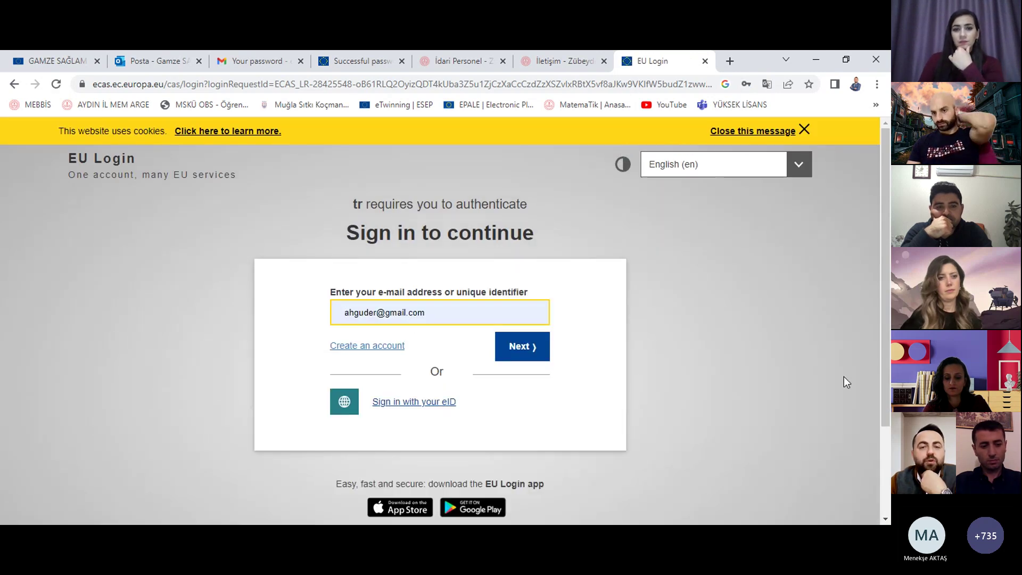
triple_click(385, 313)
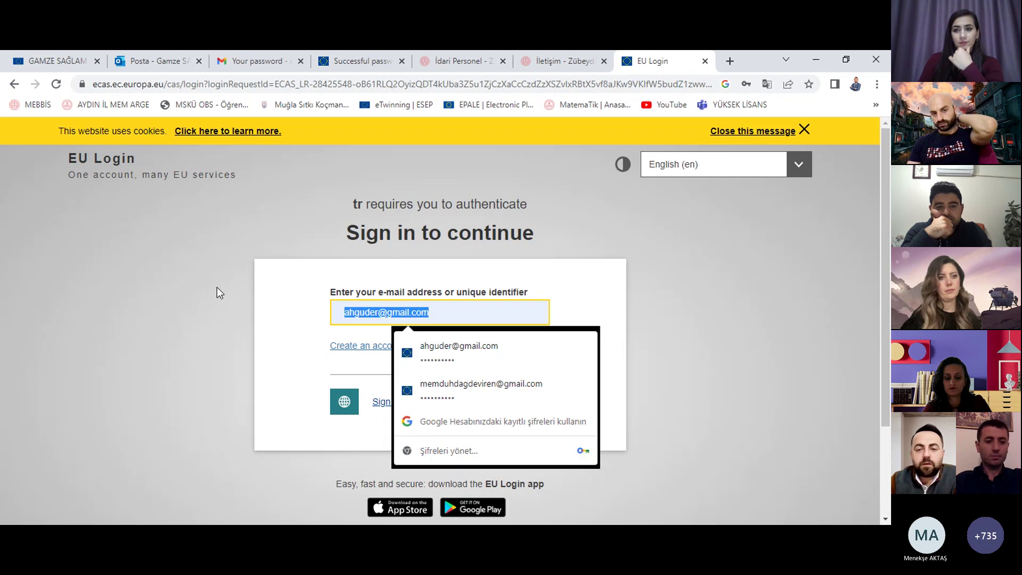
left_click(479, 387)
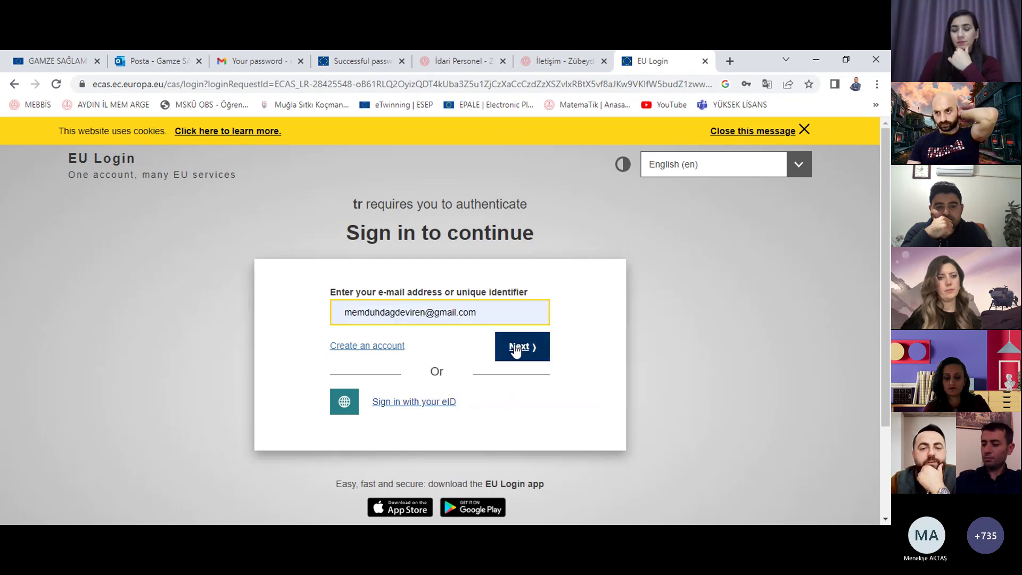
left_click(515, 349)
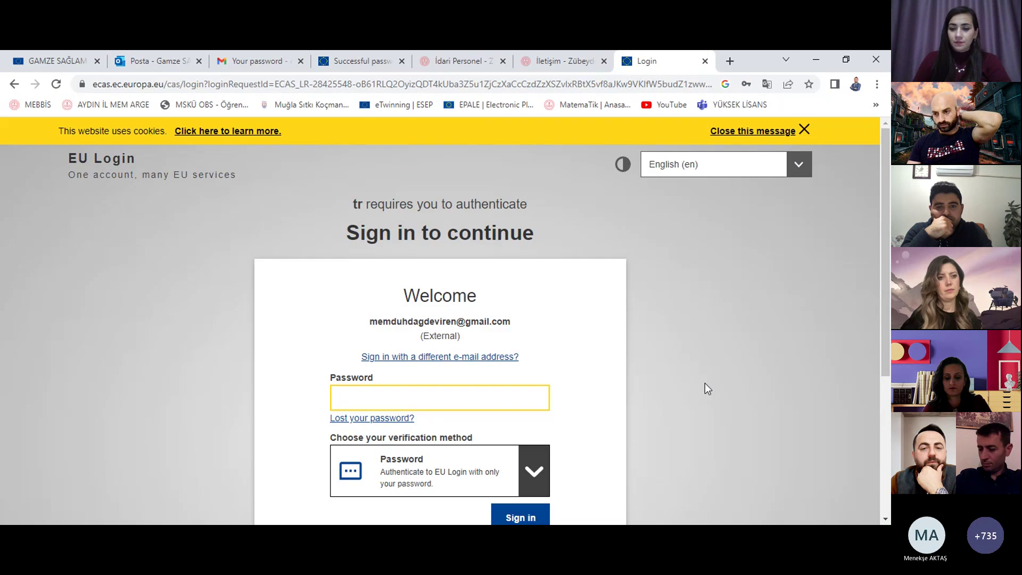
scroll(476, 330, "down", 1)
left_click(476, 330)
left_click(499, 402)
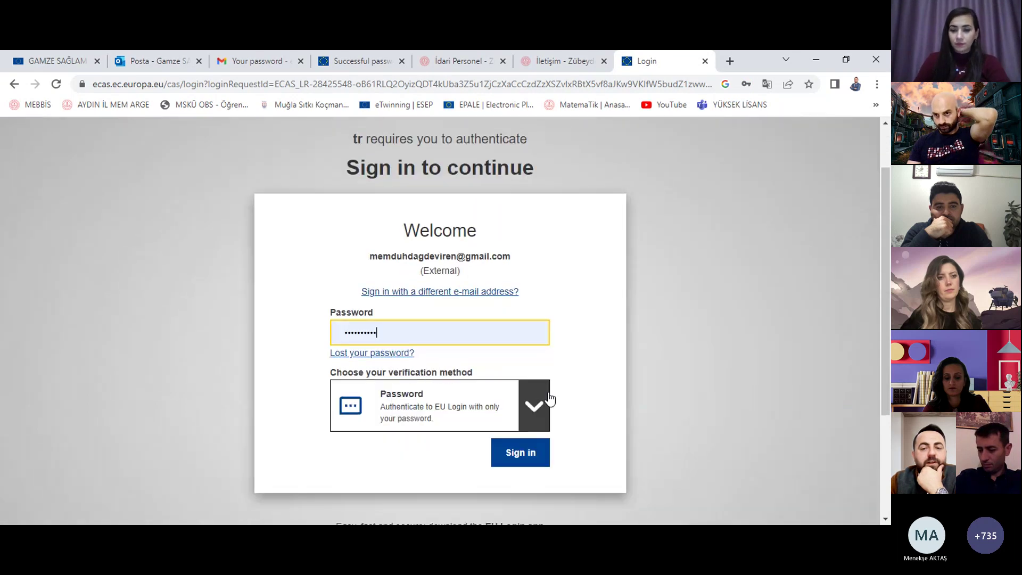
left_click(520, 452)
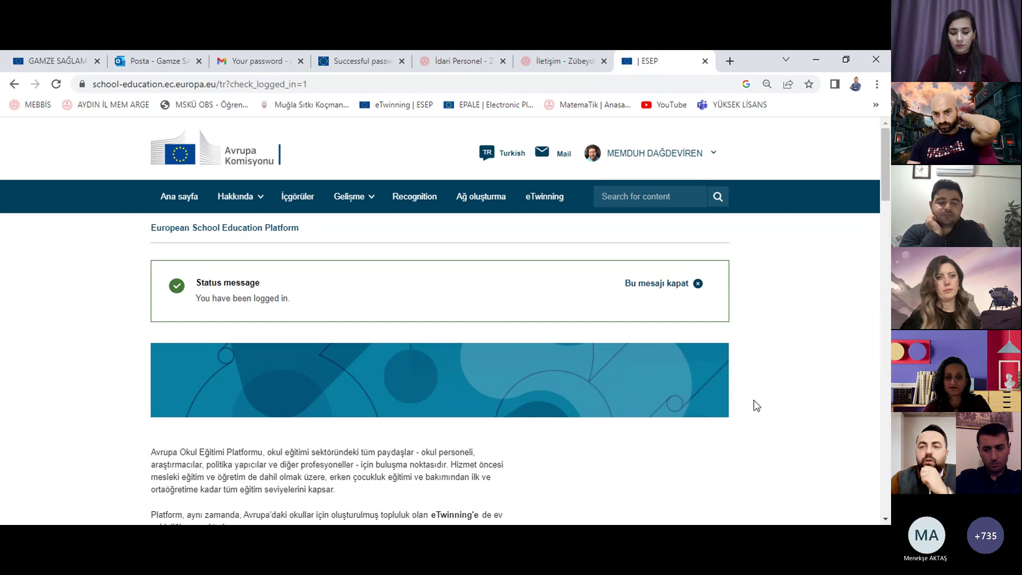
Step: Open Profilim and check the options of Şehit Osman Demir İlkokulu and Atatürk İlkokulu
left_click(713, 153)
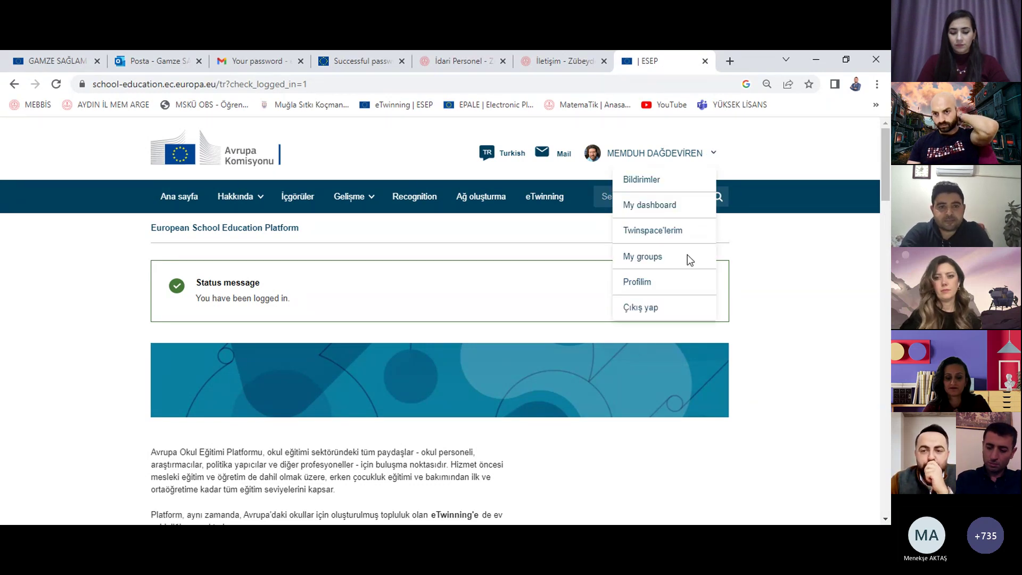
left_click(650, 290)
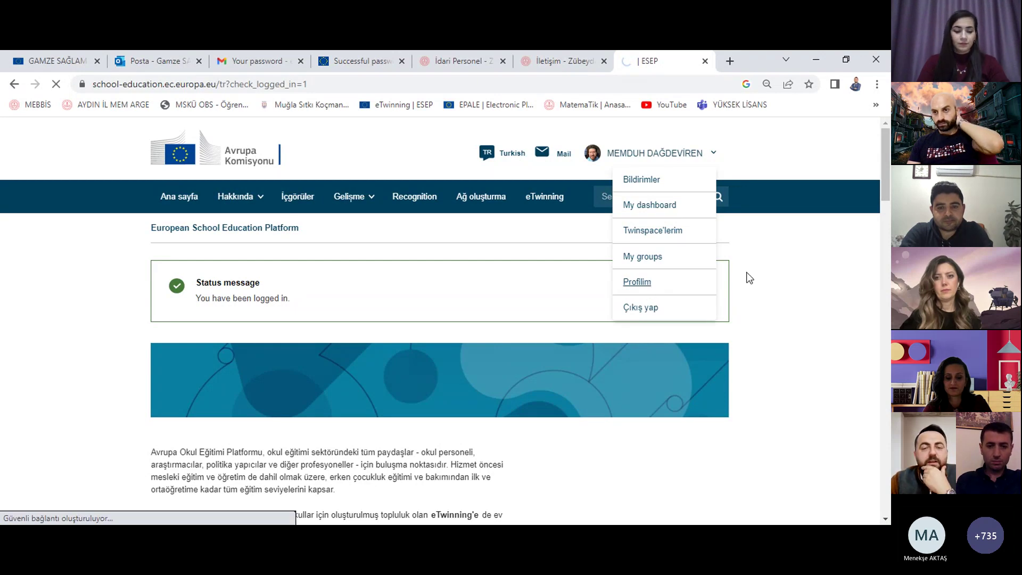
scroll(713, 278, "down", 5)
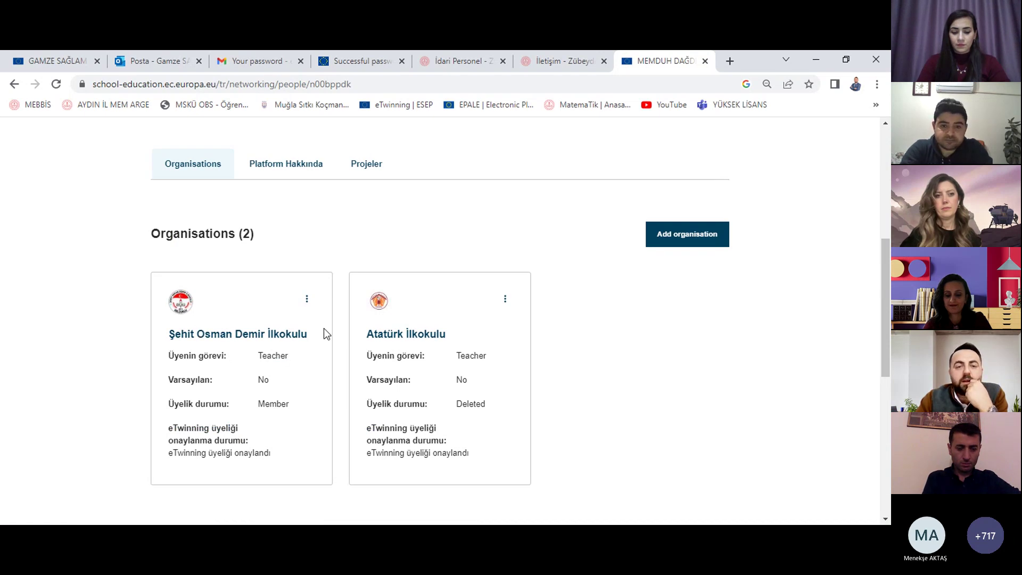
left_click(308, 301)
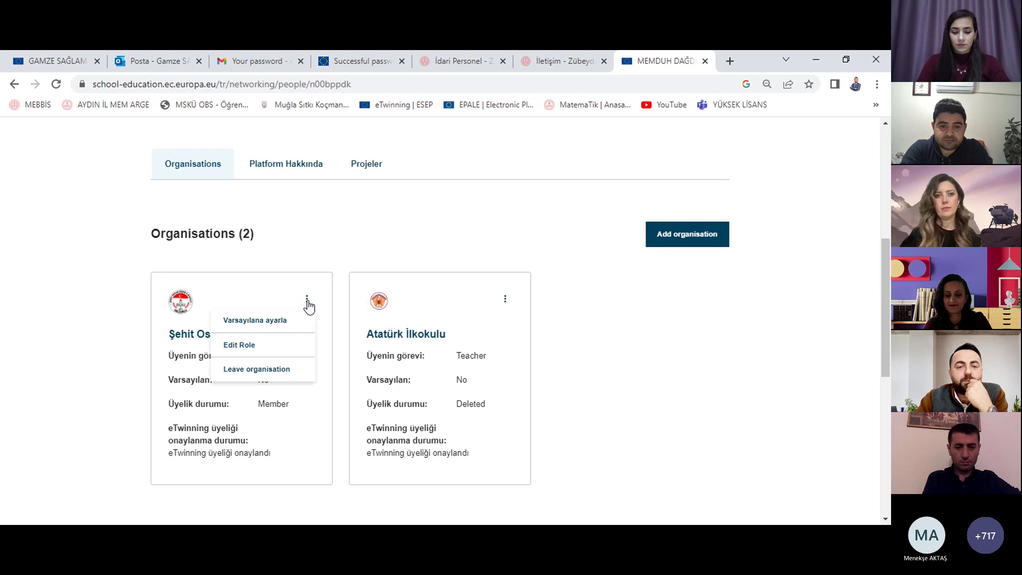
left_click(505, 301)
left_click(488, 404)
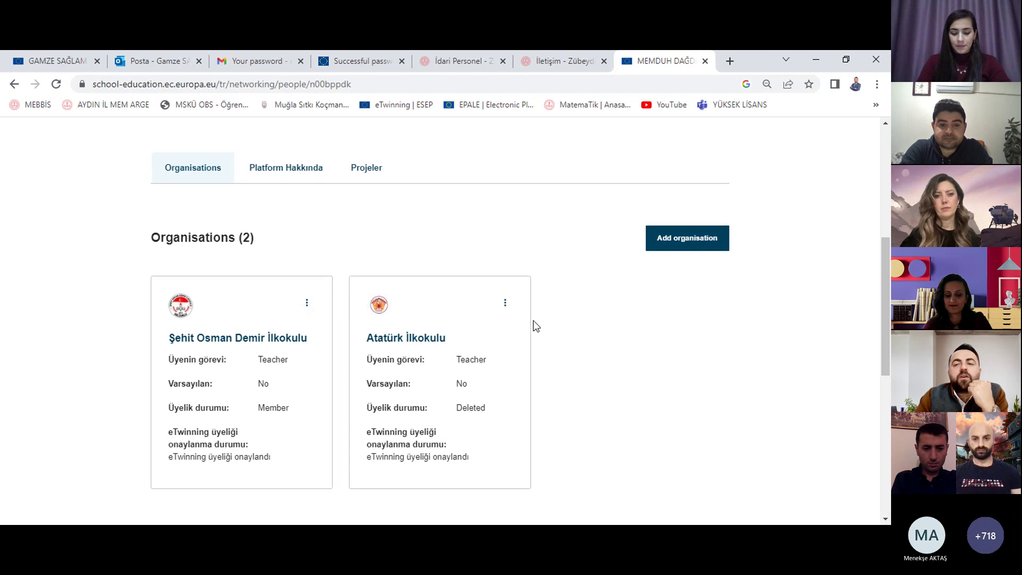
scroll(534, 324, "up", 2)
scroll(534, 326, "up", 2)
scroll(535, 326, "down", 1)
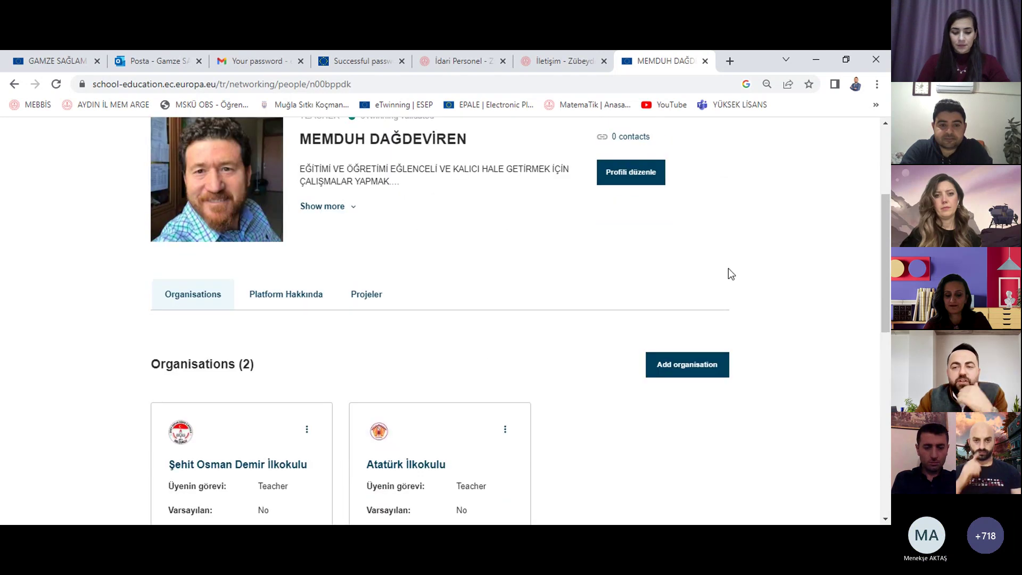
Step: Translate the profile page into Turkish and open the Kuruluş ekle (Add organisation) form
right_click(54, 244)
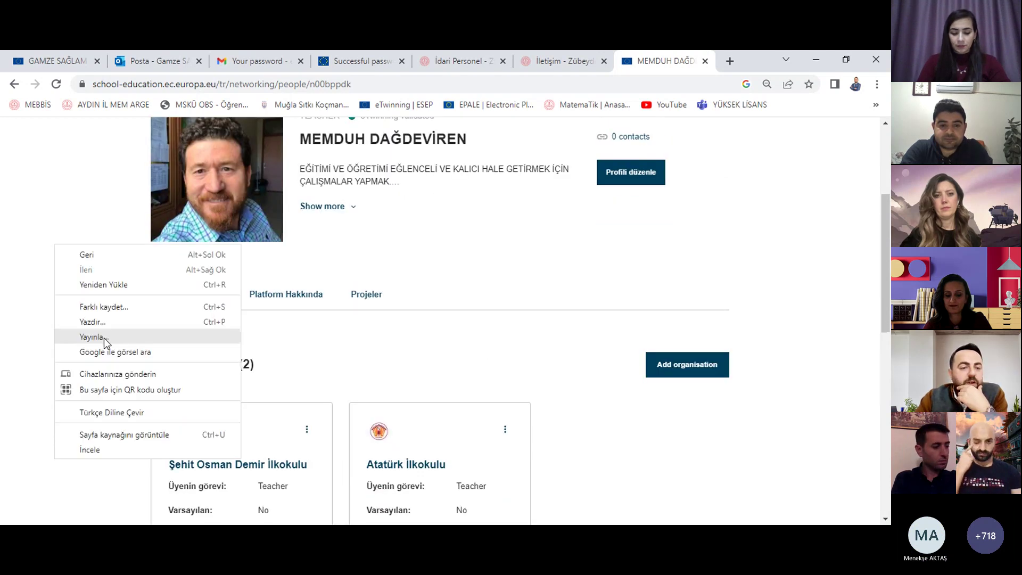
left_click(117, 410)
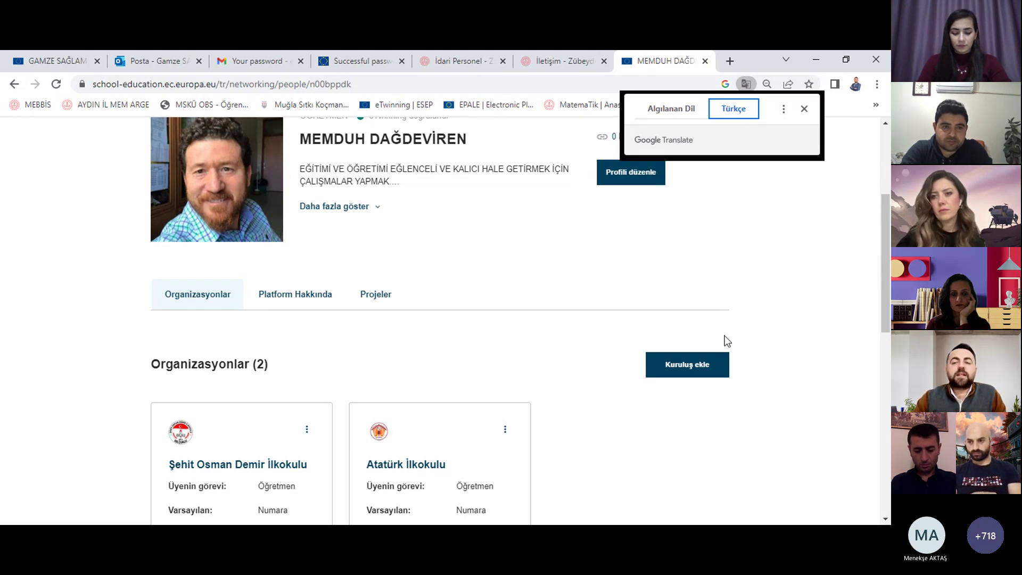
left_click(696, 372)
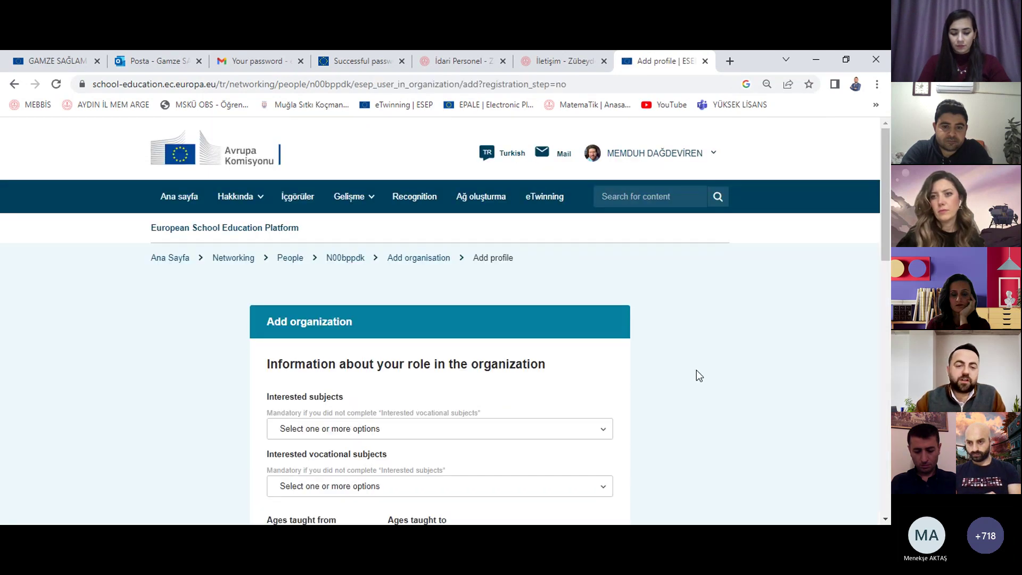
Step: Choose Primary School Subjects as the interested subject
scroll(514, 295, "down", 2)
left_click(514, 297)
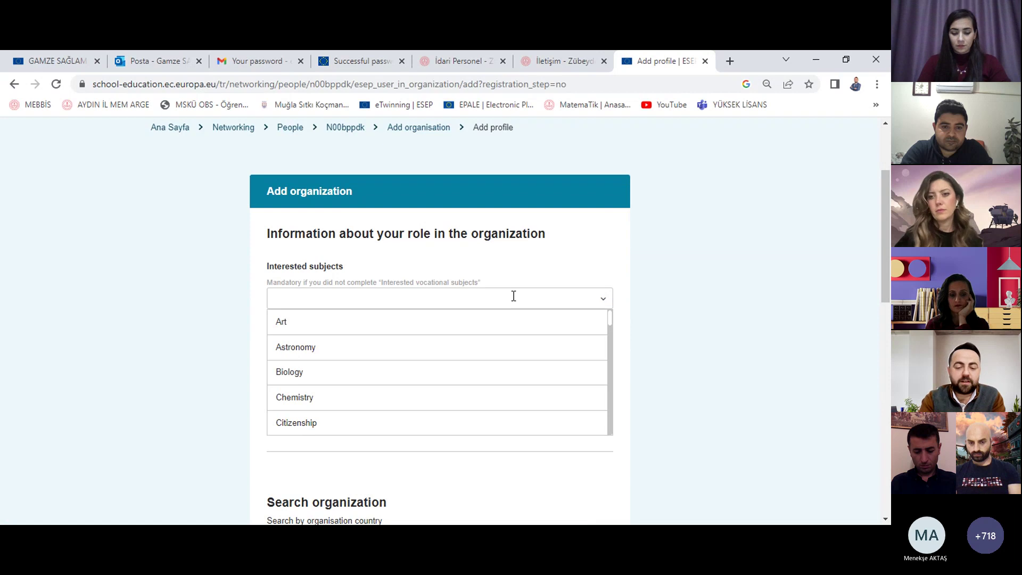
type("primary")
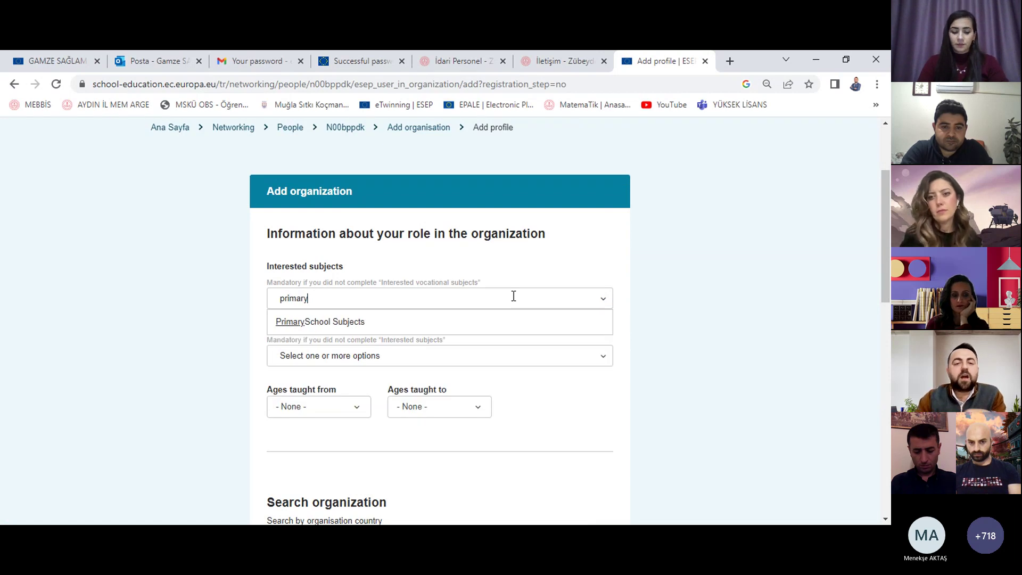
left_click(462, 326)
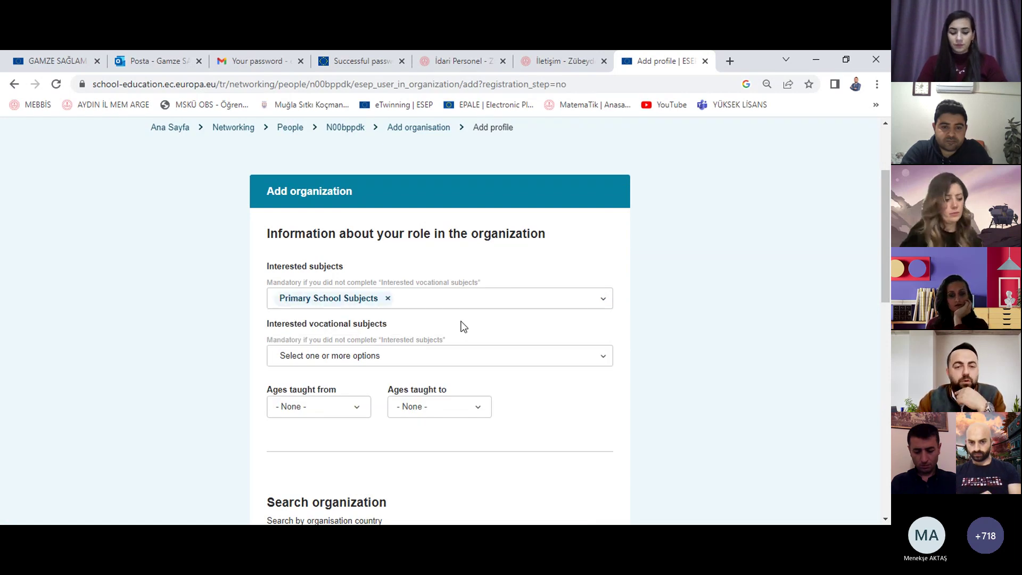
scroll(459, 323, "down", 1)
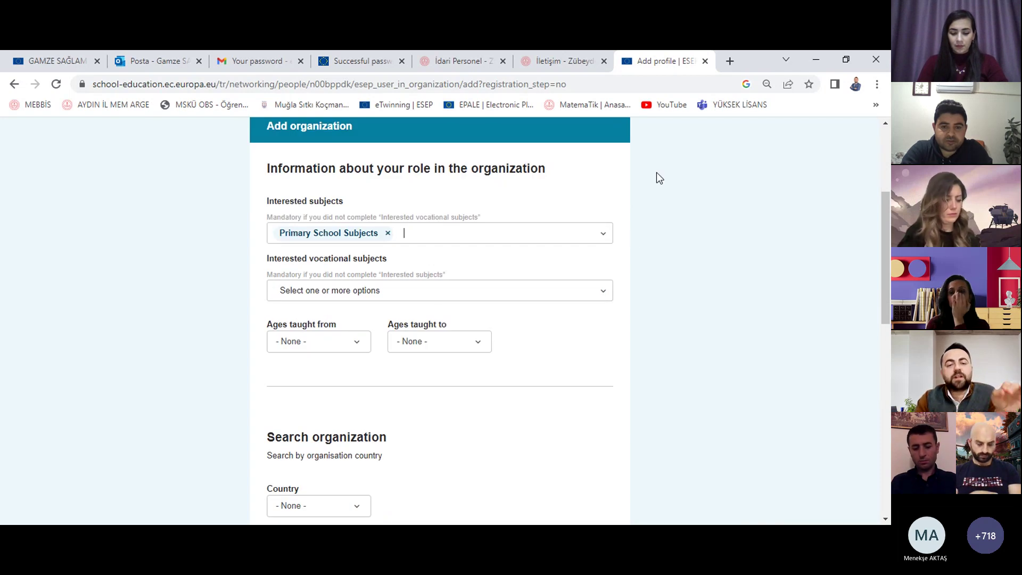
scroll(612, 372, "down", 2)
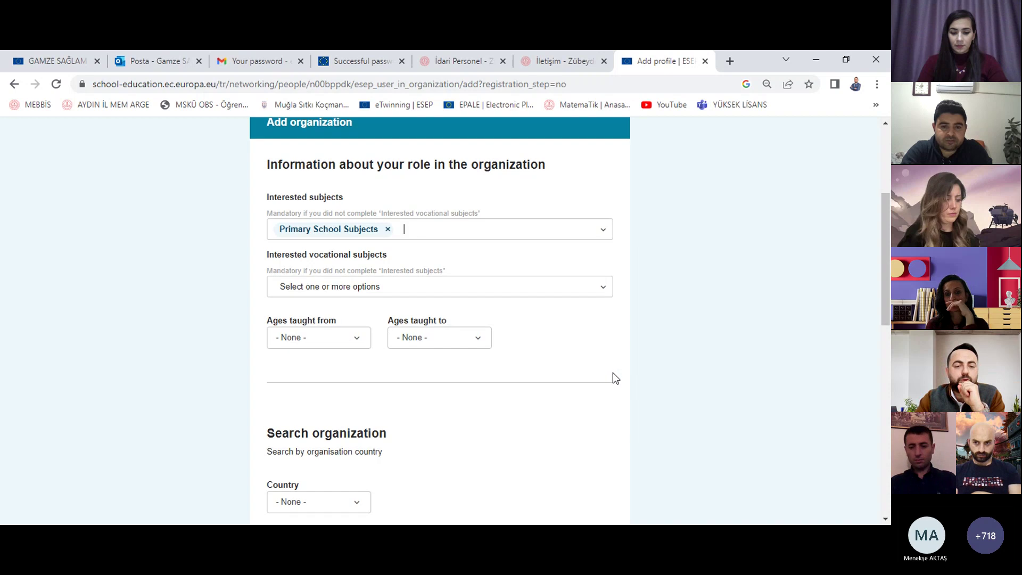
scroll(502, 274, "up", 1)
scroll(461, 274, "down", 1)
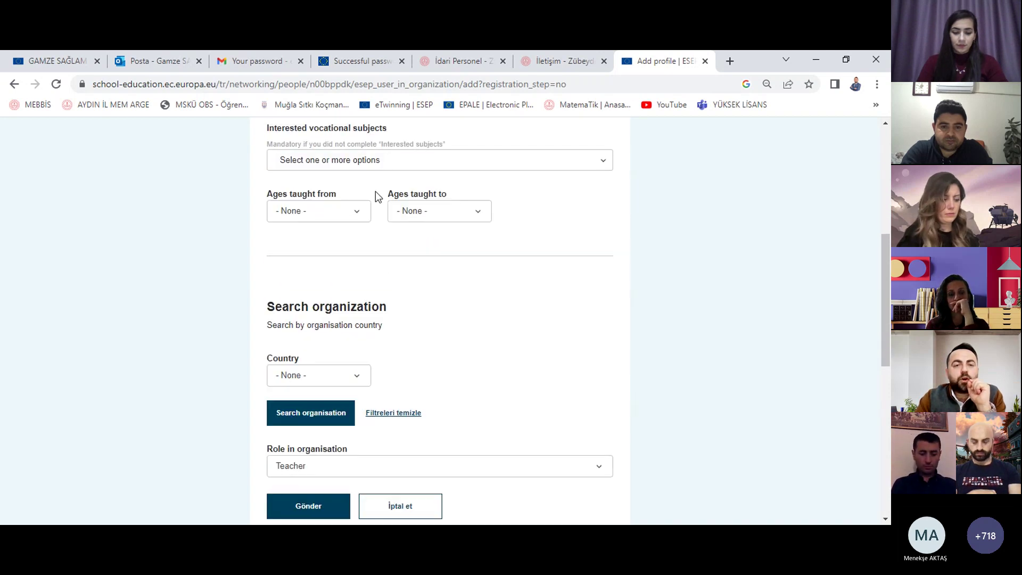
Step: Set ages taught from 6 to 10
left_click(331, 213)
scroll(326, 332, "down", 1)
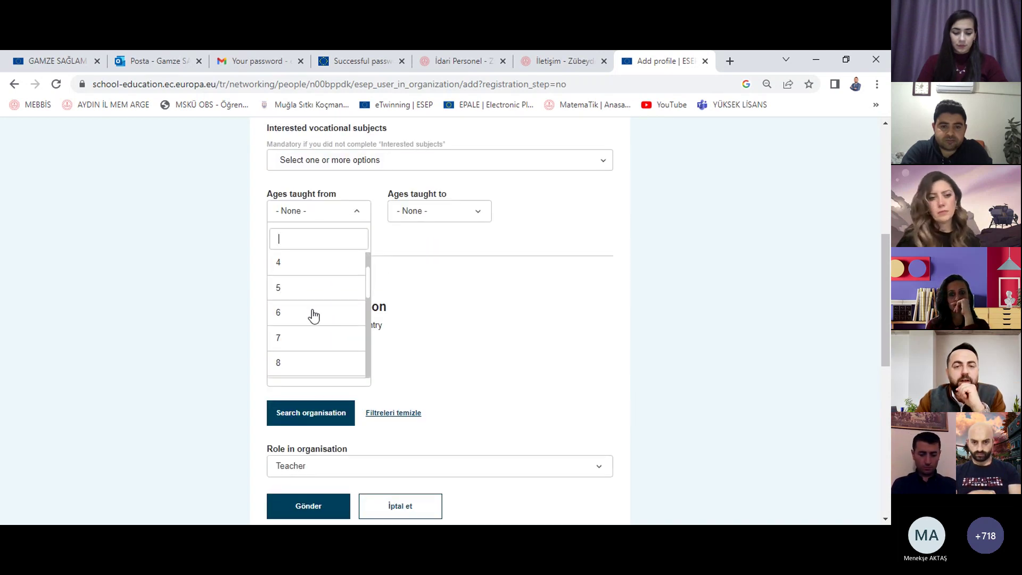
left_click(313, 314)
left_click(419, 223)
scroll(440, 322, "down", 2)
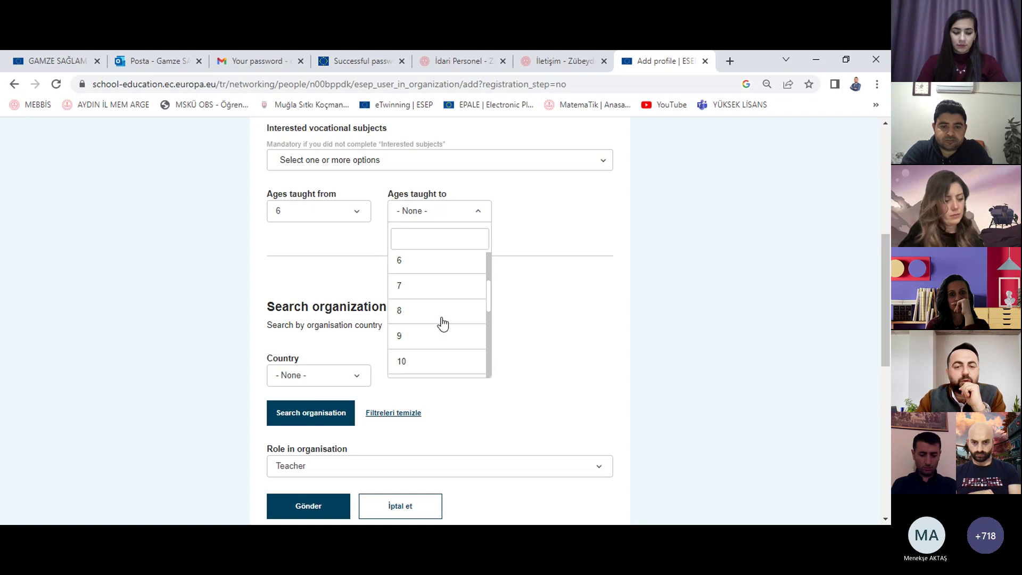
left_click(431, 360)
scroll(545, 296, "up", 1)
scroll(545, 297, "down", 3)
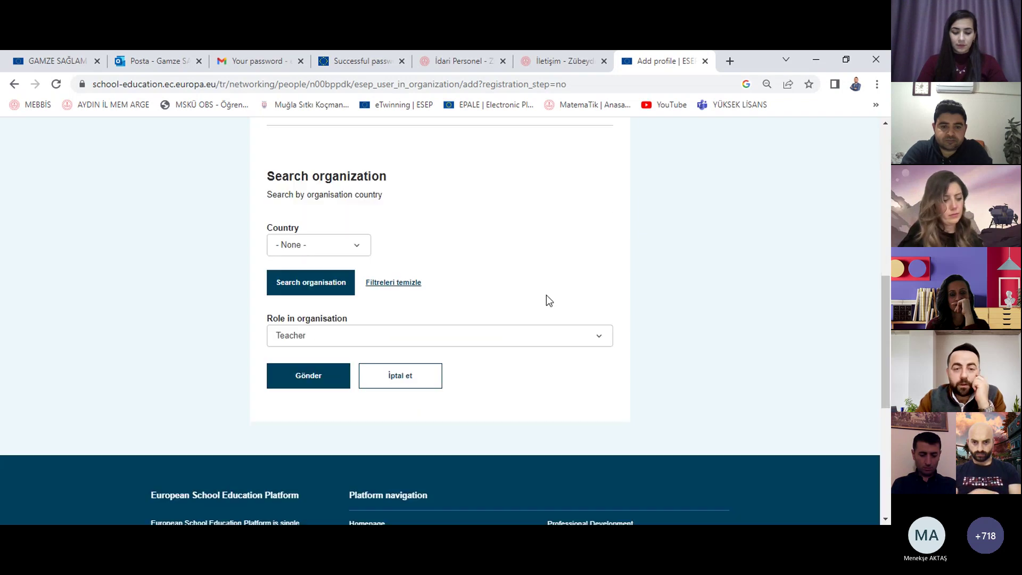
Step: Choose Turkey as the organisation country, search organisations, and translate the page into Turkish
left_click(343, 250)
type("tu")
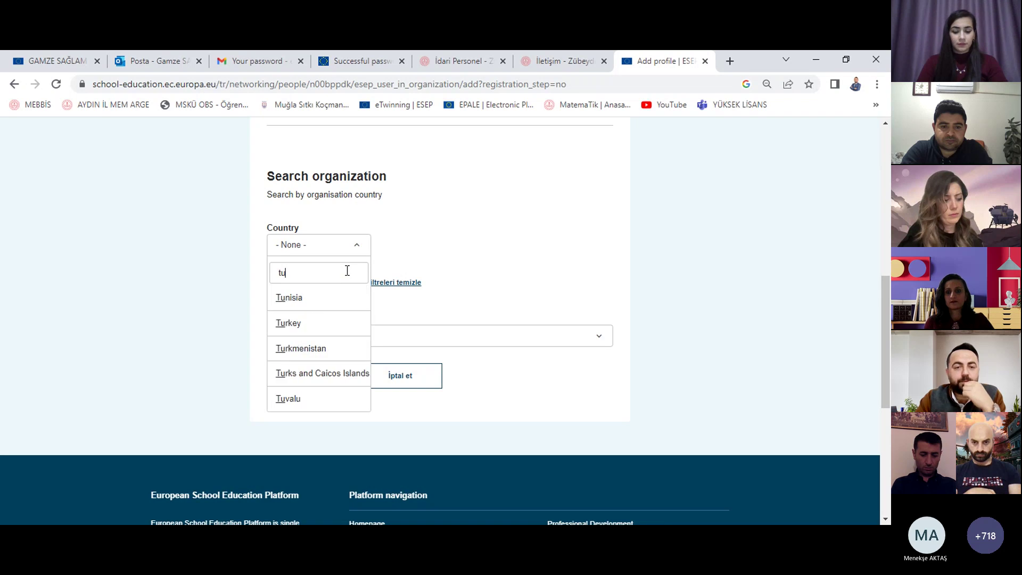
left_click(313, 323)
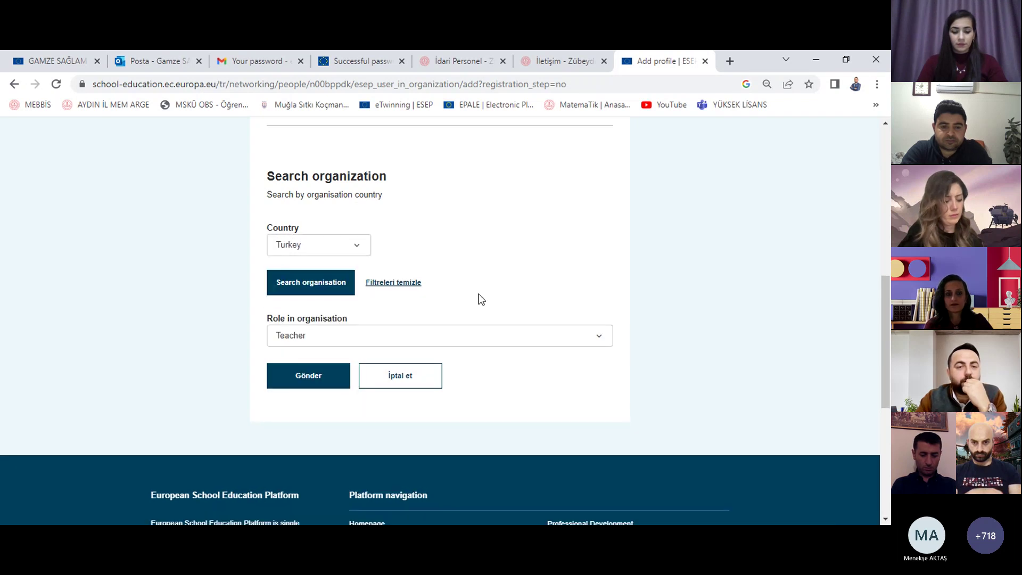
left_click(314, 290)
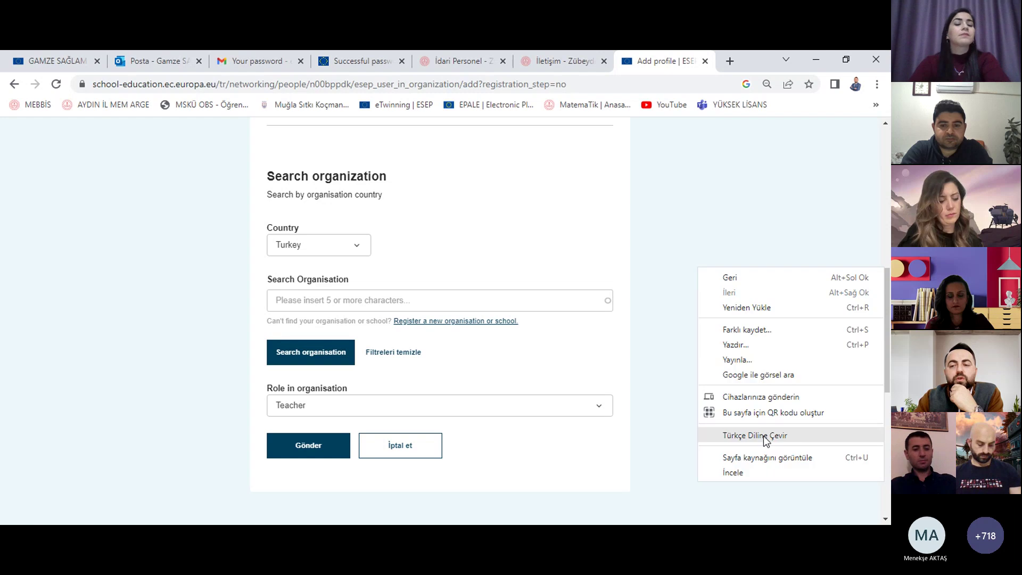
right_click(698, 273)
left_click(764, 440)
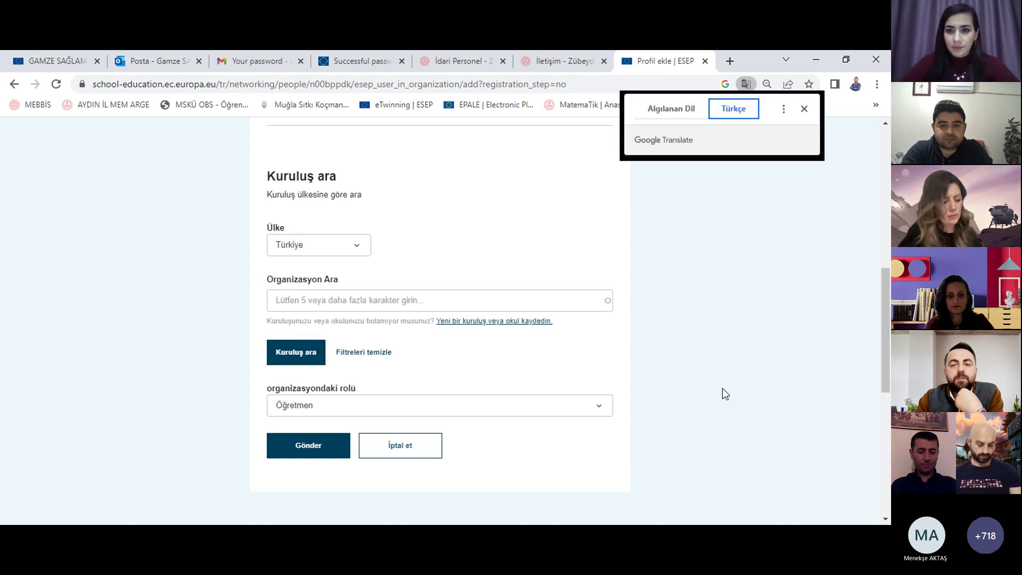
Step: Start registering a new organisation or school and translate the form page into Turkish
left_click(523, 322)
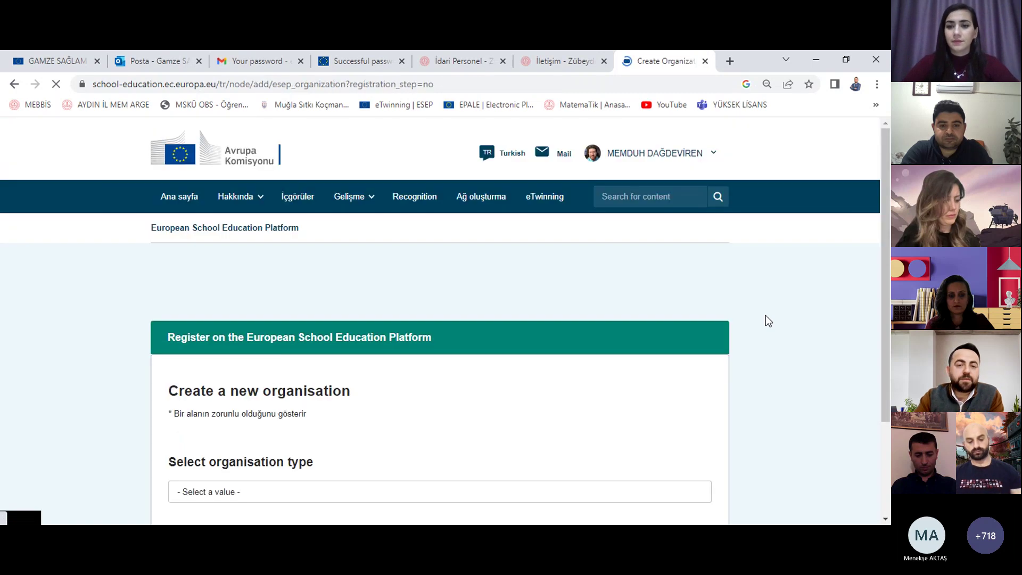
scroll(734, 336, "down", 2)
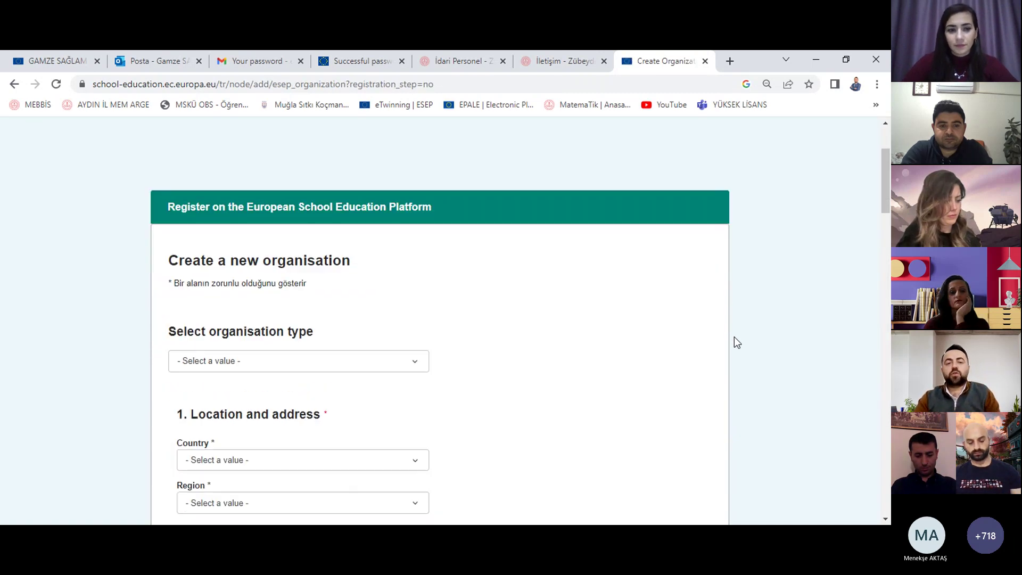
scroll(527, 296, "down", 2)
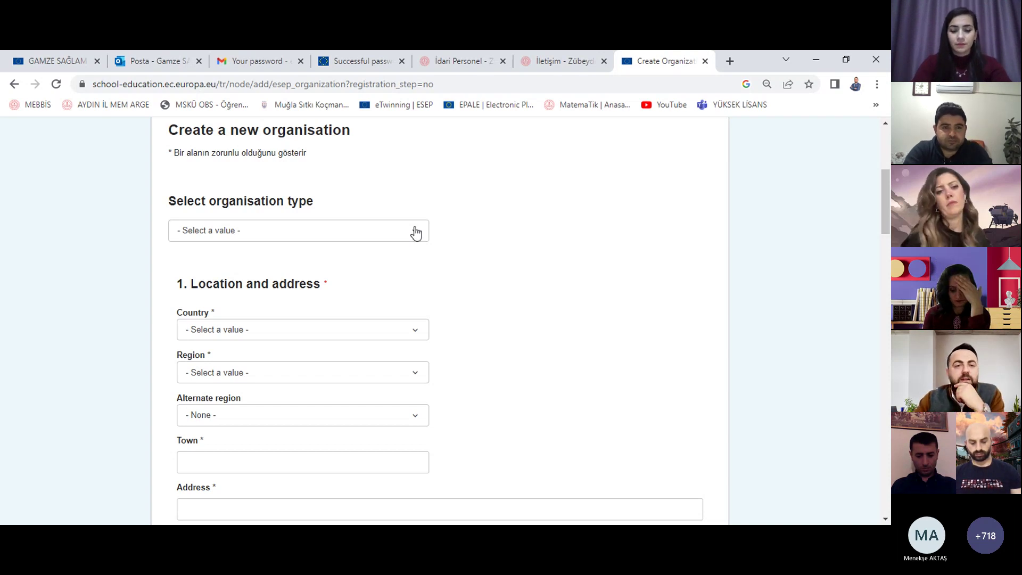
right_click(514, 189)
left_click(601, 356)
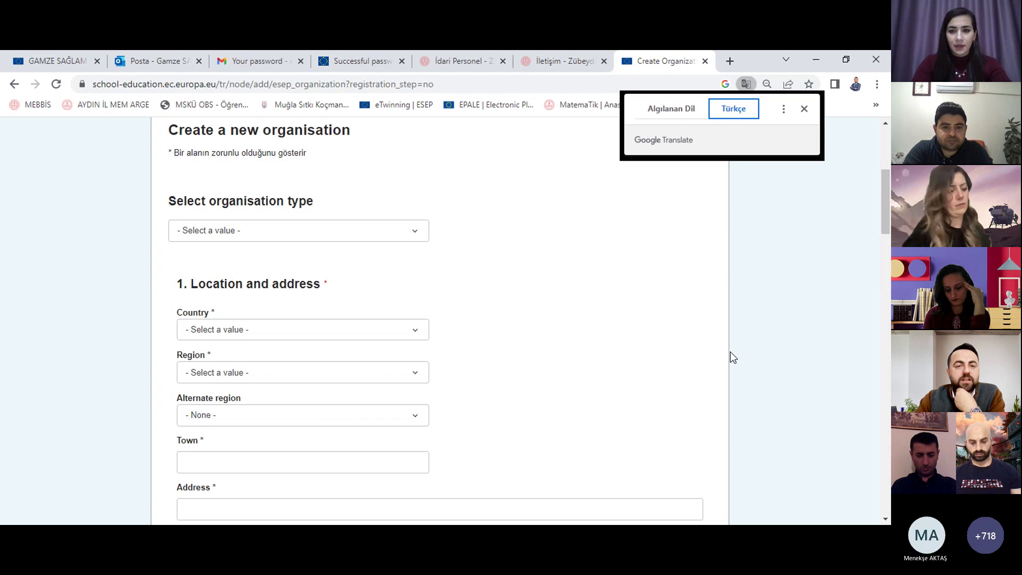
Step: Set the organisation type (Kuruluş türü) to Okul (School)
left_click(383, 235)
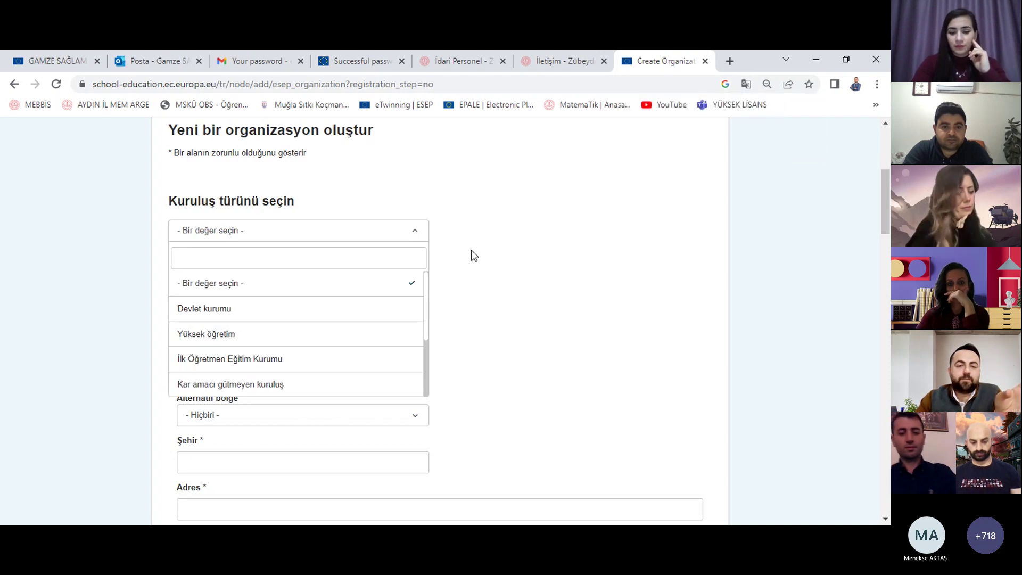
scroll(394, 282, "down", 2)
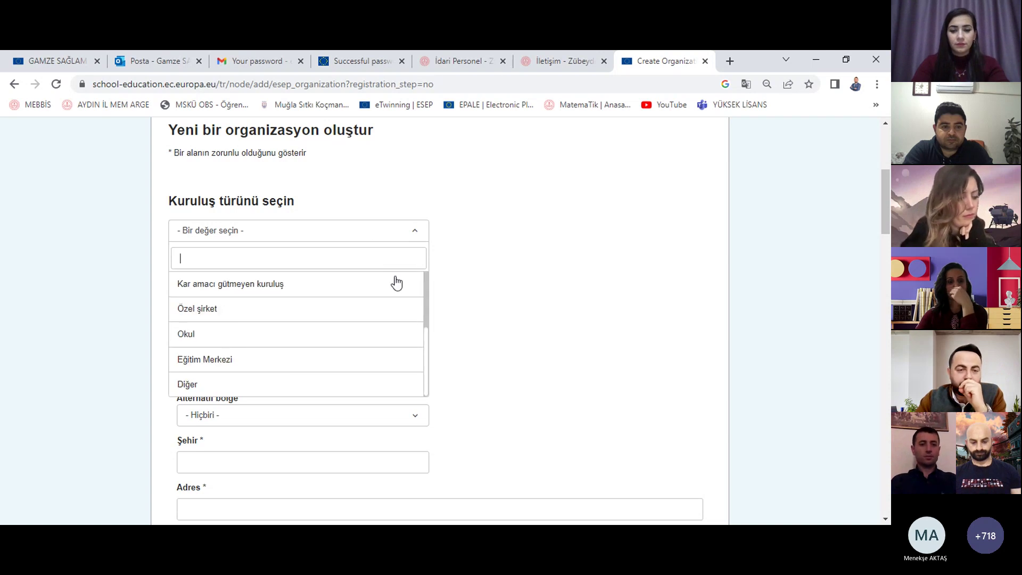
scroll(396, 282, "up", 2)
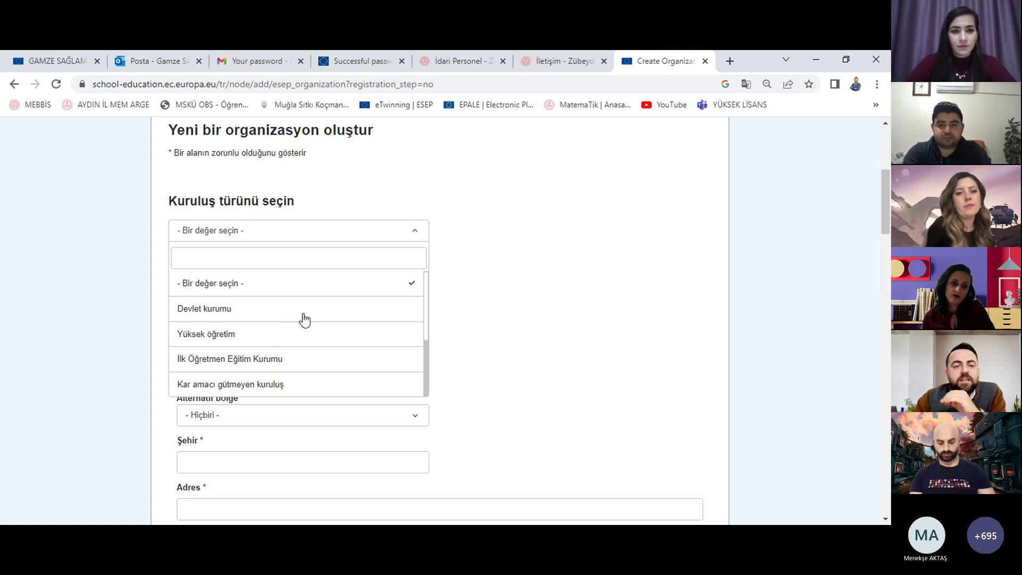
scroll(305, 319, "down", 2)
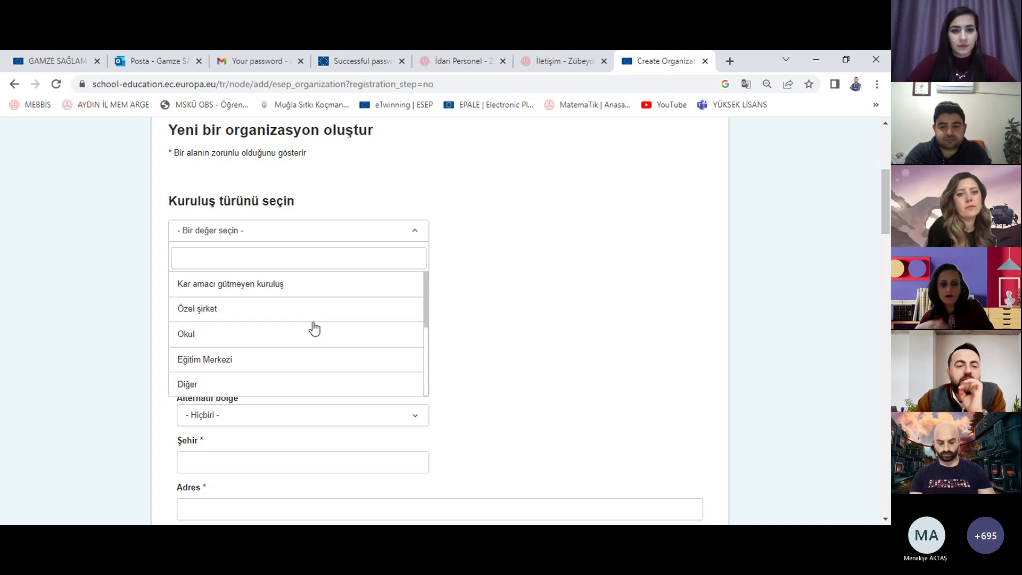
left_click(307, 341)
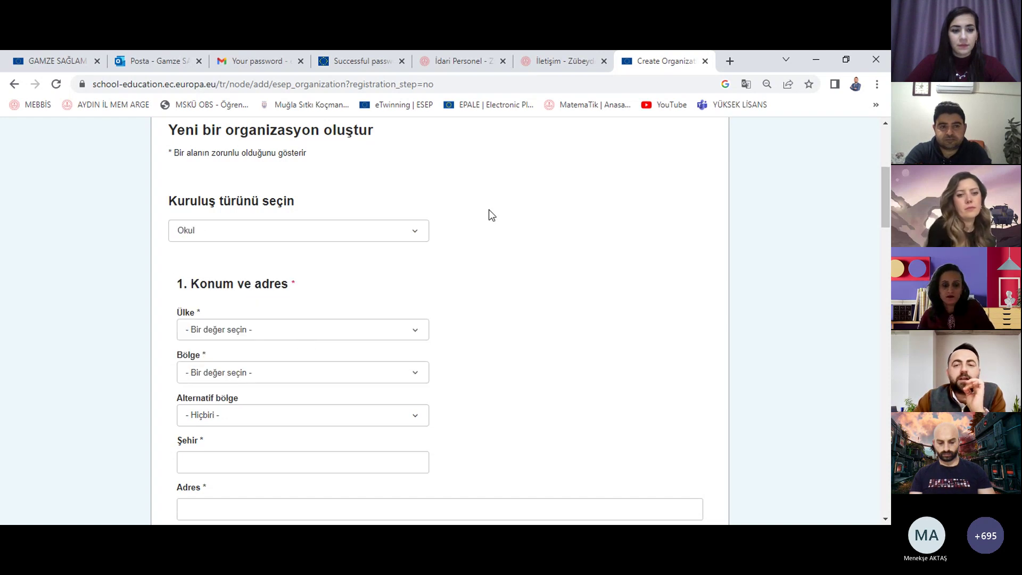
right_click(542, 223)
left_click(598, 391)
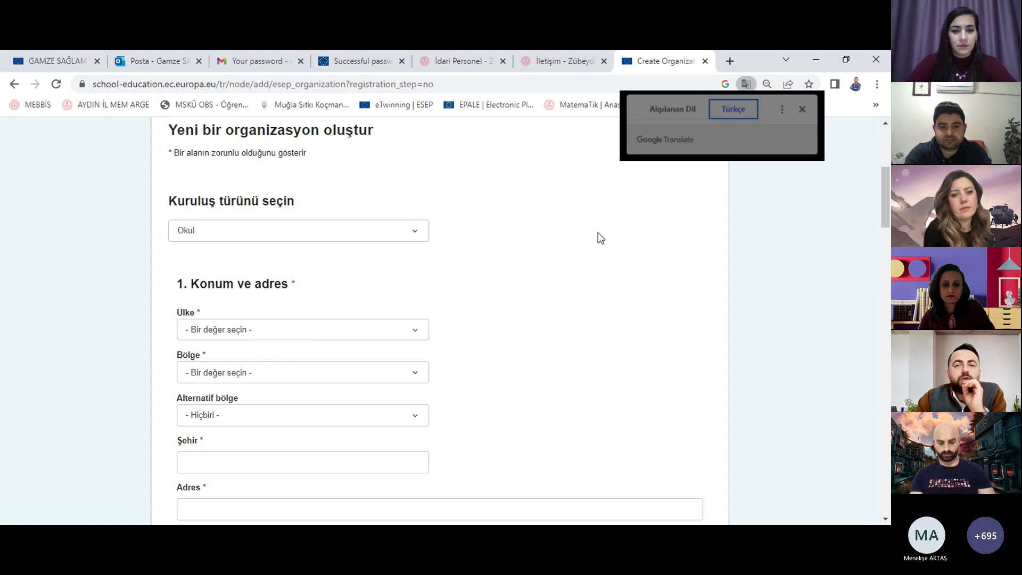
left_click(746, 83)
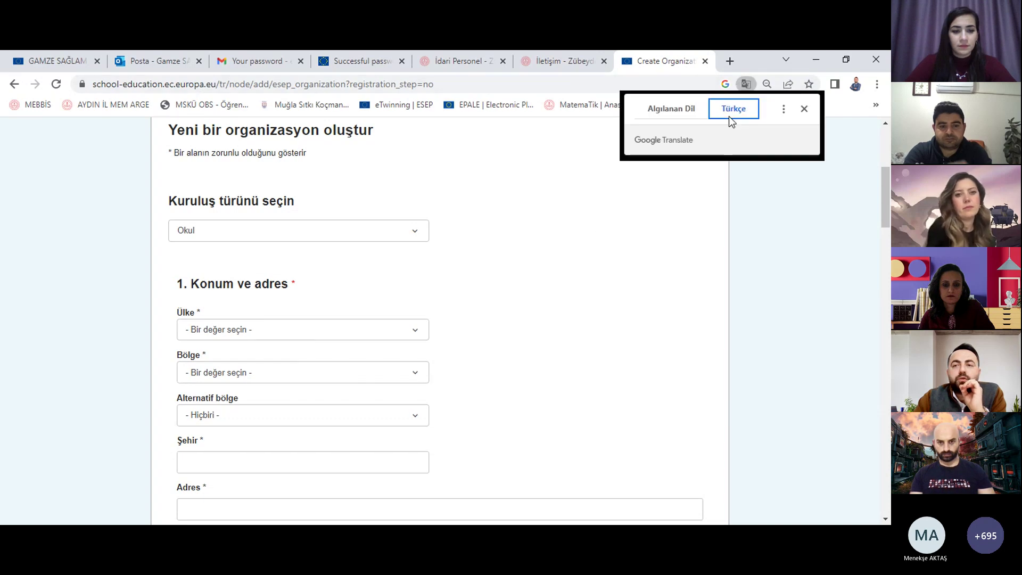
left_click(668, 114)
left_click(624, 247)
left_click(388, 231)
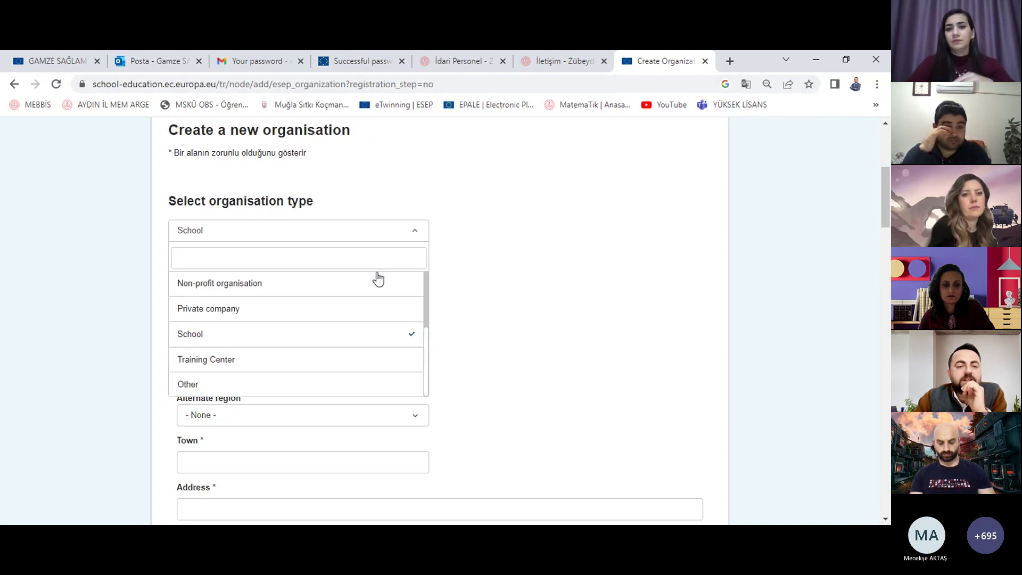
scroll(360, 347, "up", 1)
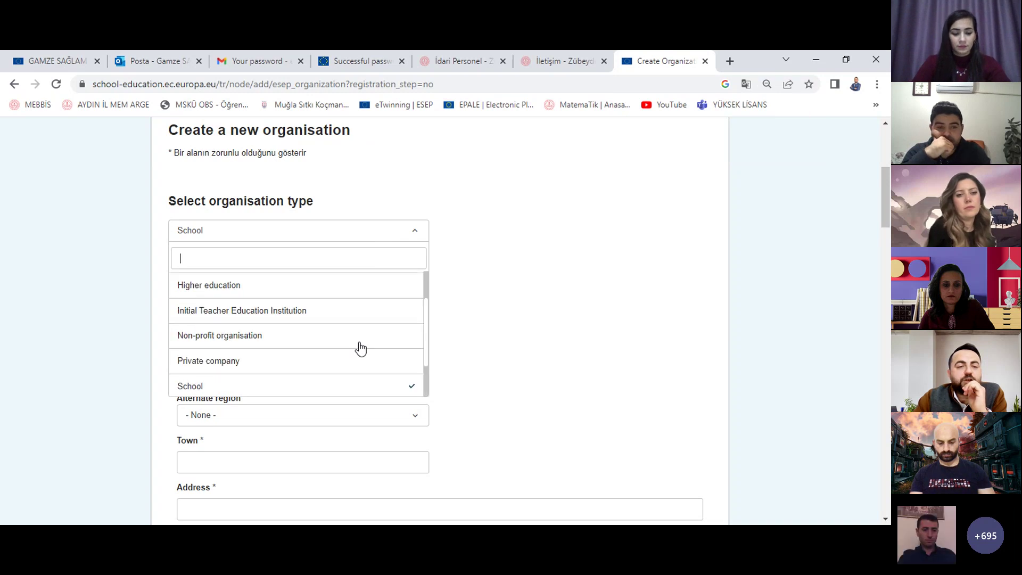
scroll(360, 347, "down", 1)
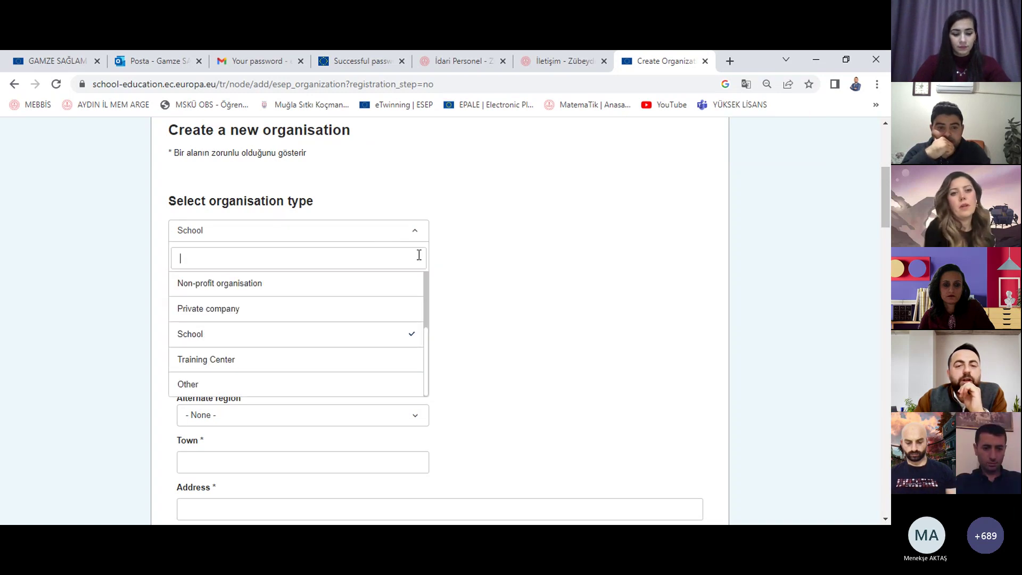
left_click_drag(424, 343, 420, 286)
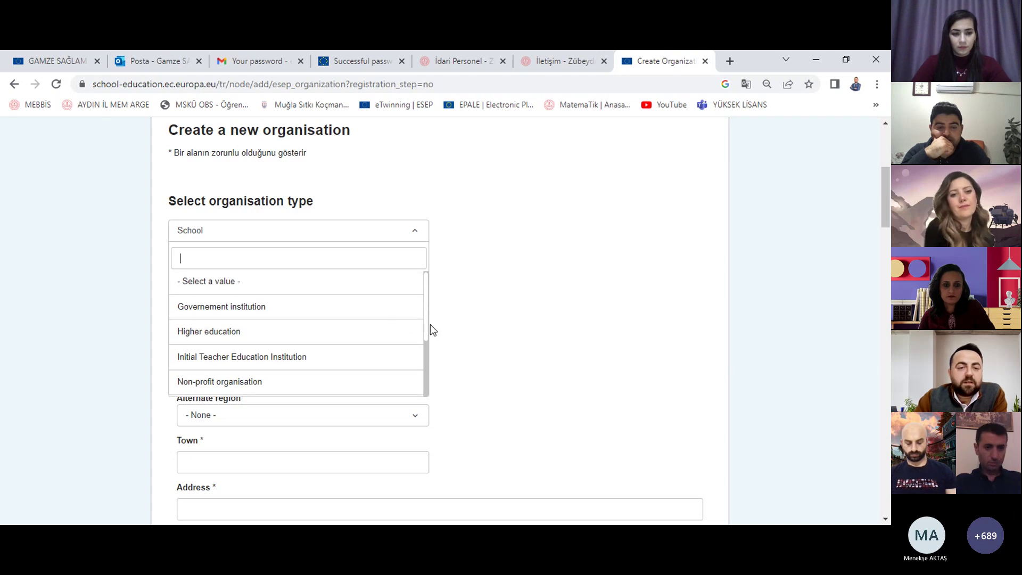
left_click_drag(429, 324, 433, 353)
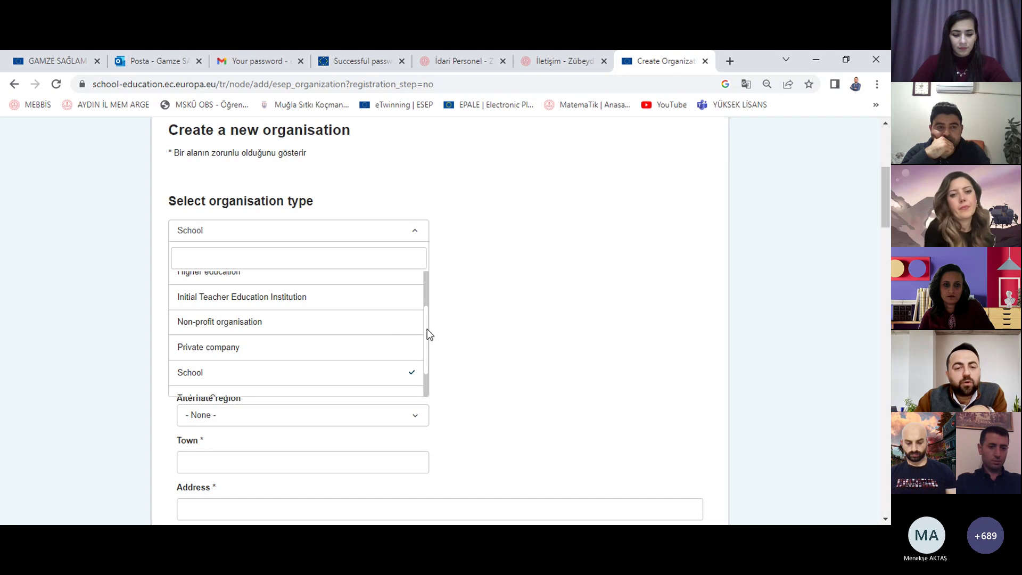
left_click_drag(426, 330, 406, 353)
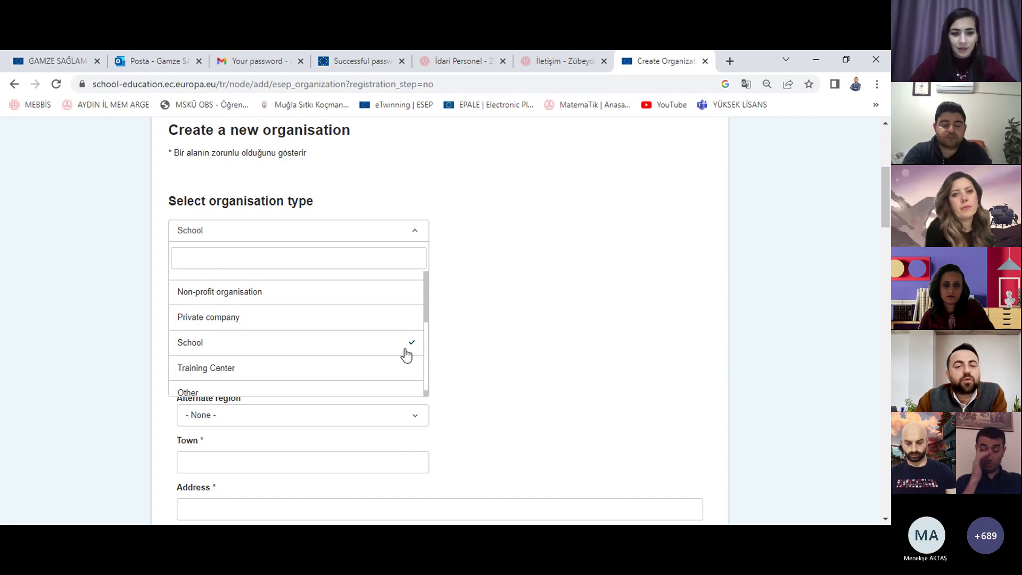
left_click(400, 352)
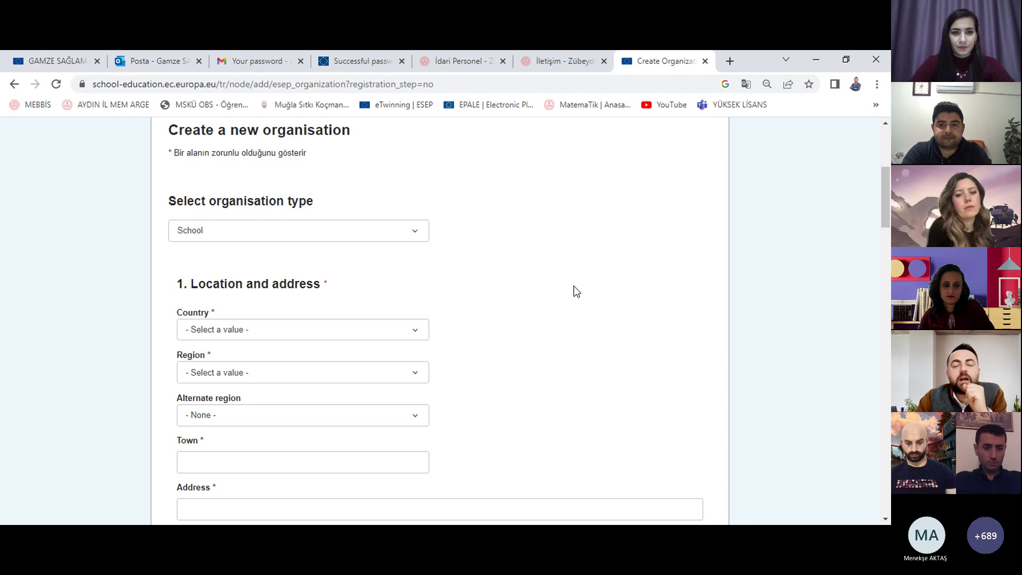
scroll(570, 266, "down", 2)
right_click(554, 217)
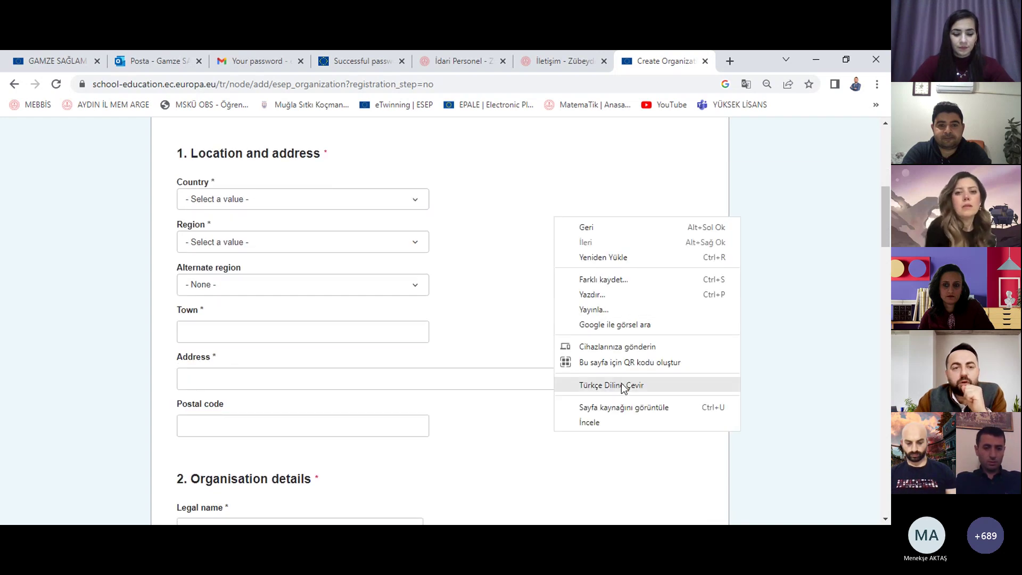
left_click(621, 385)
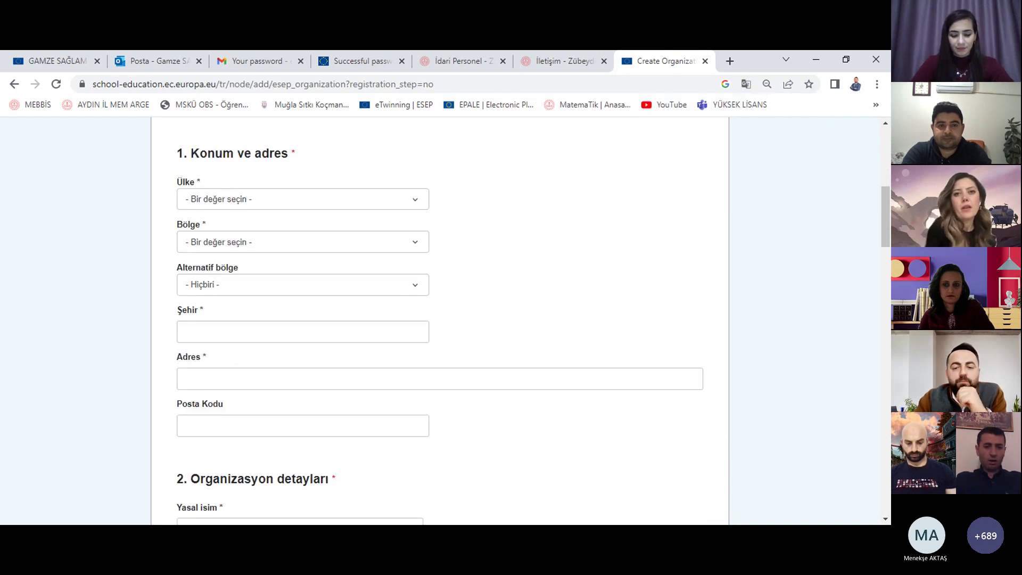
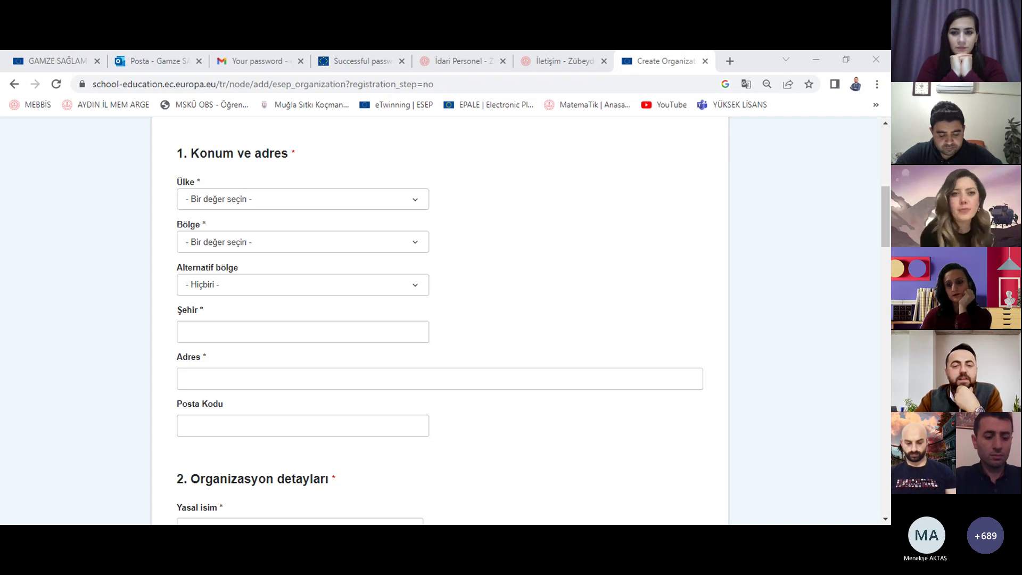
Step: Search the country list for 'tur', then close it without choosing a country
left_click(435, 276)
left_click(371, 207)
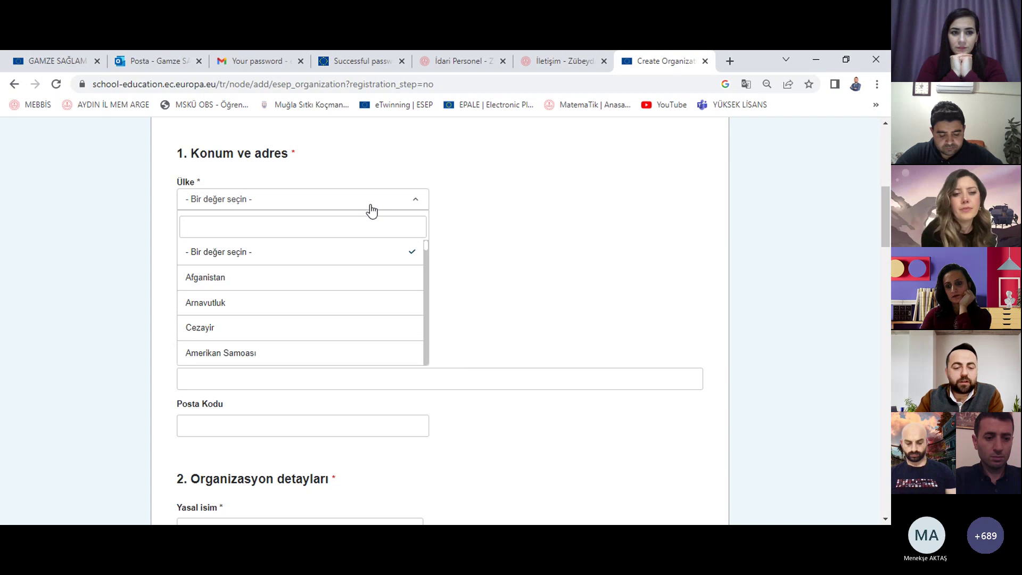
type("tur")
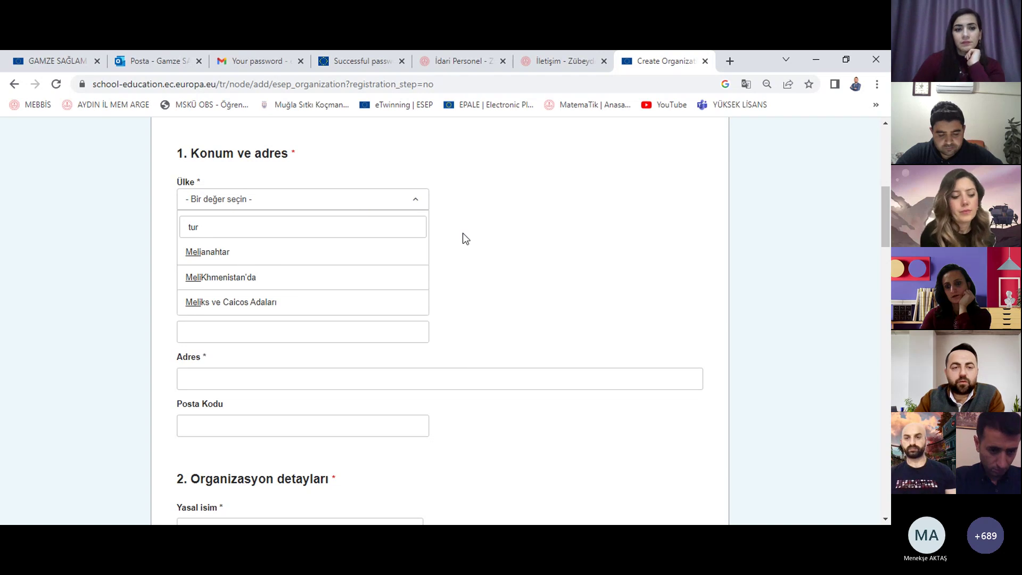
left_click(480, 235)
Step: Translate the form into Turkish, then switch it back to the original English
right_click(530, 224)
left_click(620, 369)
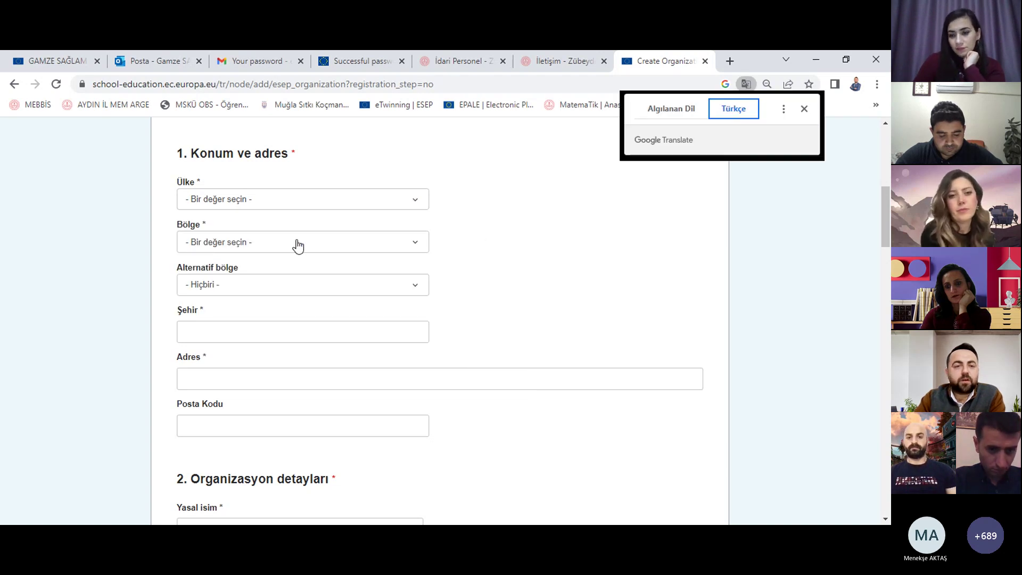
left_click(670, 108)
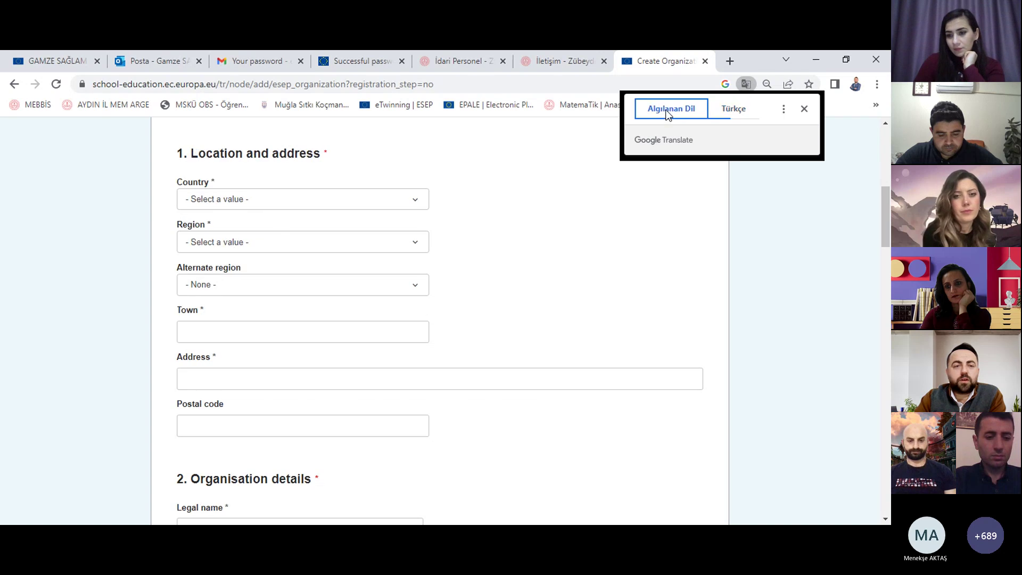
Step: Search the Country list for 'tu' and select Turkey
left_click(241, 201)
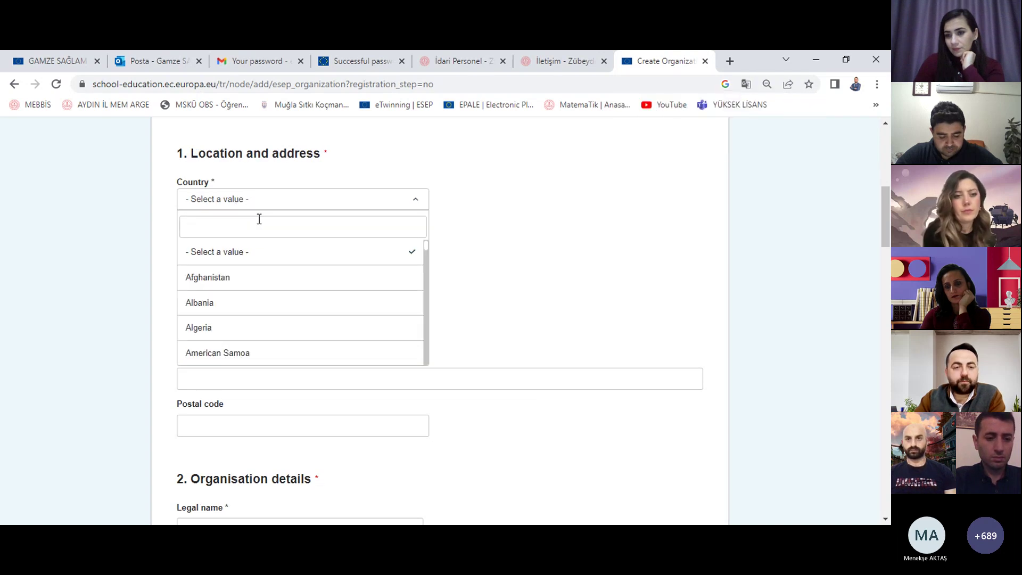
type("tu")
left_click(242, 277)
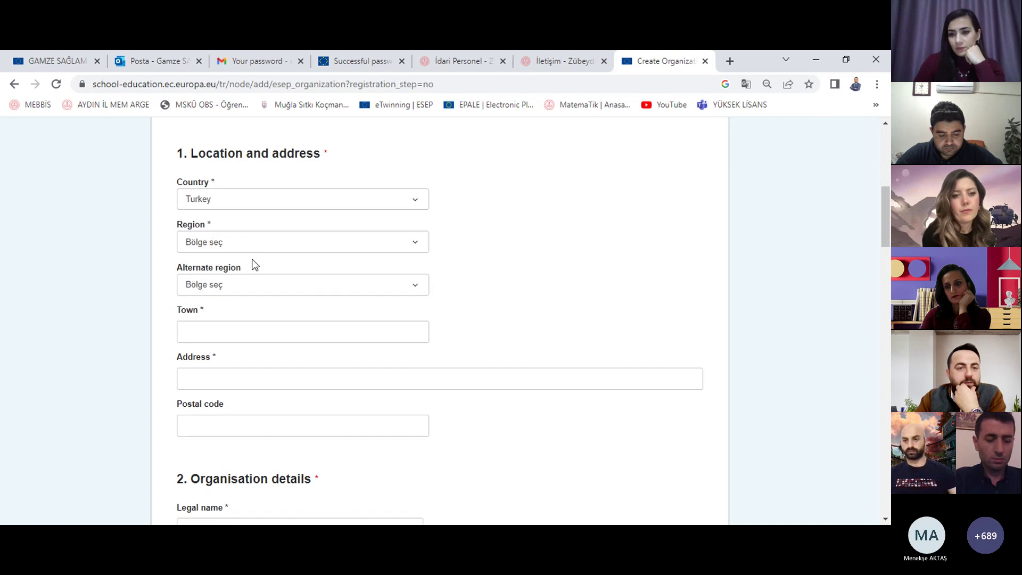
Step: Set Region to AYDIN and leave Alternate region empty
left_click(256, 246)
type("ayd")
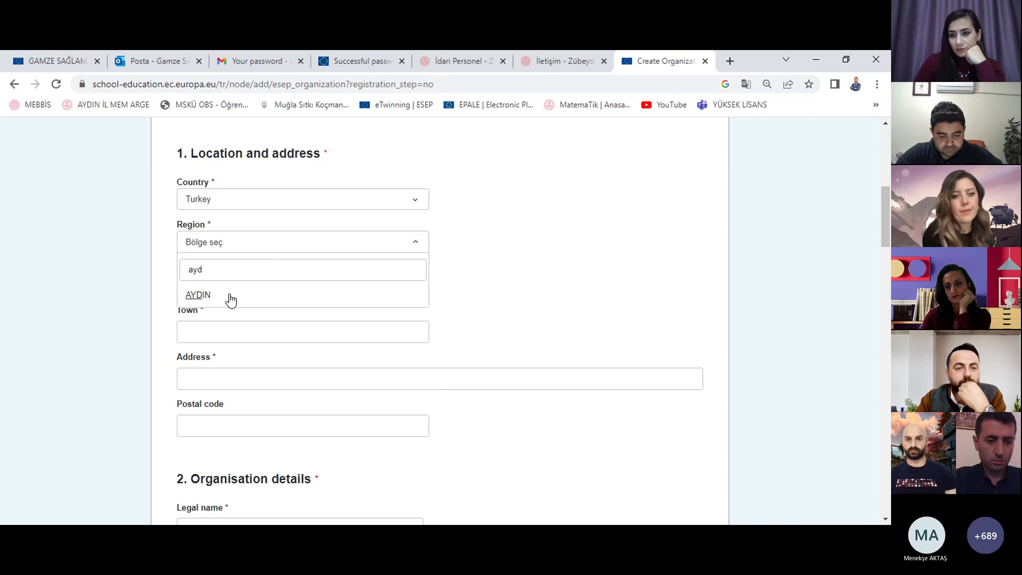
left_click(230, 297)
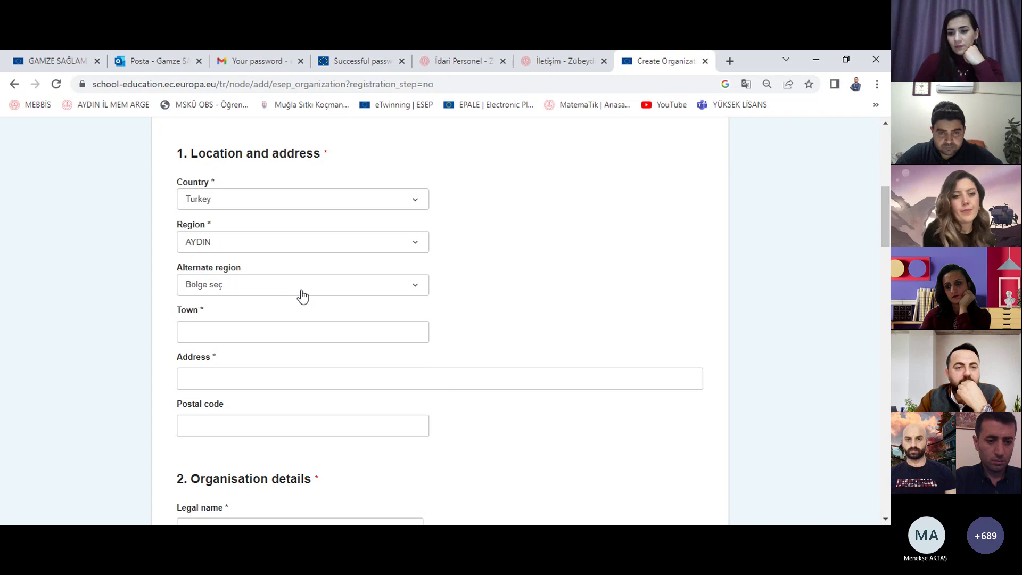
left_click(310, 293)
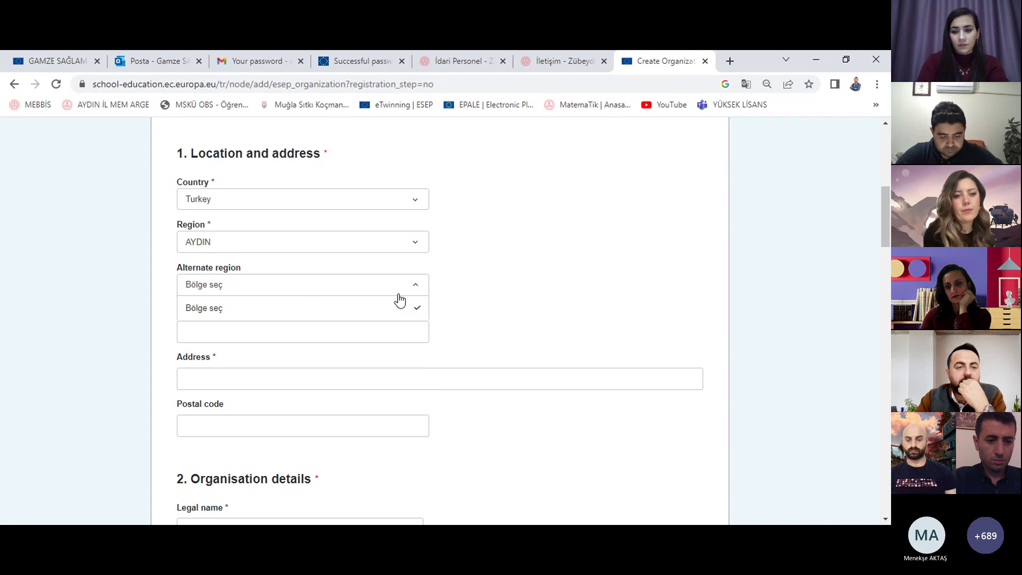
left_click(372, 287)
scroll(533, 296, "down", 3)
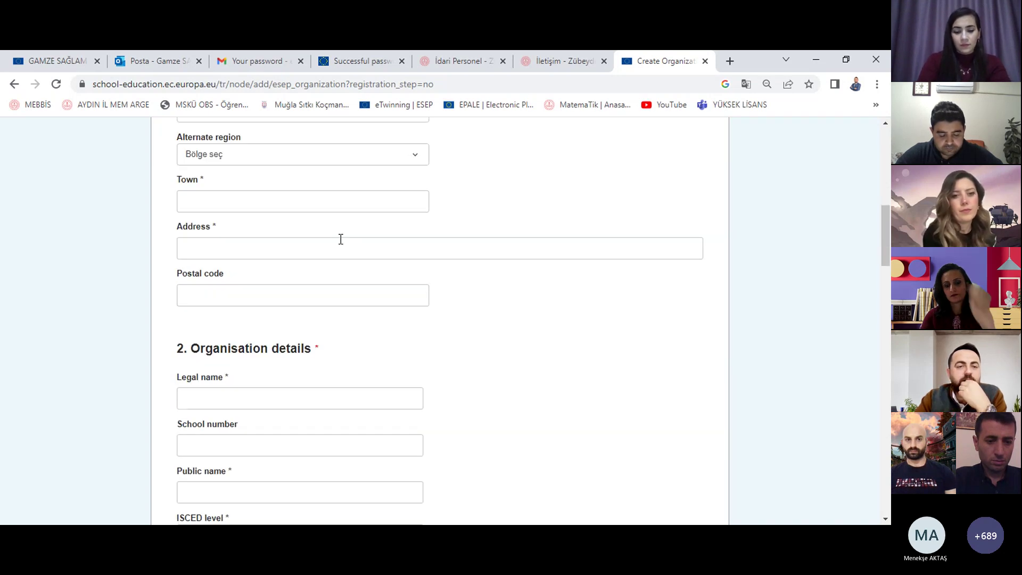
Step: Fill in the school's town, address and postal code
left_click(338, 207)
type("Efe")
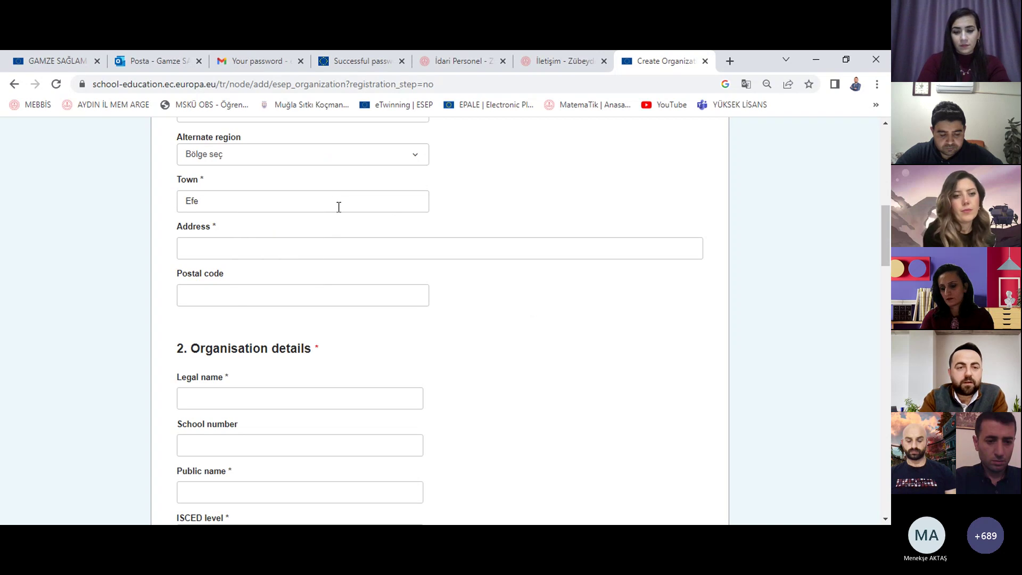
type("ler")
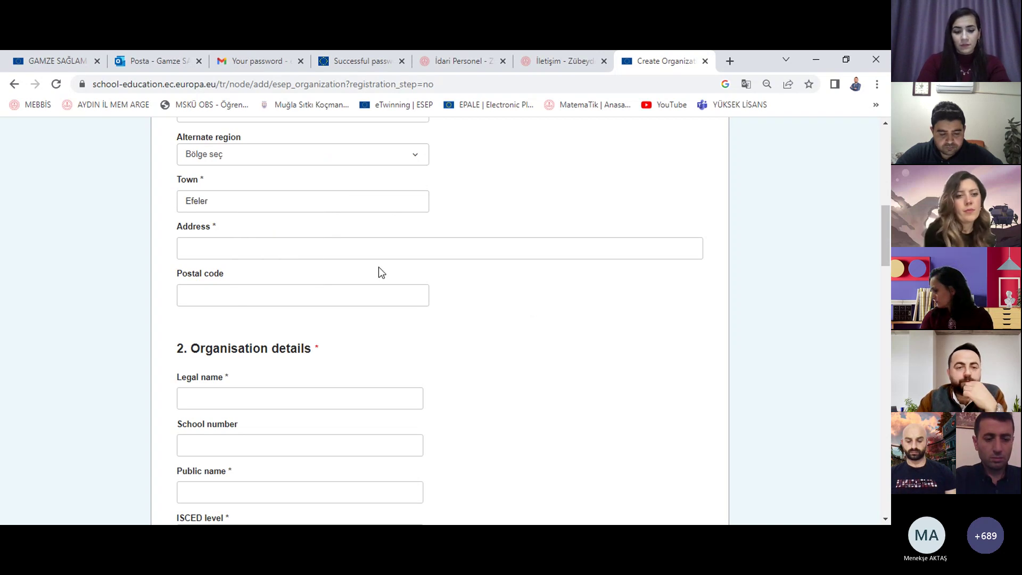
left_click(376, 254)
type("Efeler")
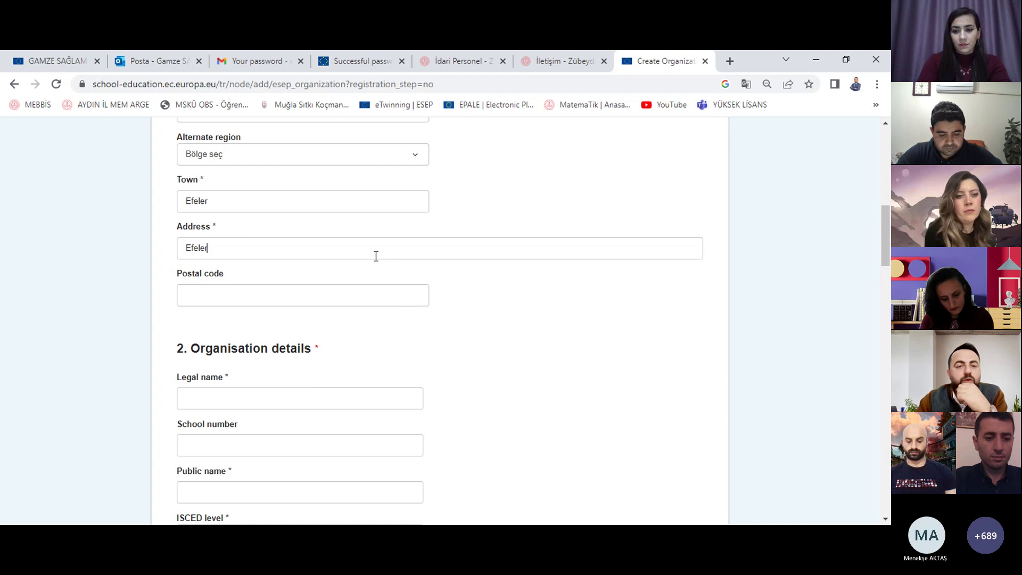
left_click(376, 295)
type("099")
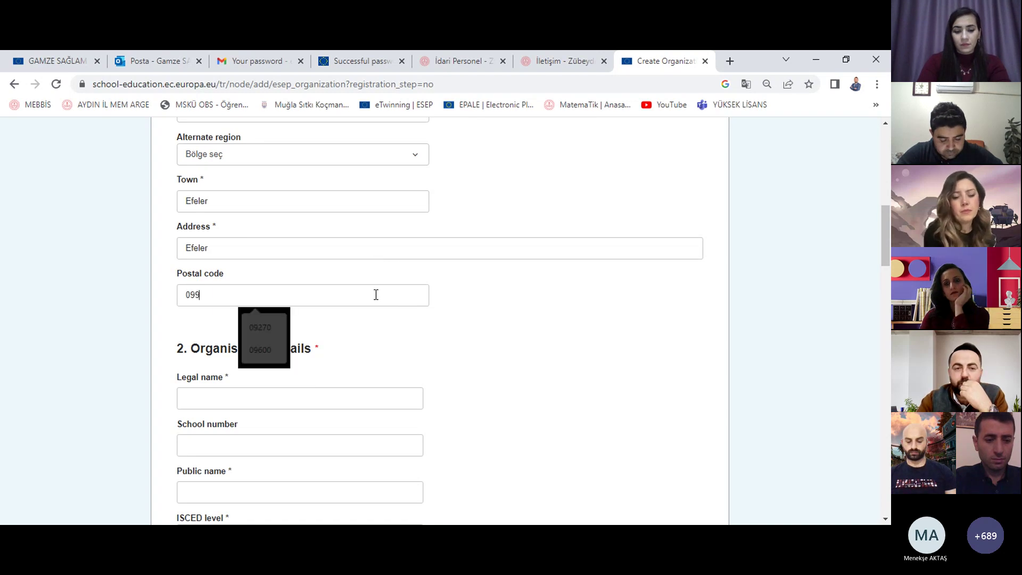
type("000")
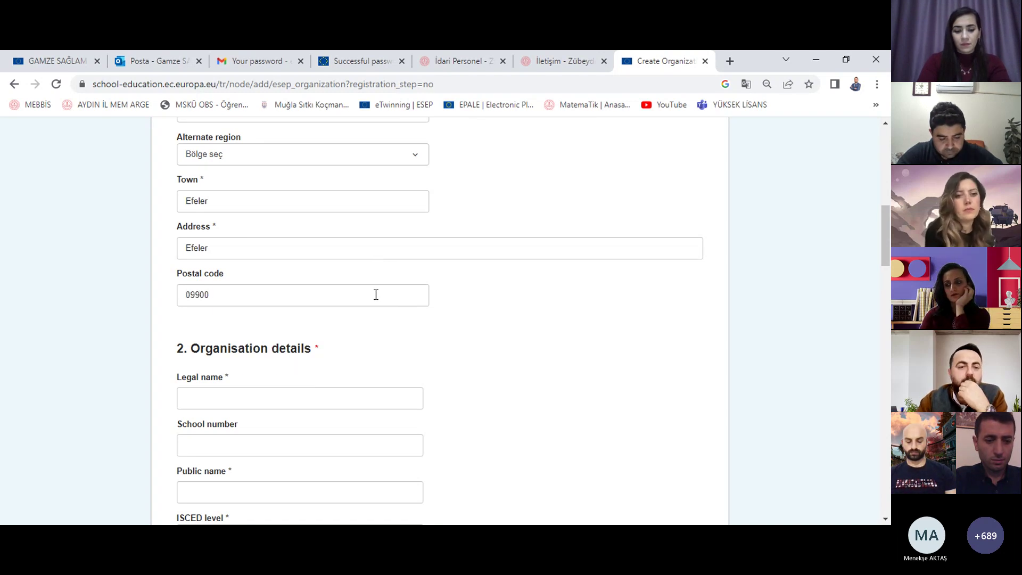
Step: Enter legal name 'Zübeyde Hanım İlkokul' and public name 'Zübeyde Hanım İlkokulu'
scroll(375, 294, "down", 2)
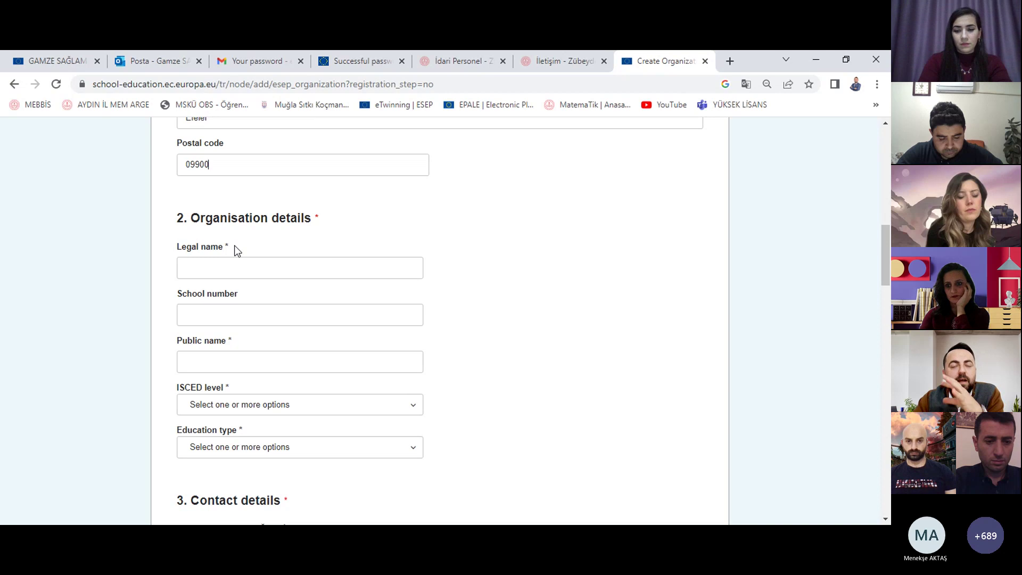
left_click(255, 272)
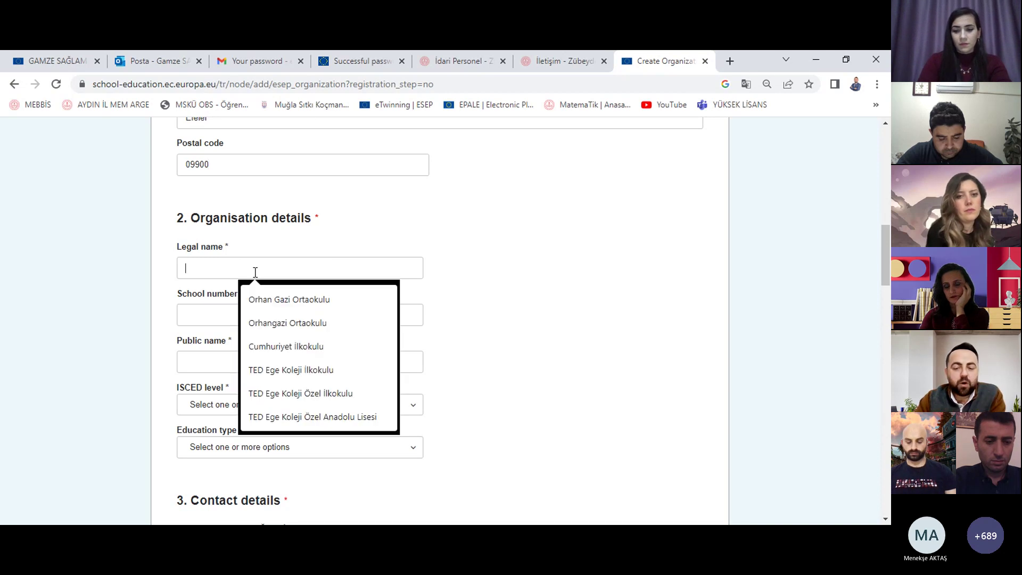
type("Zü")
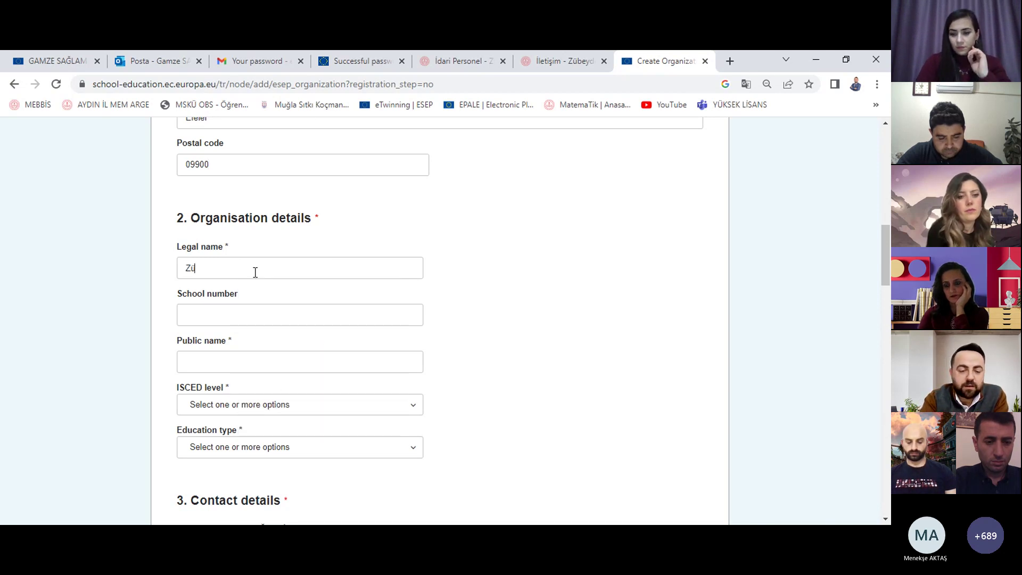
type("beyde Hanım")
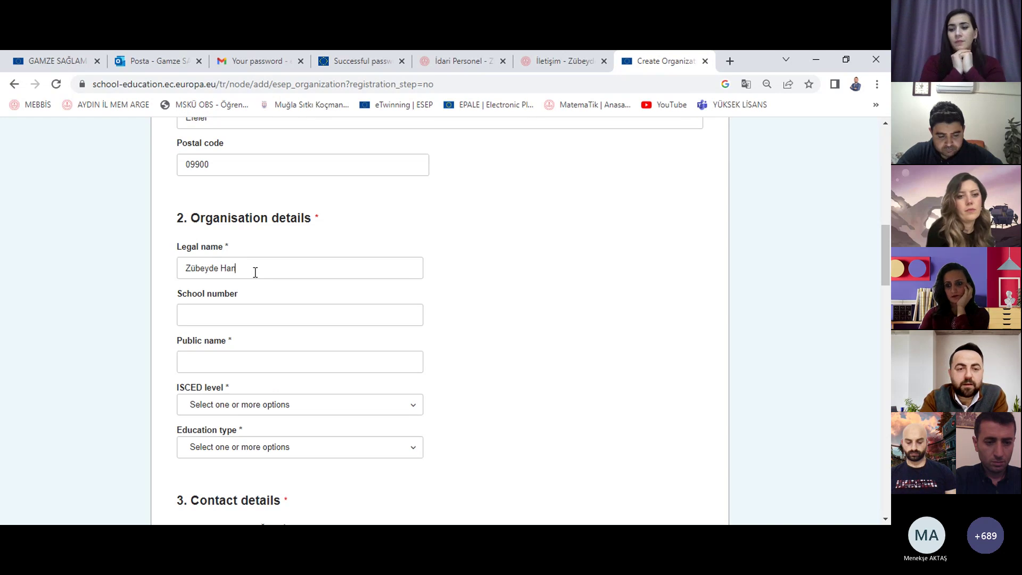
type(" İlkokulu")
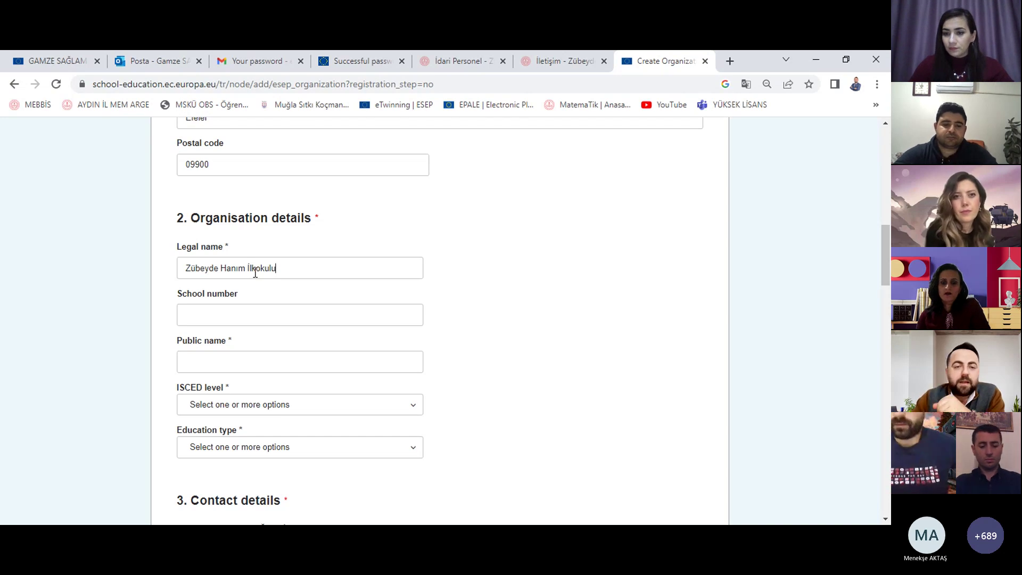
left_click(286, 309)
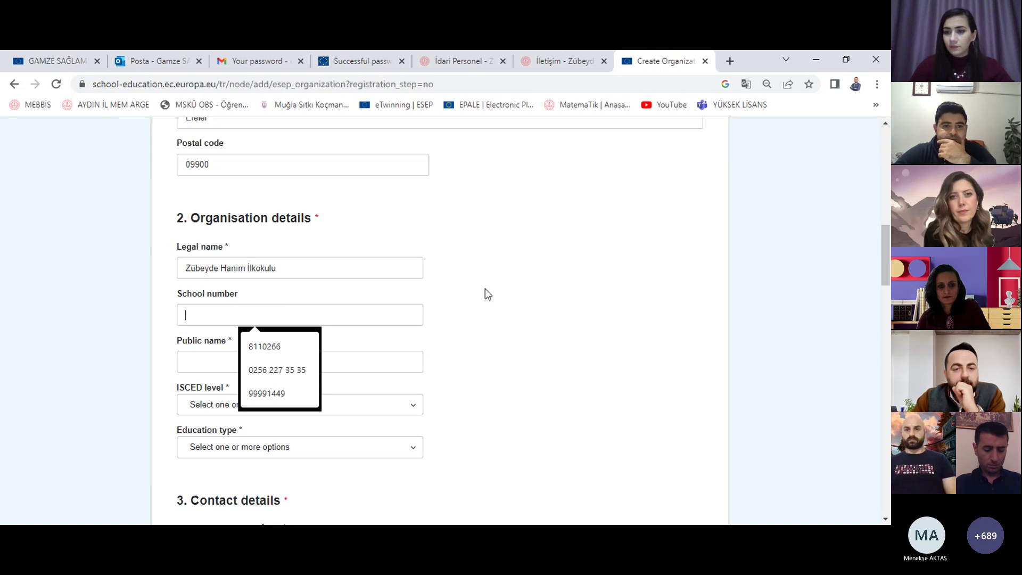
left_click(314, 315)
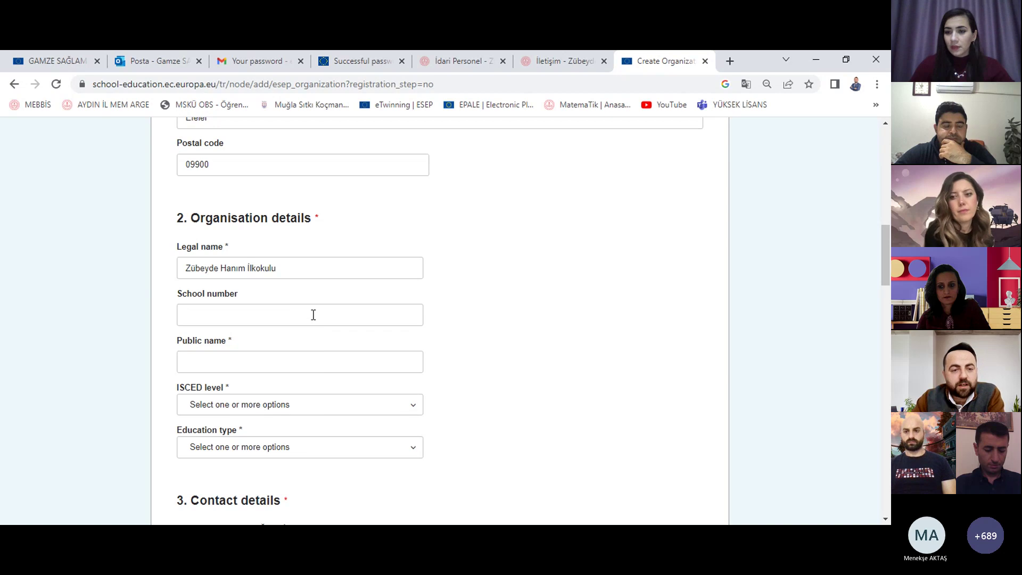
left_click(309, 360)
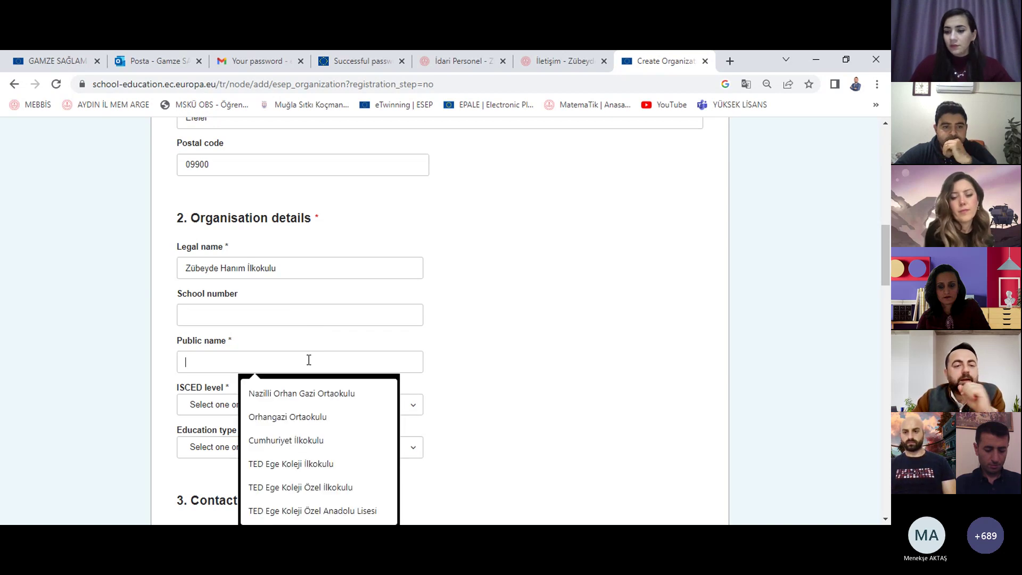
type("Züb")
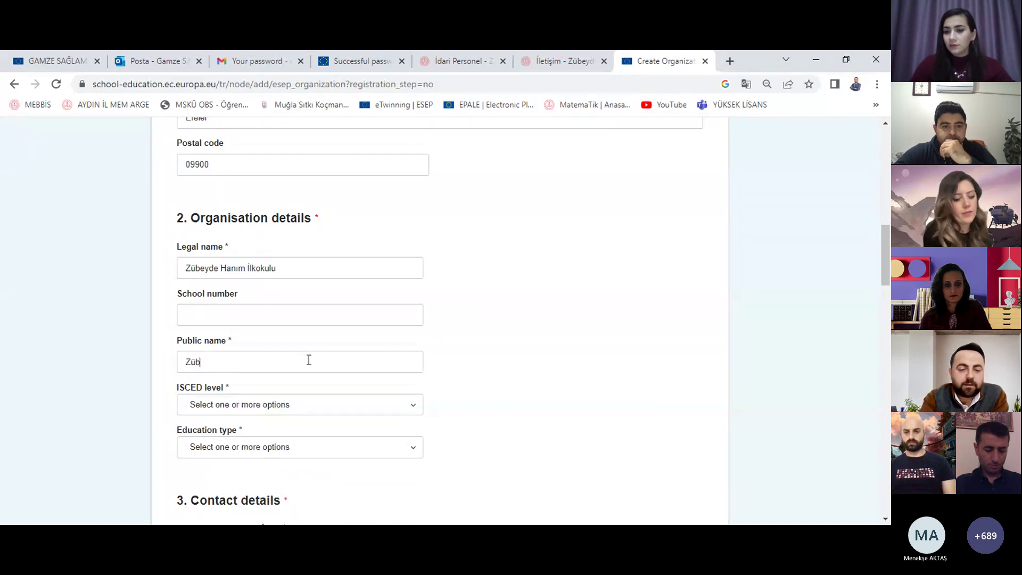
type("eyde Ha")
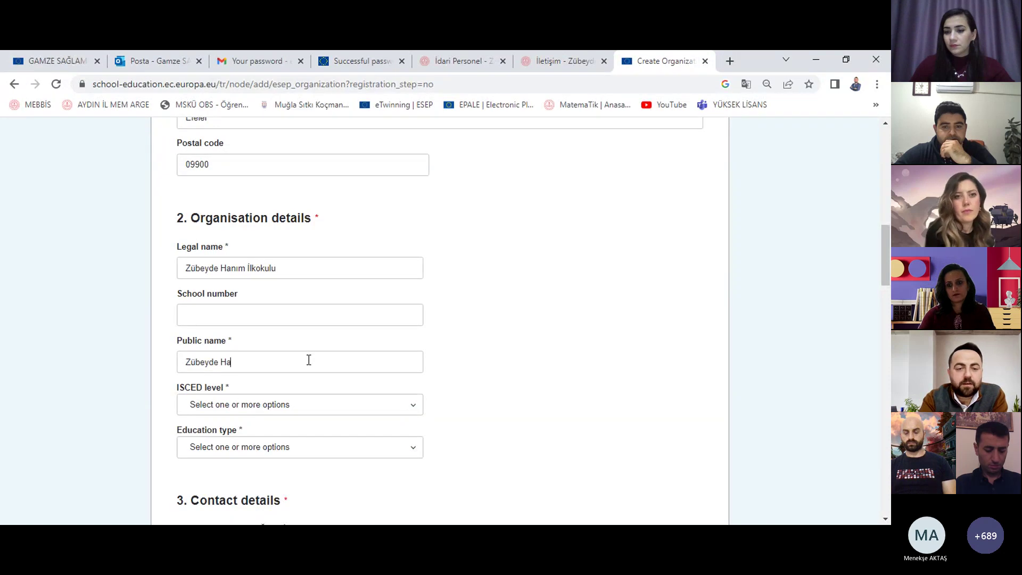
type("nım İlkokulu")
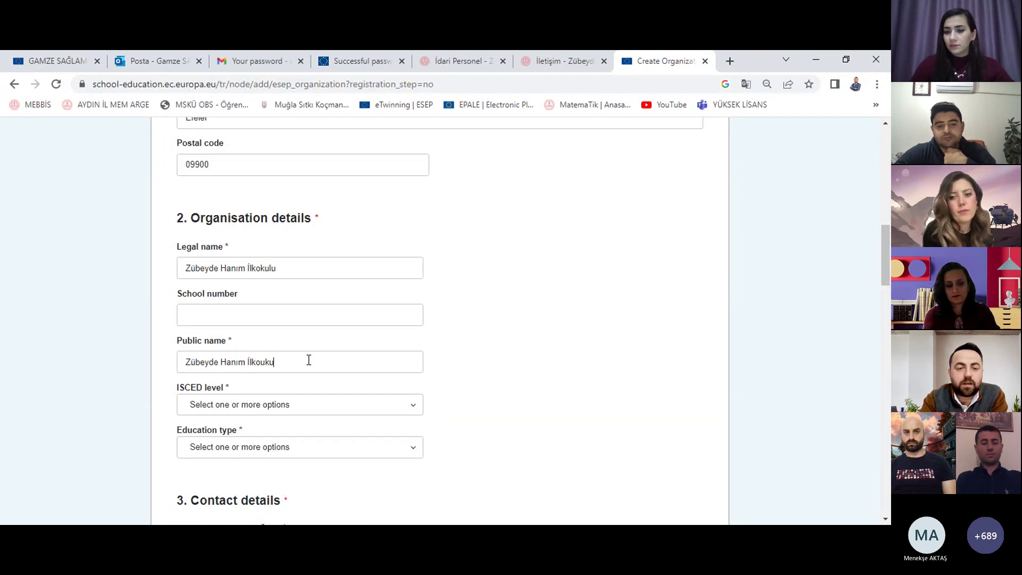
key("BackSpace")
key("BackSpace")
key("BackSpace")
key("BackSpace")
type("kulu")
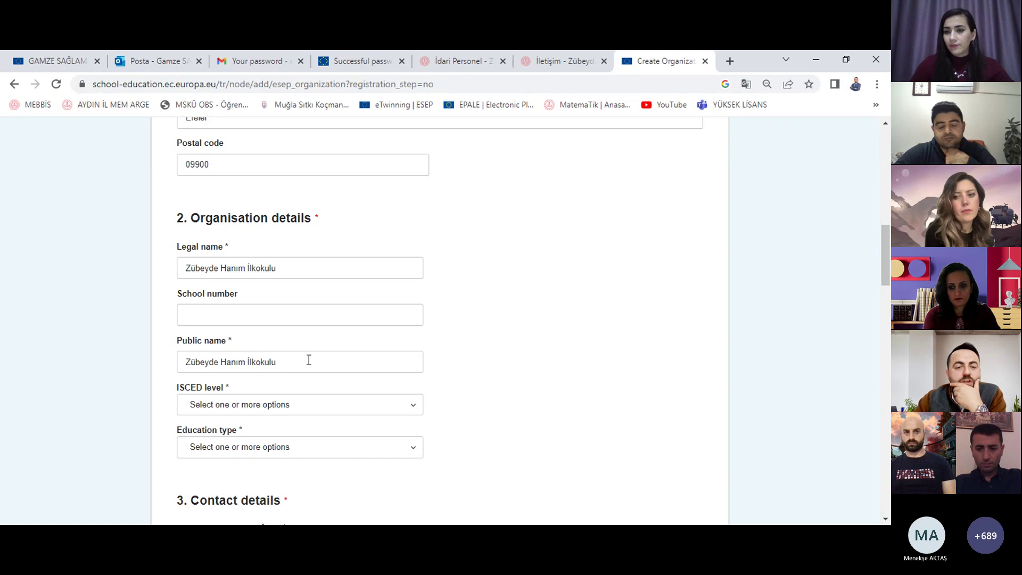
Step: Set ISCED level to Primary education (ISCED 1) and Education type to School Education
scroll(309, 359, "down", 3)
left_click(292, 273)
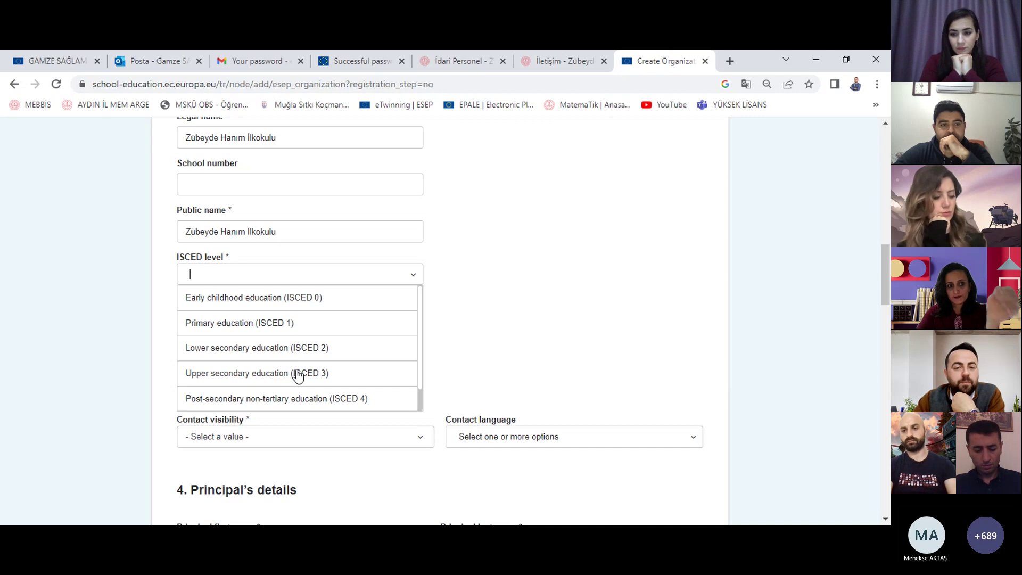
left_click(282, 324)
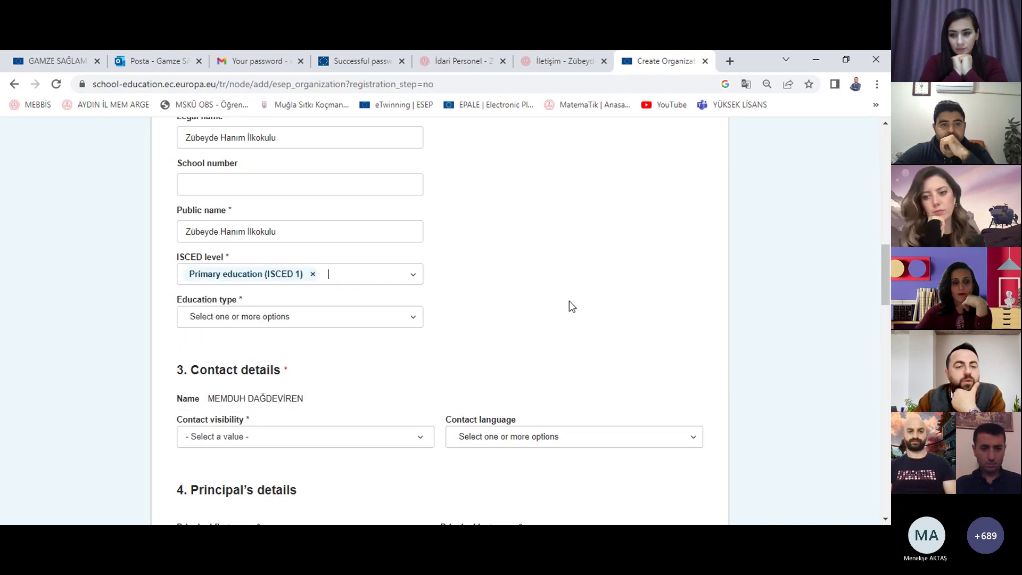
left_click(383, 318)
left_click(288, 360)
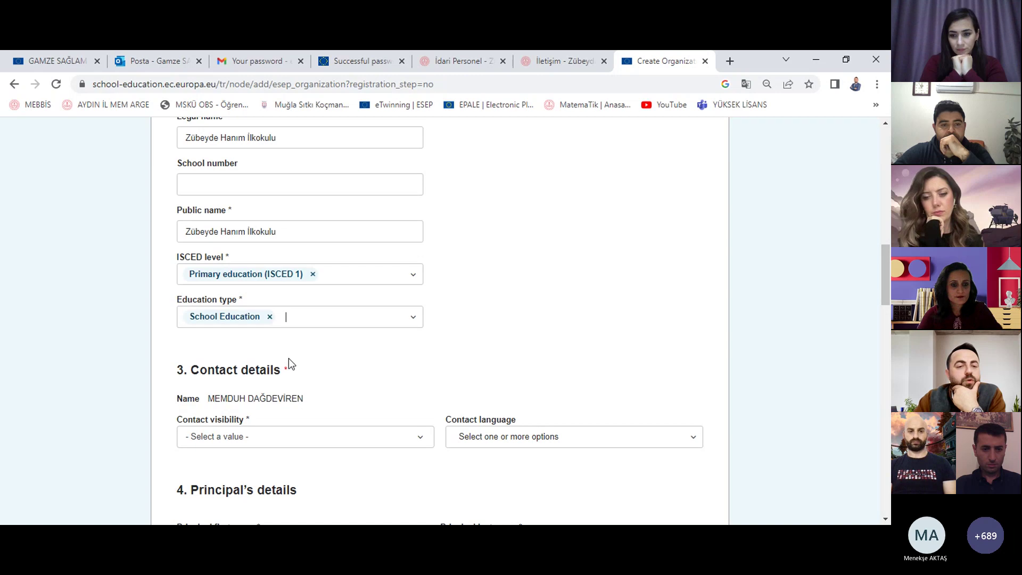
scroll(505, 340, "down", 3)
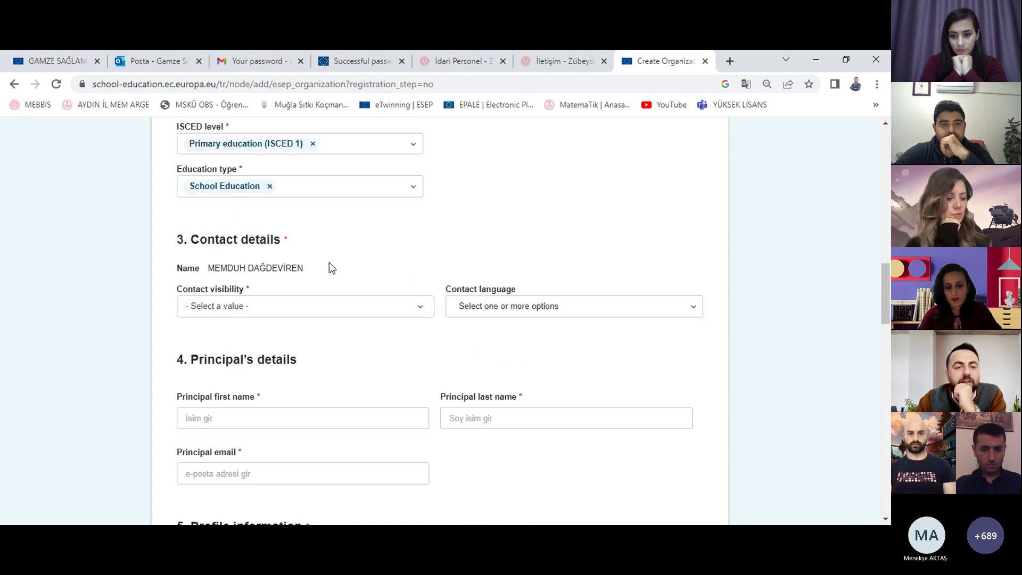
Step: Set Contact visibility to All ESEP registered users and Contact language to Turkish
left_click(310, 314)
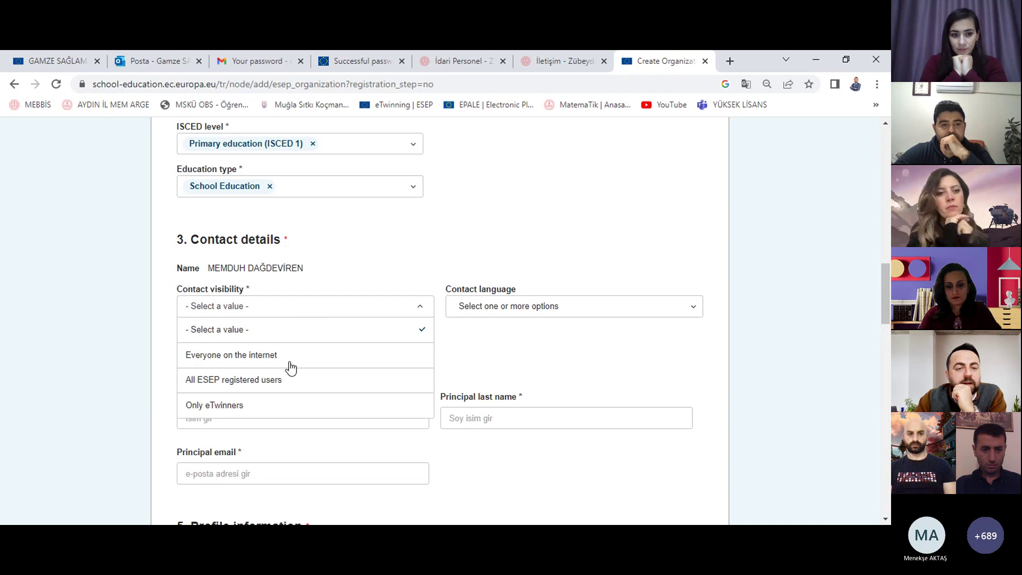
left_click(272, 389)
left_click(581, 310)
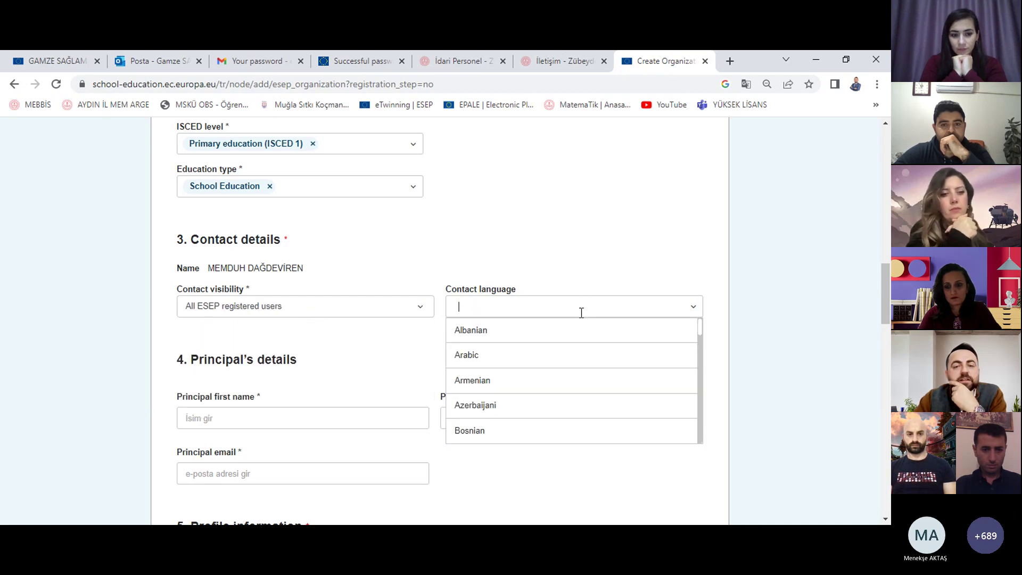
type("tur")
left_click(543, 333)
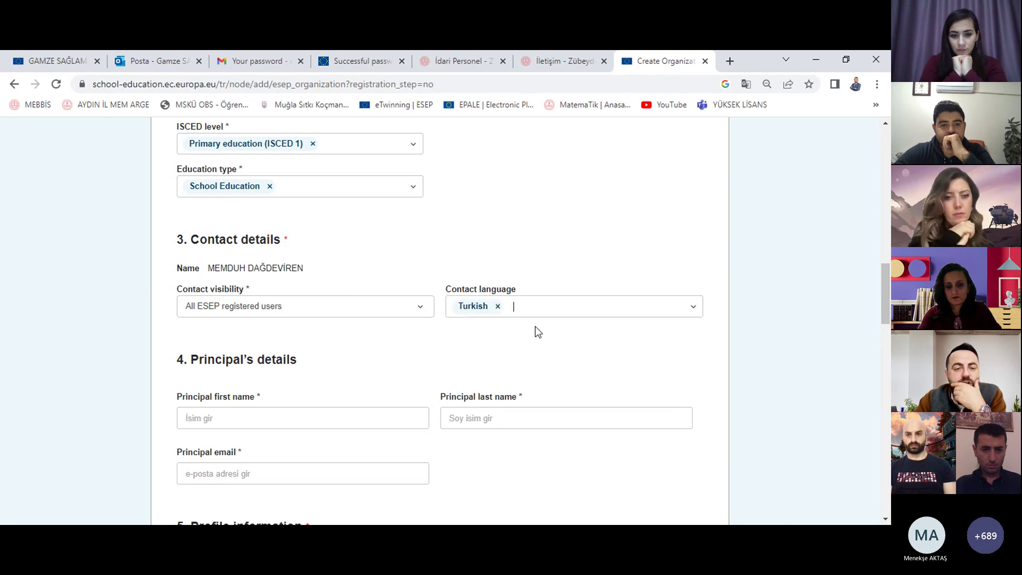
scroll(408, 338, "down", 2)
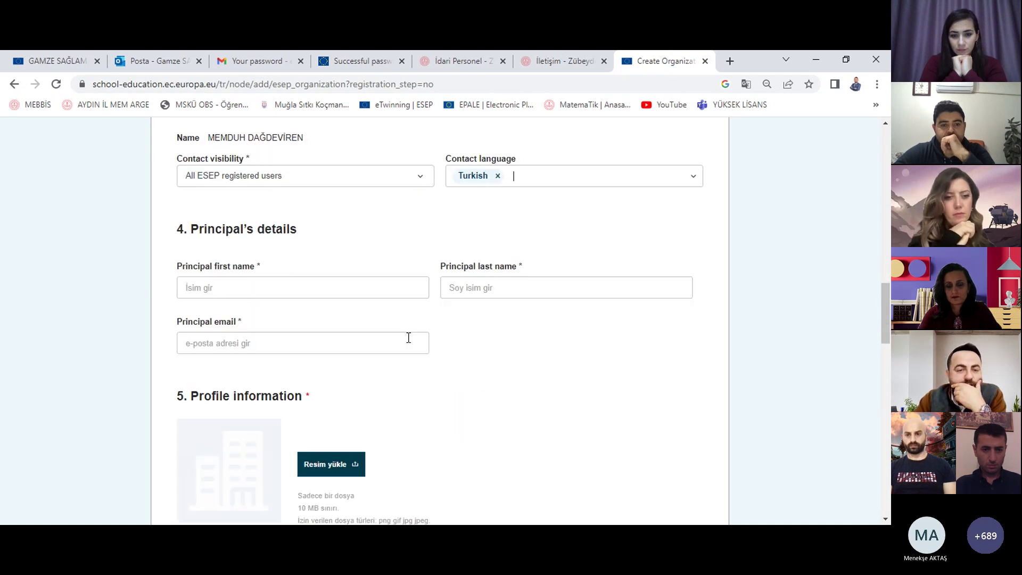
Step: Enter the principal's first name, last name and e-mail address
left_click(339, 281)
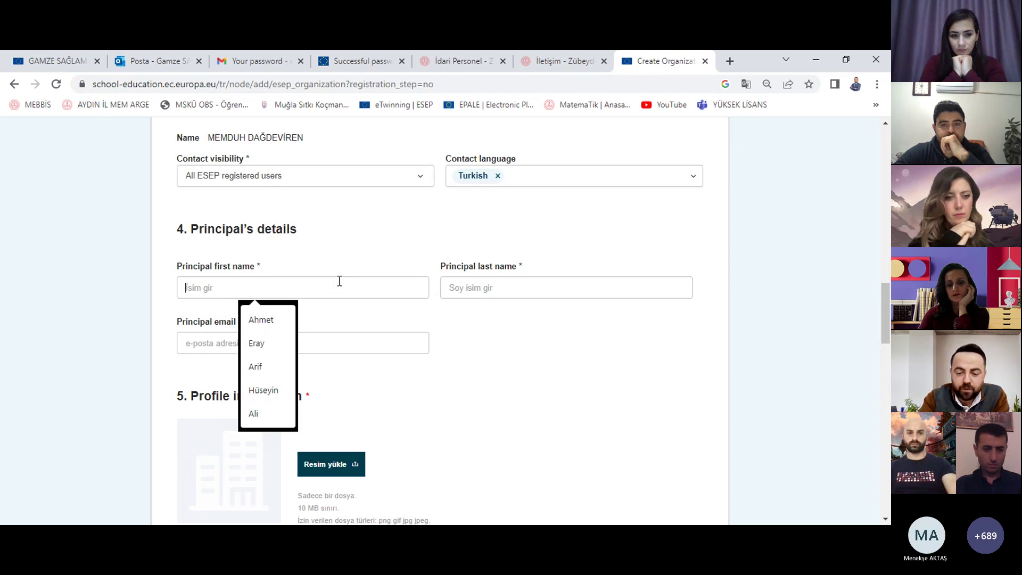
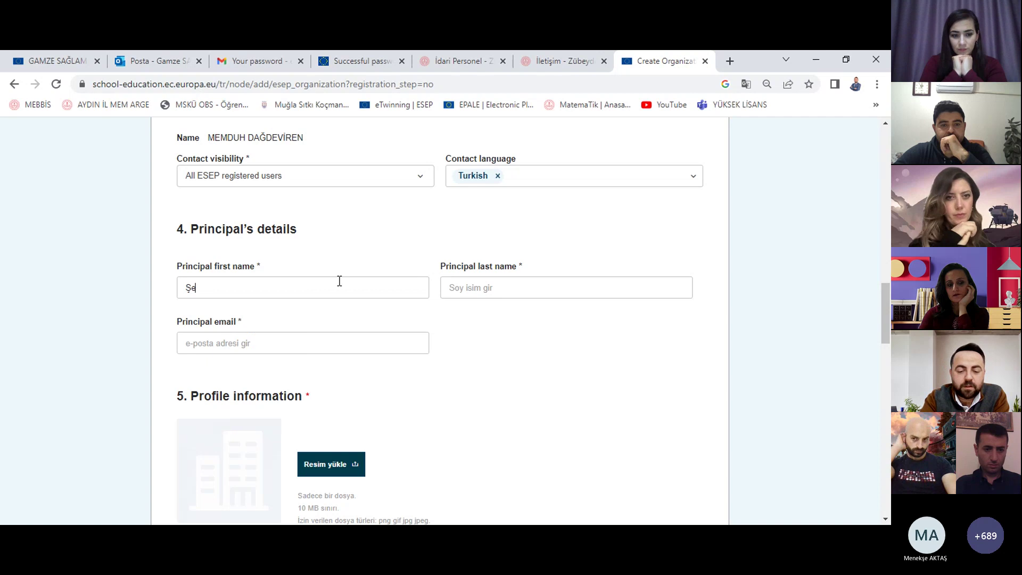
left_click(515, 290)
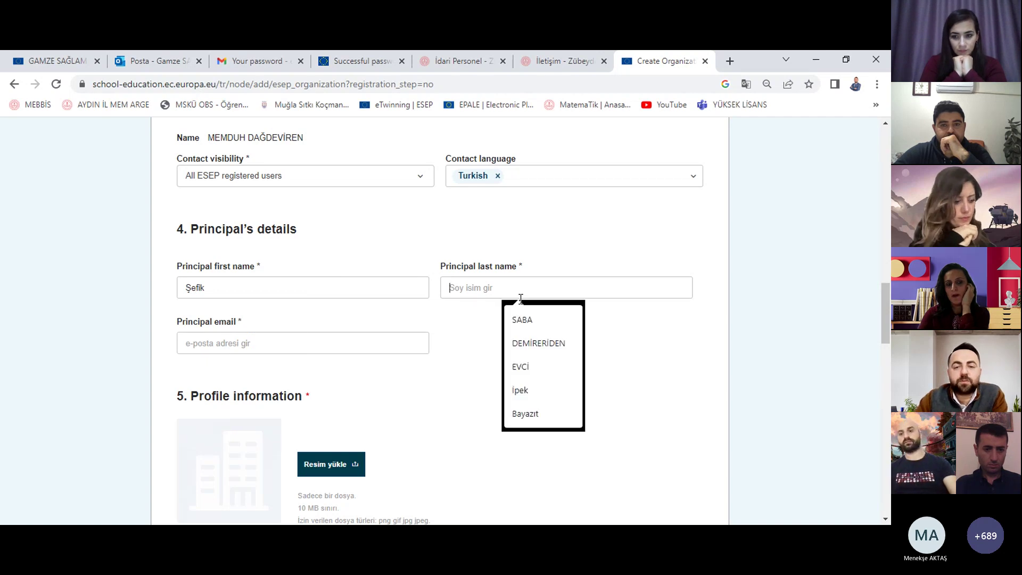
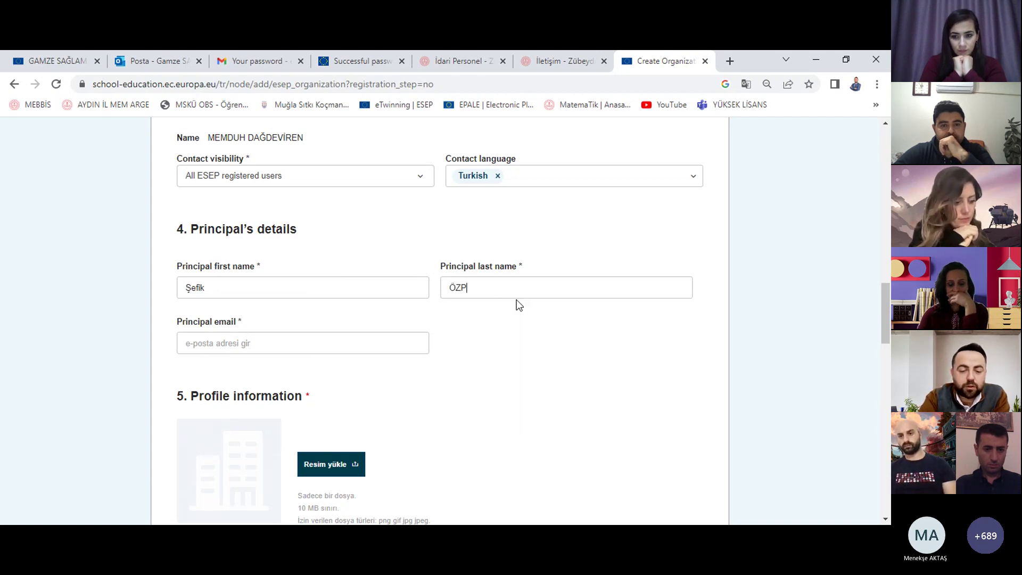
left_click(334, 347)
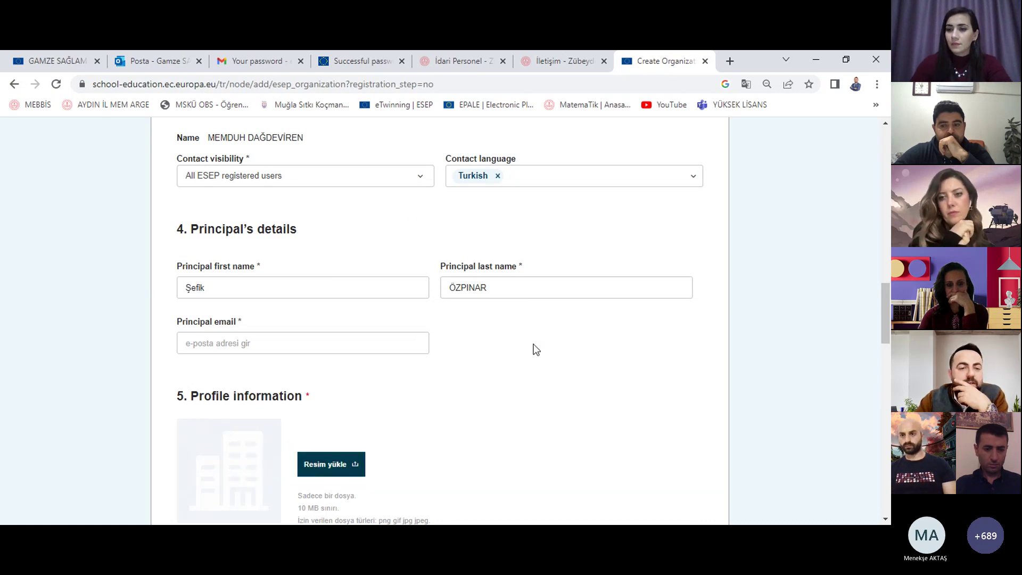
left_click(419, 342)
left_click(602, 367)
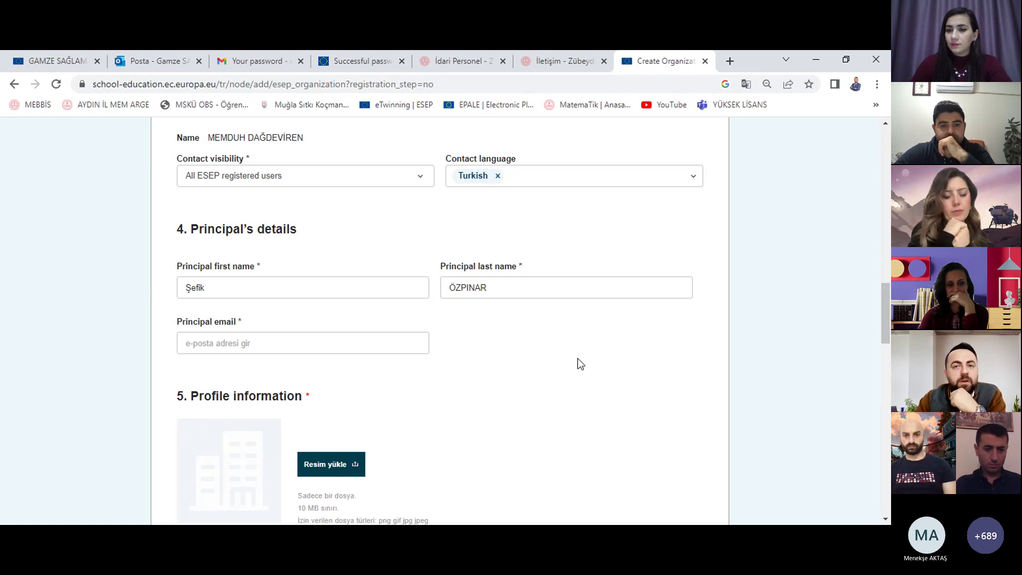
left_click(336, 343)
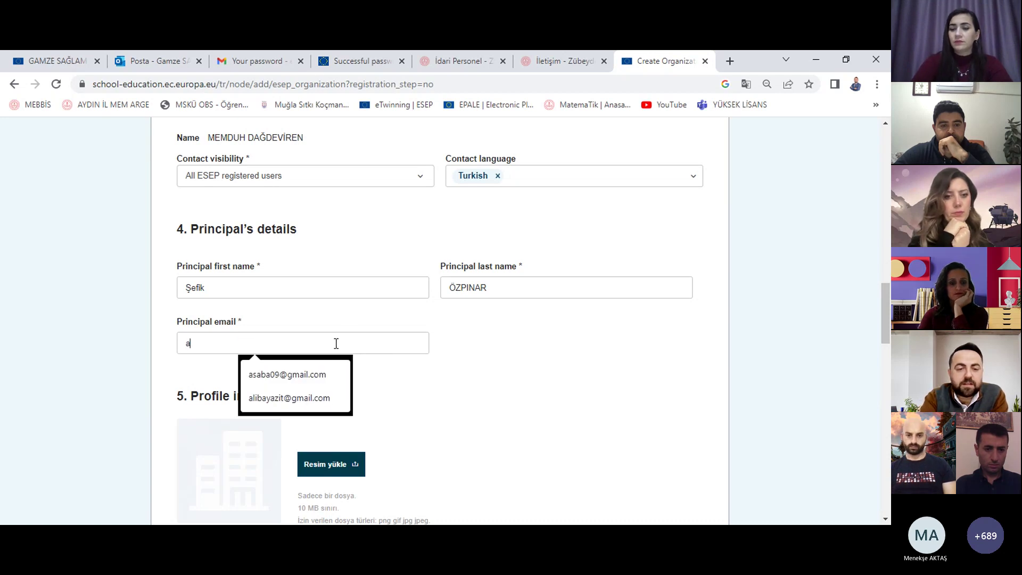
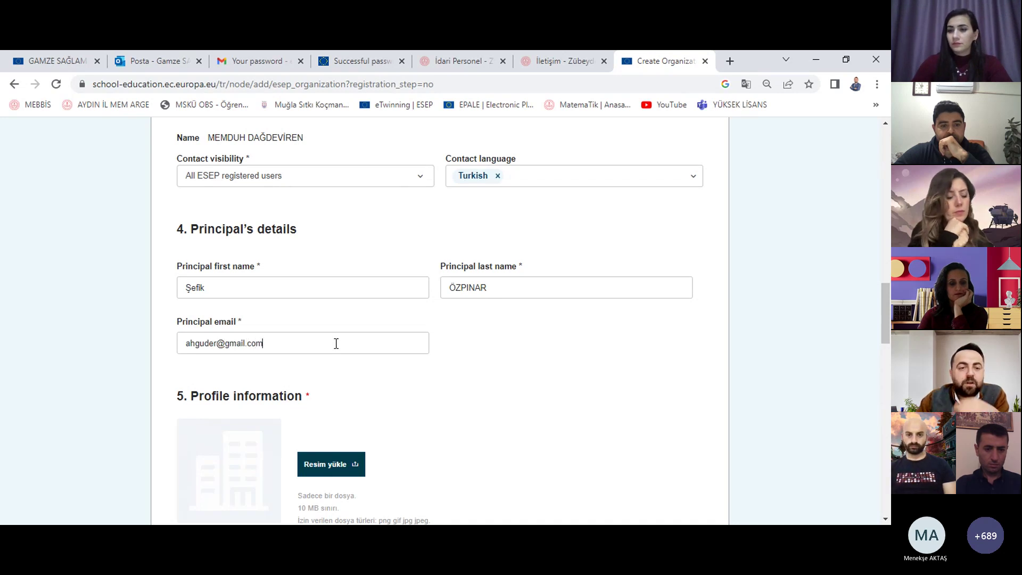
Step: Write 'İlkokul' as the school's description
scroll(346, 319, "down", 2)
scroll(346, 309, "down", 1)
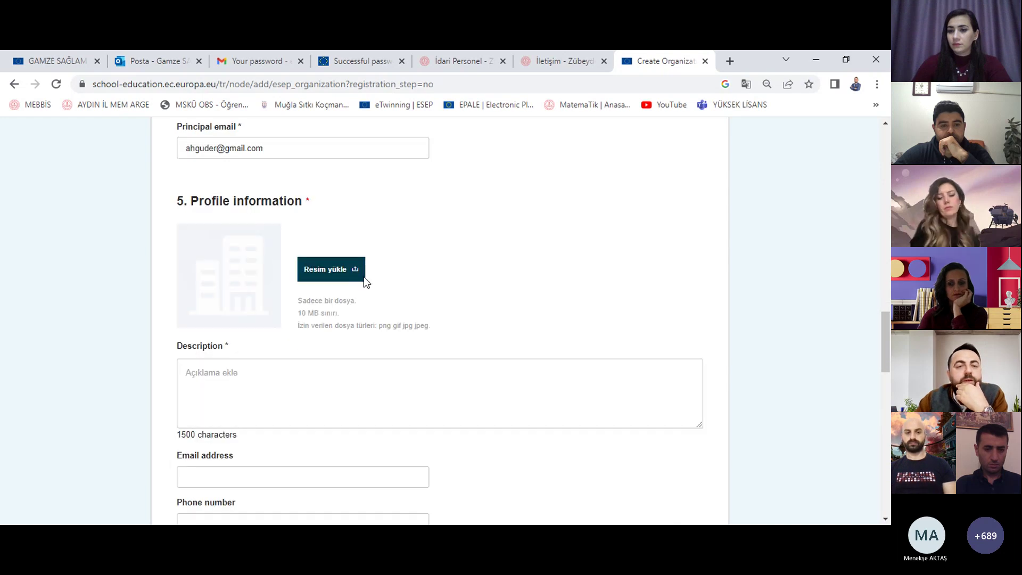
scroll(199, 250, "down", 1)
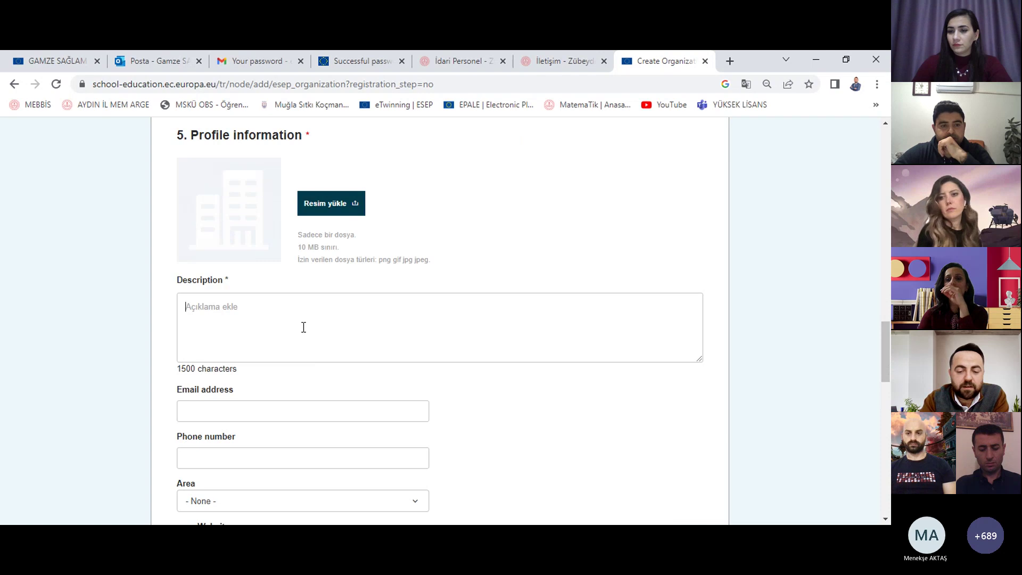
left_click(303, 327)
type("İlkokulu")
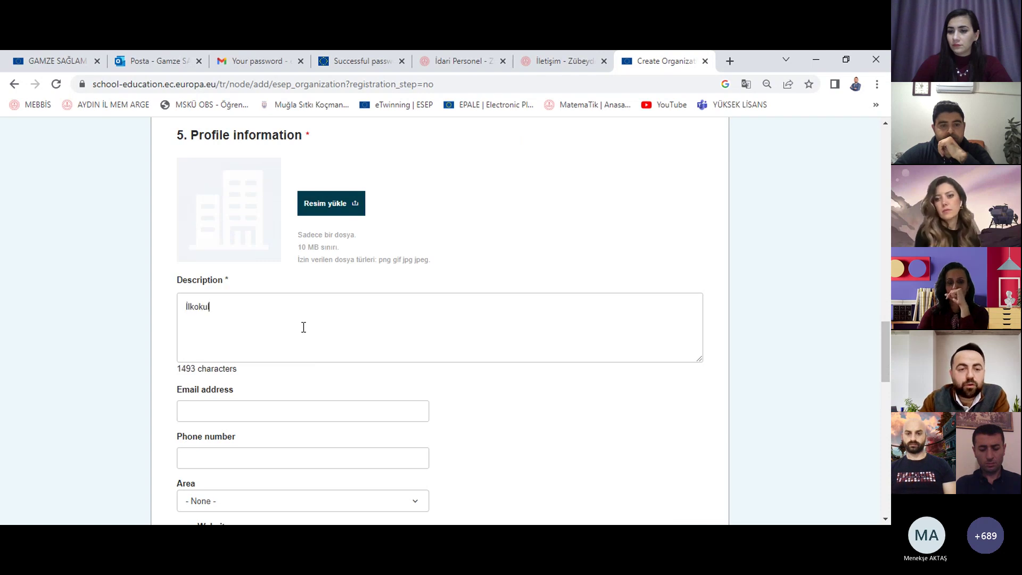
key("BackSpace")
Step: Leave the area as None and tick the confirmation and Eligible for School Application boxes
scroll(286, 327, "down", 2)
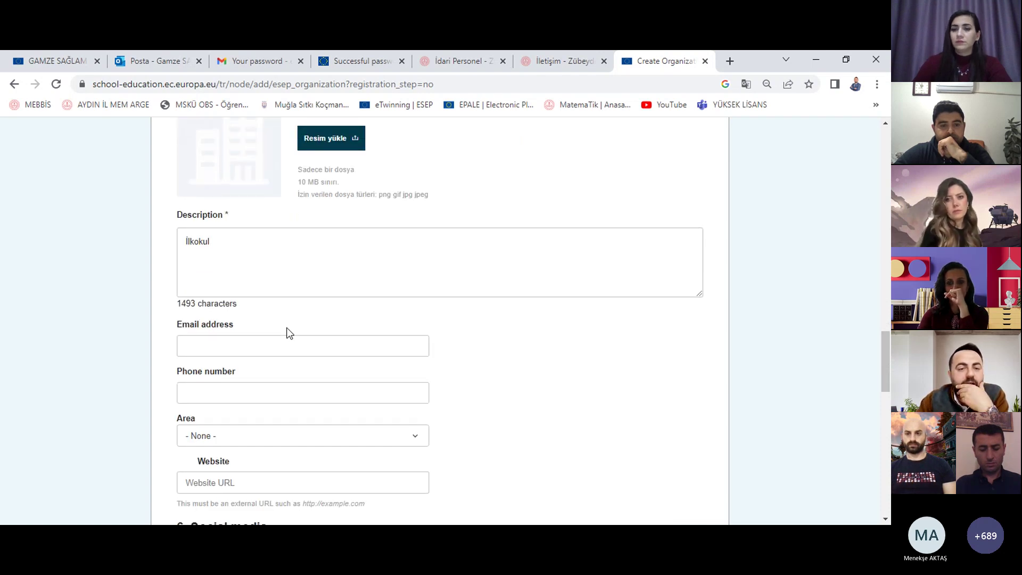
scroll(268, 281, "down", 2)
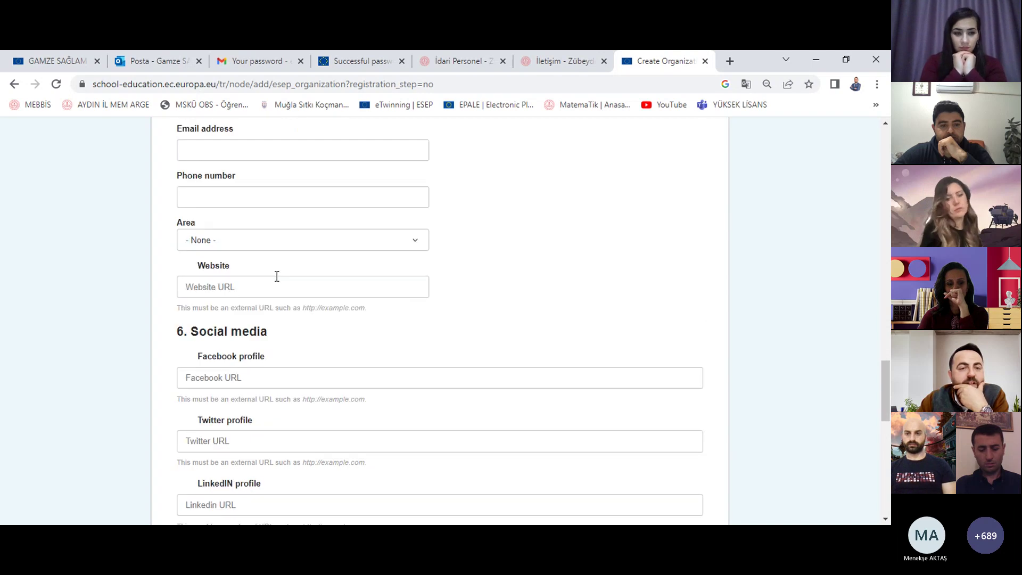
left_click(271, 243)
left_click(271, 244)
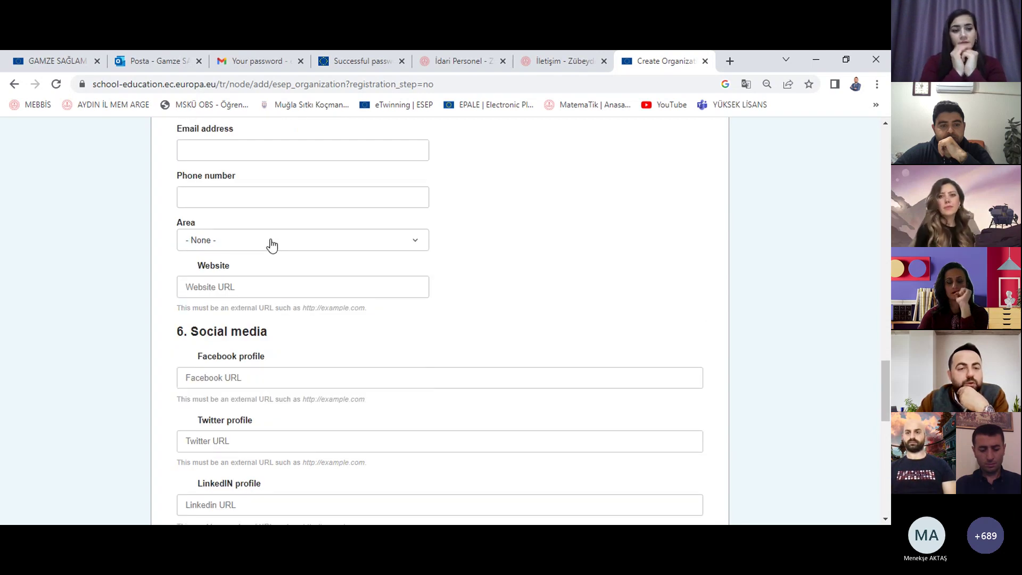
scroll(497, 280, "down", 2)
scroll(319, 229, "down", 2)
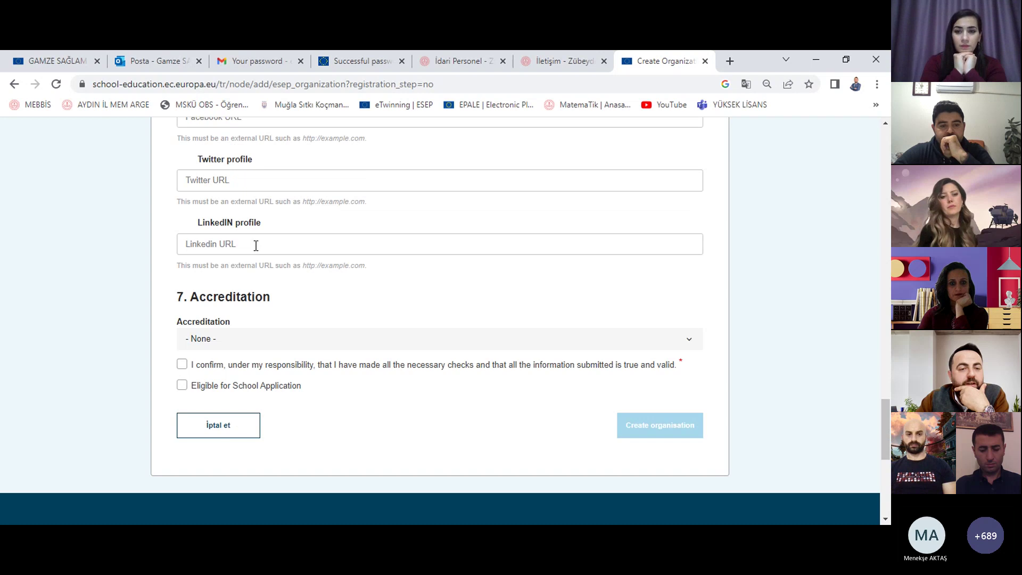
left_click(182, 365)
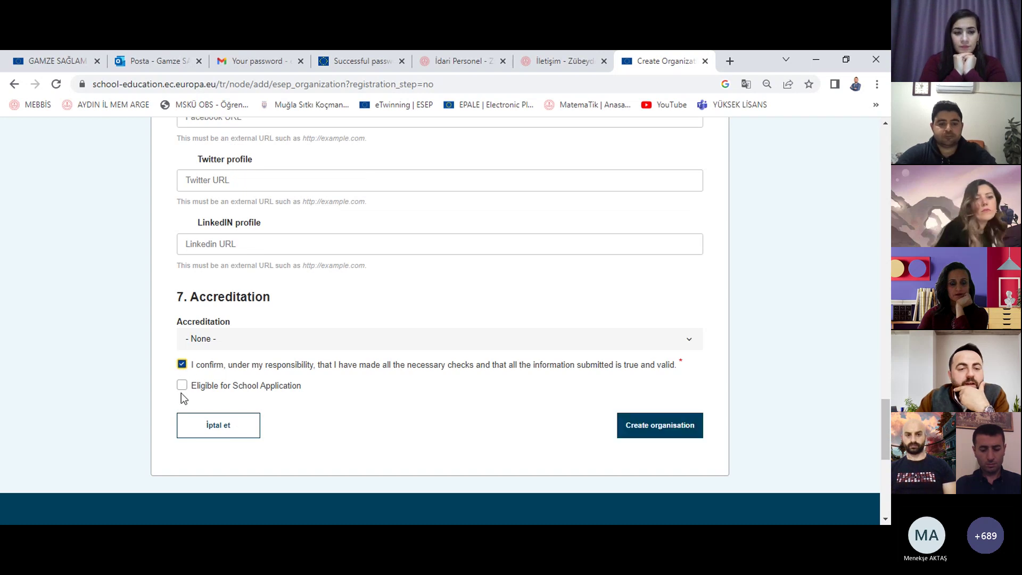
left_click(182, 385)
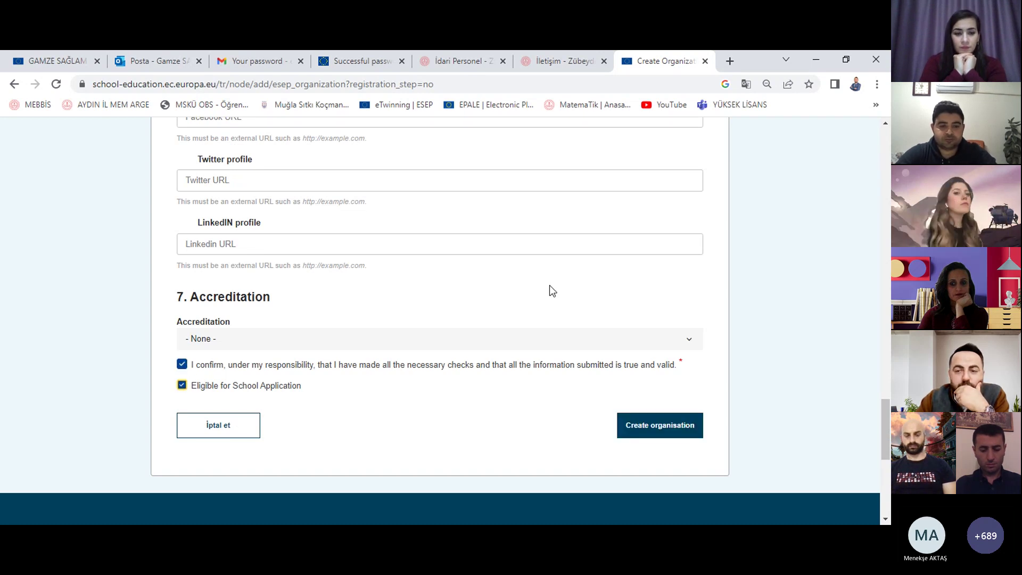
Step: Translate the form into Turkish and review it
right_click(706, 271)
left_click(761, 437)
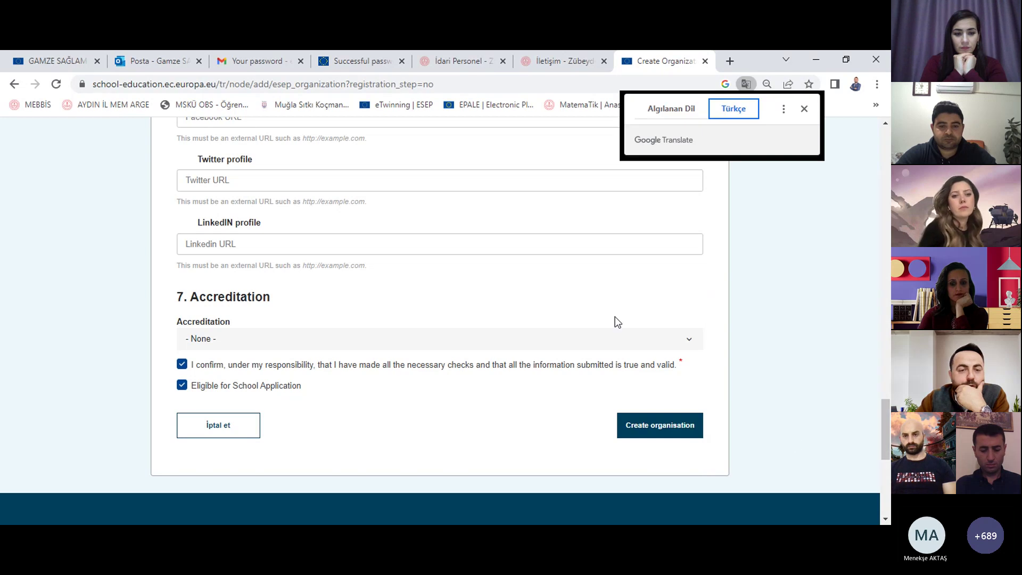
scroll(455, 356, "up", 4)
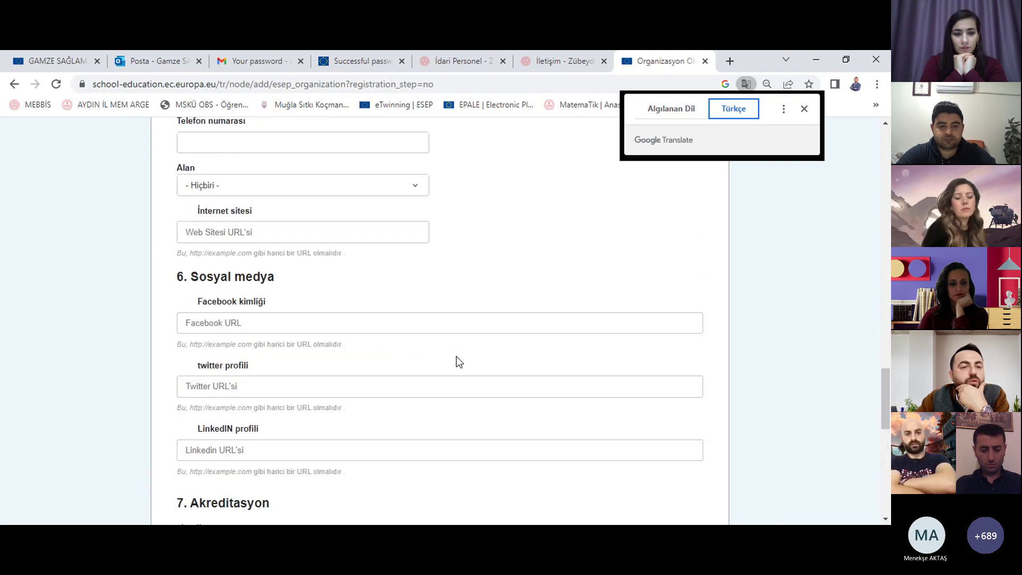
scroll(456, 361, "up", 2)
scroll(455, 356, "up", 1)
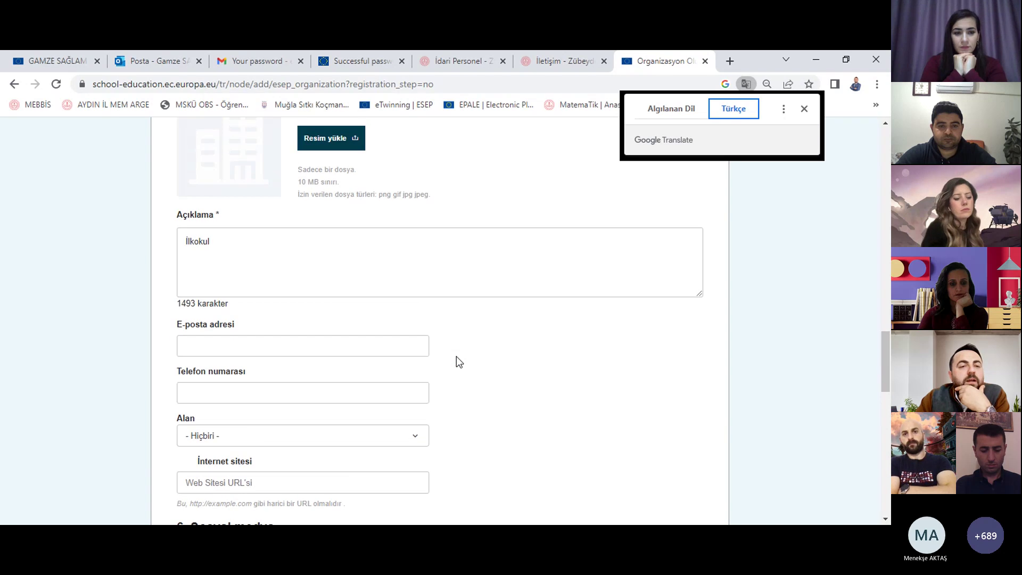
scroll(422, 276, "down", 6)
scroll(541, 329, "down", 4)
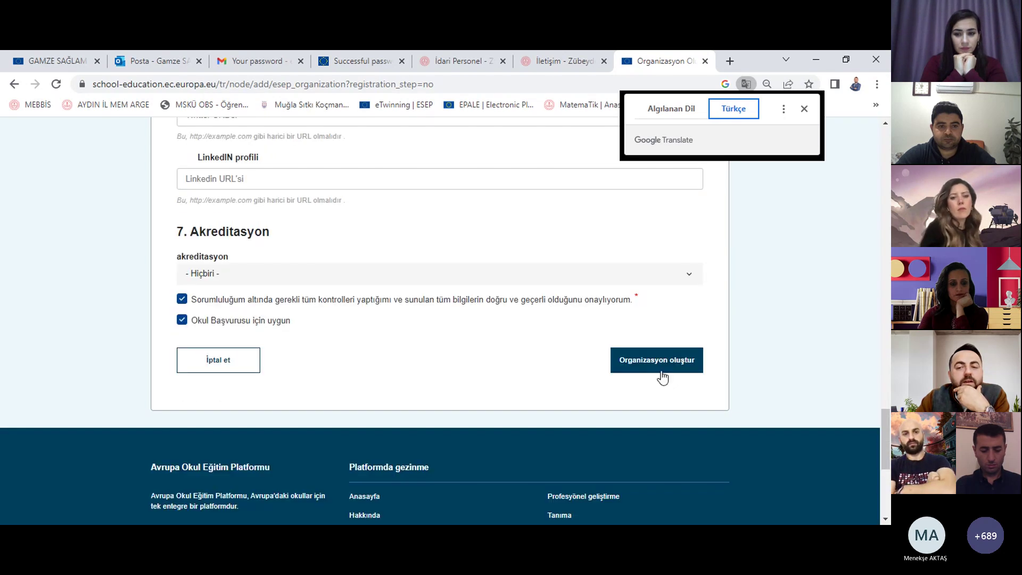
Step: Create the organisation from the filled form, declining to save the address
left_click(672, 369)
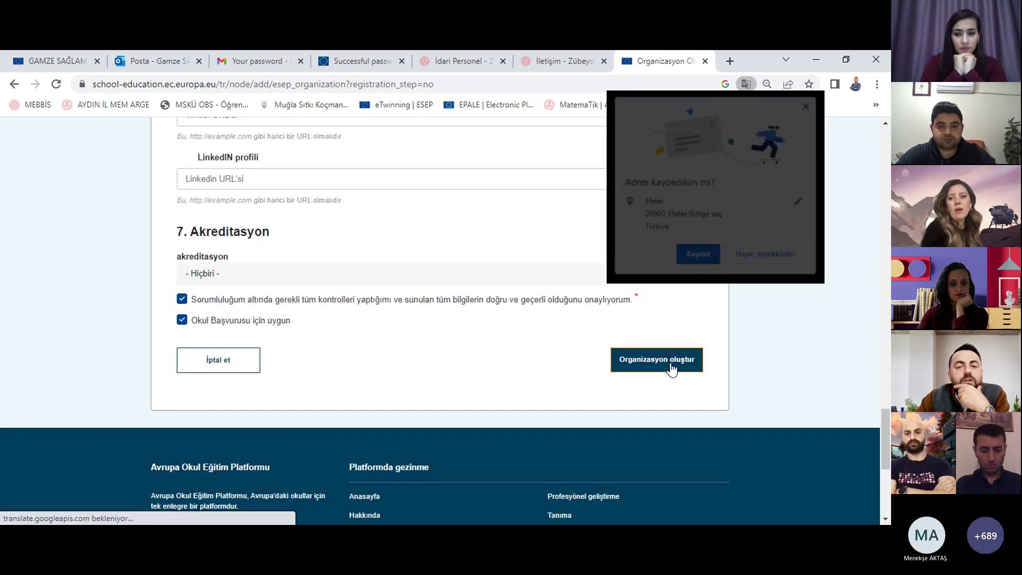
left_click(777, 259)
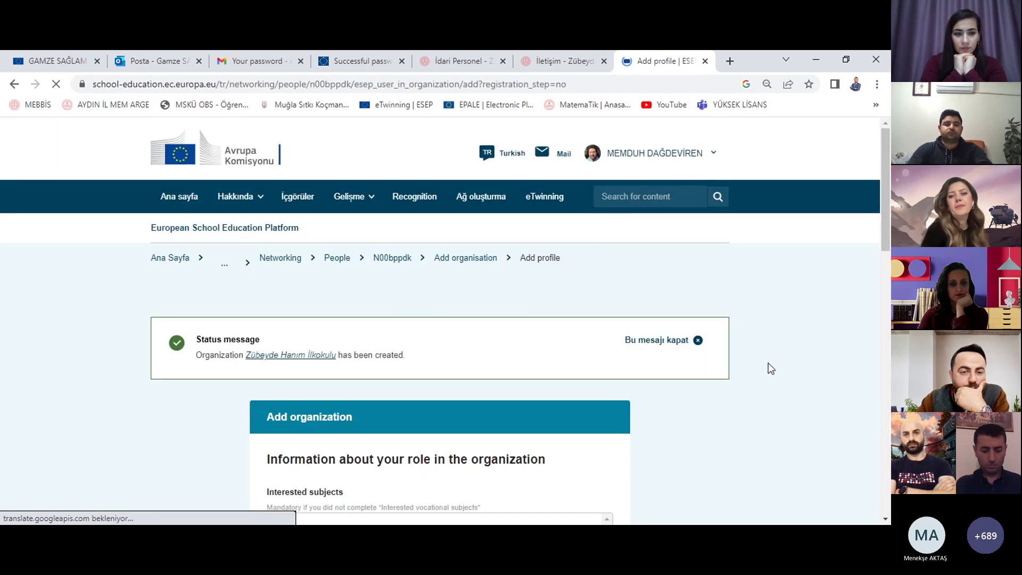
scroll(768, 363, "down", 3)
scroll(768, 367, "up", 1)
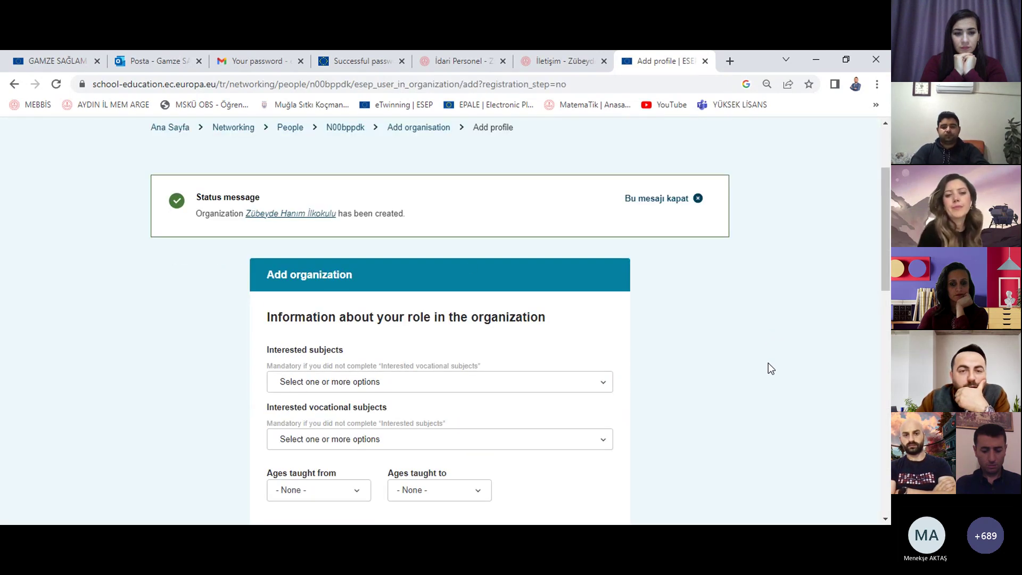
Step: Open the new Zübeyde Hanım İlkokulu page in another tab, review it, and return
middle_click(297, 214)
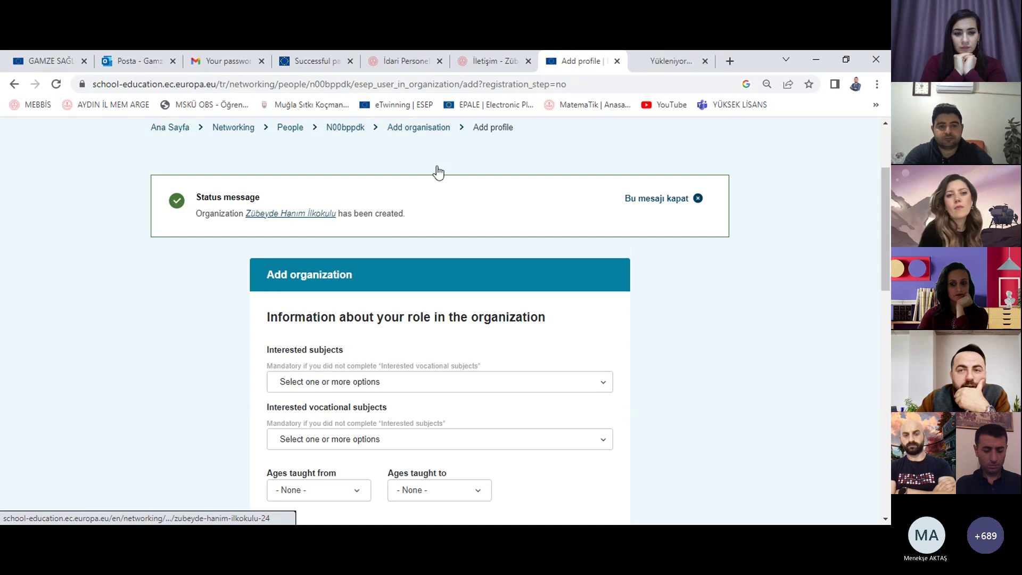
scroll(653, 255, "down", 6)
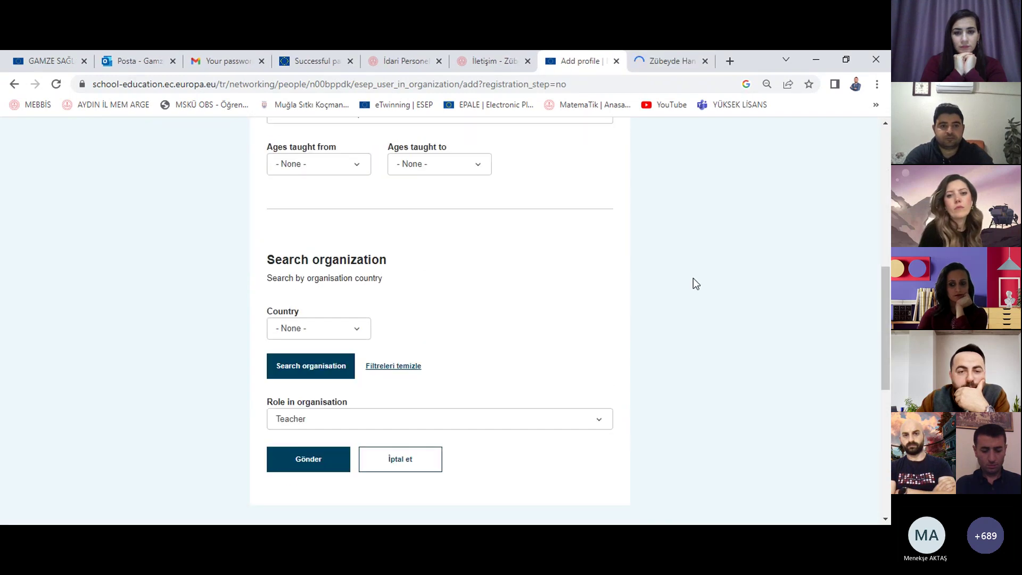
scroll(692, 278, "up", 8)
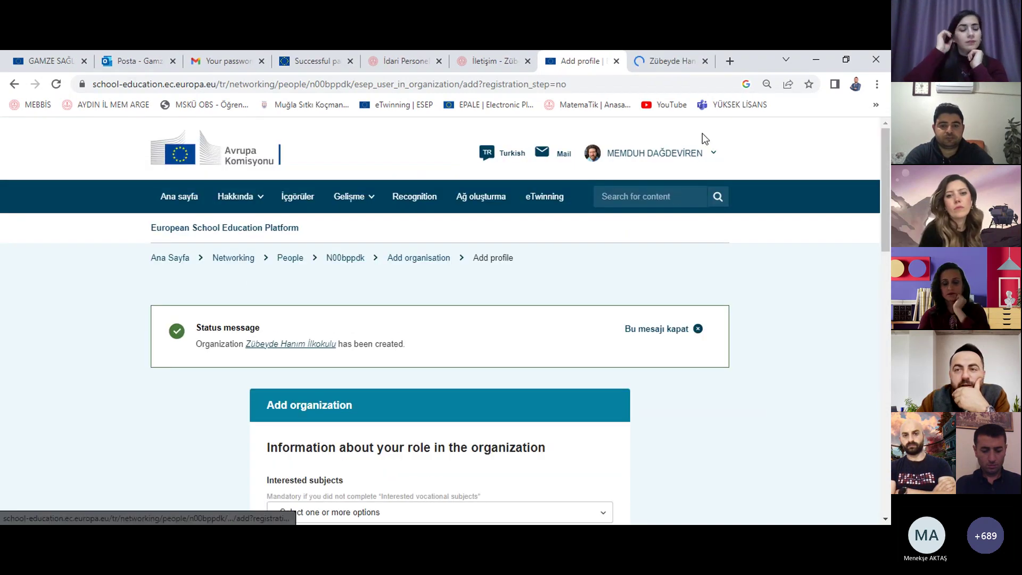
left_click(673, 60)
scroll(464, 338, "down", 6)
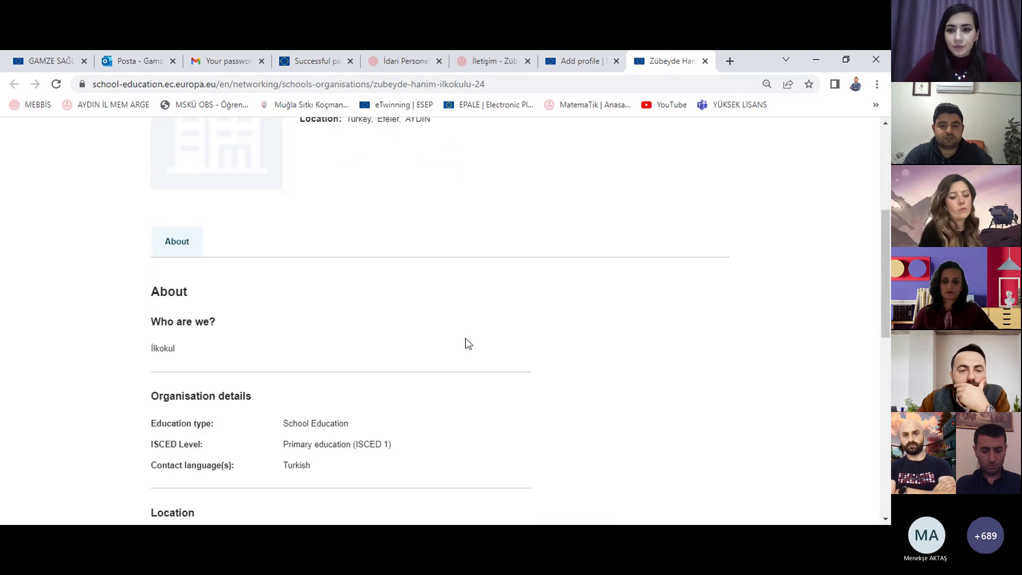
scroll(465, 340, "down", 1)
scroll(466, 340, "down", 1)
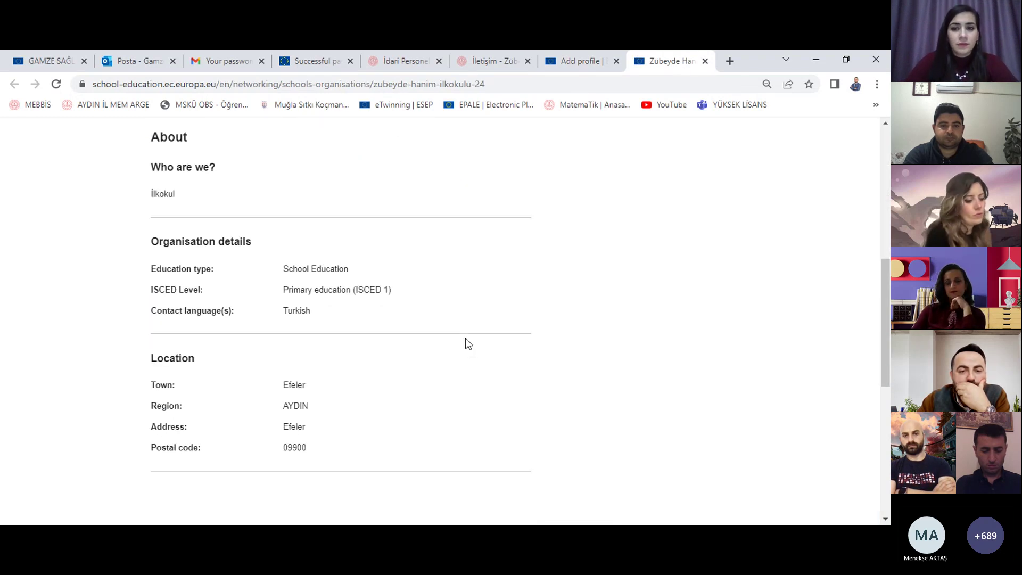
scroll(465, 343, "up", 10)
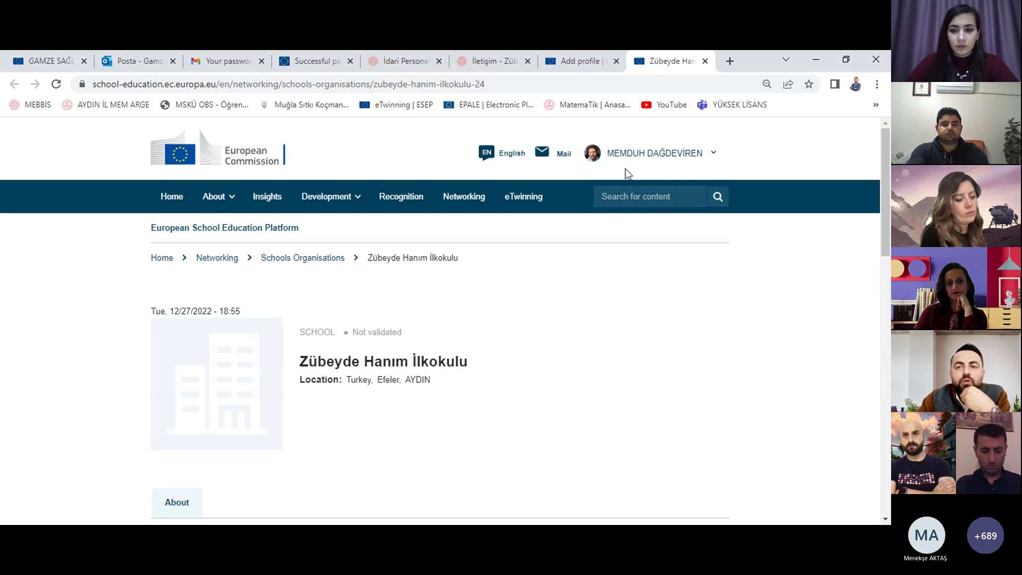
key("ctrl+shift+Tab")
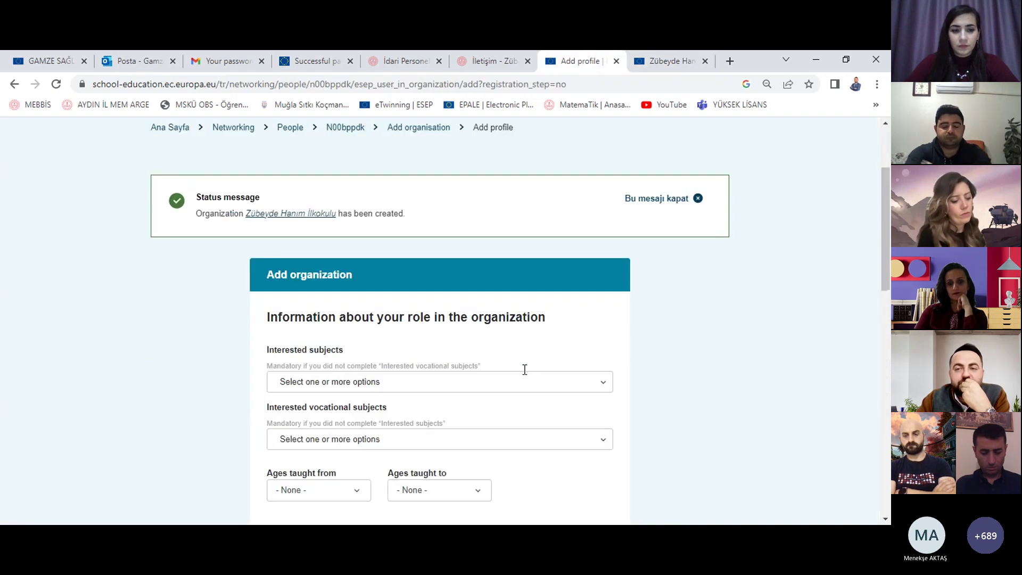
scroll(524, 370, "up", 3)
Step: Open your own profile from the account menu in a new tab, then return to the form
left_click(710, 153)
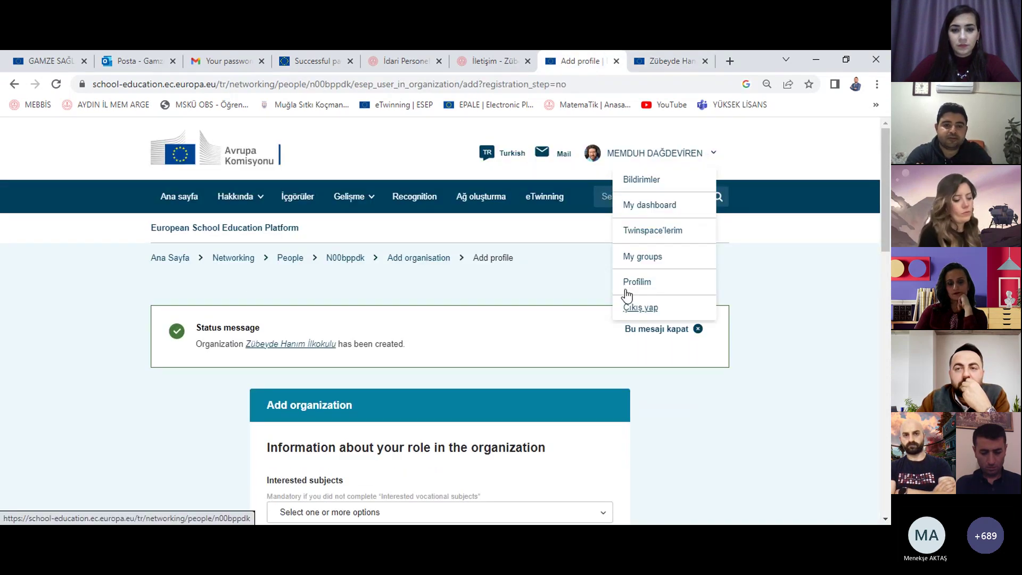
middle_click(627, 285)
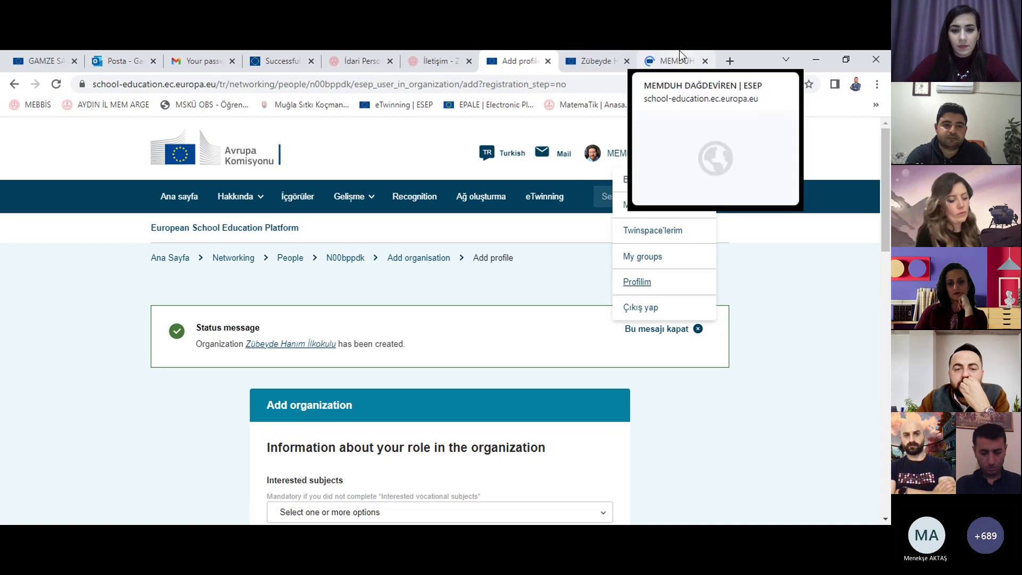
left_click(679, 50)
scroll(643, 310, "down", 5)
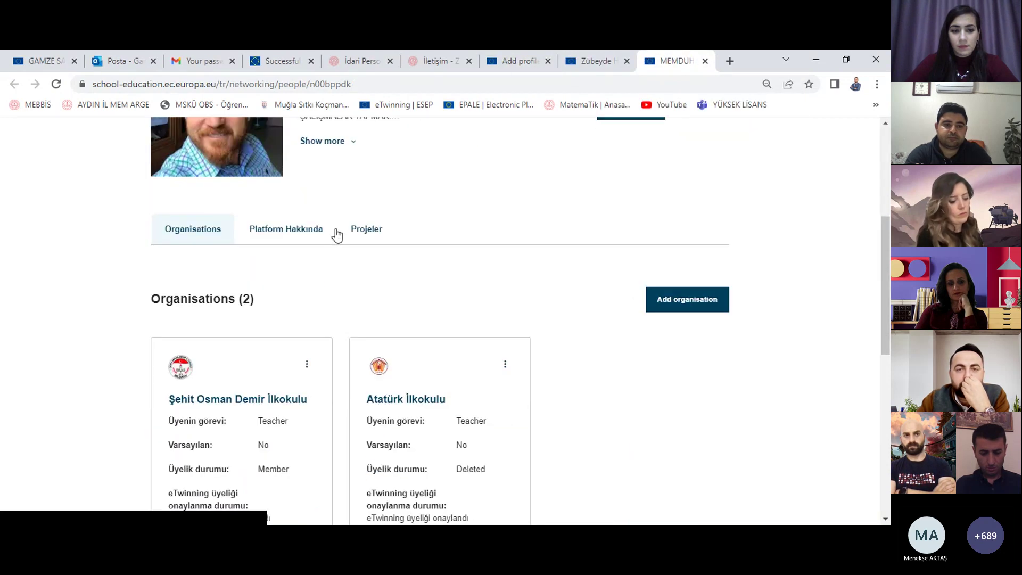
left_click(565, 58)
scroll(465, 316, "down", 8)
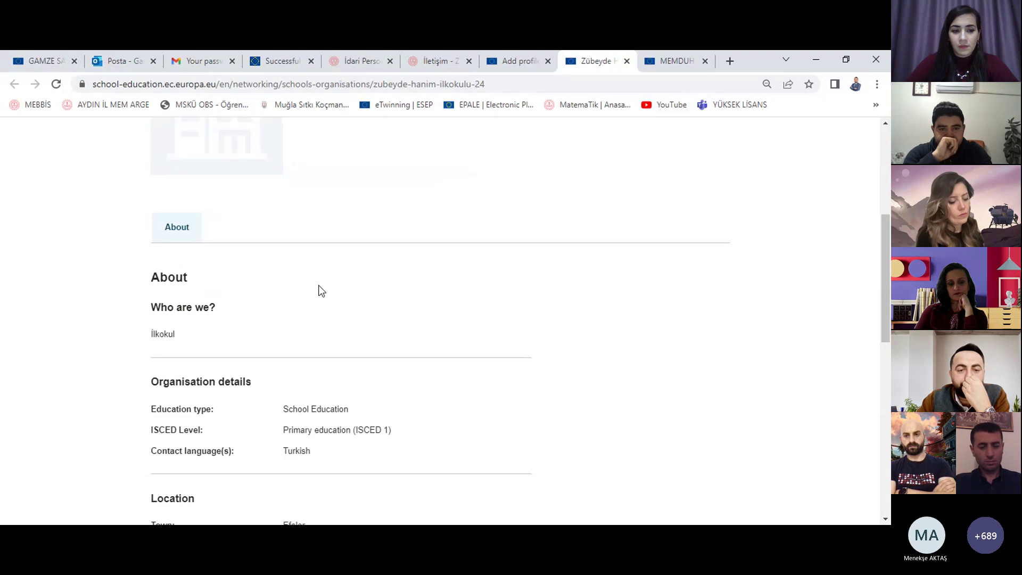
scroll(370, 293, "down", 4)
key("ctrl+Page_Up")
scroll(450, 330, "down", 5)
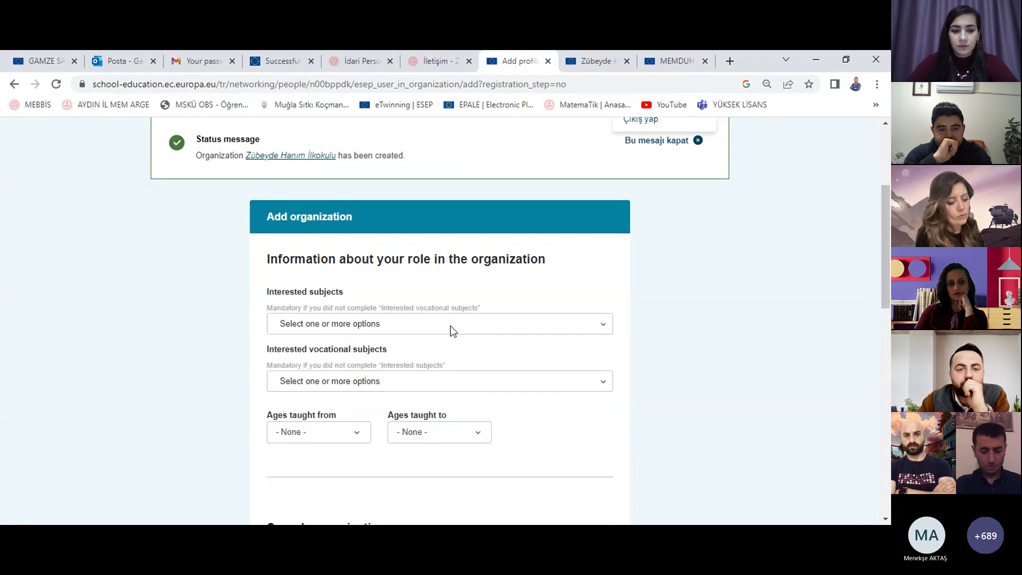
scroll(451, 328, "down", 4)
scroll(451, 327, "up", 7)
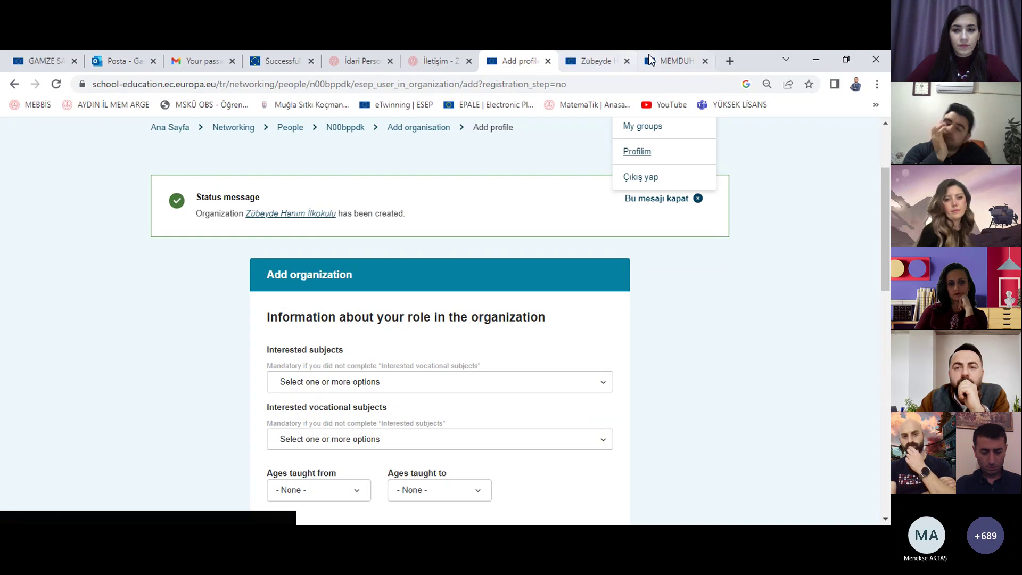
left_click(687, 58)
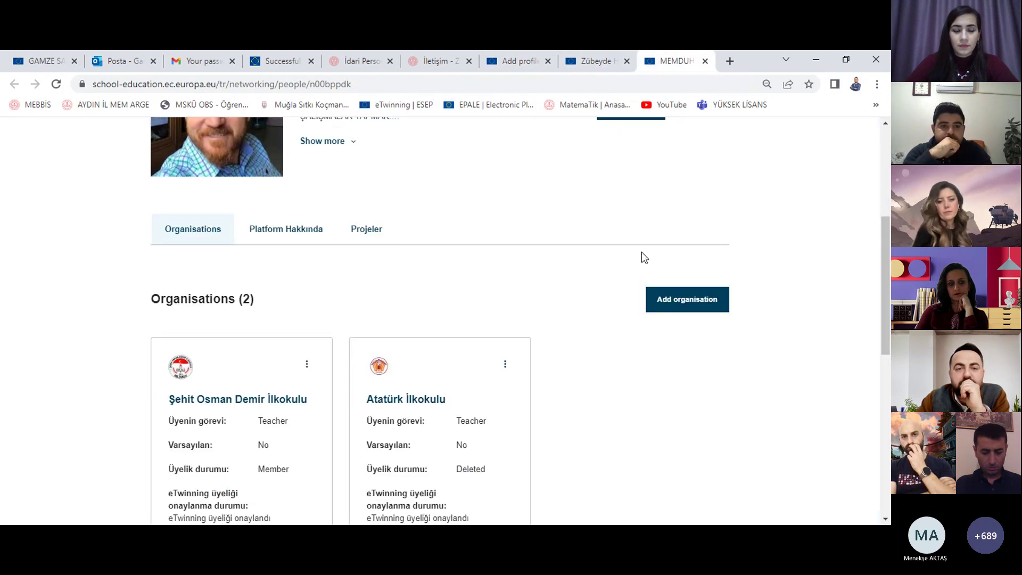
scroll(576, 301, "down", 3)
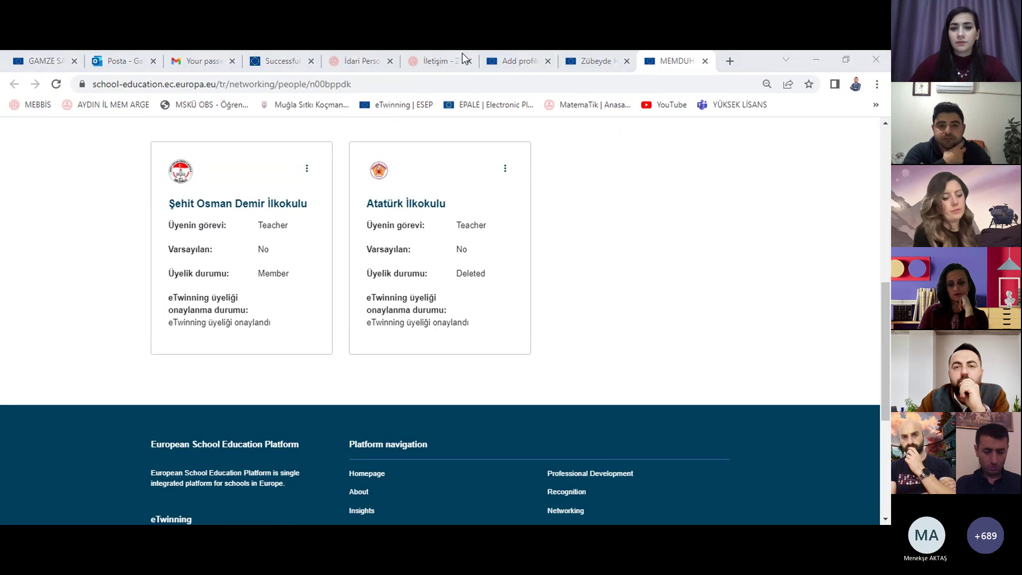
left_click(715, 280)
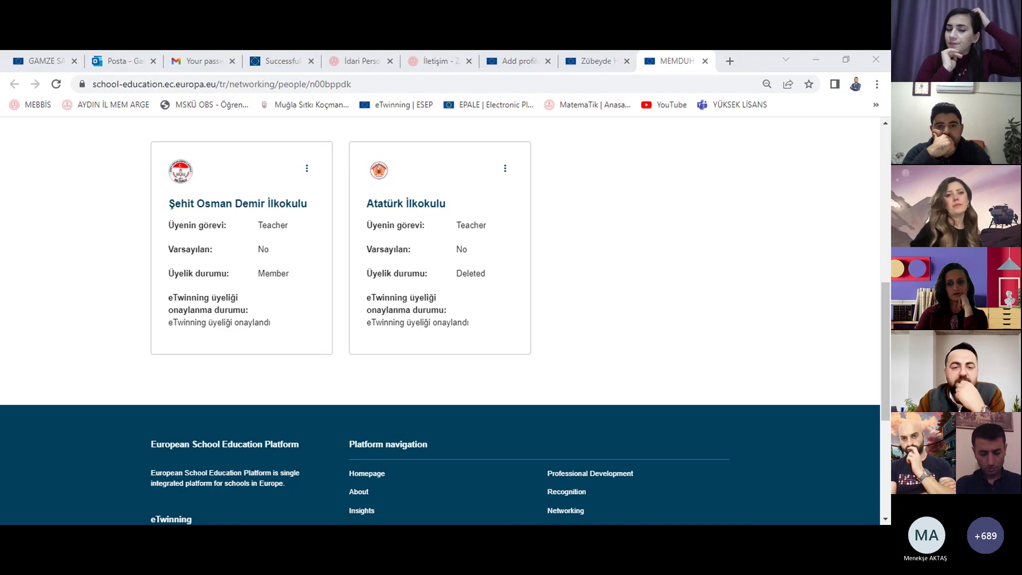
scroll(620, 314, "up", 2)
scroll(620, 314, "up", 5)
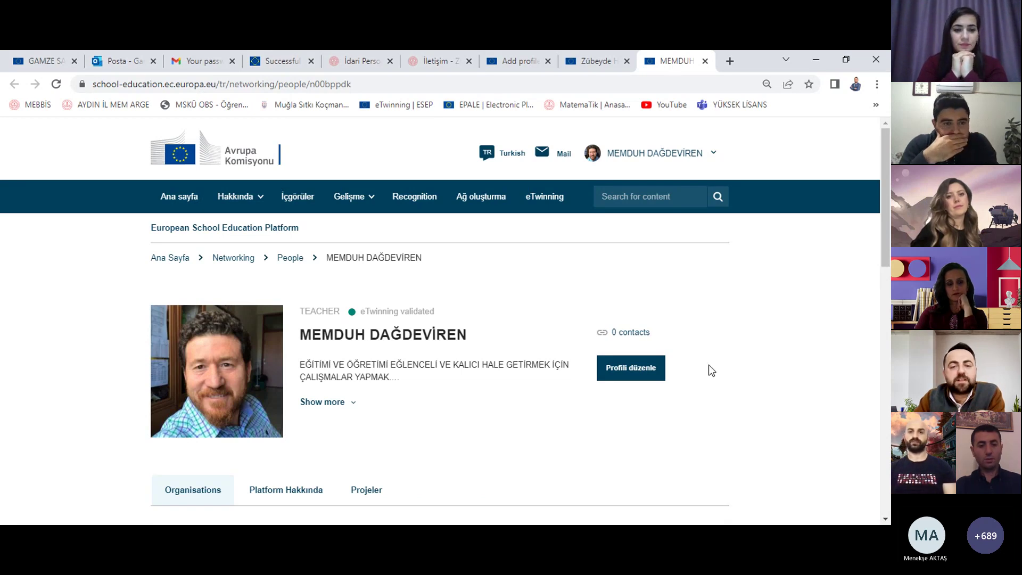
Step: Open the profile editing page with Profili düzenle
left_click(654, 380)
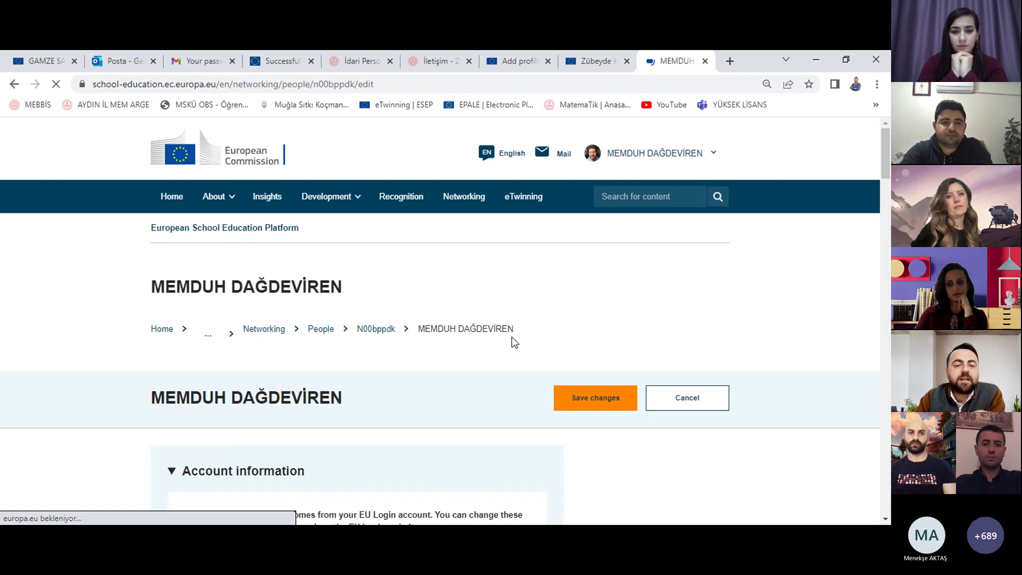
scroll(512, 336, "down", 3)
scroll(271, 359, "down", 1)
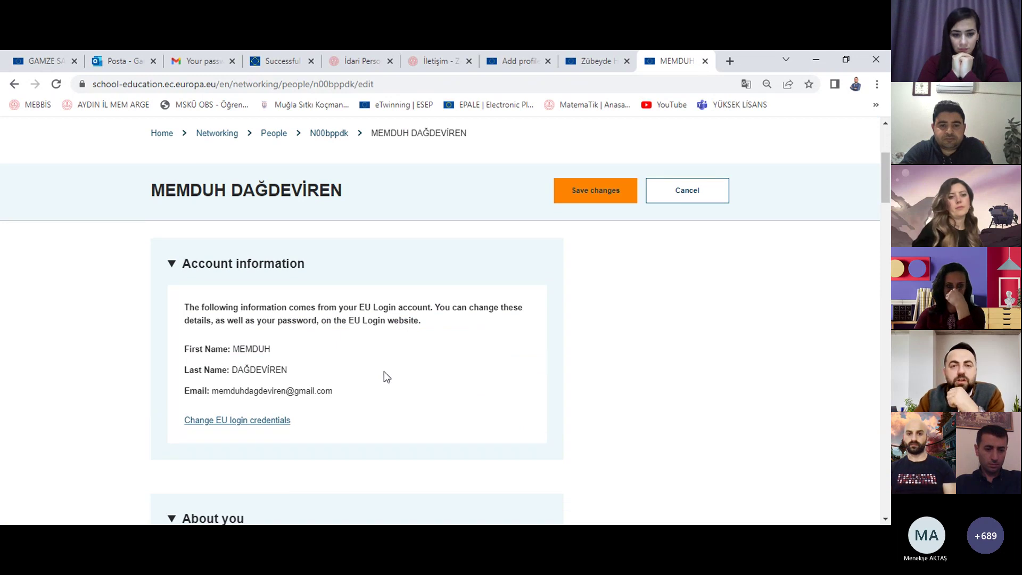
Step: Translate the profile editor into Turkish and follow the EU Login credentials link
right_click(638, 318)
scroll(635, 355, "down", 3)
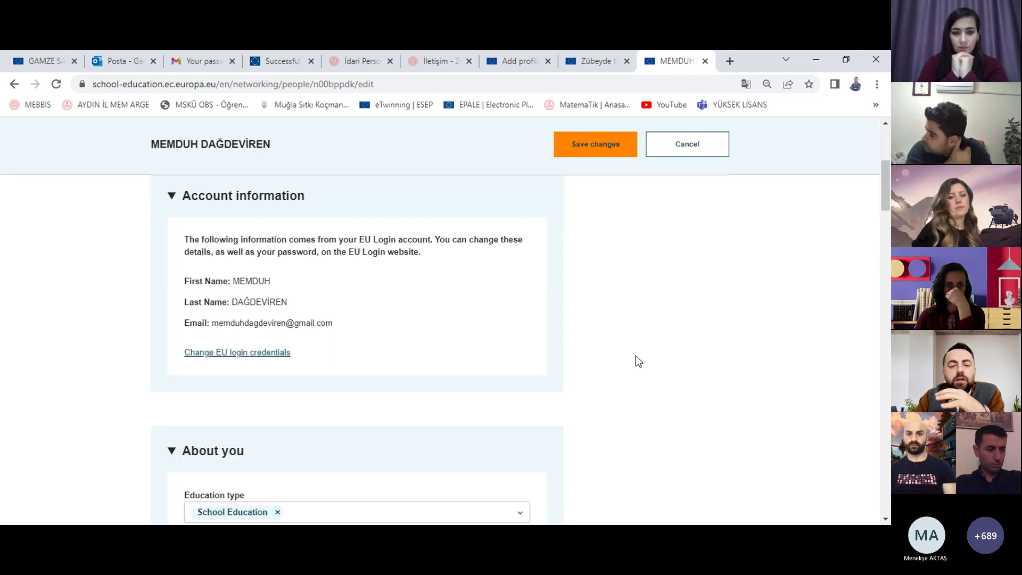
scroll(500, 347, "up", 3)
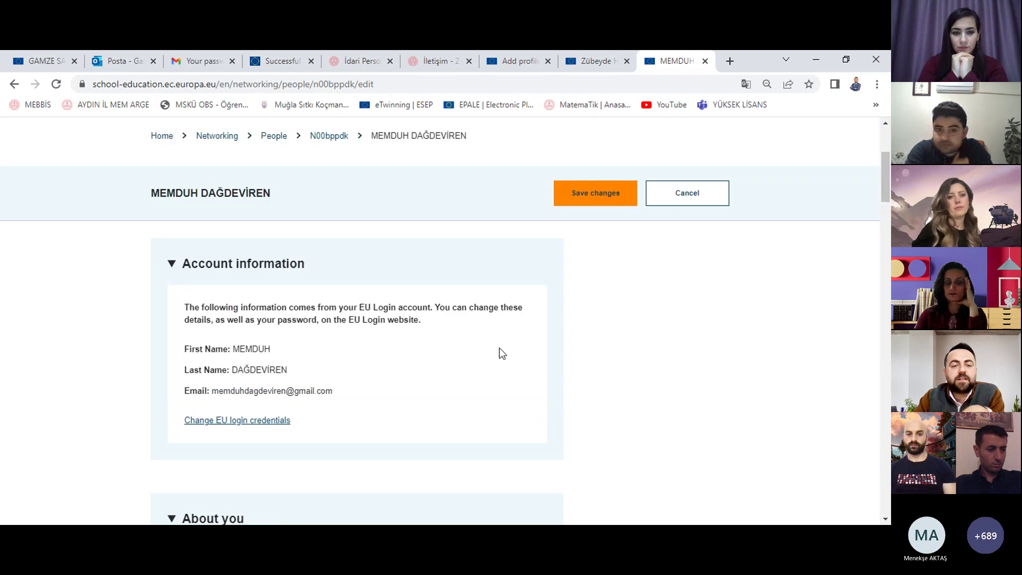
right_click(636, 301)
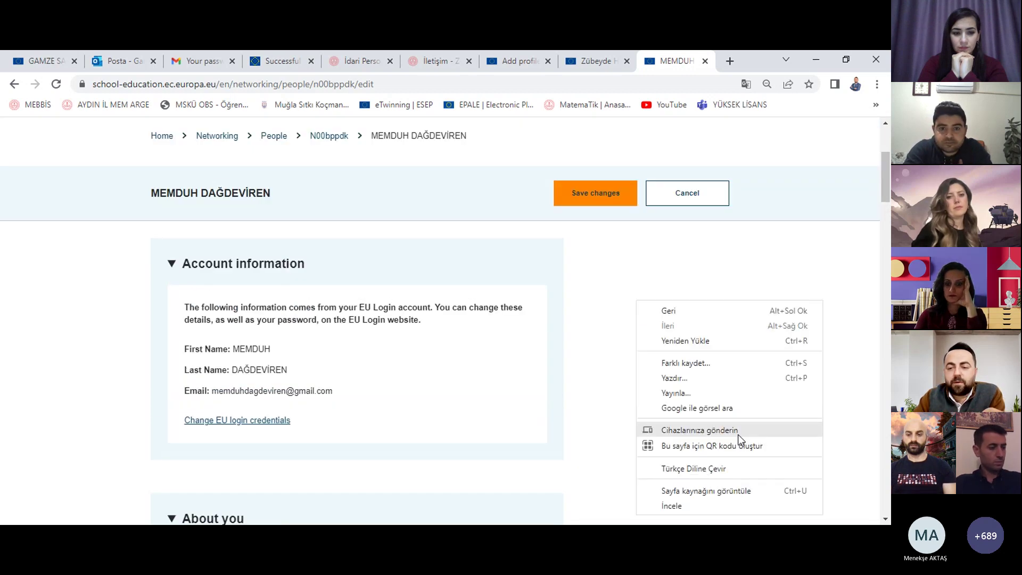
left_click(713, 470)
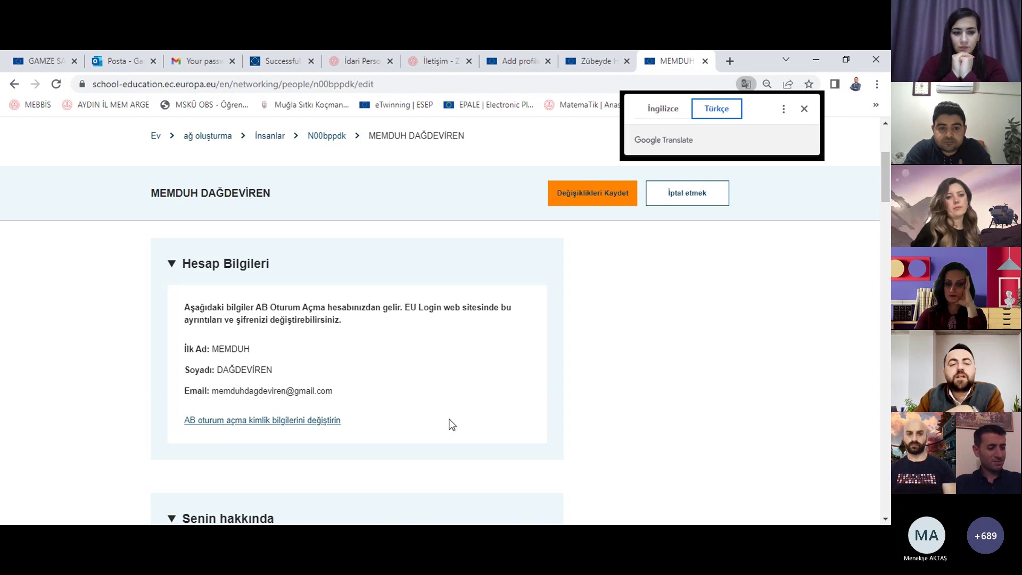
left_click(327, 425)
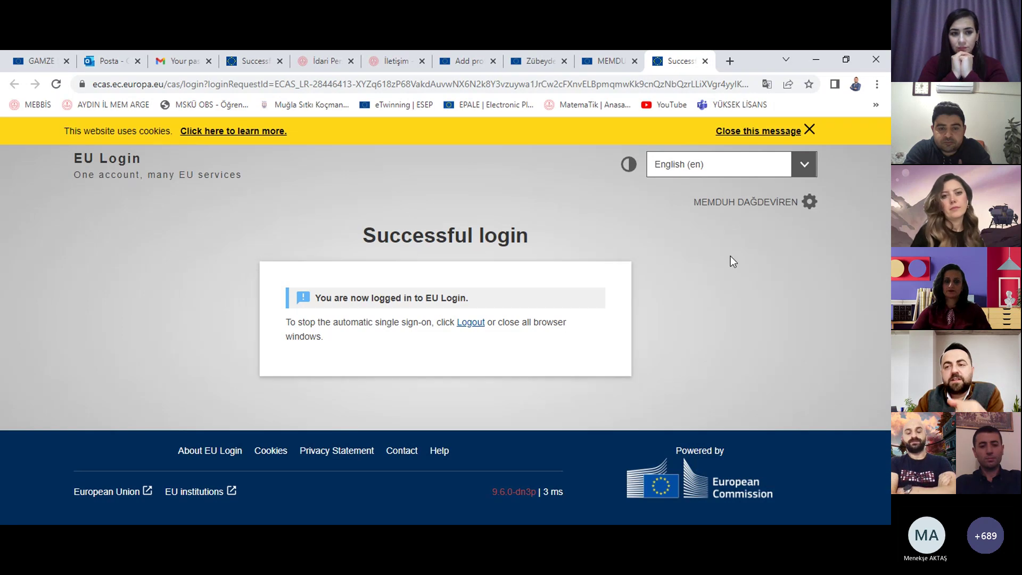
Step: In EU Login account details, retype the first name in normal capitalisation and submit
mouse_move(806, 209)
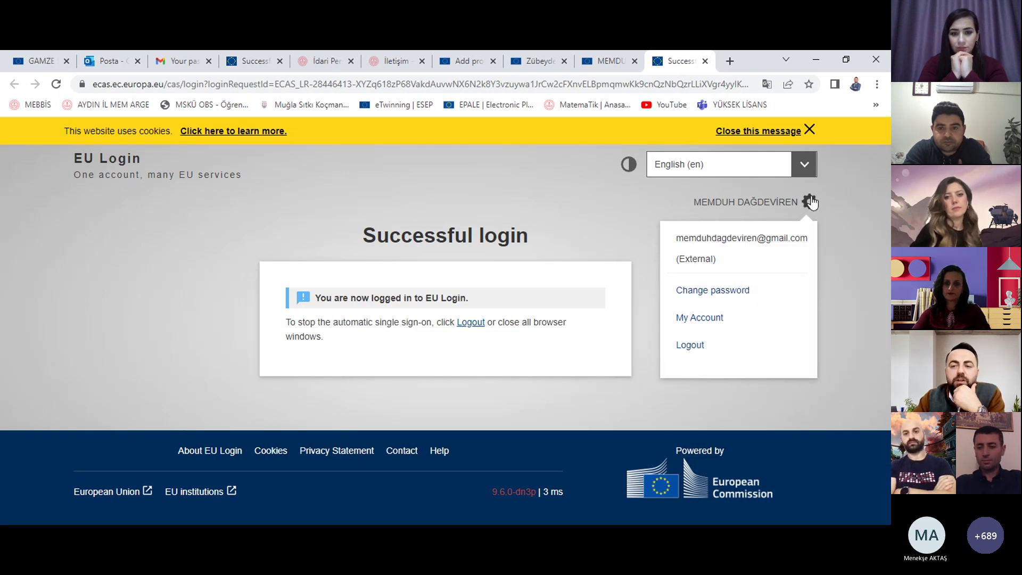
left_click(719, 318)
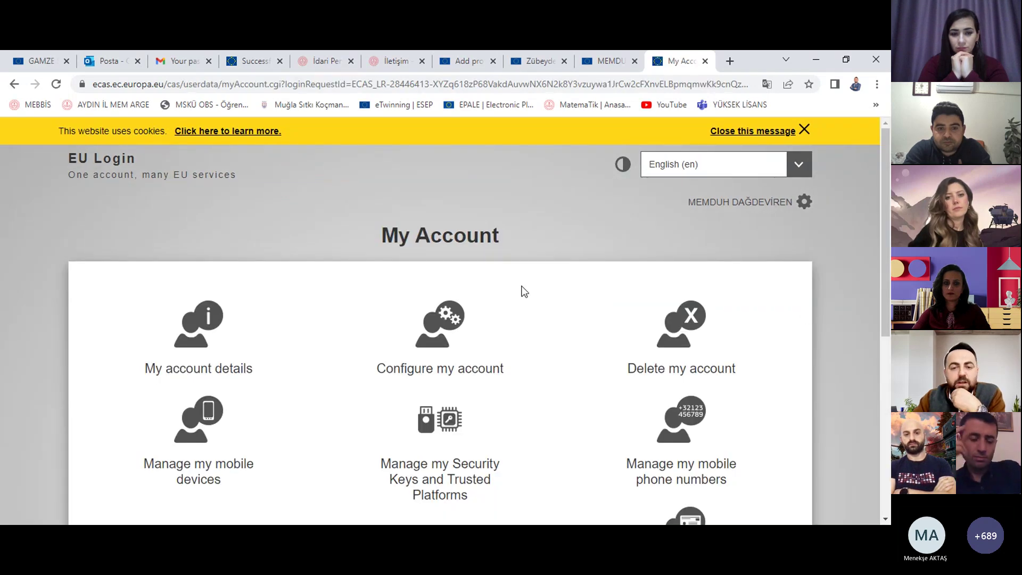
left_click(454, 376)
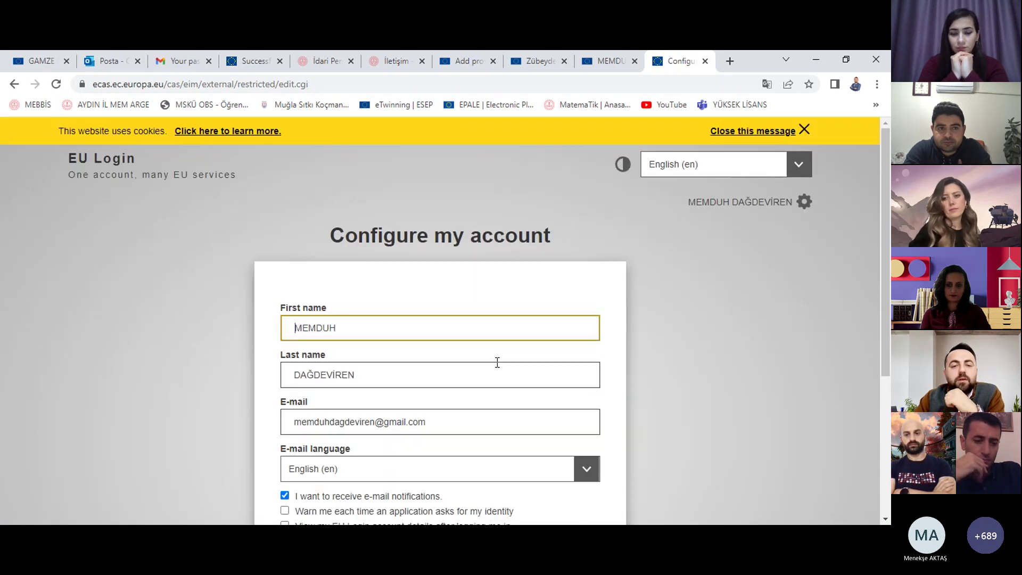
scroll(645, 310, "down", 3)
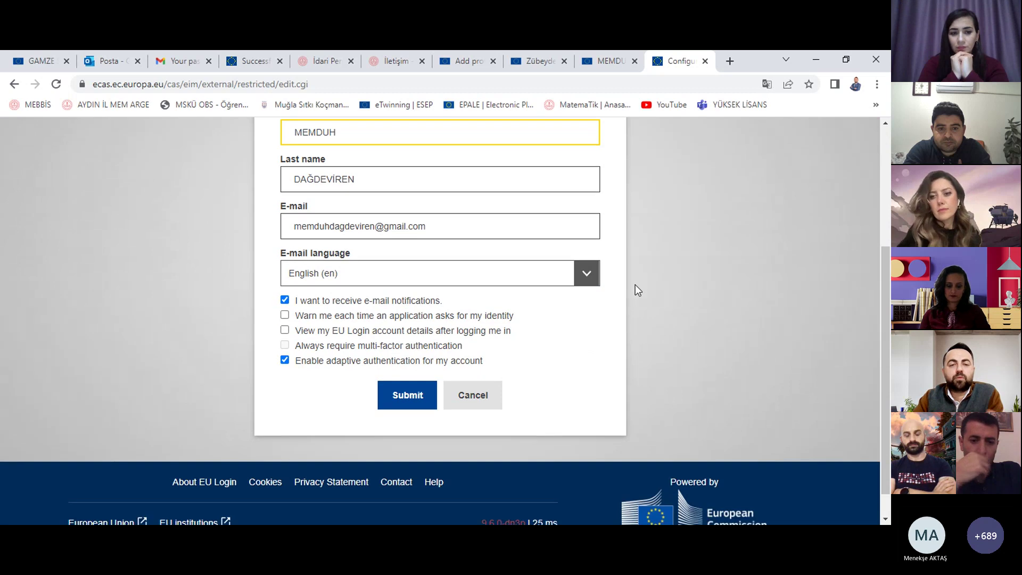
scroll(635, 289, "up", 1)
left_click_drag(337, 197, 291, 179)
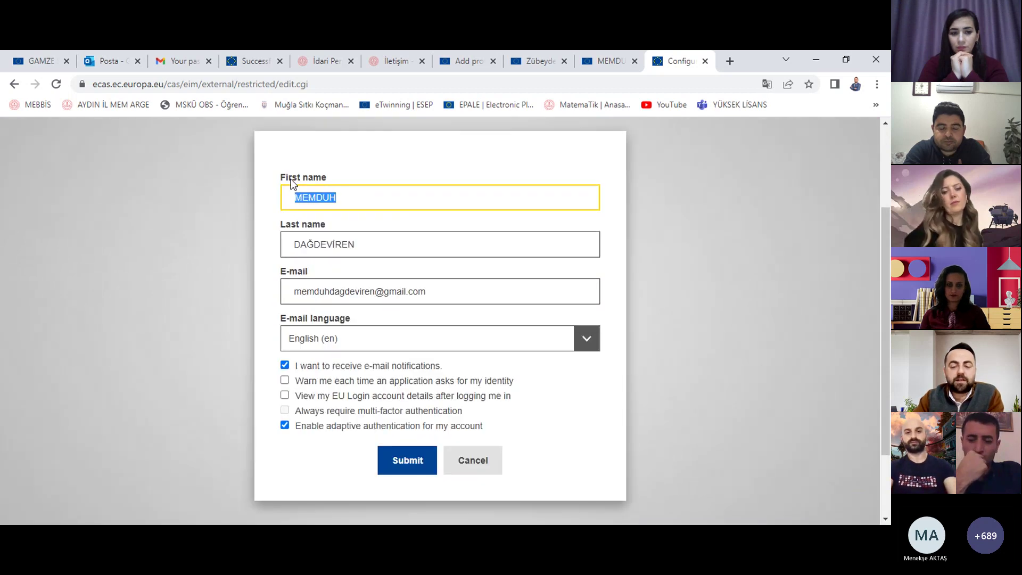
type("Memduh")
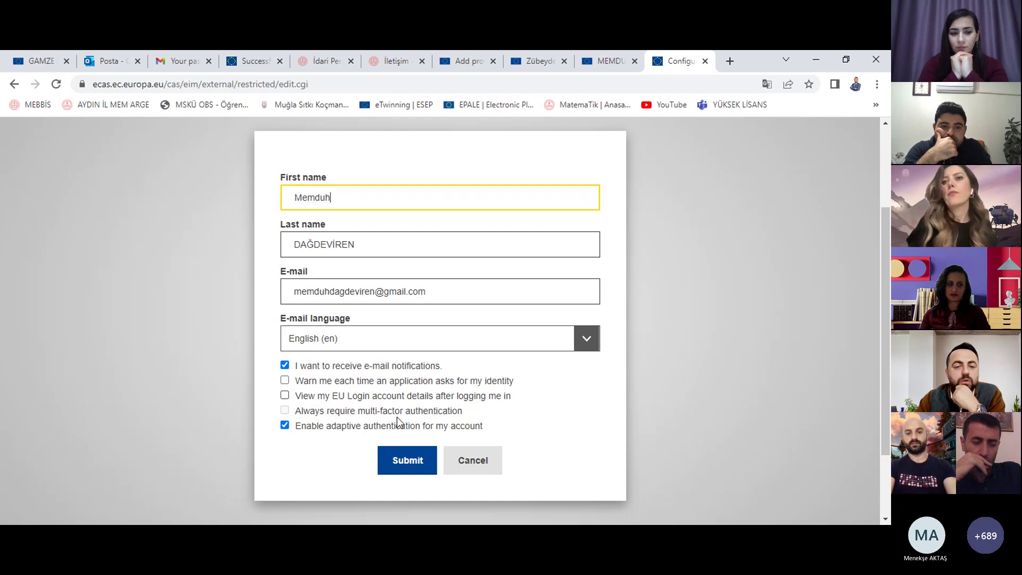
left_click(402, 463)
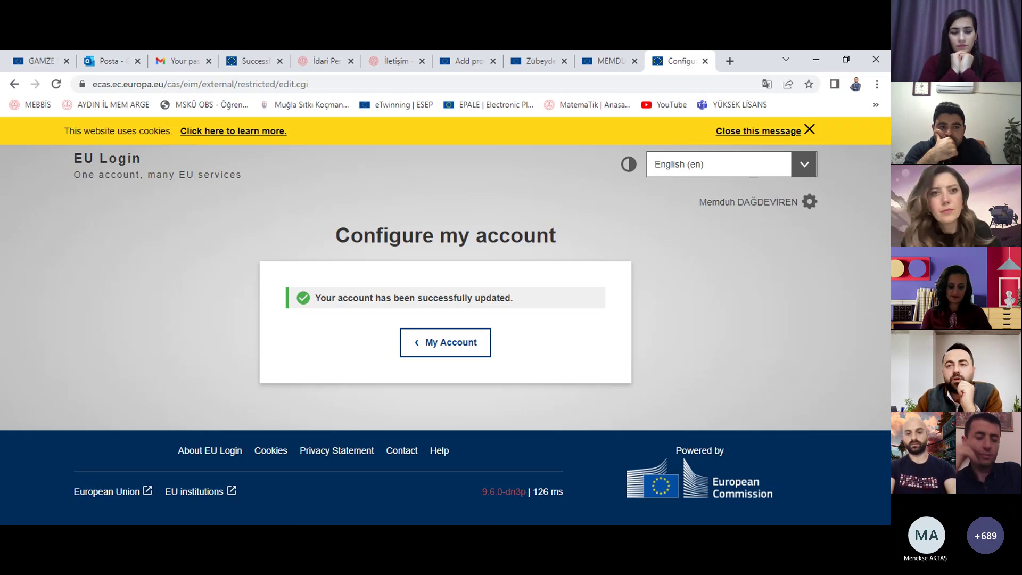
Step: Close the EU Login tab and save the edited profile
left_click(705, 62)
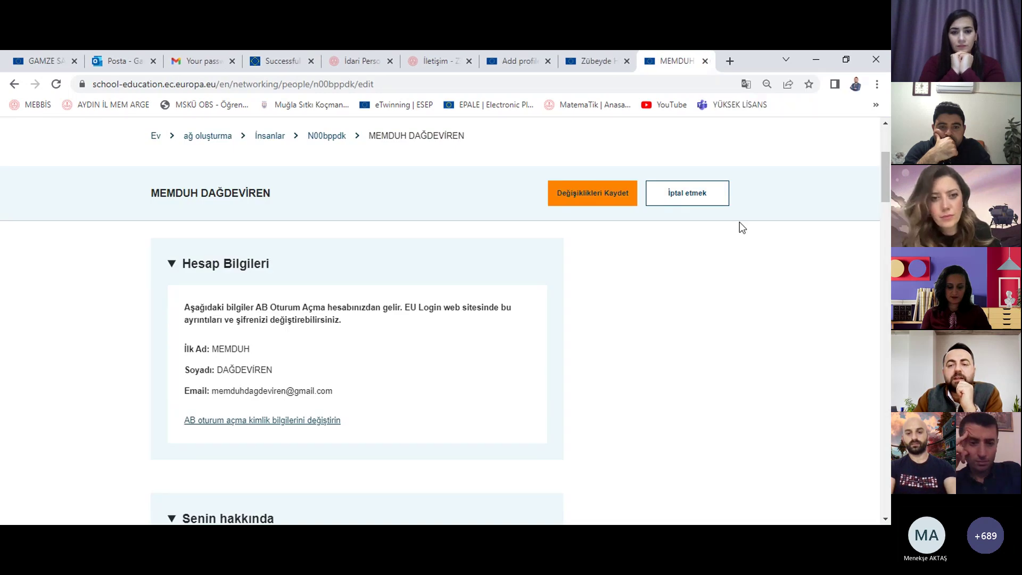
scroll(602, 339, "up", 3)
left_click(601, 334)
Step: Go to your own profile page through the account menu
scroll(632, 264, "up", 6)
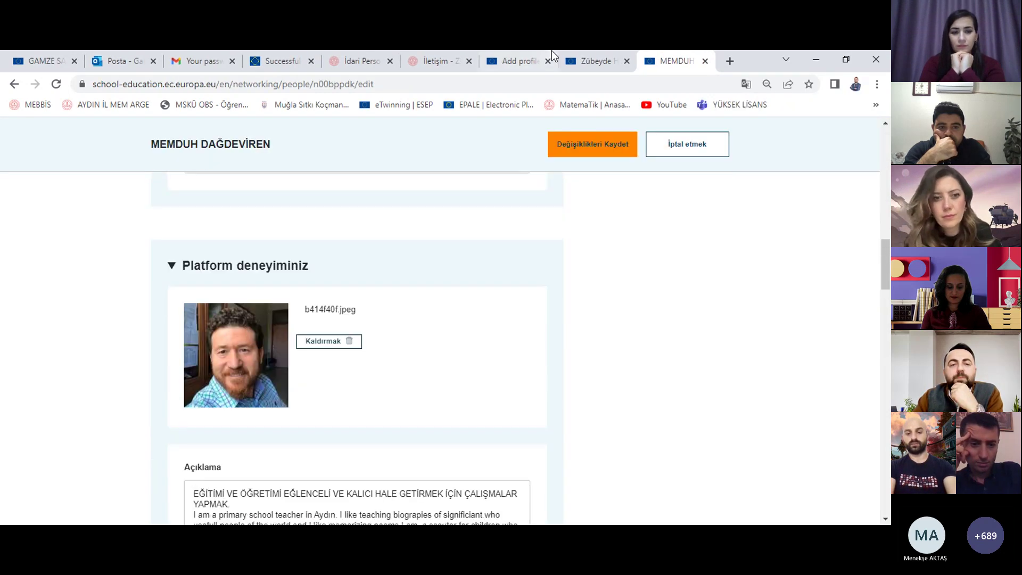
scroll(557, 235, "up", 12)
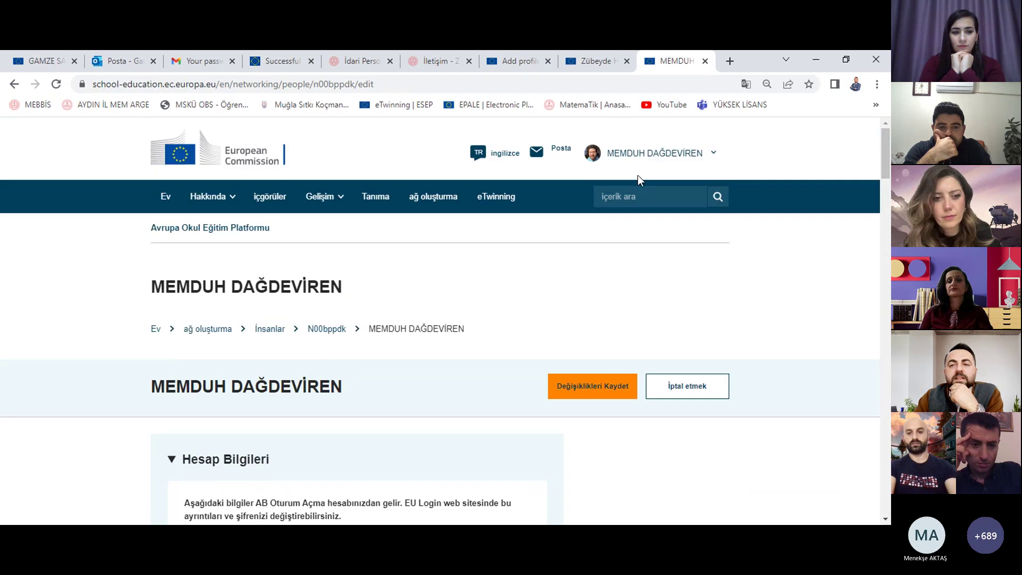
left_click(654, 153)
left_click(654, 286)
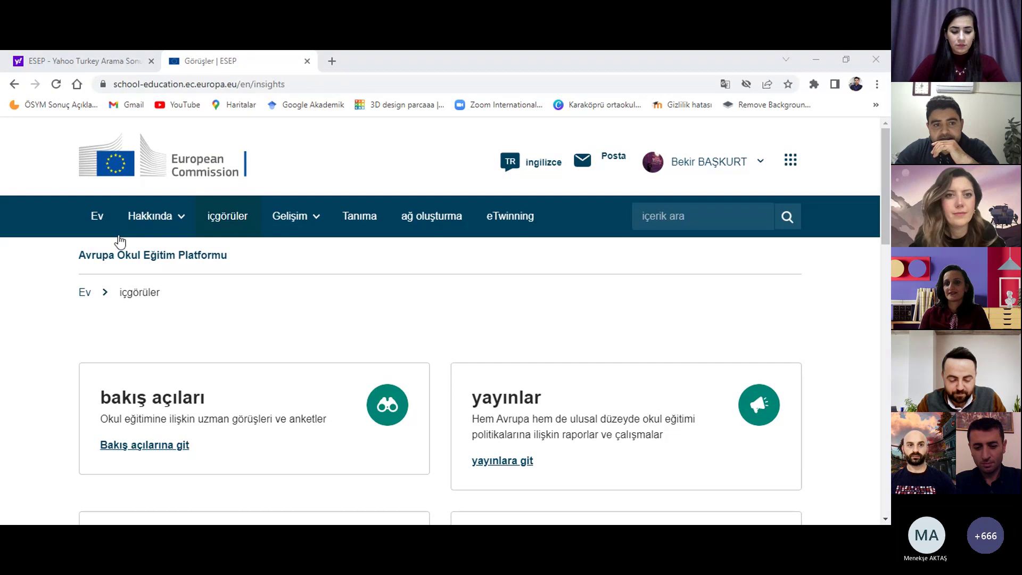
Step: Open the Tanıma (Recognition) page, reload it, and scroll to the Quality Labels
mouse_move(152, 218)
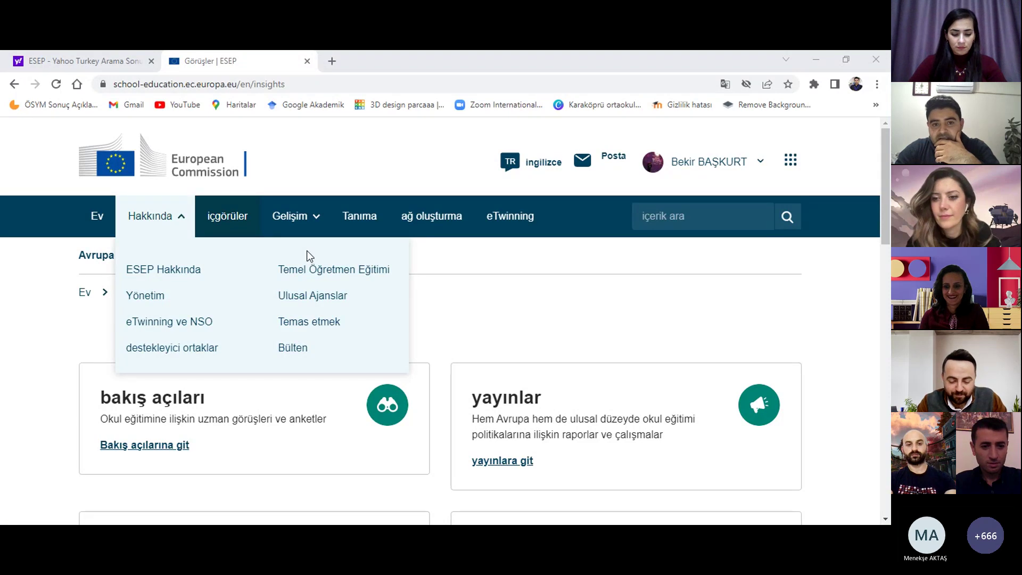
left_click(365, 218)
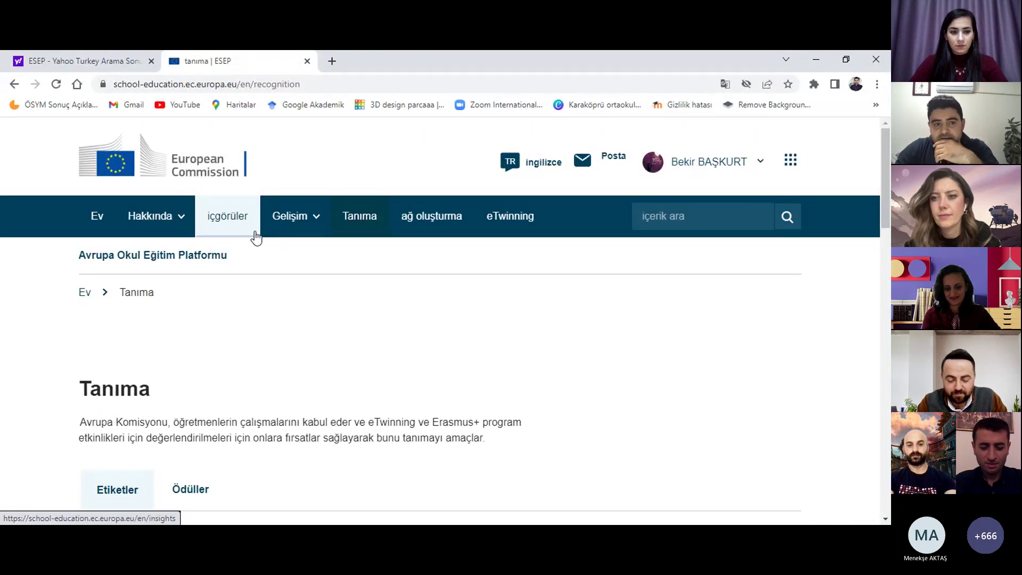
left_click(308, 227)
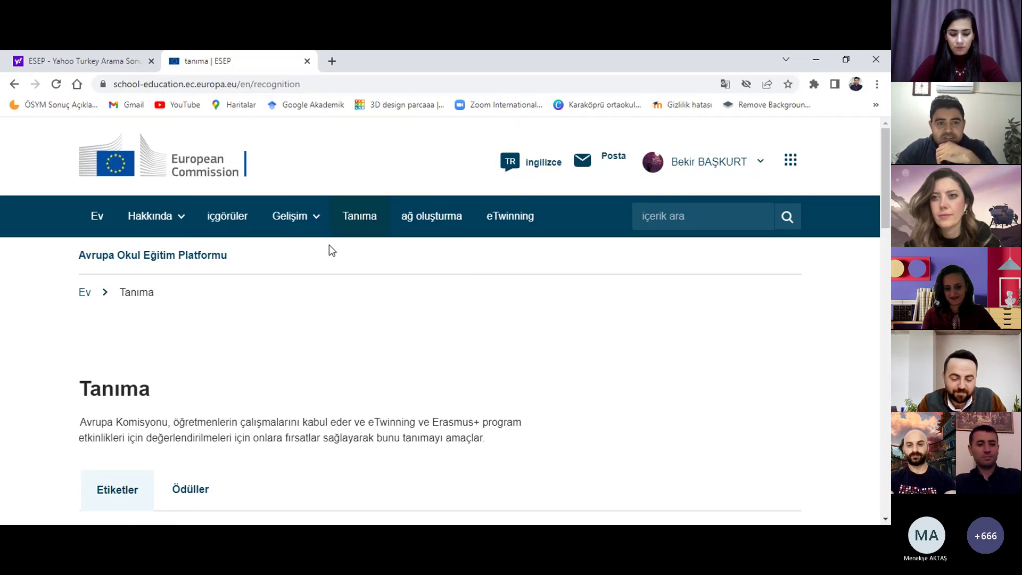
mouse_move(293, 228)
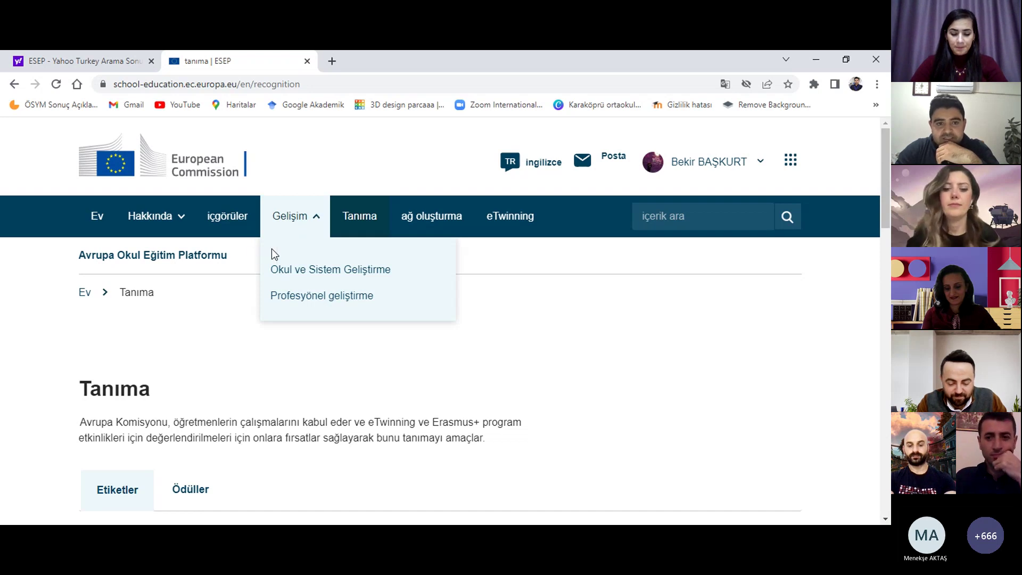
left_click(355, 221)
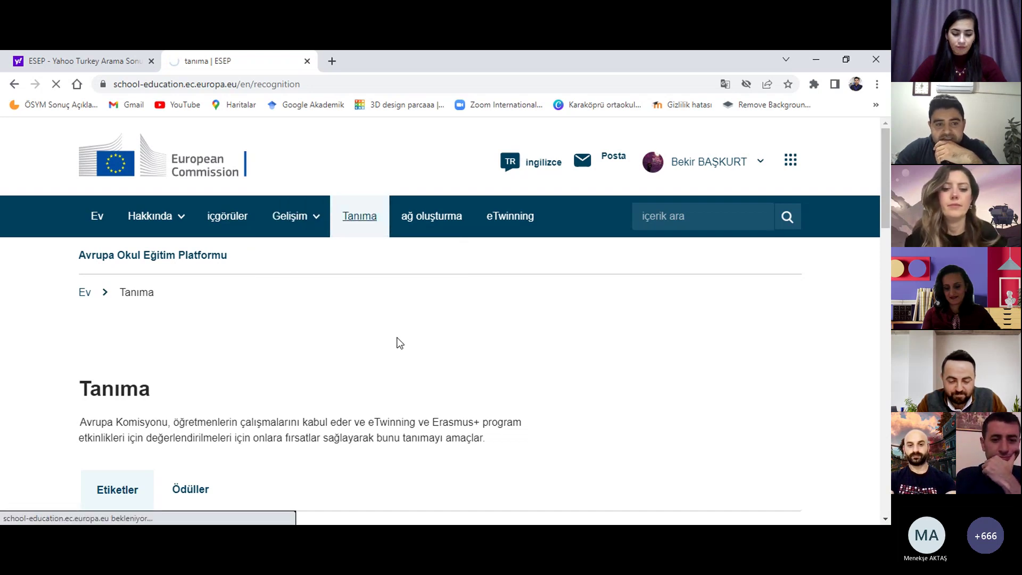
scroll(397, 342, "down", 1)
scroll(289, 297, "down", 3)
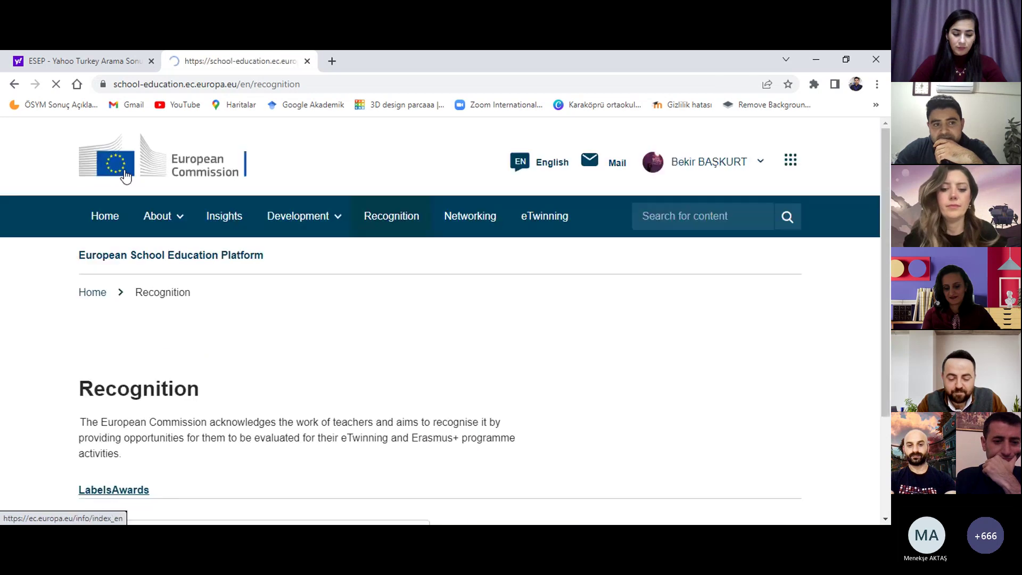
mouse_move(180, 250)
scroll(374, 351, "down", 3)
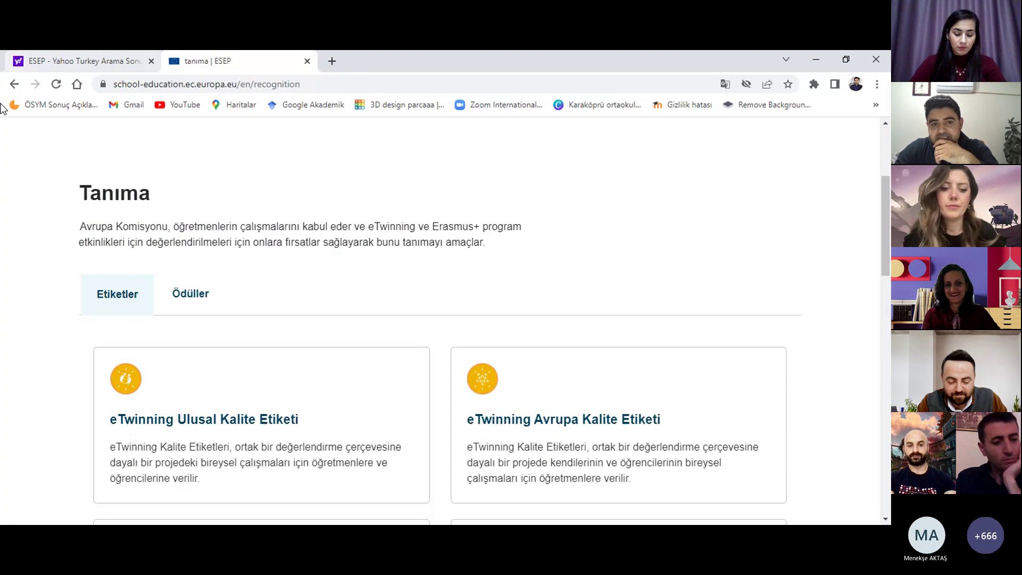
scroll(375, 250, "down", 4)
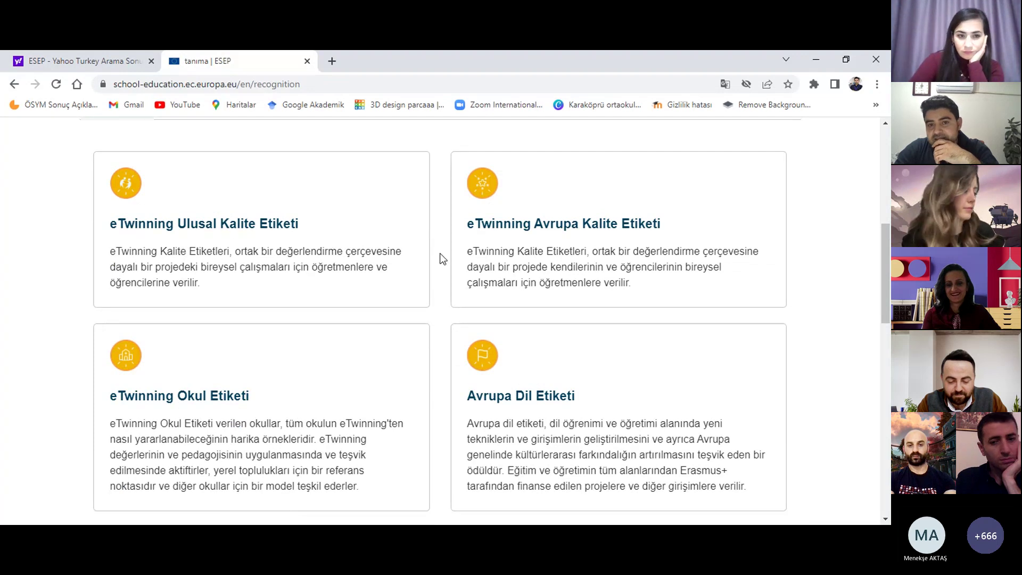
scroll(347, 346, "down", 1)
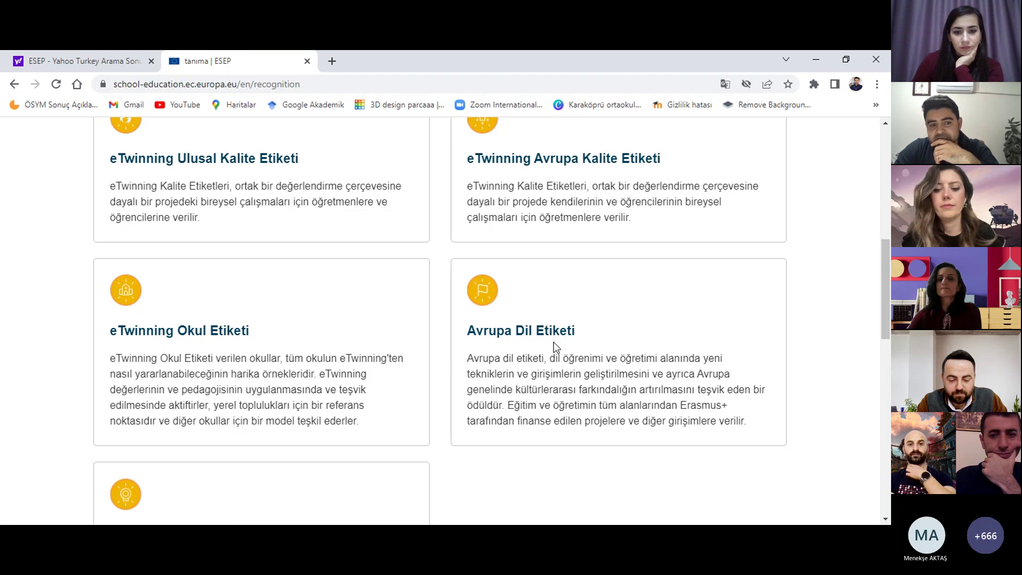
scroll(388, 327, "down", 3)
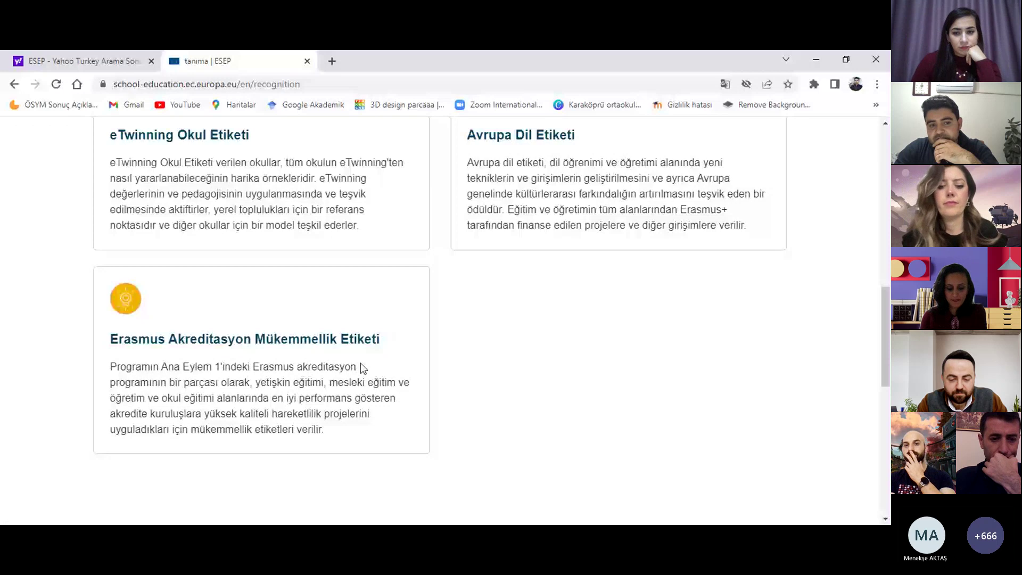
scroll(362, 365, "up", 6)
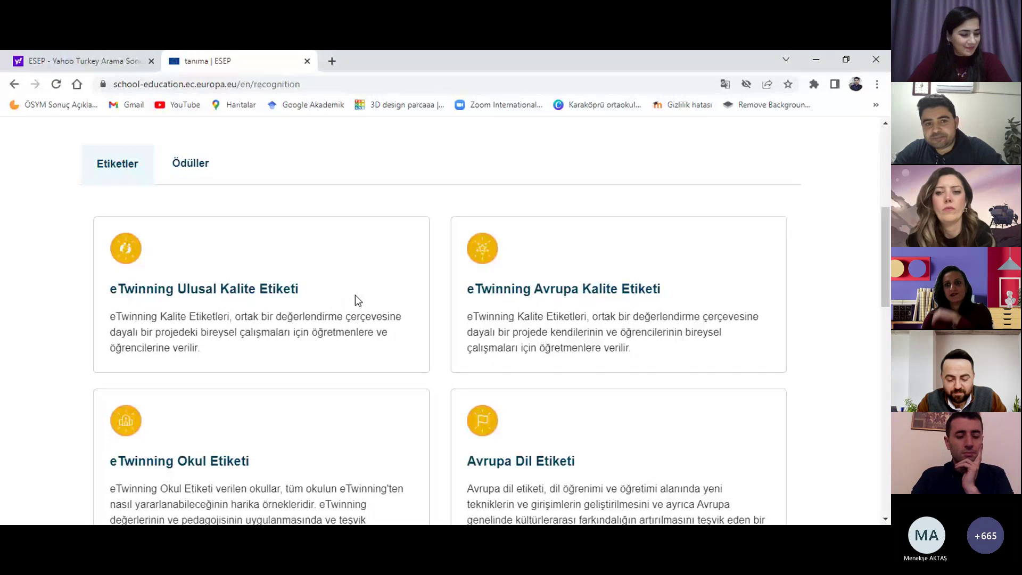
scroll(352, 292, "up", 1)
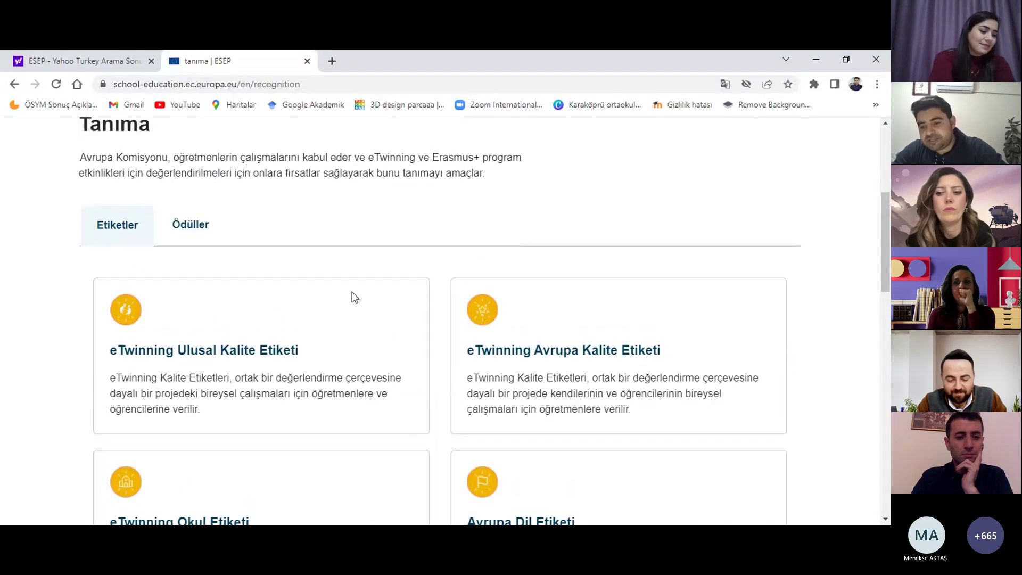
scroll(352, 292, "down", 1)
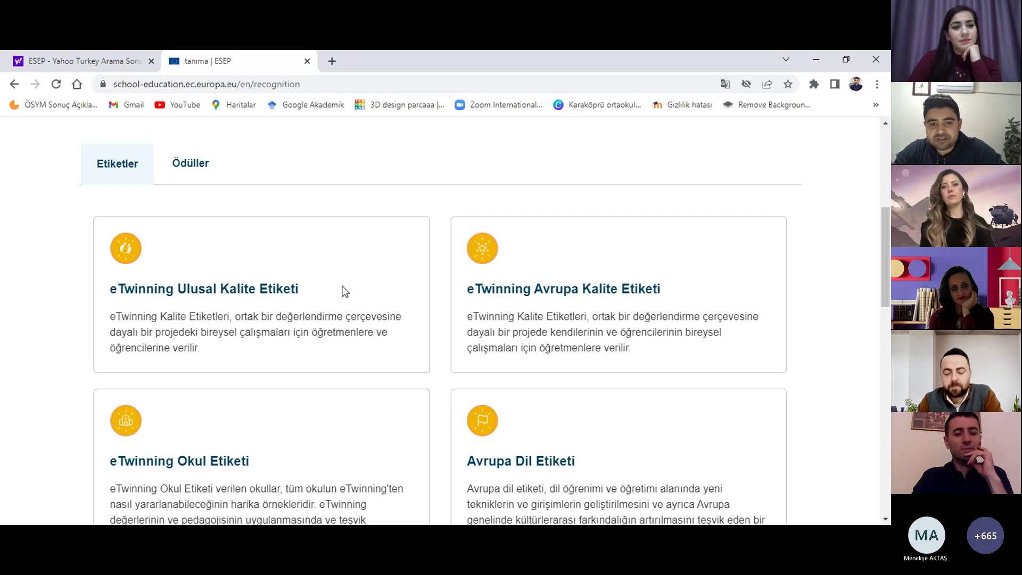
scroll(343, 291, "up", 1)
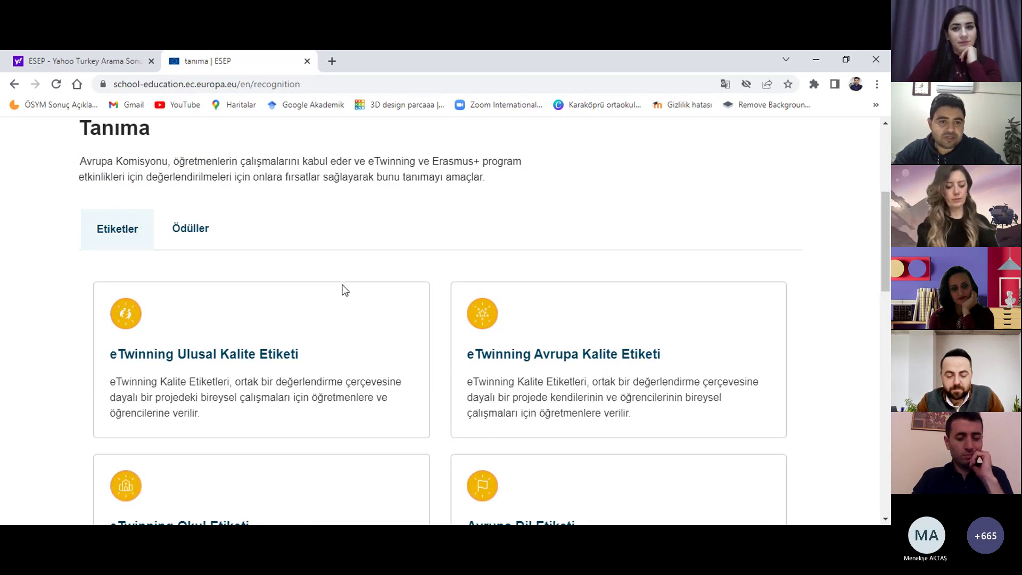
scroll(343, 290, "up", 2)
scroll(341, 290, "down", 2)
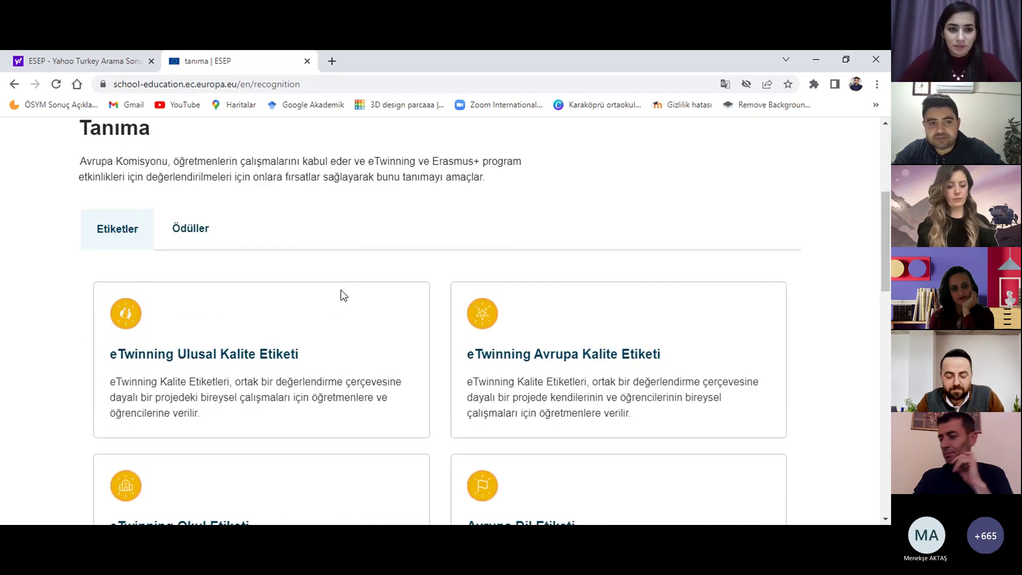
scroll(341, 289, "up", 2)
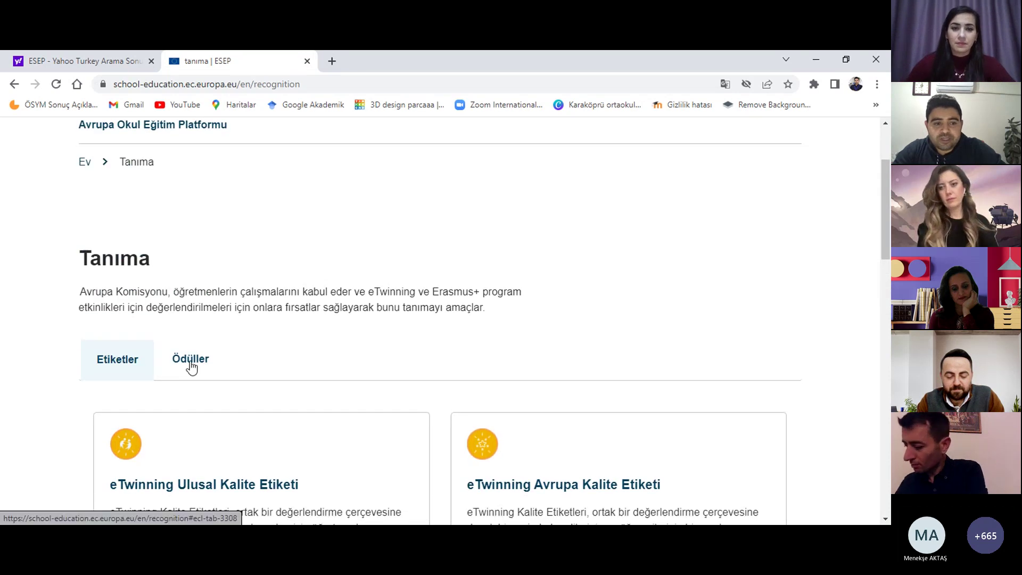
Step: Switch the Recognition page to Ödüller to show eTwinning Avrupa Ödülleri and Yenilikçi Öğretim Ödülü
left_click(189, 364)
scroll(282, 362, "down", 1)
scroll(288, 360, "down", 3)
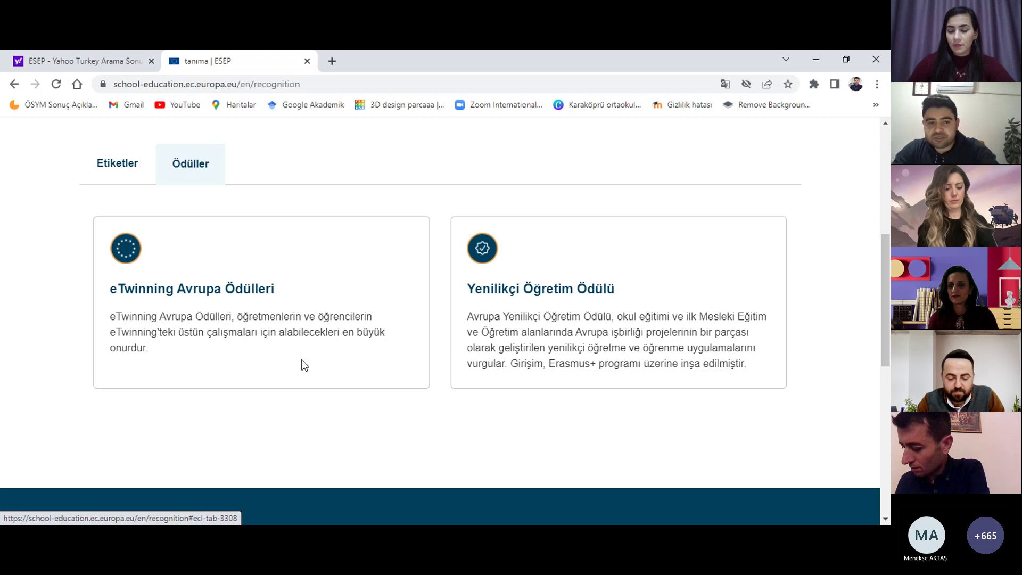
scroll(313, 354, "up", 2)
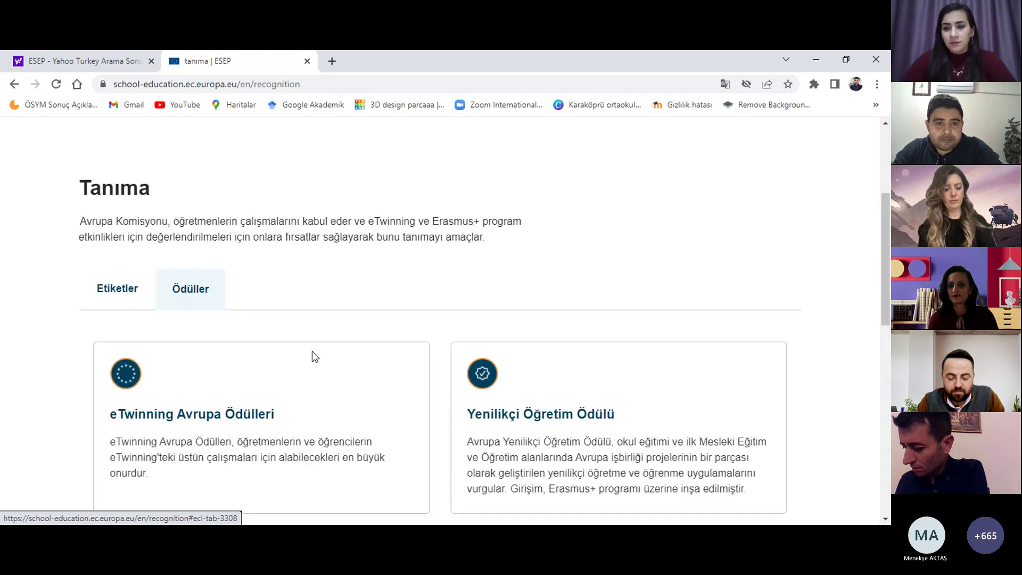
scroll(313, 353, "up", 2)
scroll(319, 314, "down", 1)
scroll(329, 282, "up", 2)
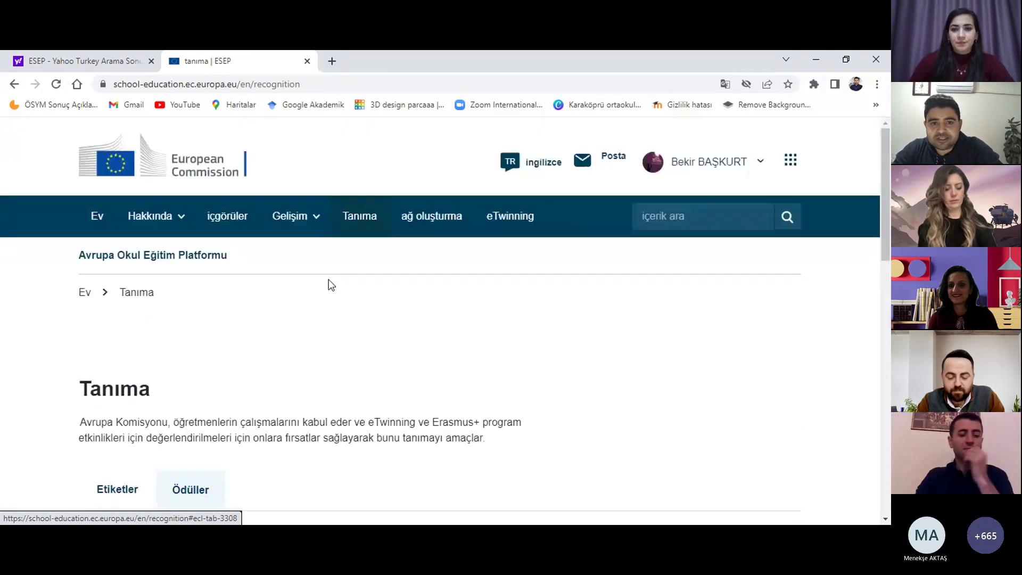
left_click(419, 218)
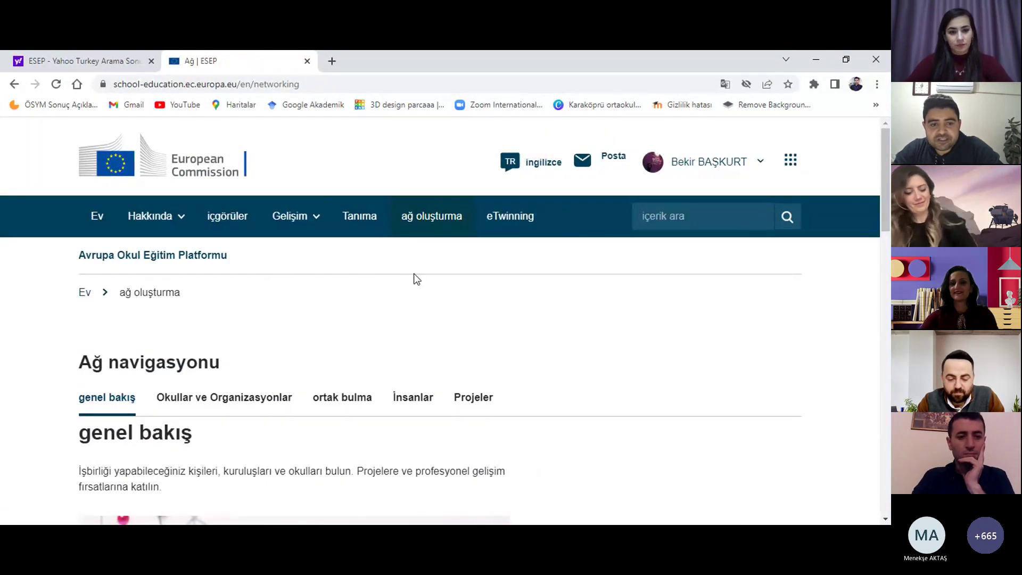
scroll(417, 278, "down", 2)
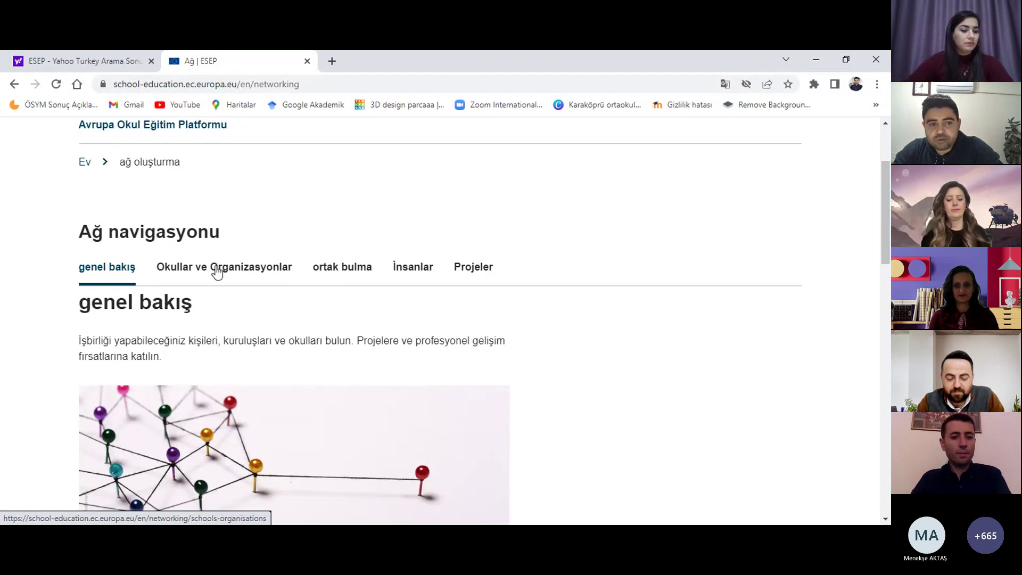
scroll(217, 272, "down", 2)
scroll(237, 204, "up", 1)
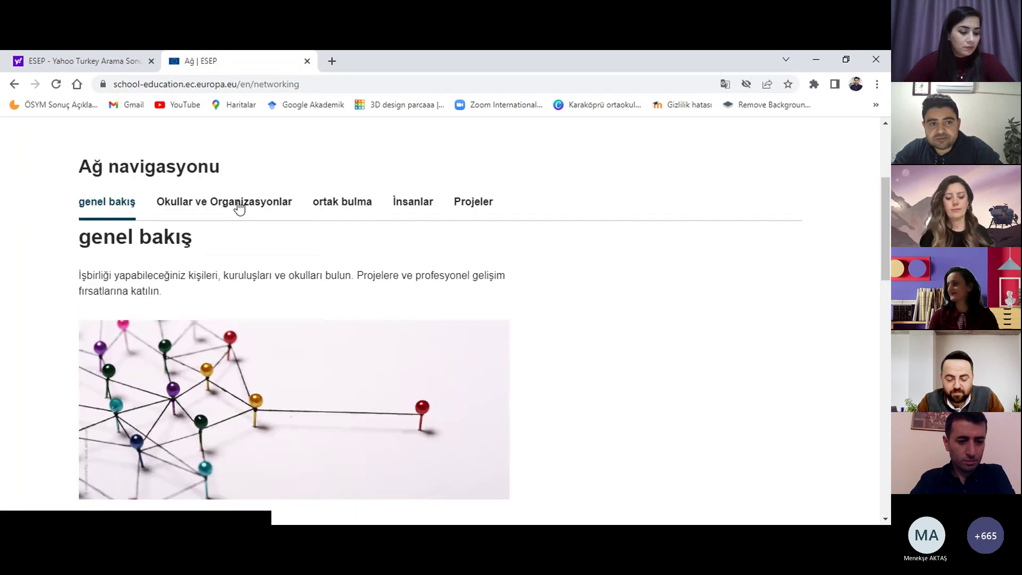
scroll(292, 285, "down", 5)
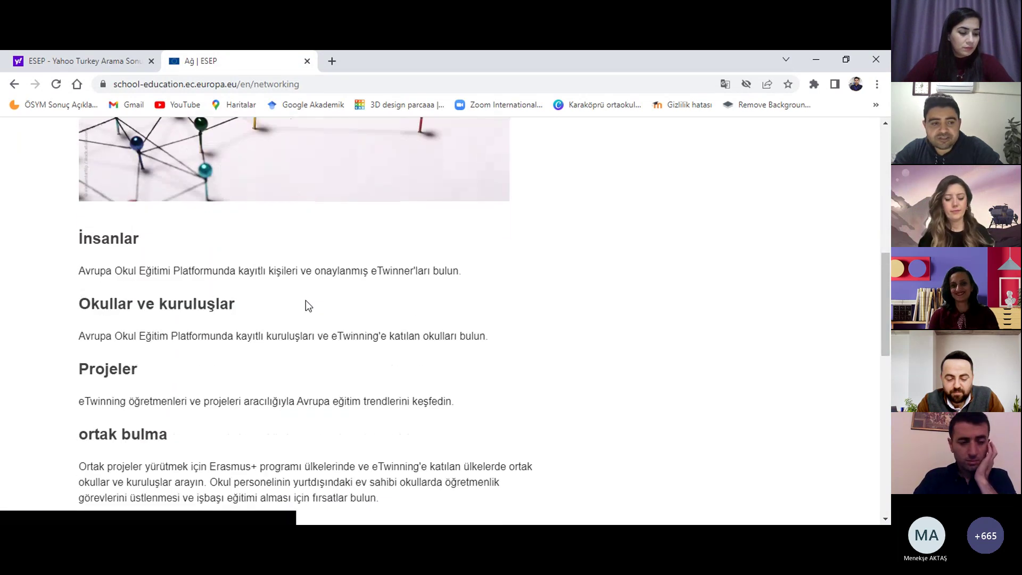
scroll(234, 299, "down", 2)
scroll(194, 274, "down", 2)
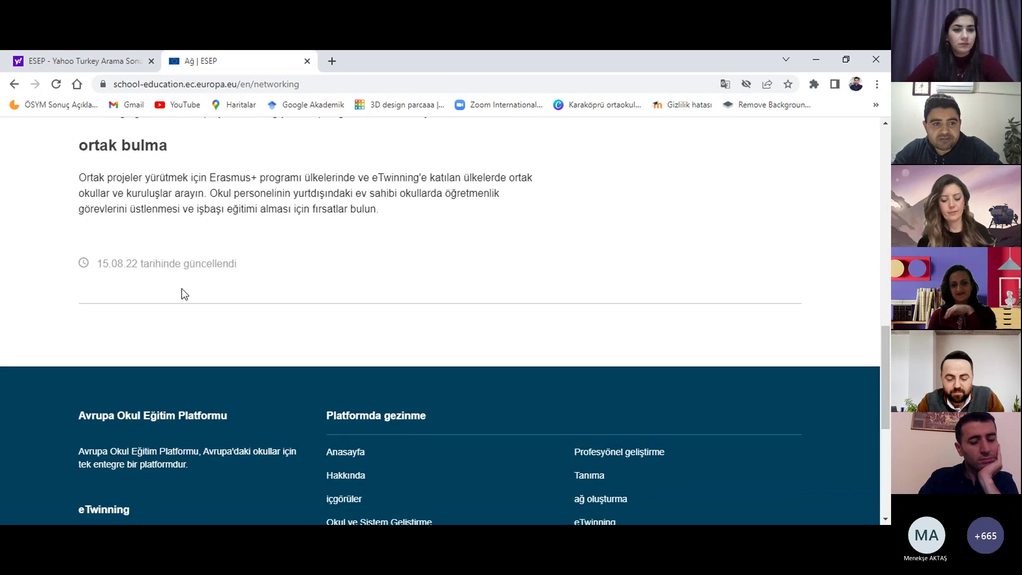
scroll(182, 292, "up", 2)
scroll(199, 295, "up", 1)
scroll(264, 295, "up", 4)
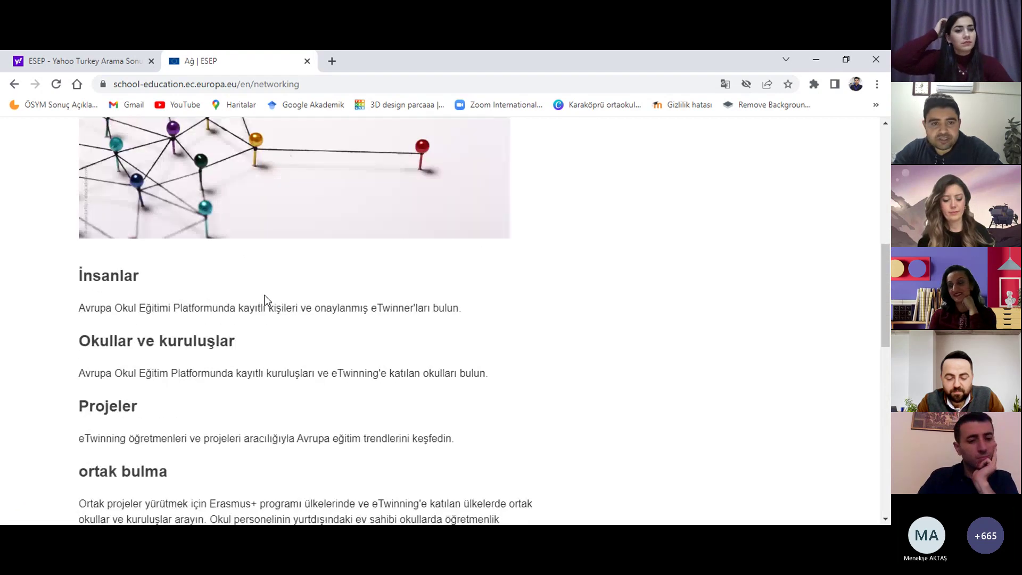
scroll(343, 284, "up", 3)
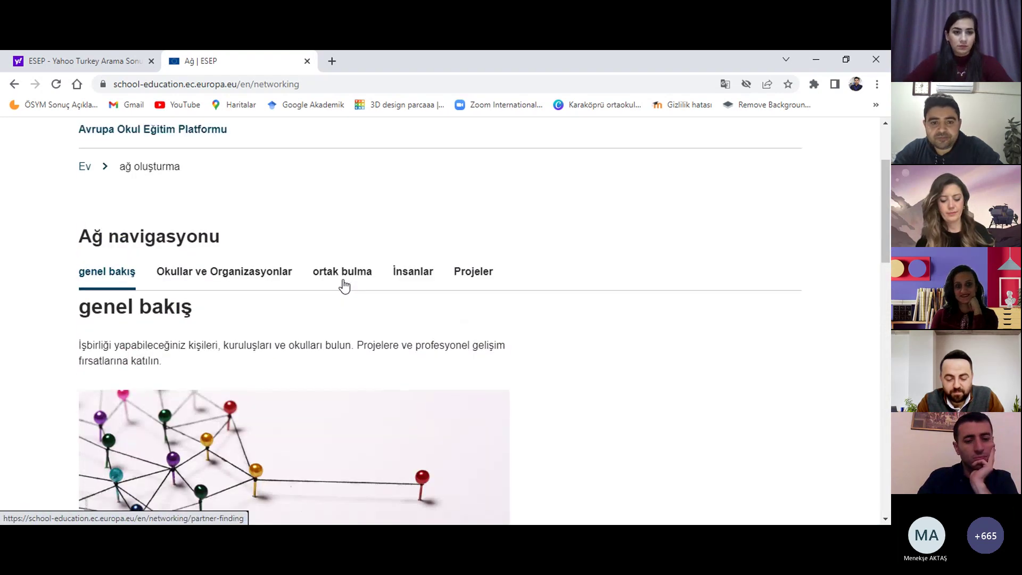
scroll(343, 285, "up", 1)
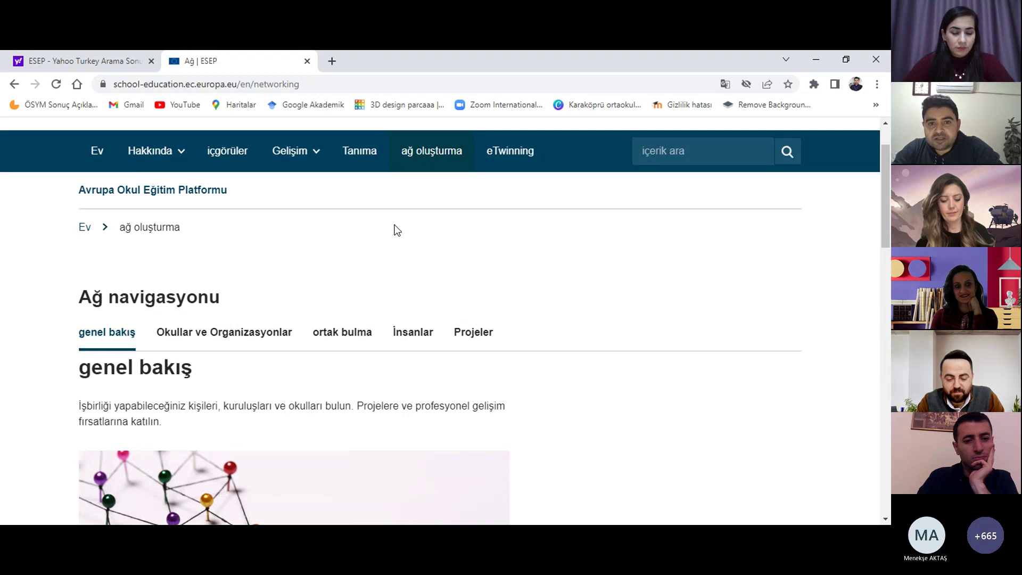
Step: Open the eTwinning overview page from the top navigation and scroll down it
left_click(511, 156)
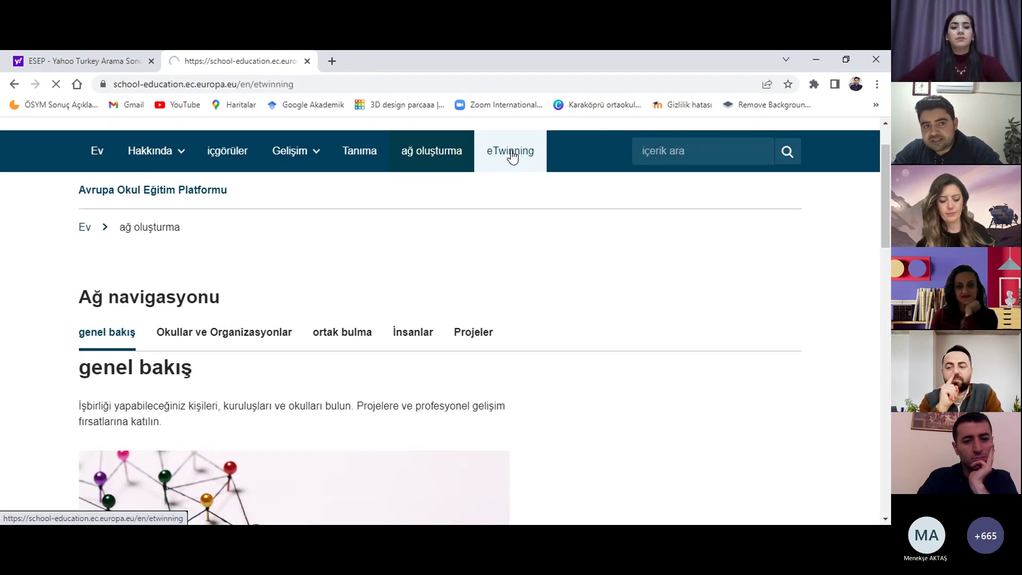
scroll(383, 264, "down", 1)
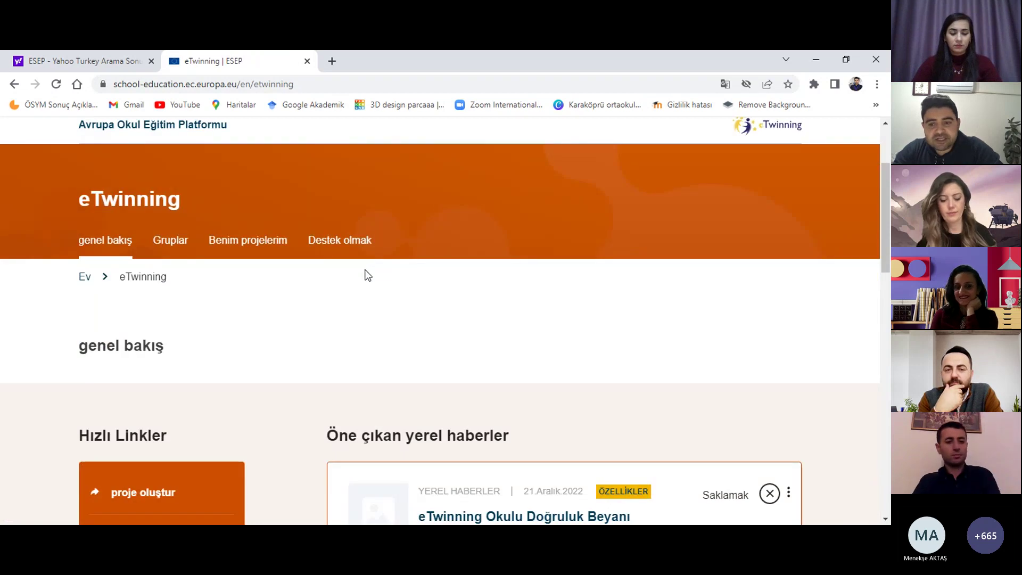
scroll(372, 277, "down", 1)
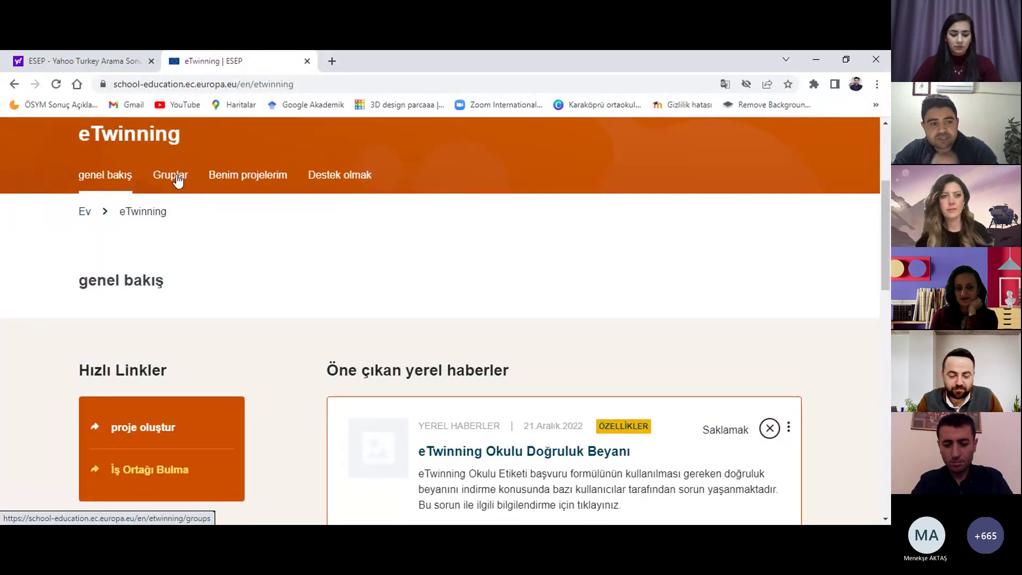
Step: Visit the eTwinning groups page, return to the overview, and browse Hızlı Linkler and local news
left_click(178, 182)
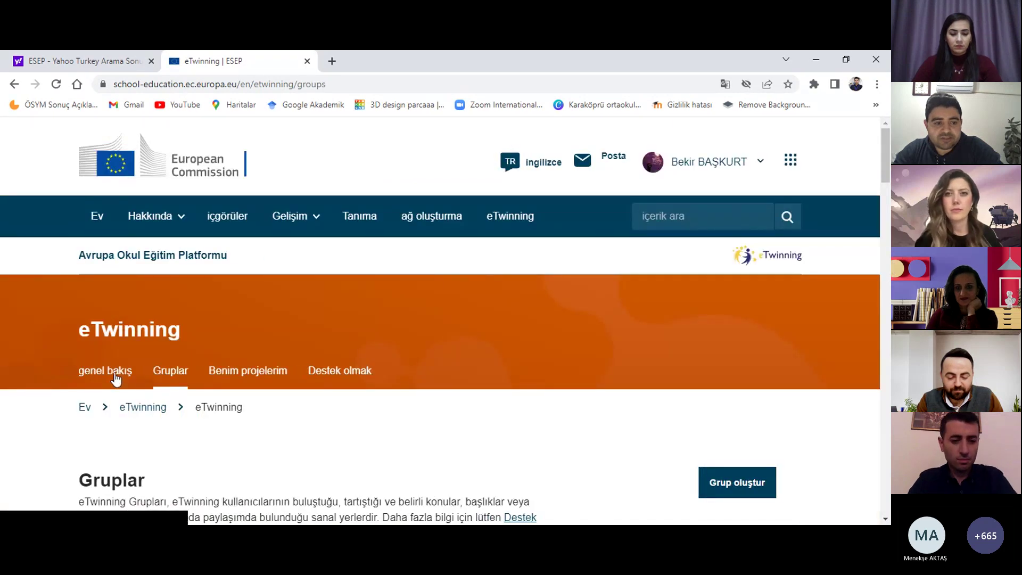
left_click(116, 371)
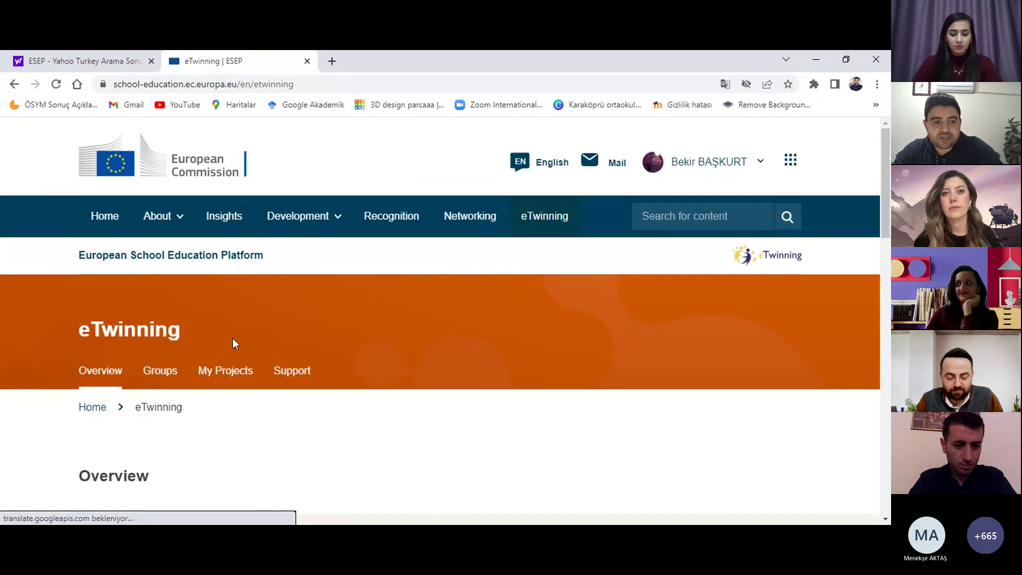
scroll(232, 337, "down", 6)
scroll(232, 336, "down", 1)
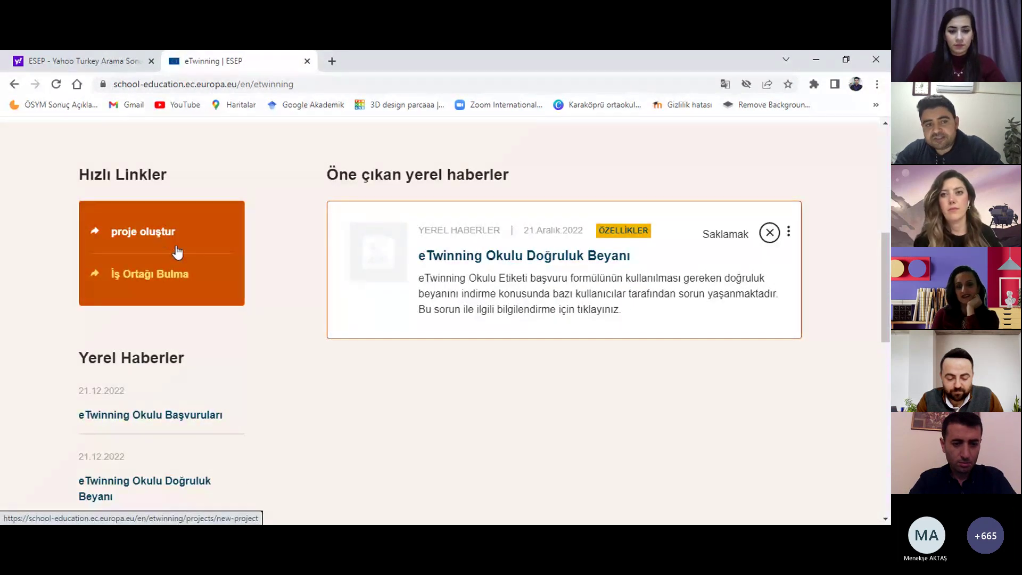
scroll(179, 254, "up", 1)
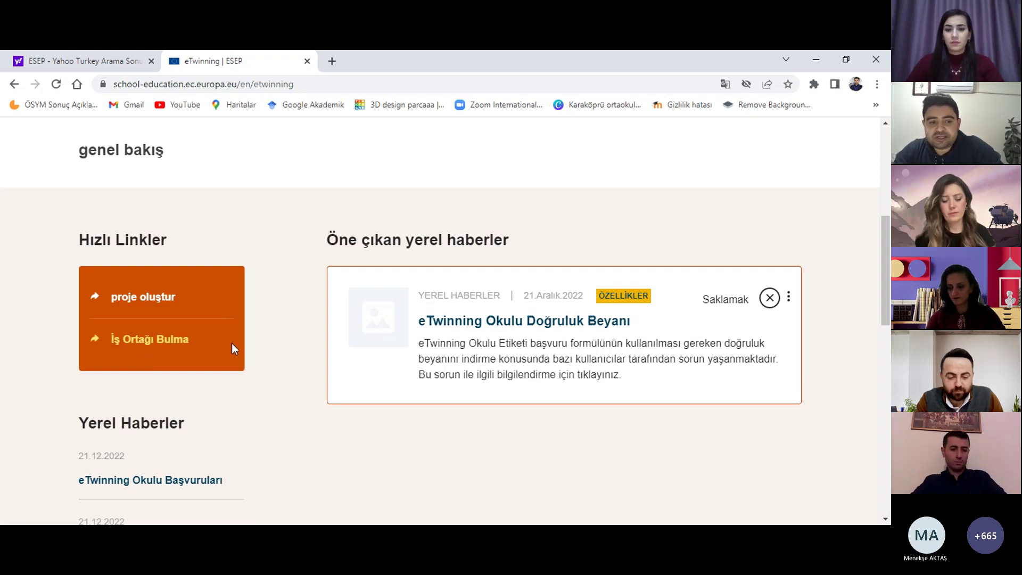
scroll(234, 343, "down", 1)
scroll(257, 340, "down", 1)
scroll(288, 350, "down", 1)
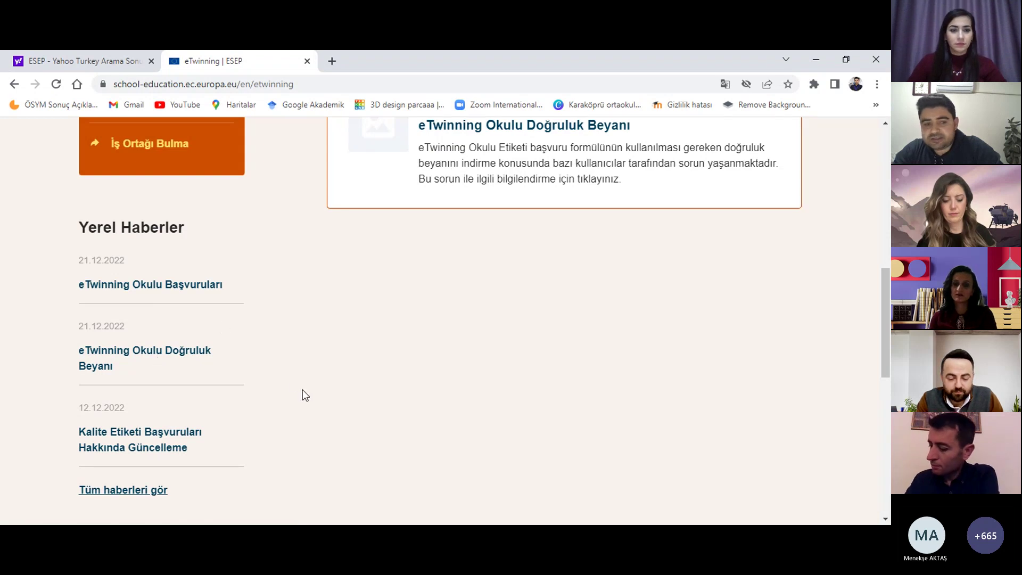
scroll(302, 395, "up", 6)
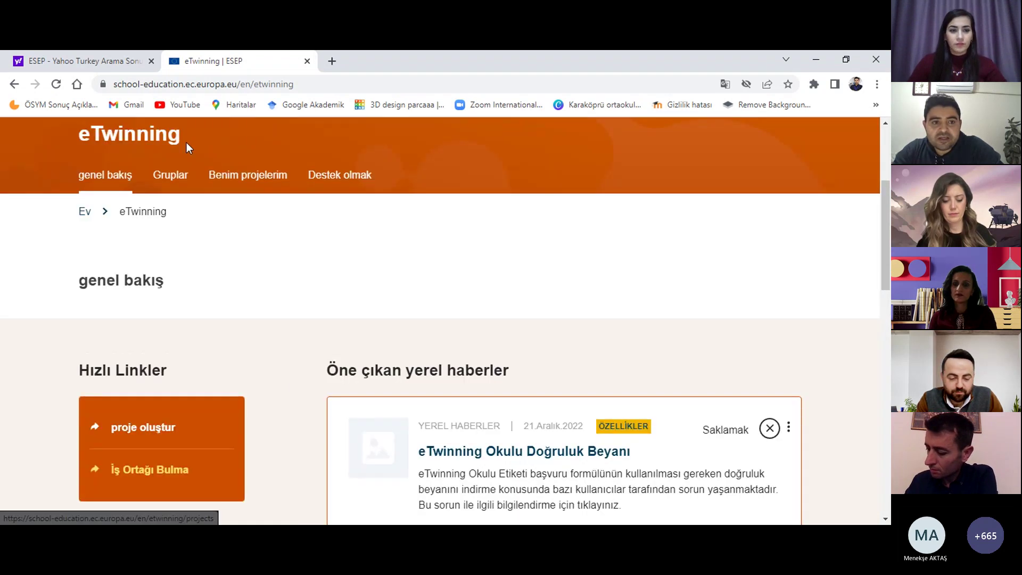
Step: Open the eTwinning Gruplar page and scroll through the Tüm gruplar list of 826 groups
left_click(171, 177)
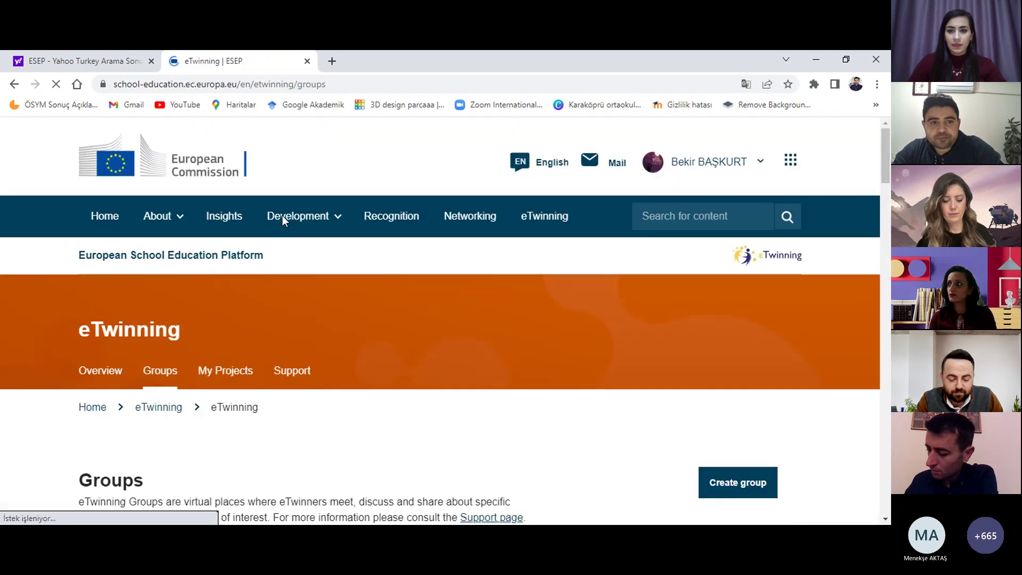
mouse_move(290, 216)
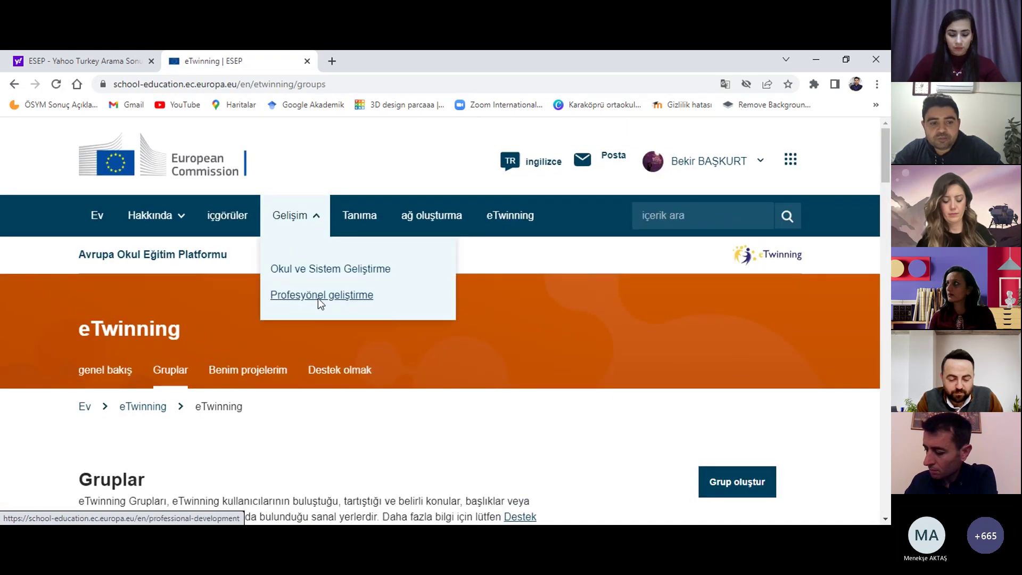
scroll(234, 316, "down", 7)
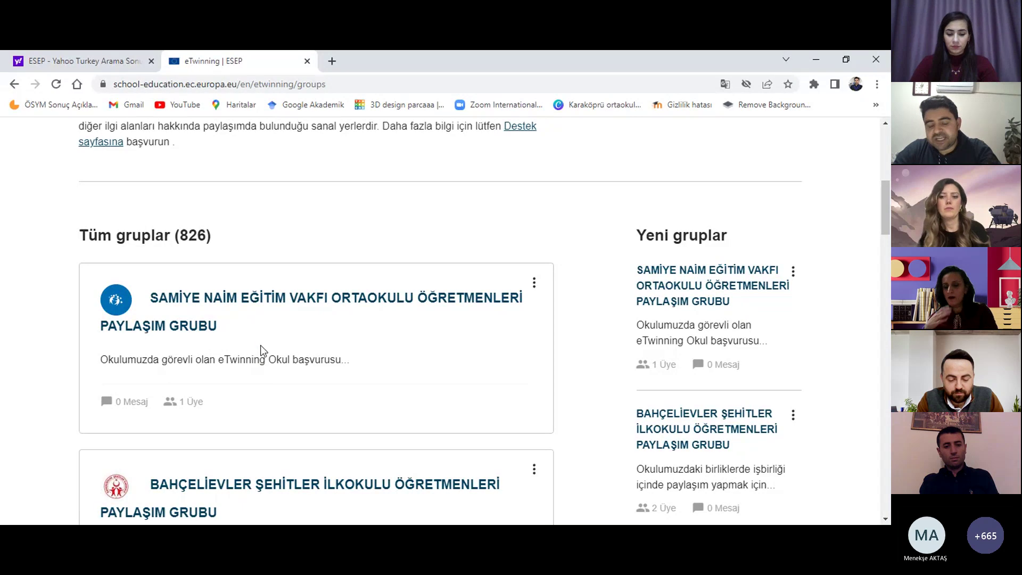
scroll(261, 344, "down", 1)
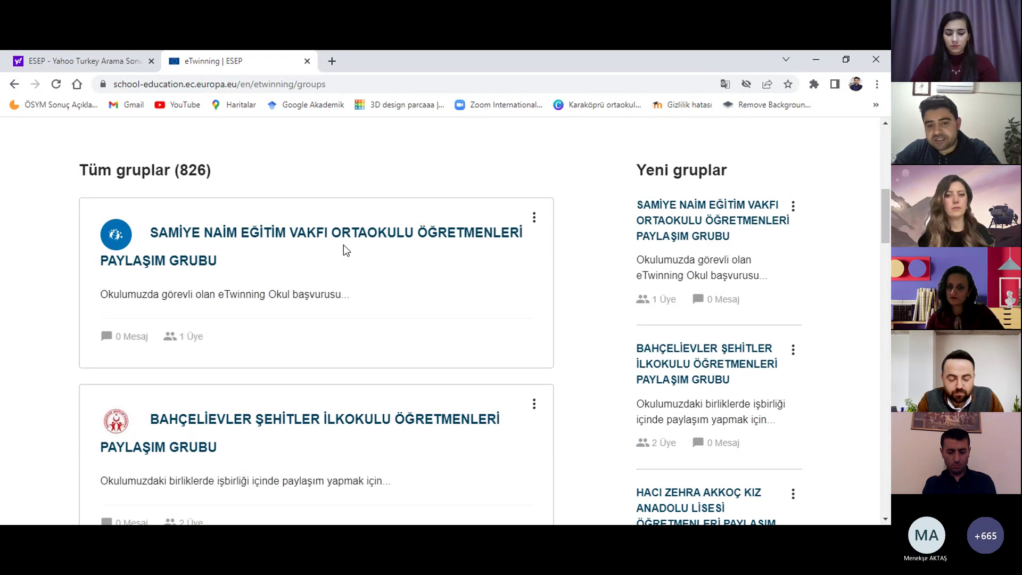
scroll(343, 251, "down", 3)
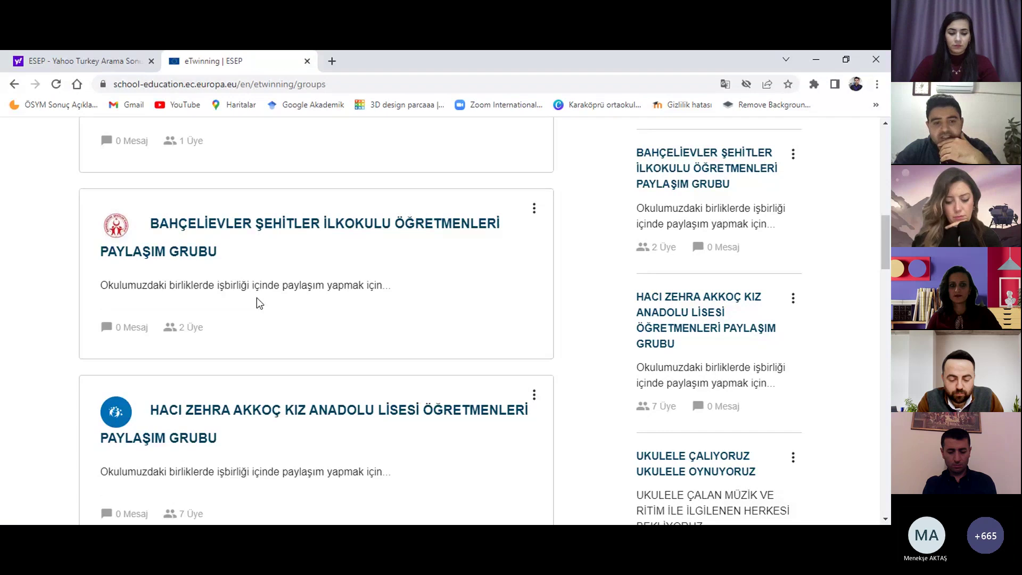
scroll(278, 287, "down", 5)
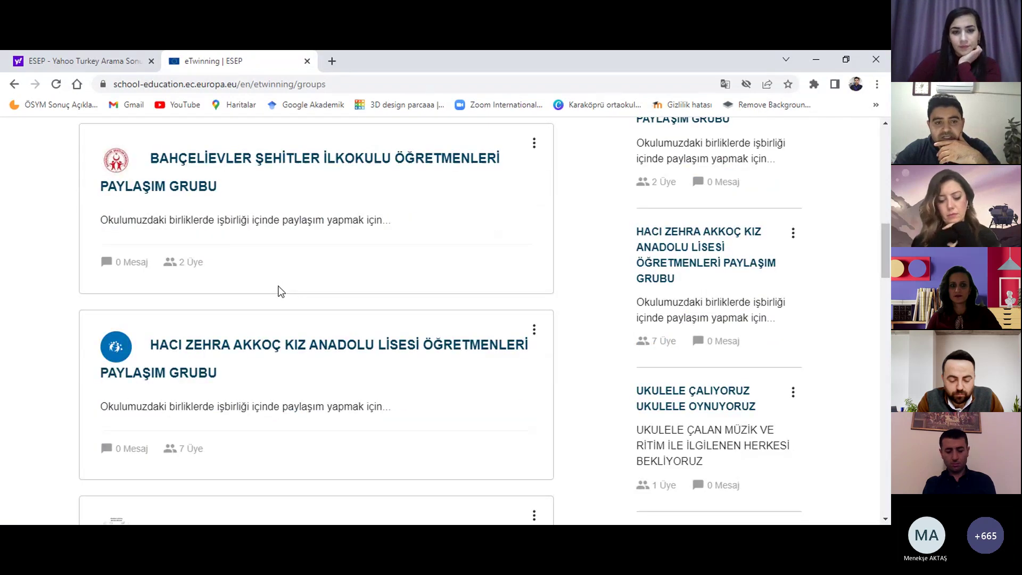
scroll(276, 299, "down", 1)
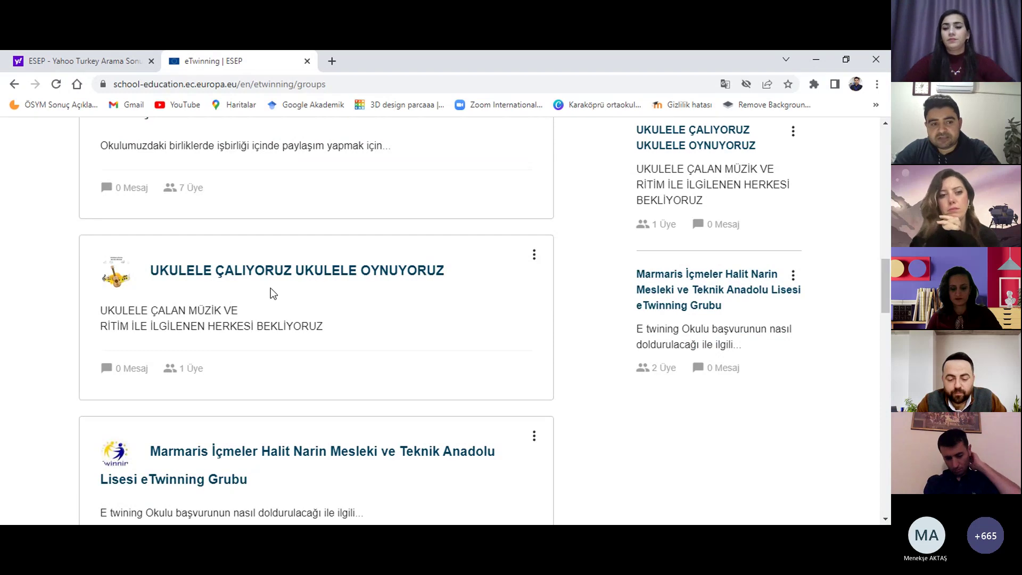
scroll(273, 294, "down", 5)
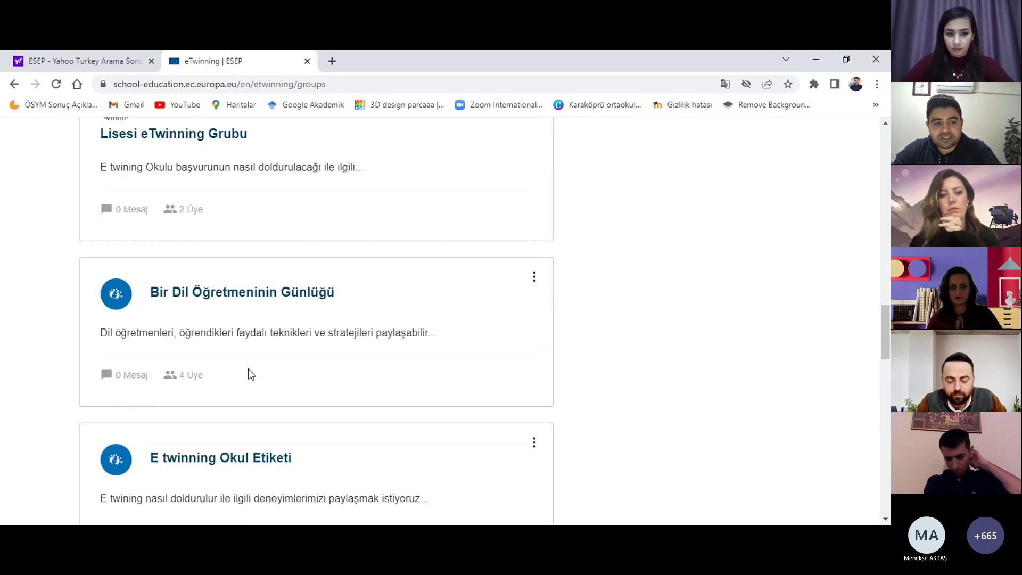
scroll(248, 368, "down", 2)
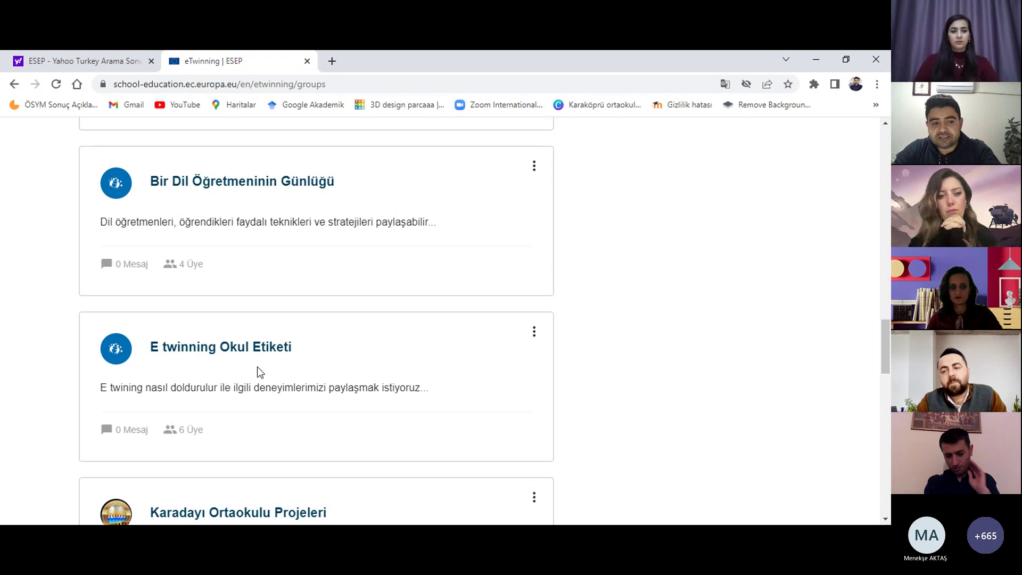
scroll(258, 369, "down", 1)
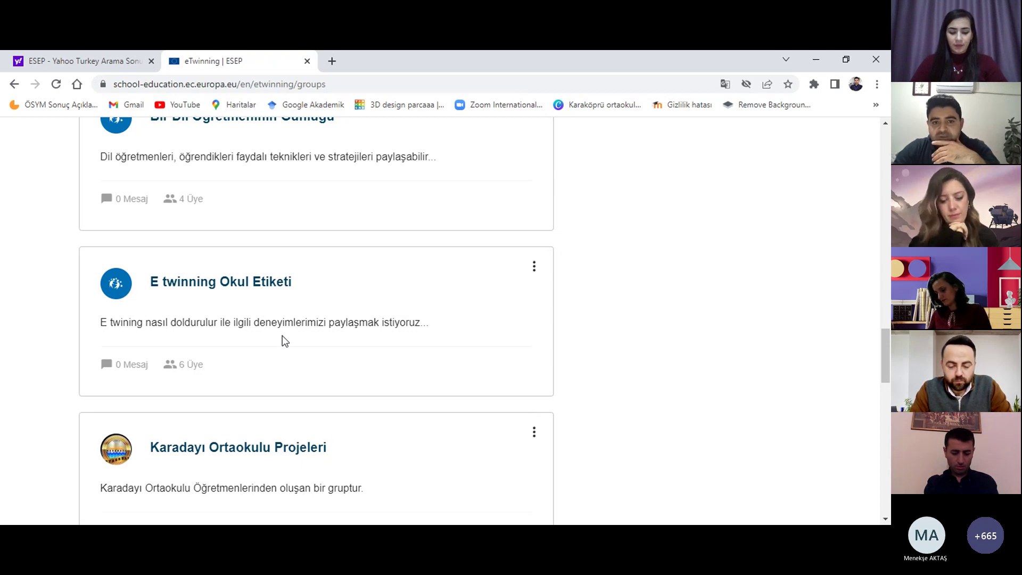
scroll(283, 340, "up", 10)
scroll(283, 340, "up", 3)
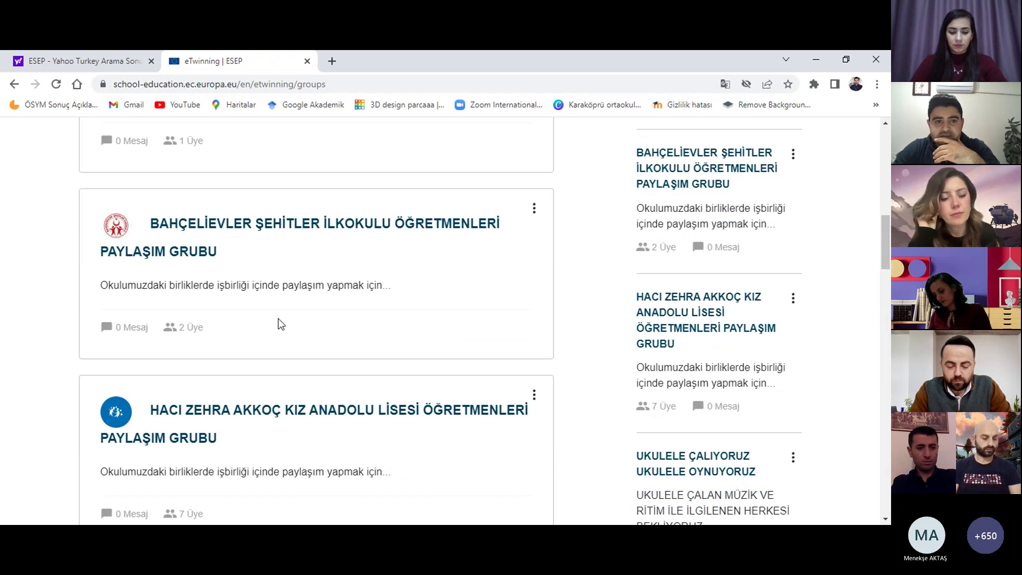
scroll(278, 325, "up", 2)
scroll(277, 320, "up", 5)
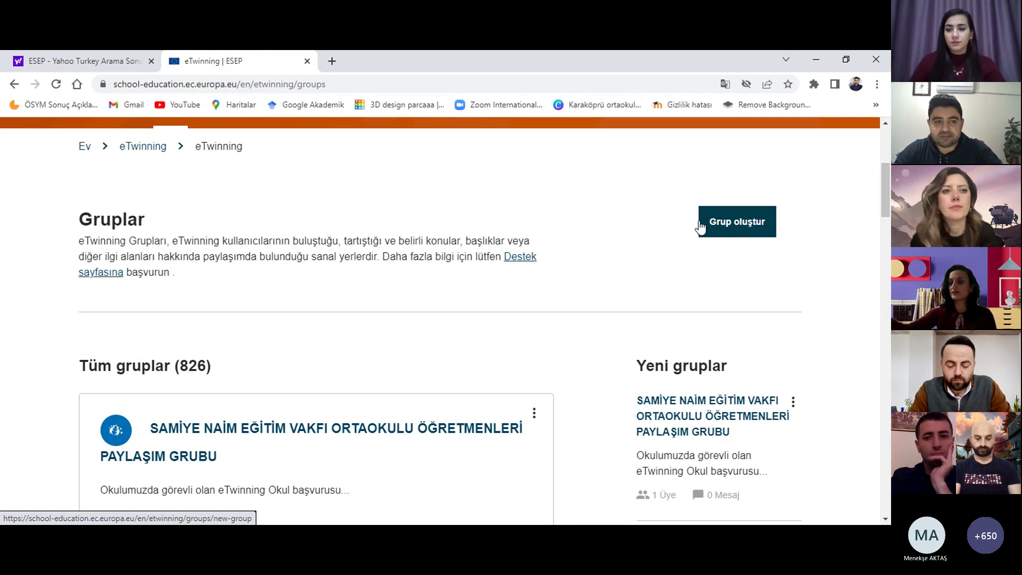
scroll(548, 289, "up", 1)
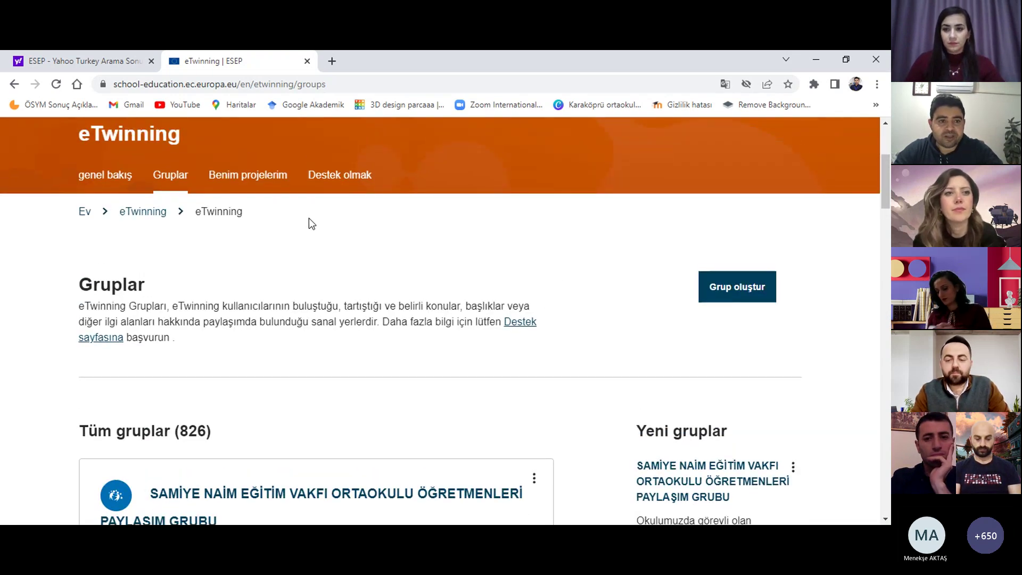
Step: Open Benim projelerim and scroll through the project list, including HAYATIN İÇİNDE STEM
left_click(235, 181)
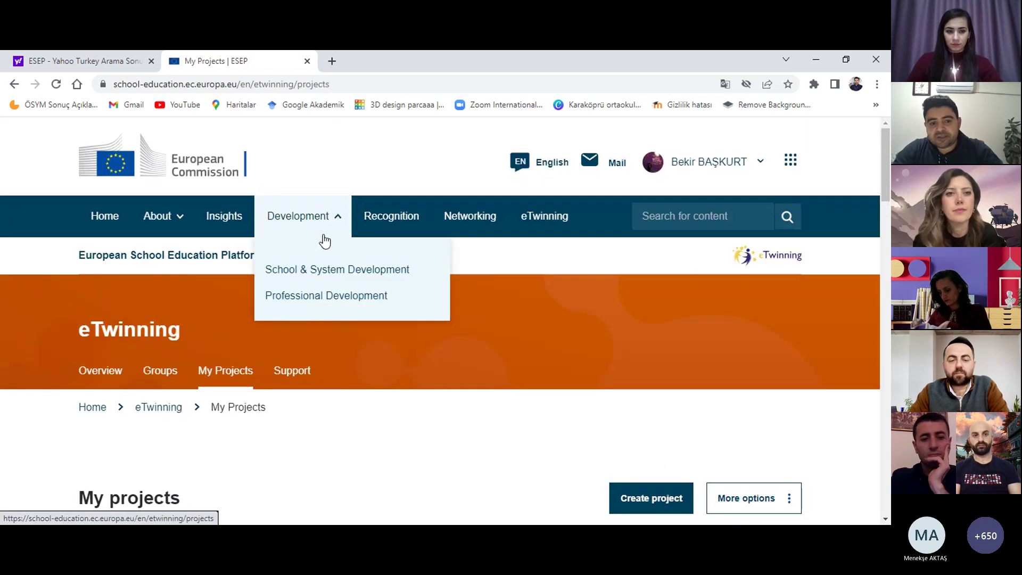
scroll(324, 241, "down", 5)
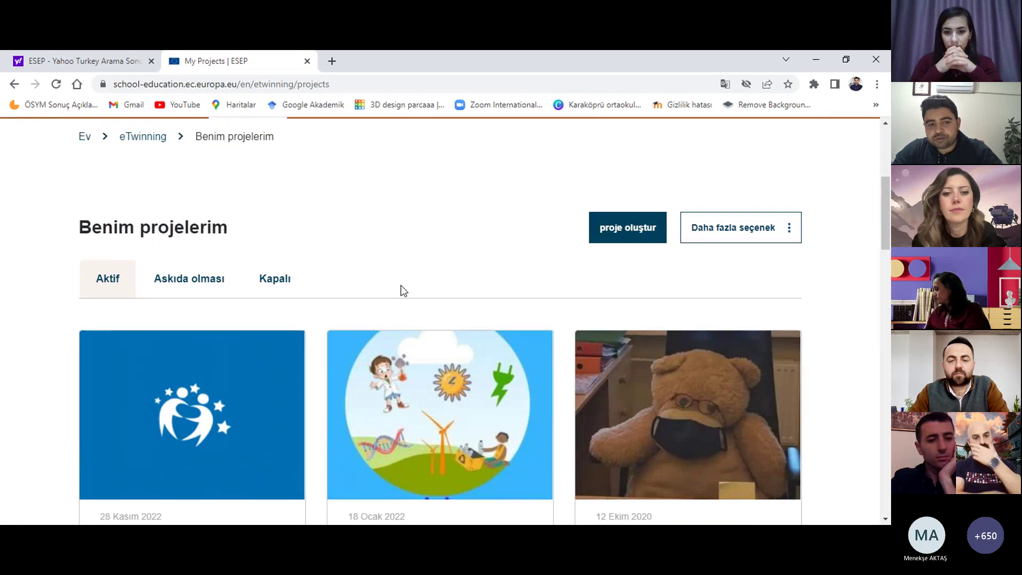
scroll(401, 286, "down", 1)
scroll(237, 340, "down", 1)
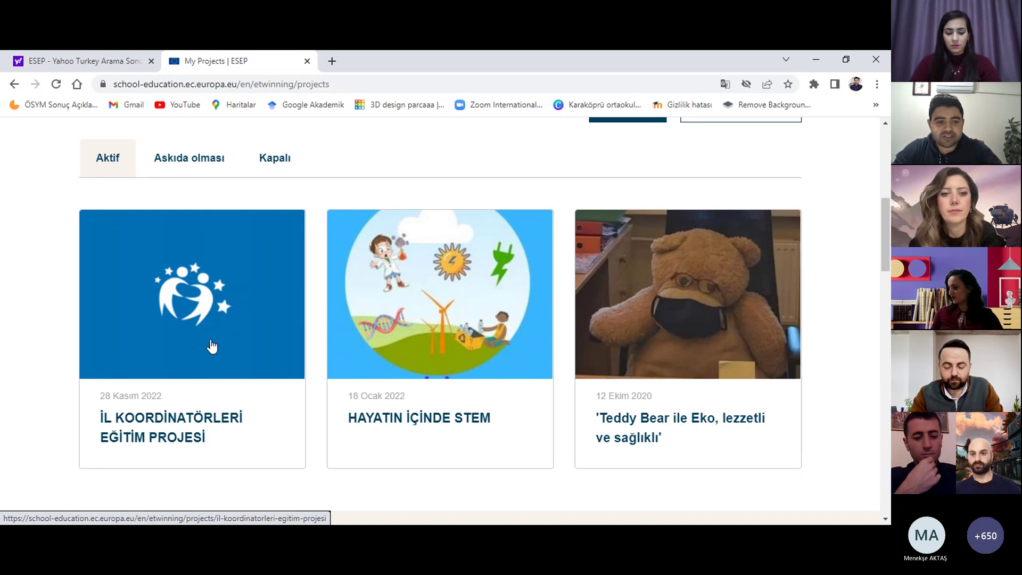
scroll(216, 332, "down", 2)
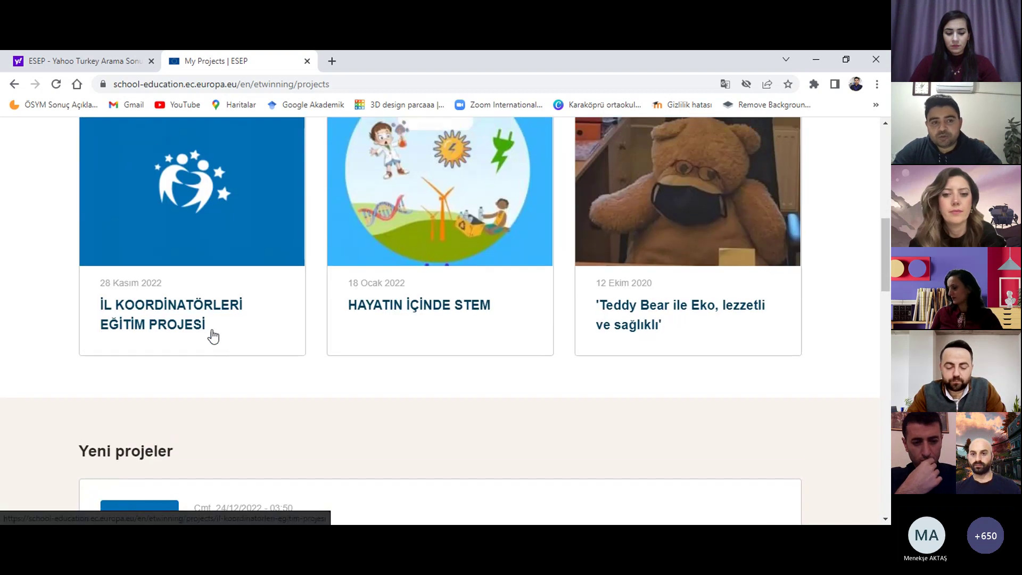
scroll(187, 233, "up", 2)
scroll(186, 232, "up", 2)
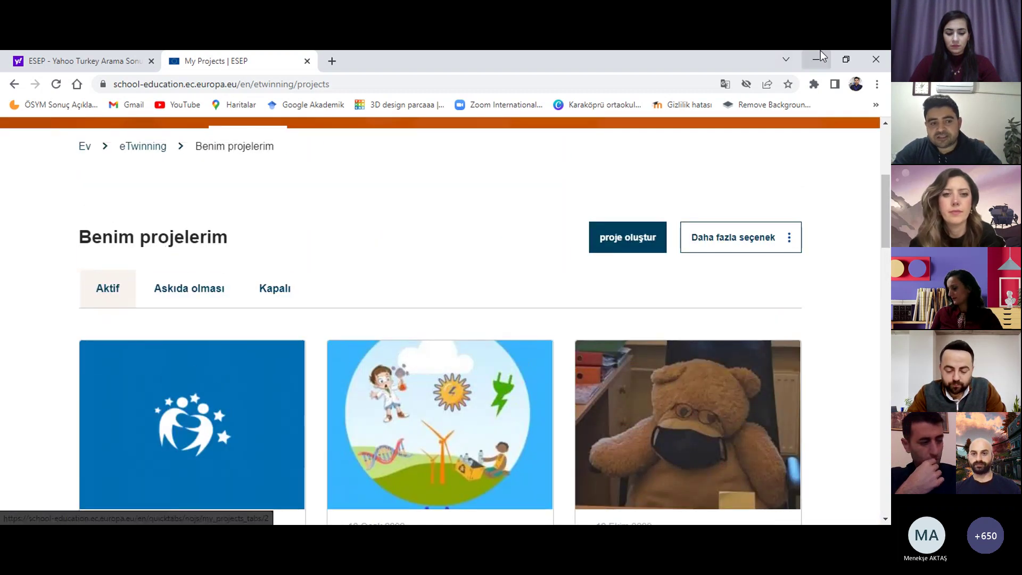
left_click(279, 290)
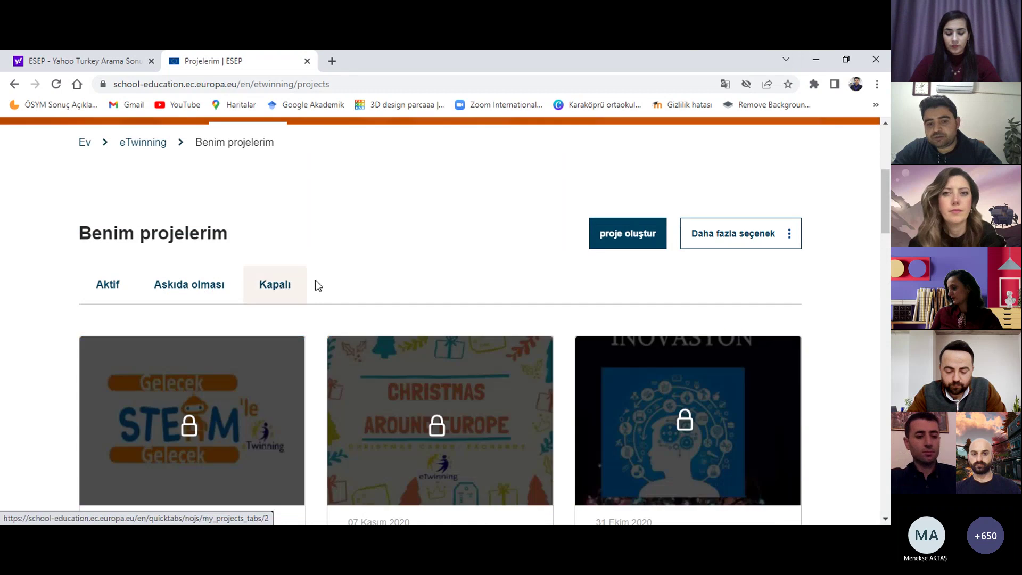
scroll(330, 282, "down", 1)
scroll(341, 282, "down", 2)
scroll(425, 271, "down", 3)
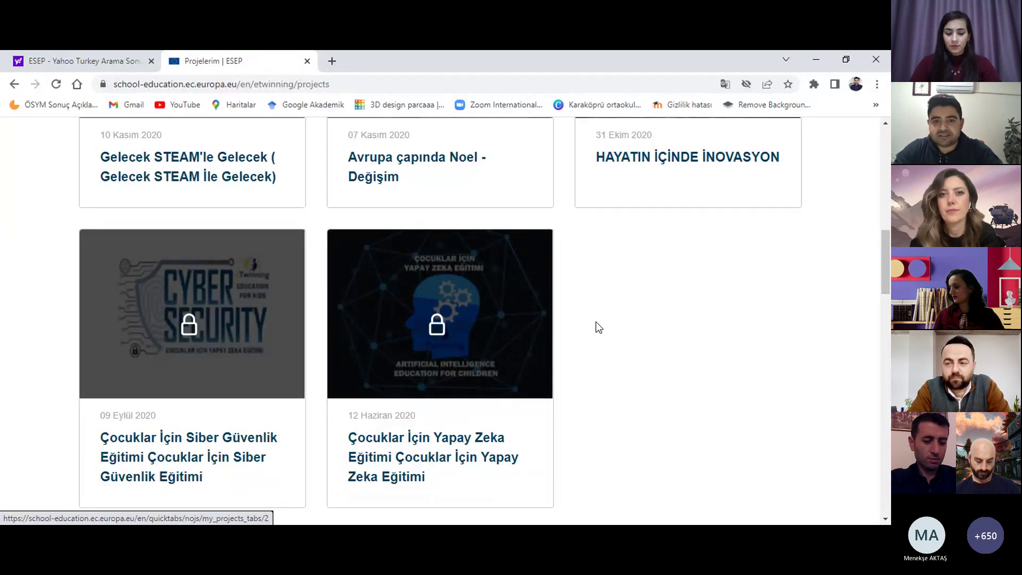
scroll(596, 321, "up", 5)
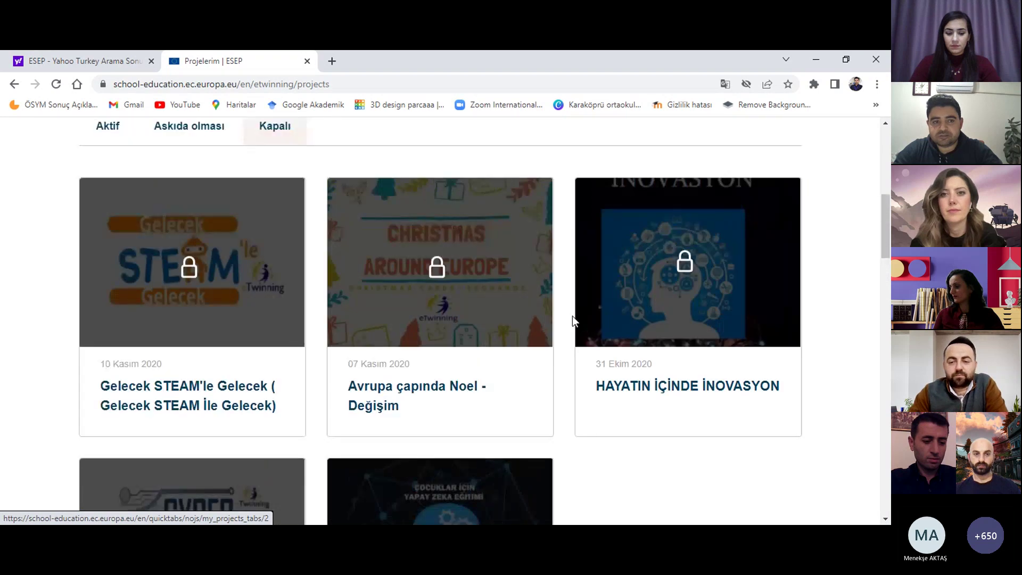
scroll(573, 315, "up", 2)
scroll(191, 229, "up", 3)
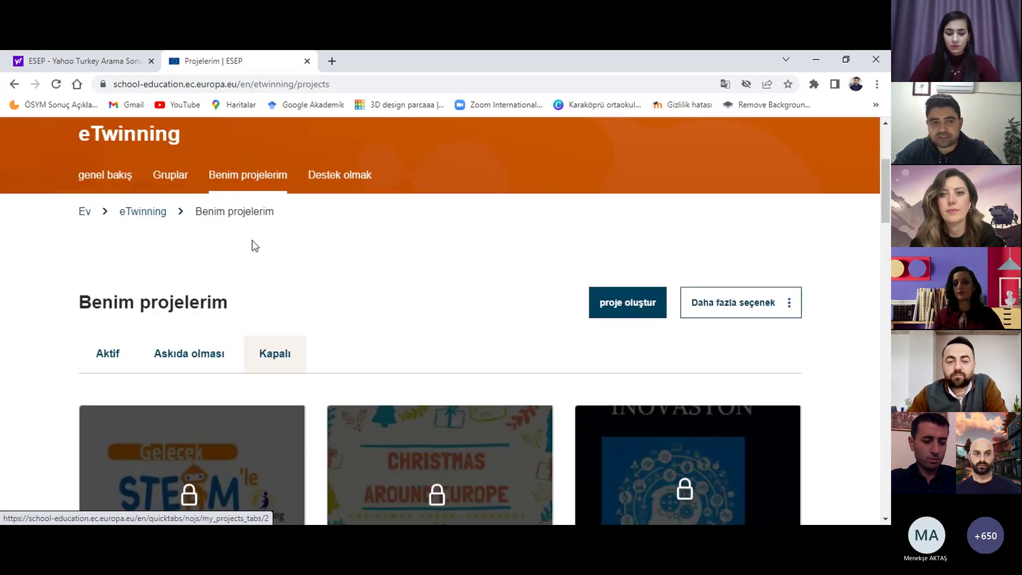
scroll(368, 282, "down", 1)
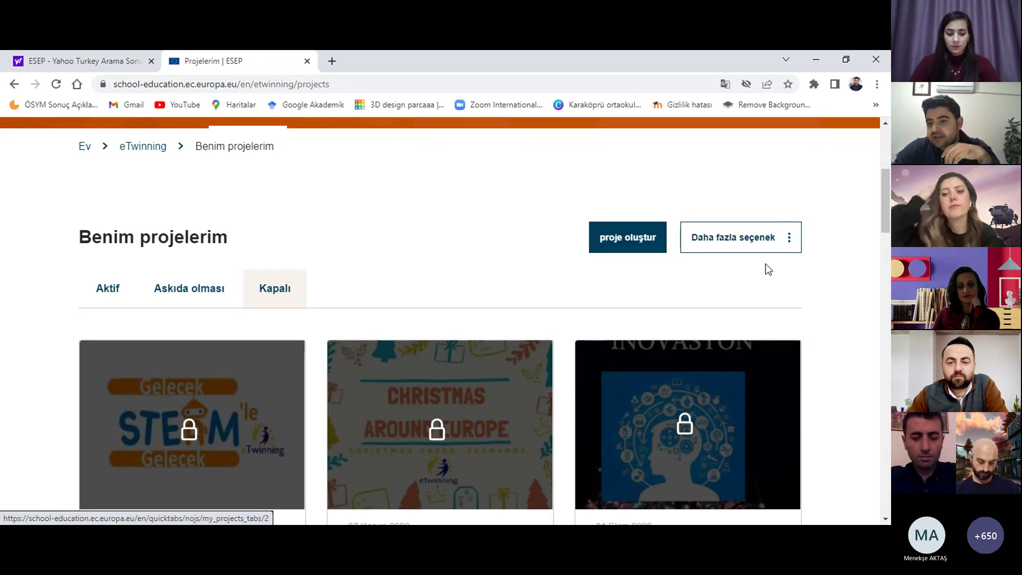
Step: Open the Daha fazla seçenek dropdown on My Projects, clearing an accidental text selection
left_click(791, 240)
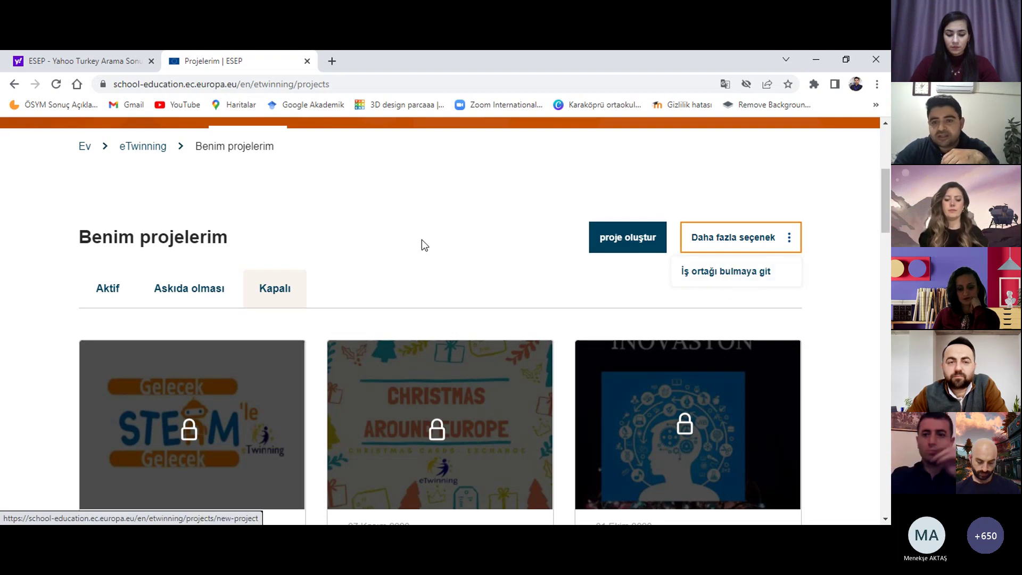
triple_click(388, 253)
left_click(387, 253)
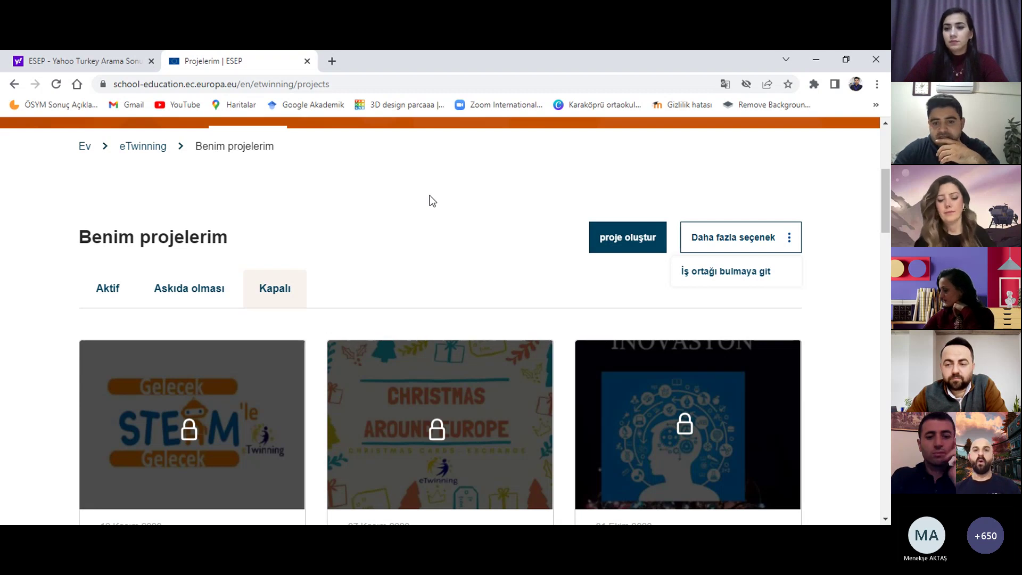
Step: Scroll through the projects list, including Gelecek and the İNOVASYON project, and back up
scroll(429, 201, "down", 3)
scroll(369, 207, "down", 11)
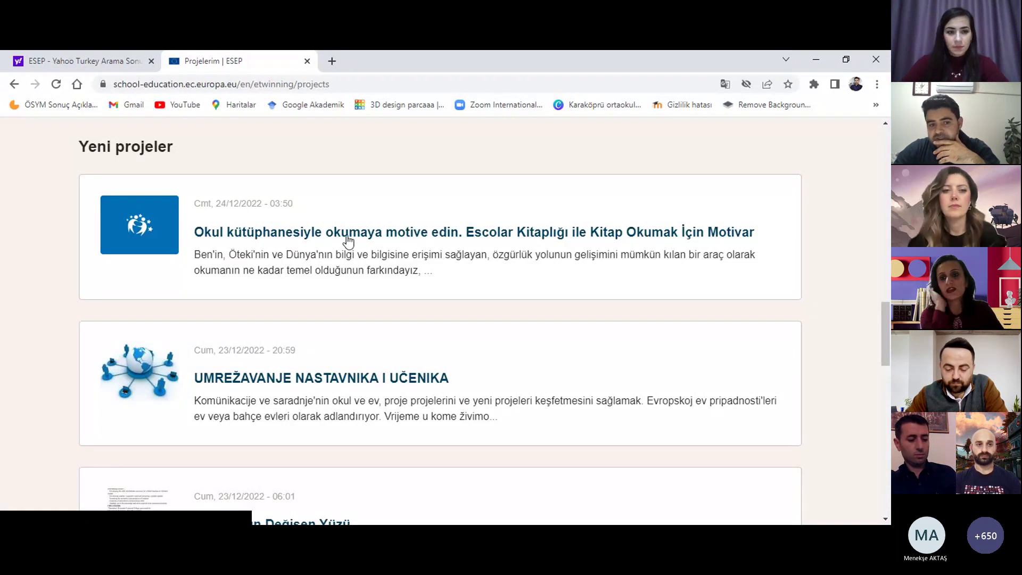
scroll(546, 304, "down", 2)
scroll(268, 263, "down", 5)
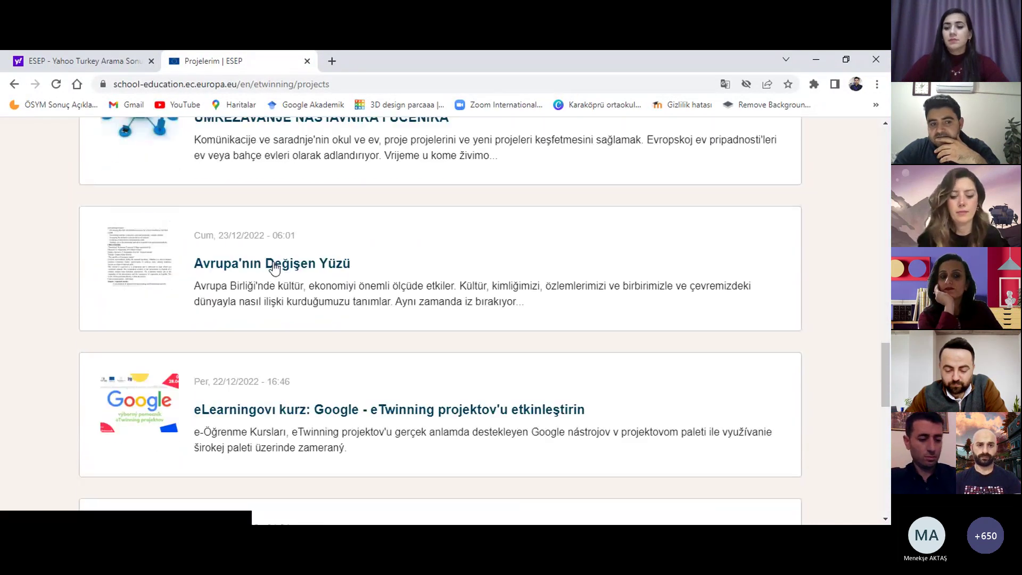
scroll(322, 314, "down", 2)
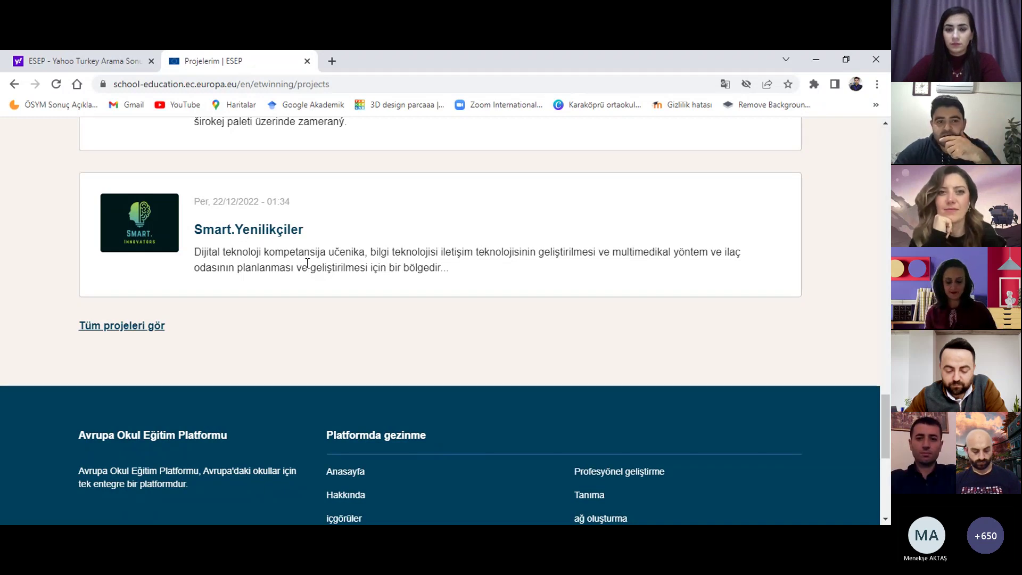
scroll(303, 266, "up", 3)
scroll(297, 270, "up", 2)
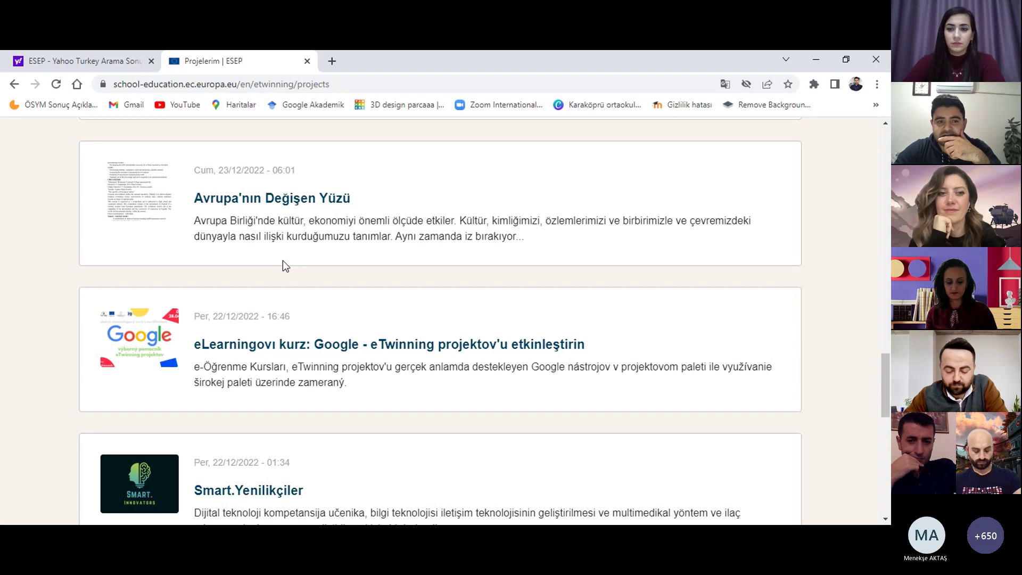
scroll(285, 266, "up", 5)
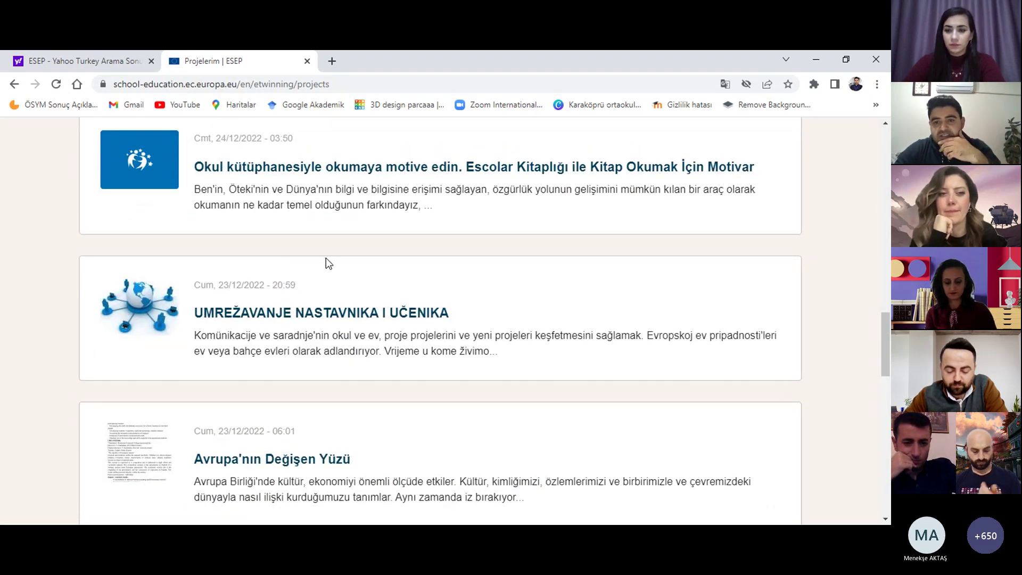
scroll(319, 269, "up", 5)
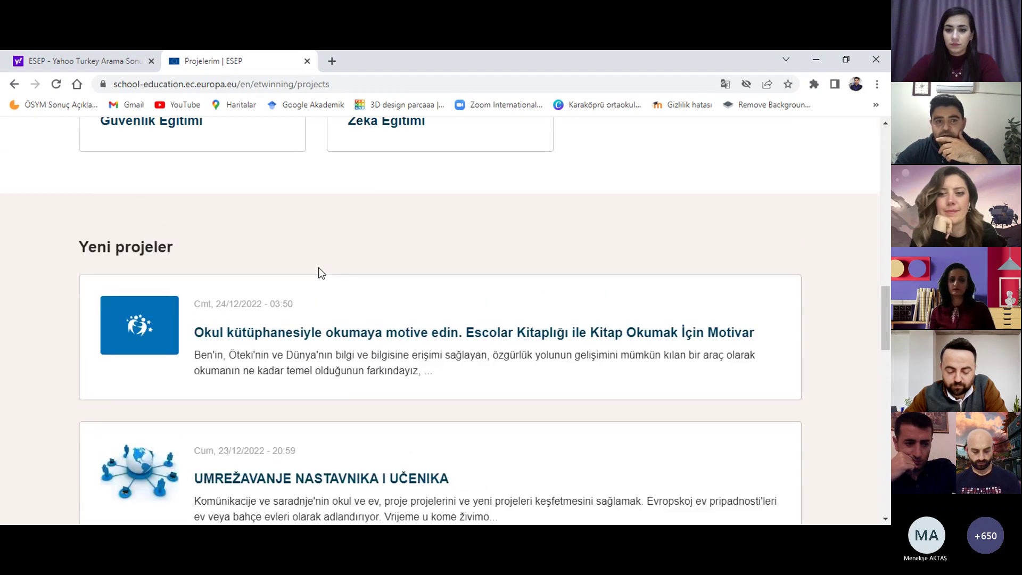
scroll(320, 274, "up", 15)
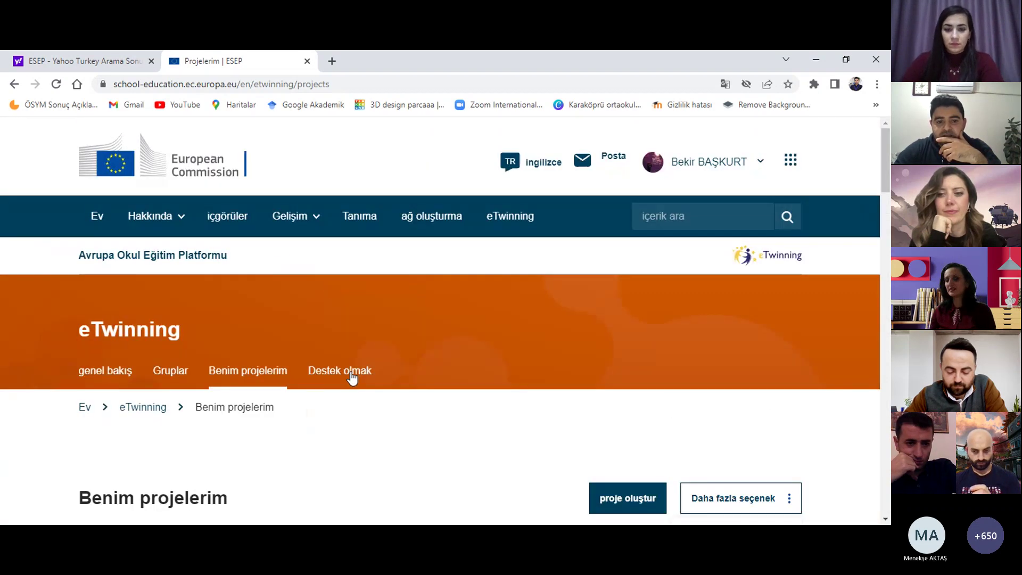
Step: Open the eTwinning Destek olmak page and scroll down to its help topics and FAQ sections
left_click(352, 372)
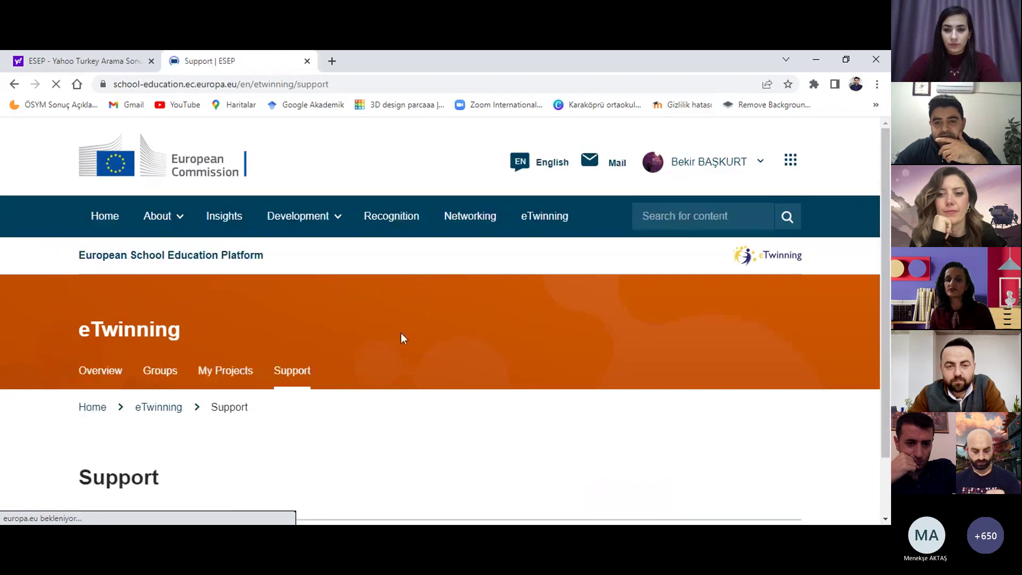
scroll(408, 335, "down", 7)
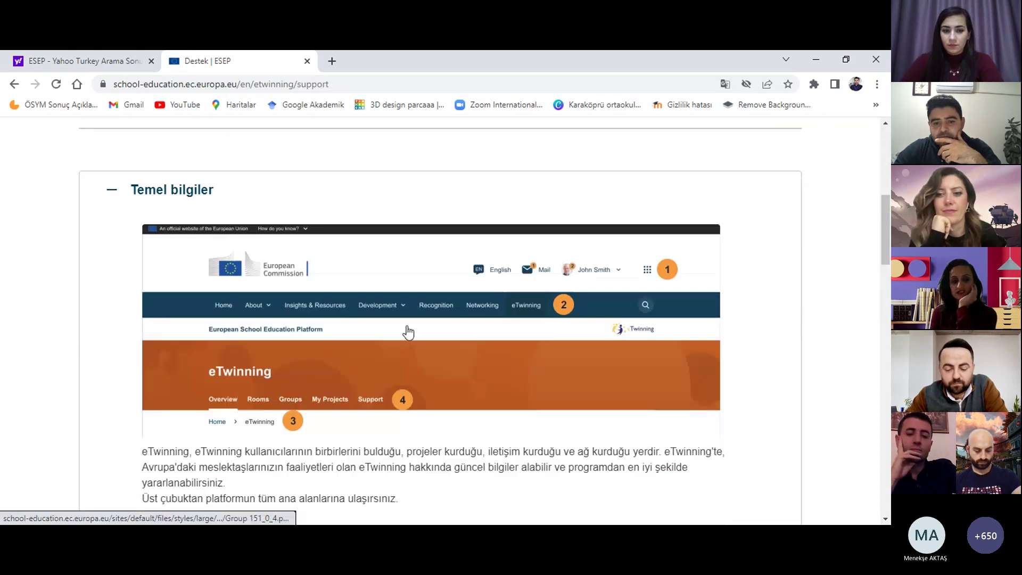
scroll(486, 282, "down", 1)
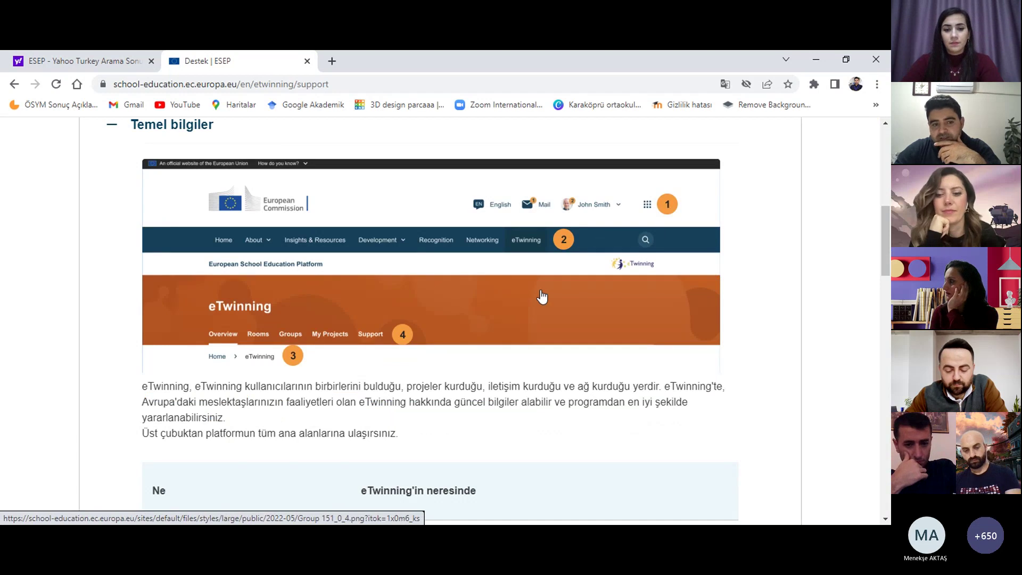
scroll(546, 295, "down", 1)
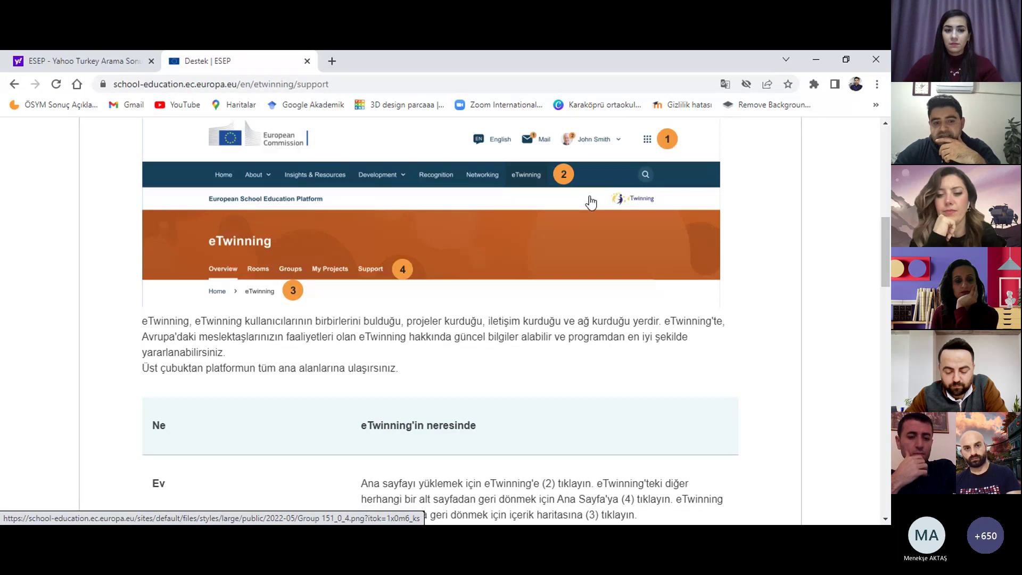
scroll(401, 272, "down", 3)
scroll(207, 272, "down", 3)
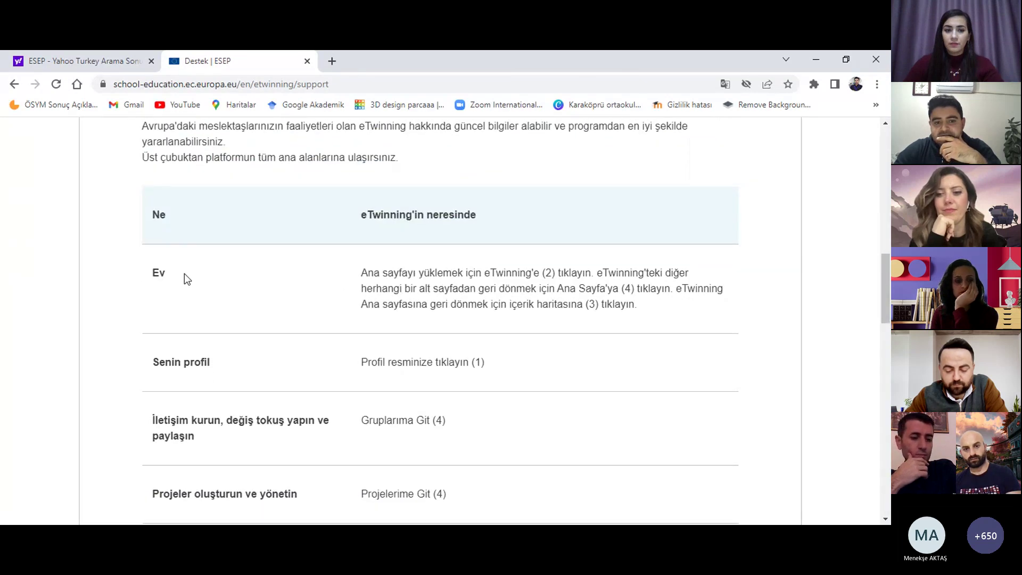
scroll(217, 312, "down", 8)
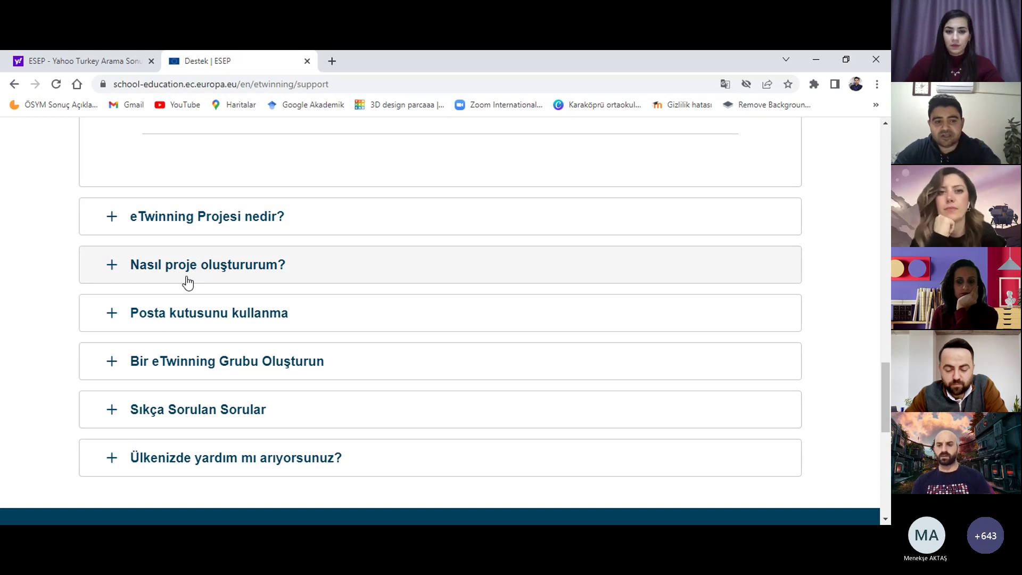
scroll(250, 337, "down", 2)
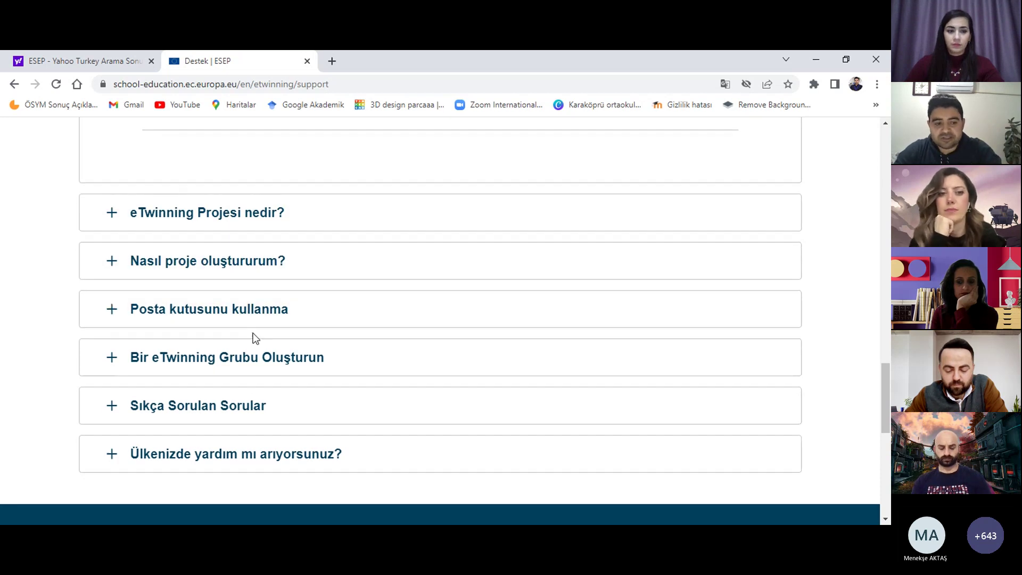
scroll(253, 337, "up", 3)
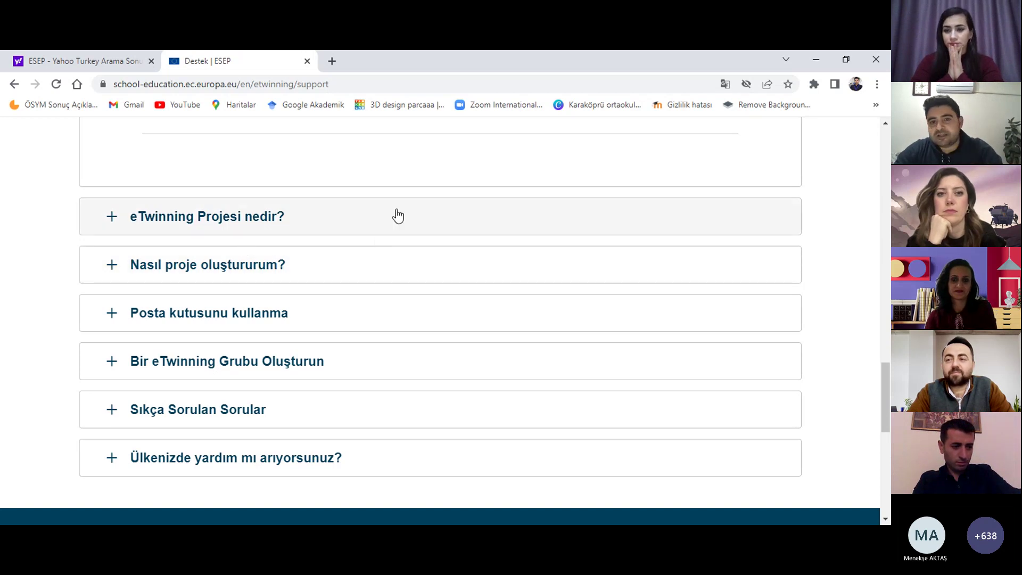
scroll(397, 215, "up", 1)
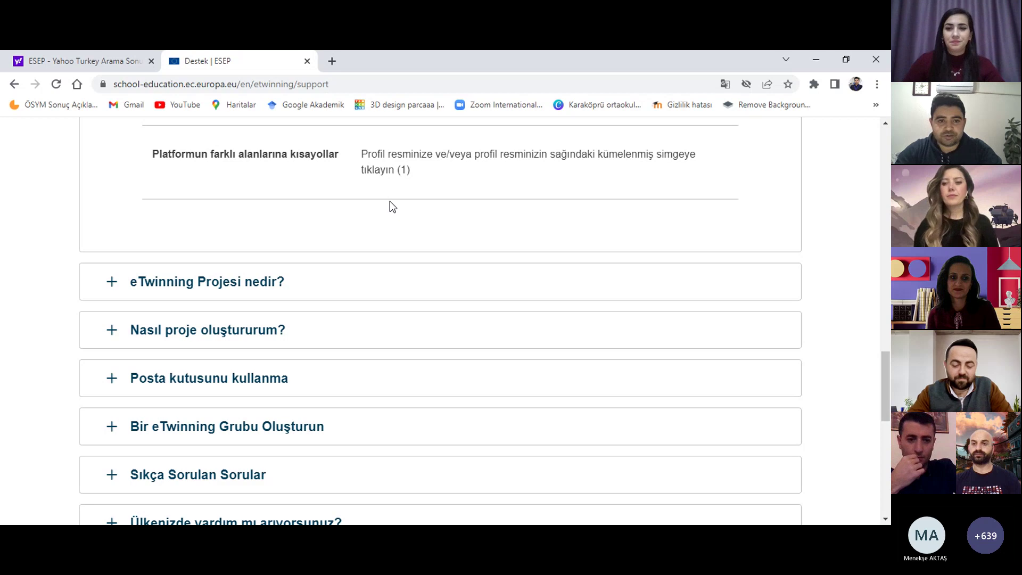
Step: Scroll the Support page back to the top, then open Networking from the ESEP home page
scroll(406, 245, "up", 10)
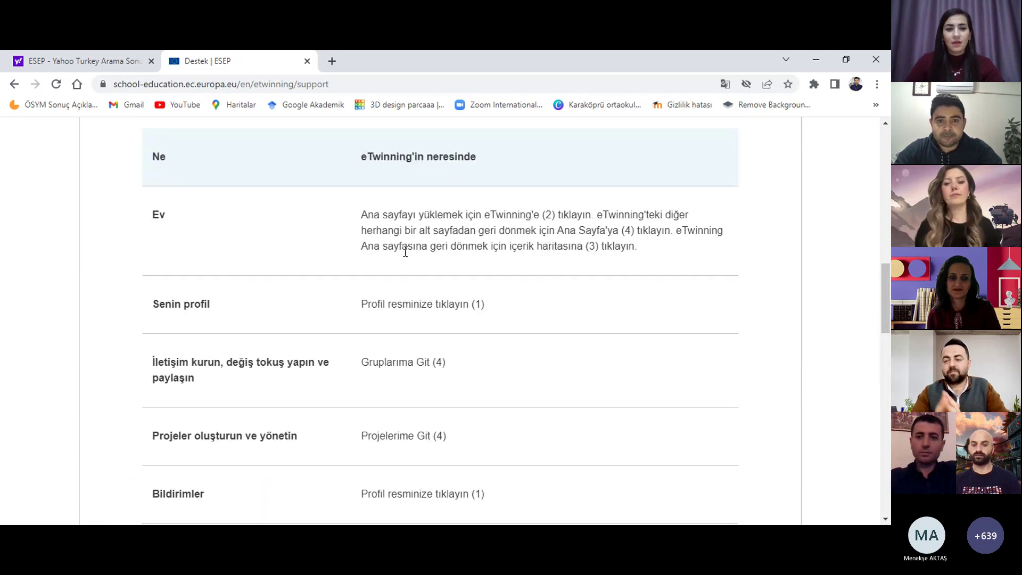
scroll(405, 251, "up", 10)
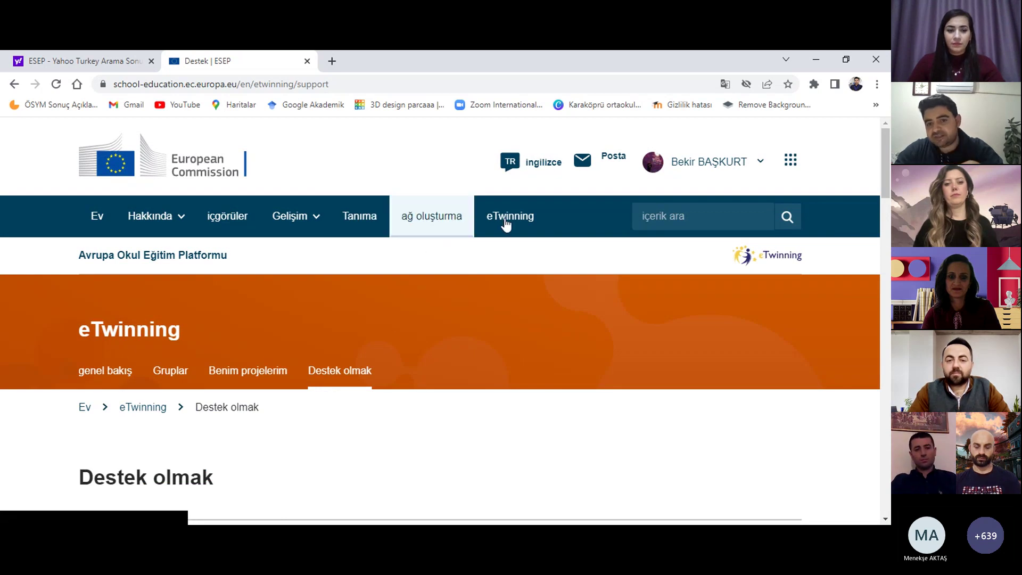
scroll(429, 312, "down", 3)
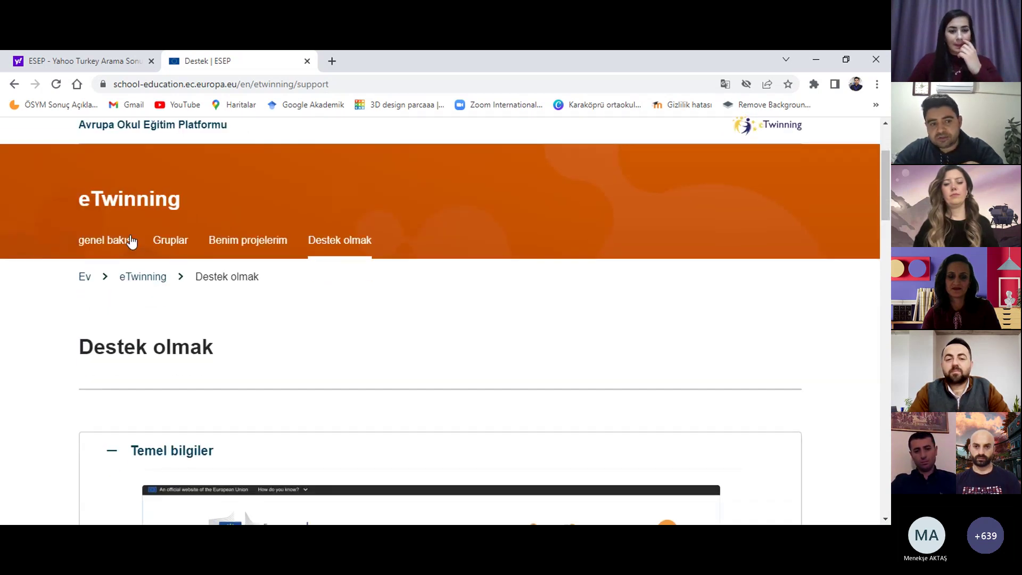
scroll(334, 277, "down", 4)
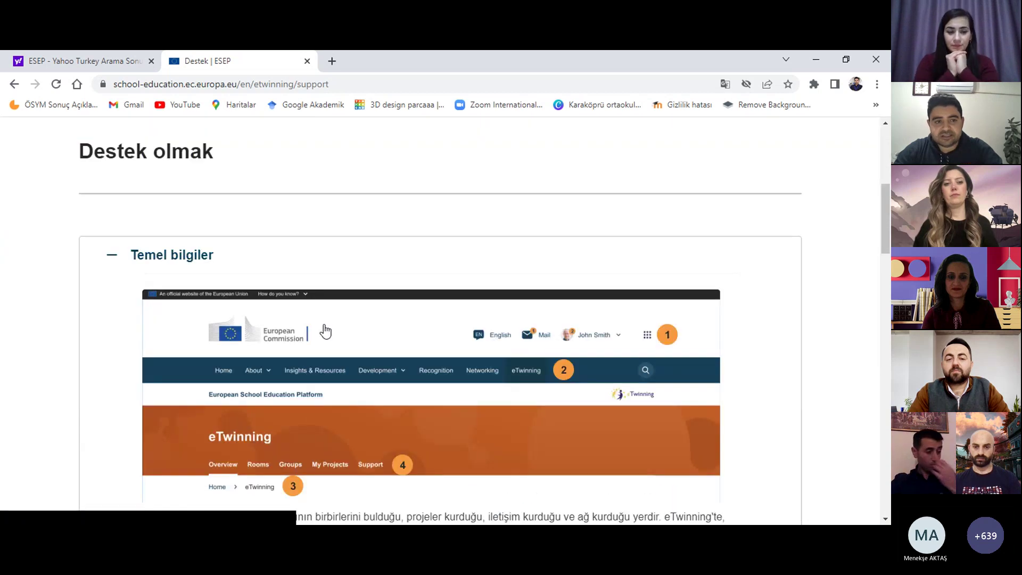
scroll(325, 331, "up", 6)
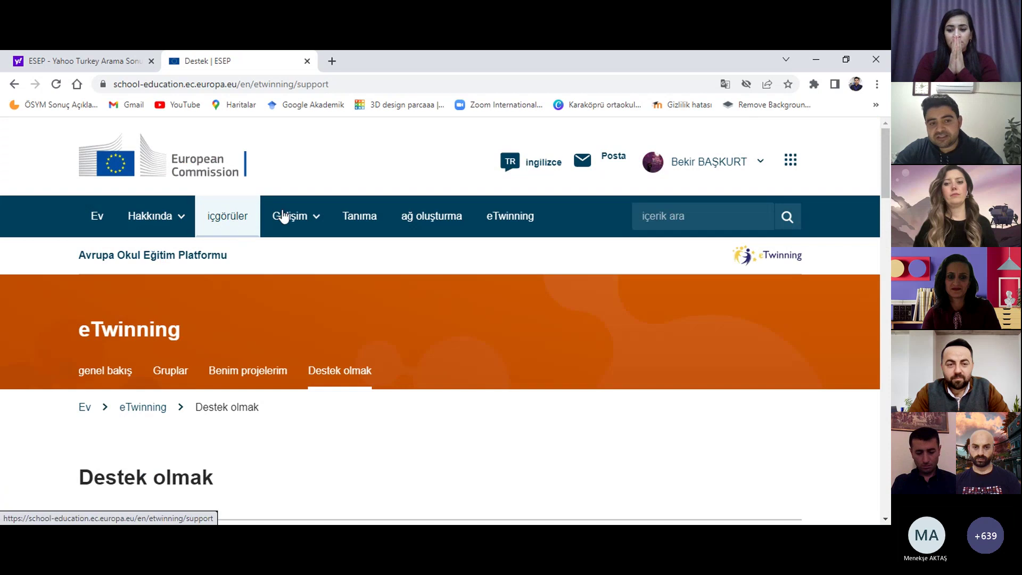
mouse_move(290, 220)
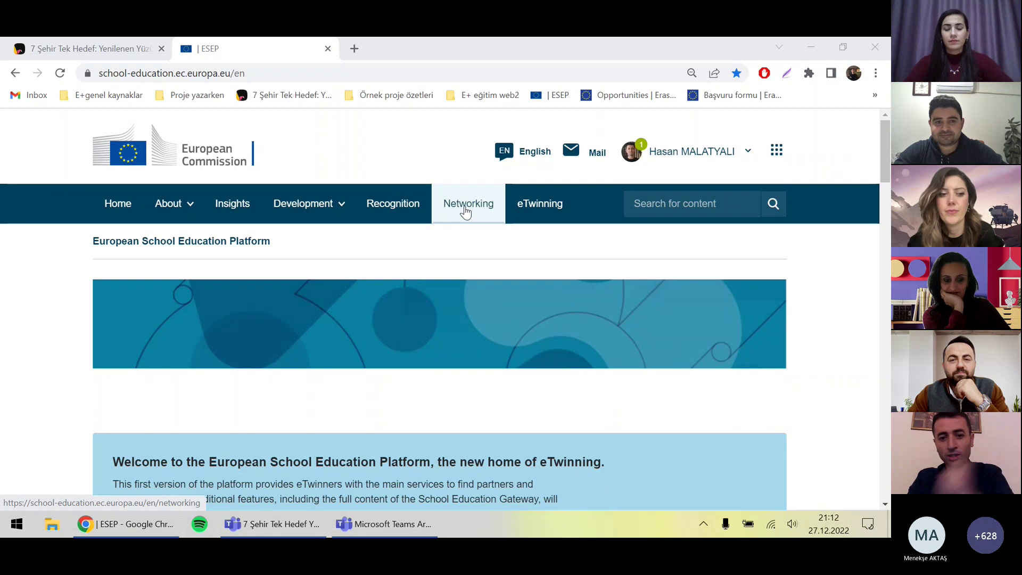
left_click(467, 215)
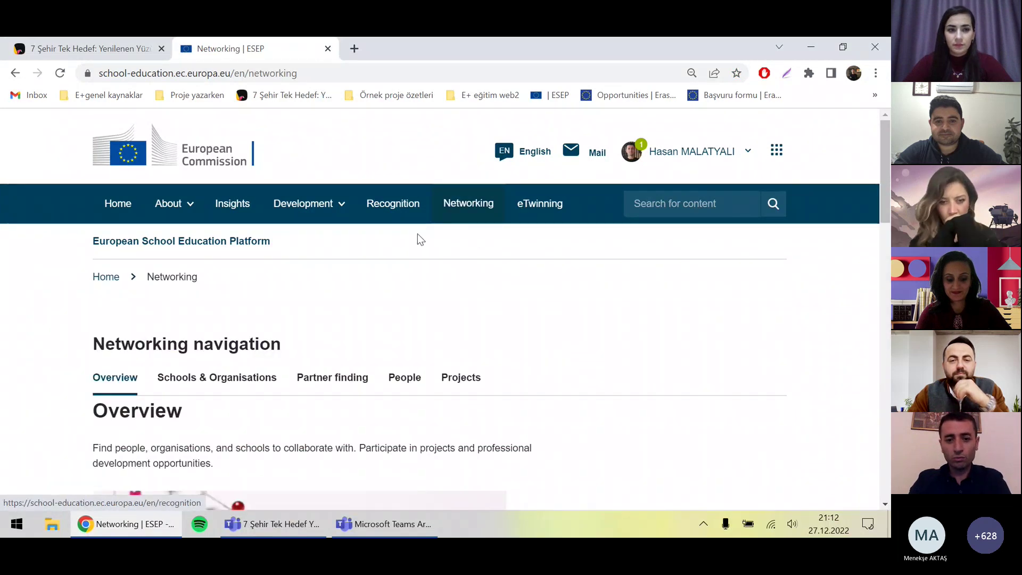
Step: Translate the Networking overview page into Turkish with the right-click Türkçe Diline Çevir option
right_click(468, 260)
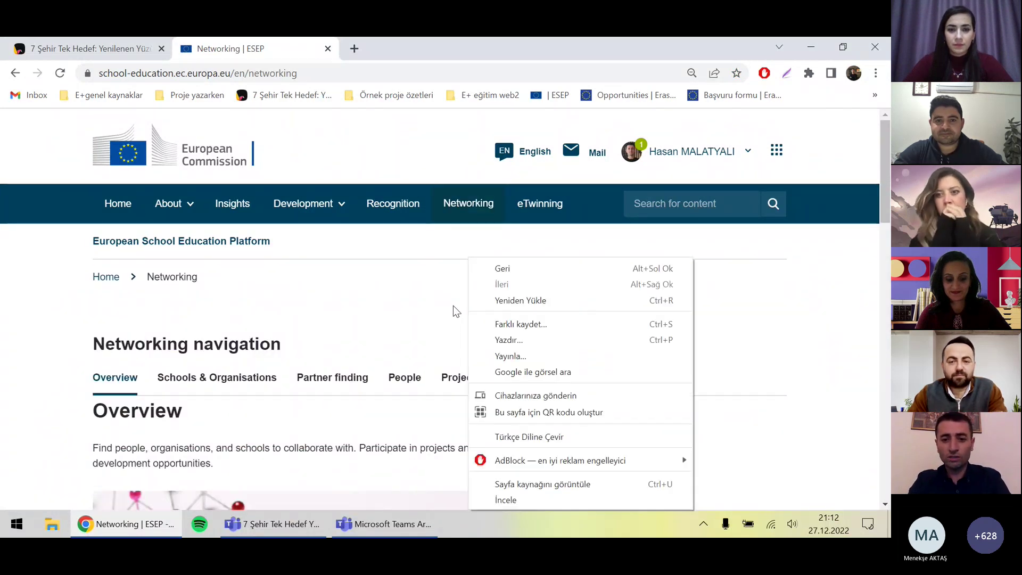
left_click(415, 371)
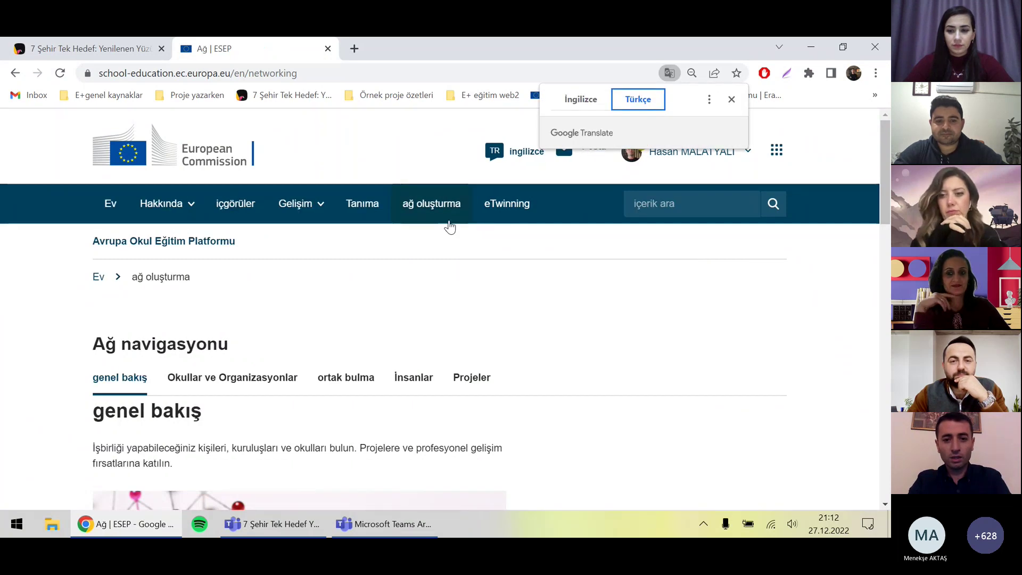
right_click(418, 280)
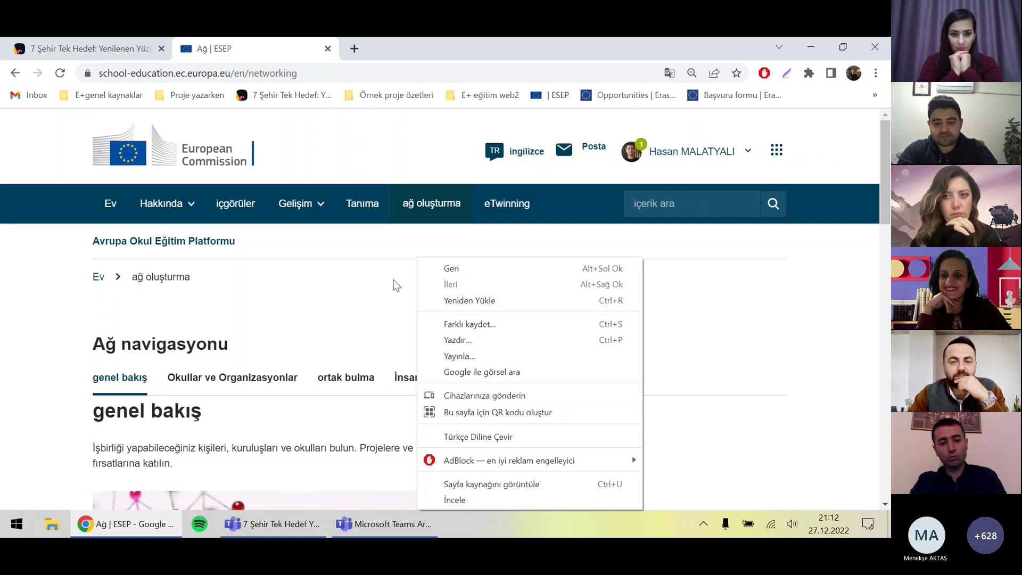
left_click(398, 309)
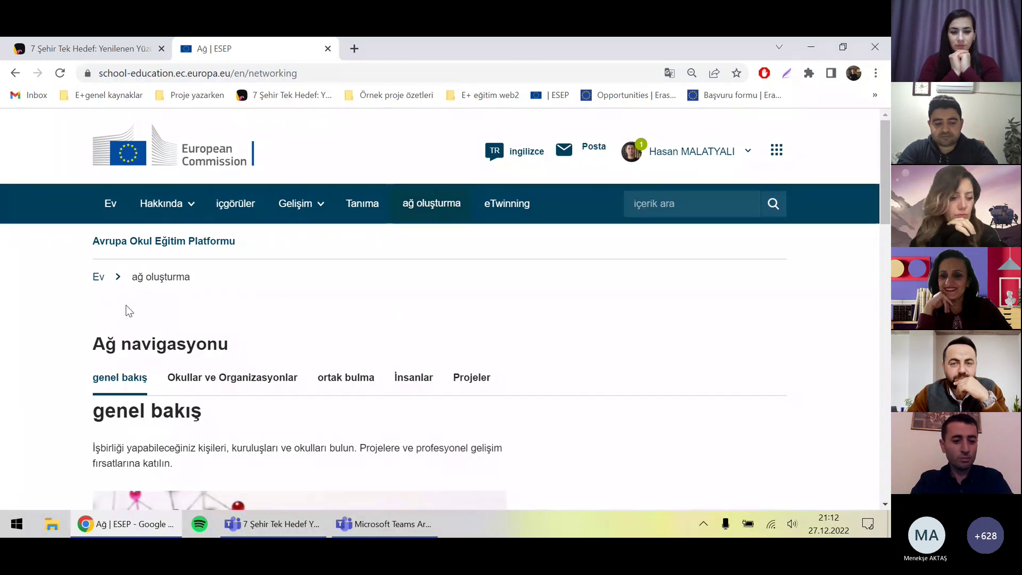
scroll(89, 332, "down", 8)
scroll(88, 341, "up", 8)
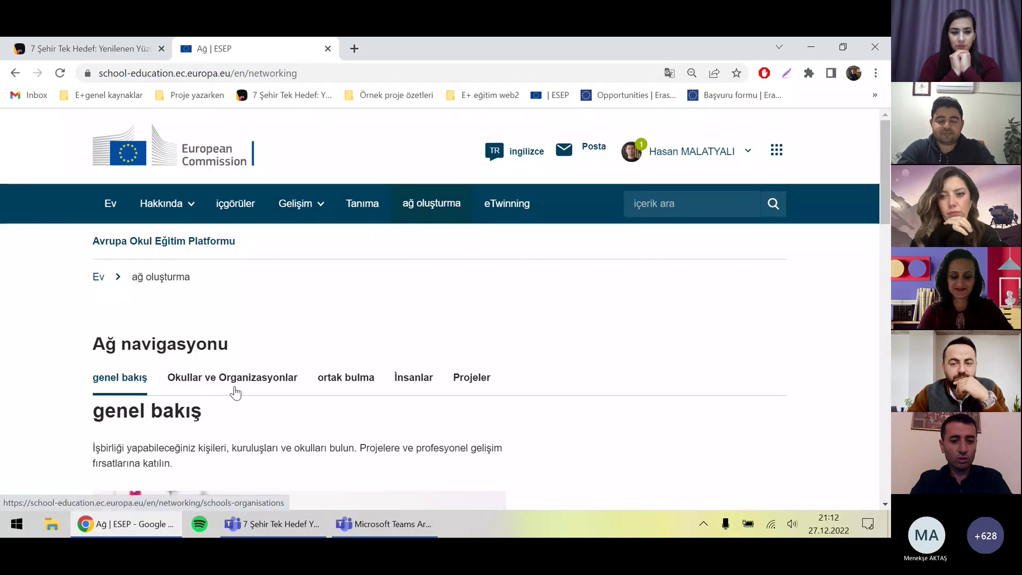
Step: Open the Partner finding tab and scroll through the project idea postings
left_click(351, 388)
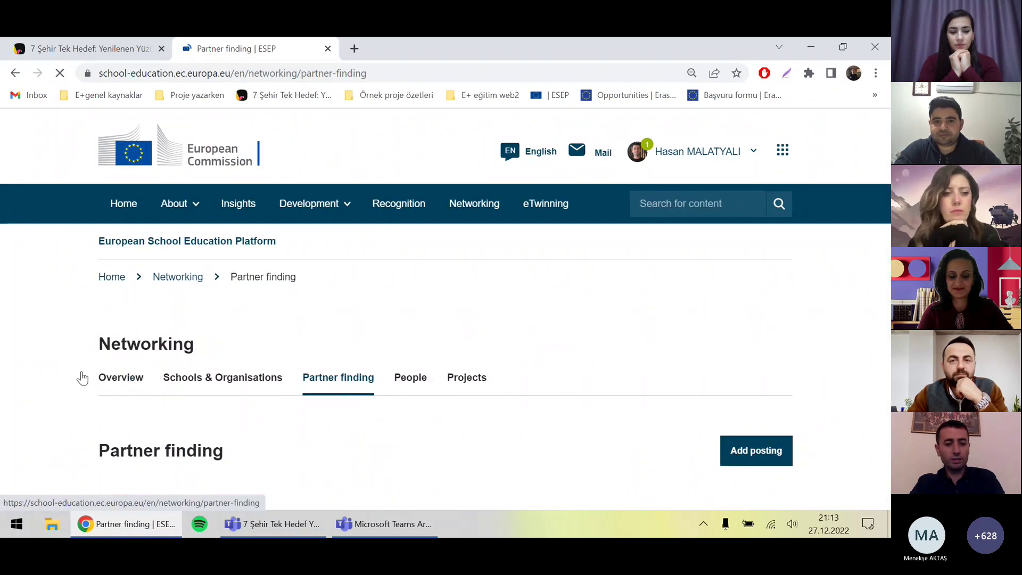
scroll(81, 377, "down", 6)
scroll(81, 362, "up", 2)
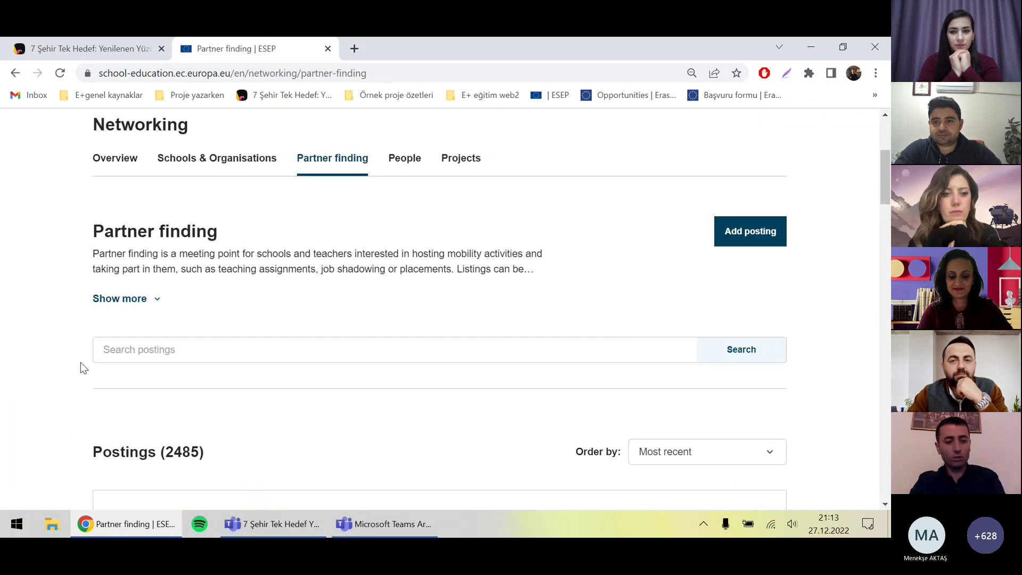
scroll(80, 355, "up", 4)
scroll(80, 354, "down", 12)
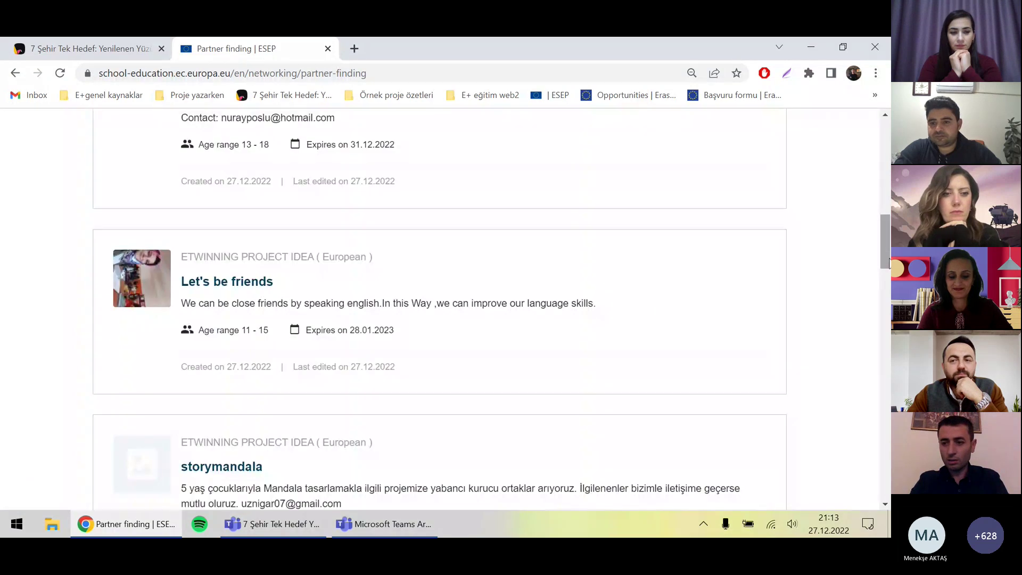
scroll(888, 242, "down", 2)
scroll(887, 242, "up", 2)
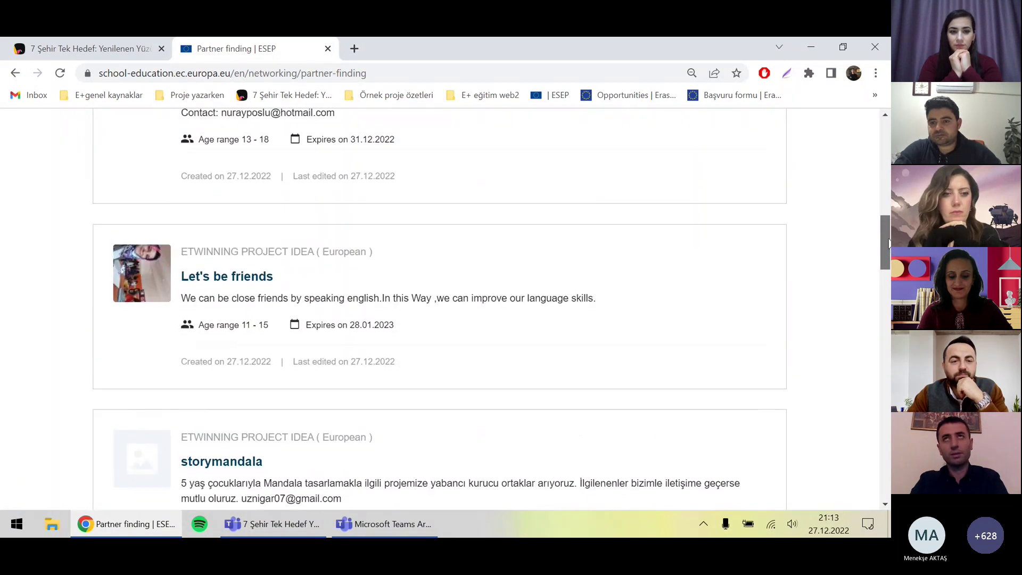
scroll(887, 242, "down", 2)
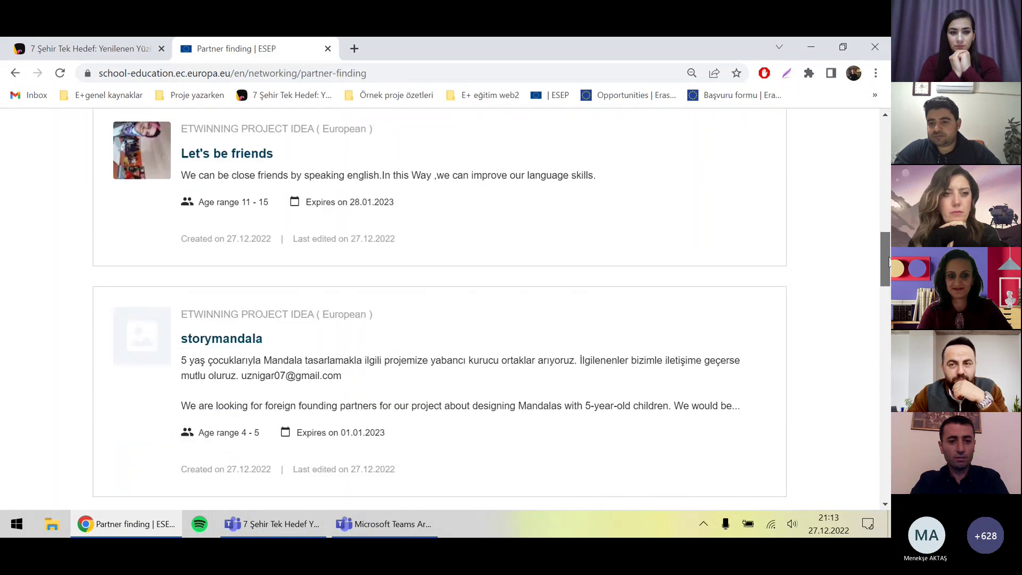
scroll(887, 242, "up", 1)
scroll(888, 242, "down", 5)
scroll(889, 348, "down", 6)
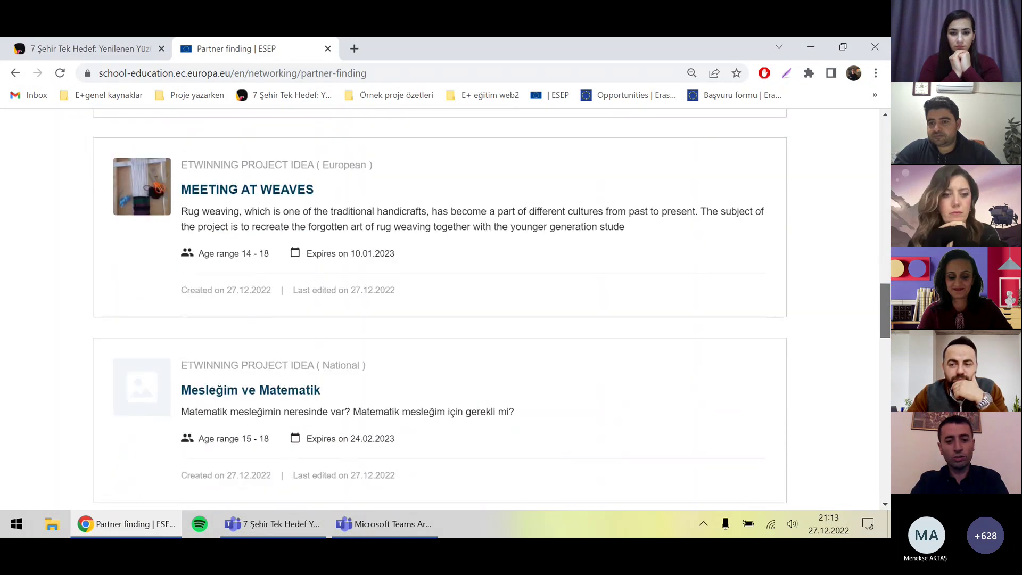
left_click_drag(889, 349, 888, 162)
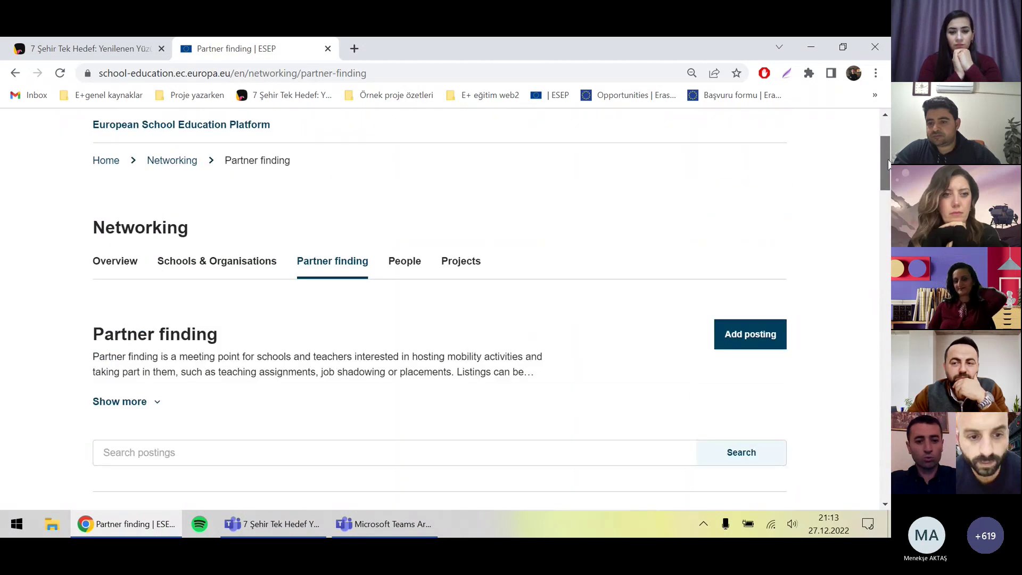
scroll(881, 213, "down", 2)
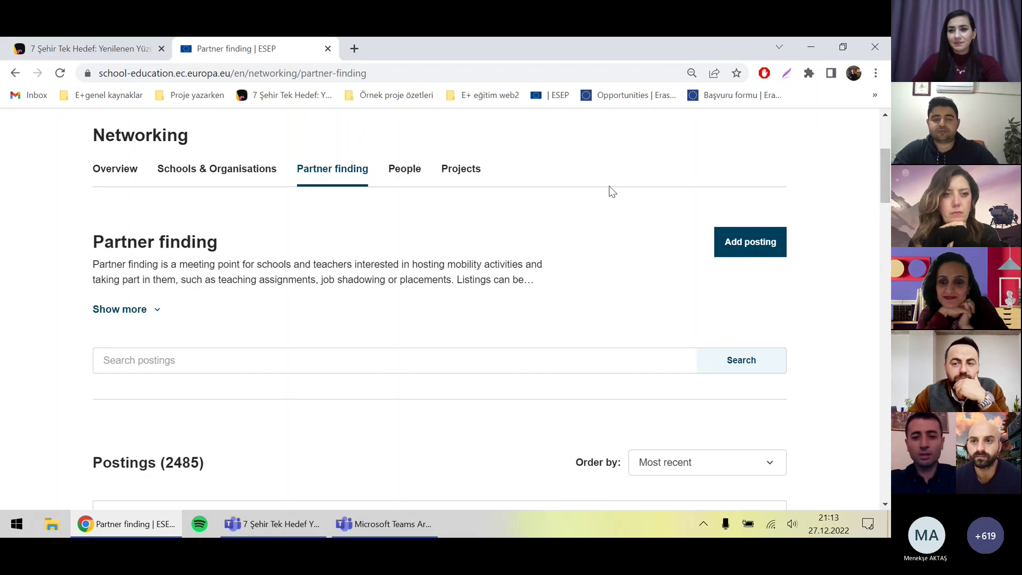
Step: Translate the Partner finding page into Turkish and close the translation bubble
right_click(532, 188)
left_click(584, 365)
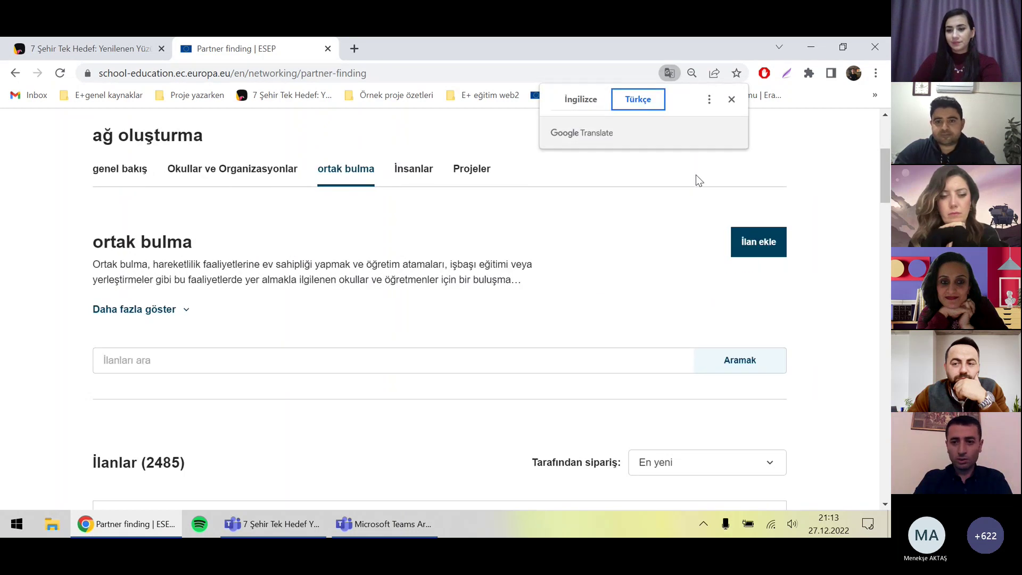
left_click(731, 99)
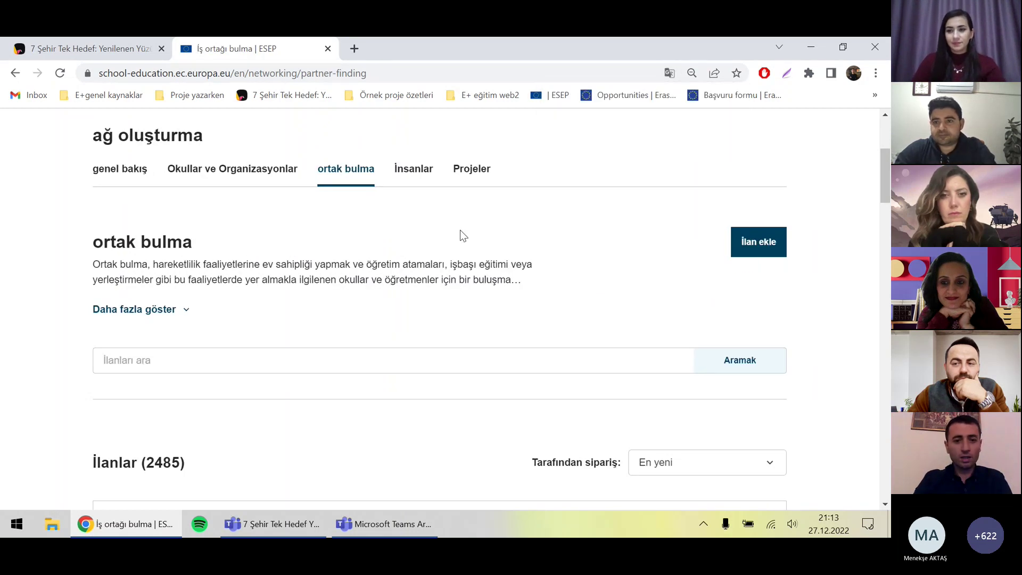
scroll(554, 242, "down", 4)
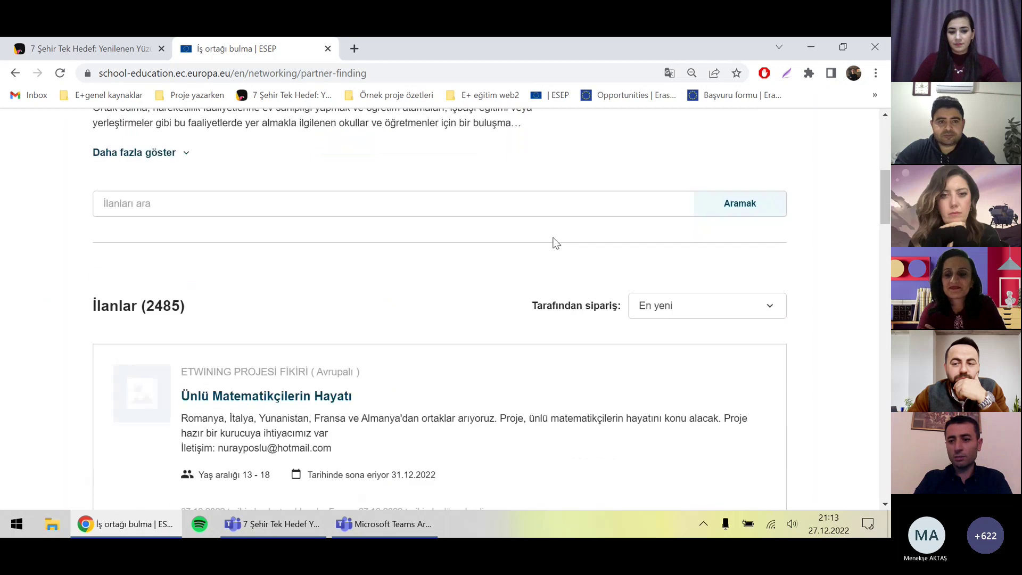
left_click_drag(885, 205, 886, 152)
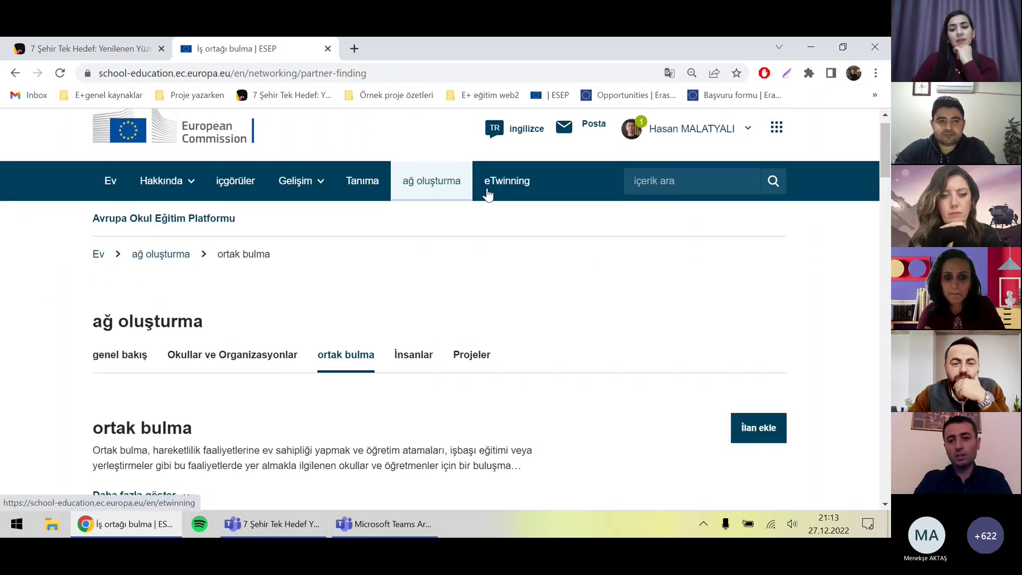
Step: Return to Partner finding through the eTwinning section's Partner Finding quick link
left_click(508, 183)
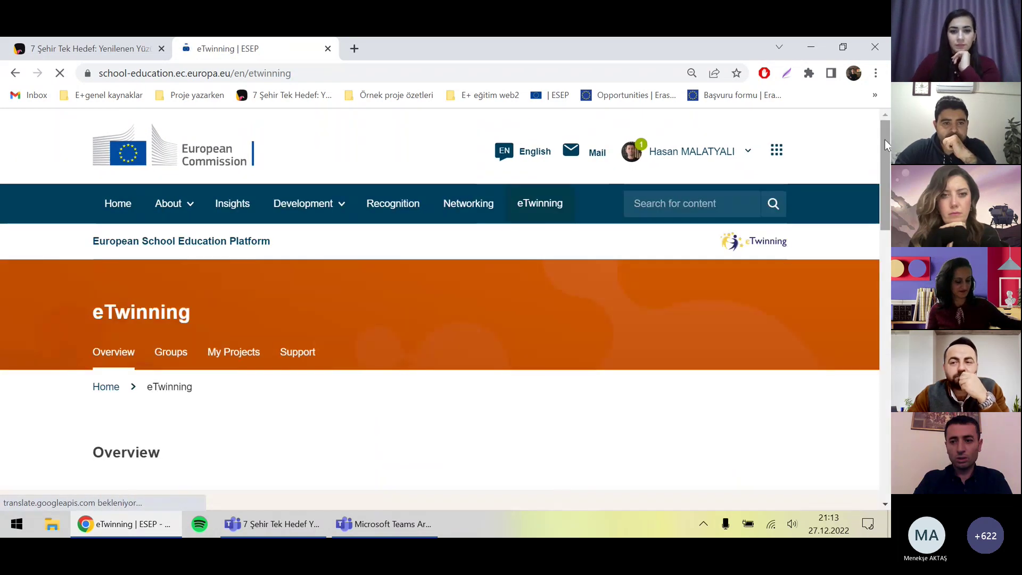
left_click_drag(884, 139, 882, 246)
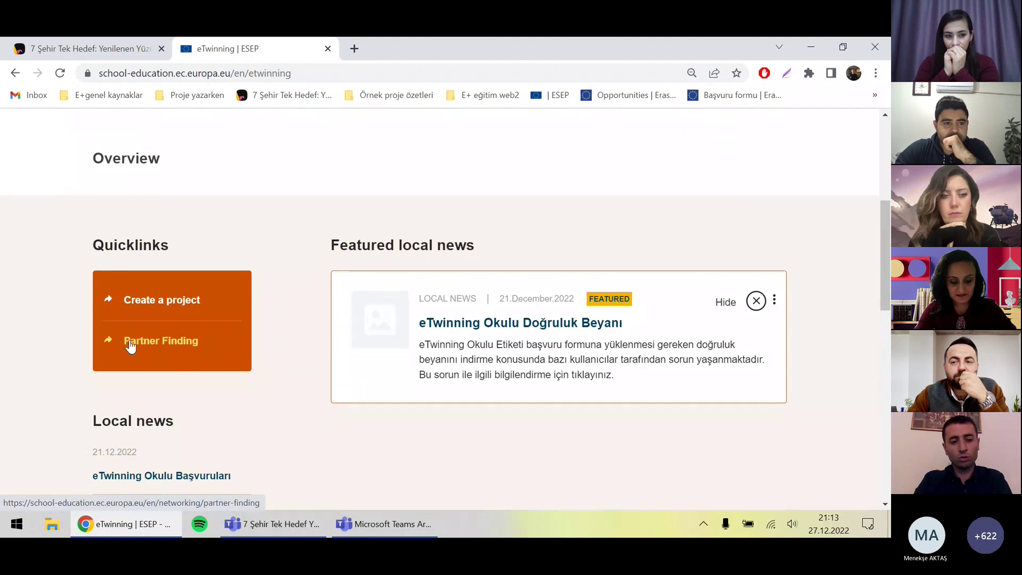
left_click(153, 346)
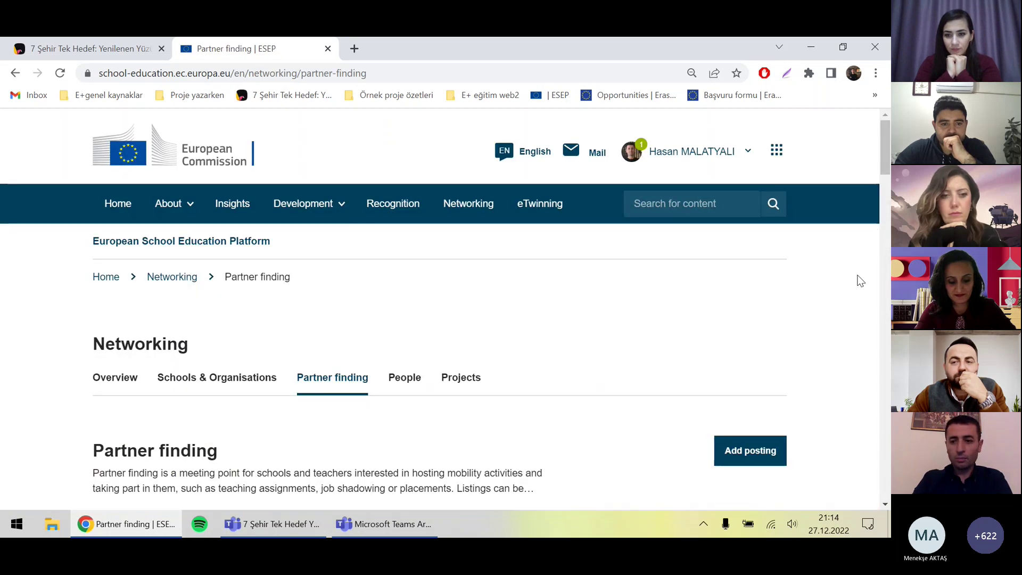
left_click_drag(885, 169, 882, 193)
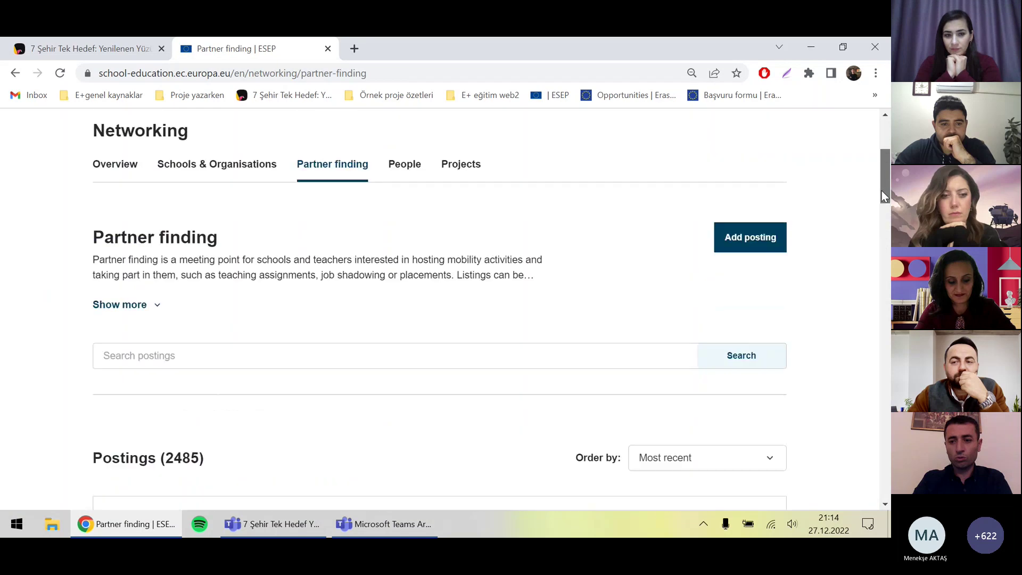
Step: Request a Turkish translation of the page, retrying with Yeniden dene after it fails
right_click(666, 221)
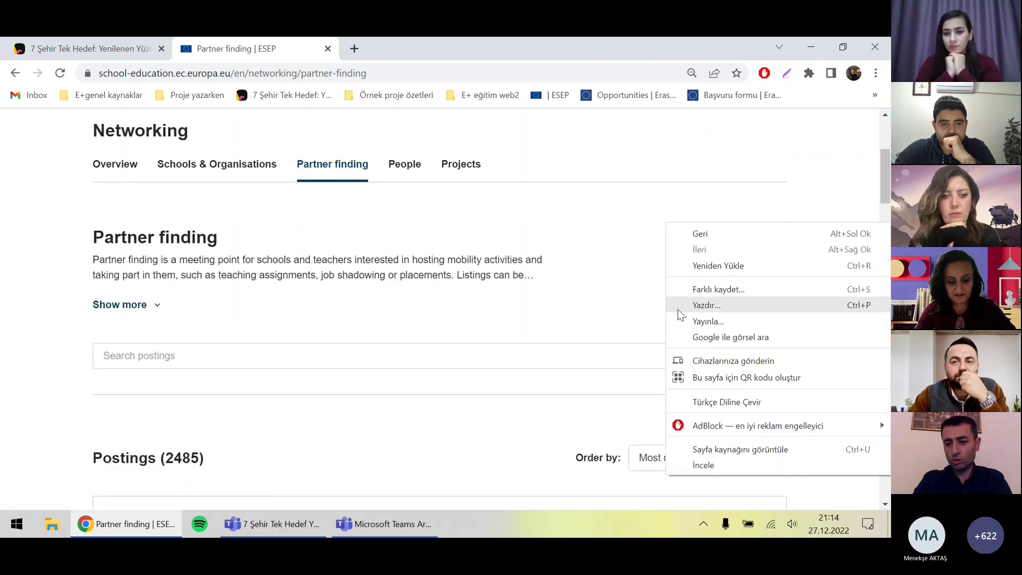
left_click(711, 403)
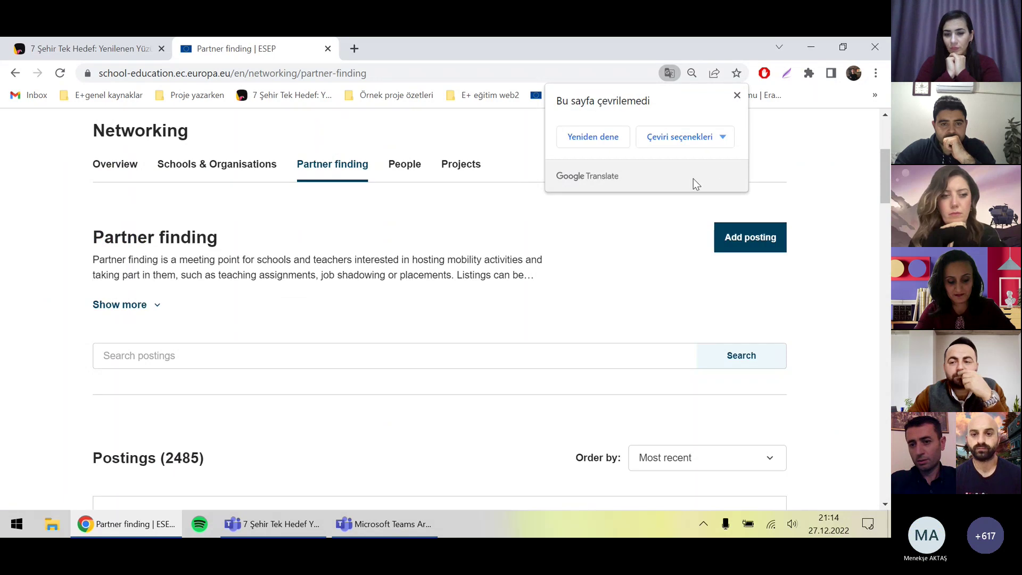
left_click(603, 139)
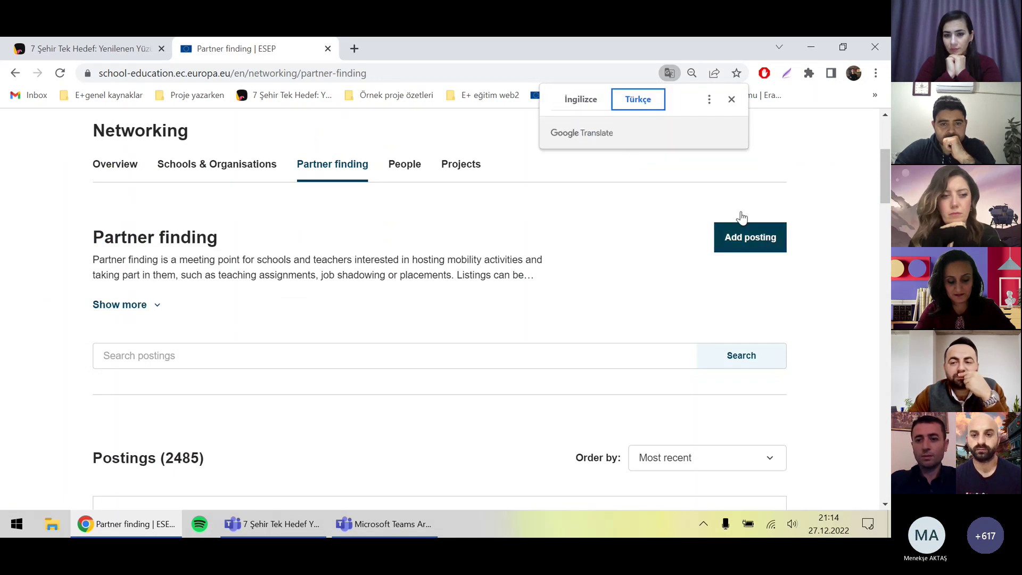
Step: Start a new posting and set English pages to always translate into Turkish
left_click(744, 238)
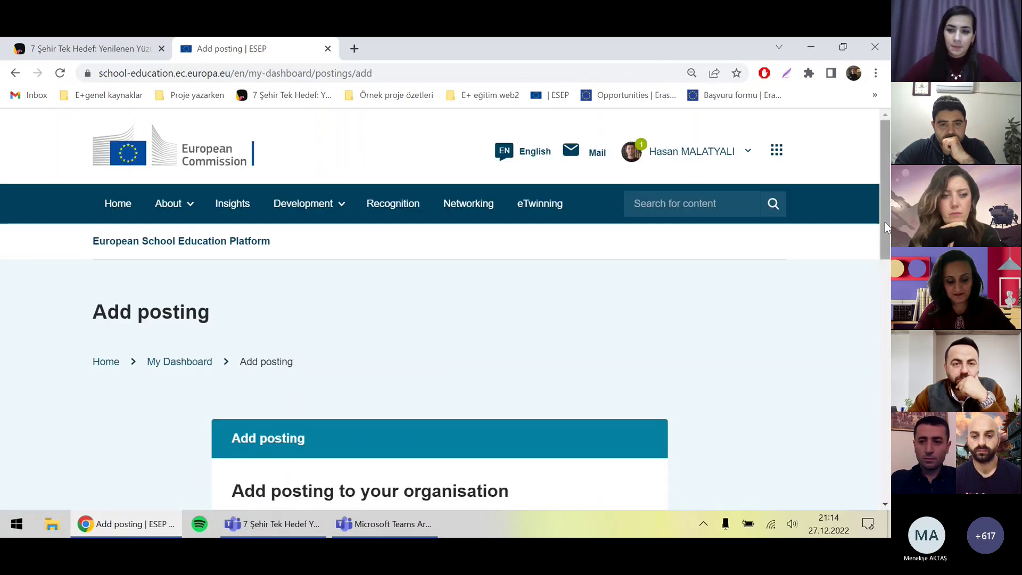
scroll(879, 205, "down", 1)
scroll(877, 224, "down", 2)
scroll(556, 221, "up", 1)
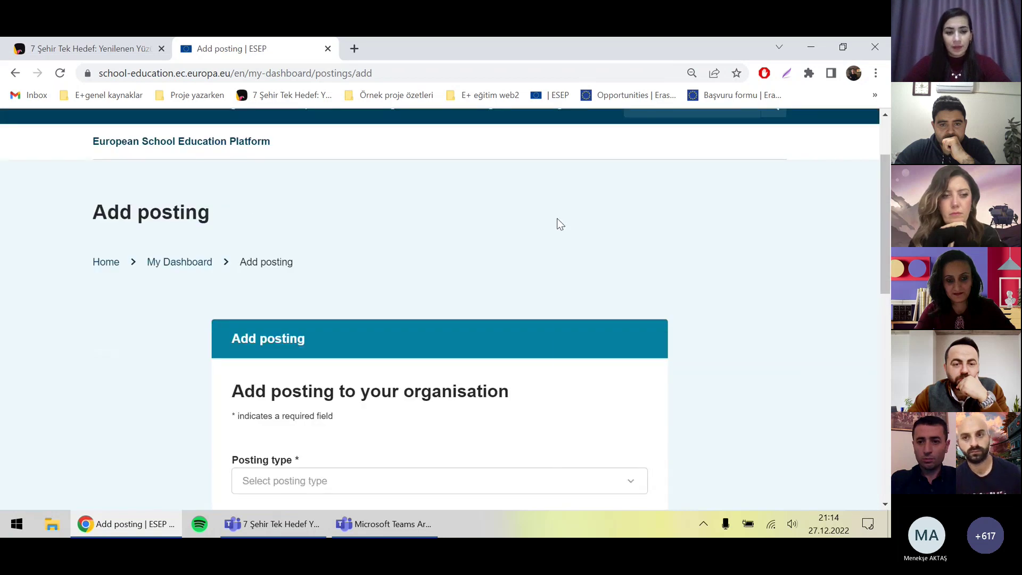
right_click(556, 220)
left_click(590, 398)
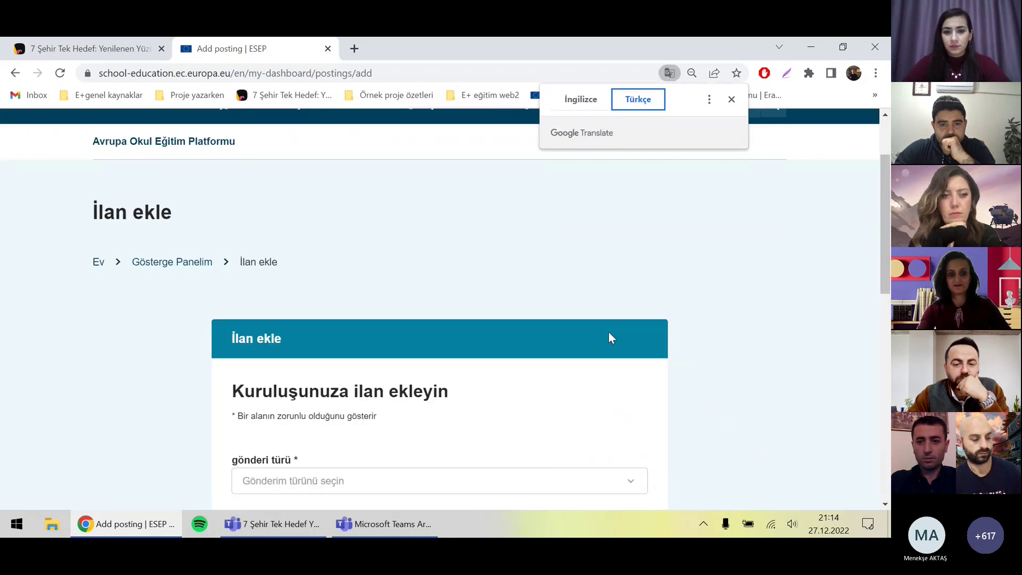
left_click(709, 100)
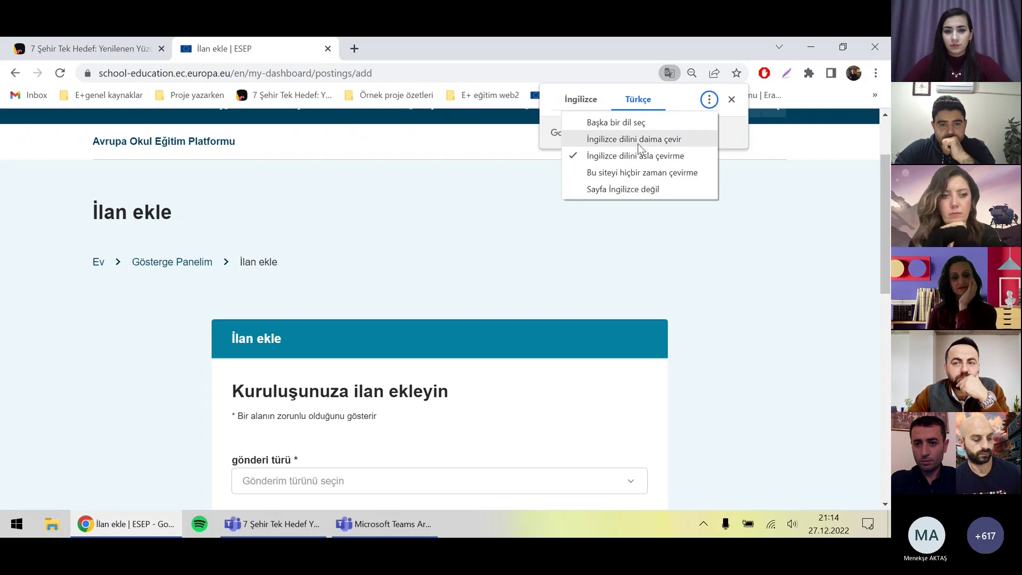
left_click(638, 141)
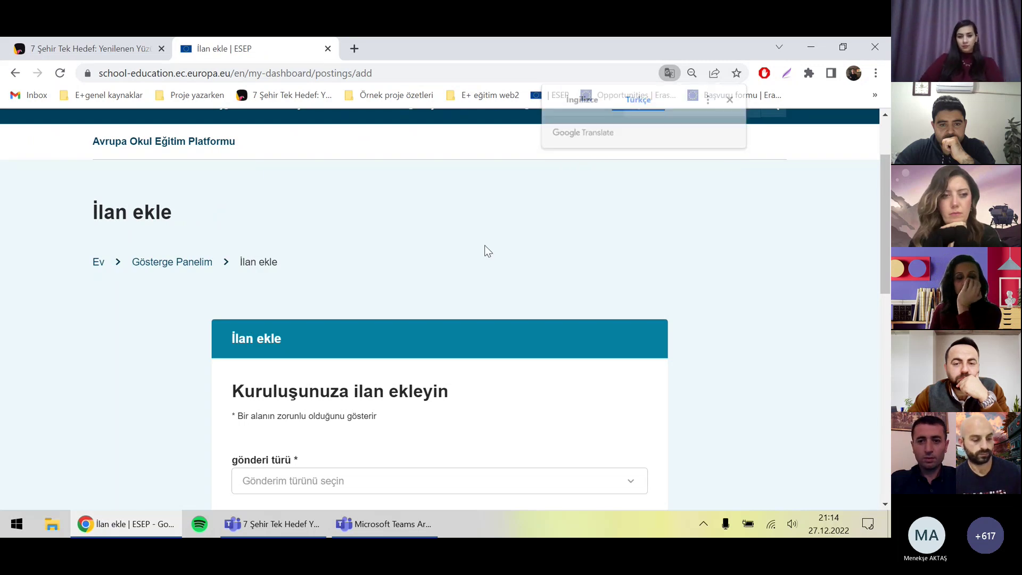
scroll(884, 245, "down", 4)
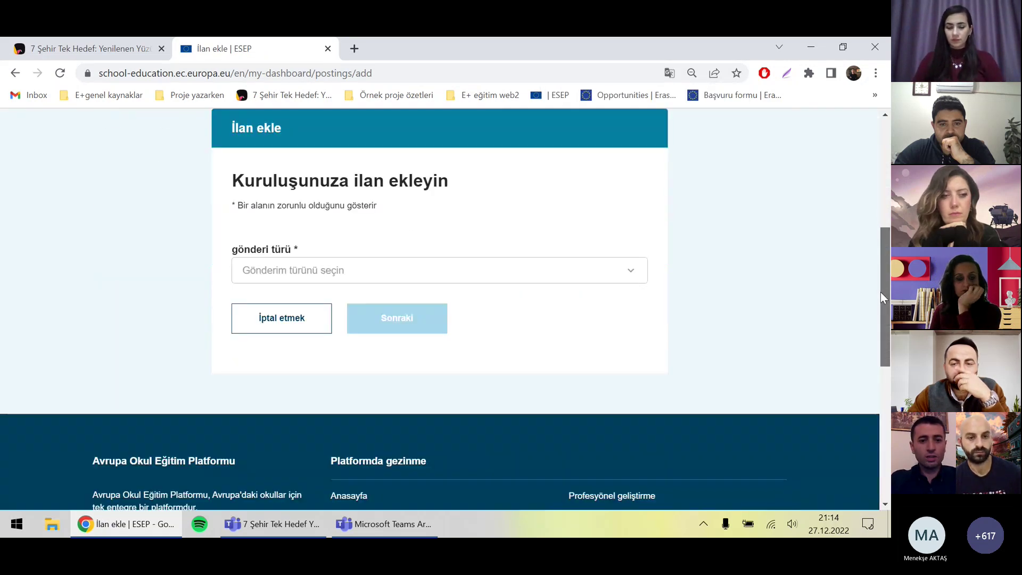
Step: Select 'eTwinning proje fikri' as the posting type and continue to its form
left_click(483, 263)
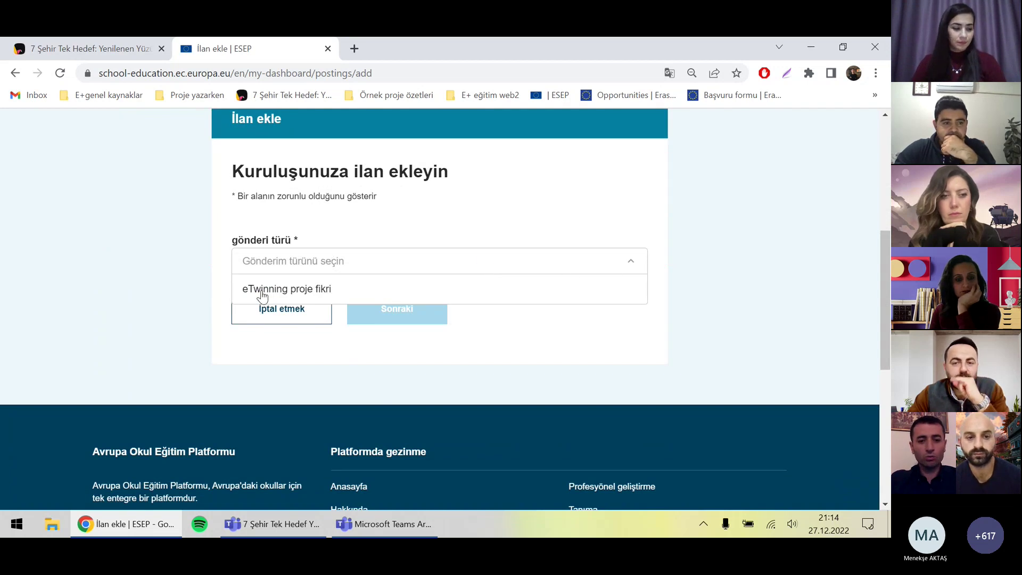
left_click(295, 293)
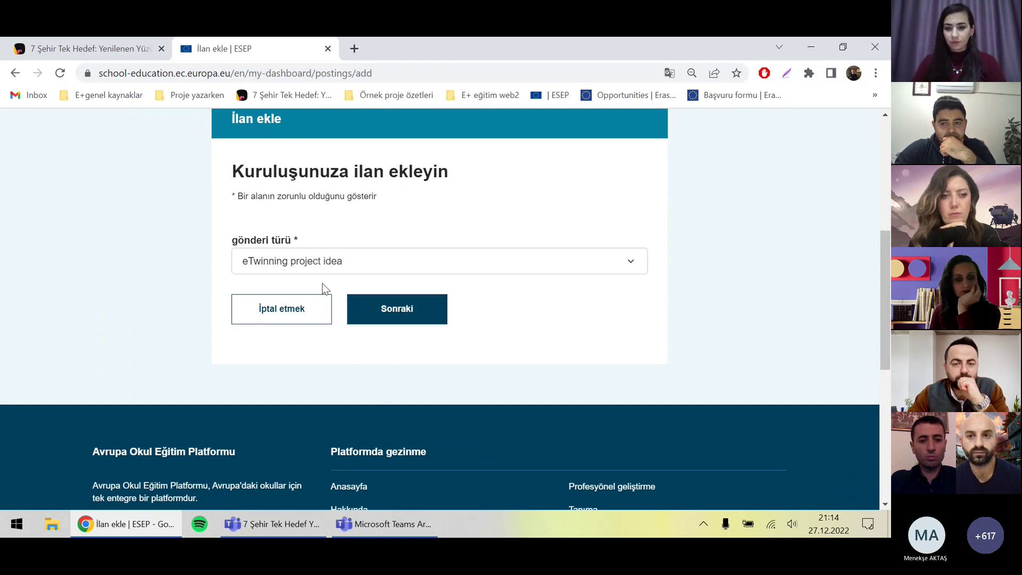
left_click(404, 313)
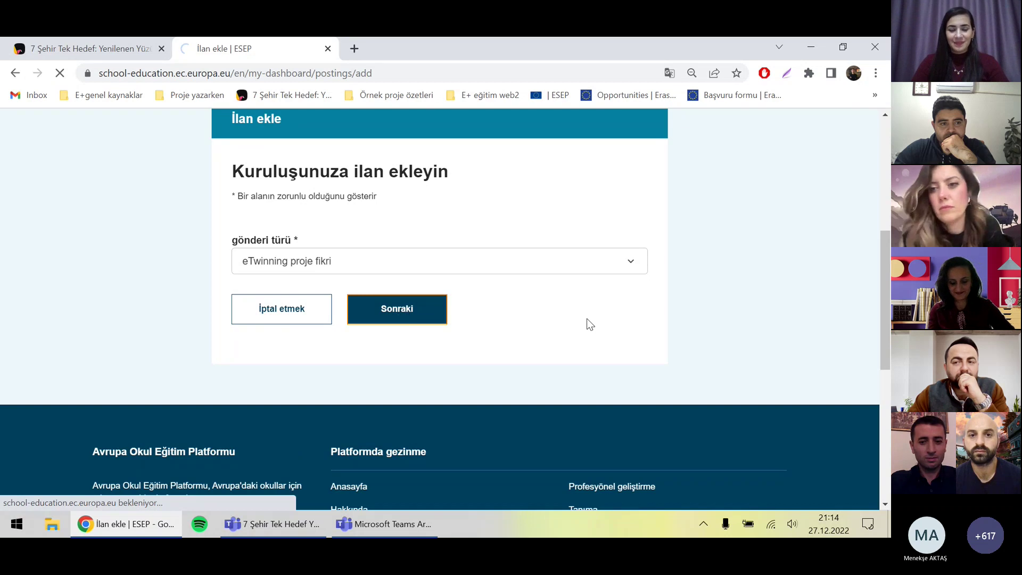
left_click(112, 64)
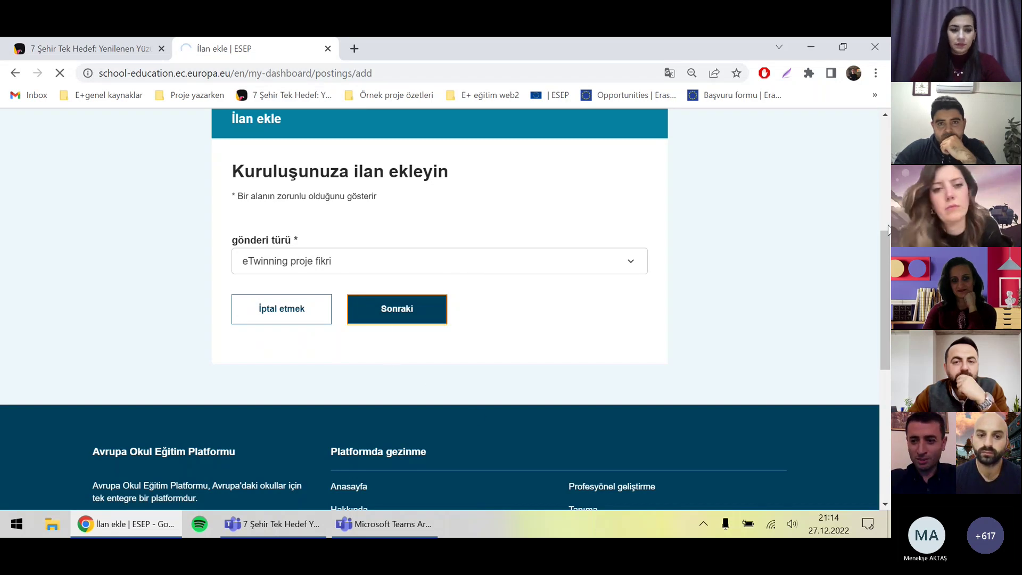
scroll(883, 255, "up", 3)
scroll(883, 254, "down", 3)
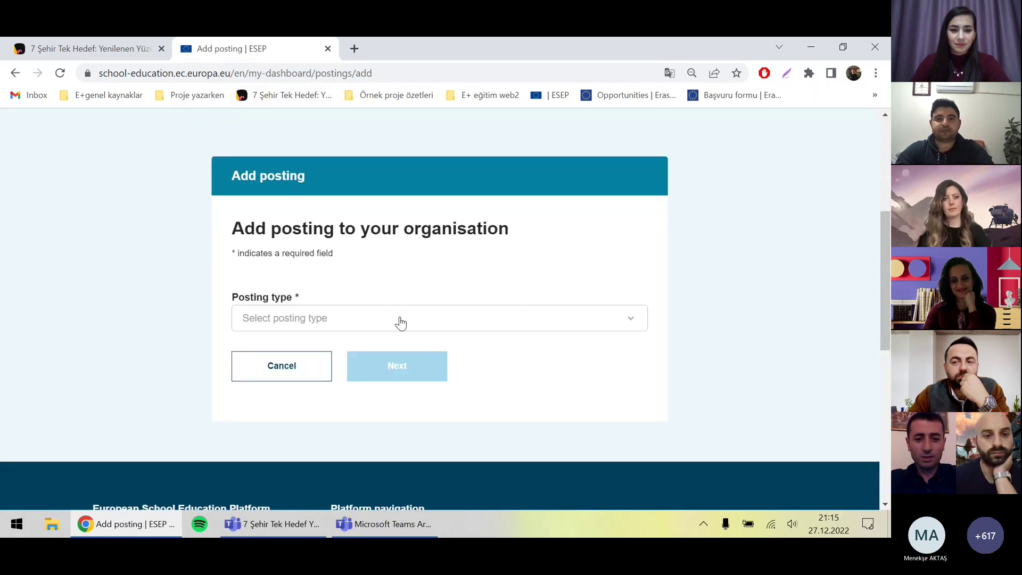
left_click(380, 329)
left_click(372, 346)
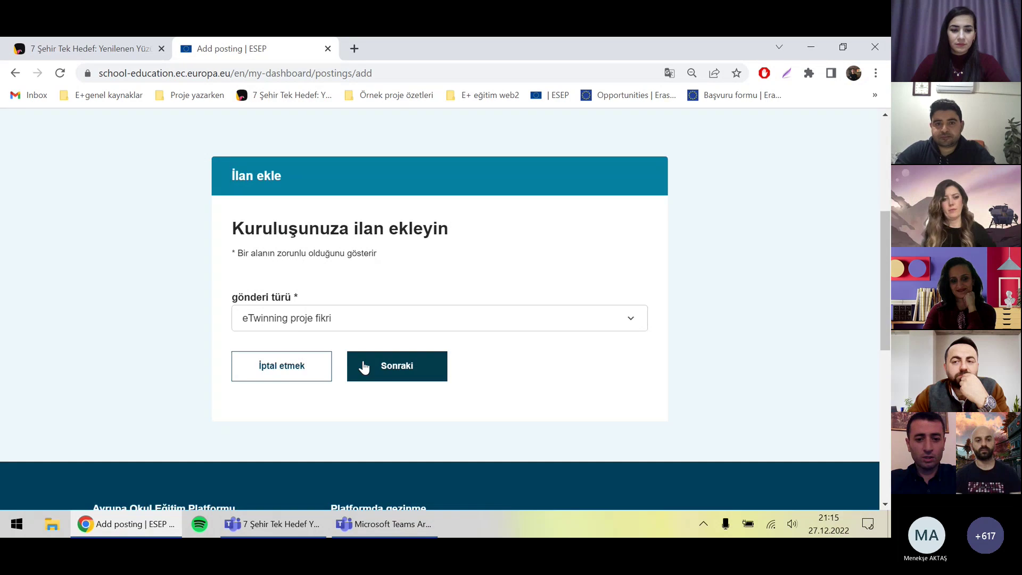
left_click(360, 365)
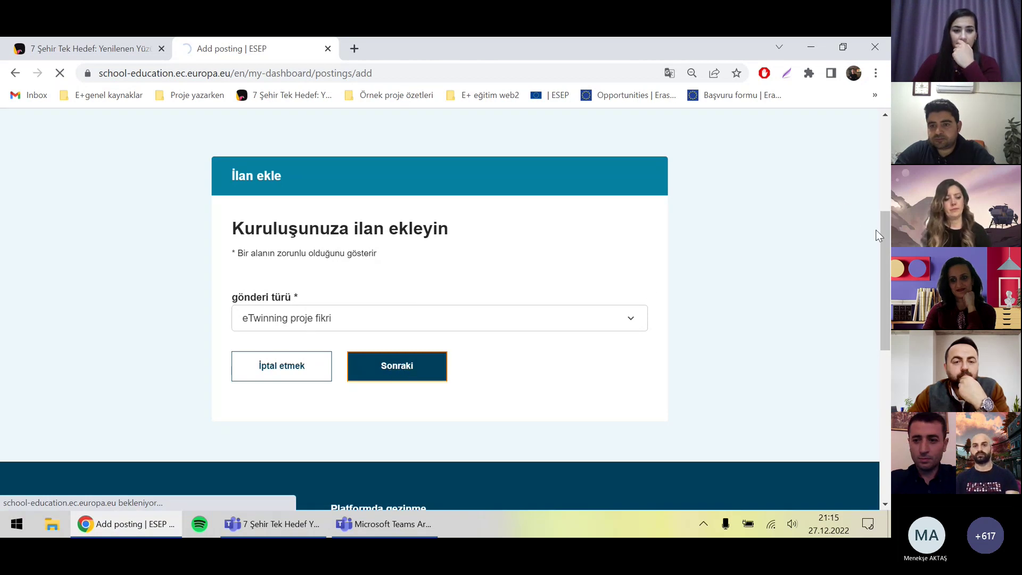
scroll(879, 234, "down", 1)
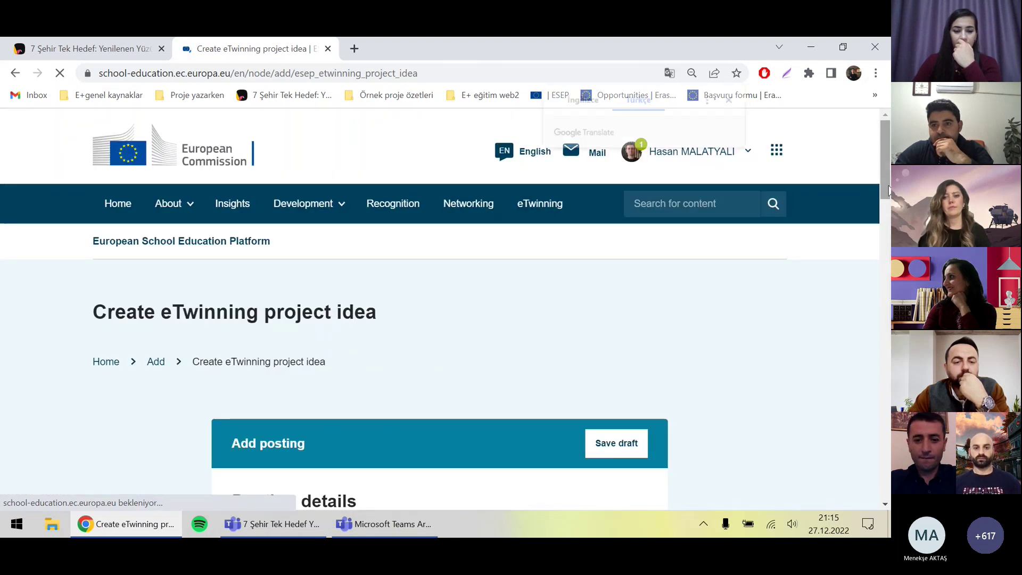
Step: Go back to the posting type page and return to the project idea form
left_click(883, 288)
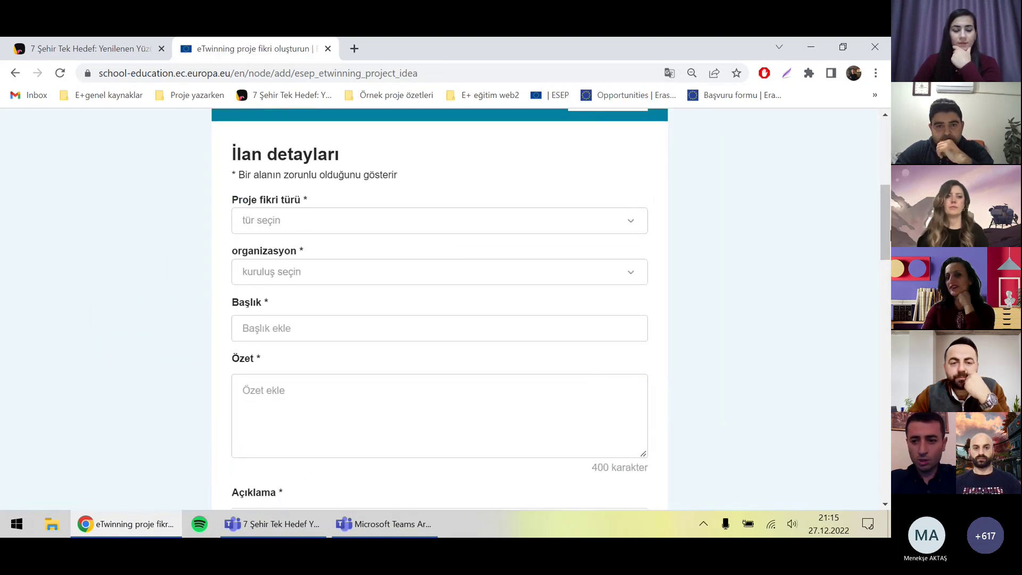
scroll(877, 189, "up", 3)
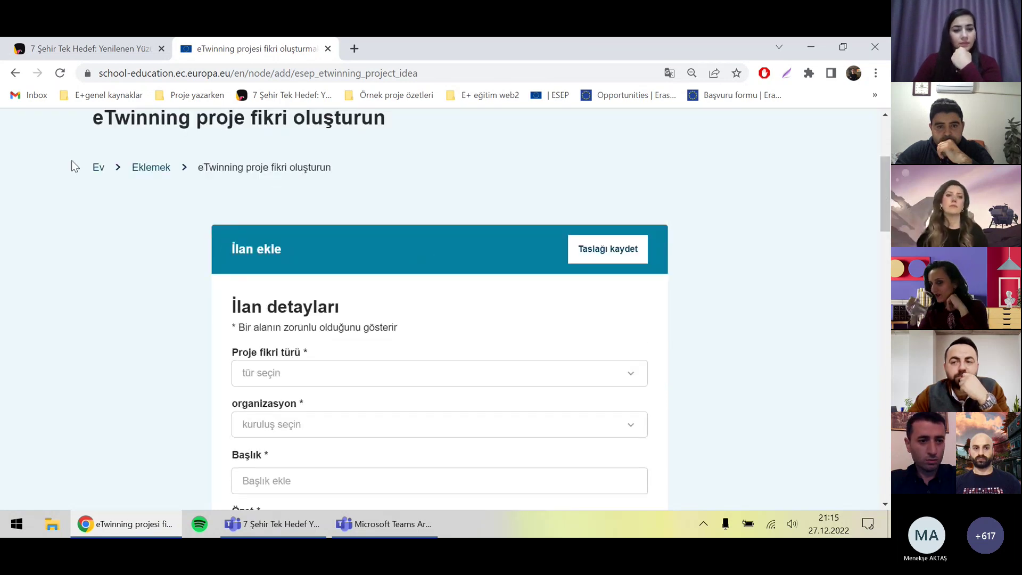
key("alt+Left")
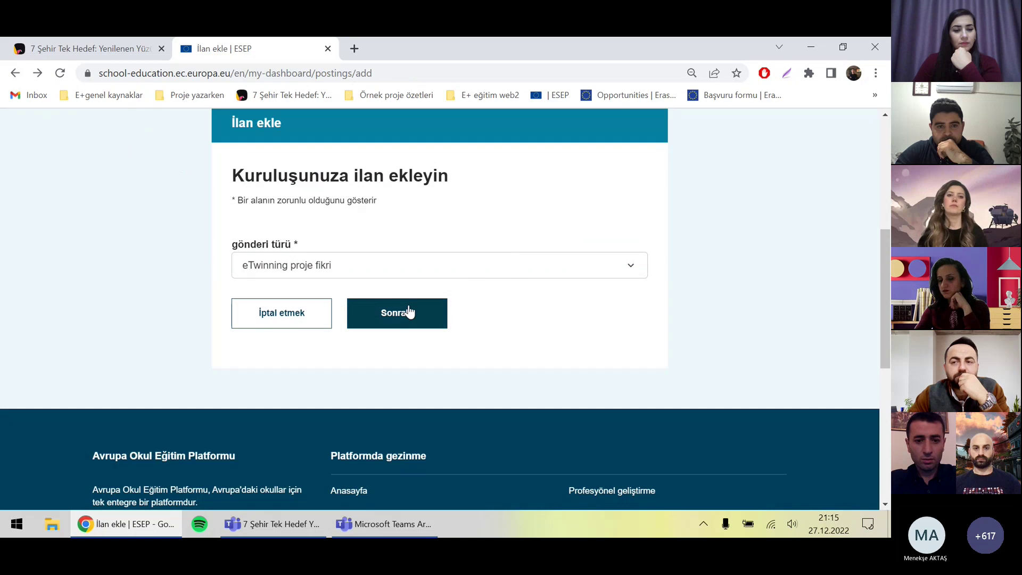
left_click(408, 312)
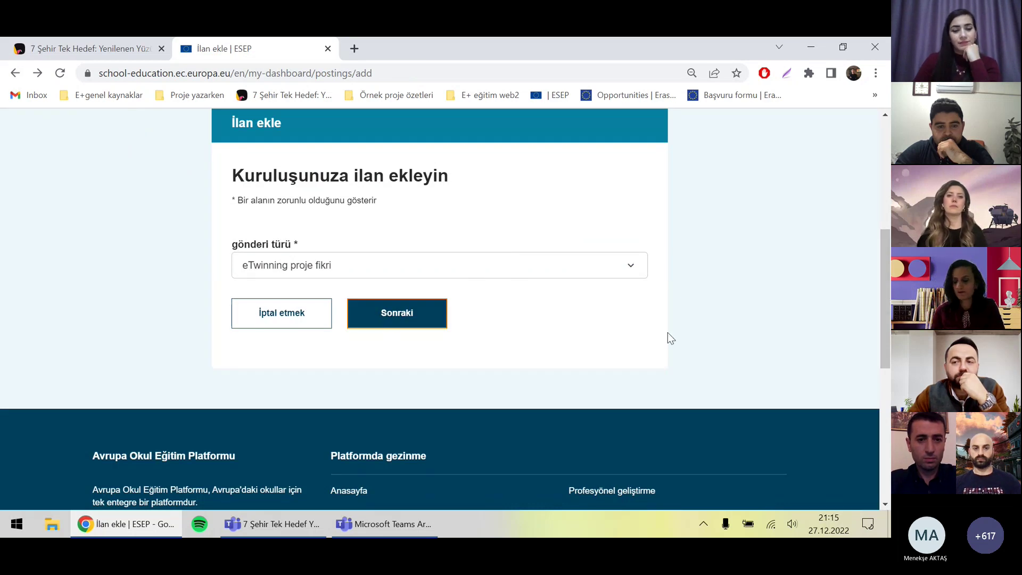
left_click(37, 72)
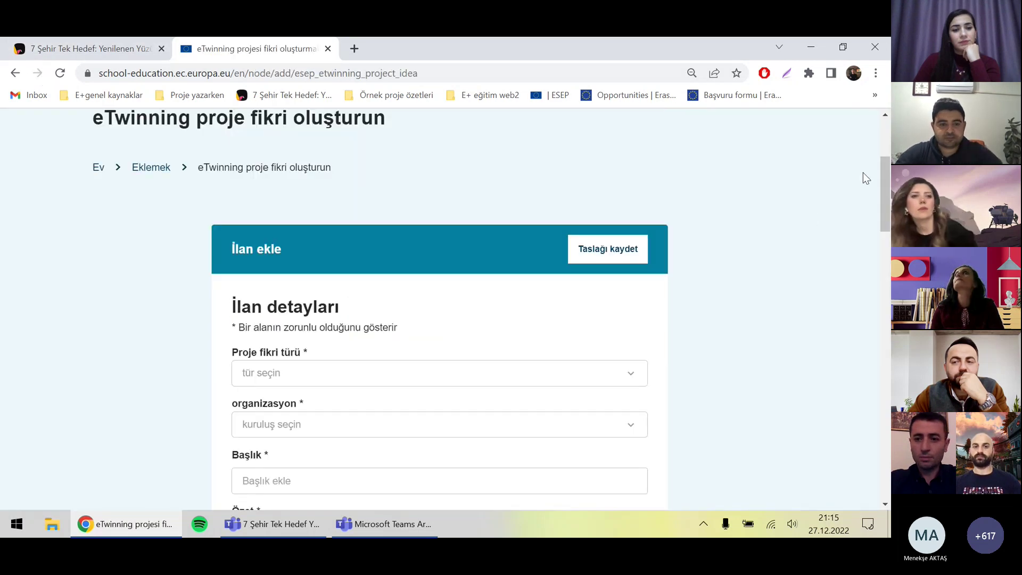
left_click_drag(879, 171, 883, 200)
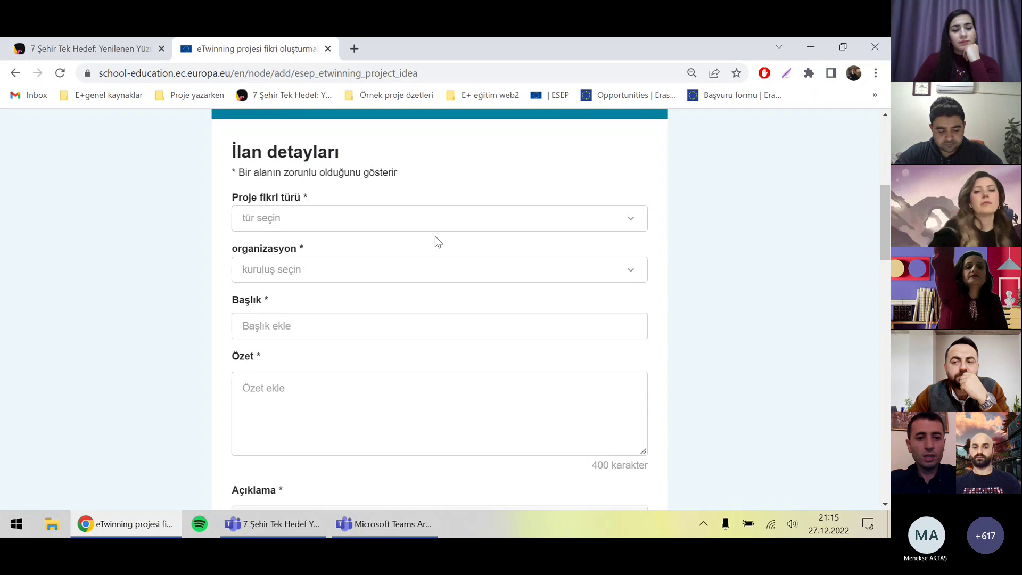
Step: Set the project idea type to 'Avrupalı' and pick the school as organisation
left_click(401, 223)
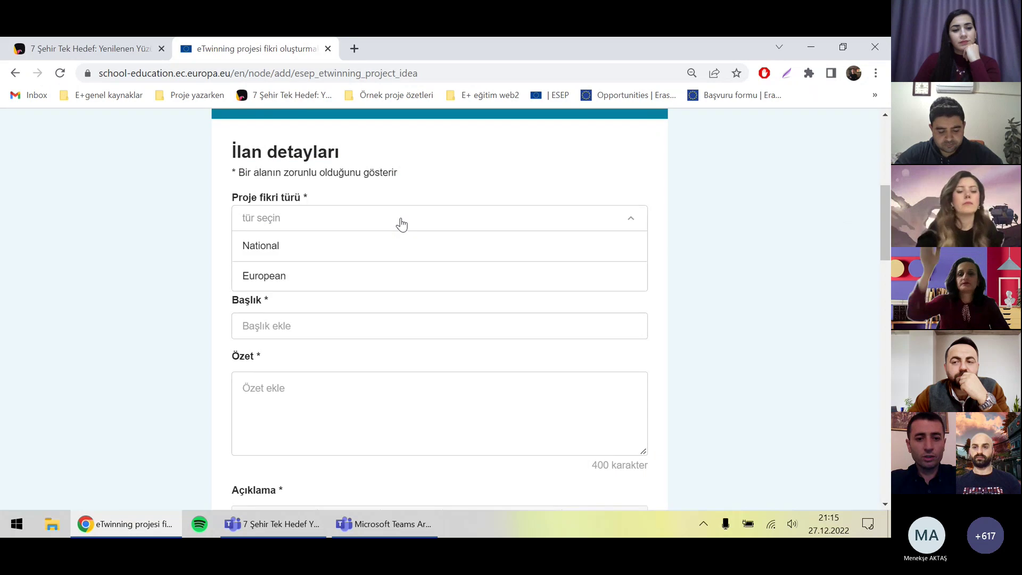
left_click(260, 276)
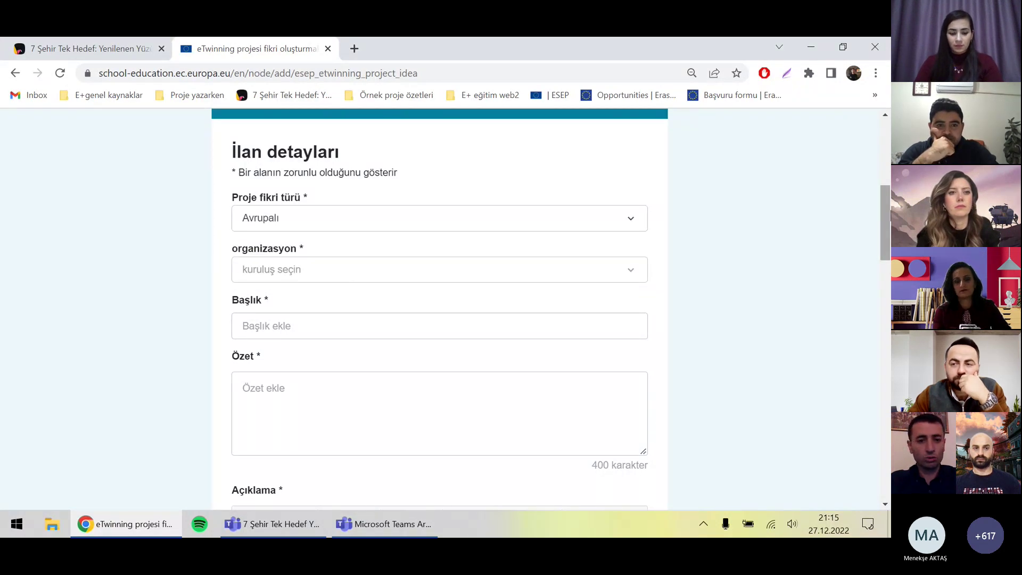
scroll(885, 209, "down", 1)
left_click(319, 207)
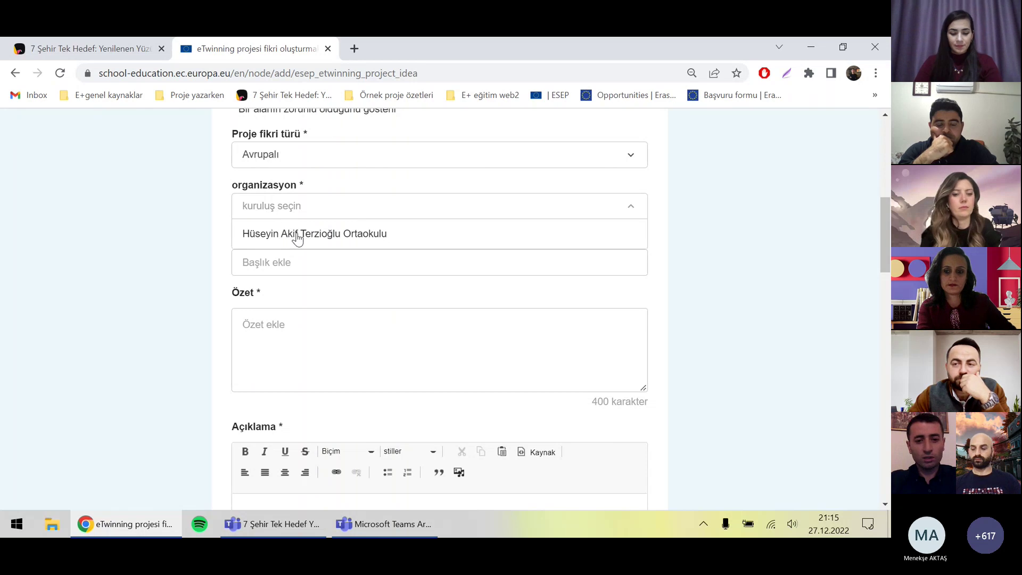
left_click(297, 236)
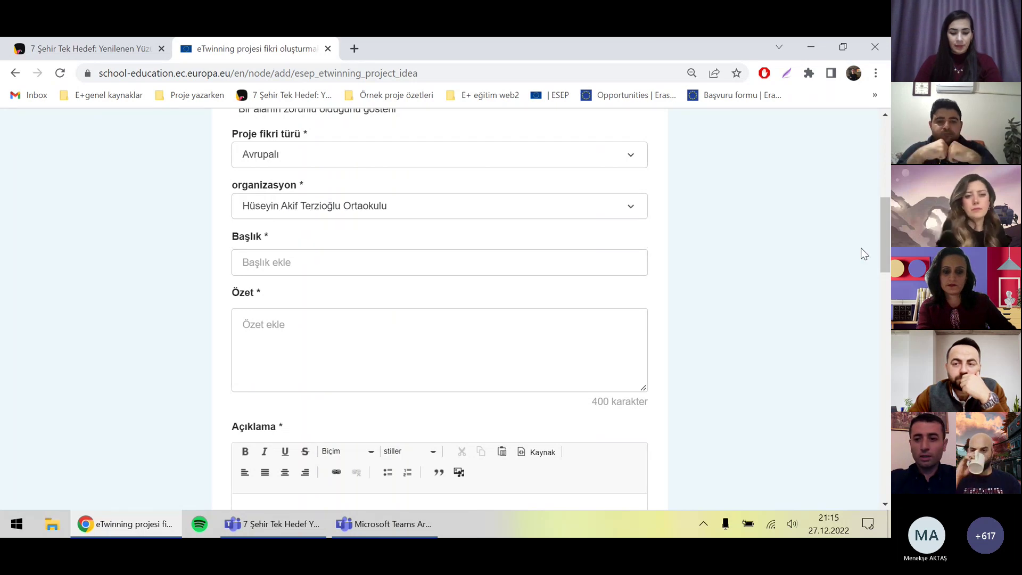
Step: Fill the title 'ilgi çekici başlık' and the summary 'projenin özeti'
scroll(878, 250, "down", 2)
left_click(304, 159)
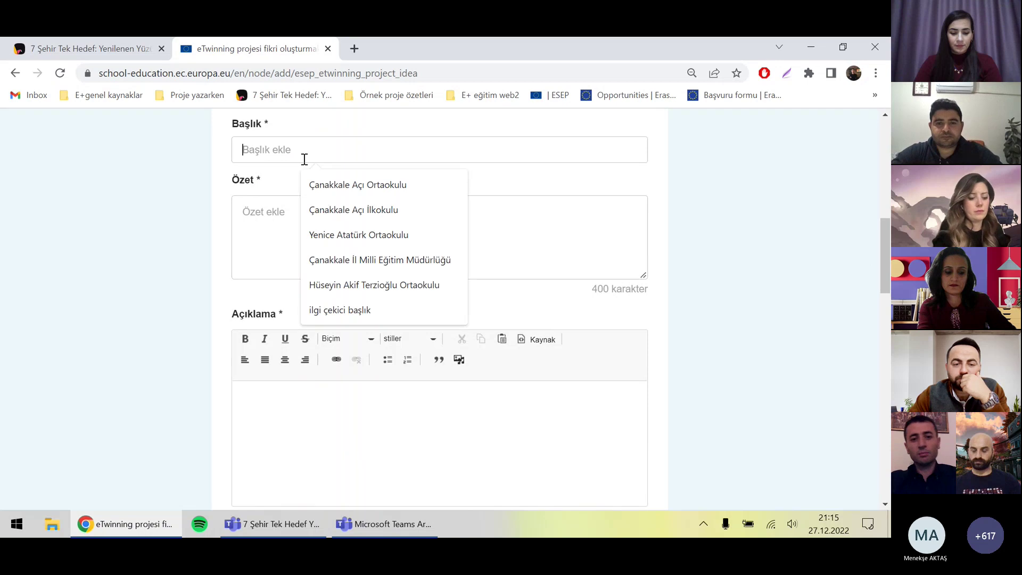
left_click(337, 301)
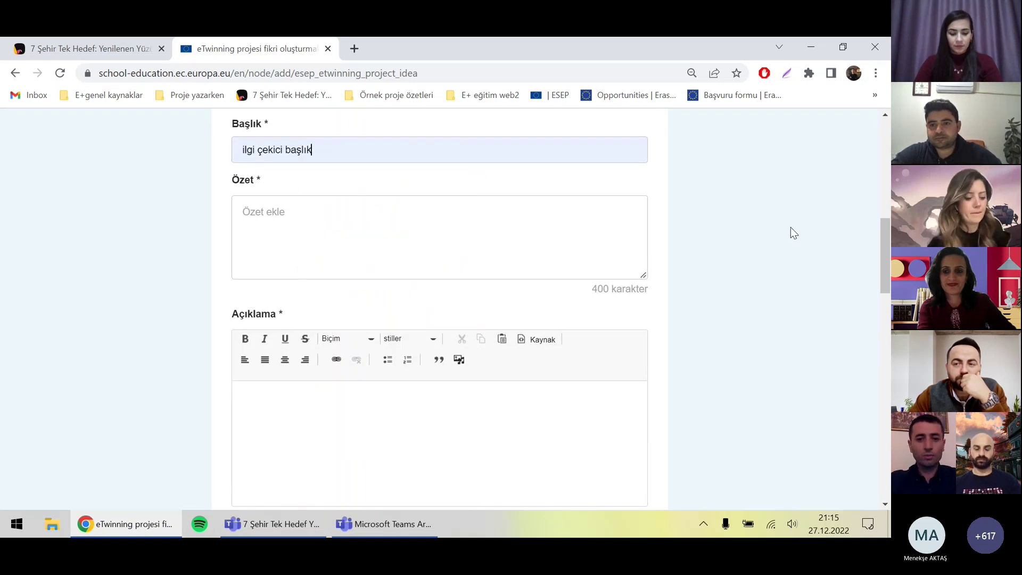
type("projenin özeti")
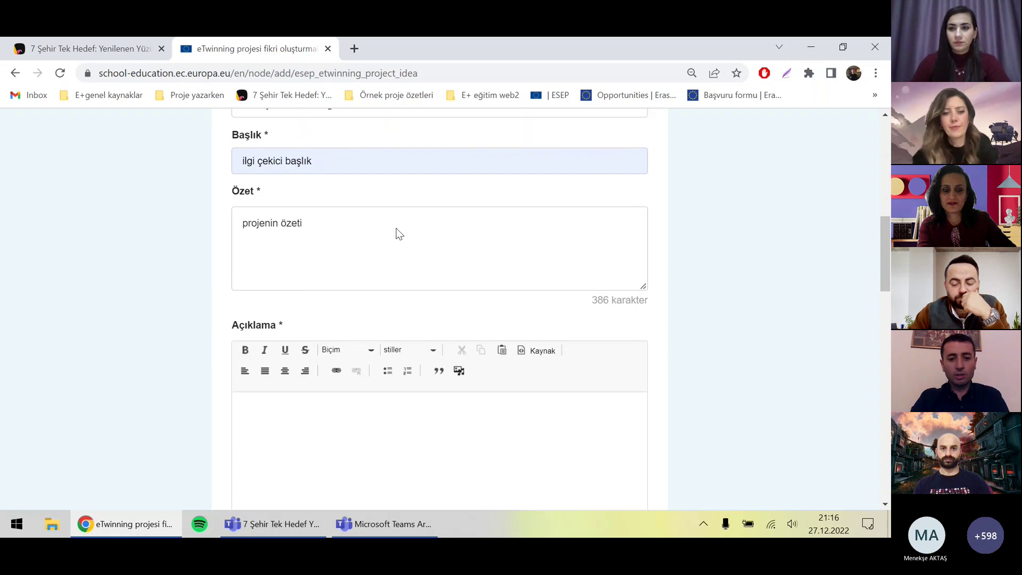
scroll(396, 227, "up", 1)
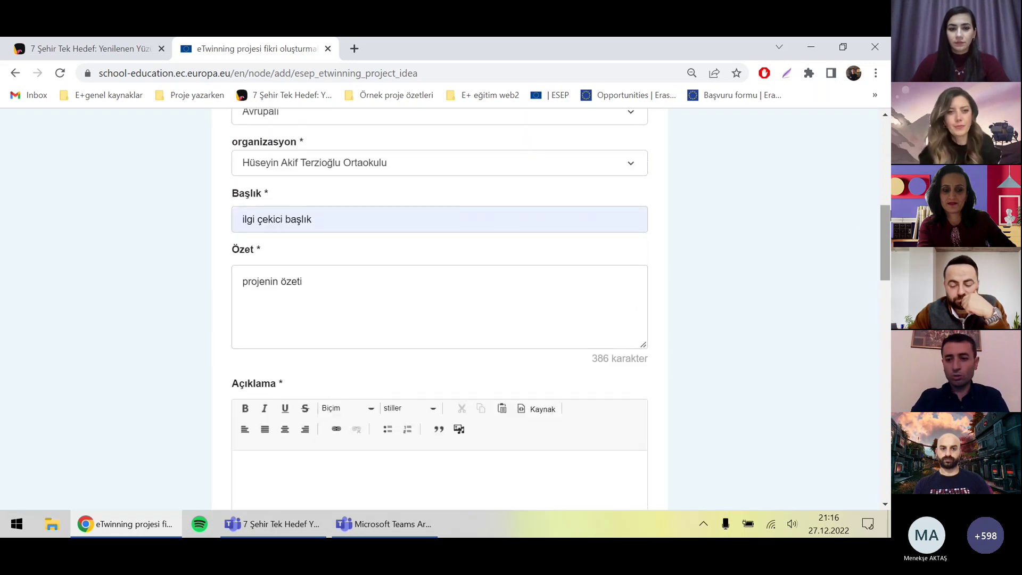
scroll(886, 253, "down", 3)
Step: Type 'proje' into the Açıklama description and cancel the thumbnail image upload
scroll(886, 248, "down", 1)
left_click(360, 281)
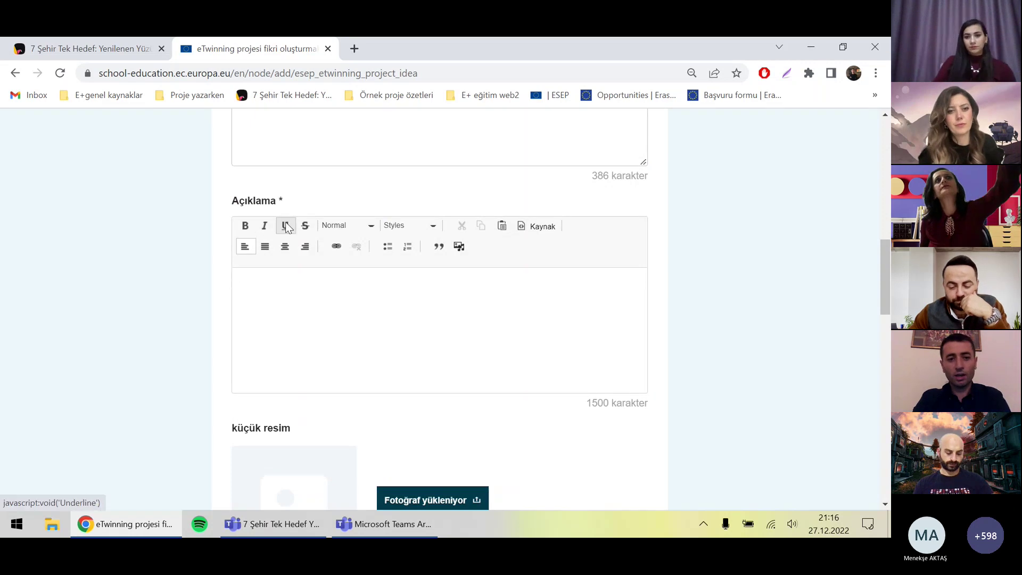
type("projemizin")
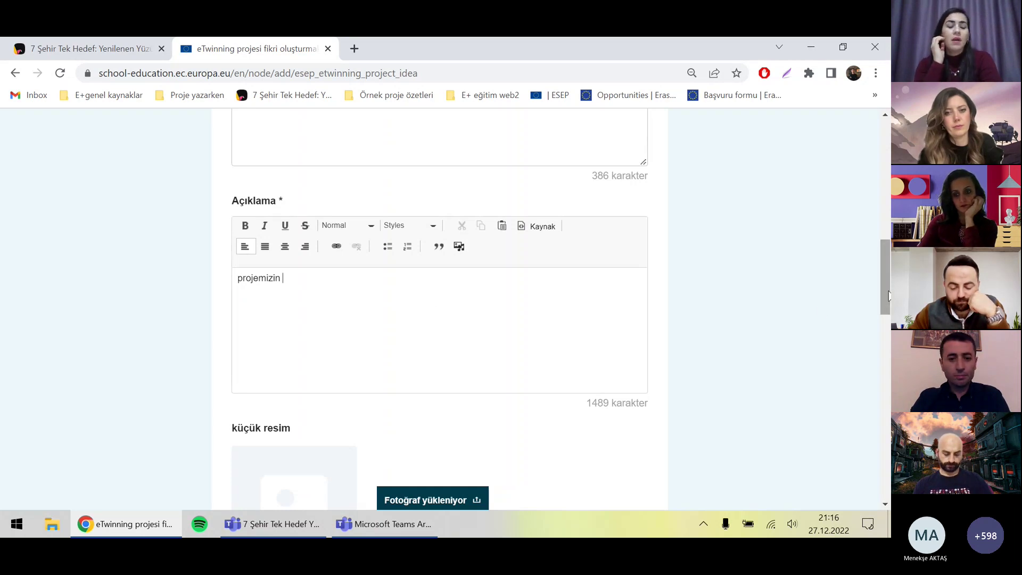
scroll(887, 295, "down", 5)
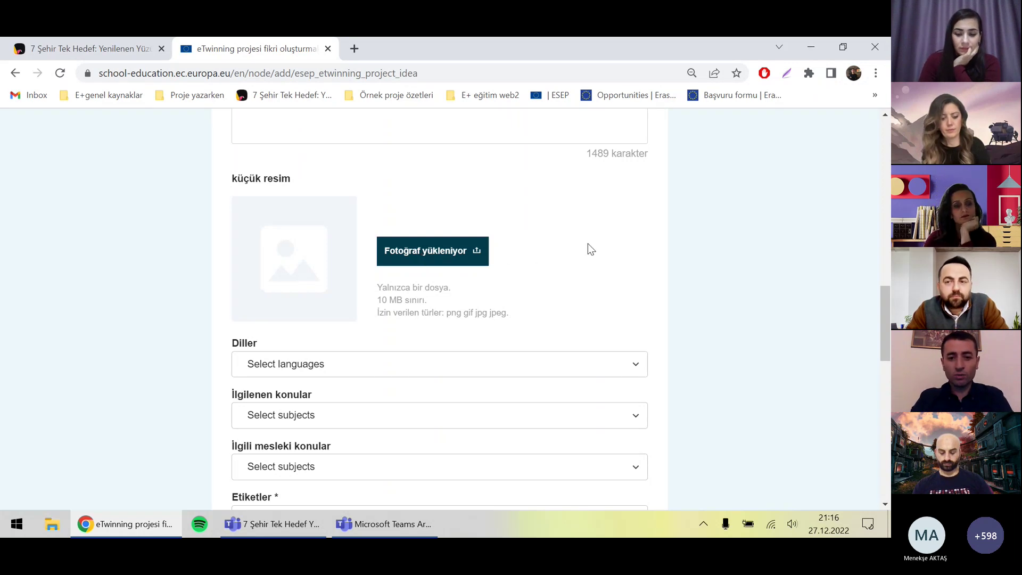
left_click(401, 252)
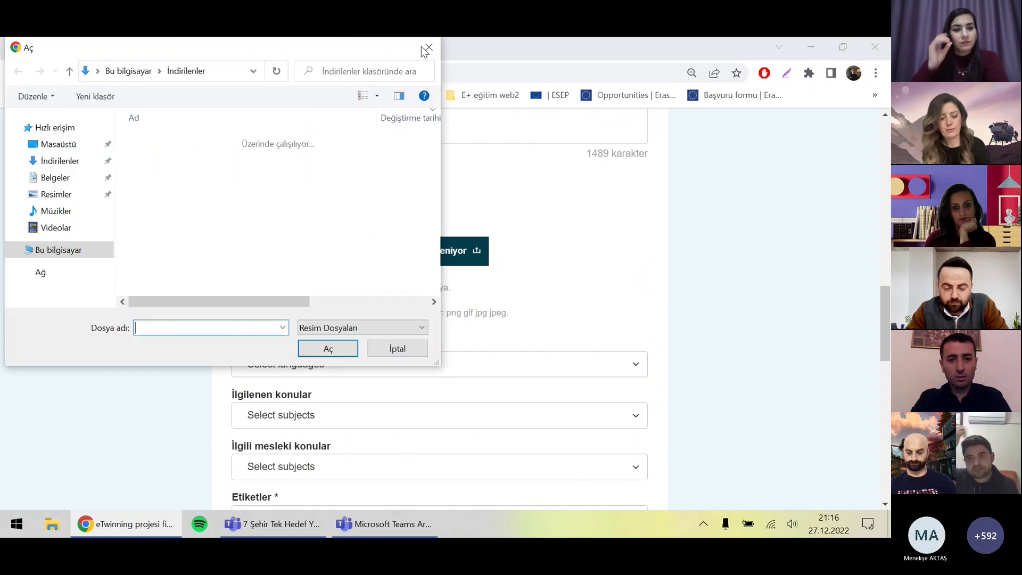
key("Escape")
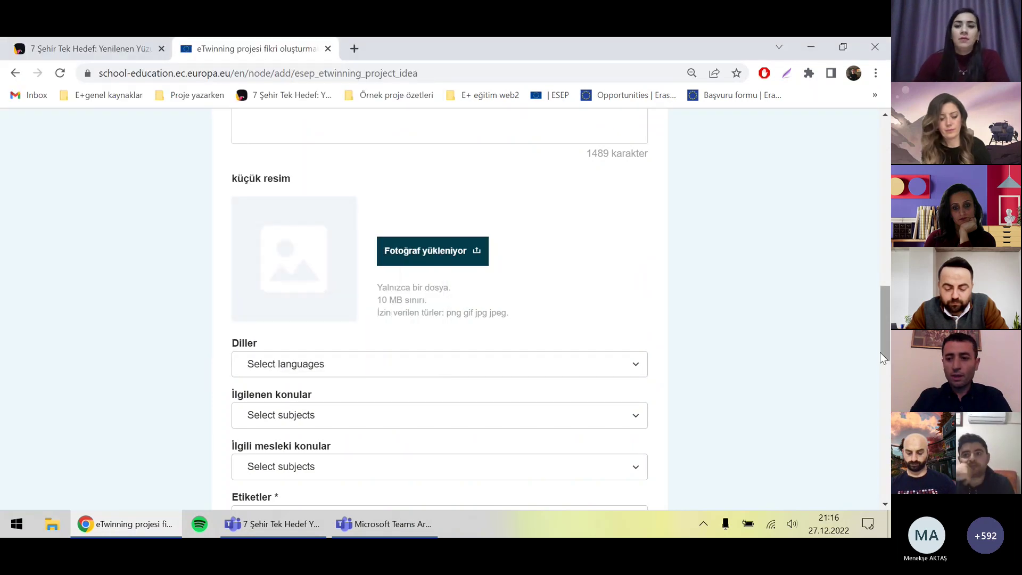
Step: Add Türkçe as the project language
left_click_drag(880, 352, 884, 343)
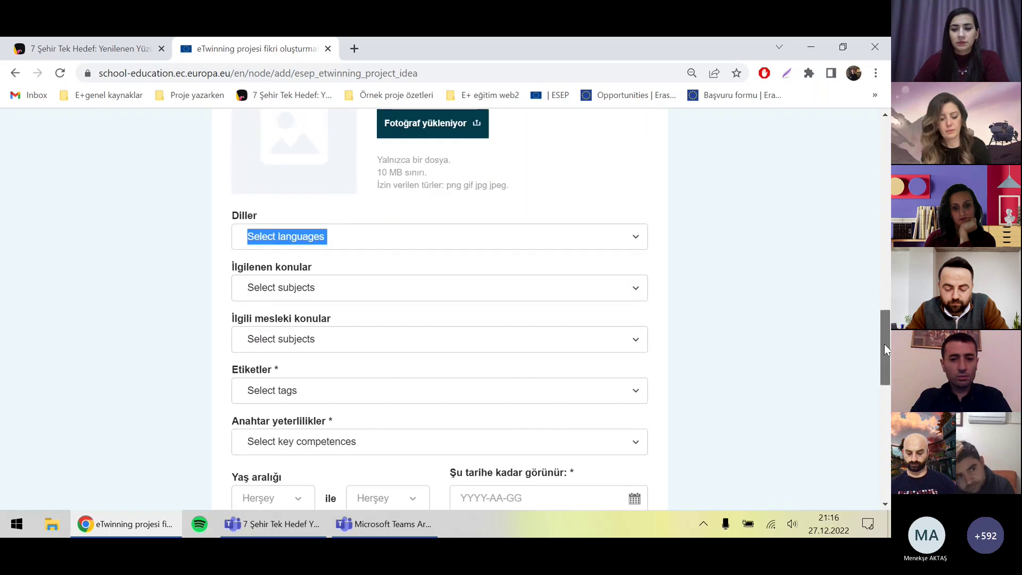
left_click(632, 238)
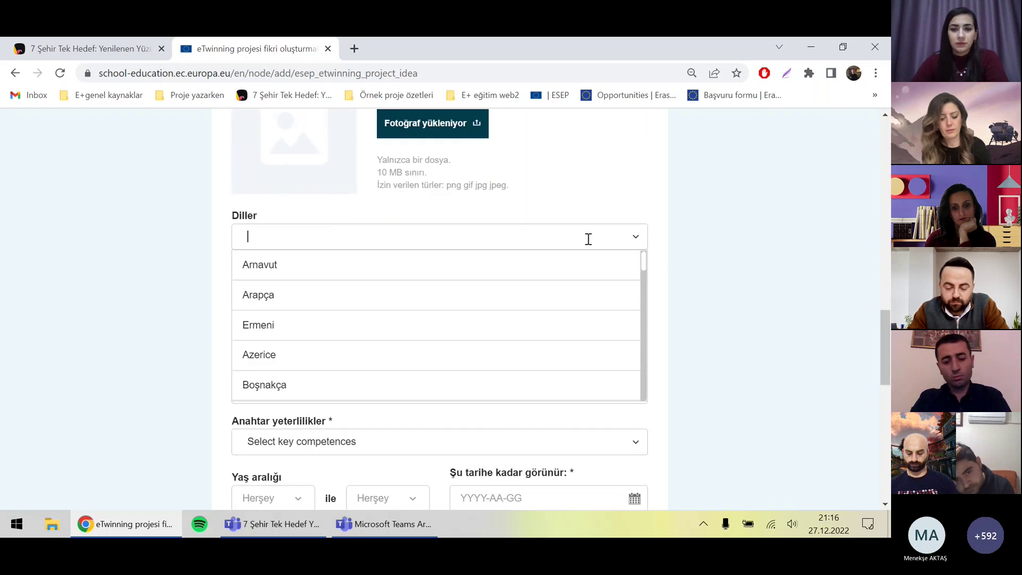
type("türk")
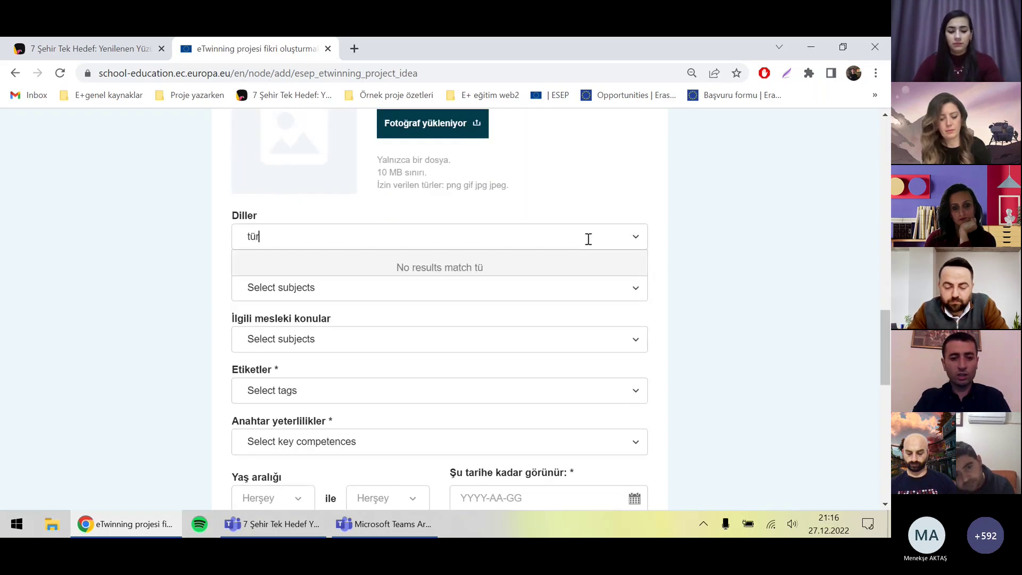
key("BackSpace")
key("BackSpace")
key("BackSpace")
key("BackSpace")
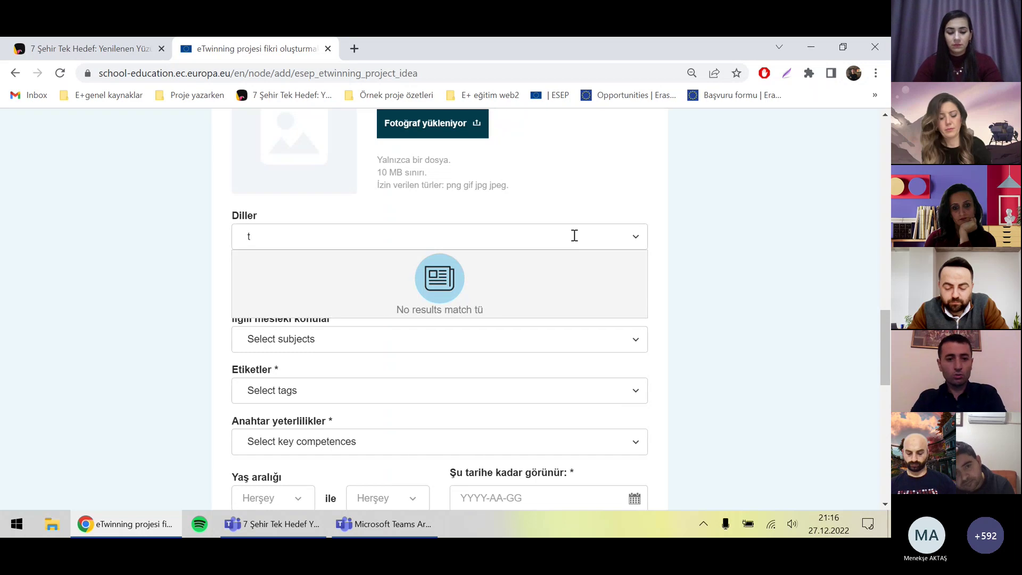
type("türk")
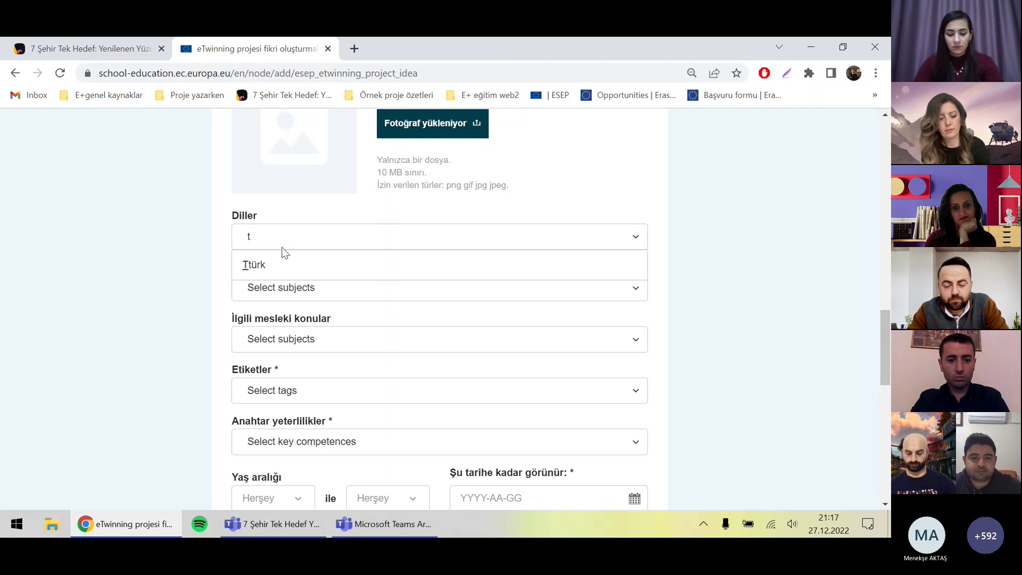
key("Return")
left_click(523, 234)
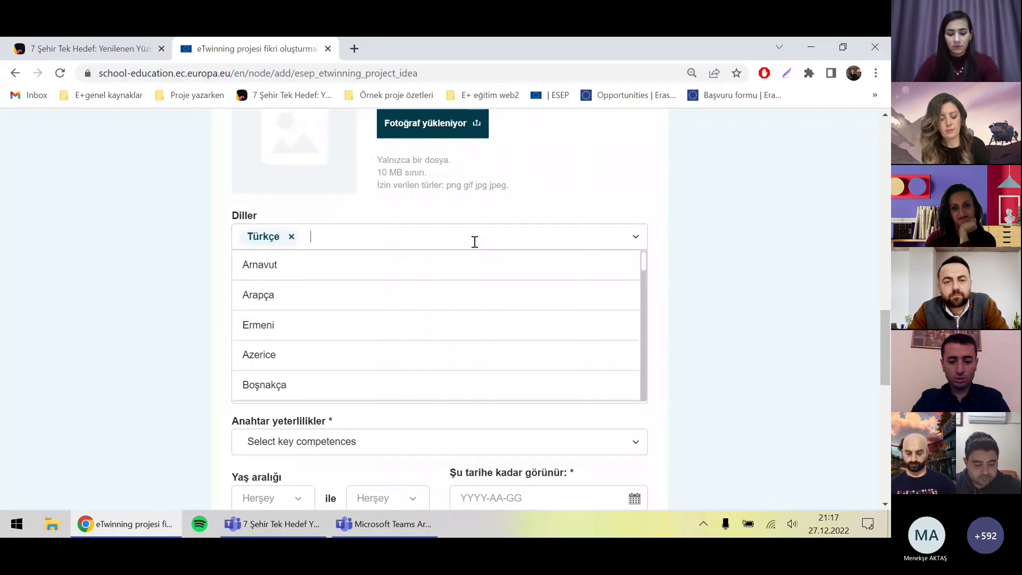
type("ing")
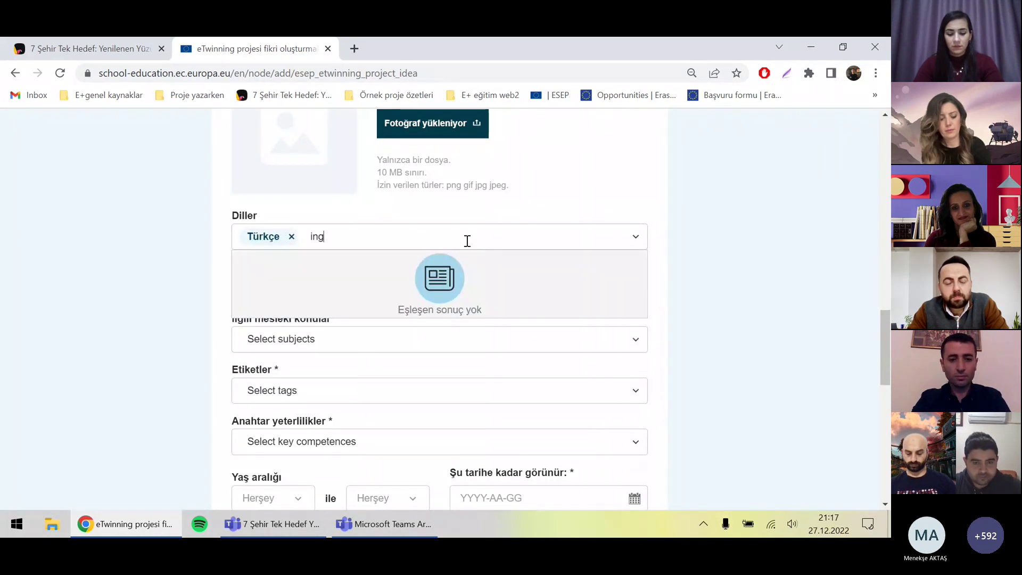
left_click(765, 238)
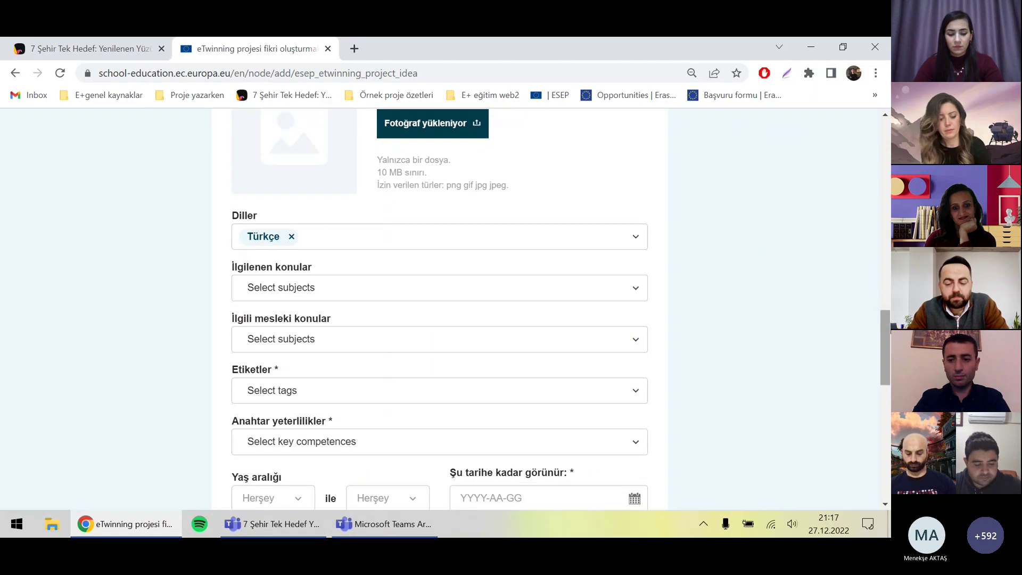
Step: Leave subjects, vocational subjects, tags and key competences empty
scroll(887, 340, "down", 2)
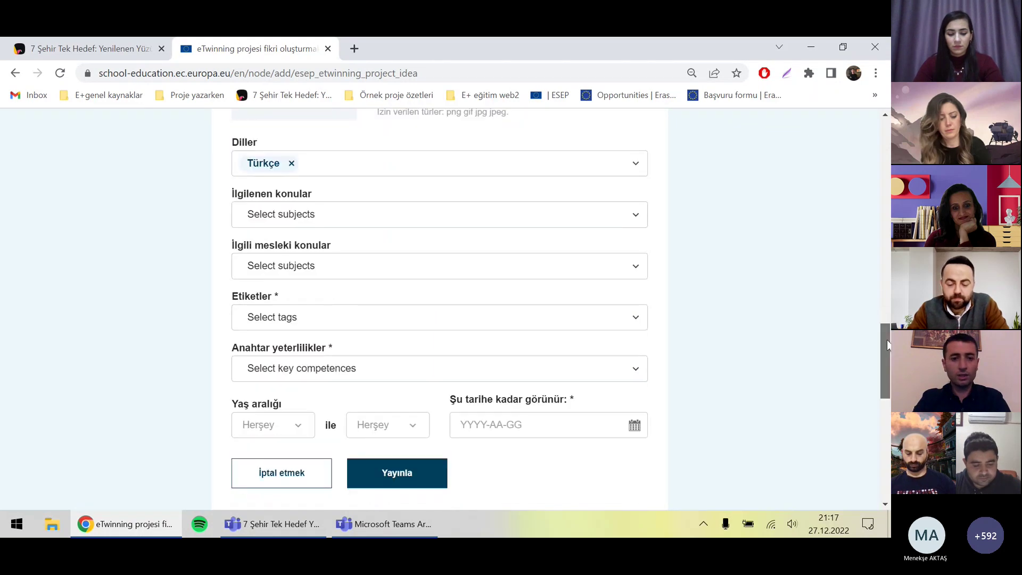
left_click(437, 194)
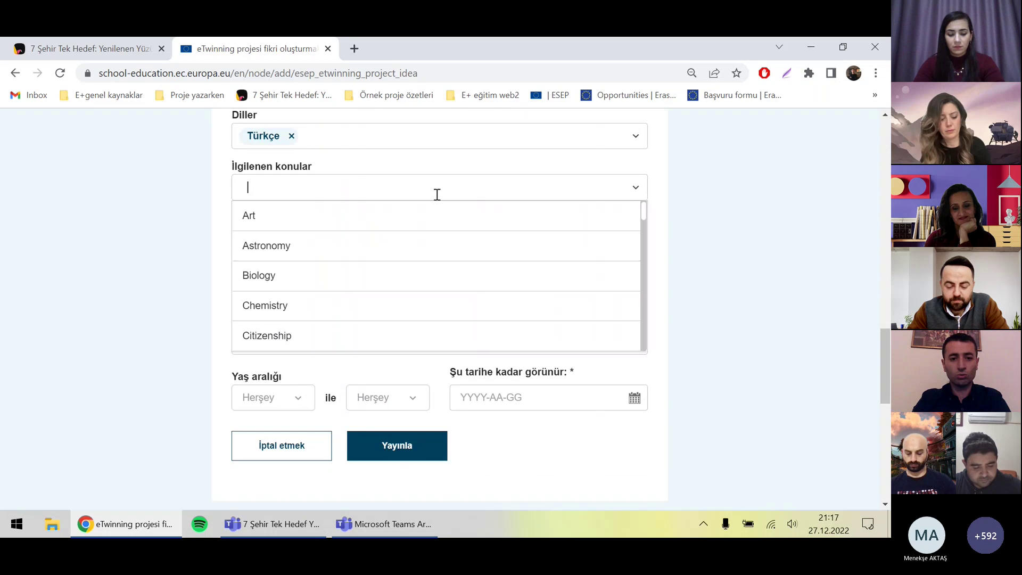
left_click(707, 206)
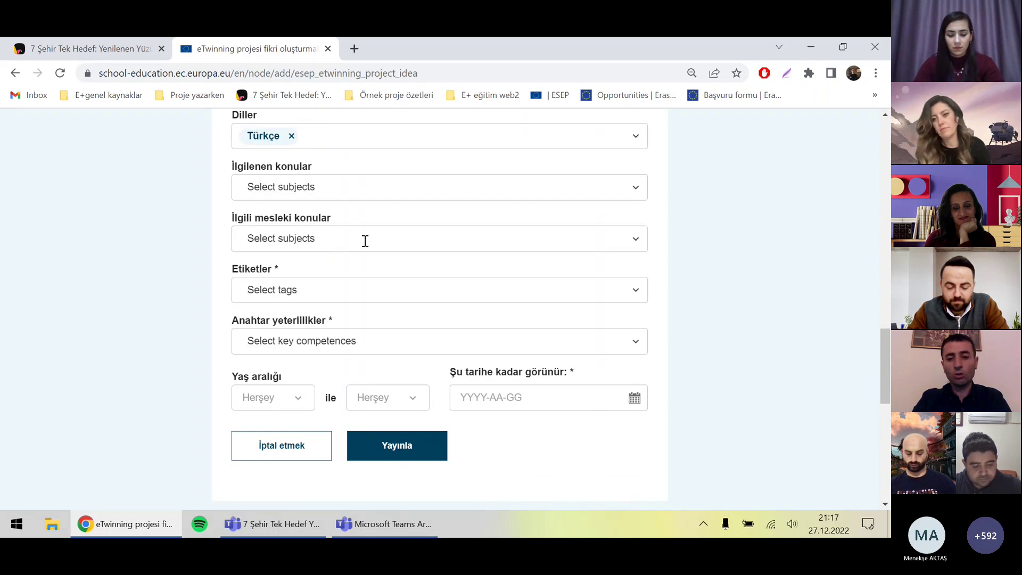
scroll(887, 346, "down", 1)
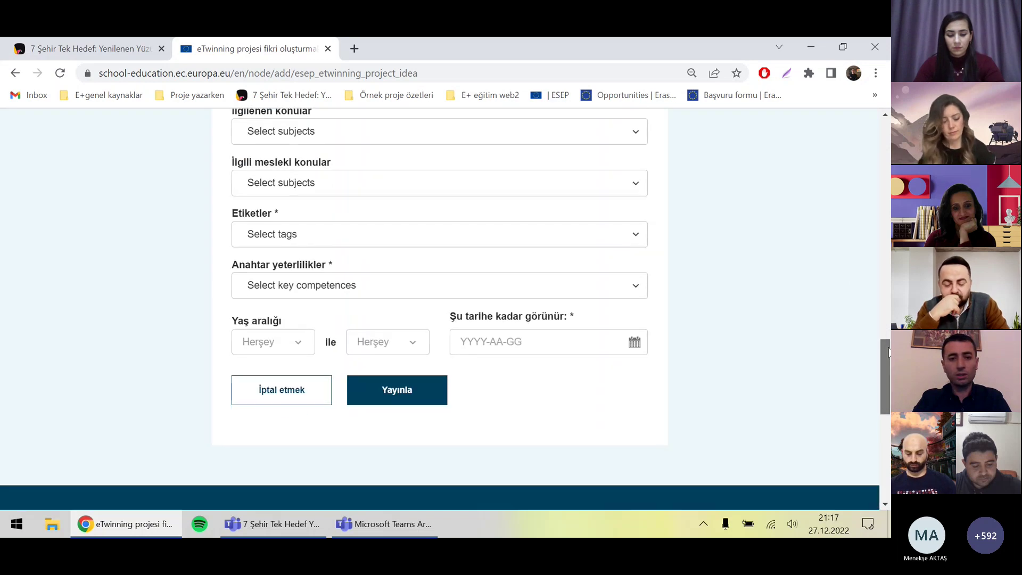
left_click(411, 195)
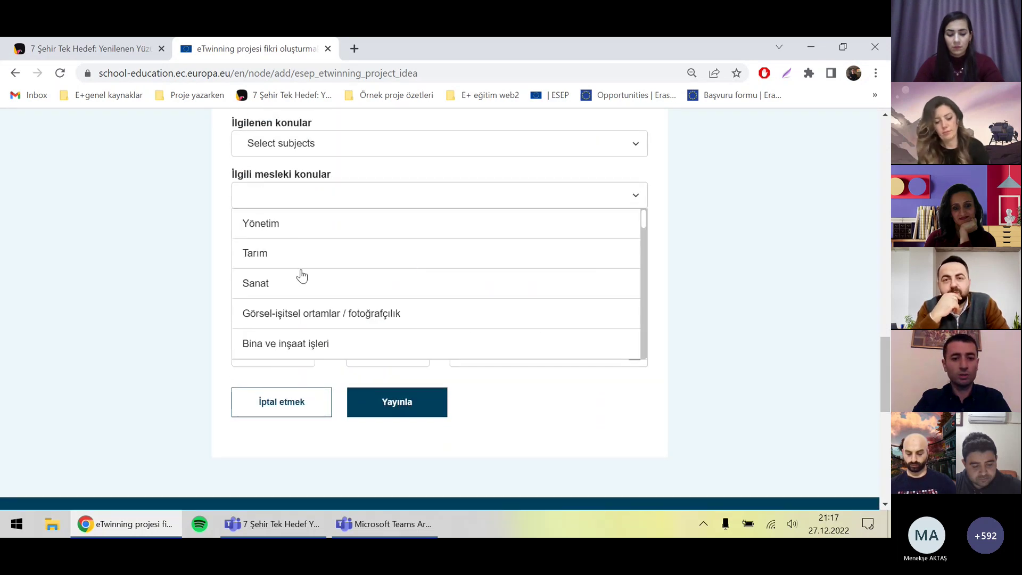
left_click(775, 206)
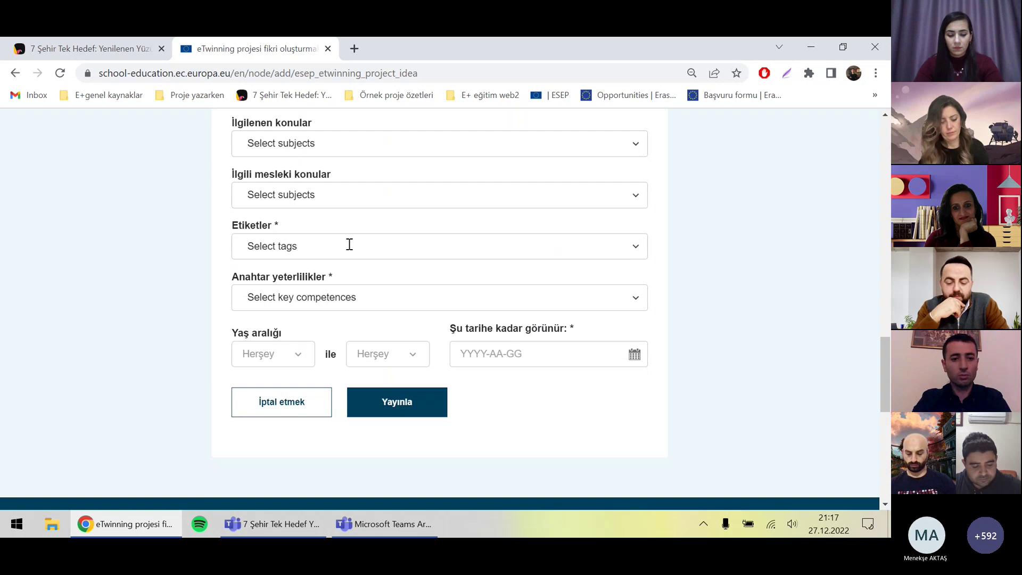
left_click(315, 249)
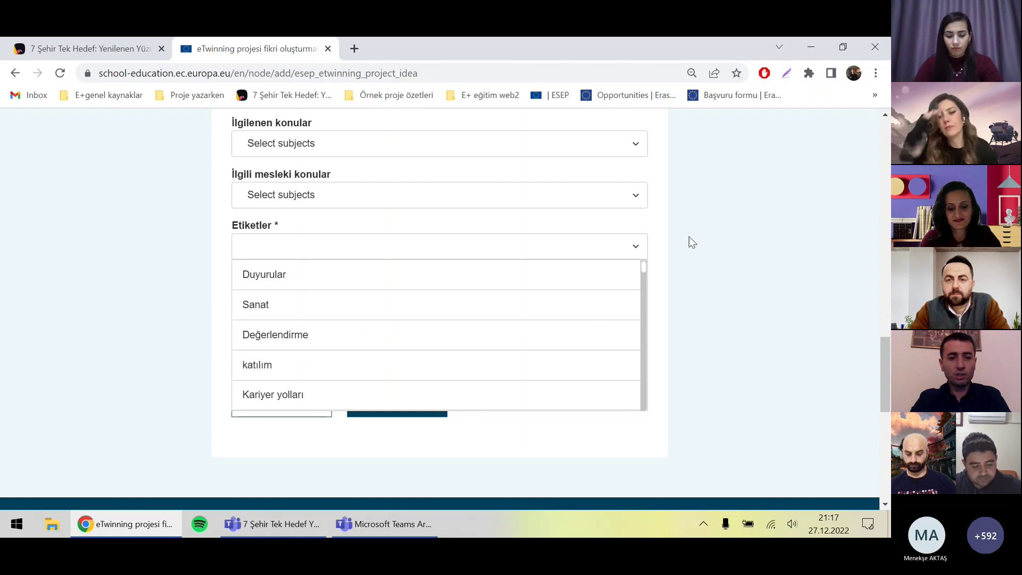
left_click(691, 242)
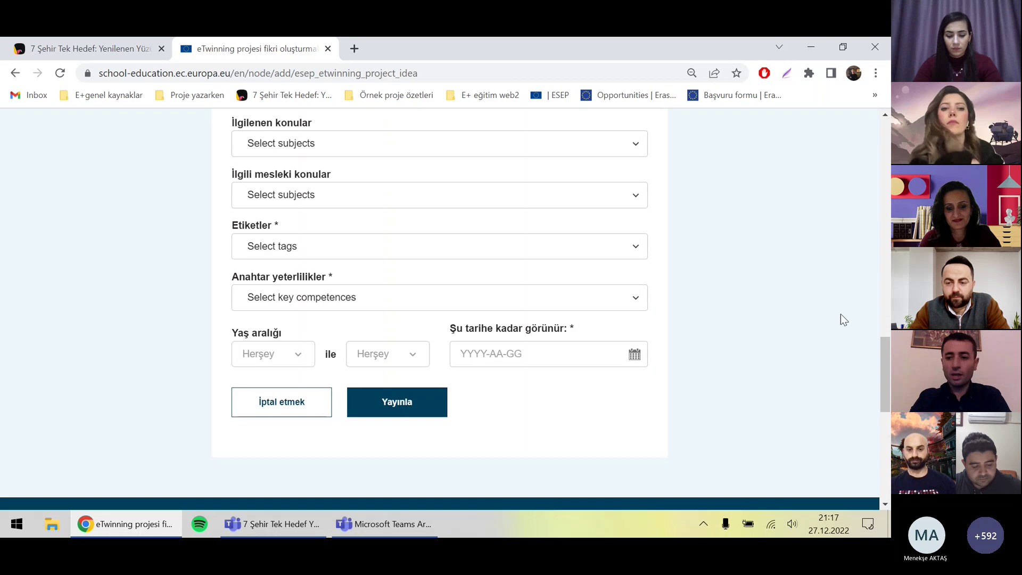
left_click_drag(887, 353, 888, 377)
left_click(527, 186)
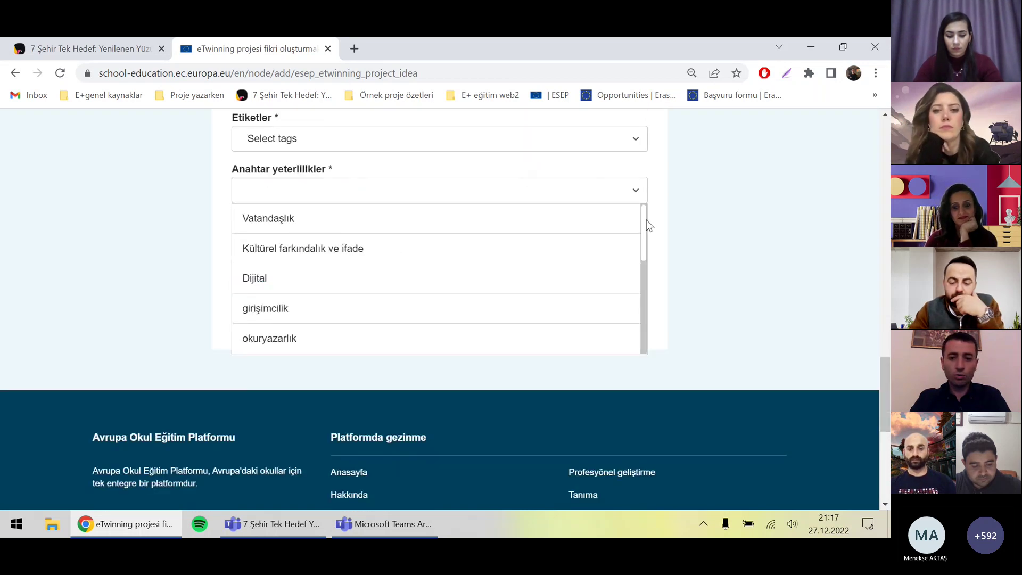
left_click_drag(646, 220, 631, 308)
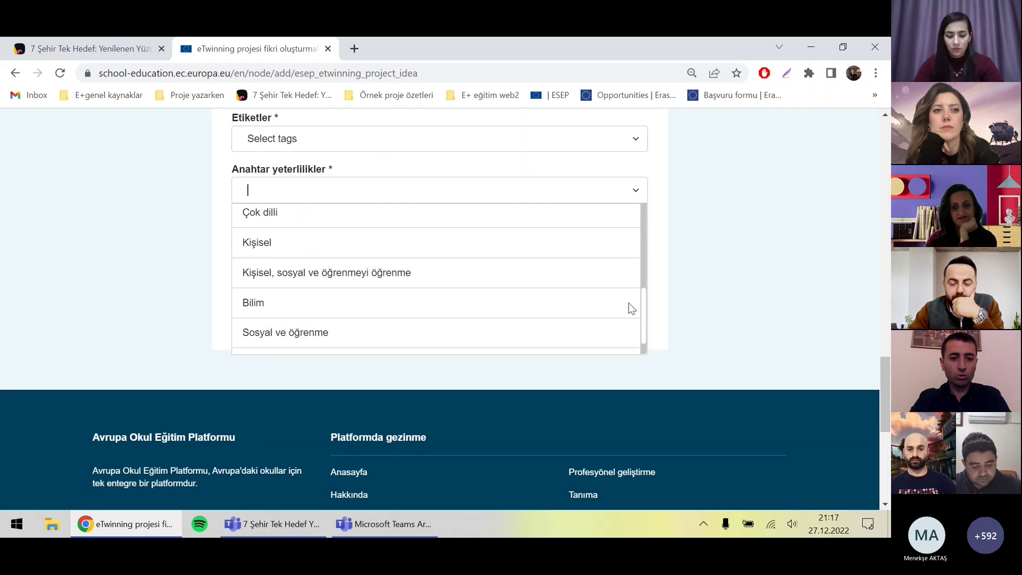
left_click(722, 220)
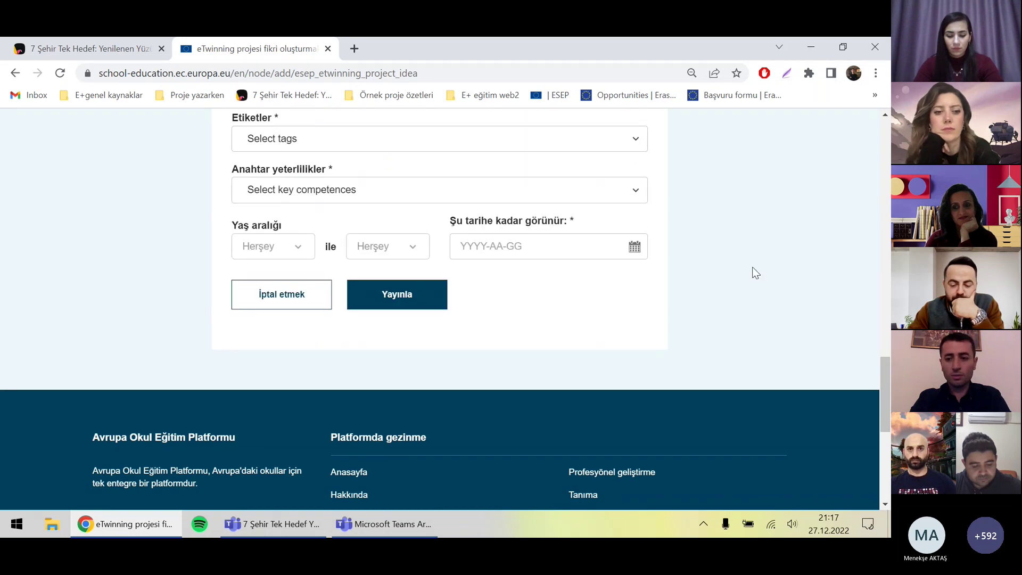
Step: Set the age range from 5 to 8
left_click(277, 248)
left_click(261, 404)
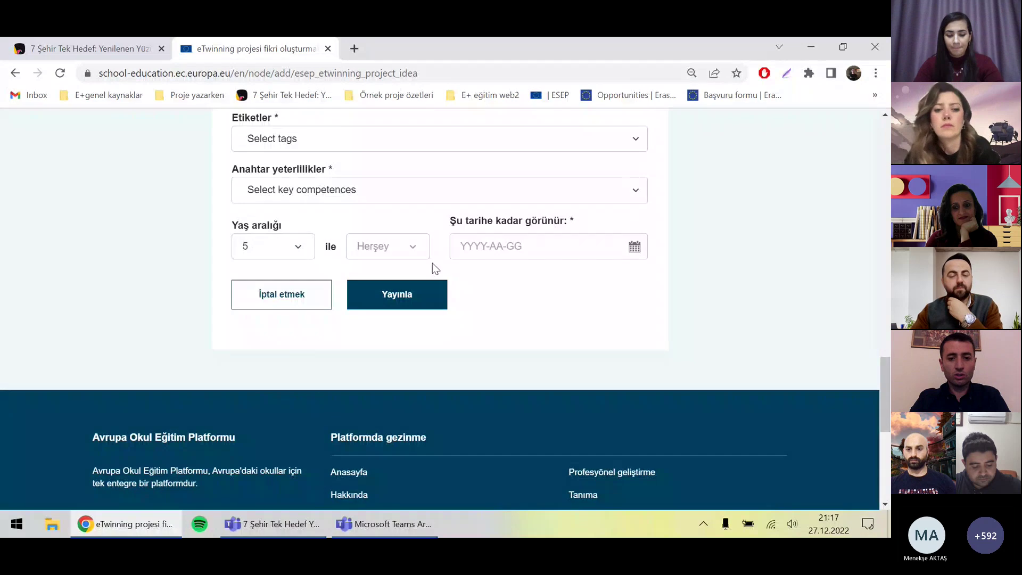
left_click(415, 251)
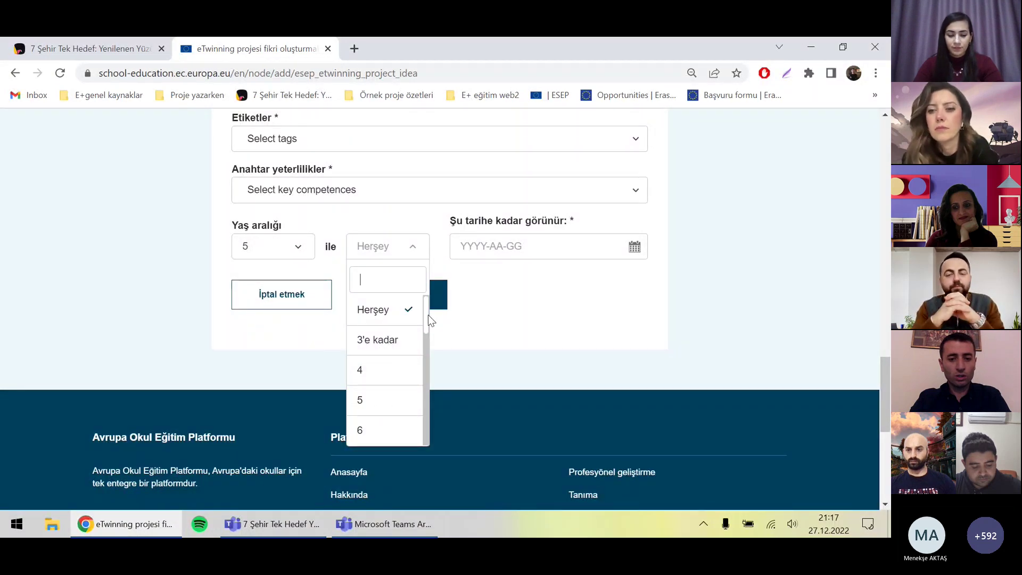
scroll(395, 376, "down", 2)
left_click(388, 398)
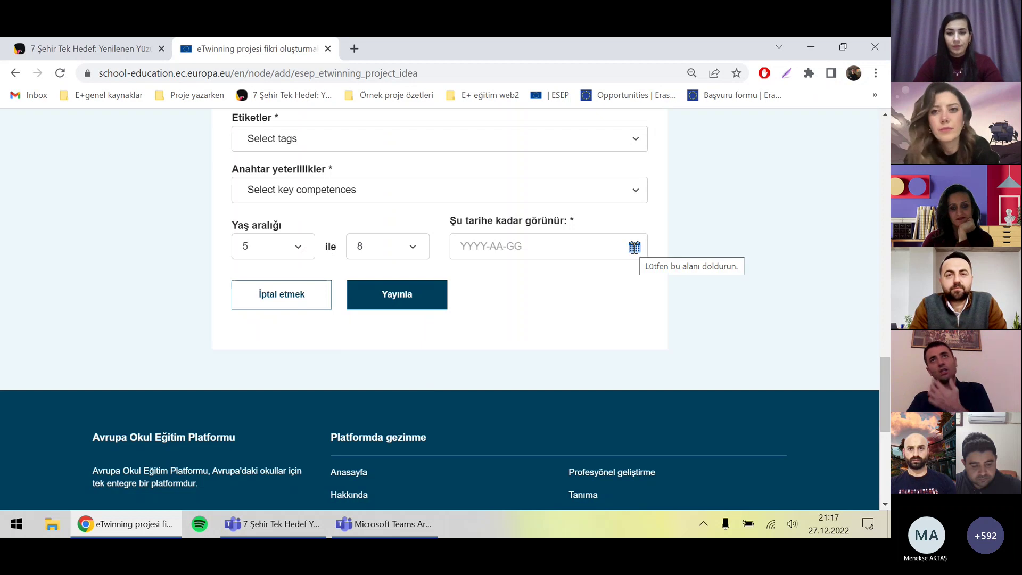
Step: Make the idea visible until 2022-12-31, then go to the networking section
left_click(634, 247)
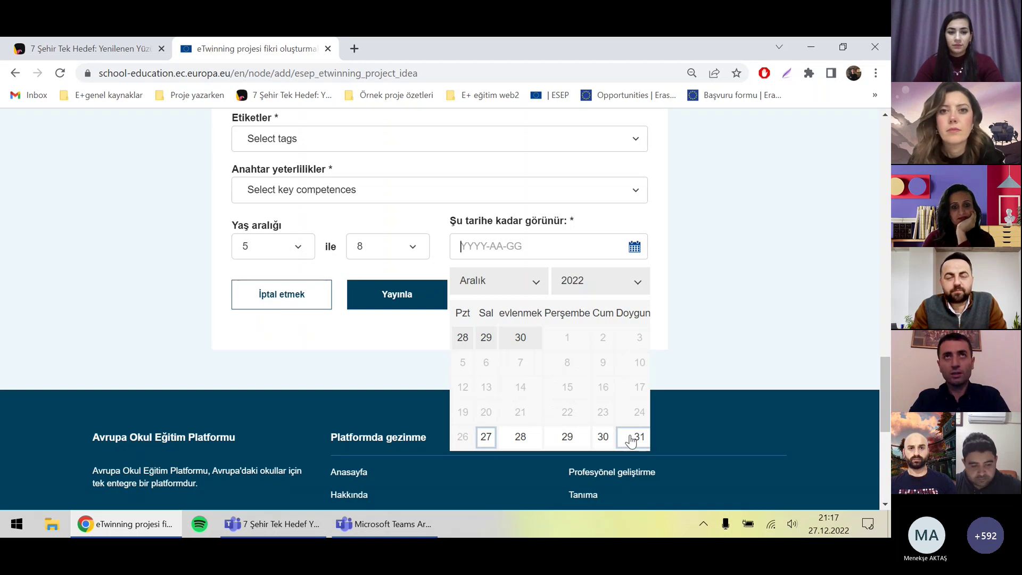
left_click(631, 435)
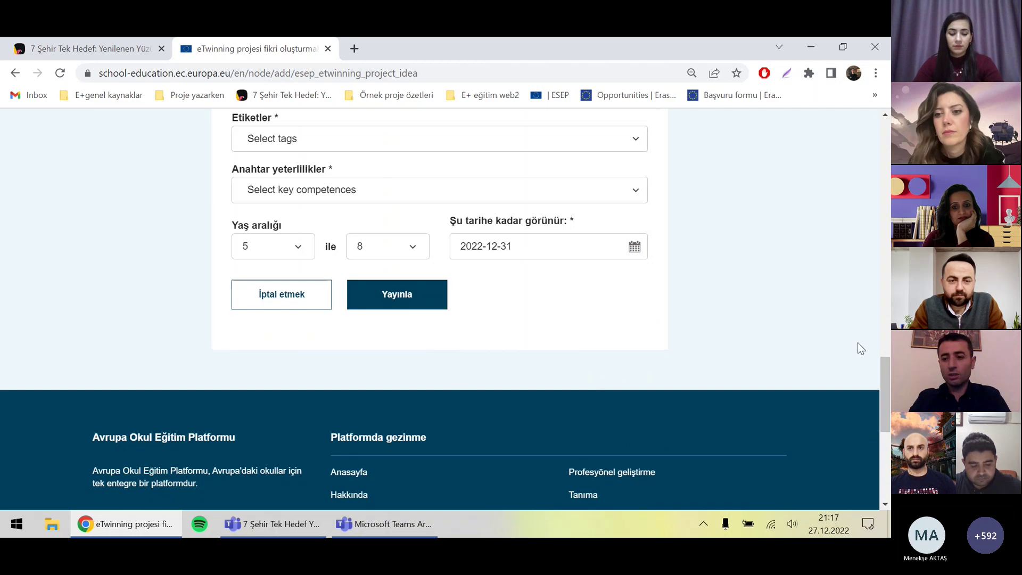
left_click_drag(881, 367, 873, 139)
left_click(441, 201)
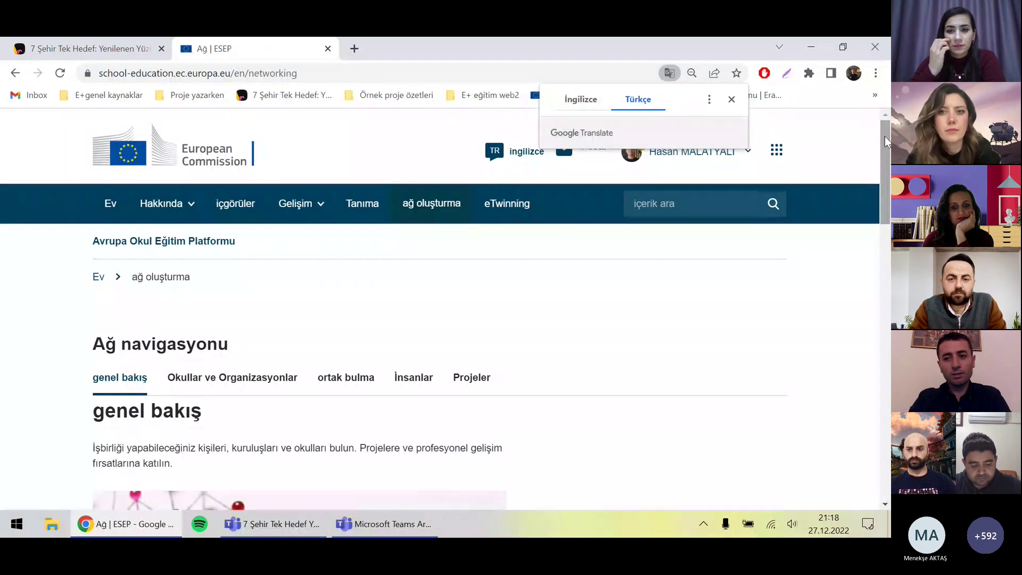
Step: Open the 'ortak bulma' partner-finding page showing 2485 postings, newest first
left_click_drag(884, 136, 886, 189)
left_click(333, 174)
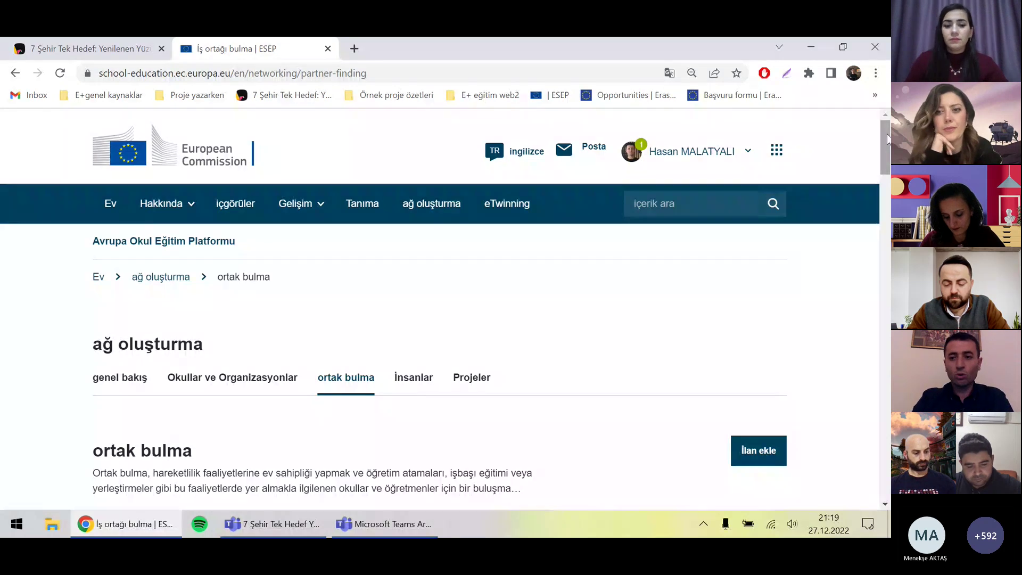
left_click_drag(887, 140, 888, 182)
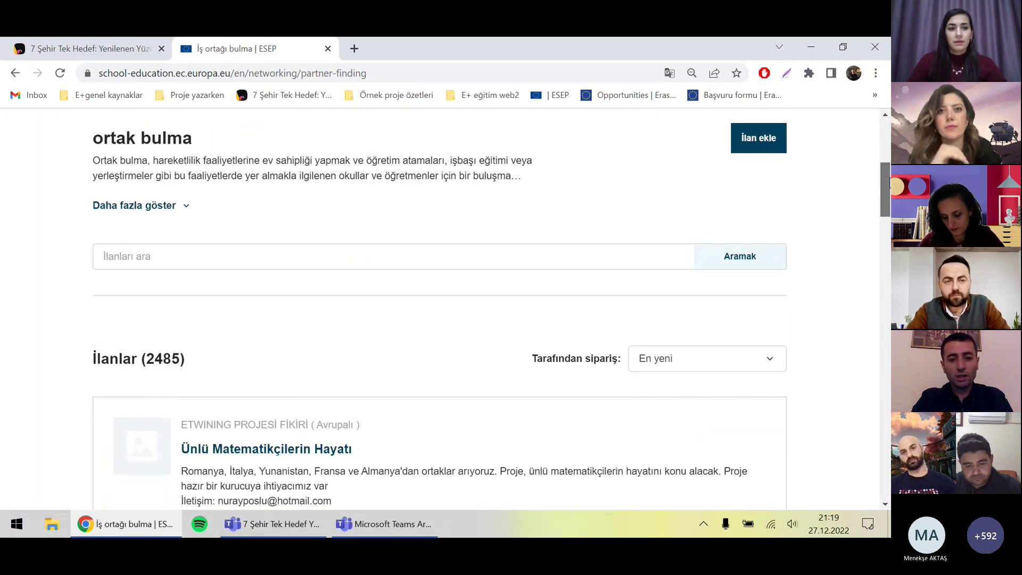
scroll(858, 242, "up", 2)
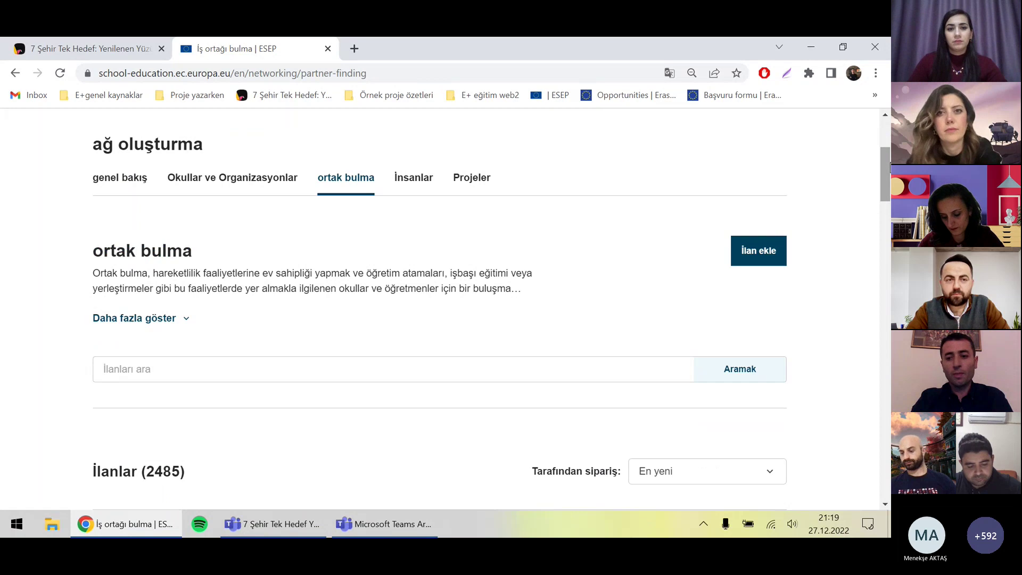
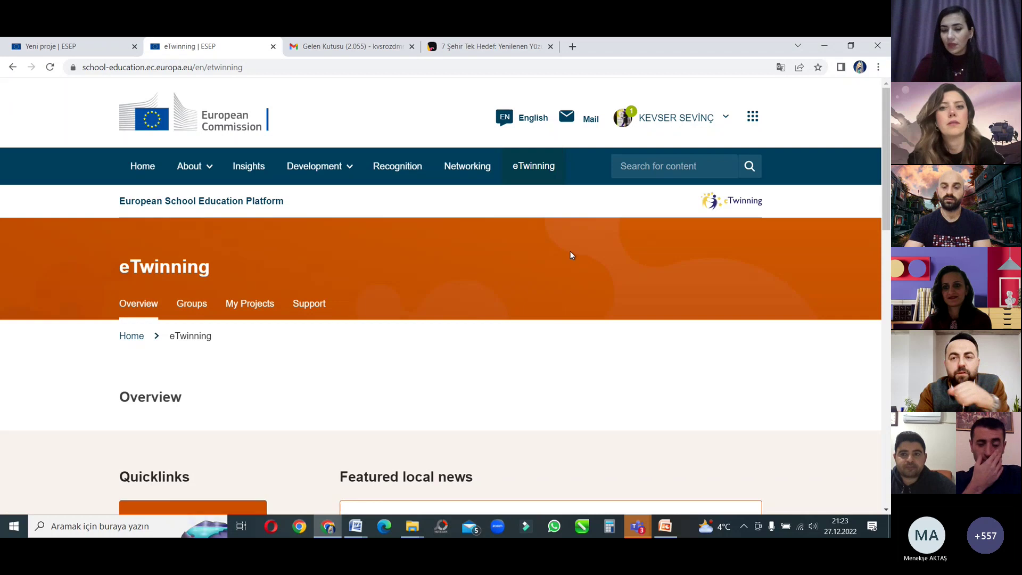
Step: Reload the eTwinning overview and choose 'Create a project' from Quicklinks
left_click(539, 169)
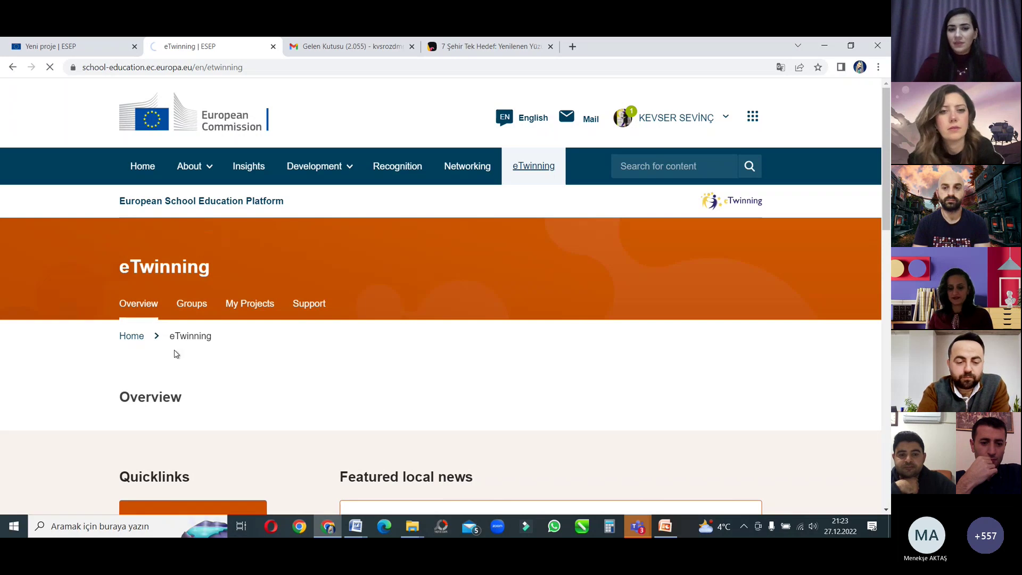
scroll(505, 296, "down", 3)
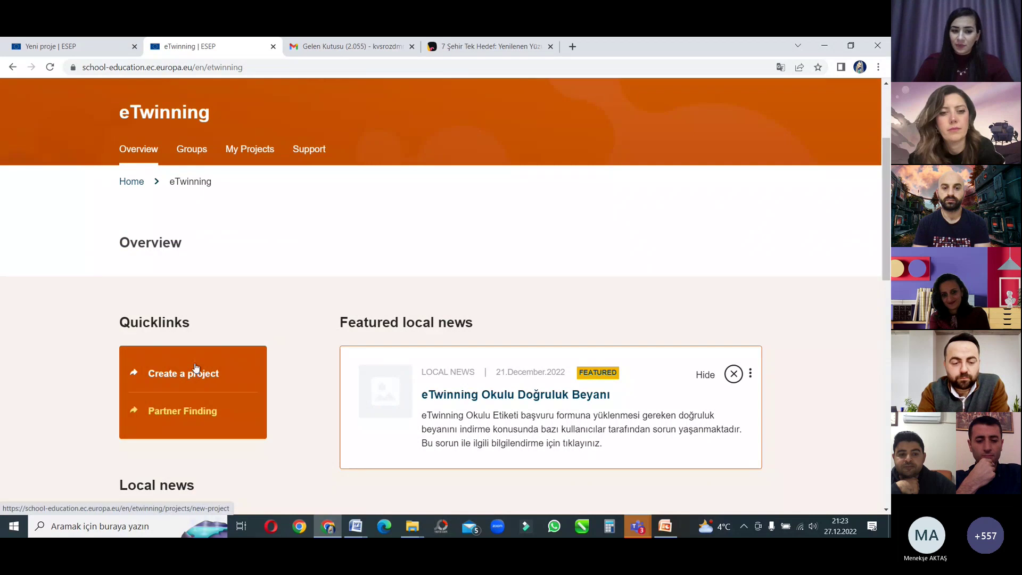
left_click(191, 373)
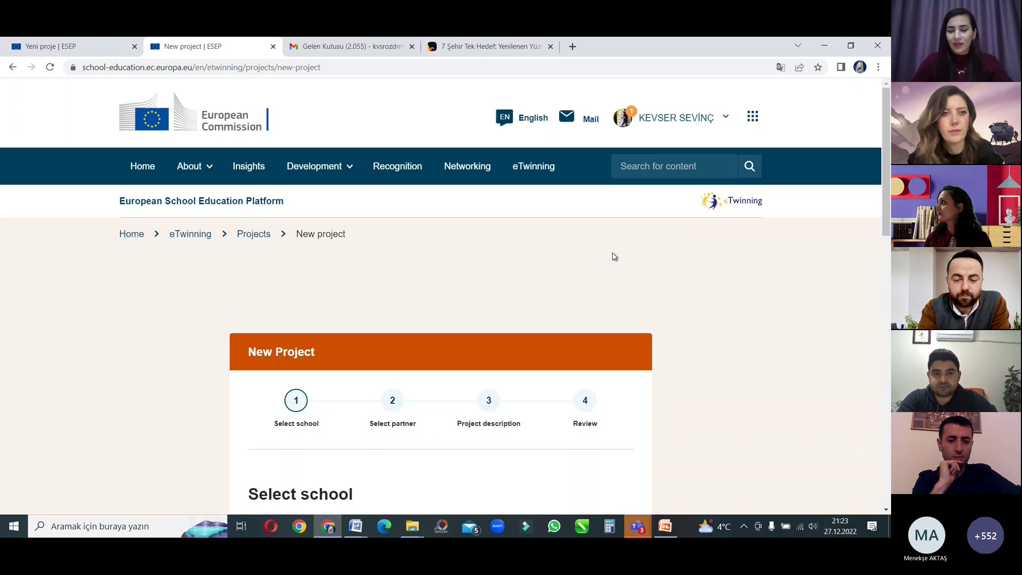
Step: Select Gültepe Ortaokulu as the project's school and continue to Select partner
scroll(554, 269, "down", 3)
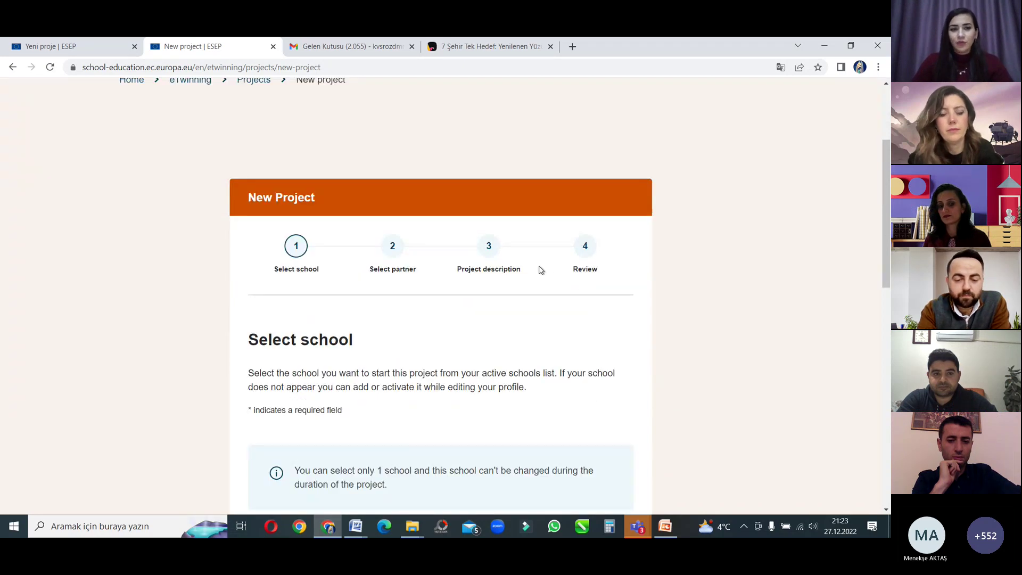
scroll(379, 164, "down", 3)
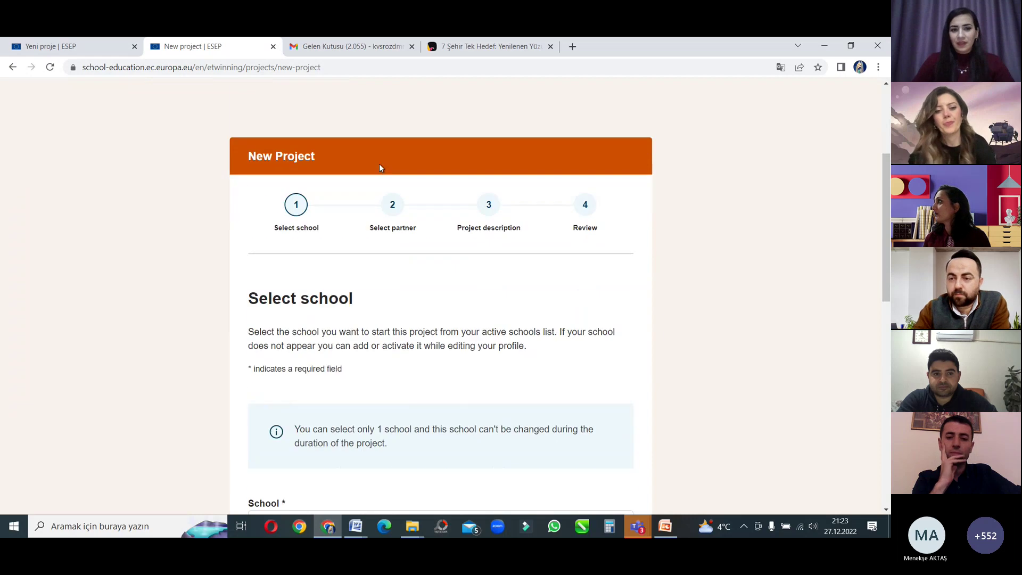
scroll(431, 251, "down", 3)
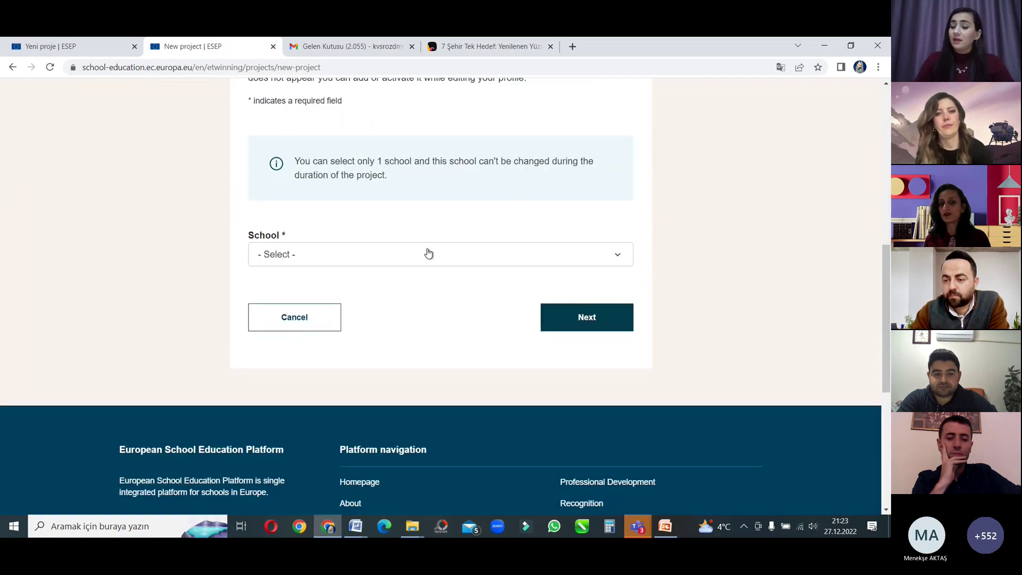
left_click(429, 252)
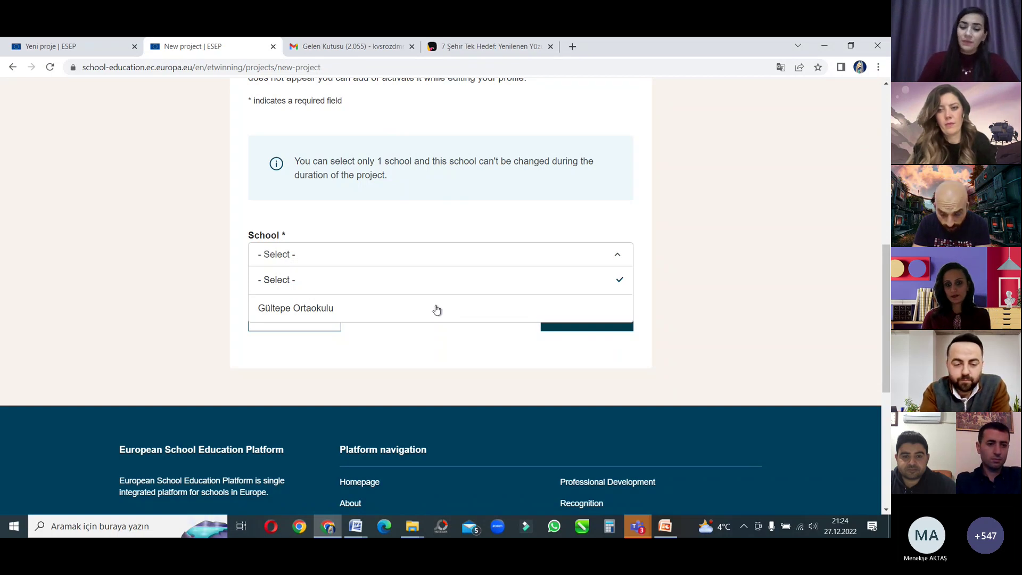
left_click(436, 310)
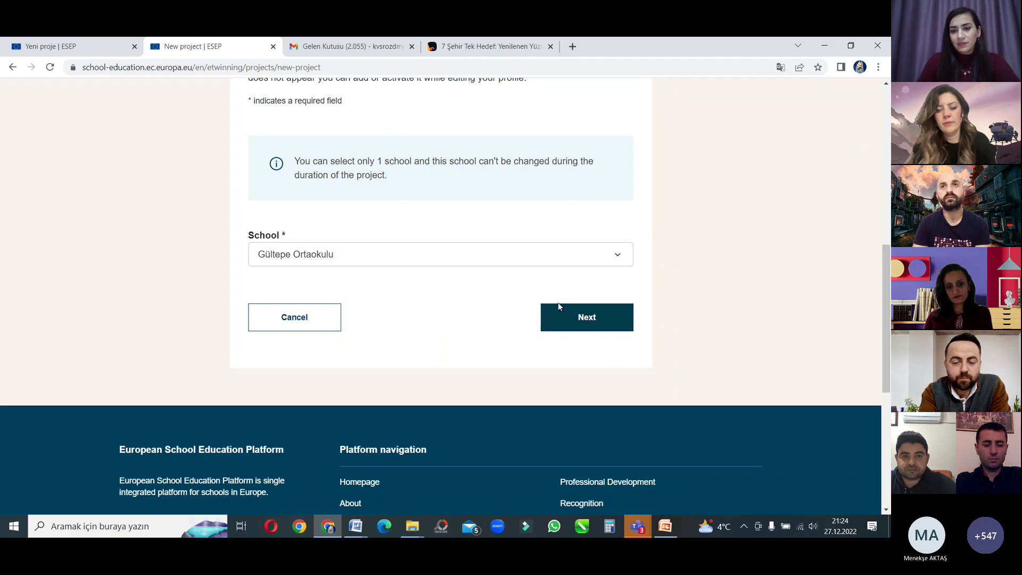
left_click(589, 317)
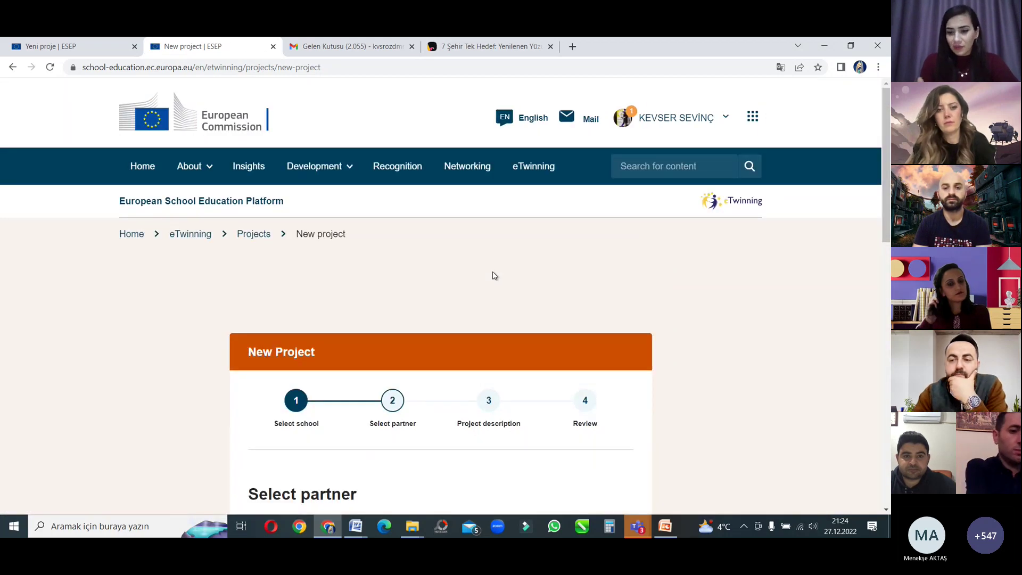
Step: Pick a partner contact as co-founder and continue to Project description
scroll(471, 325, "down", 3)
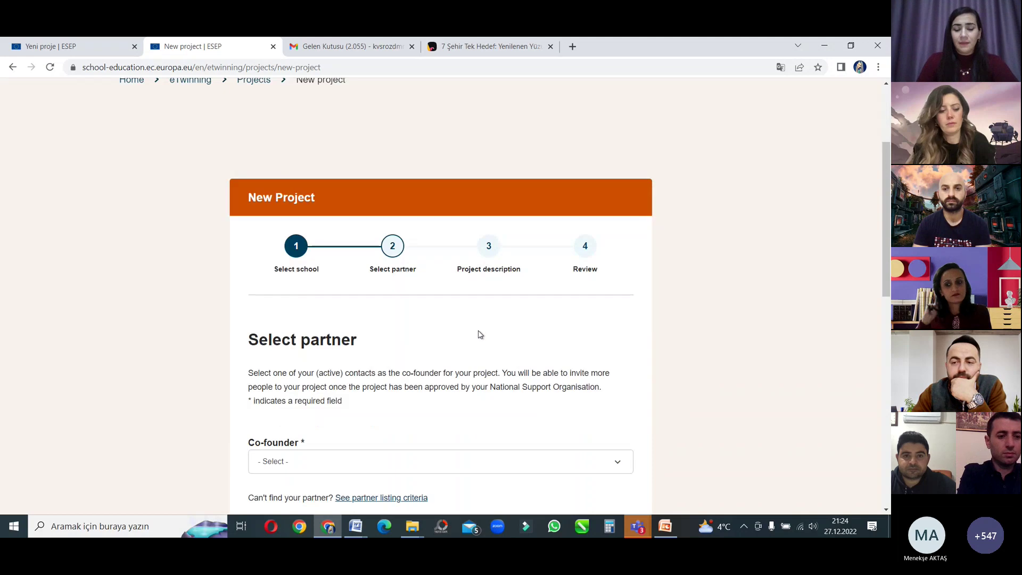
scroll(479, 335, "down", 3)
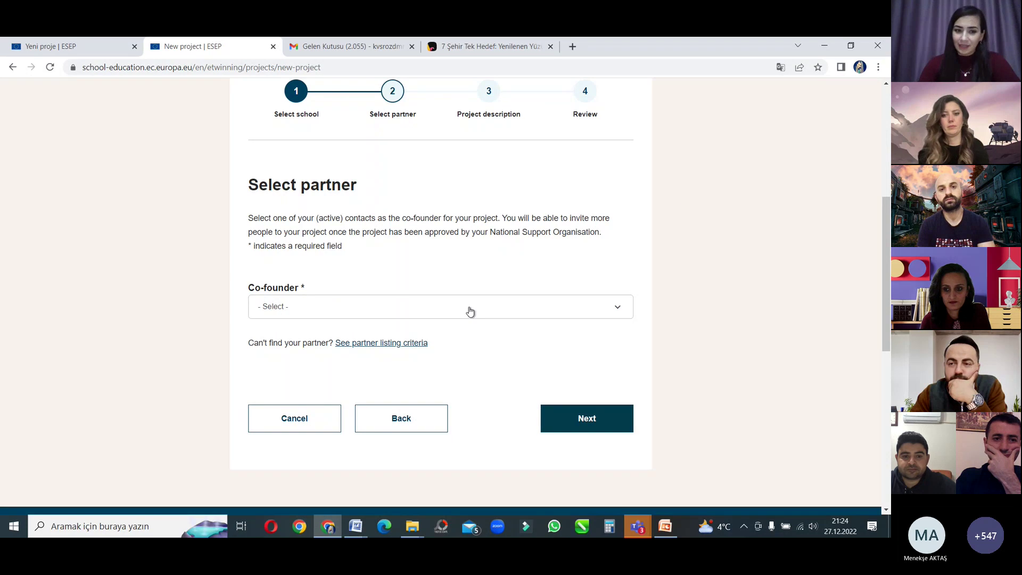
left_click(469, 311)
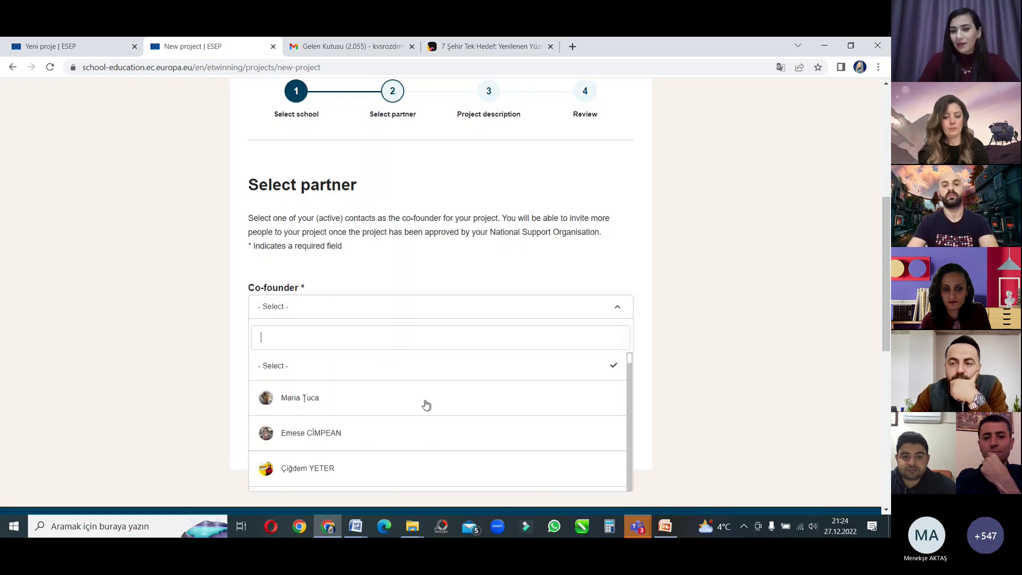
left_click(447, 407)
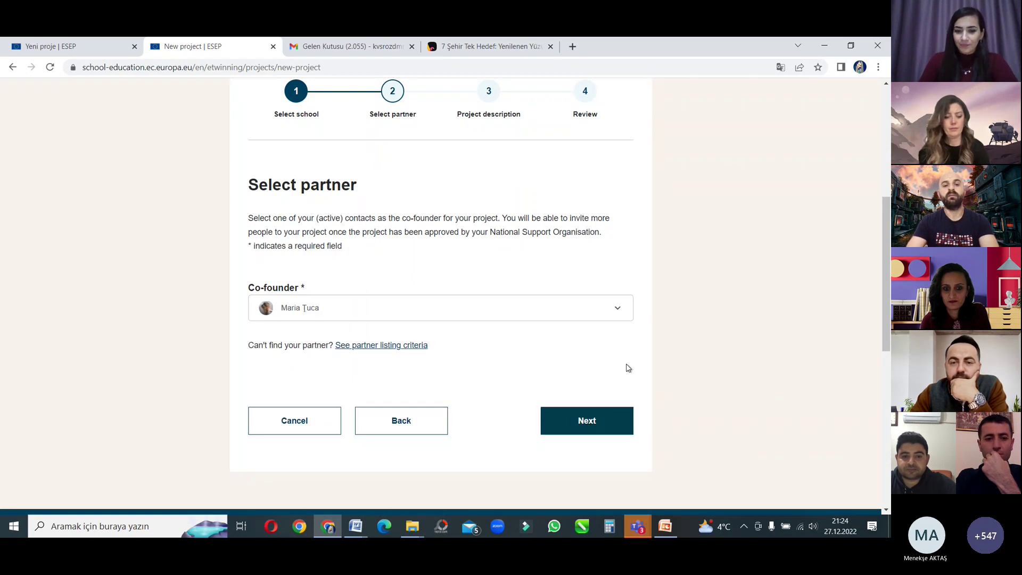
left_click(589, 421)
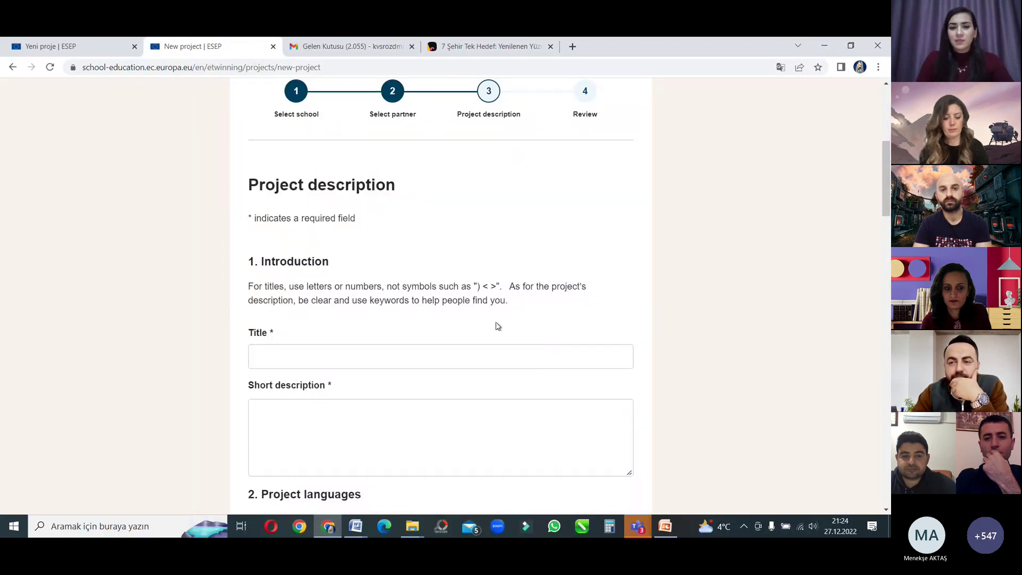
Step: Translate the Project description page into Turkish and close the Google Translate bubble
right_click(439, 213)
left_click(489, 361)
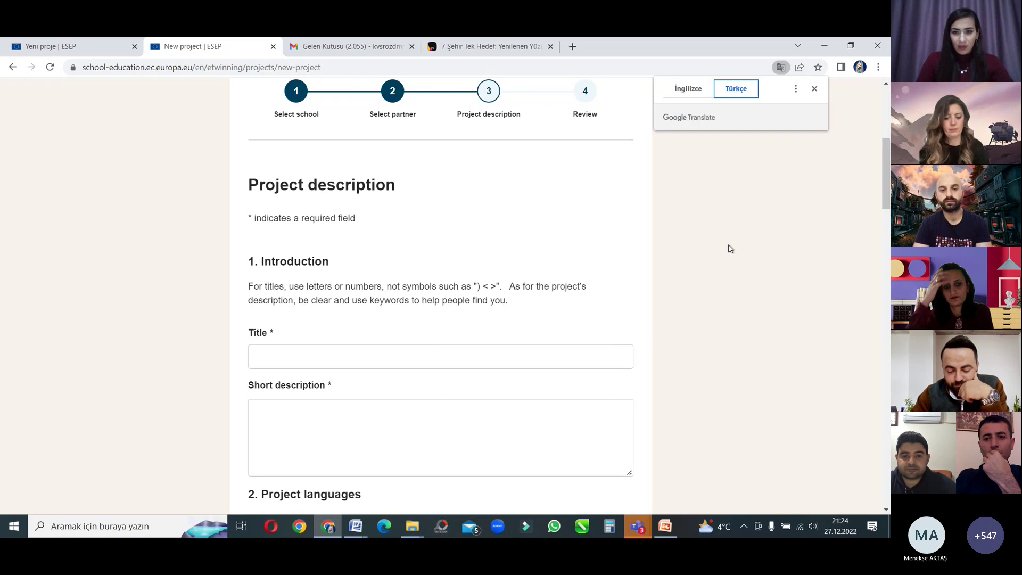
left_click(740, 219)
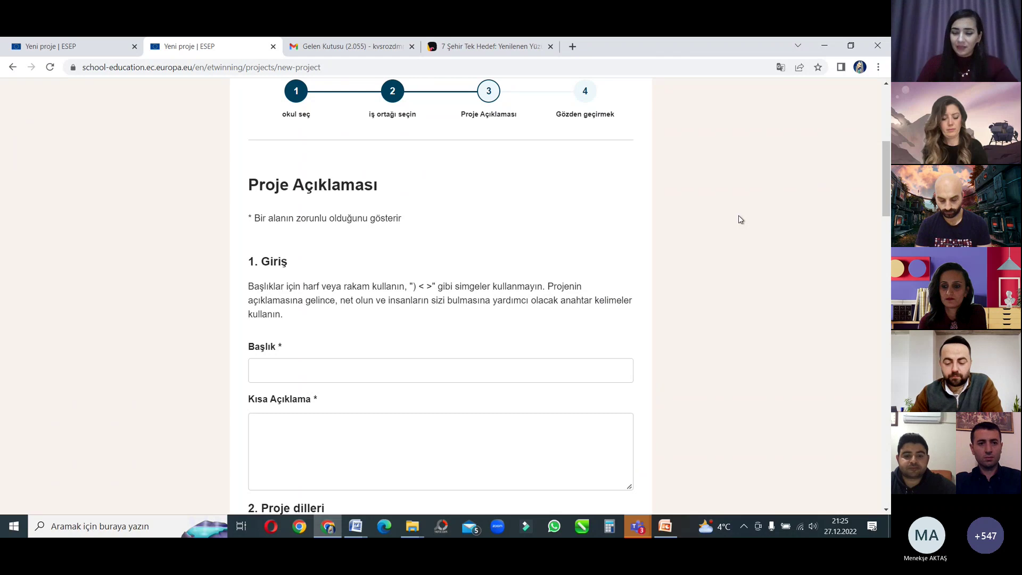
scroll(605, 260, "down", 3)
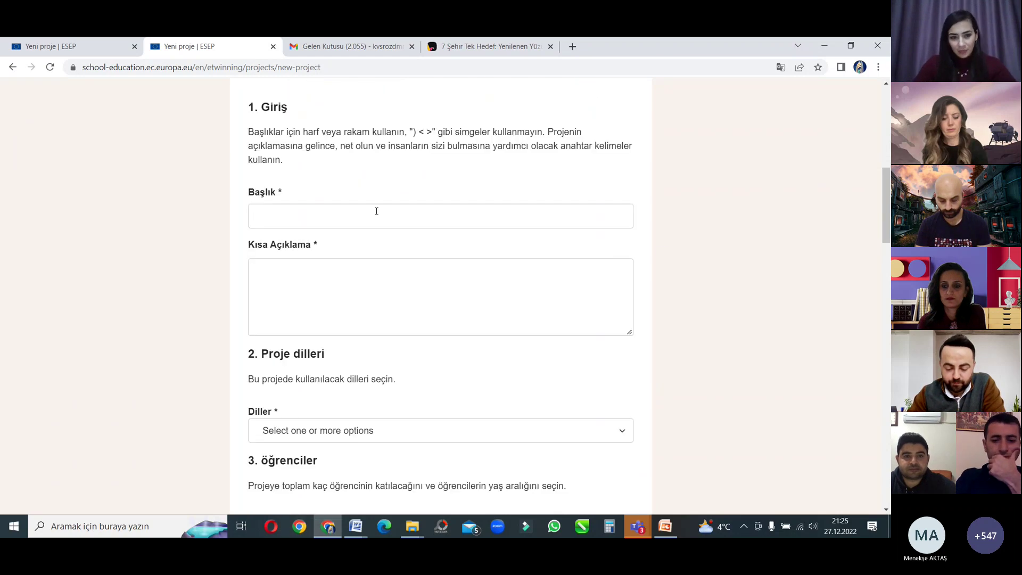
left_click(344, 265)
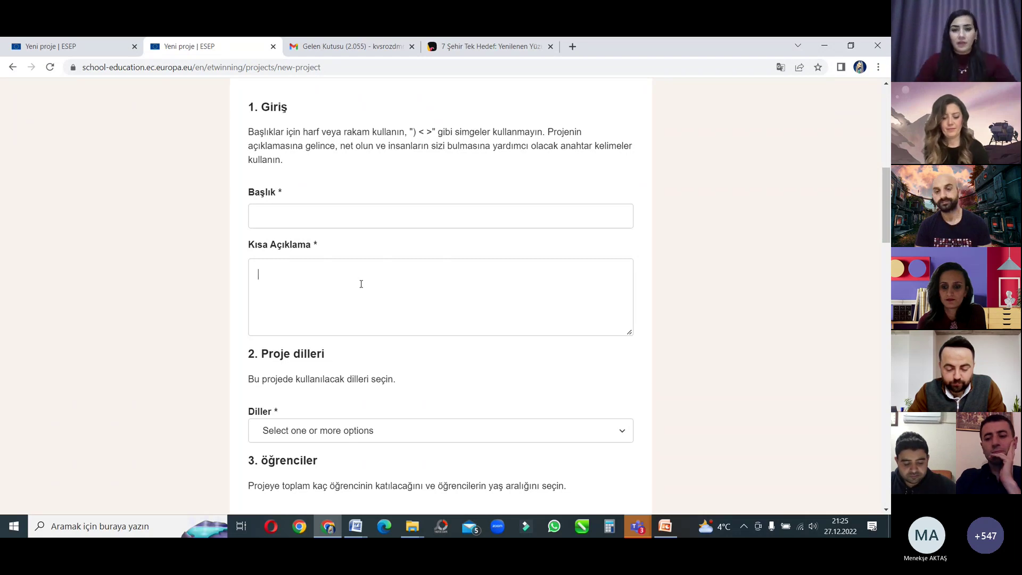
left_click(426, 215)
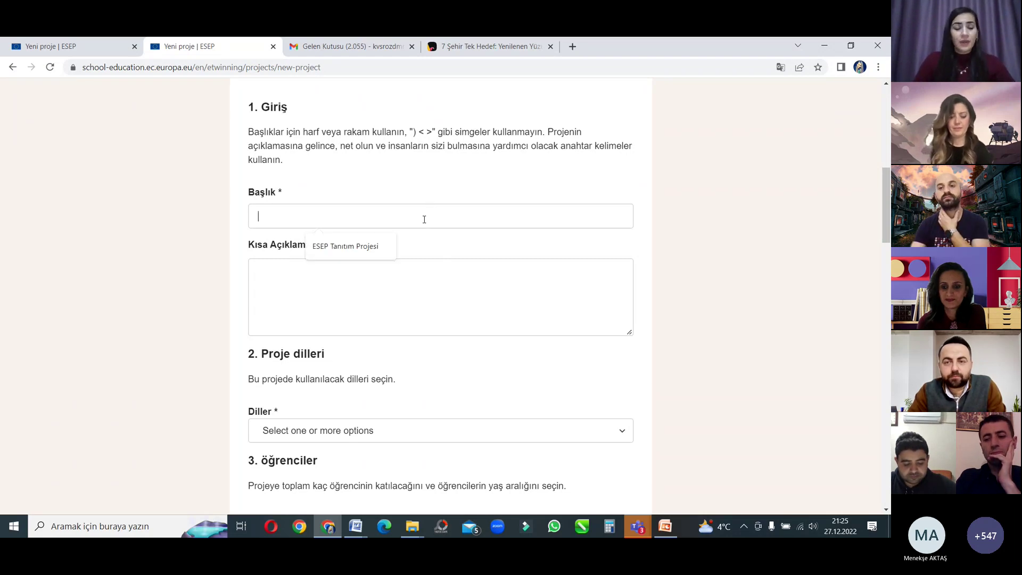
left_click(458, 173)
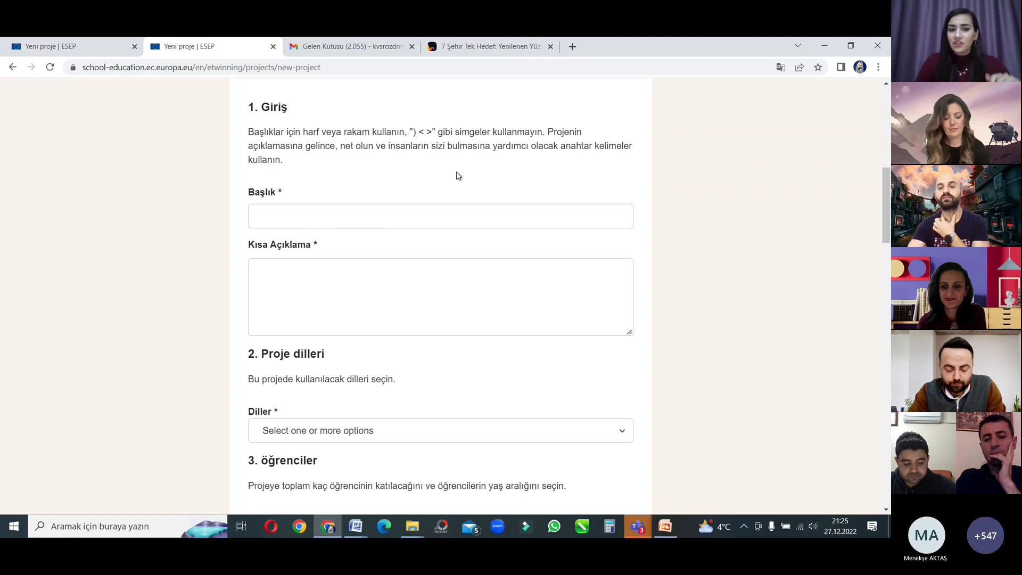
left_click(446, 216)
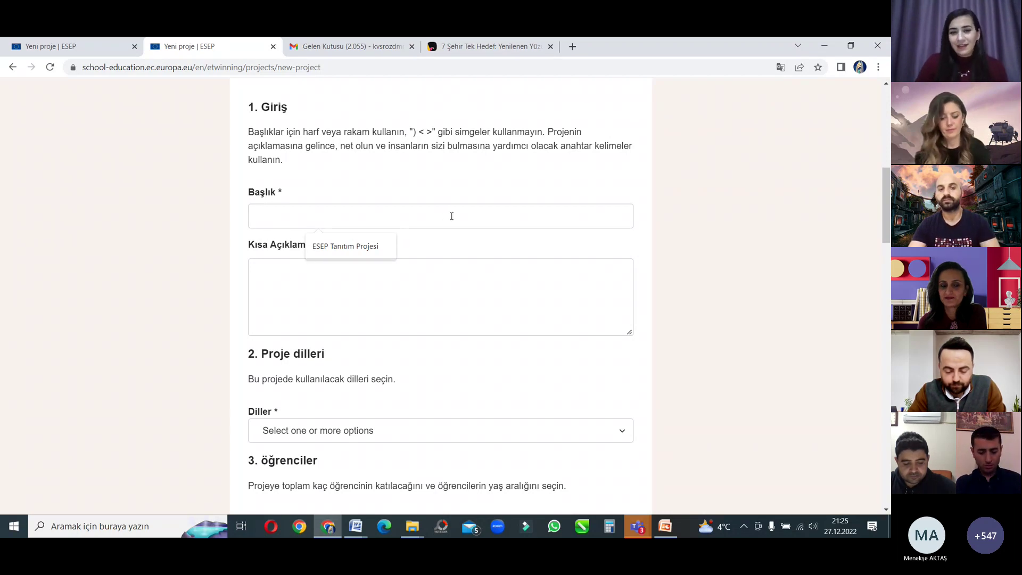
left_click(493, 188)
left_click(483, 211)
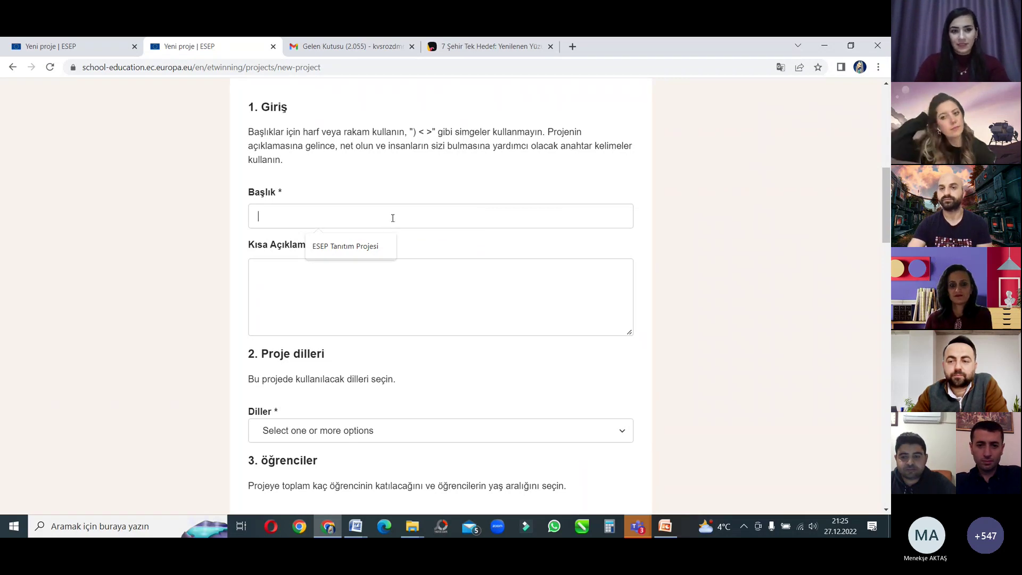
Step: Enter 'Enjoyable Language Teaching' in the Başlık title field
type("njoyable")
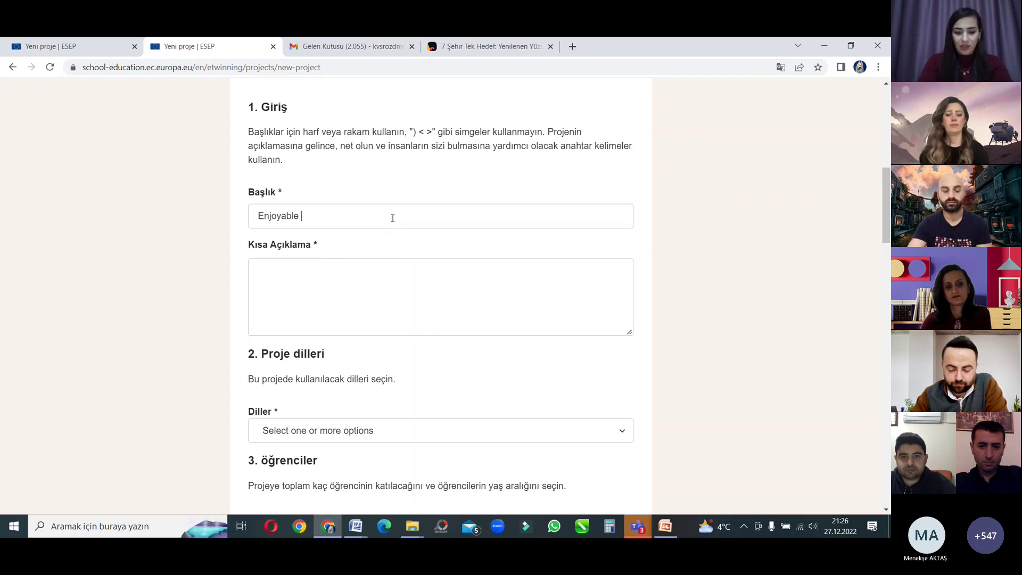
type(" Language ")
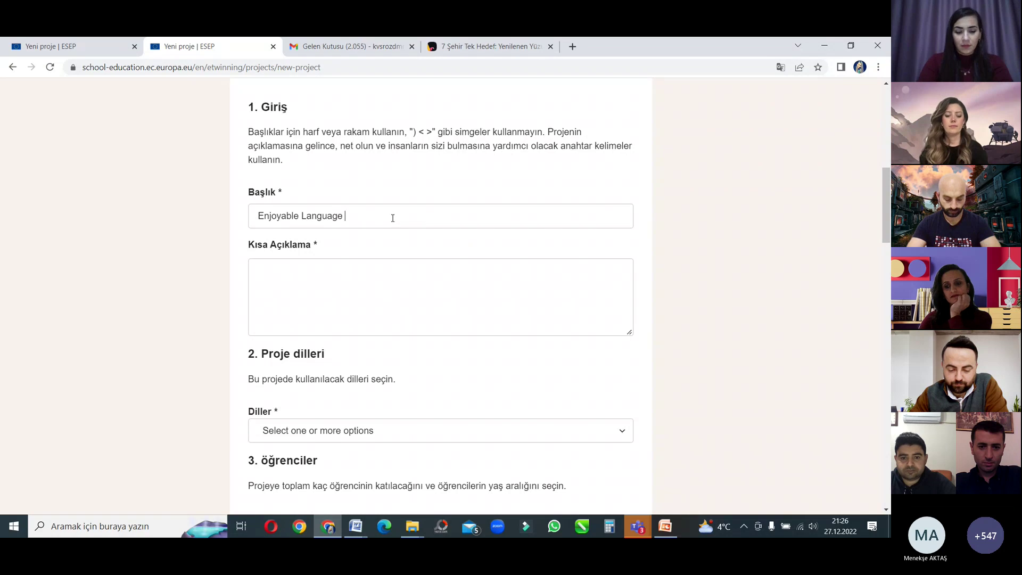
type("Teaching")
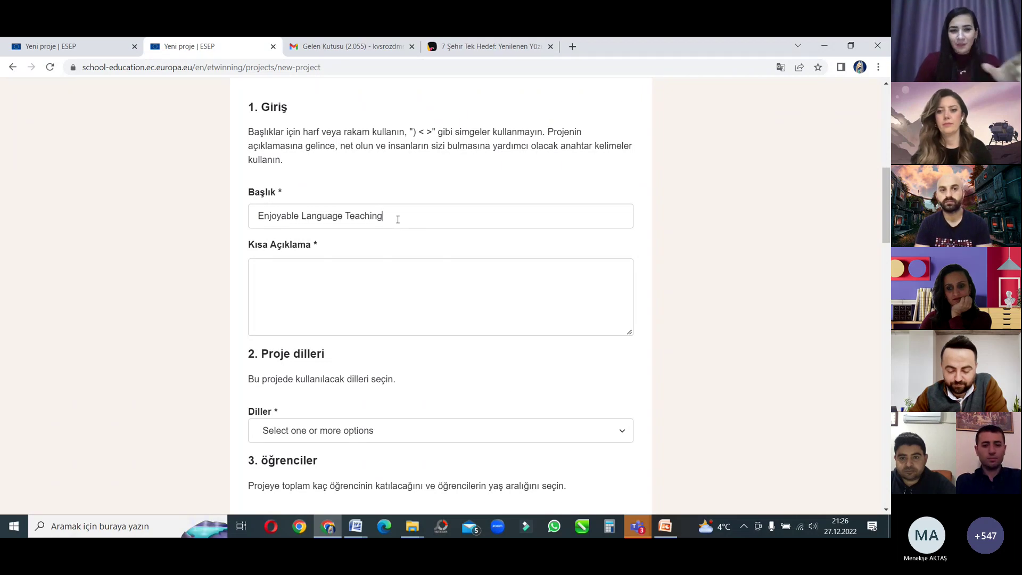
left_click(388, 290)
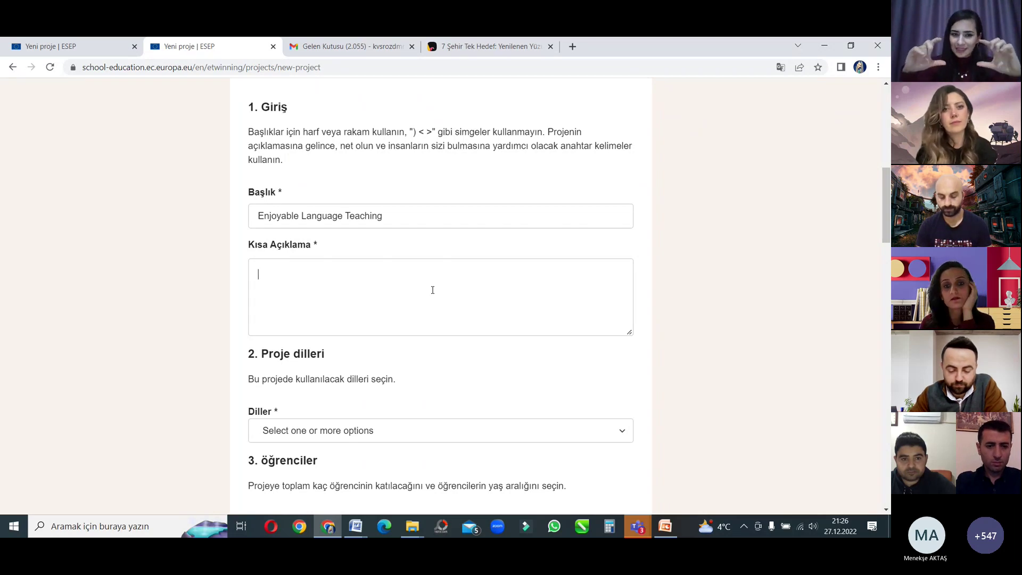
Step: Add Arnavut as the project language in the Diller list
scroll(432, 290, "down", 3)
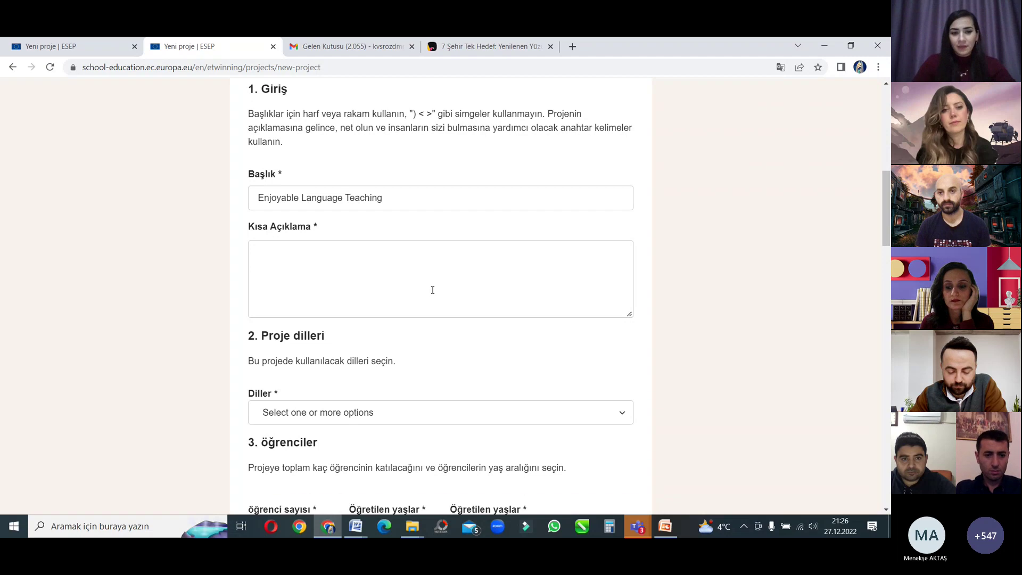
left_click(399, 180)
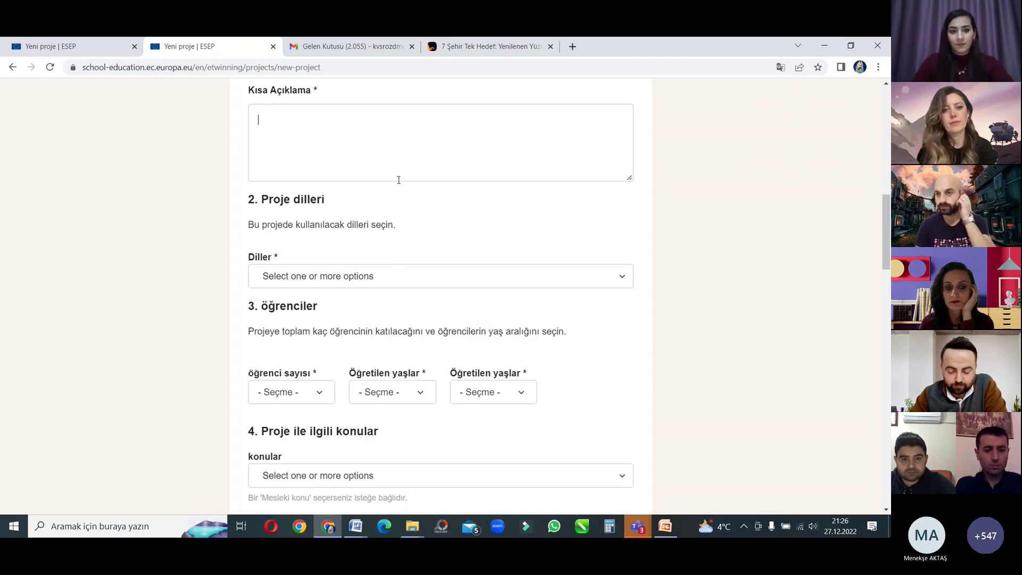
left_click(367, 277)
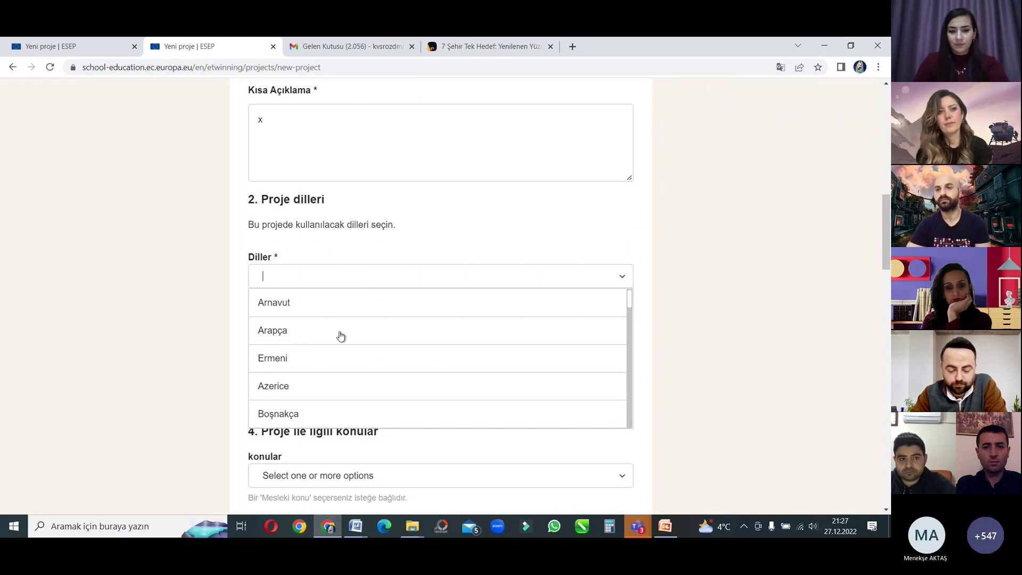
type("i")
key("BackSpace")
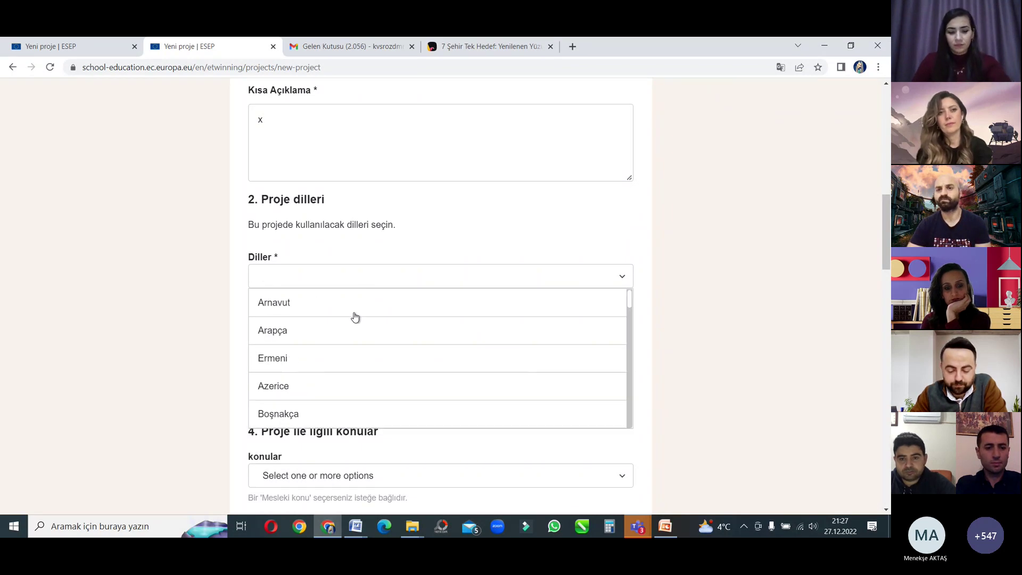
type("eng")
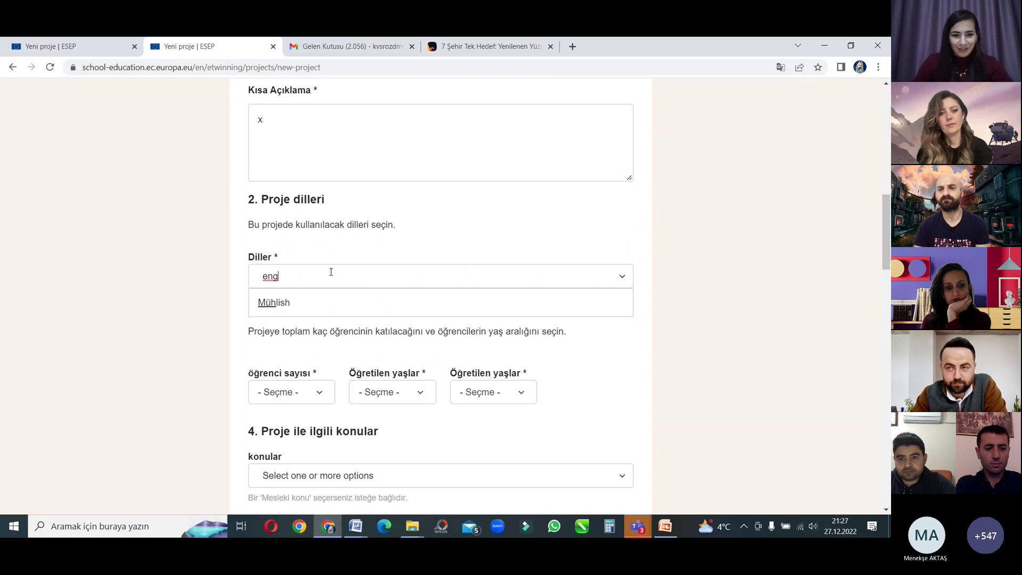
key("BackSpace")
key("BackSpace")
key("BackSpace")
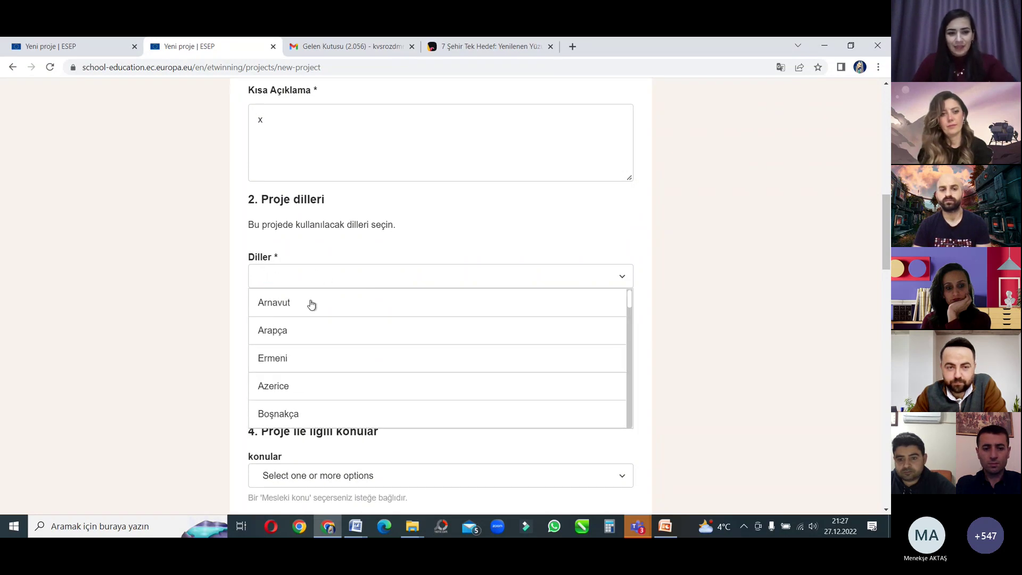
left_click(311, 304)
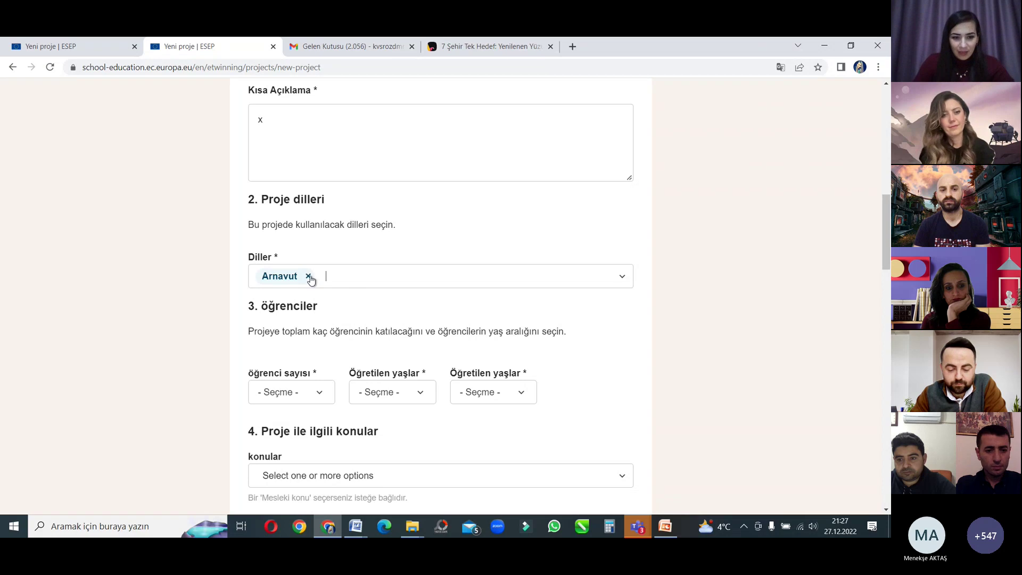
scroll(319, 335, "down", 5)
scroll(330, 289, "up", 3)
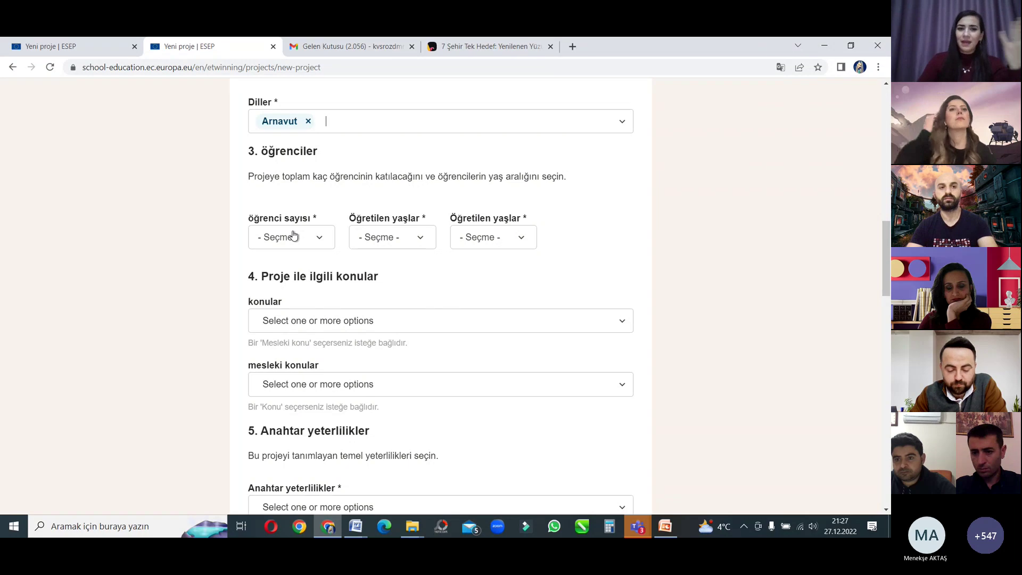
Step: Set the number of students to >100
left_click(293, 236)
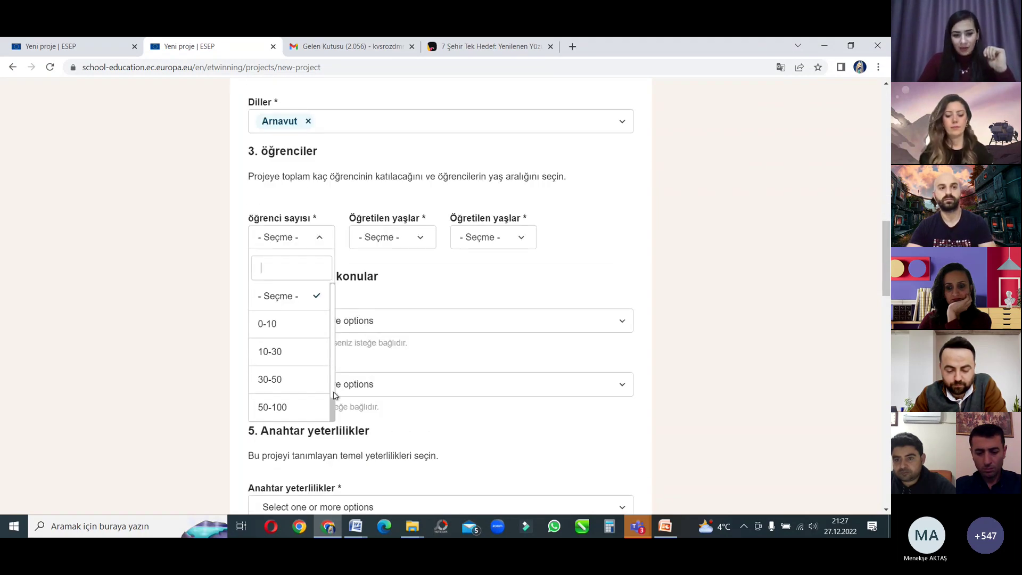
scroll(333, 405, "down", 1)
left_click(277, 410)
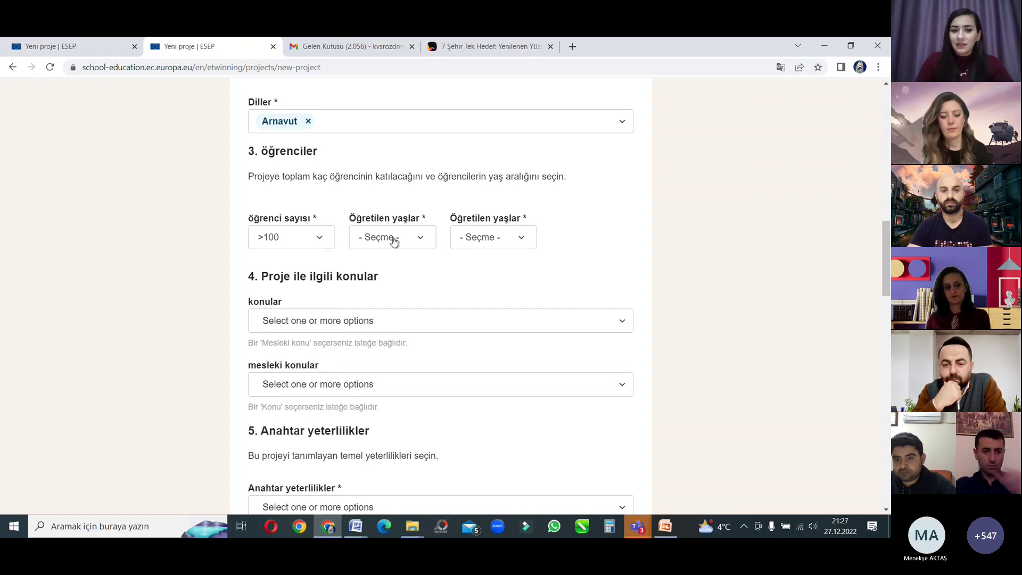
Step: Set the ages taught to range from 12 to 15
left_click(393, 242)
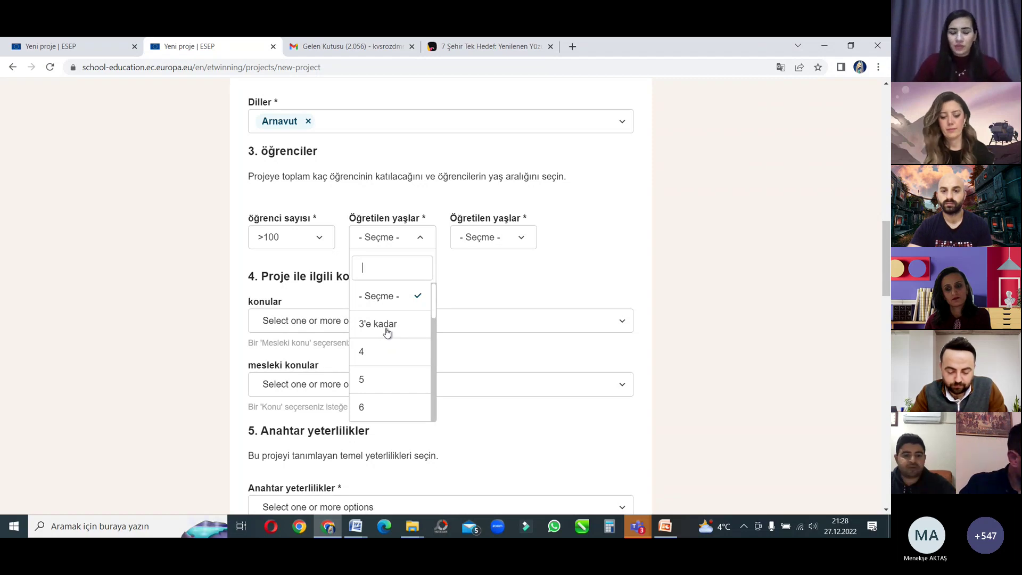
scroll(390, 345, "down", 3)
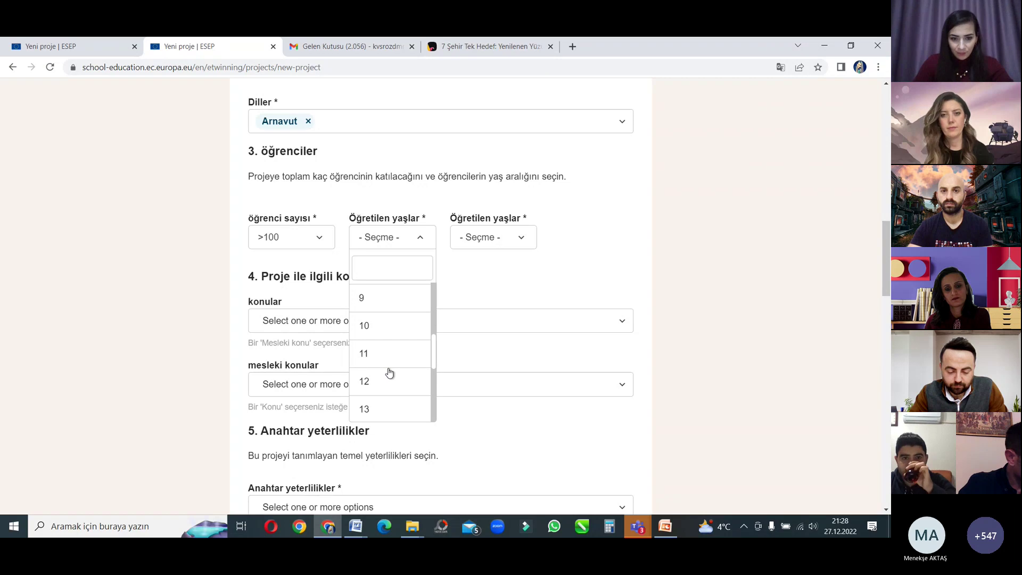
left_click(390, 374)
left_click(493, 242)
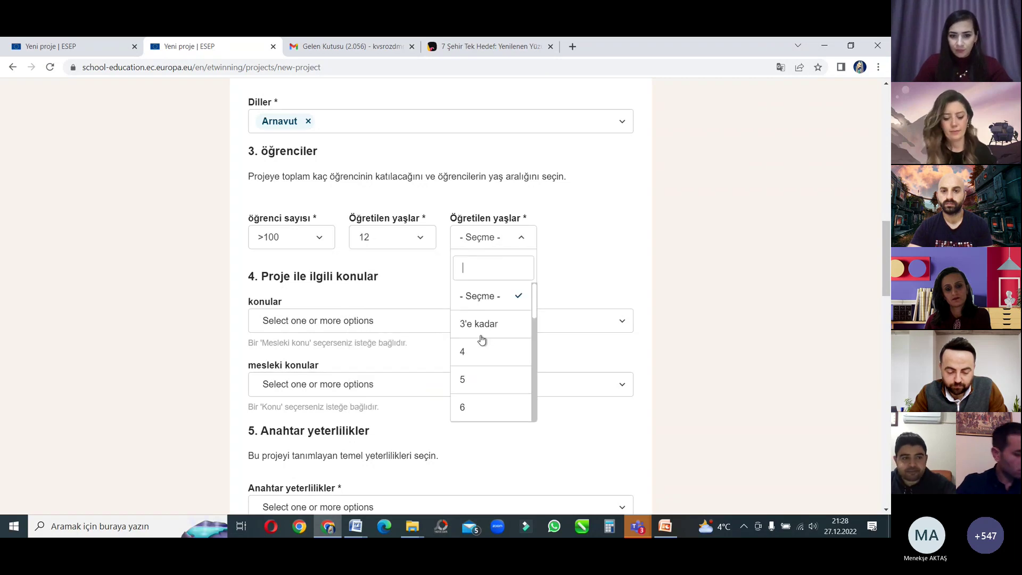
scroll(508, 306, "down", 5)
scroll(510, 336, "up", 2)
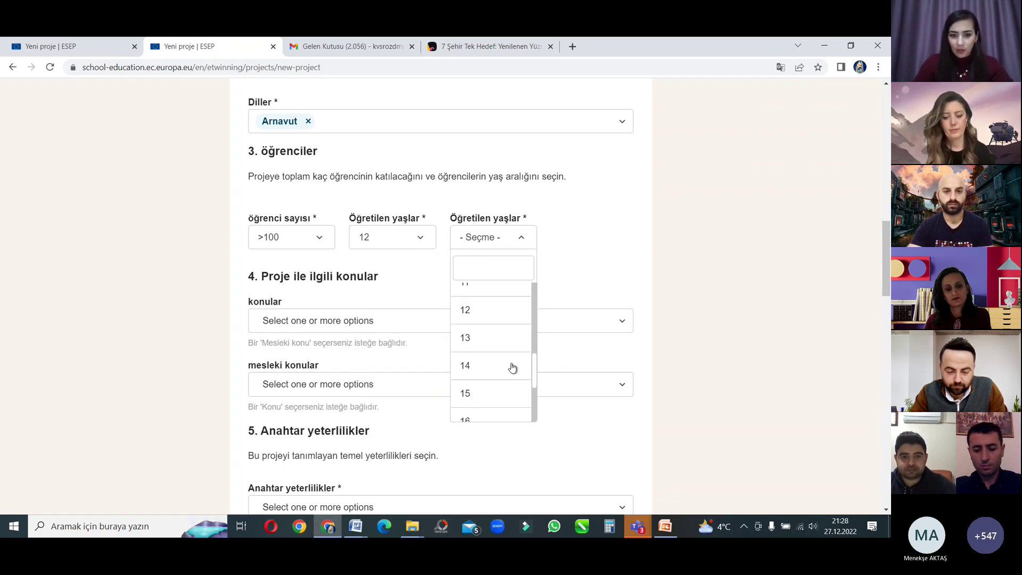
left_click(492, 393)
left_click(317, 321)
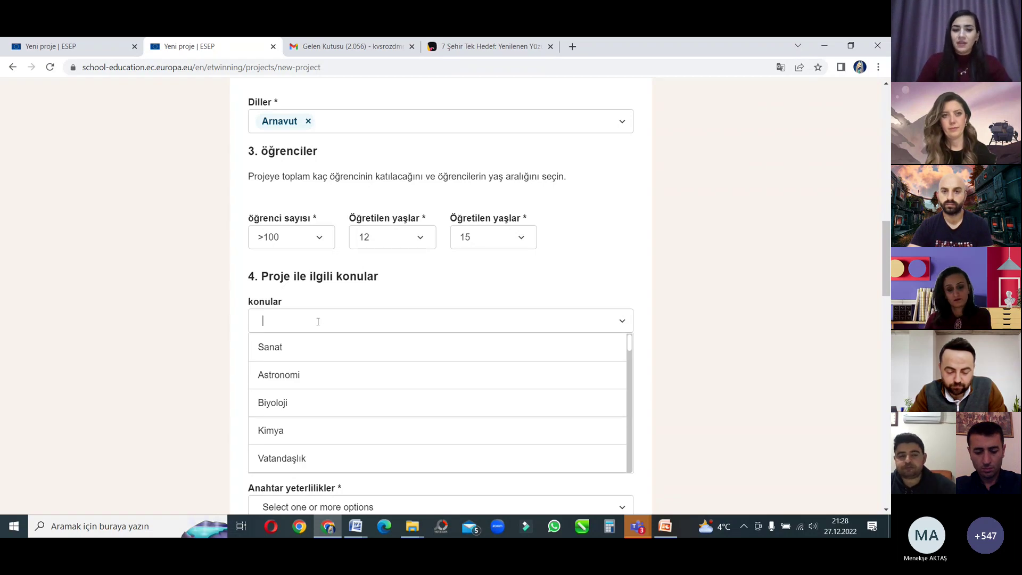
Step: Add Çevresel eğitim and Sanat as project topics
scroll(328, 399, "down", 3)
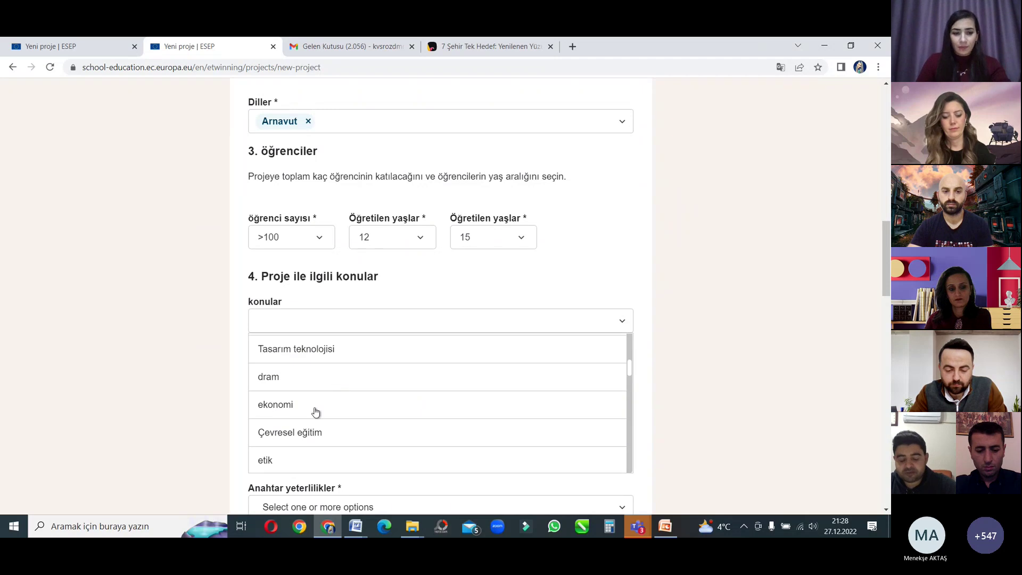
left_click(314, 444)
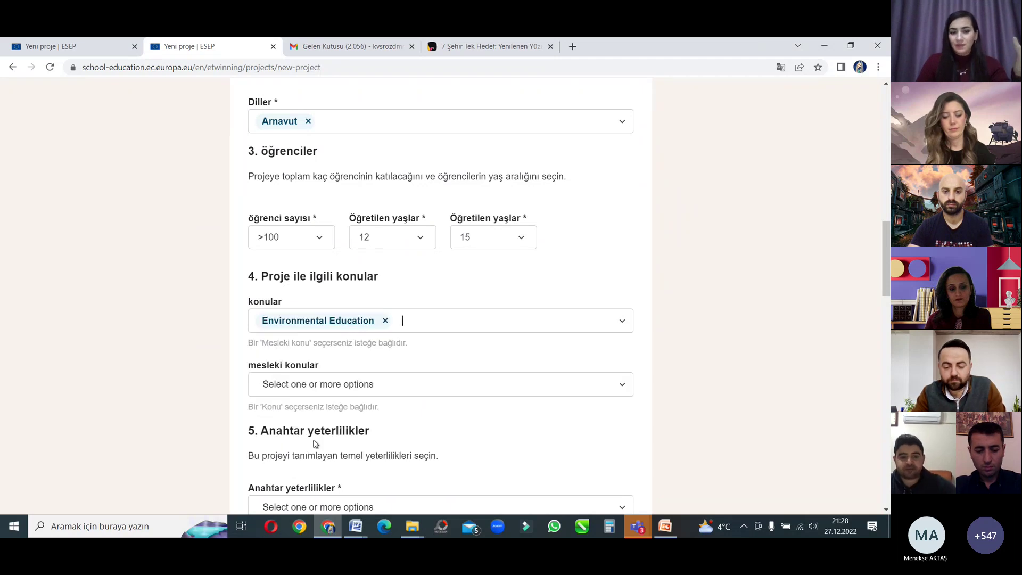
left_click(442, 321)
left_click(337, 354)
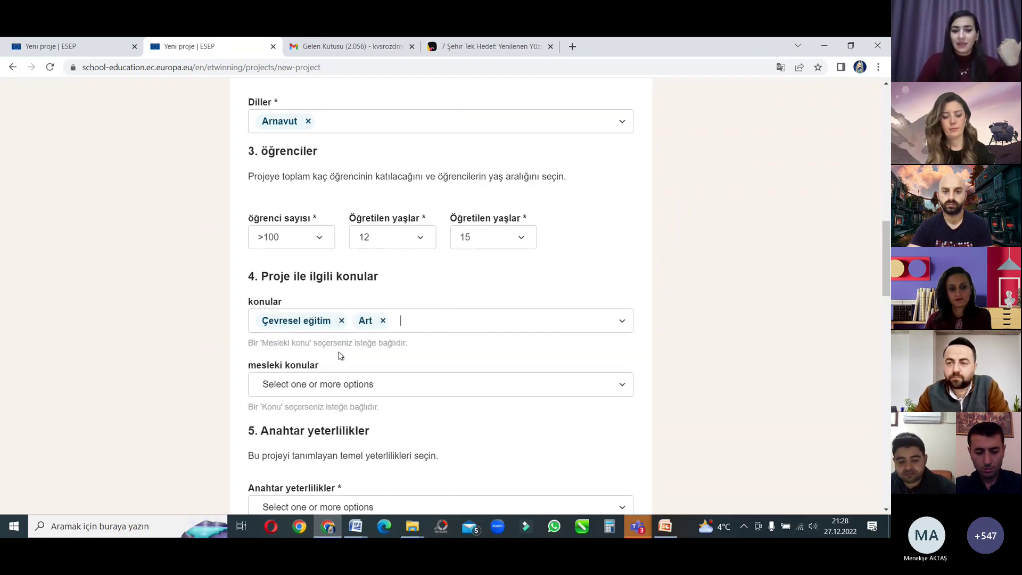
Step: Add vocational topics Emtia Uzmanlığı and Görsel-işitsel ortamlar / fotoğrafçılık
left_click(326, 383)
scroll(464, 377, "down", 2)
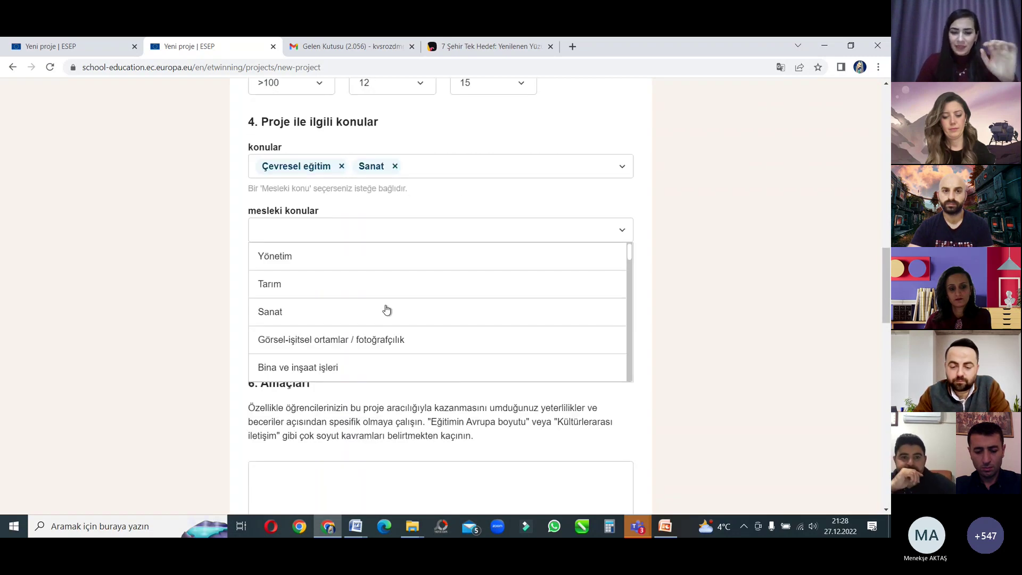
scroll(386, 310, "down", 3)
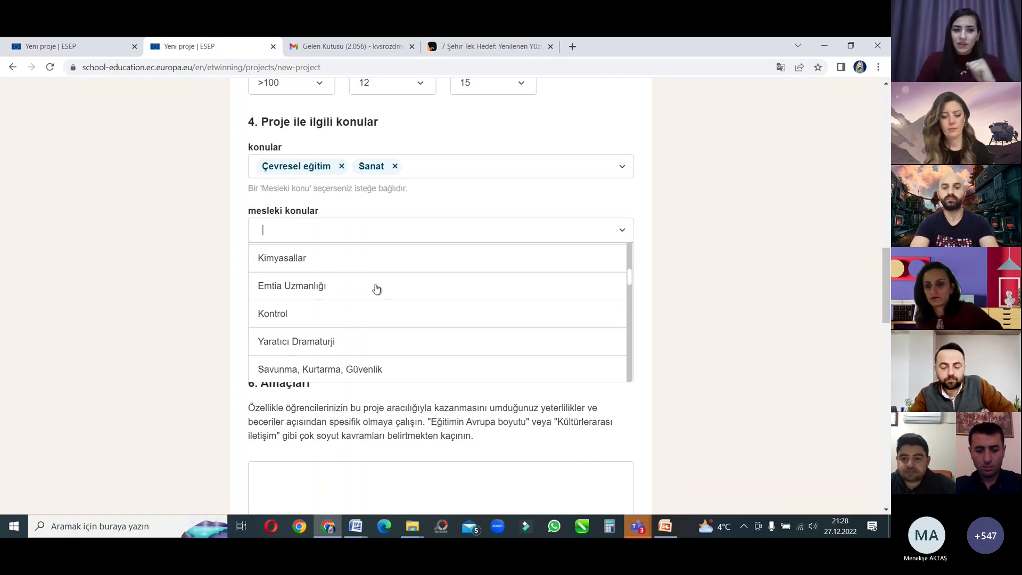
left_click(370, 295)
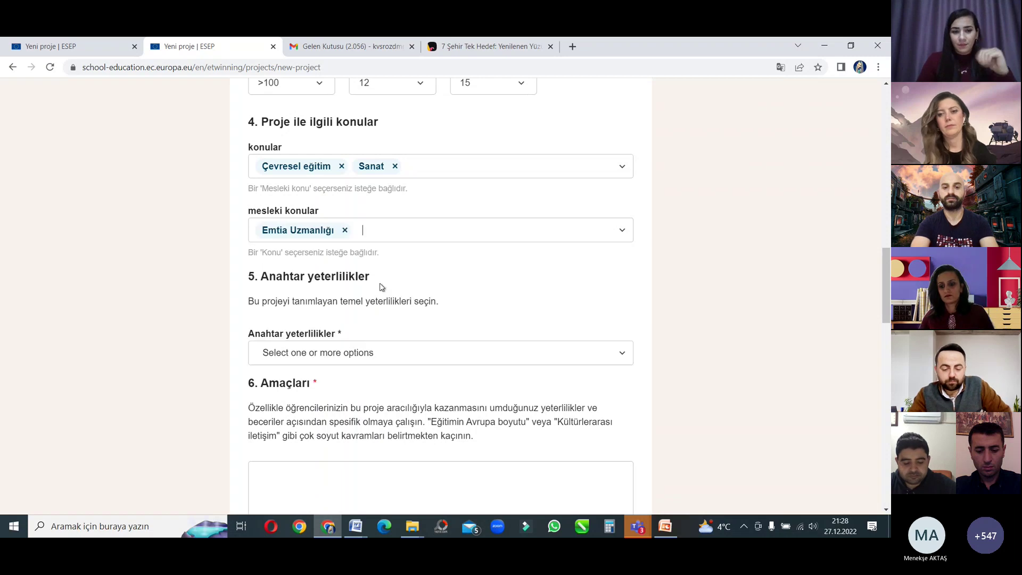
left_click(392, 229)
left_click(371, 339)
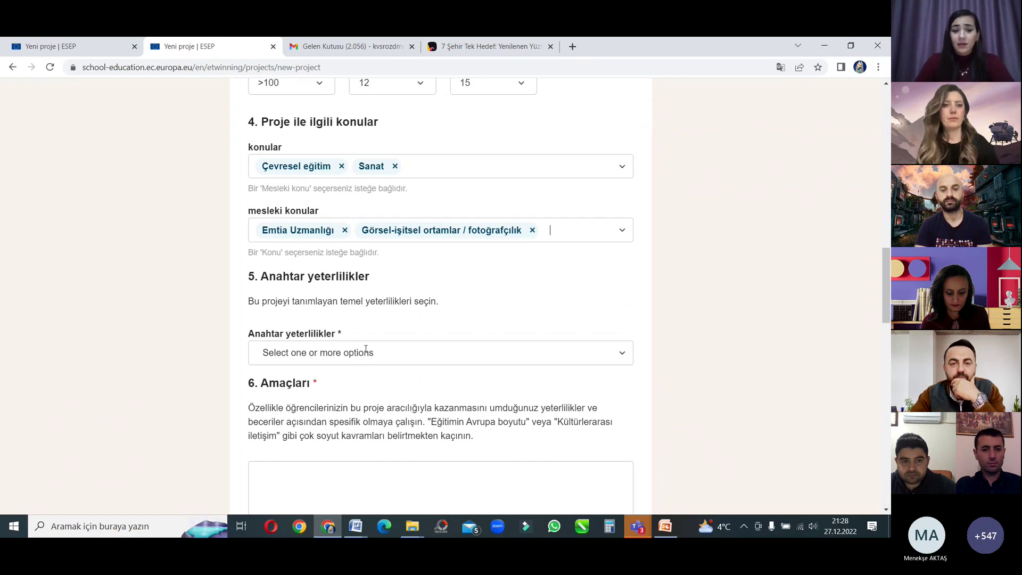
Step: Add the Kişisel, sosyal ve öğrenmeyi öğrenme key competence, then switch to the other project tab
scroll(381, 347, "down", 3)
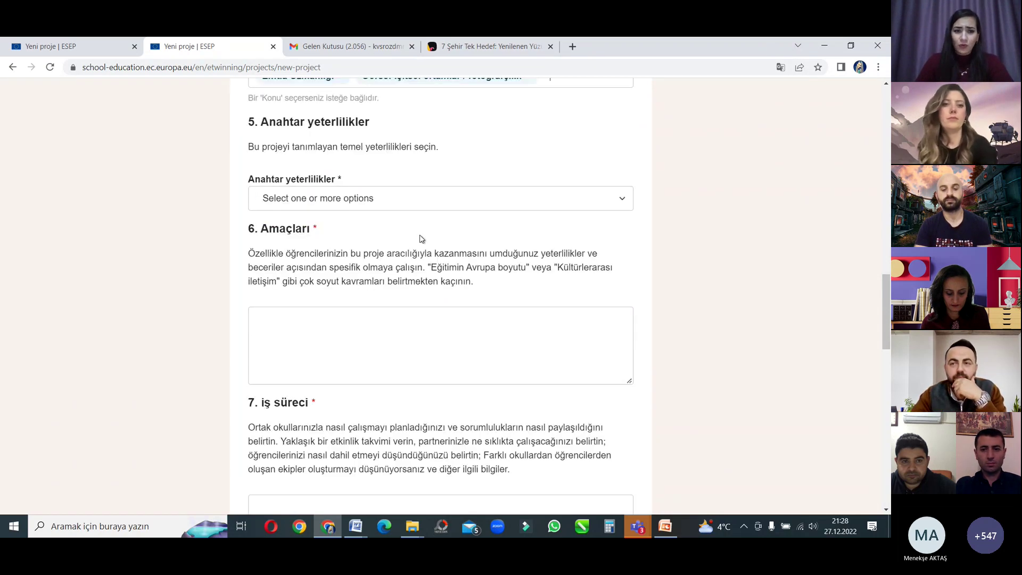
left_click(439, 189)
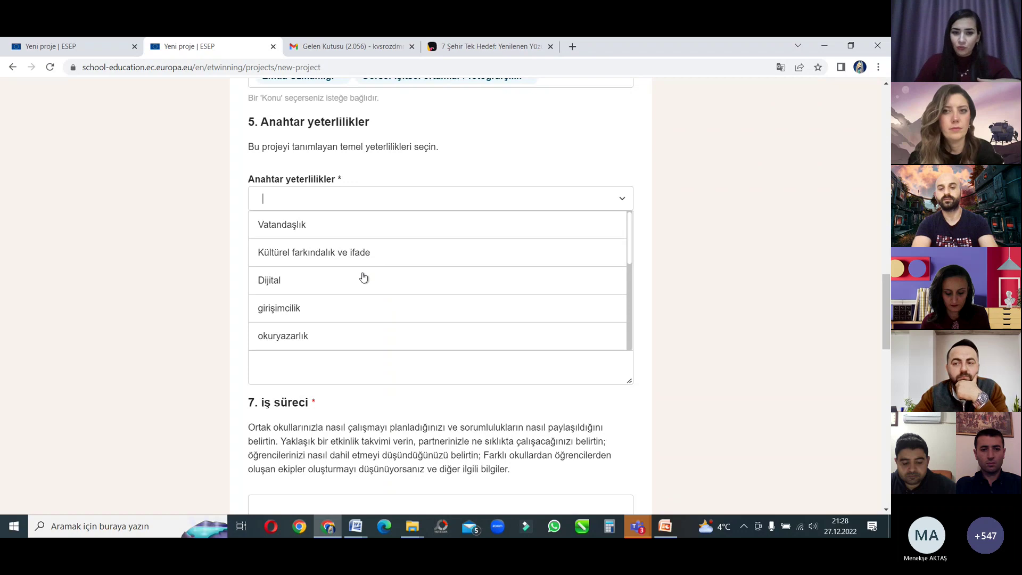
scroll(367, 277, "down", 3)
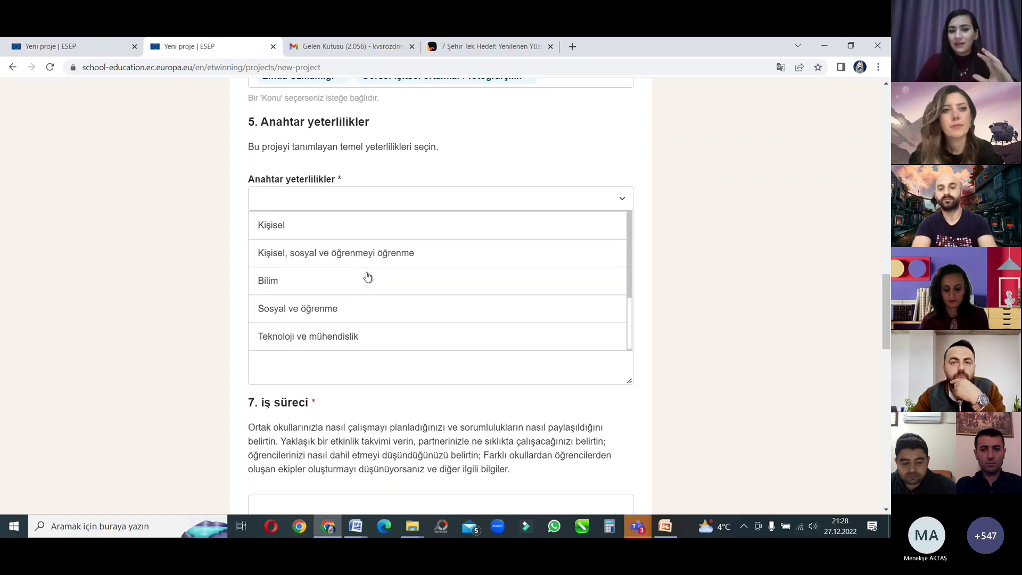
left_click(390, 254)
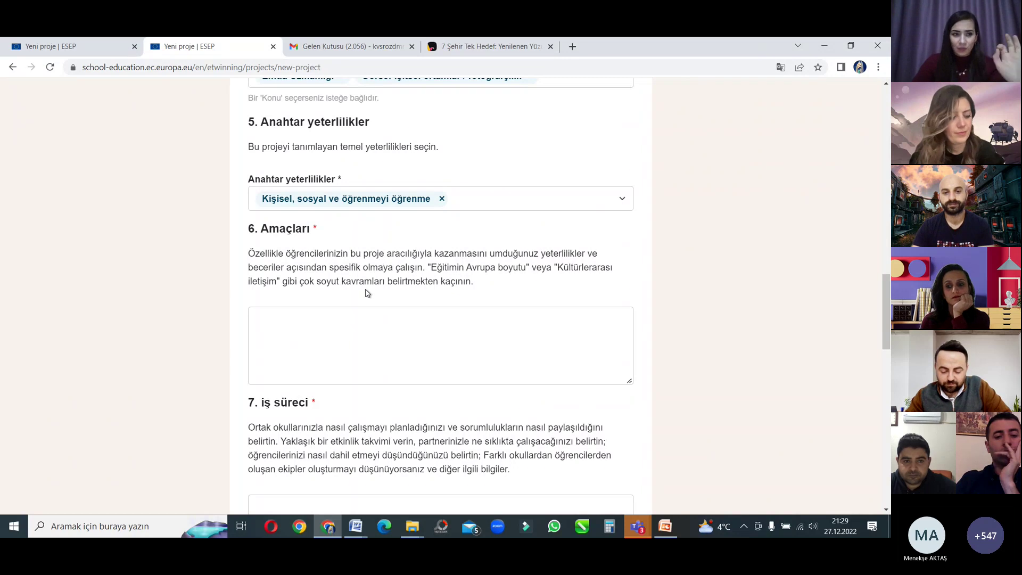
left_click(67, 47)
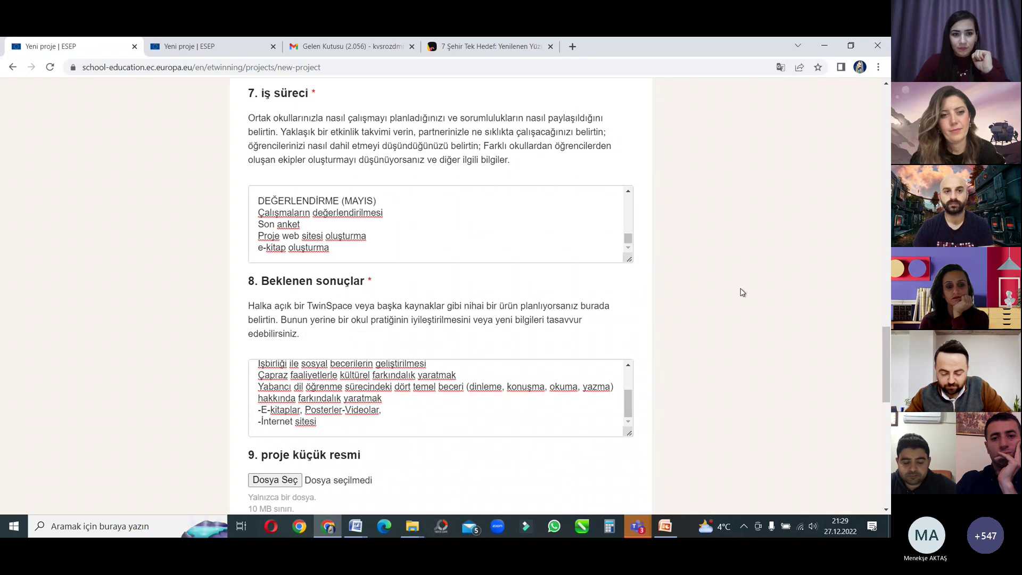
scroll(734, 257, "up", 3)
scroll(476, 262, "up", 3)
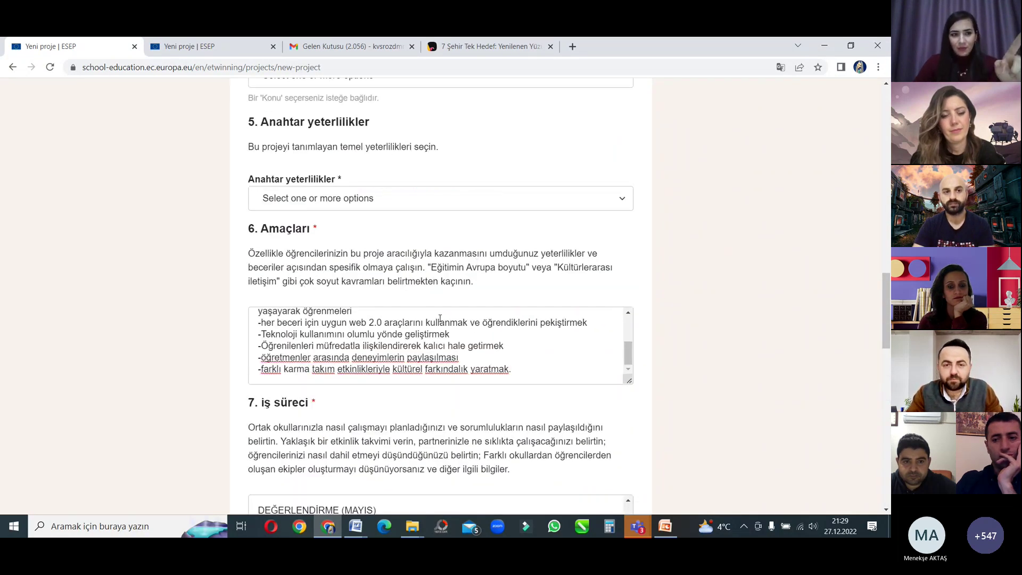
scroll(400, 337, "up", 3)
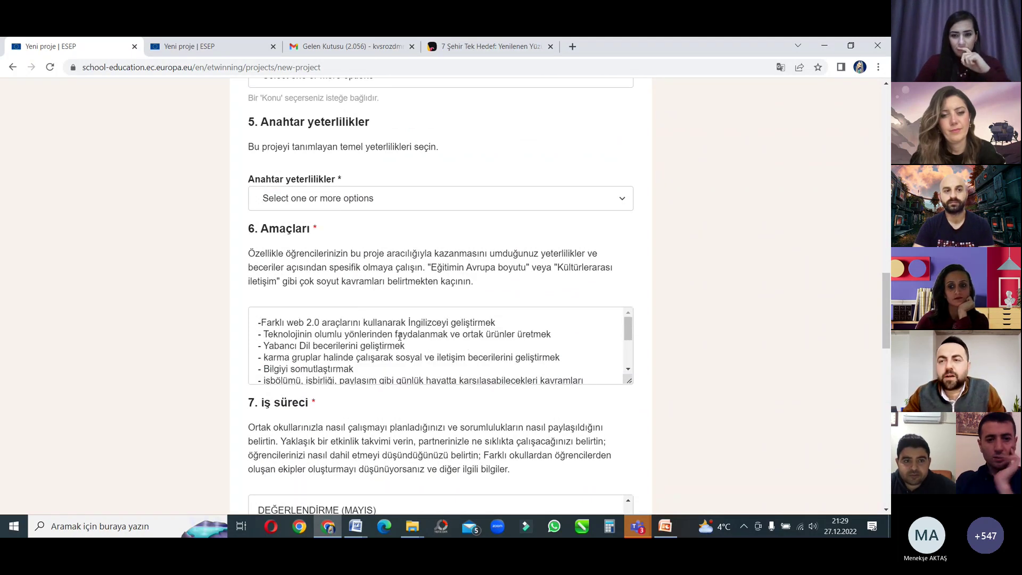
scroll(698, 253, "up", 3)
scroll(697, 252, "down", 3)
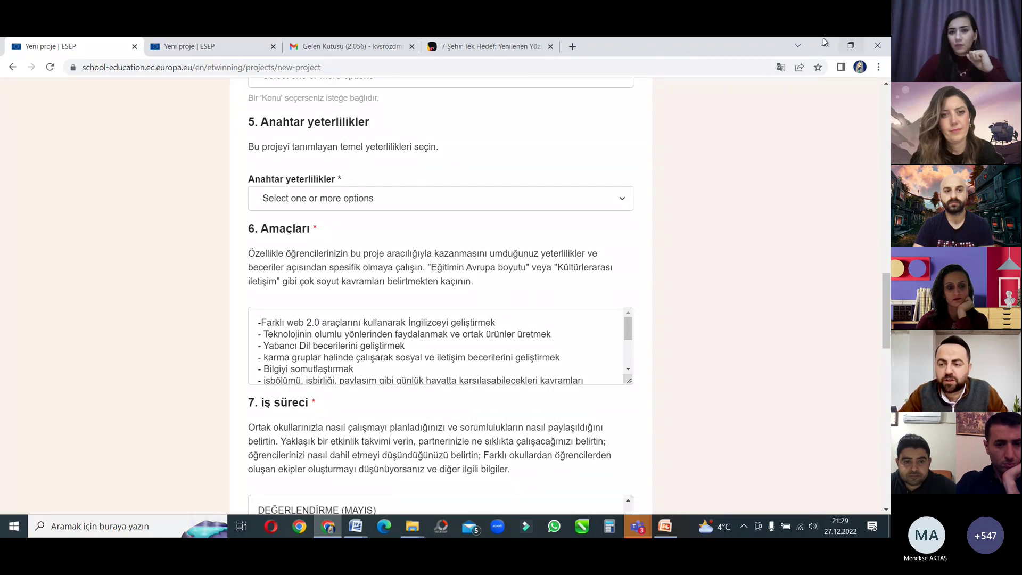
left_click(210, 43)
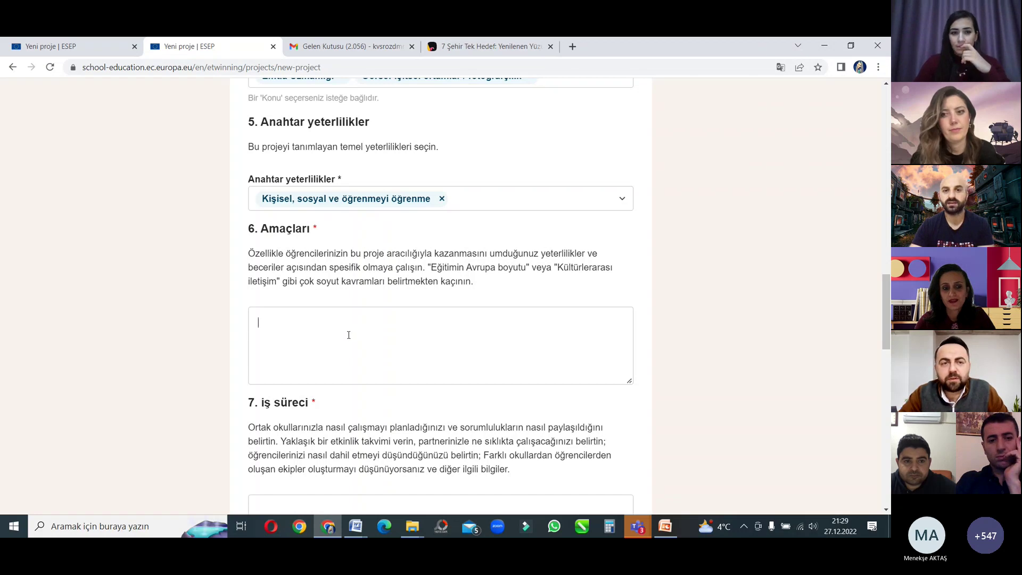
left_click(68, 48)
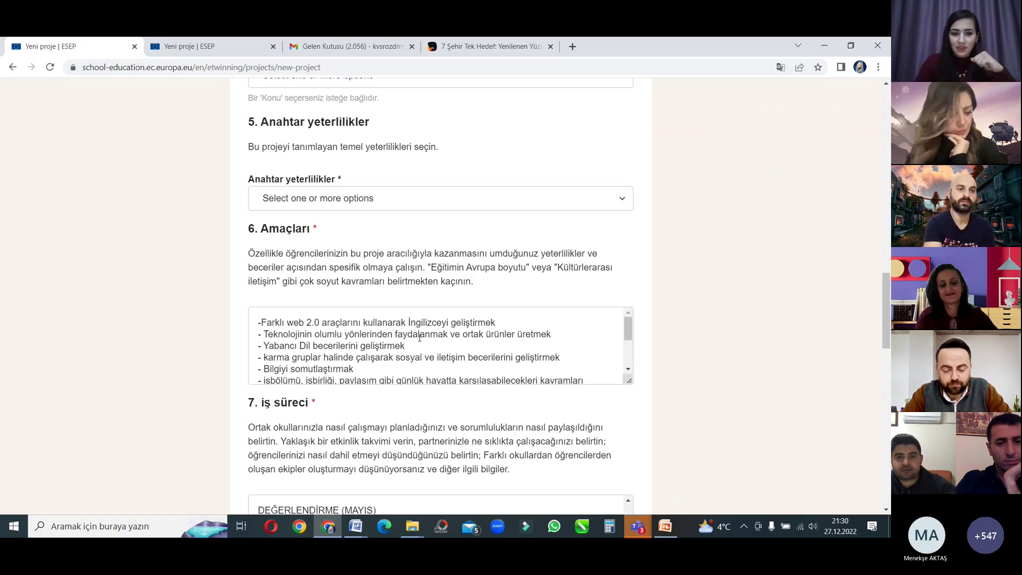
scroll(355, 334, "down", 3)
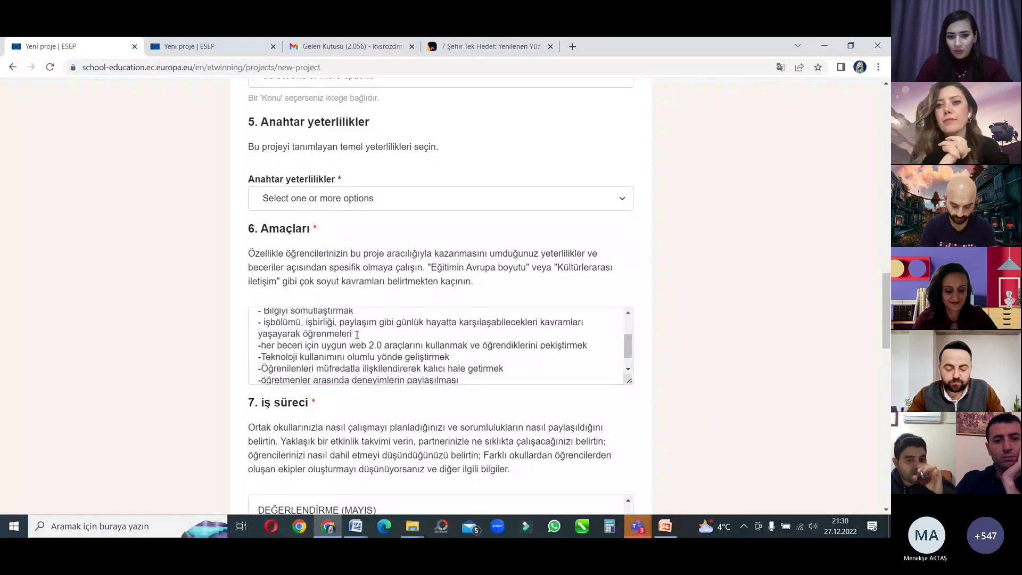
scroll(356, 334, "up", 3)
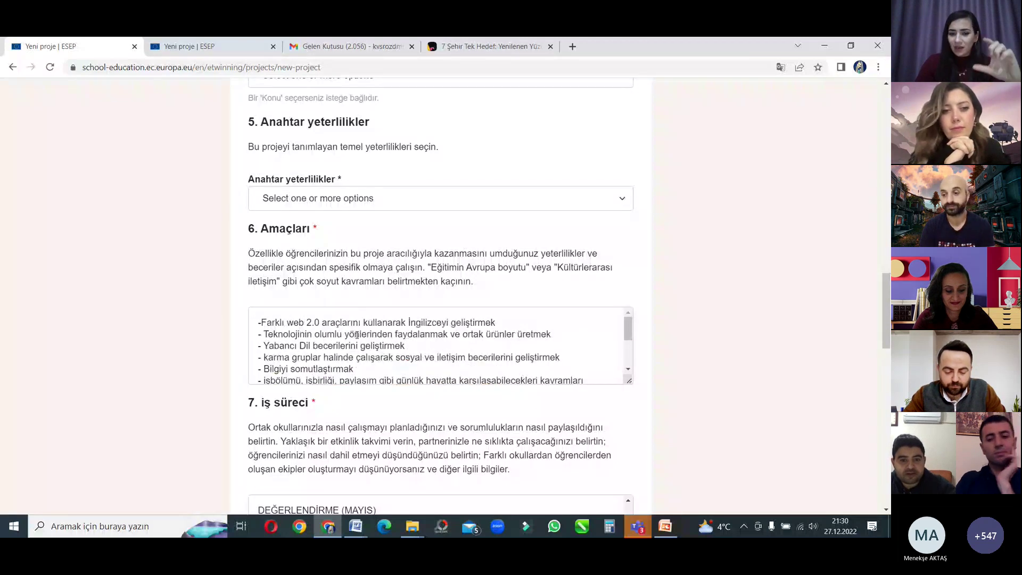
scroll(356, 334, "down", 5)
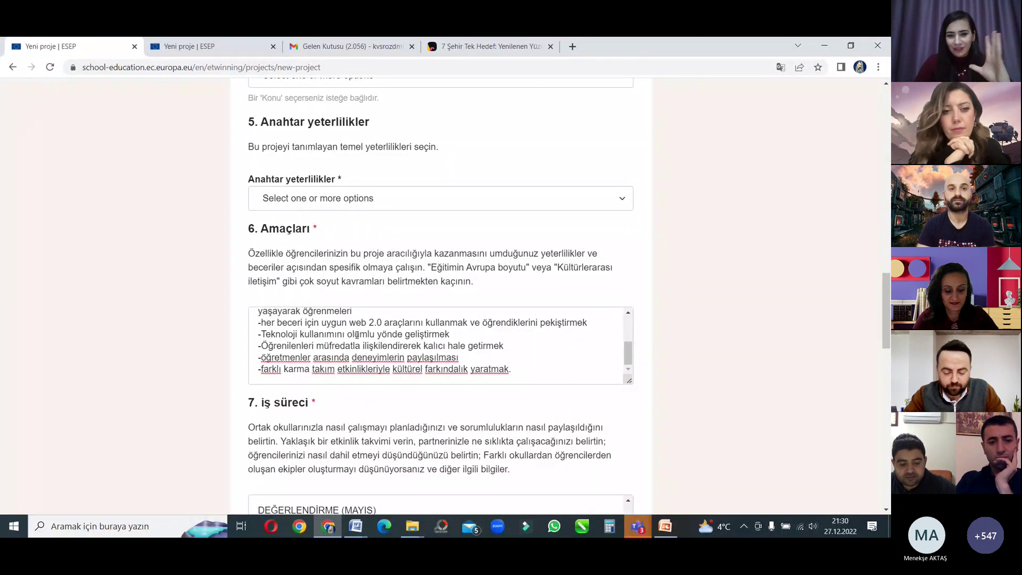
scroll(356, 334, "up", 5)
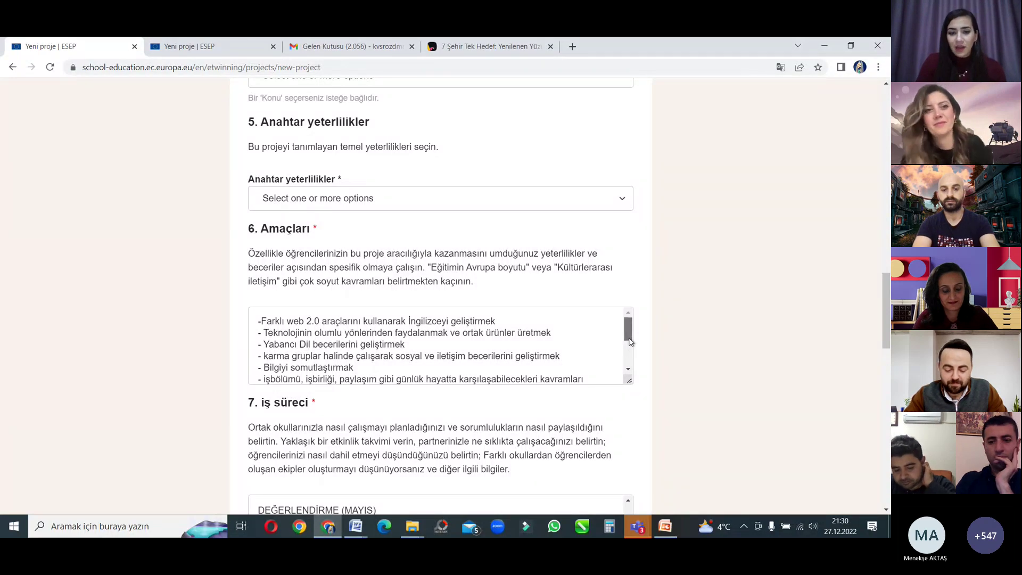
scroll(626, 338, "down", 1)
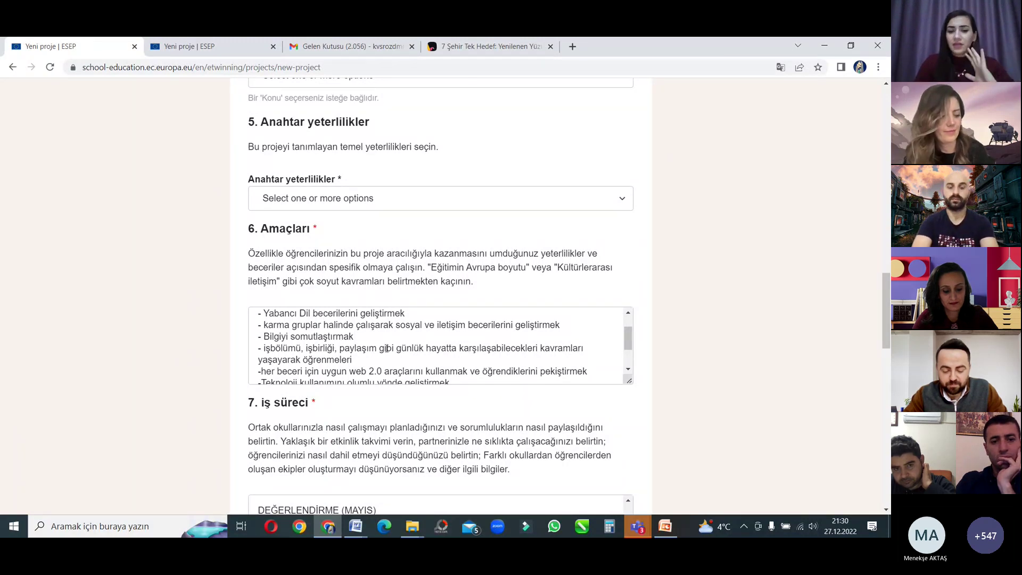
scroll(373, 349, "down", 2)
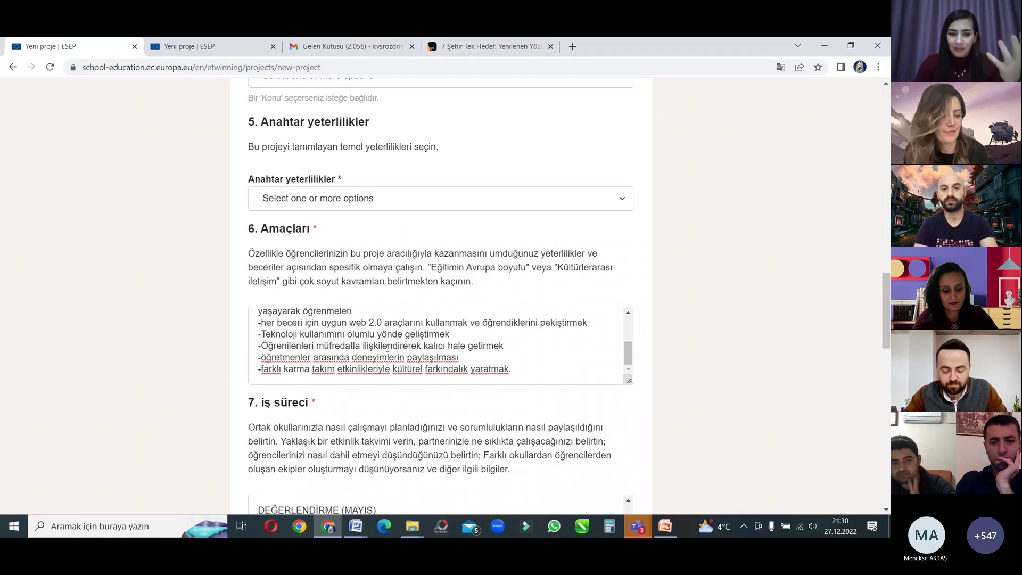
scroll(215, 367, "down", 3)
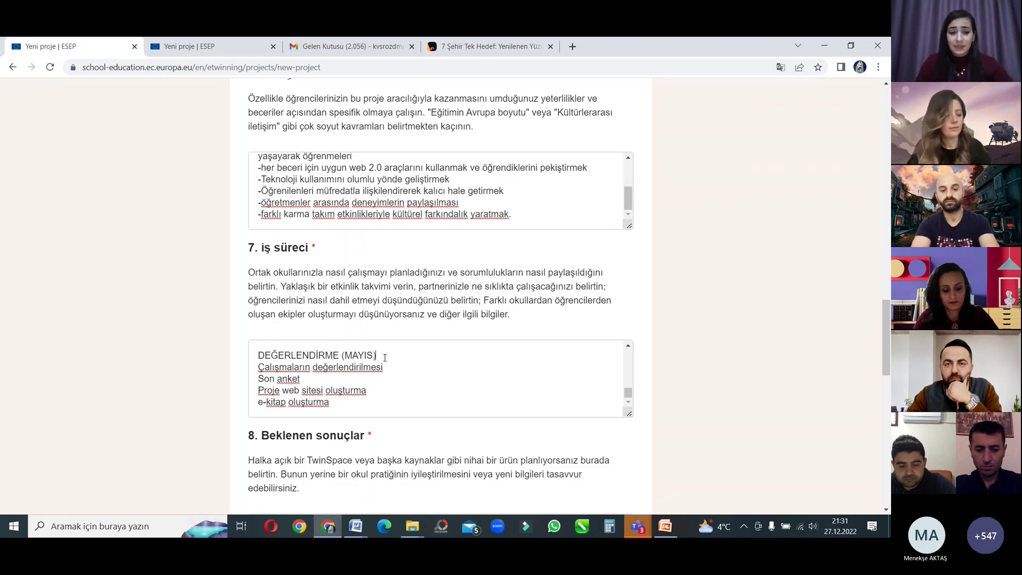
left_click(512, 355)
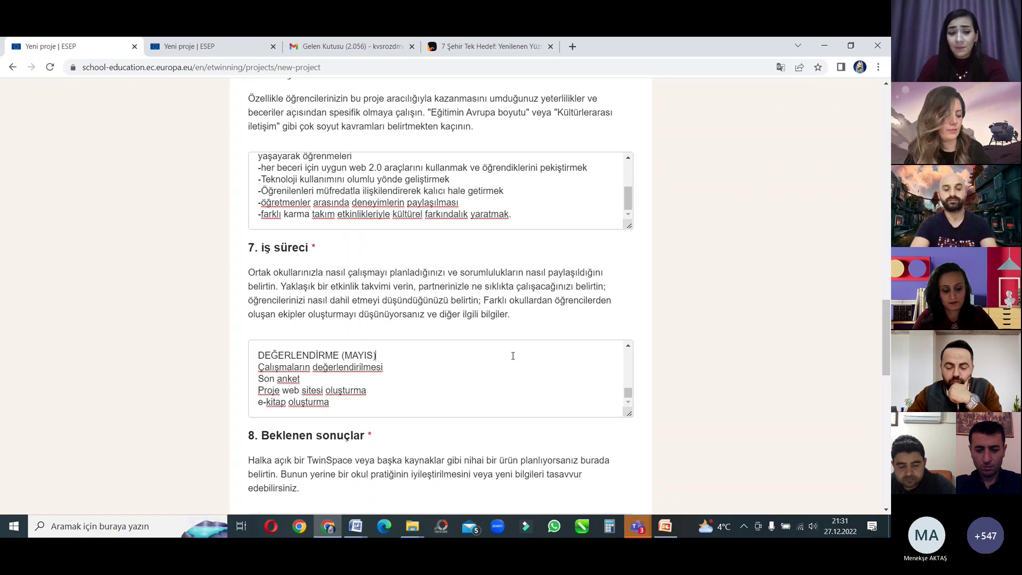
scroll(368, 370, "up", 15)
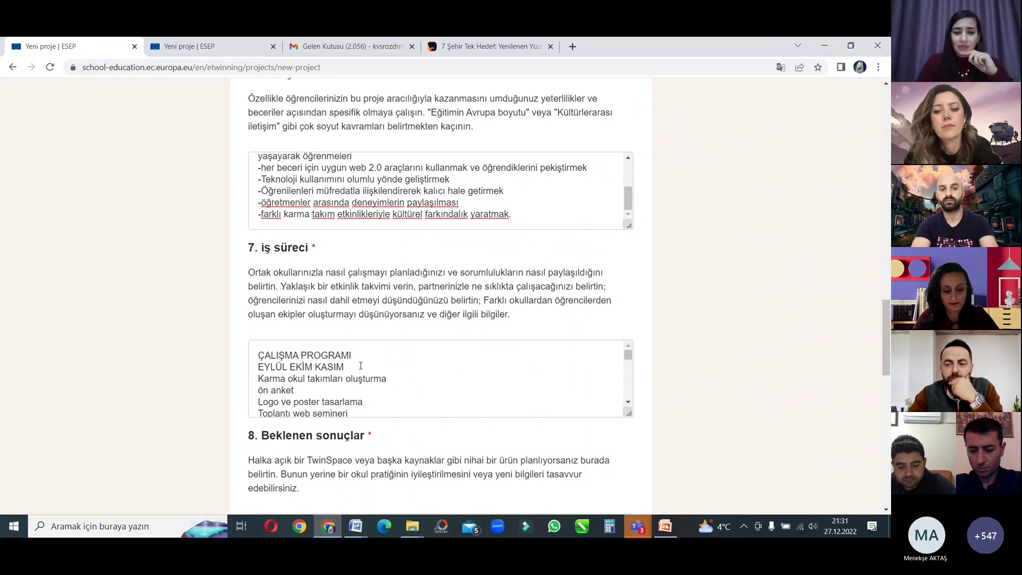
left_click(628, 402)
left_click(628, 402)
left_click(628, 402)
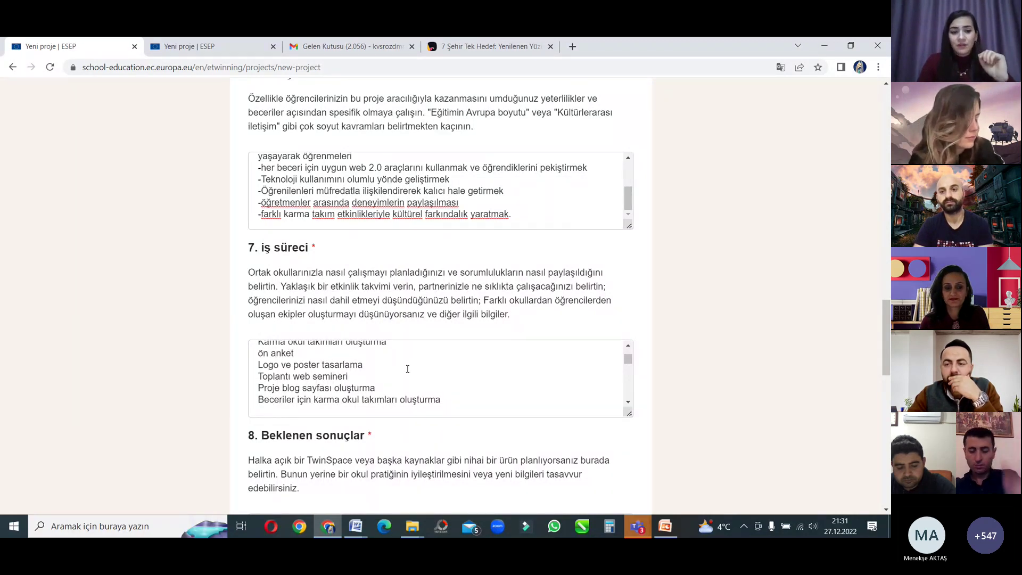
scroll(407, 369, "down", 2)
left_click(628, 346)
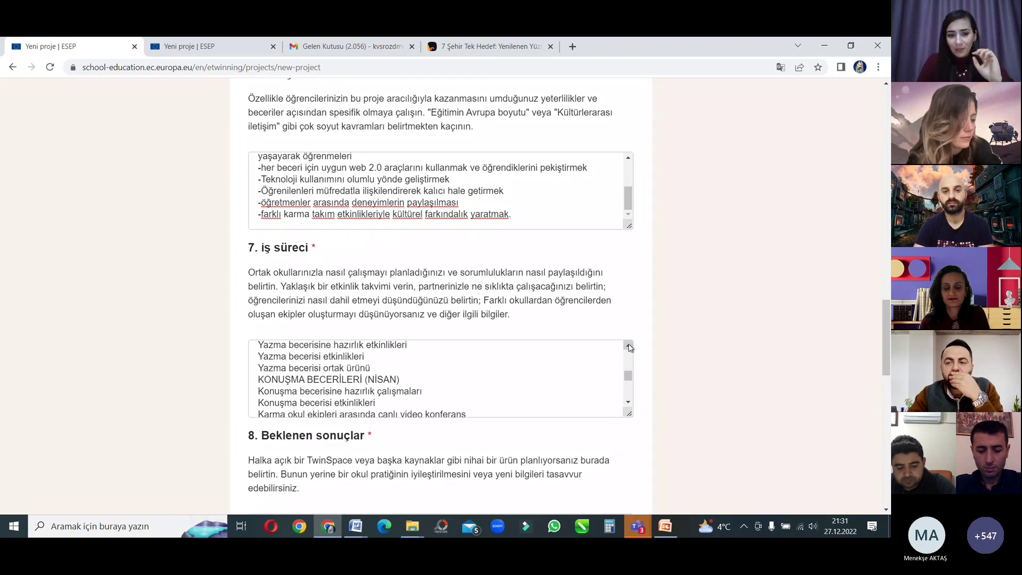
left_click(628, 347)
left_click(628, 347)
left_click(628, 346)
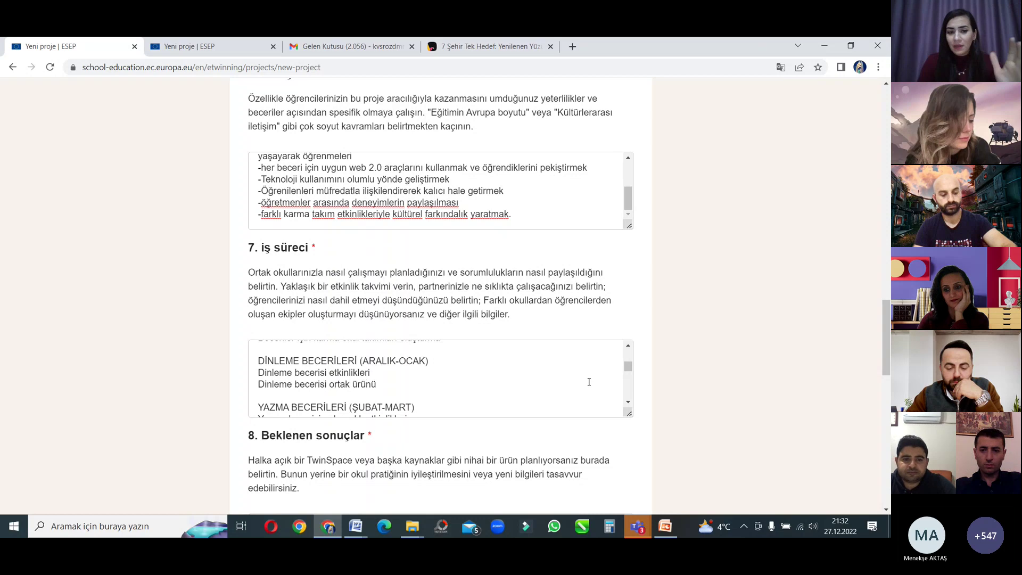
left_click(629, 403)
left_click(629, 403)
left_click(629, 403)
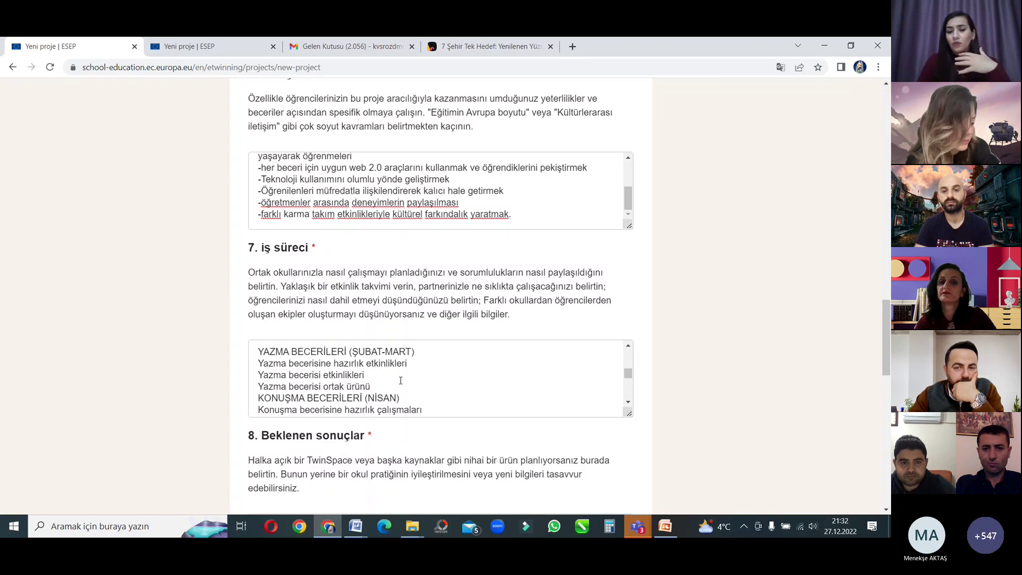
scroll(630, 404, "down", 3)
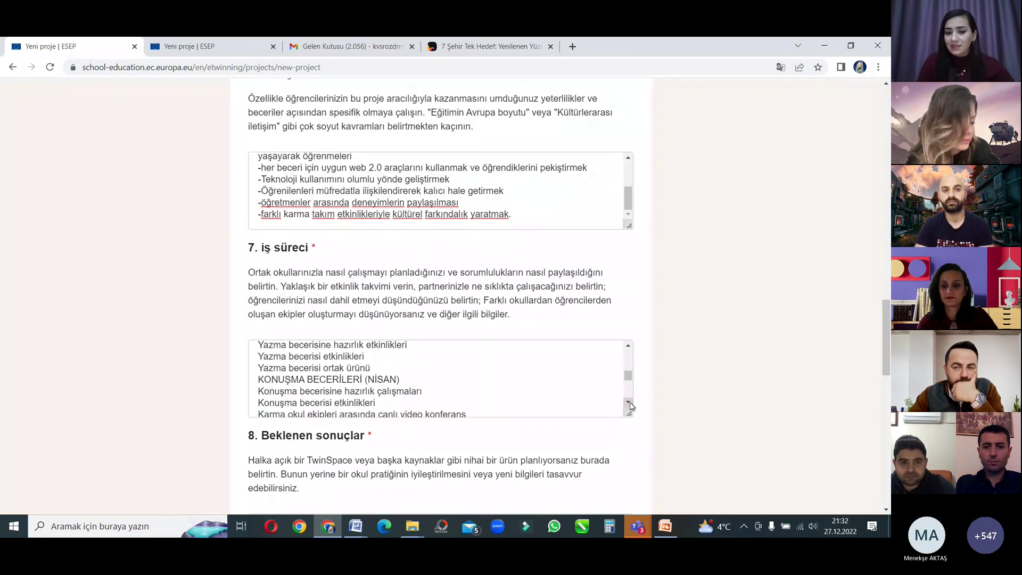
scroll(630, 403, "down", 4)
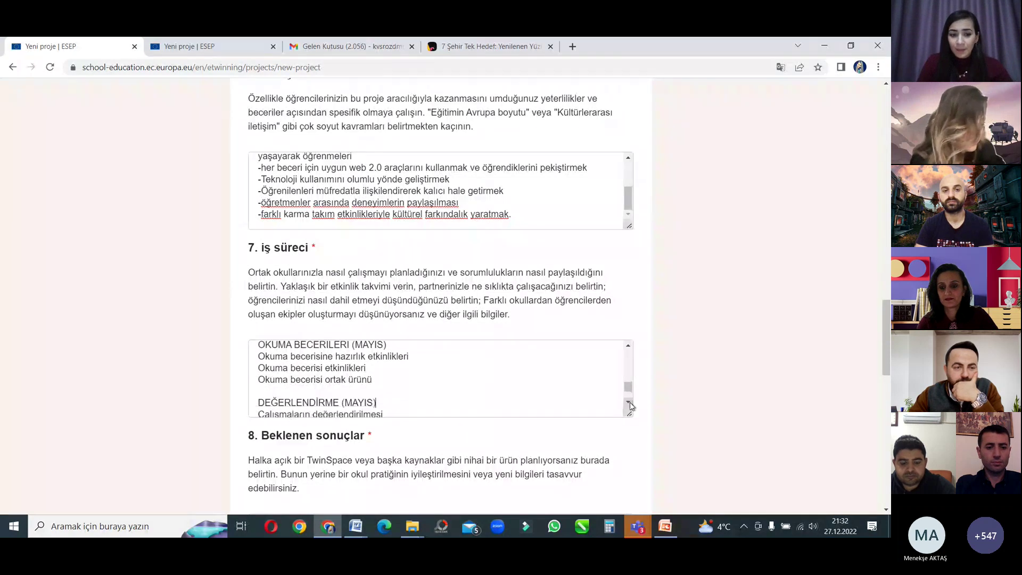
scroll(630, 404, "down", 1)
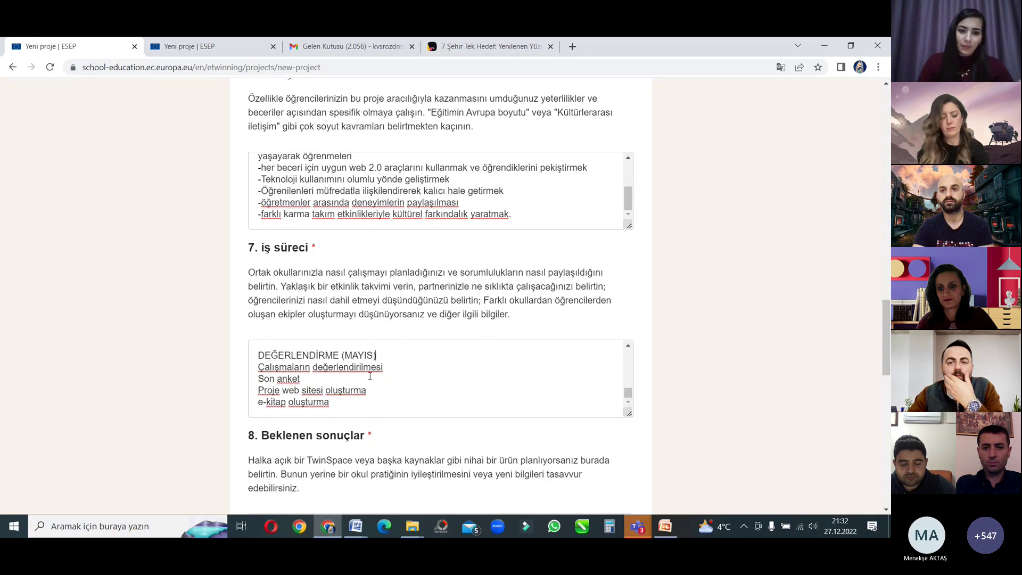
left_click(331, 358)
scroll(331, 358, "down", 5)
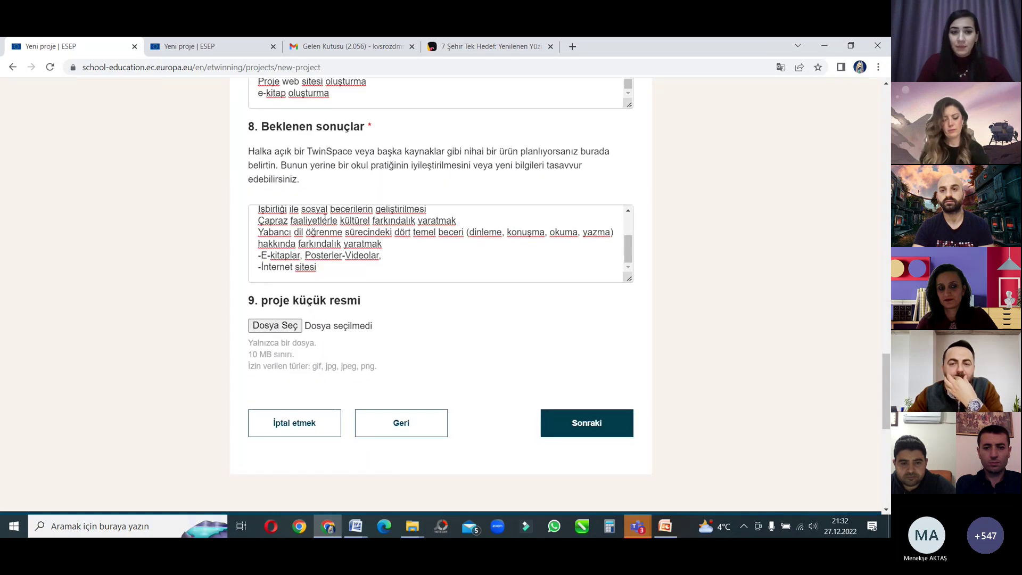
scroll(498, 221, "up", 1)
scroll(498, 221, "up", 4)
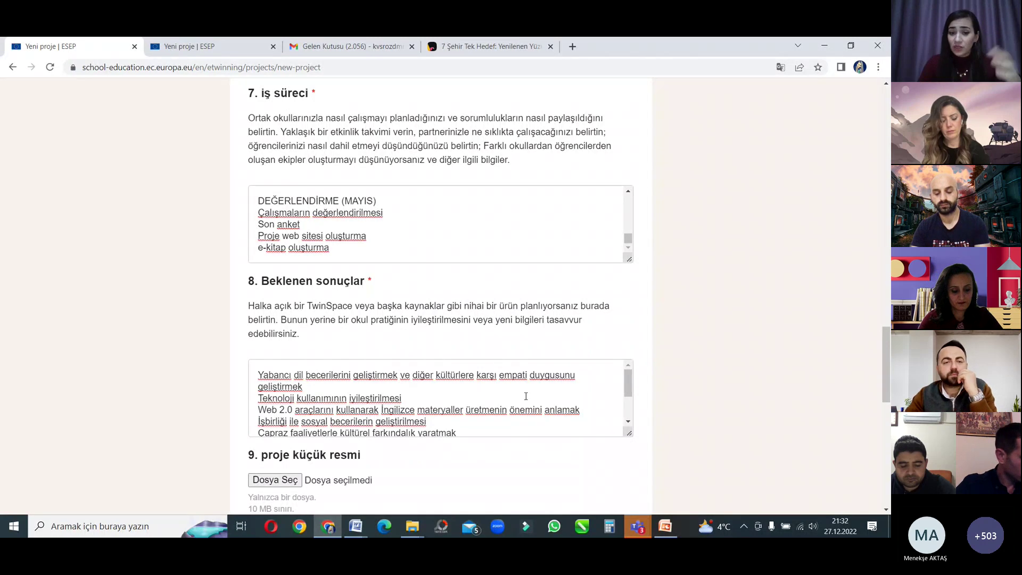
scroll(520, 403, "down", 3)
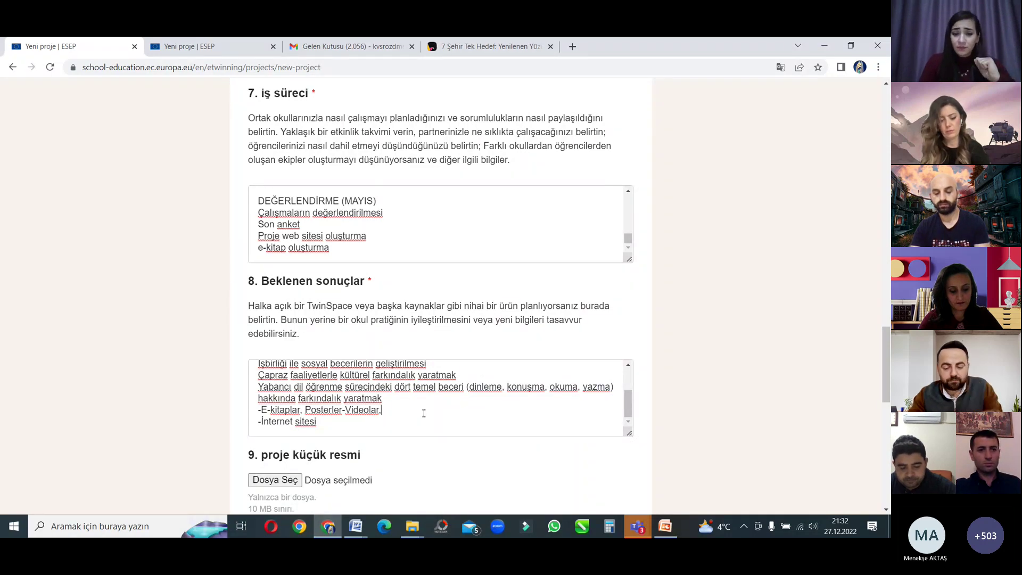
scroll(330, 369, "up", 2)
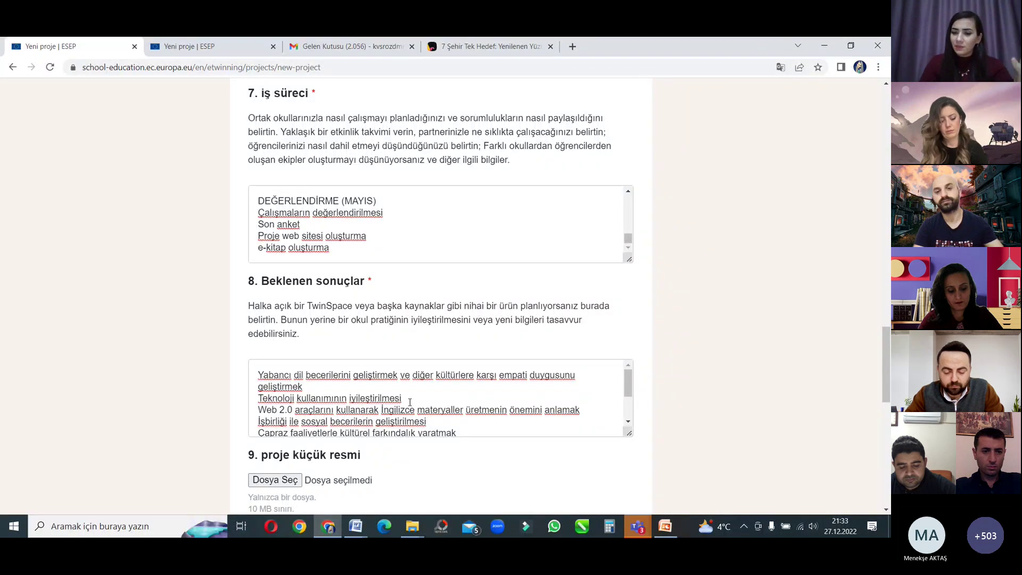
scroll(403, 408, "down", 6)
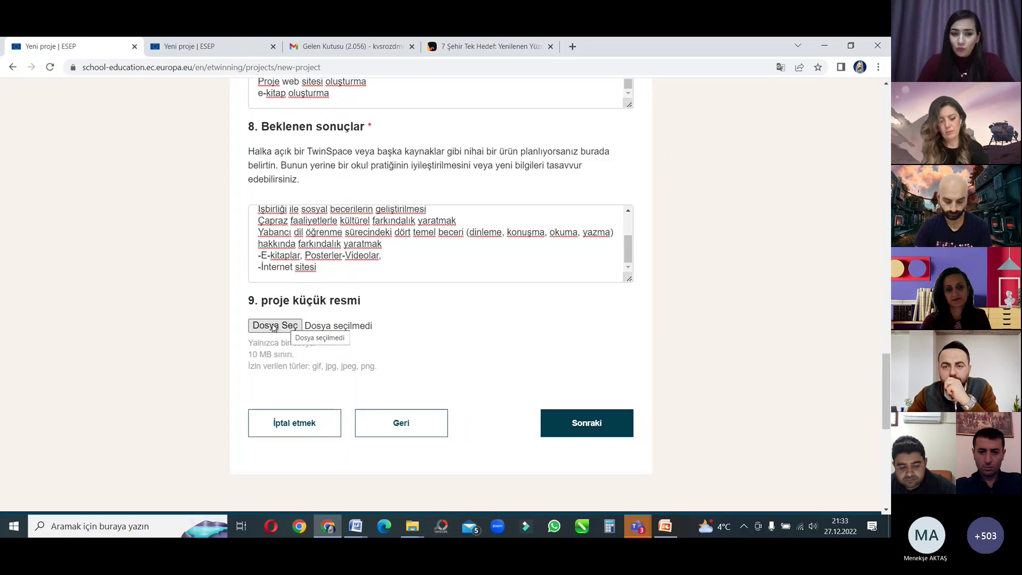
Step: Upload 'WhatsApp Image 2020-12-12 at 13.41.57.jpeg' from the Desktop as the project thumbnail
left_click(272, 326)
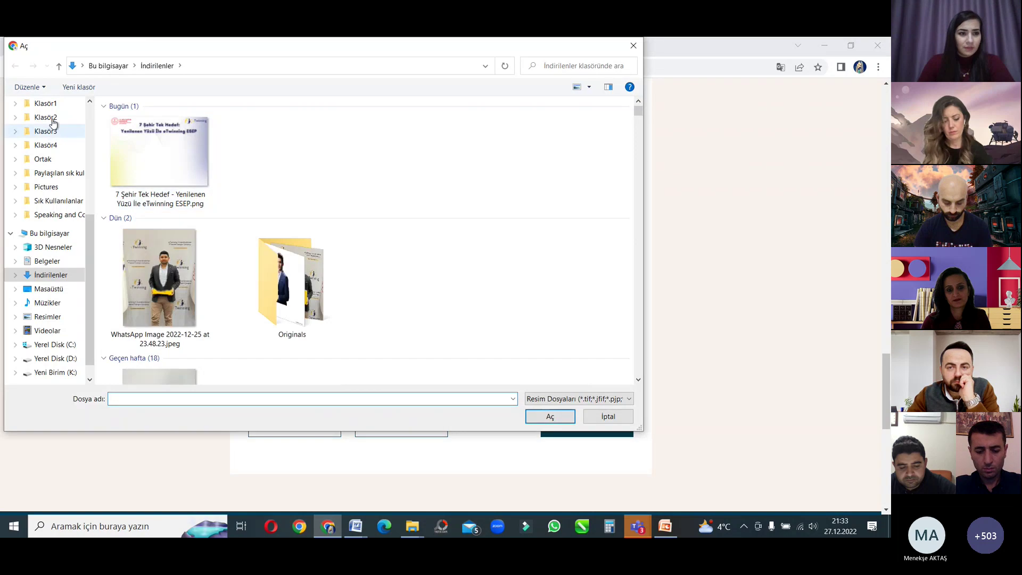
scroll(53, 123, "up", 5)
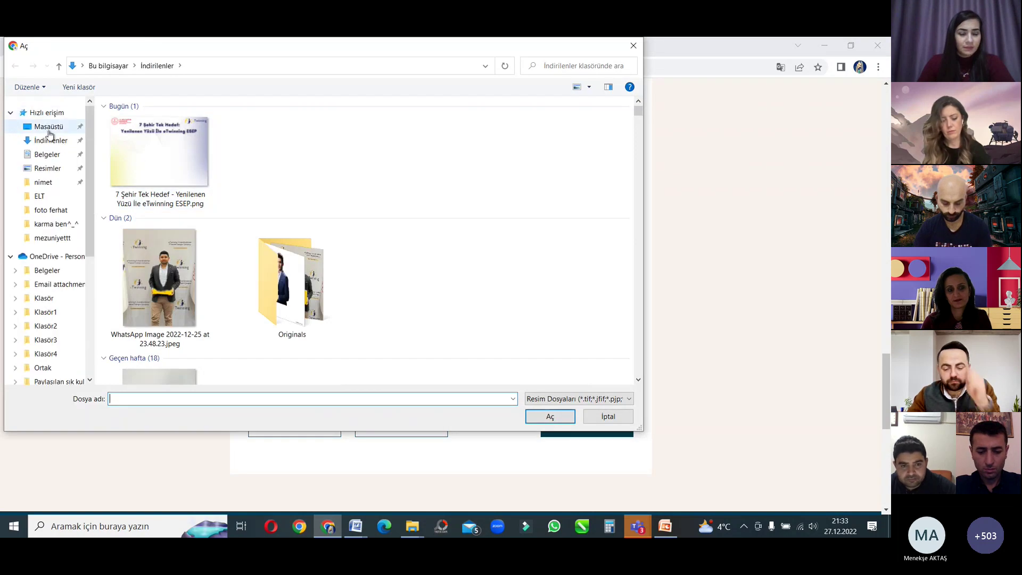
left_click(49, 131)
left_click(405, 312)
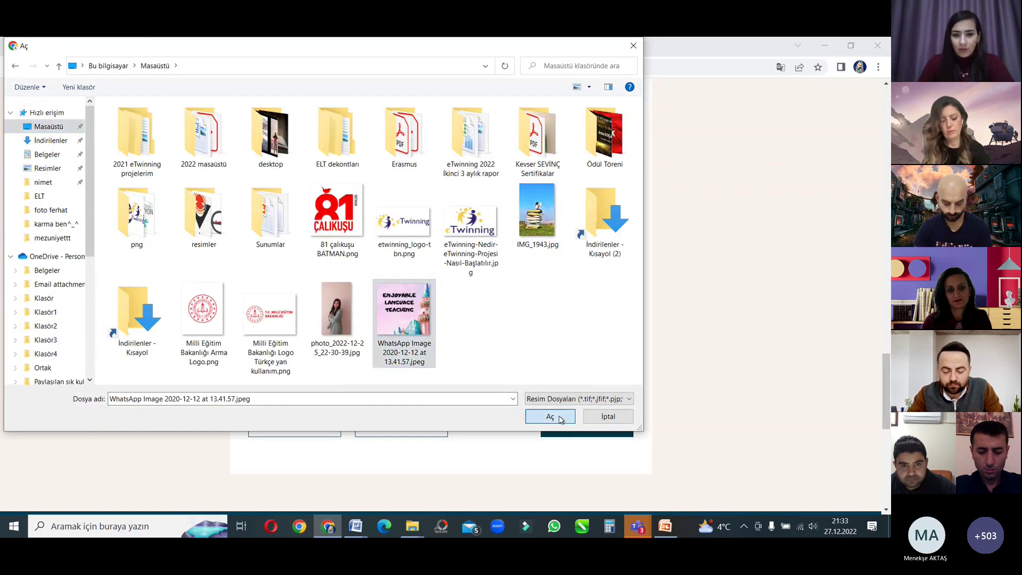
left_click(550, 416)
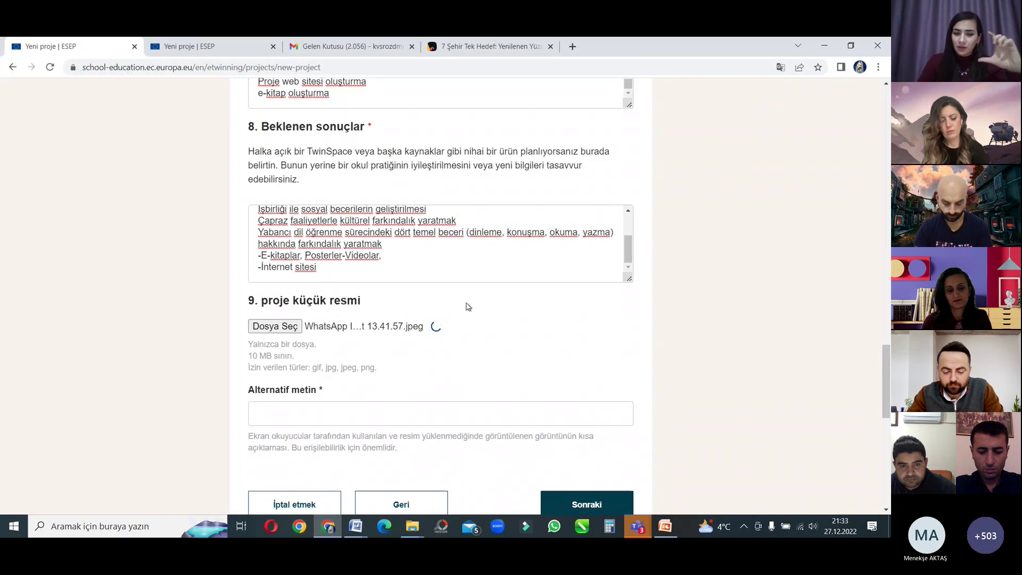
scroll(466, 306, "down", 3)
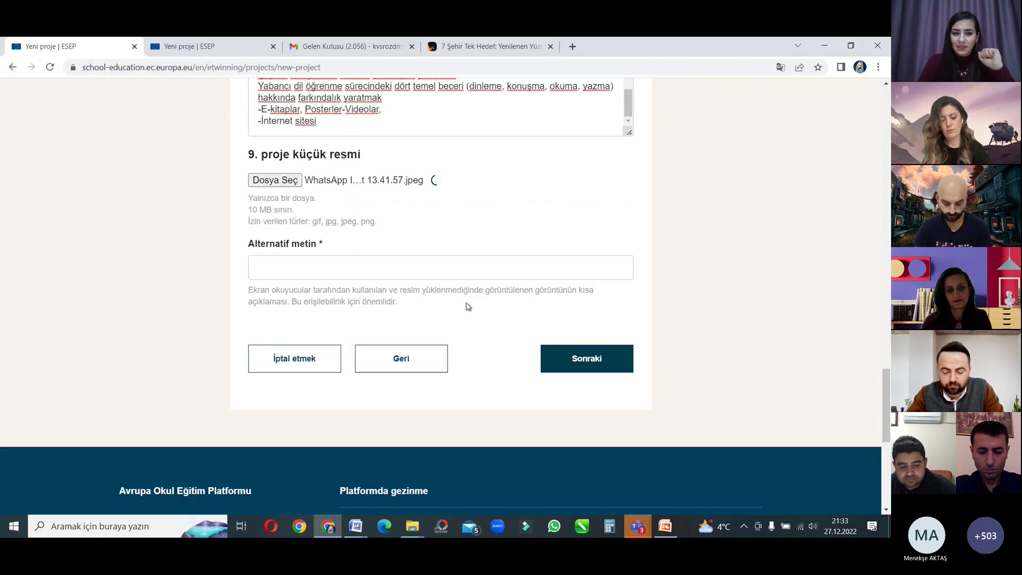
left_click(301, 261)
scroll(299, 265, "down", 3)
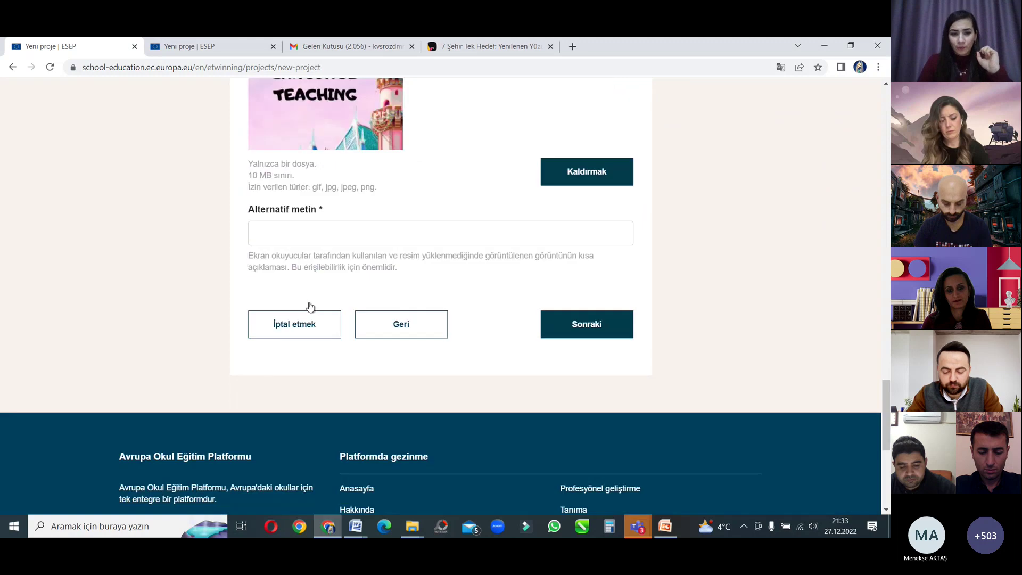
Step: Type 'Enjoyable Language Teaching' as the thumbnail's alternative text
scroll(299, 303, "up", 3)
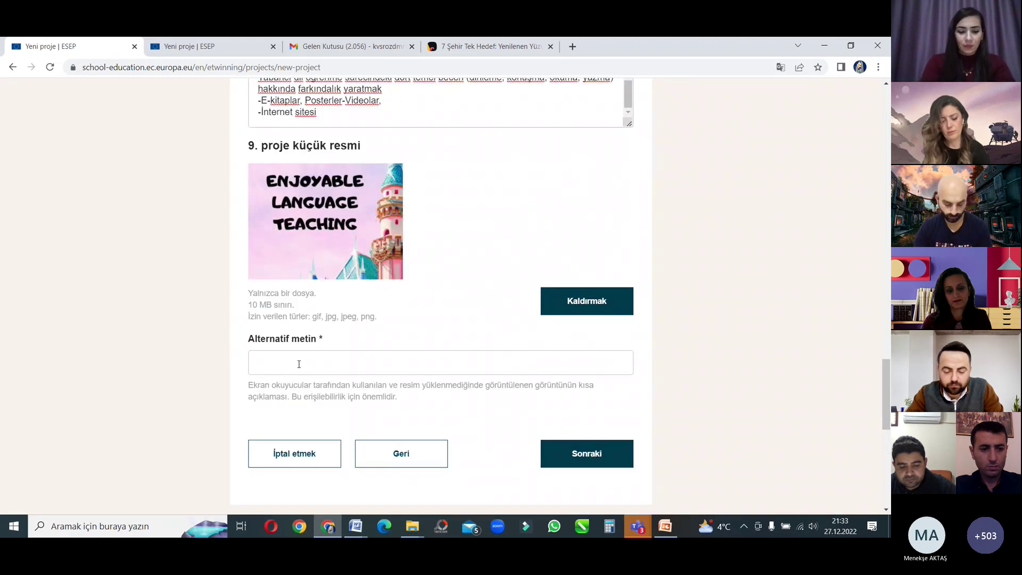
type("Enj")
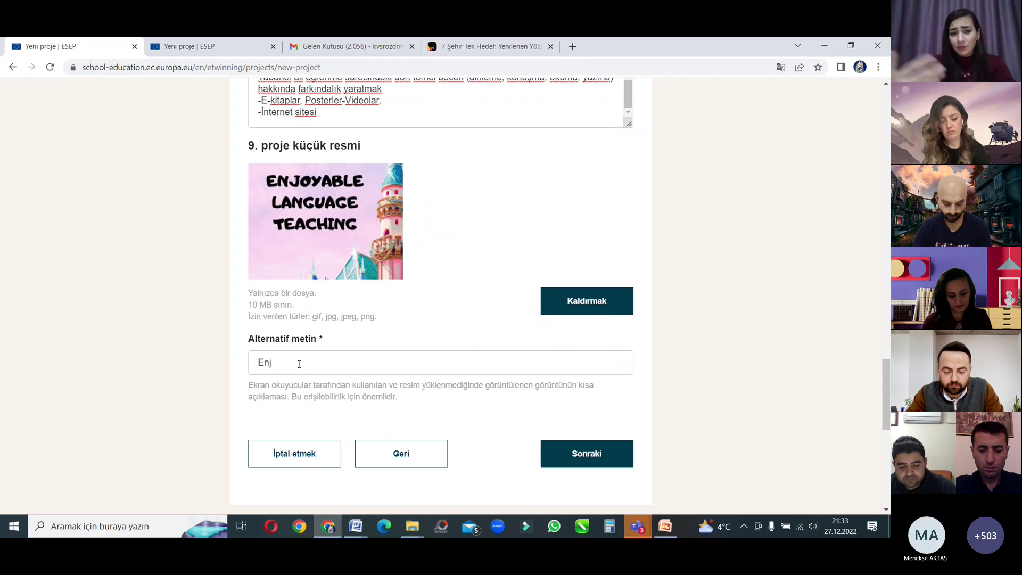
type("o")
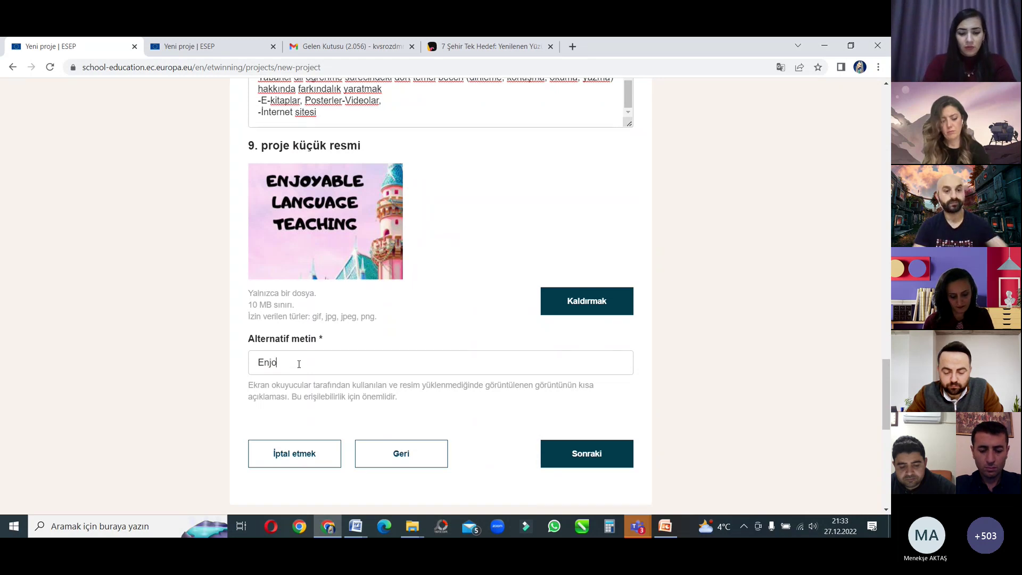
type("yable La")
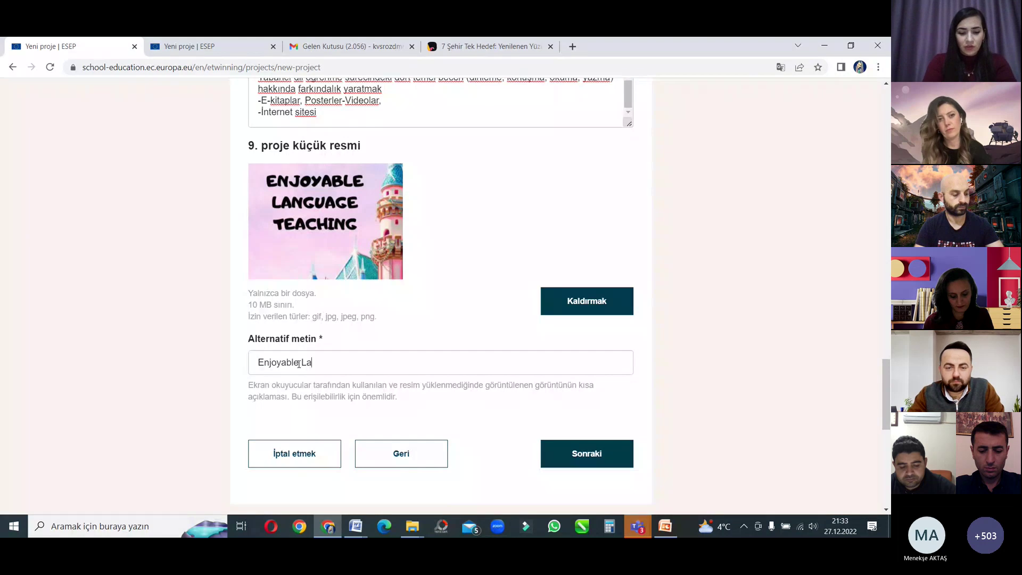
type("nguage ")
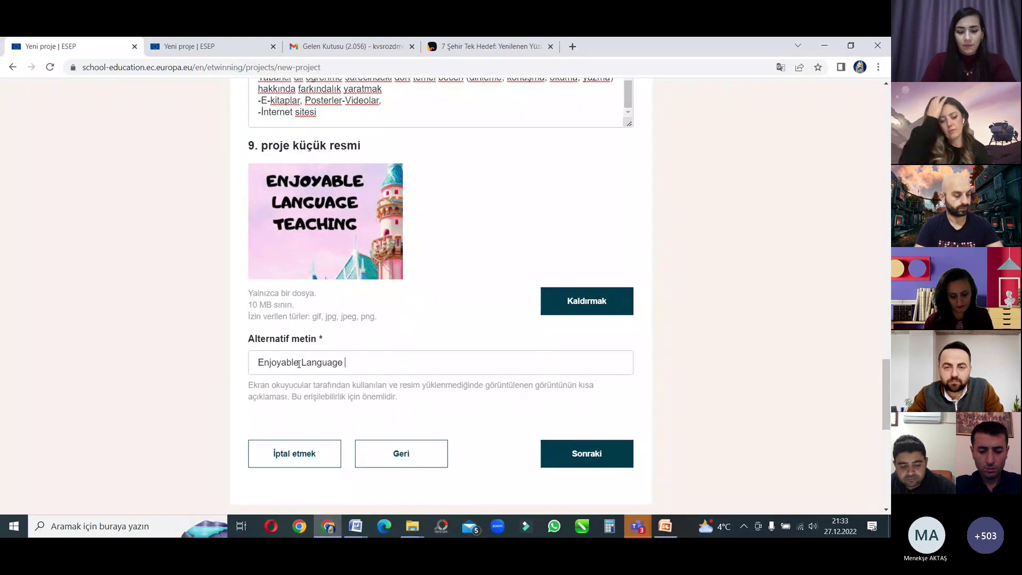
type("Teach")
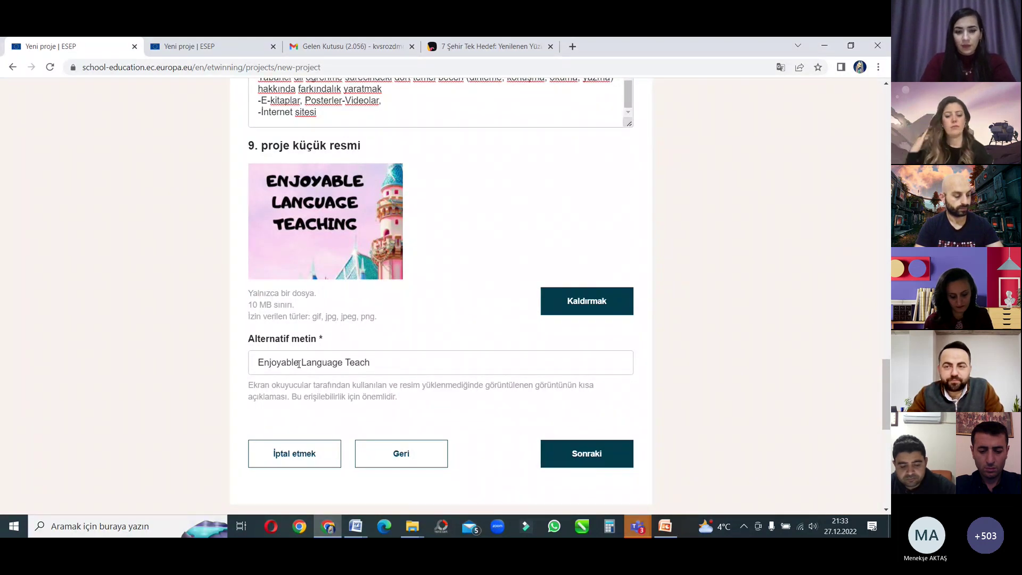
type("ing")
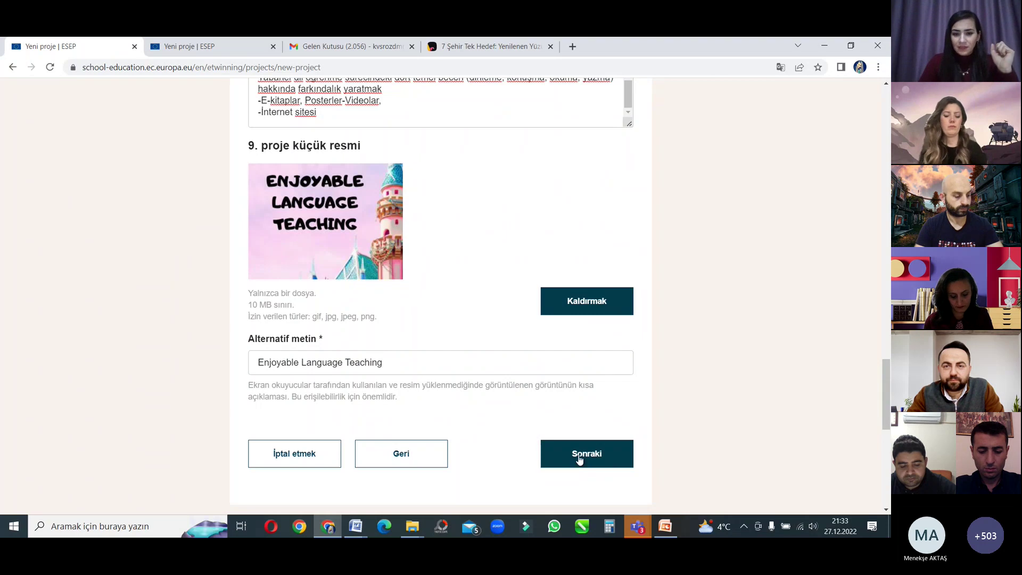
Step: Add Arapça as the project language after the first attempt to continue fails
left_click(580, 460)
scroll(417, 203, "up", 6)
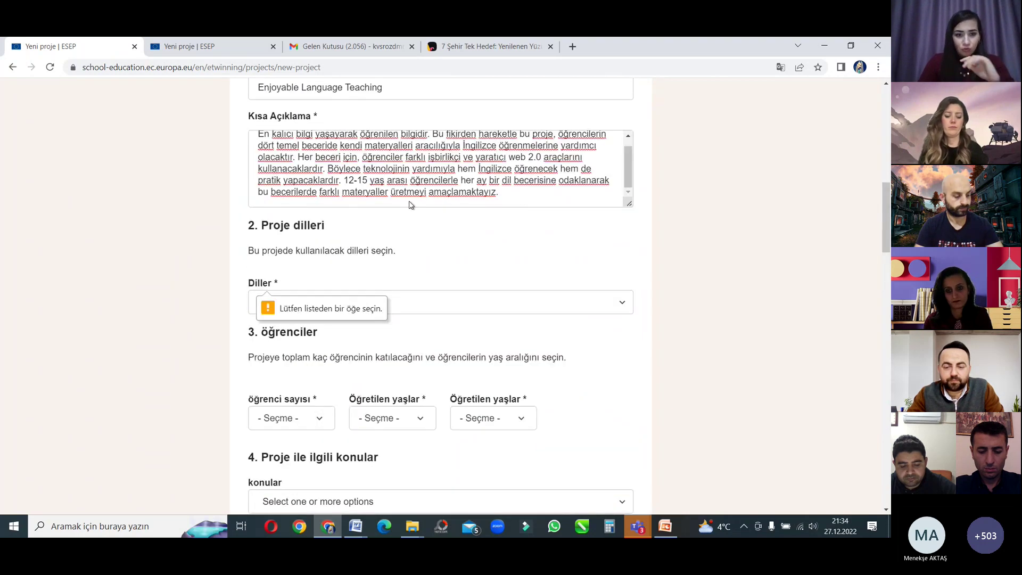
left_click(418, 398)
left_click(272, 453)
scroll(406, 326, "down", 15)
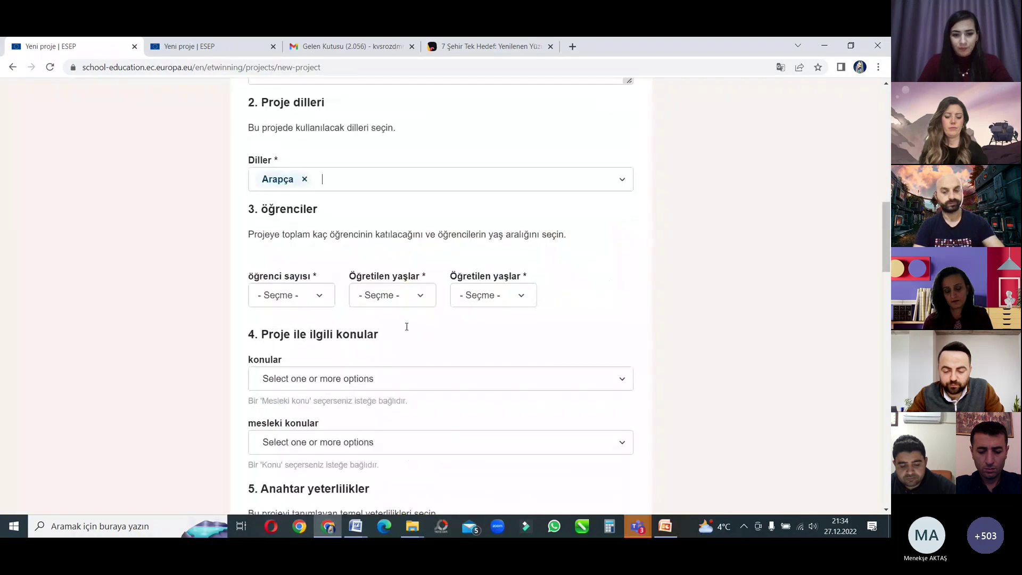
scroll(534, 422, "down", 10)
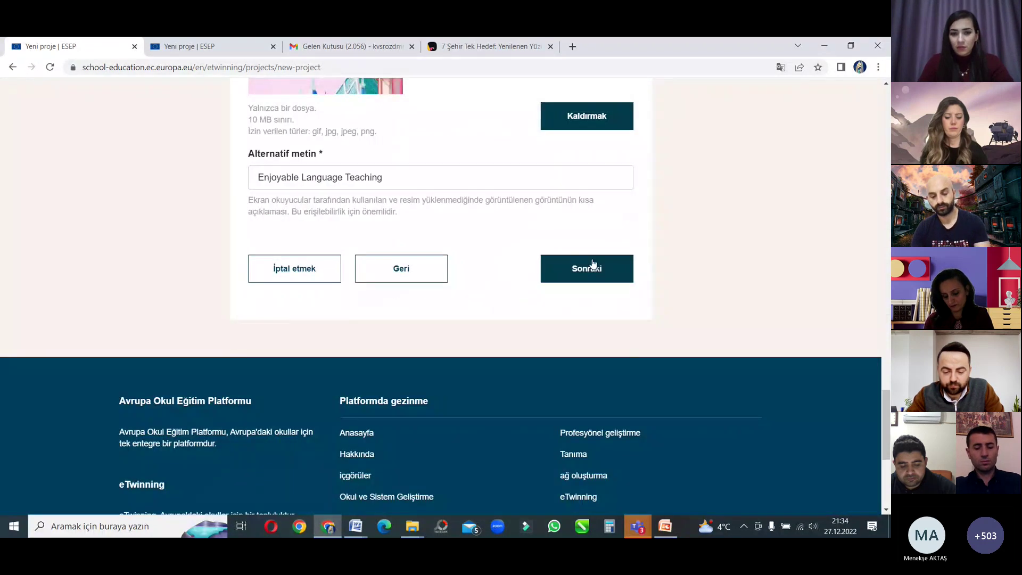
left_click(586, 267)
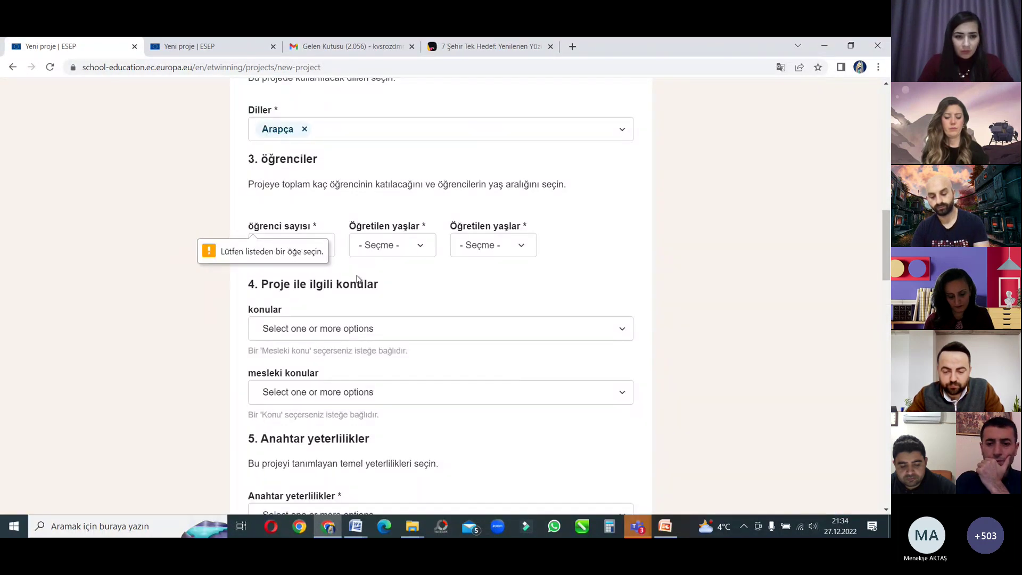
Step: Set the number of pupils to 30-50 and the ages taught from 4 to 5
left_click(326, 251)
left_click(292, 388)
left_click(408, 250)
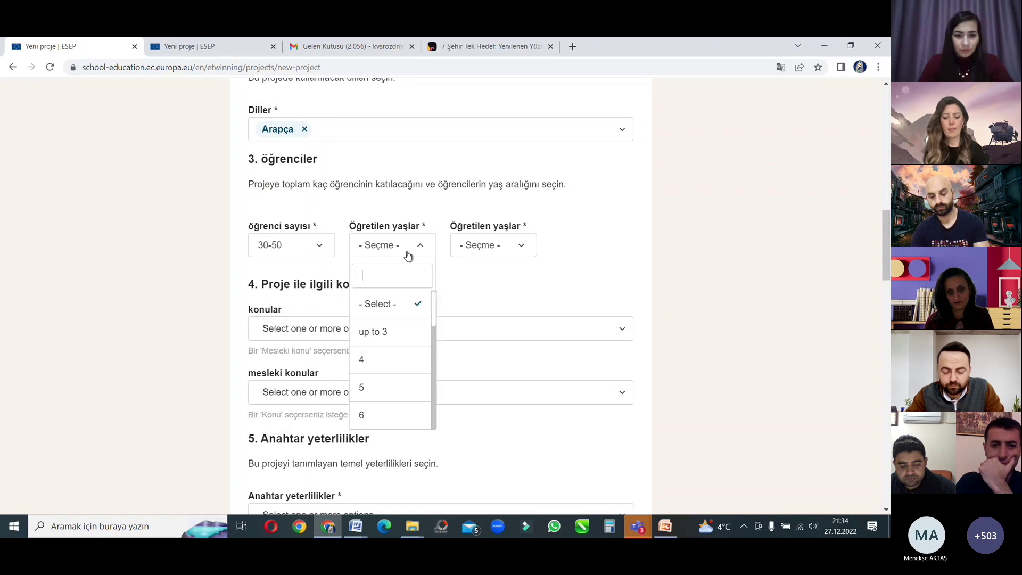
left_click(396, 359)
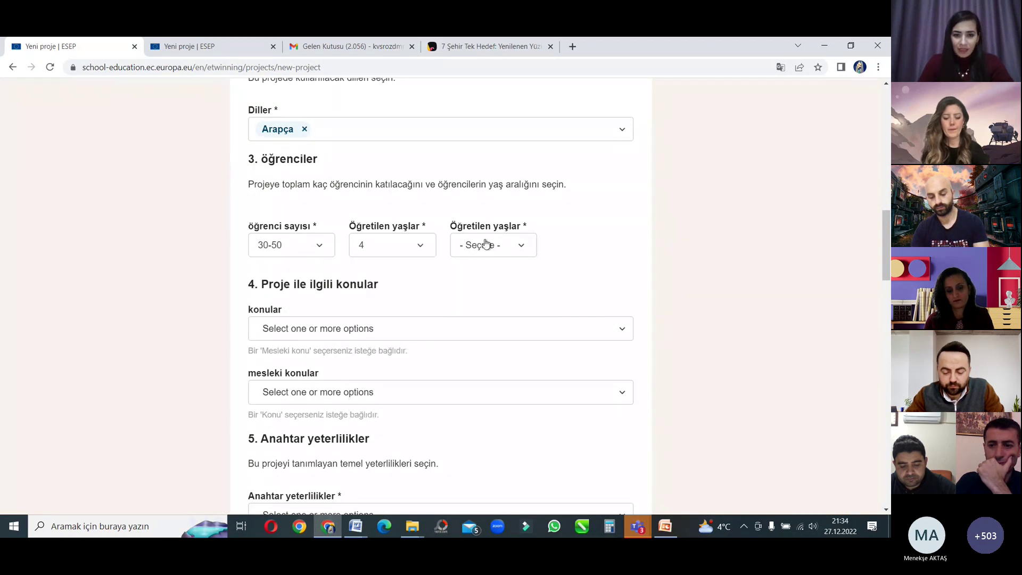
left_click(485, 244)
left_click(481, 387)
Step: Add audiovisual media and photography as vocational subject and Biyoloji as a subject
scroll(427, 263, "up", 4)
scroll(426, 264, "up", 2)
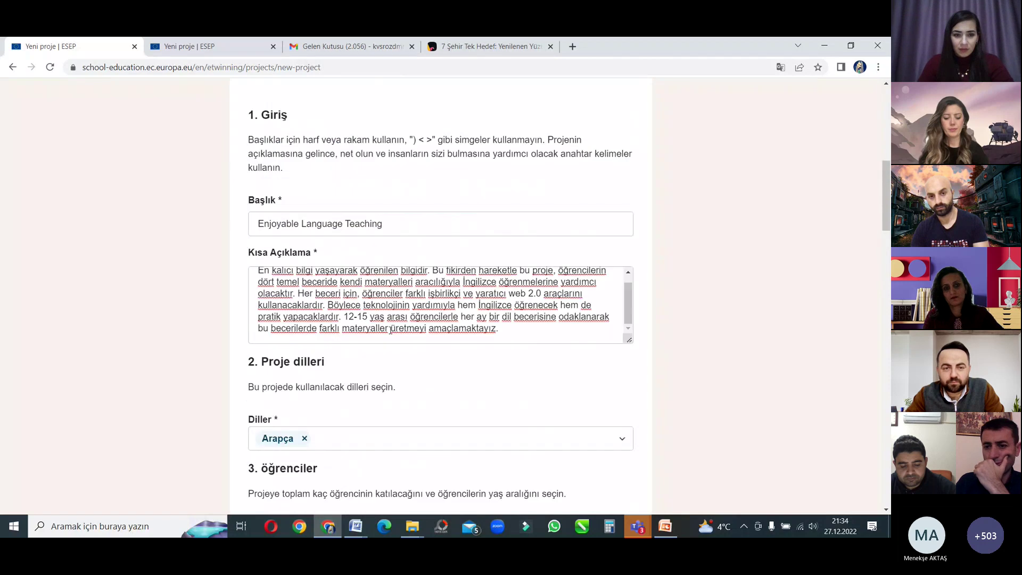
scroll(409, 328, "down", 3)
scroll(408, 328, "down", 8)
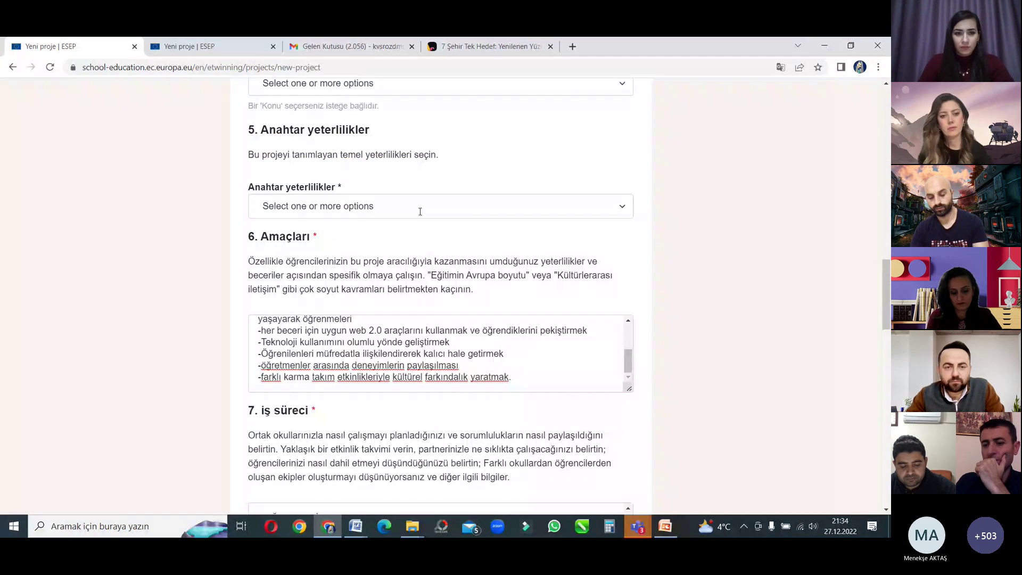
left_click(390, 85)
left_click(379, 197)
scroll(381, 198, "up", 3)
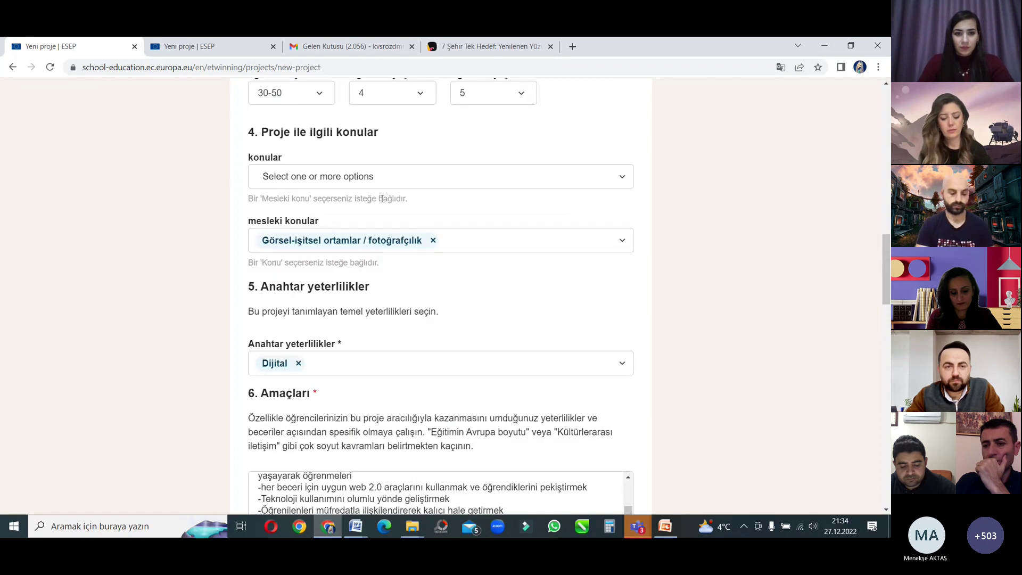
left_click(383, 258)
scroll(385, 254, "up", 1)
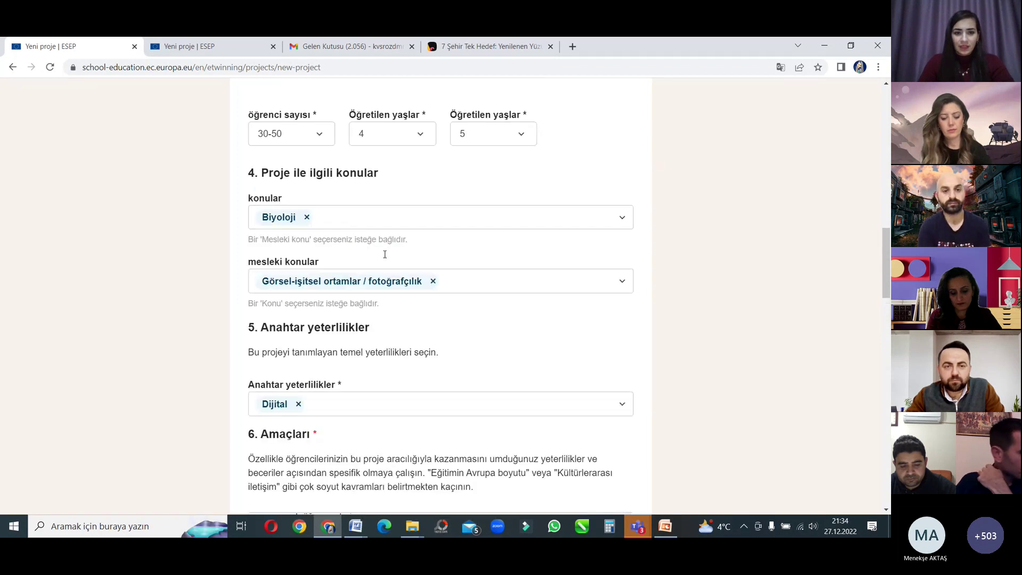
scroll(383, 258, "up", 3)
scroll(383, 257, "down", 15)
scroll(558, 324, "down", 10)
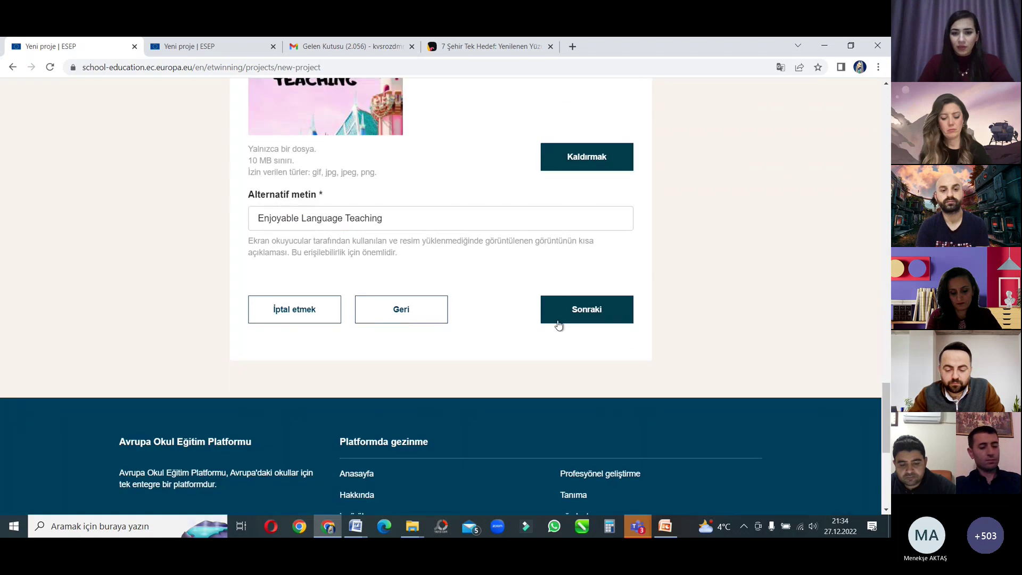
Step: Continue to the Review step and look over the listed project details and thumbnail
left_click(558, 325)
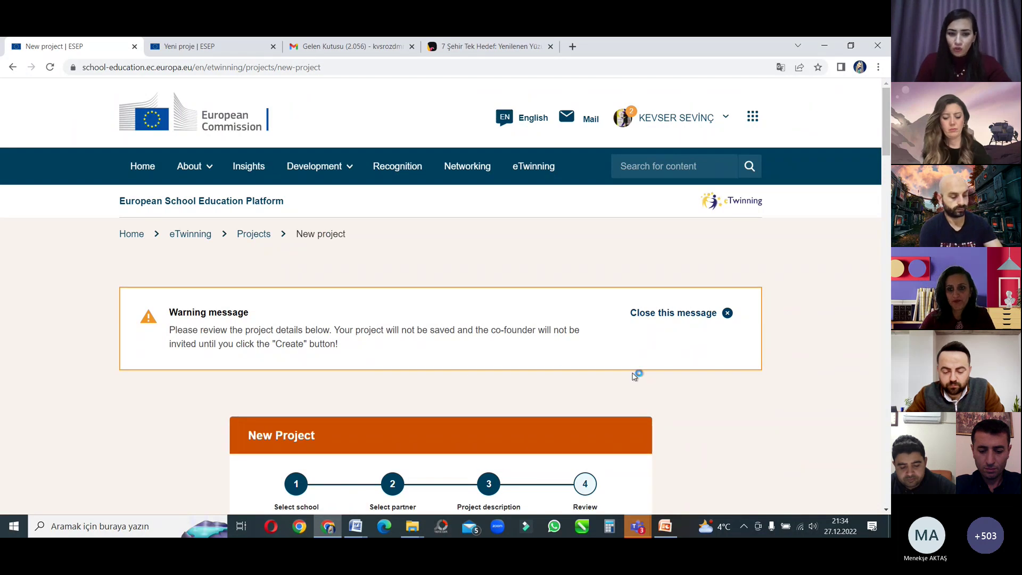
scroll(584, 386, "down", 3)
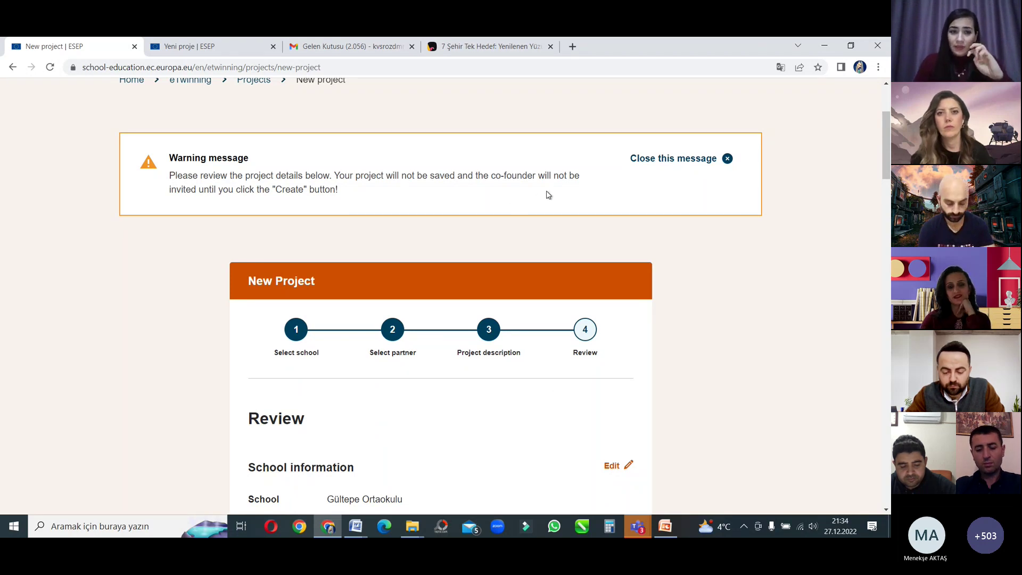
scroll(566, 208, "down", 10)
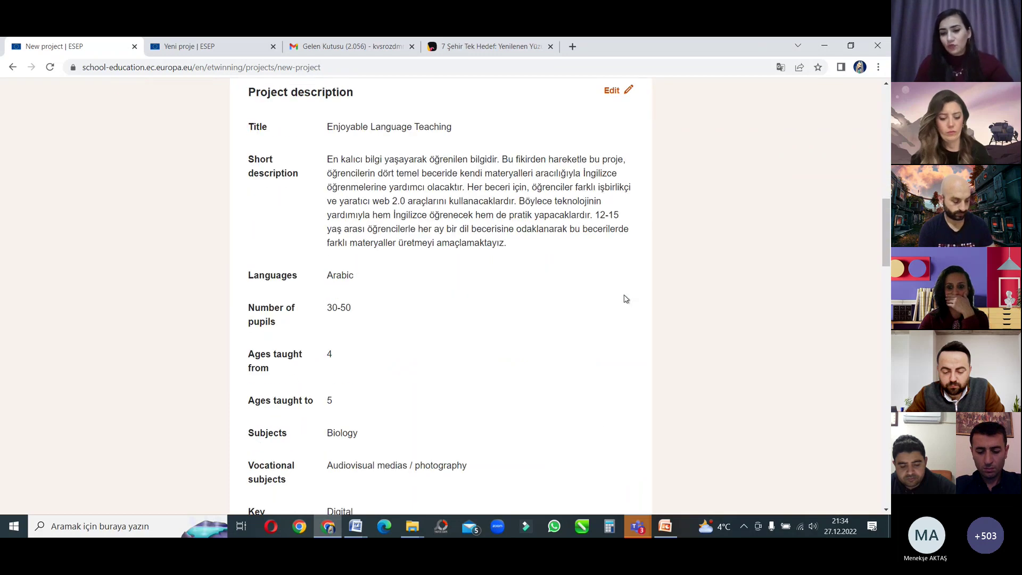
scroll(647, 322, "down", 15)
scroll(645, 329, "up", 15)
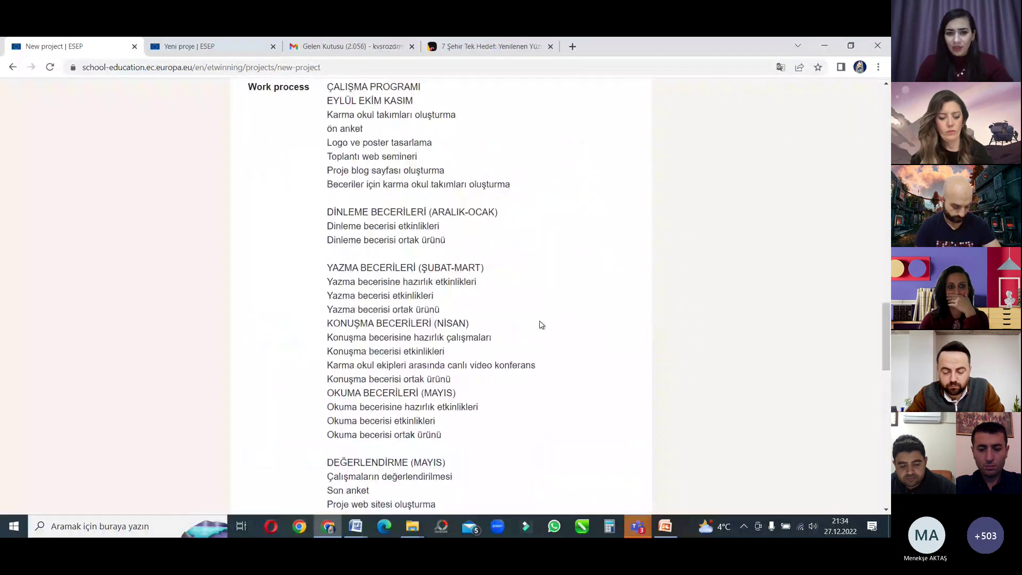
scroll(516, 314, "up", 10)
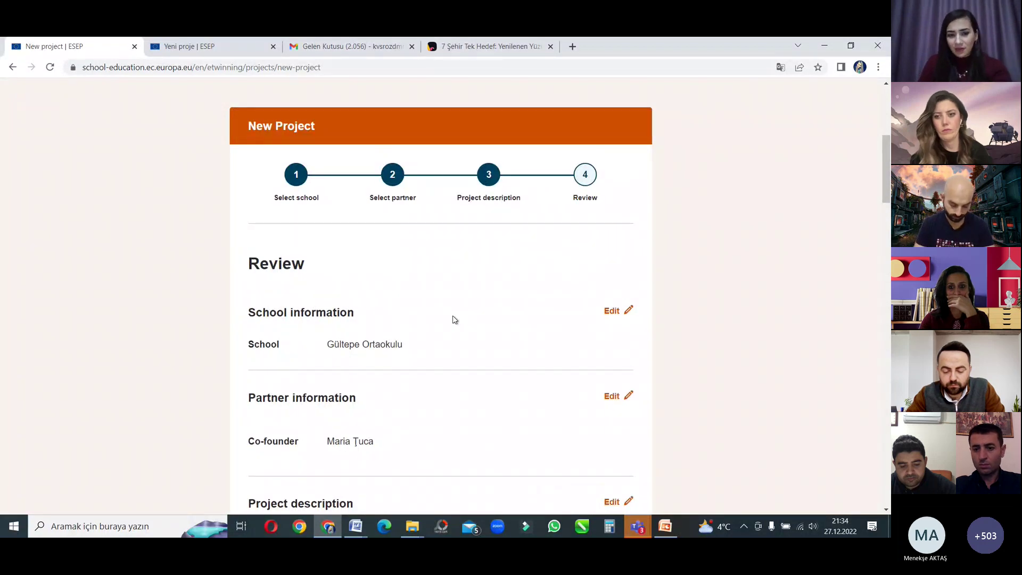
scroll(455, 320, "down", 6)
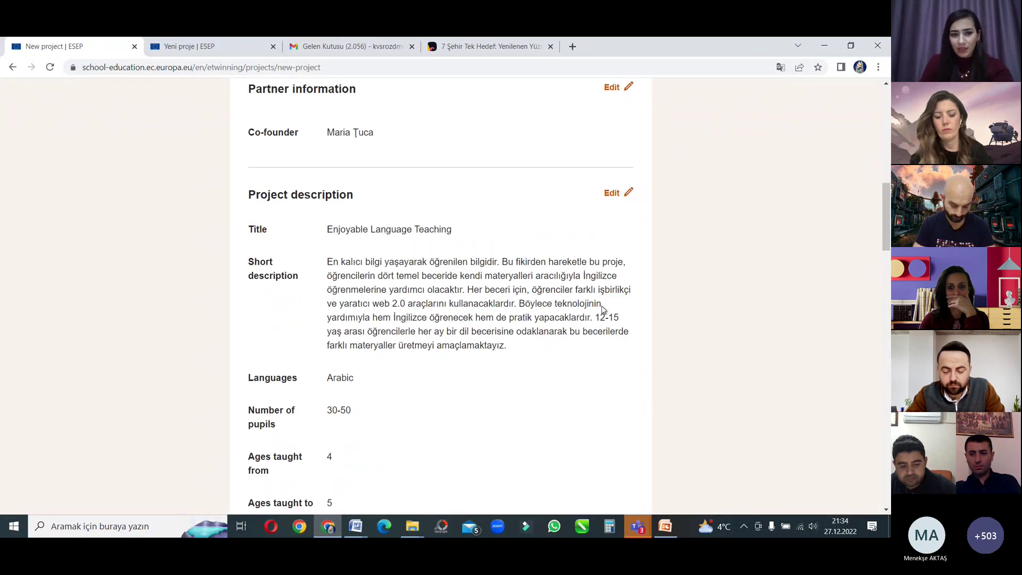
scroll(530, 309, "down", 3)
scroll(530, 309, "down", 3)
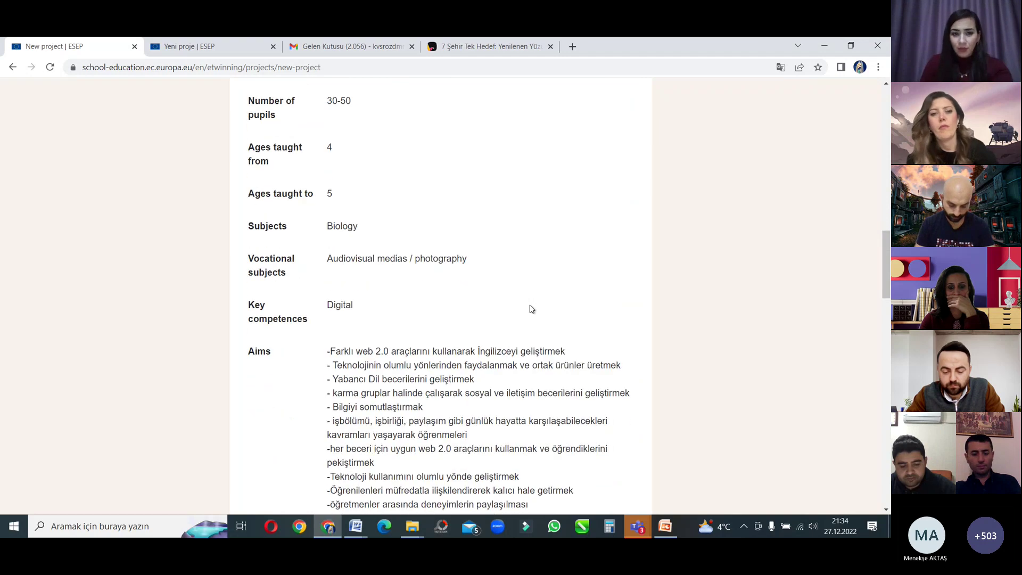
scroll(530, 308, "down", 3)
scroll(530, 309, "up", 9)
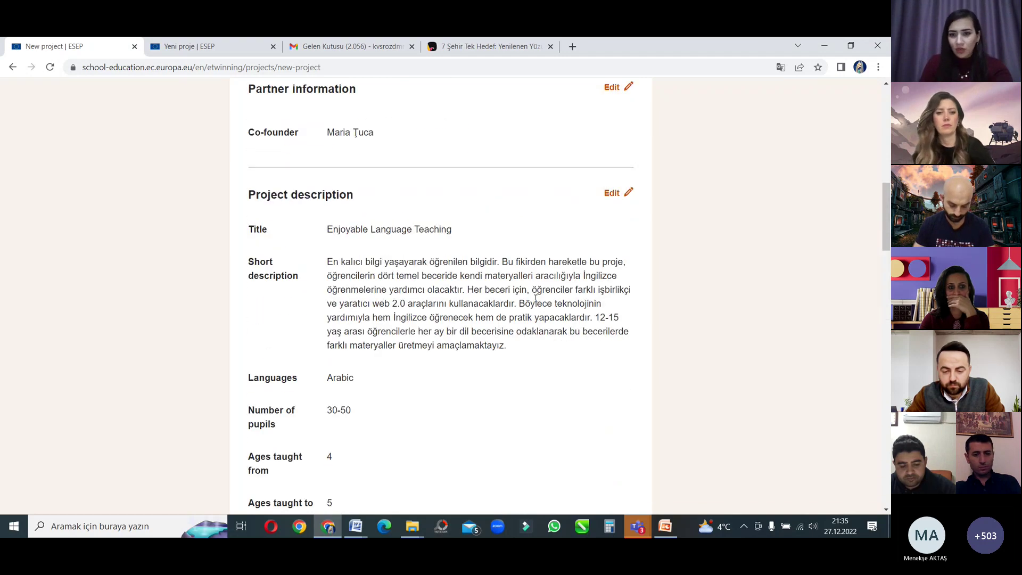
scroll(586, 308, "up", 3)
scroll(613, 319, "down", 3)
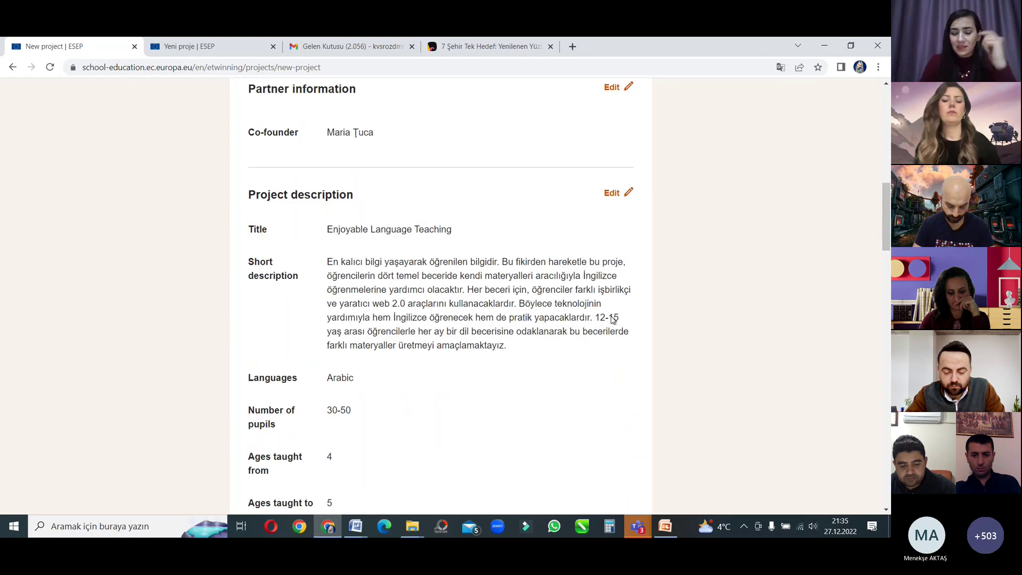
scroll(613, 319, "down", 3)
scroll(613, 318, "down", 12)
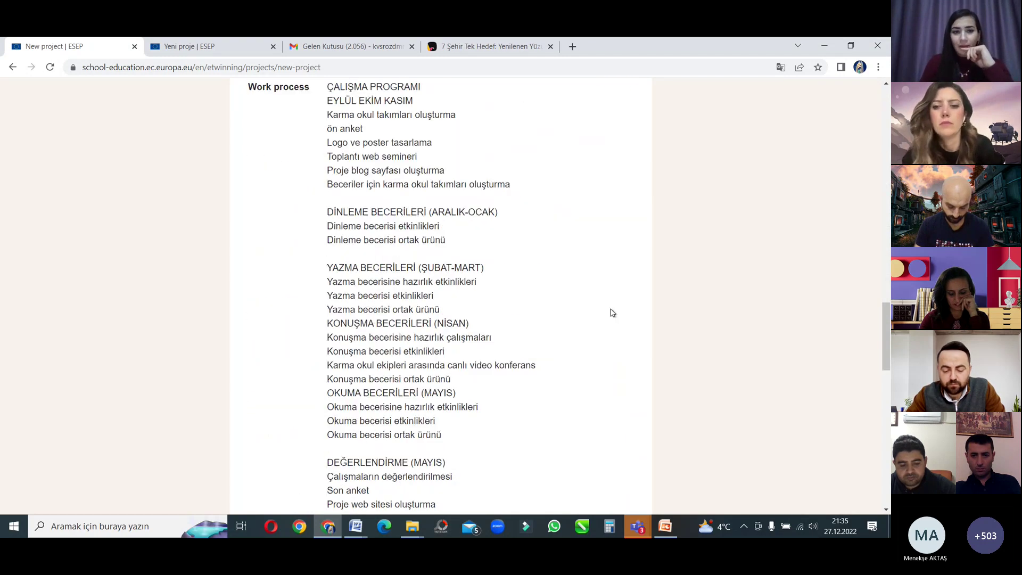
scroll(606, 329, "down", 6)
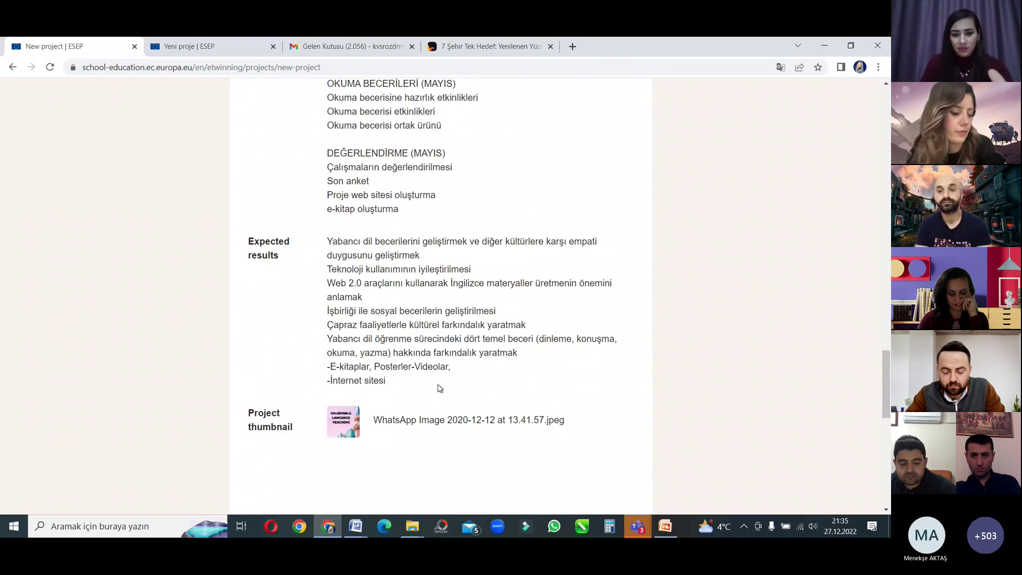
scroll(438, 387, "down", 6)
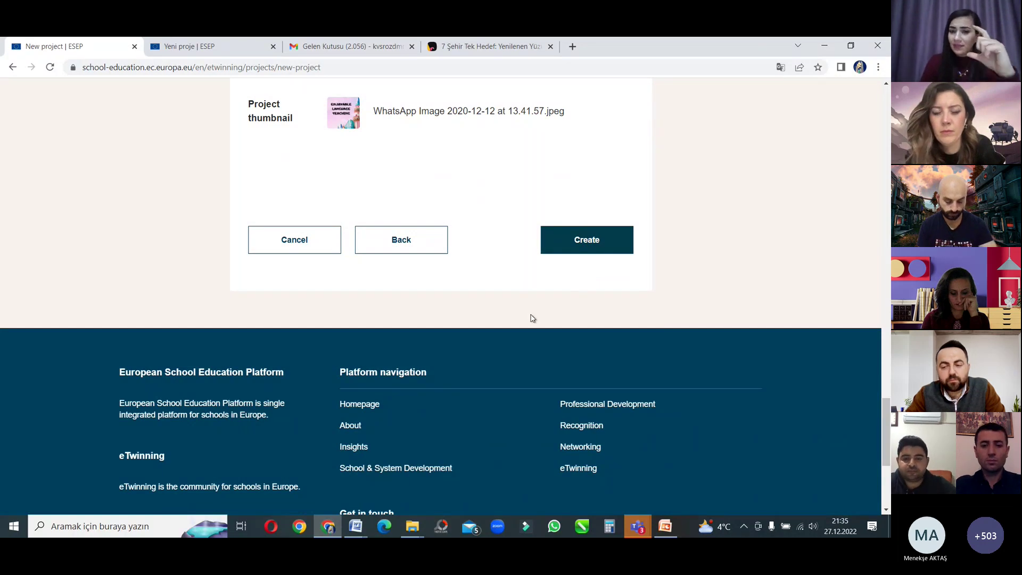
scroll(527, 319, "up", 20)
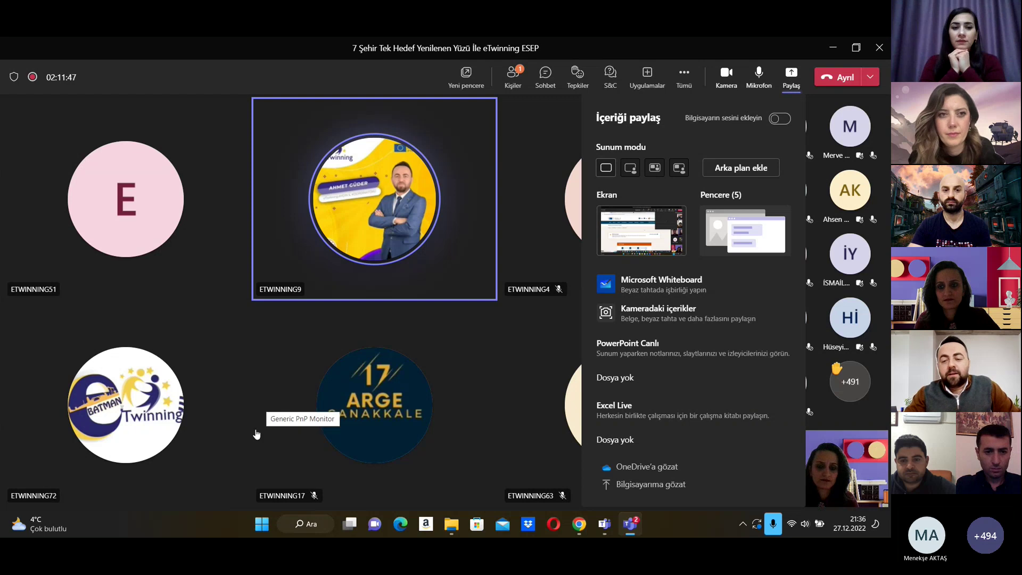
Step: Close the Share panel and stop sharing the screen in the Teams meeting
left_click(715, 168)
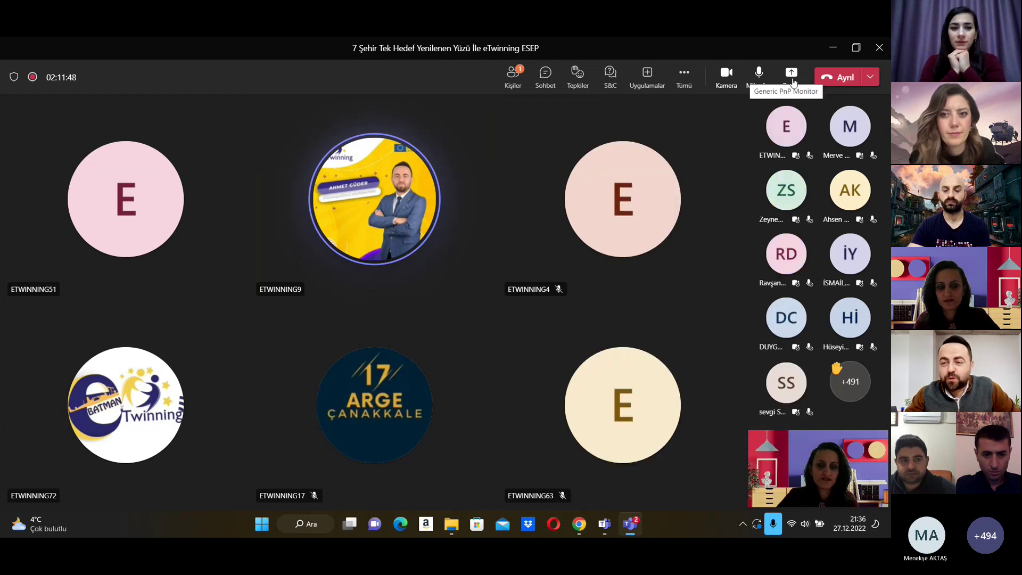
left_click(630, 523)
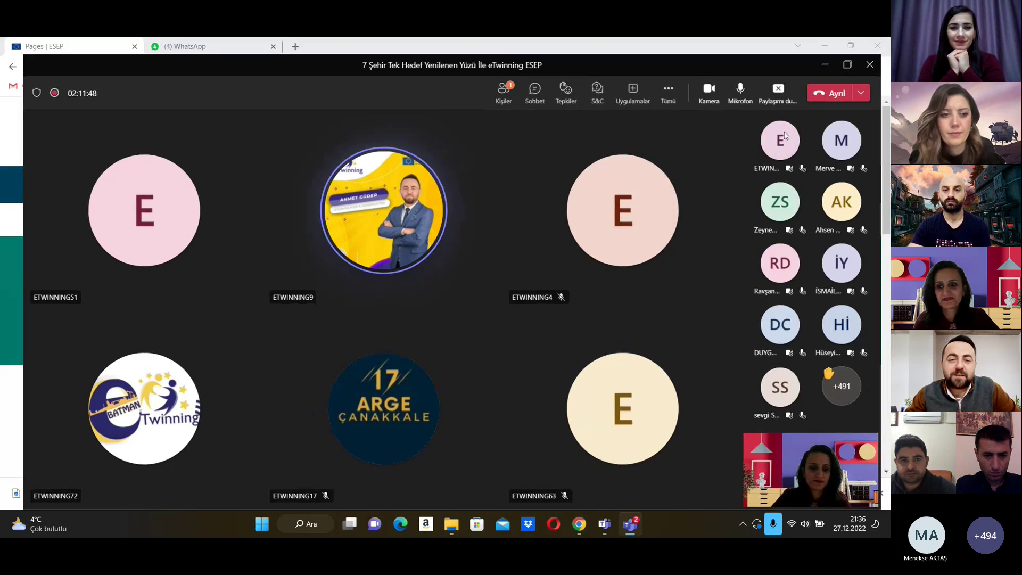
left_click(630, 523)
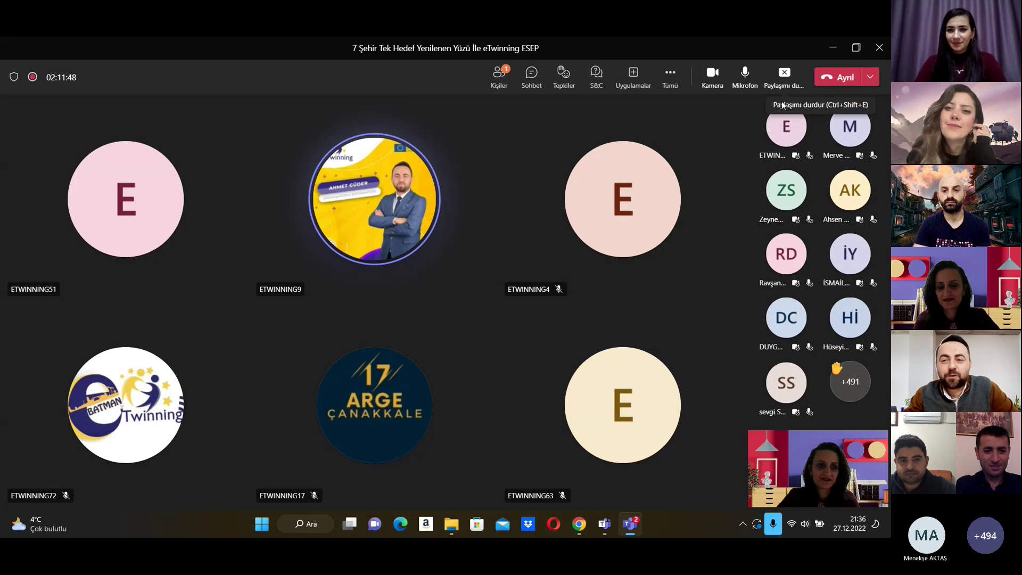
left_click(629, 527)
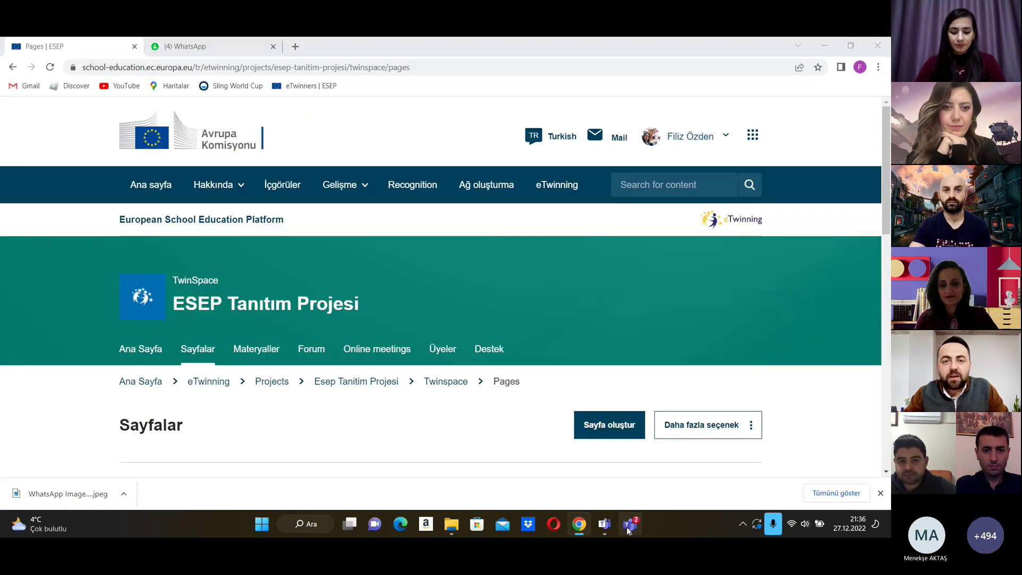
left_click(626, 526)
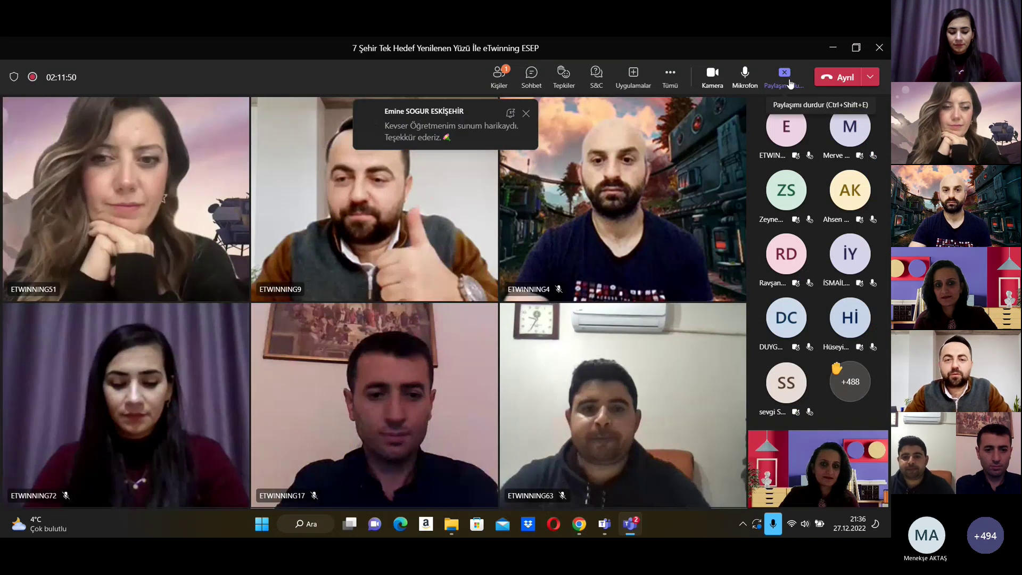
left_click(630, 522)
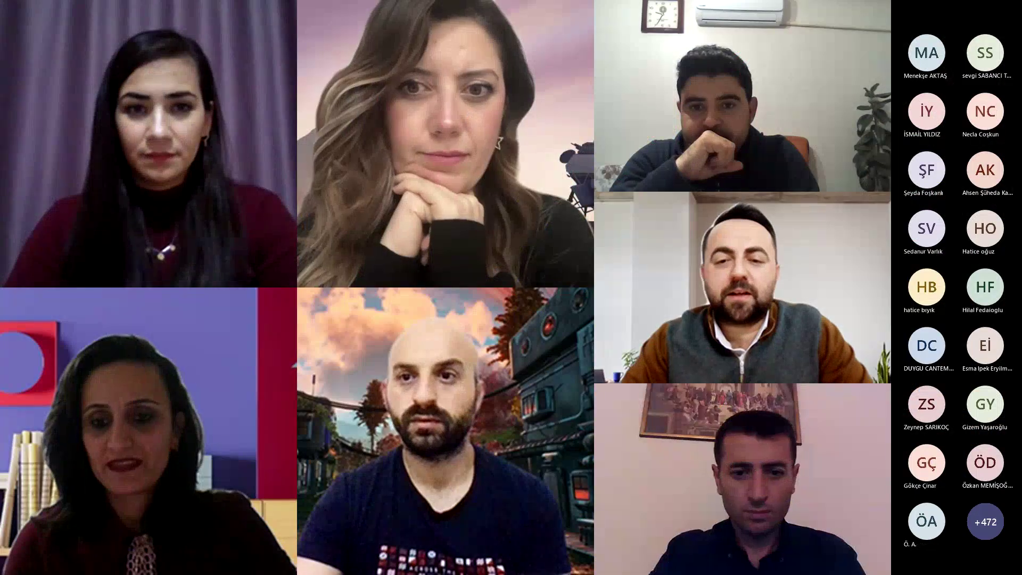
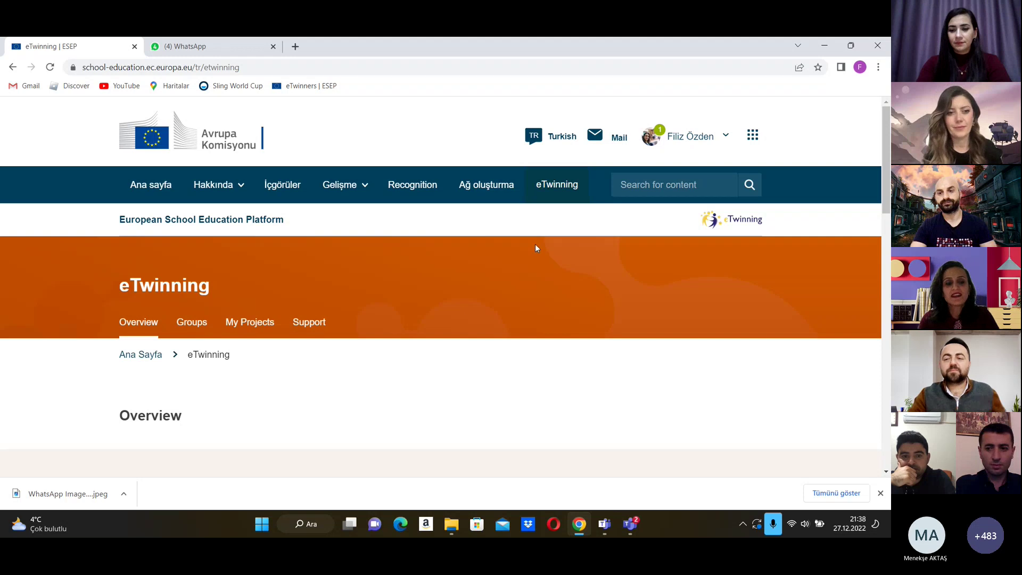
Step: Go from My Projects to the ESEP Tanıtım Projesi page and open its TwinSpace
scroll(411, 279, "down", 1)
left_click(253, 267)
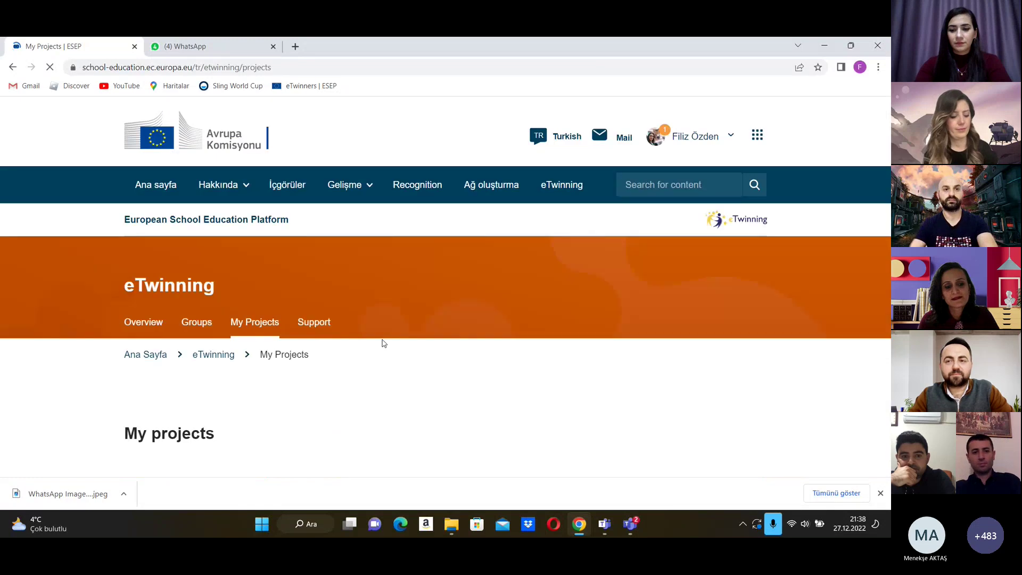
scroll(330, 362, "down", 4)
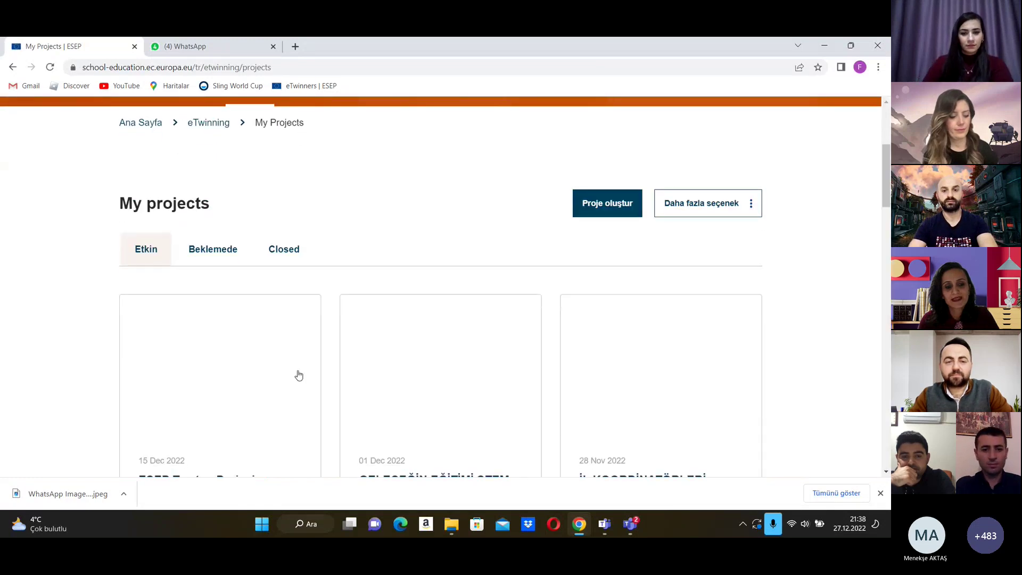
scroll(287, 367, "down", 3)
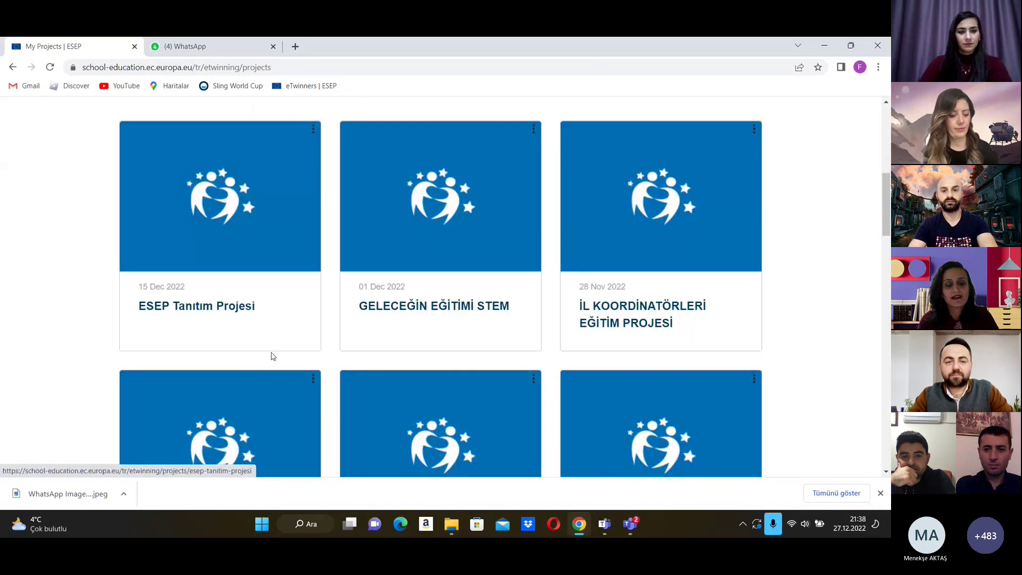
left_click(225, 311)
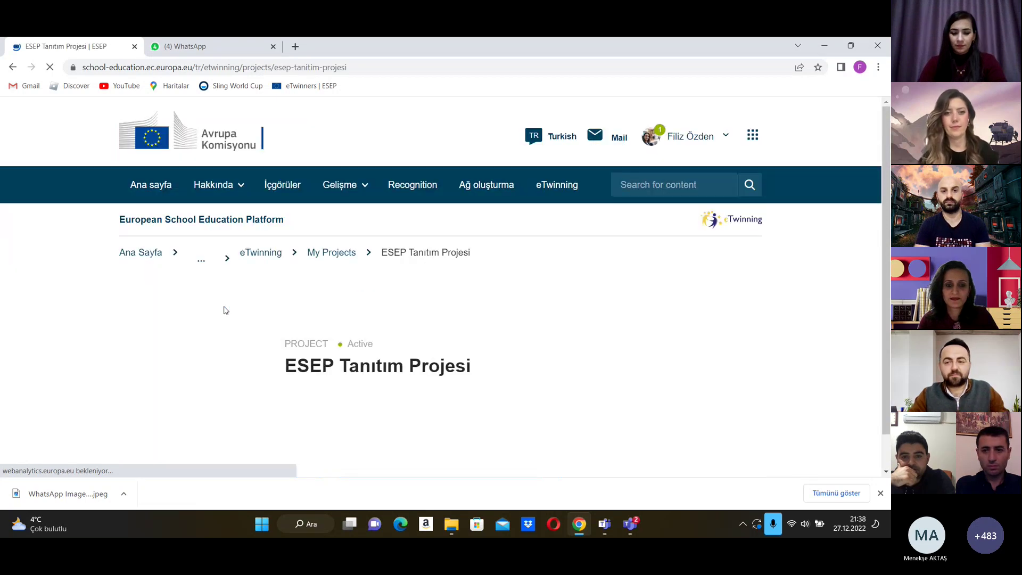
scroll(504, 333, "down", 4)
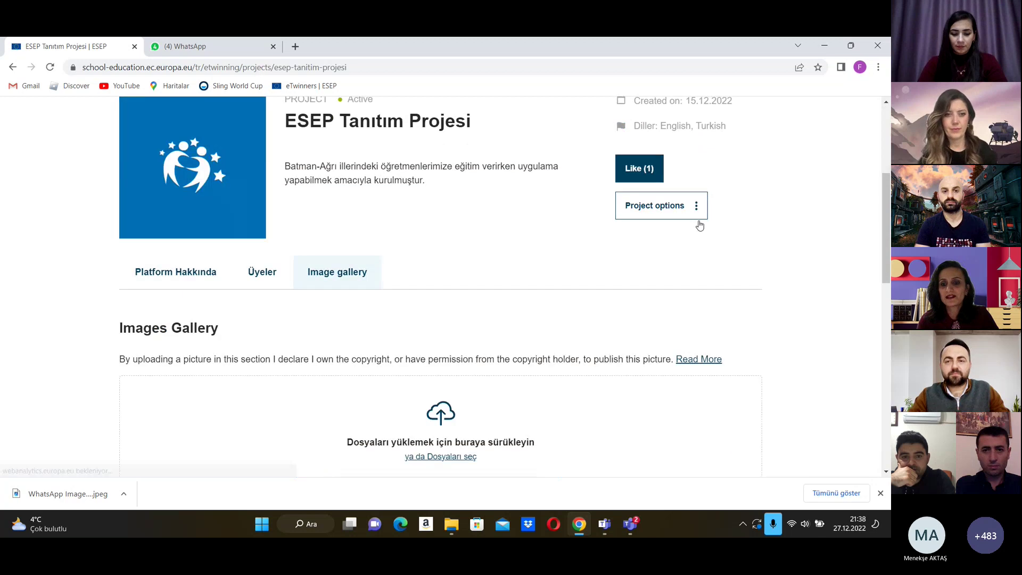
left_click(696, 214)
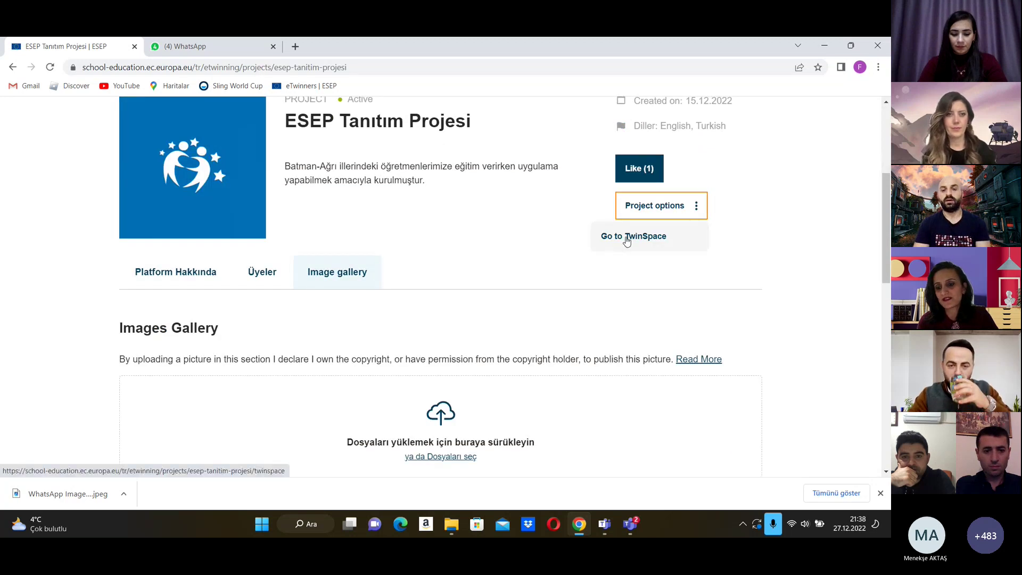
left_click(621, 242)
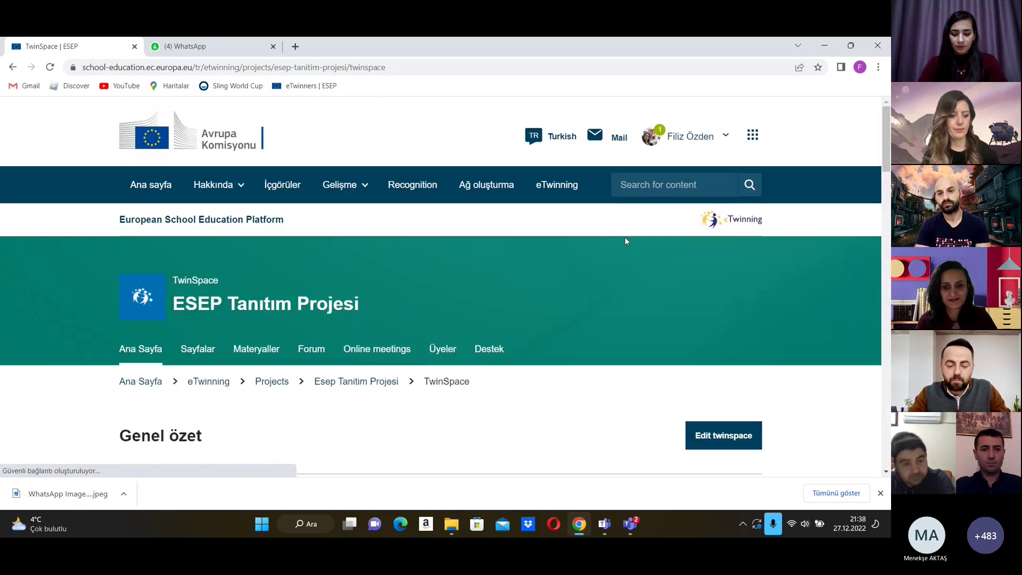
scroll(598, 269, "down", 5)
scroll(592, 274, "down", 2)
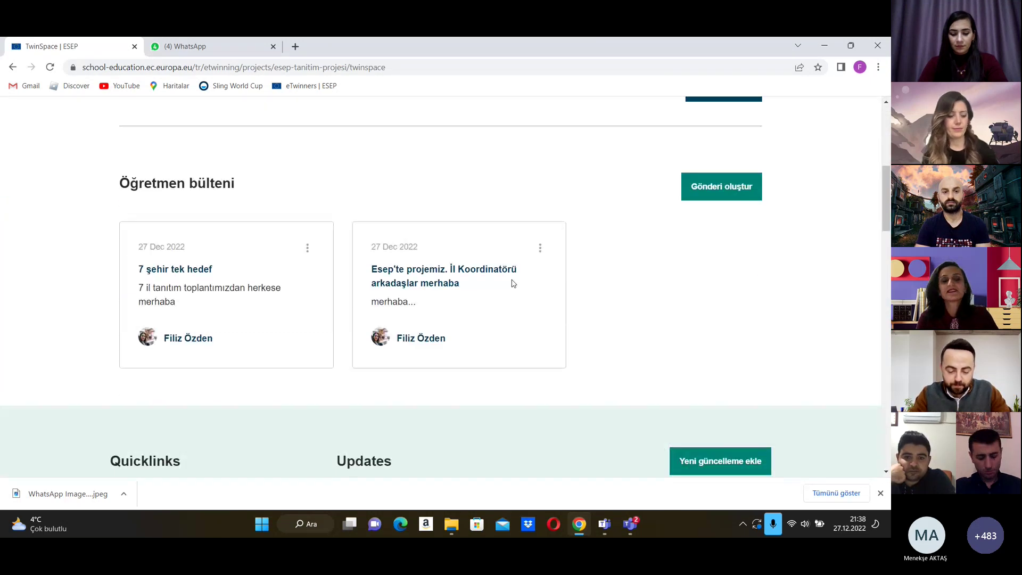
scroll(488, 290, "up", 7)
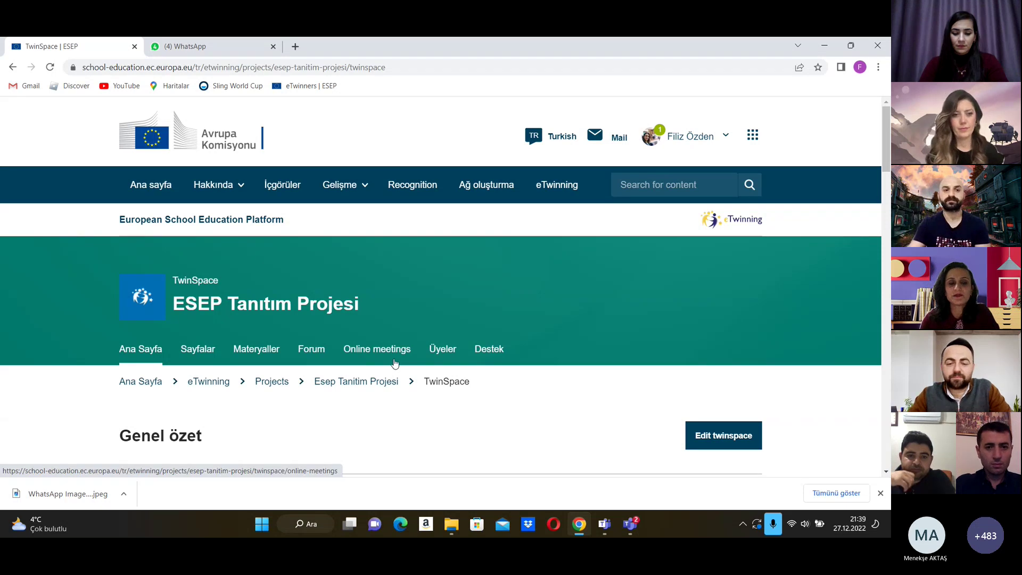
scroll(394, 363, "down", 5)
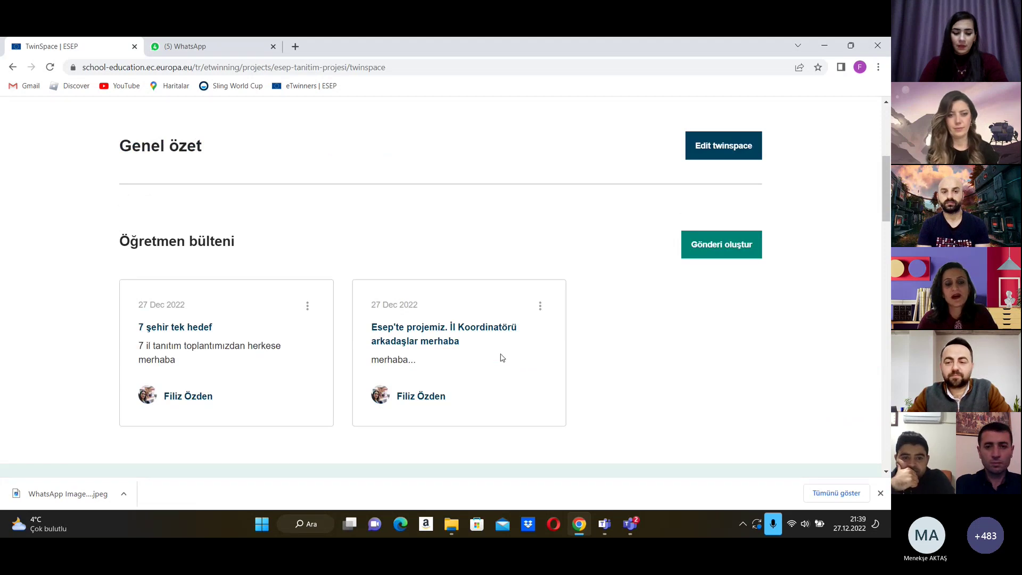
scroll(505, 359, "down", 4)
scroll(495, 359, "up", 3)
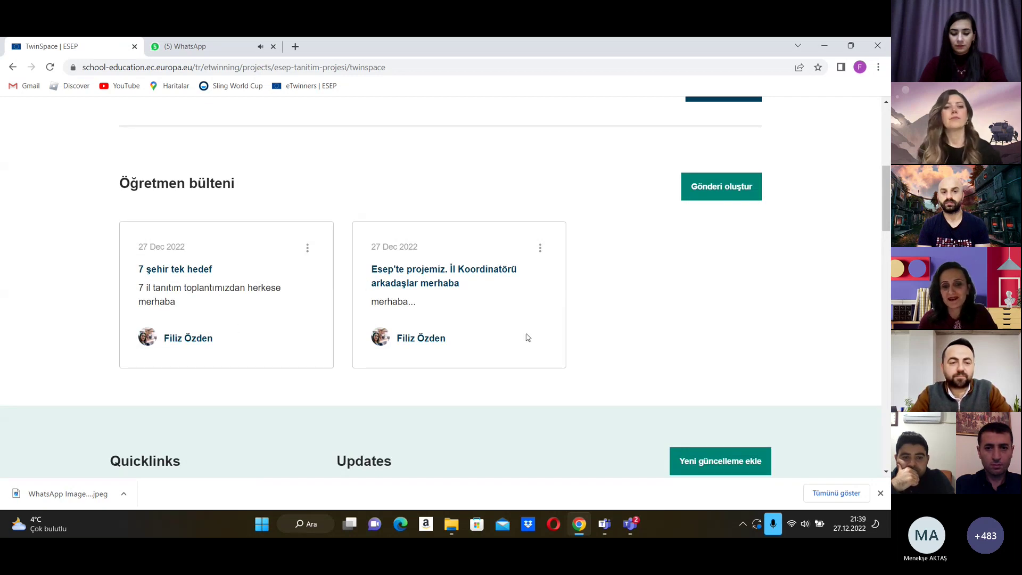
scroll(470, 318, "down", 3)
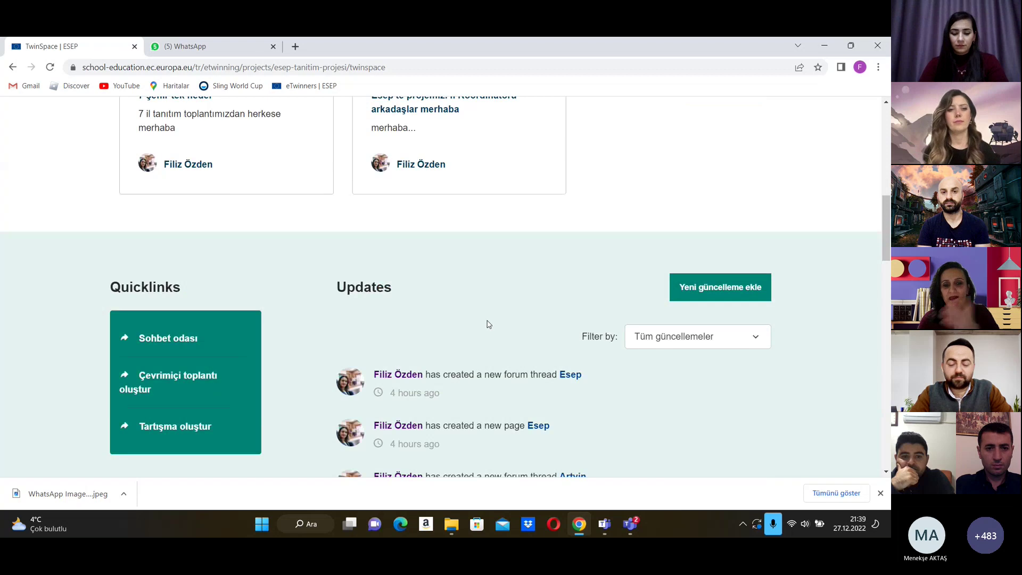
scroll(489, 324, "down", 7)
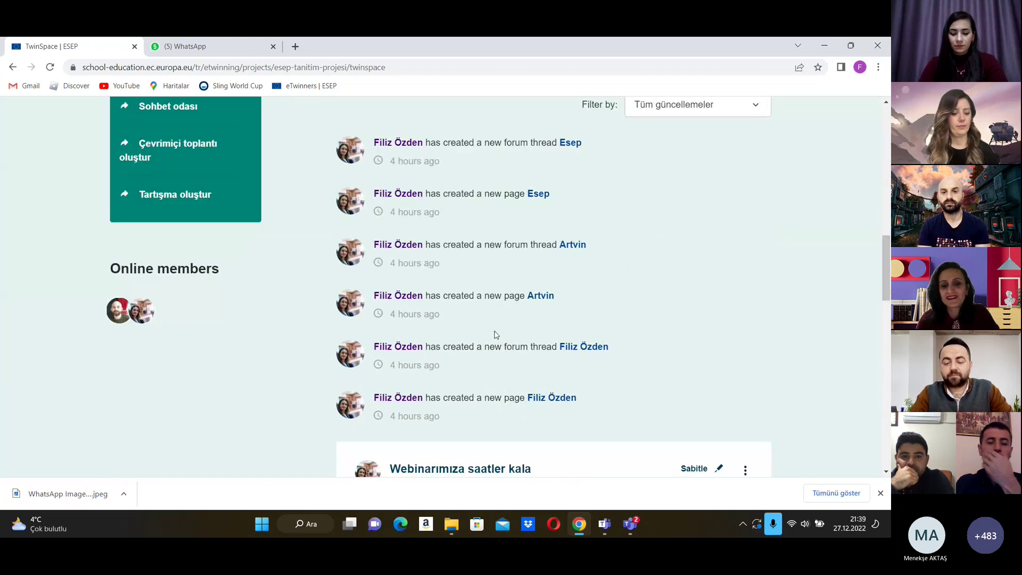
scroll(456, 360, "down", 2)
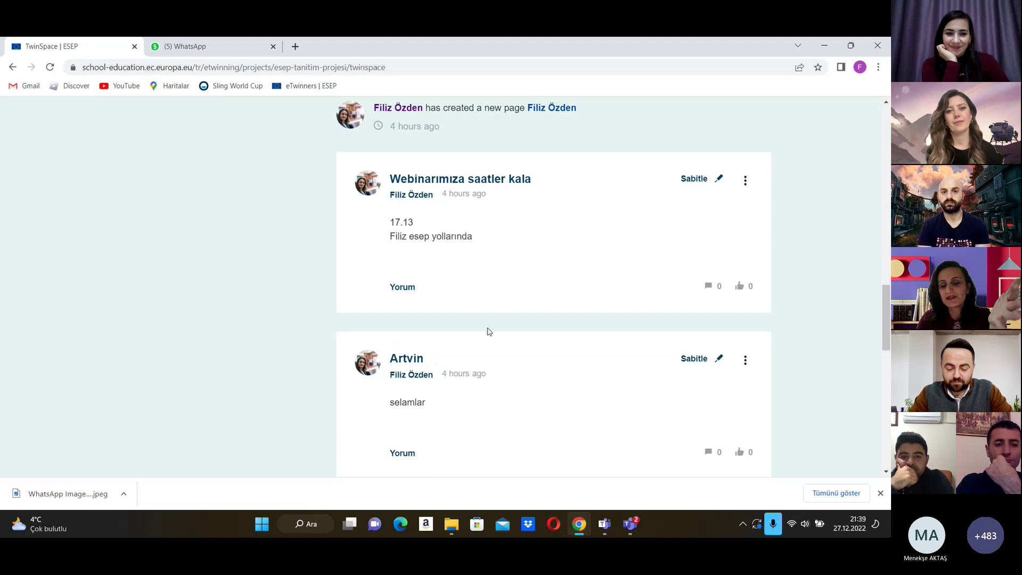
scroll(498, 335, "up", 6)
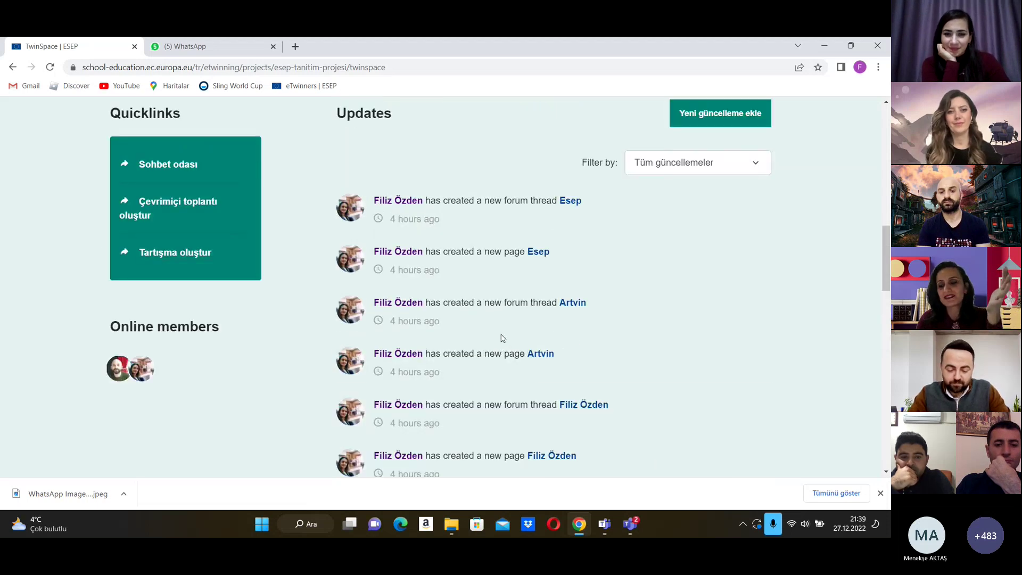
scroll(502, 338, "up", 2)
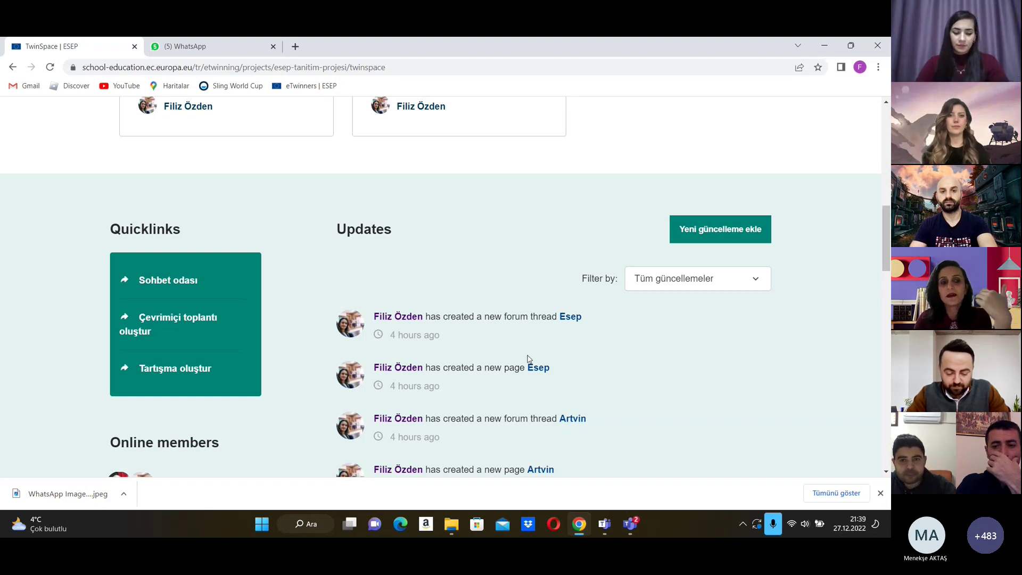
scroll(506, 338, "up", 4)
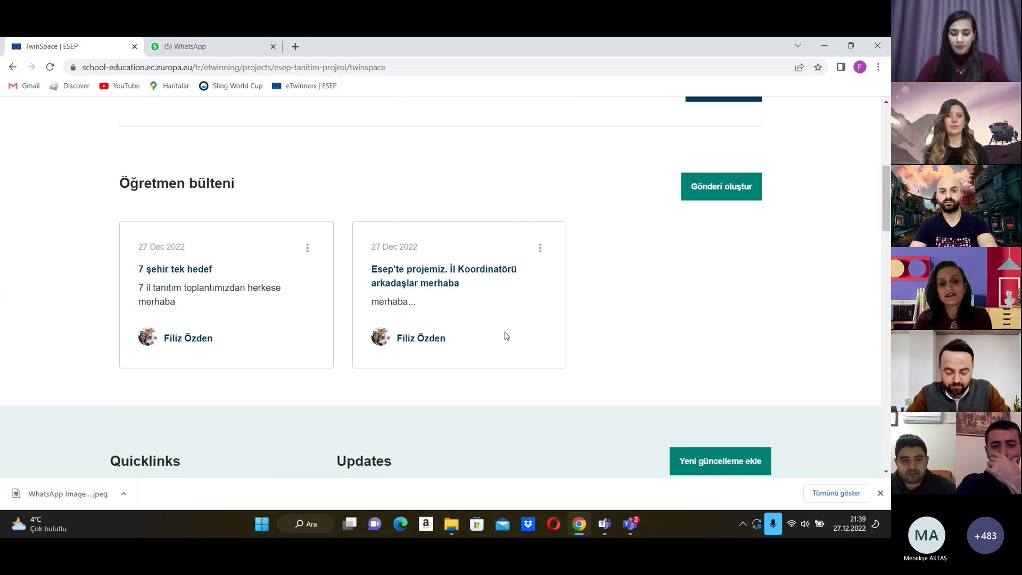
scroll(505, 337, "up", 3)
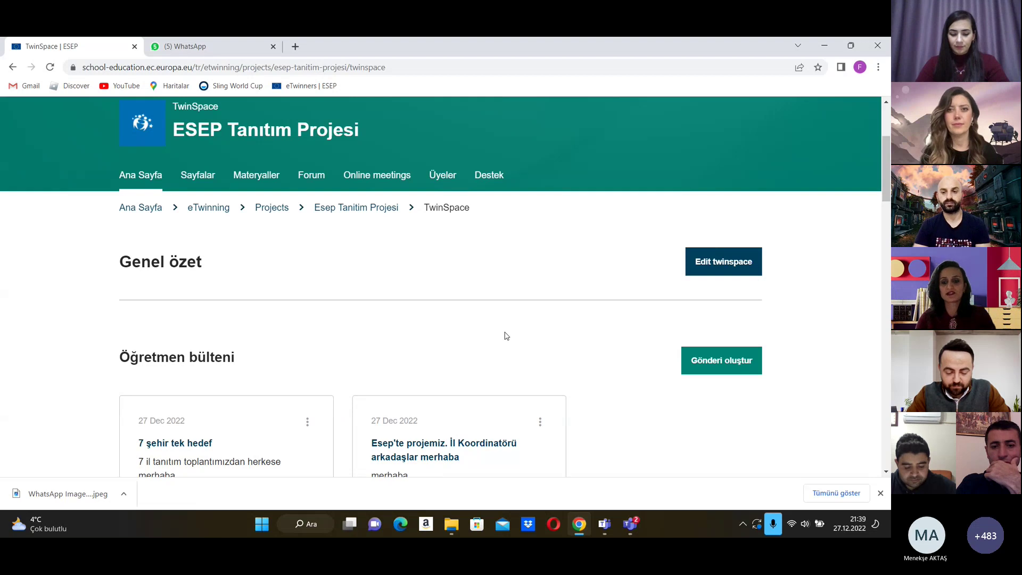
Step: Post a teacher bulletin update with title 'ee' and message 'ee'
left_click(705, 371)
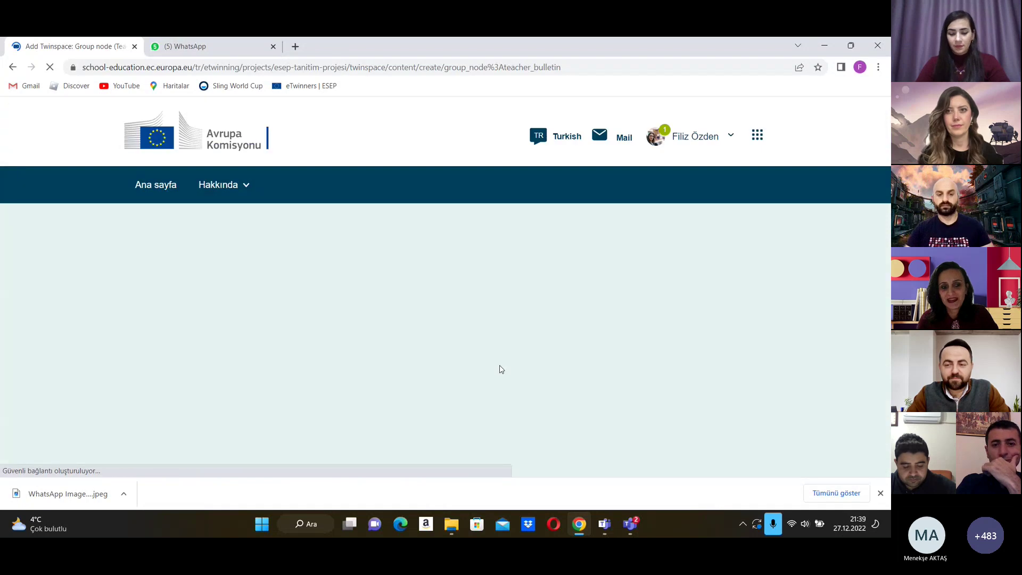
scroll(375, 359, "down", 1)
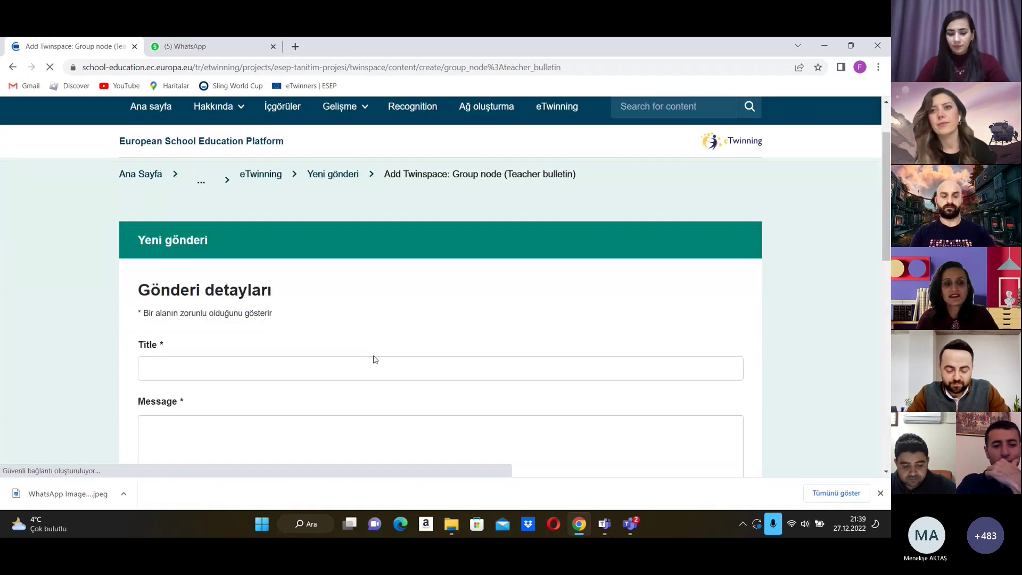
scroll(375, 360, "down", 2)
left_click(372, 216)
type("ee")
left_click(314, 322)
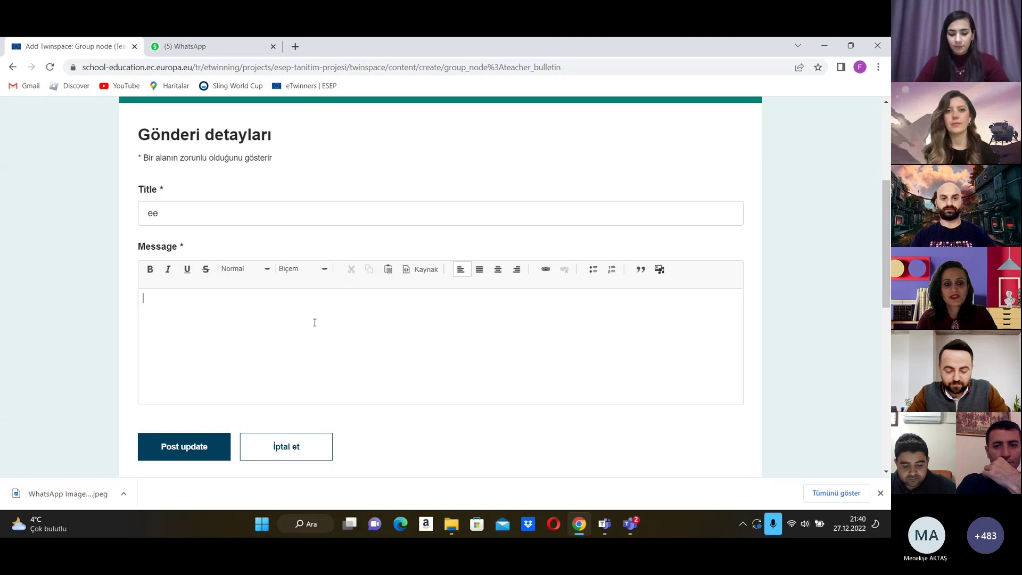
type("ee")
left_click(192, 456)
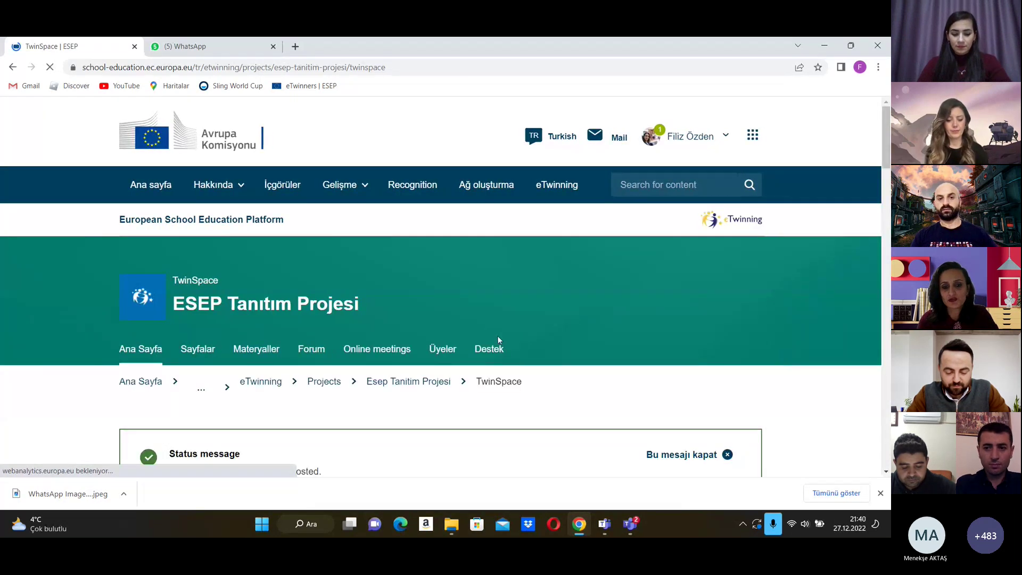
scroll(497, 335, "down", 8)
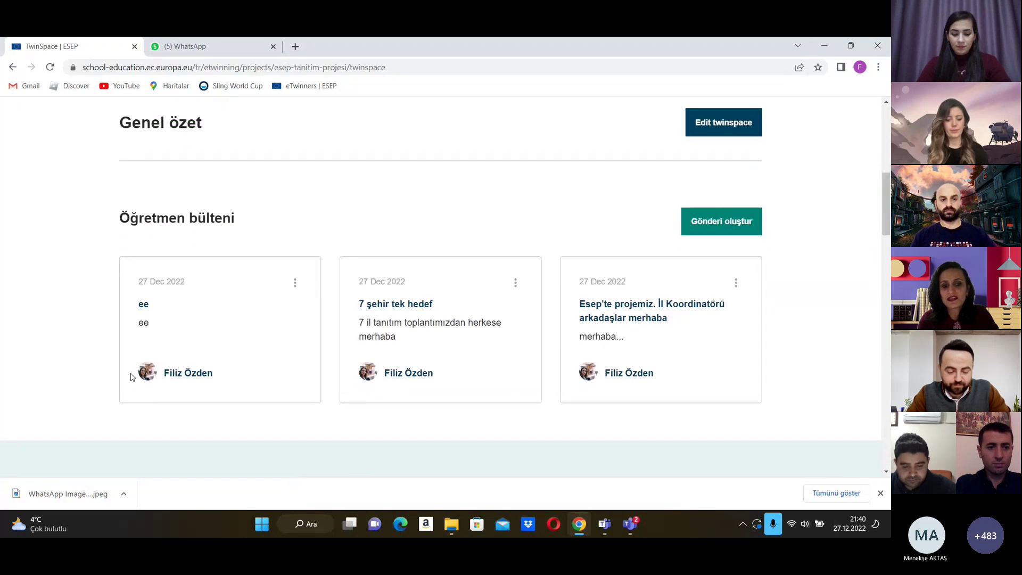
scroll(215, 317, "down", 5)
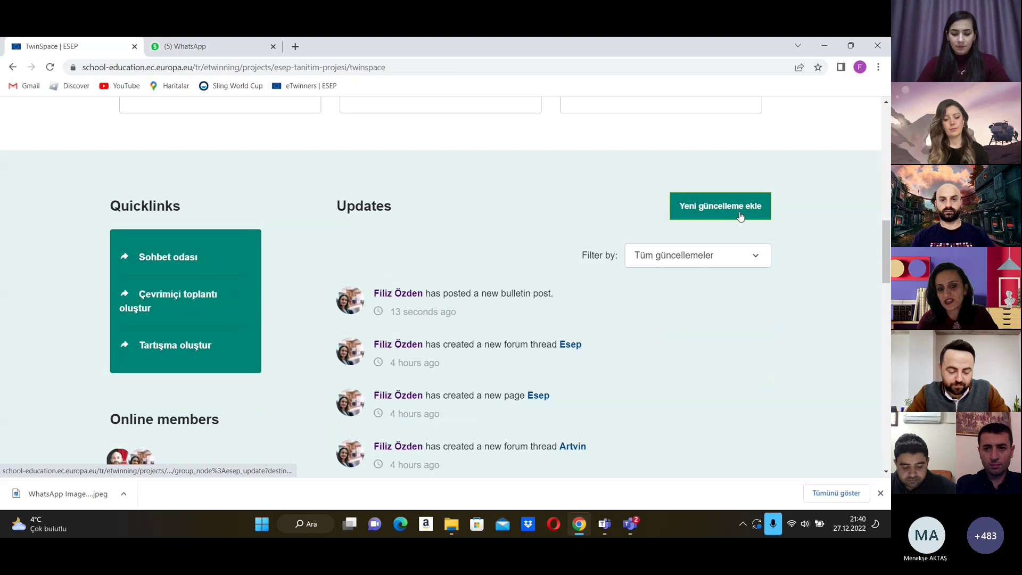
scroll(584, 282, "up", 5)
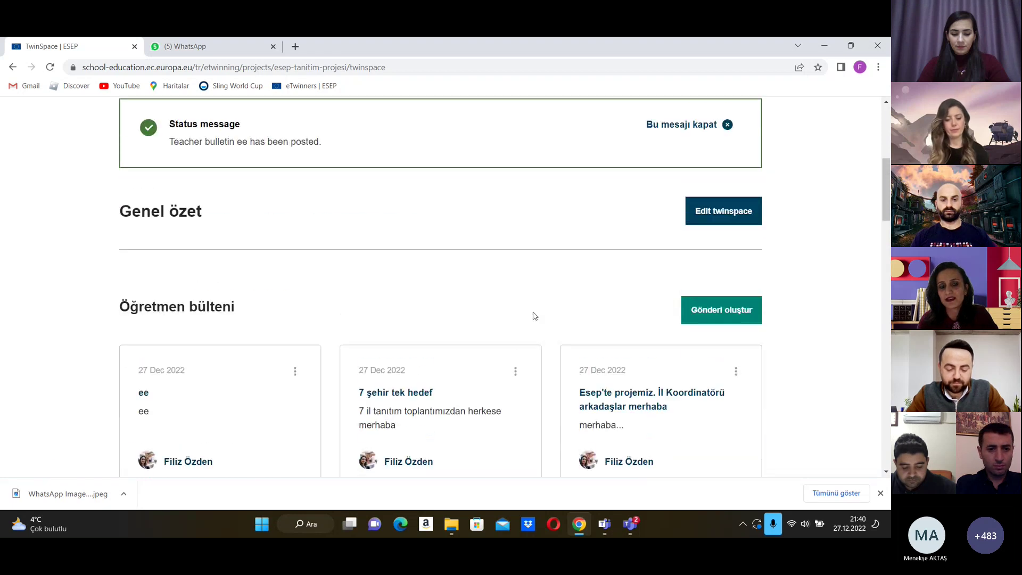
scroll(534, 316, "up", 3)
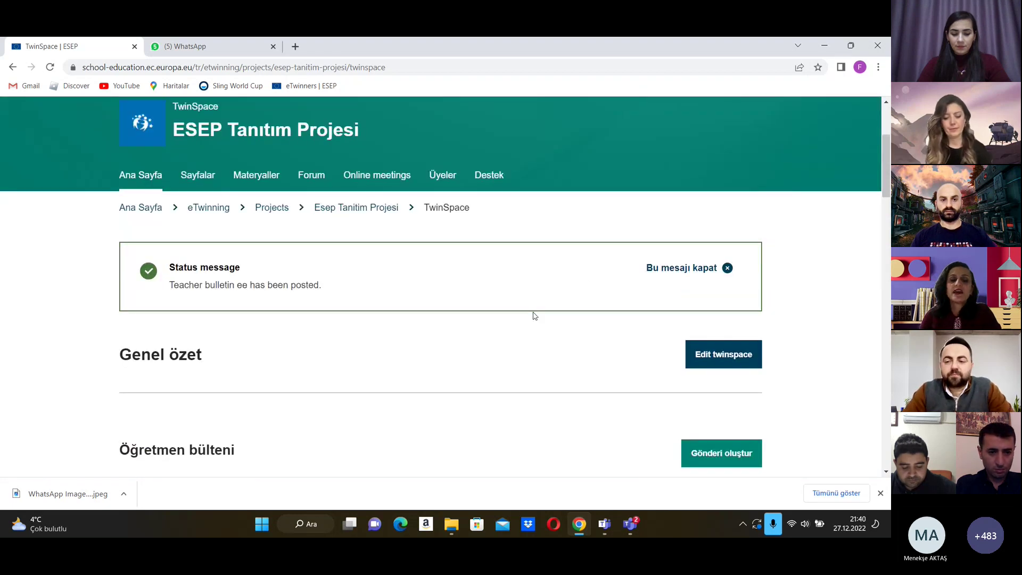
Step: Open Materyaller and look over its Images, Videos and Files sections
left_click(264, 177)
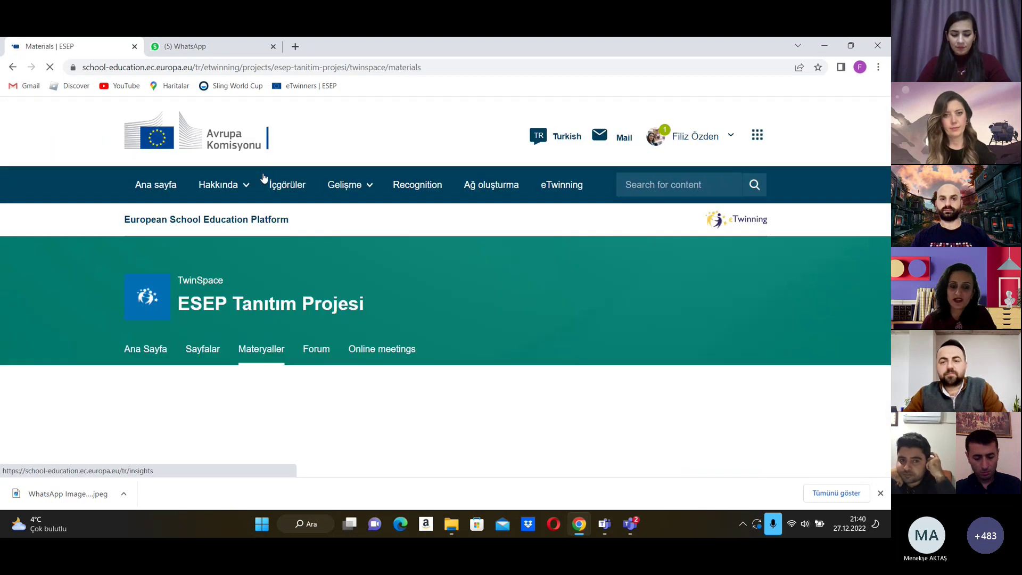
scroll(402, 287, "down", 4)
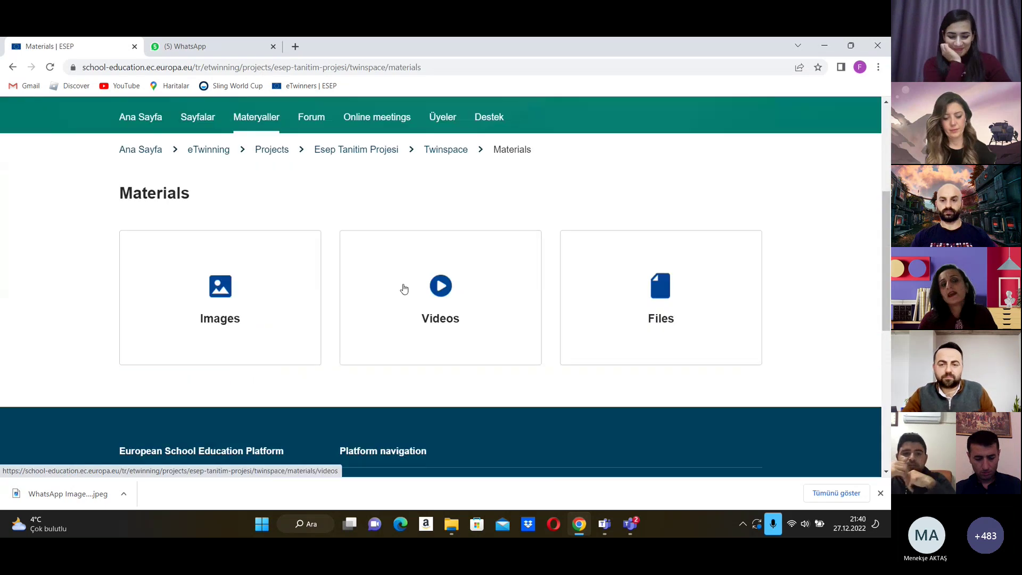
scroll(403, 287, "up", 2)
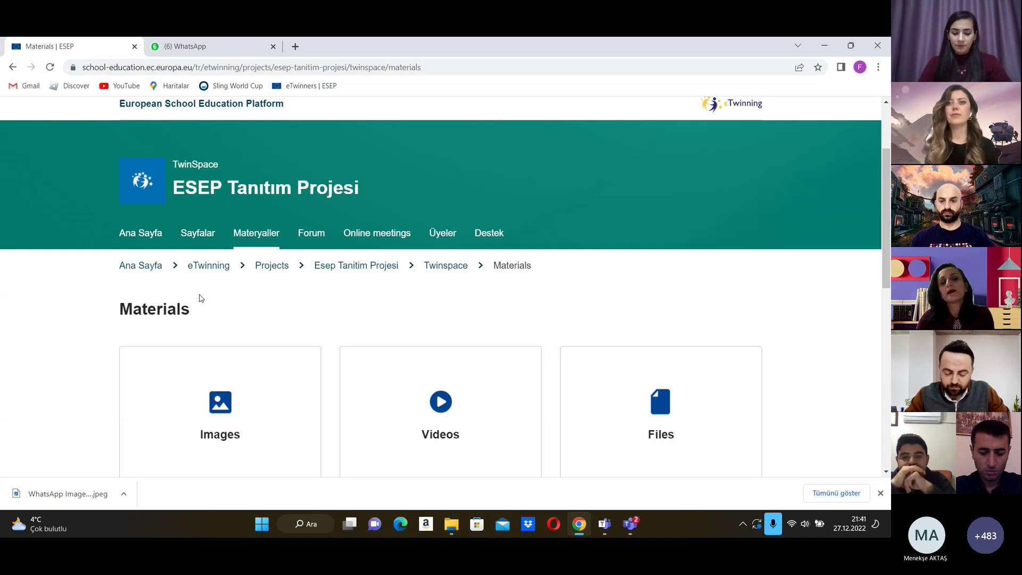
scroll(341, 367, "down", 3)
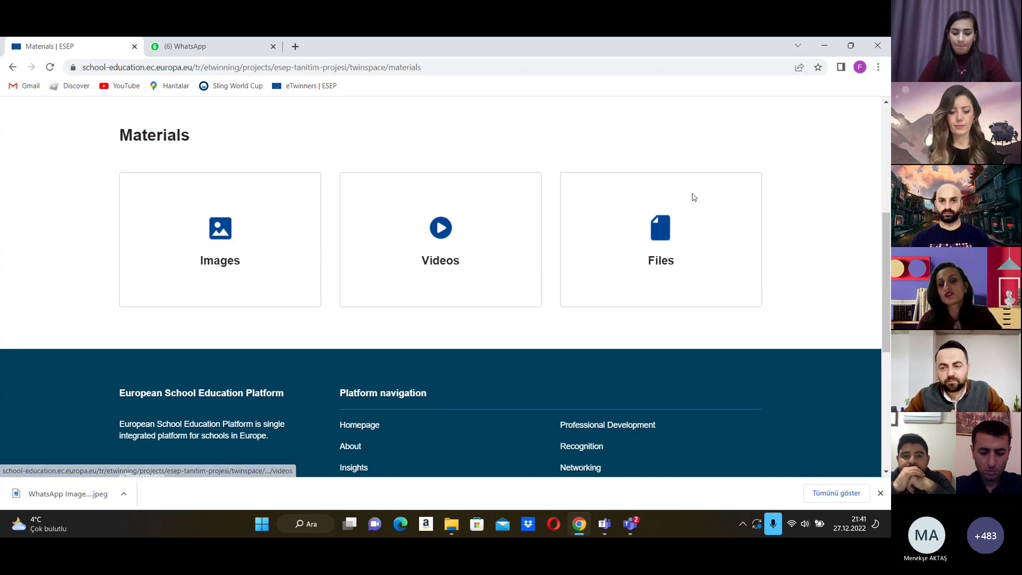
Step: Open Images and try filing the Twinning photo into a folder, dismissing the already-there error
left_click(217, 236)
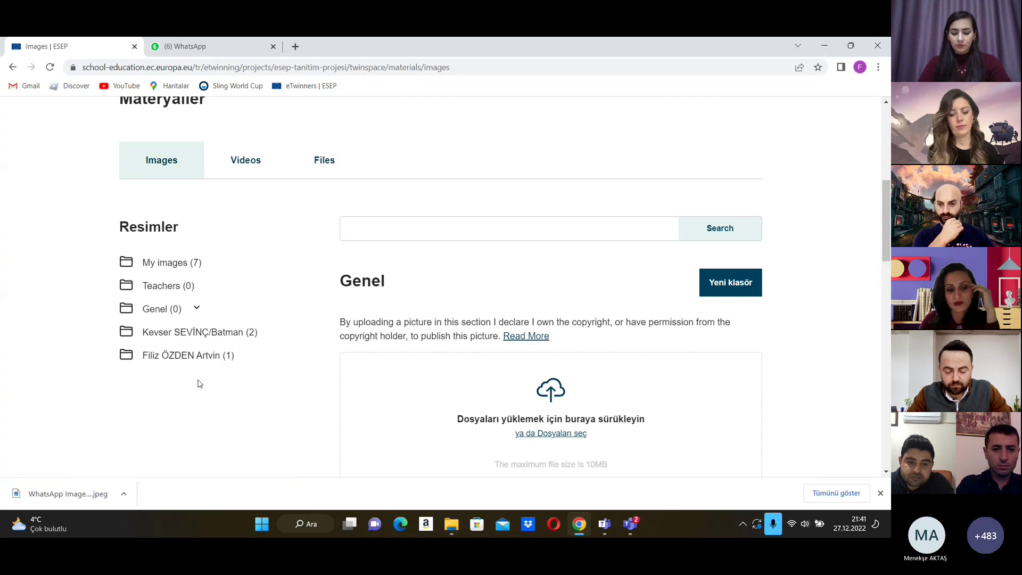
scroll(470, 382, "down", 3)
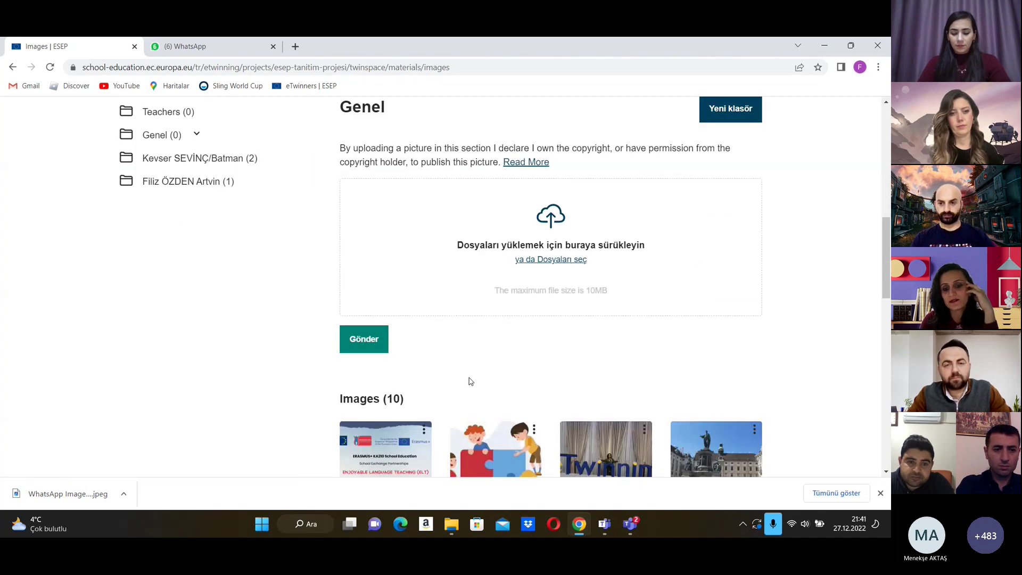
scroll(469, 383, "down", 5)
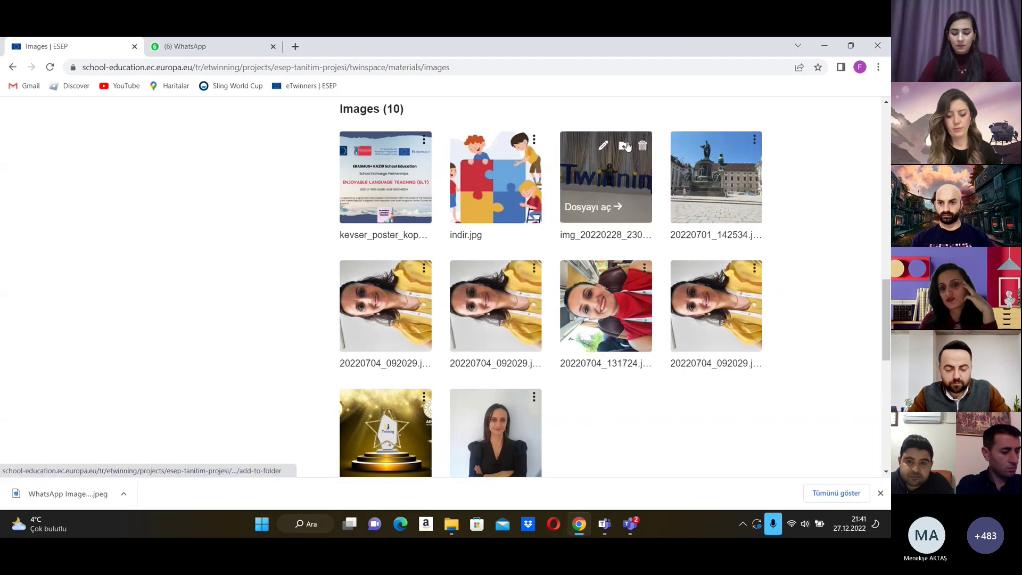
left_click(626, 147)
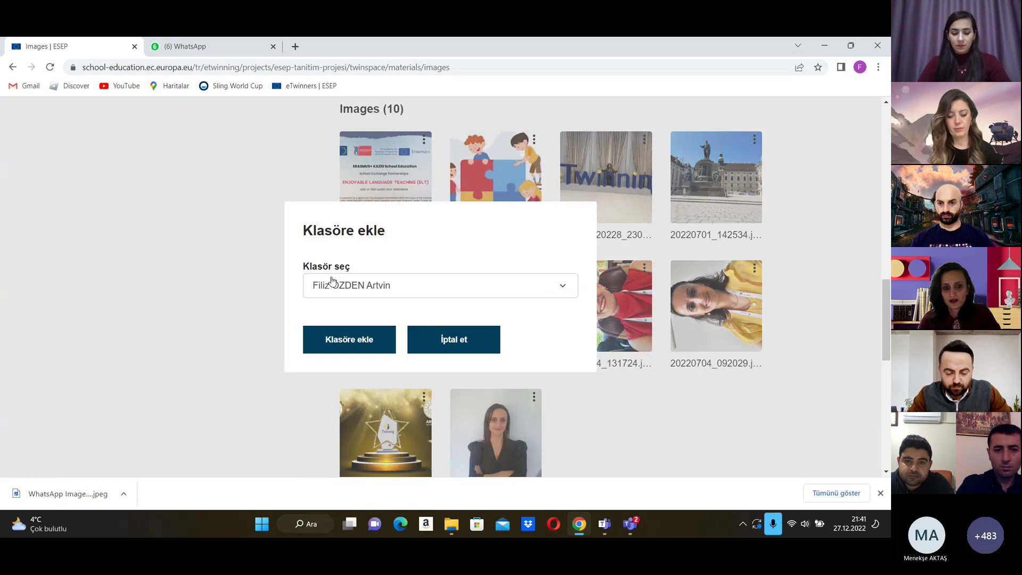
left_click(336, 341)
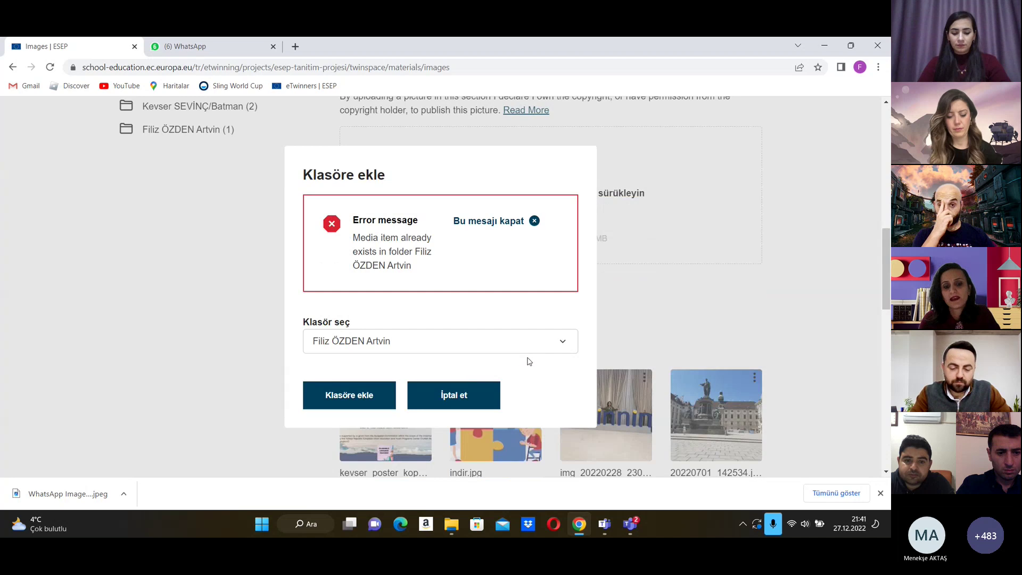
left_click(457, 399)
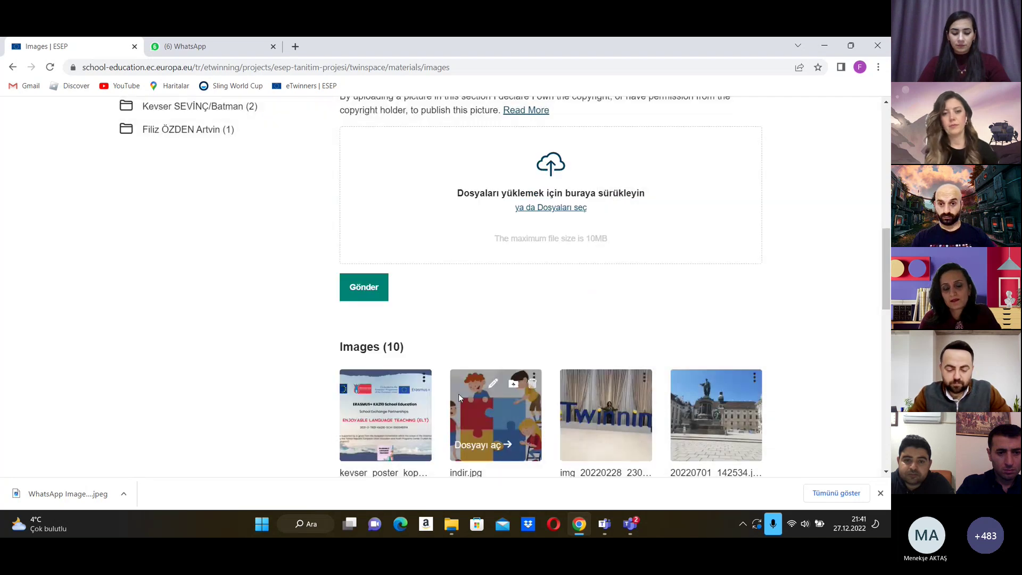
Step: Upload the 'etwn ekibi afiş' poster as etwn_ekibi_afis.jpeg to the project images
scroll(459, 359, "down", 2)
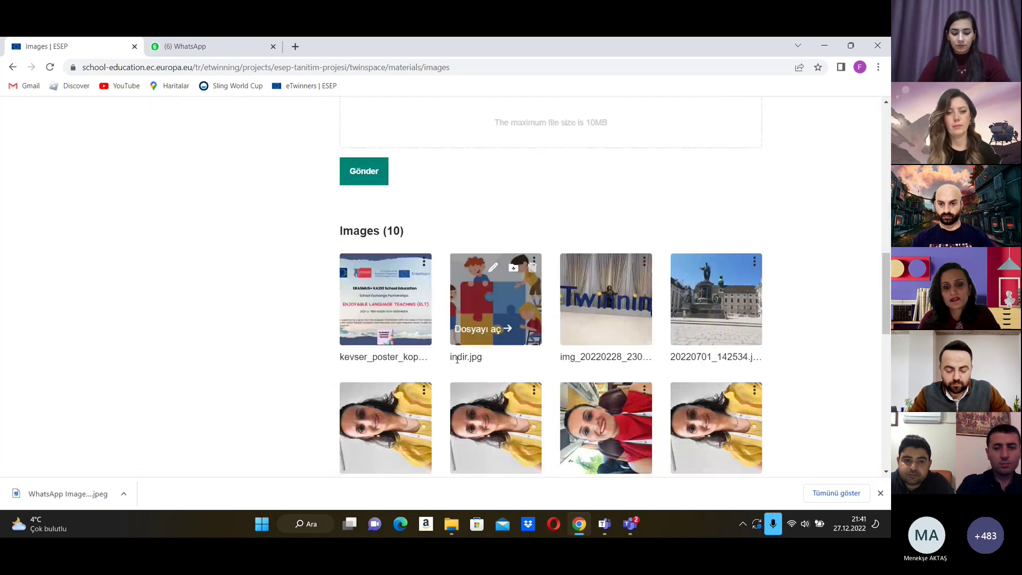
scroll(456, 359, "up", 4)
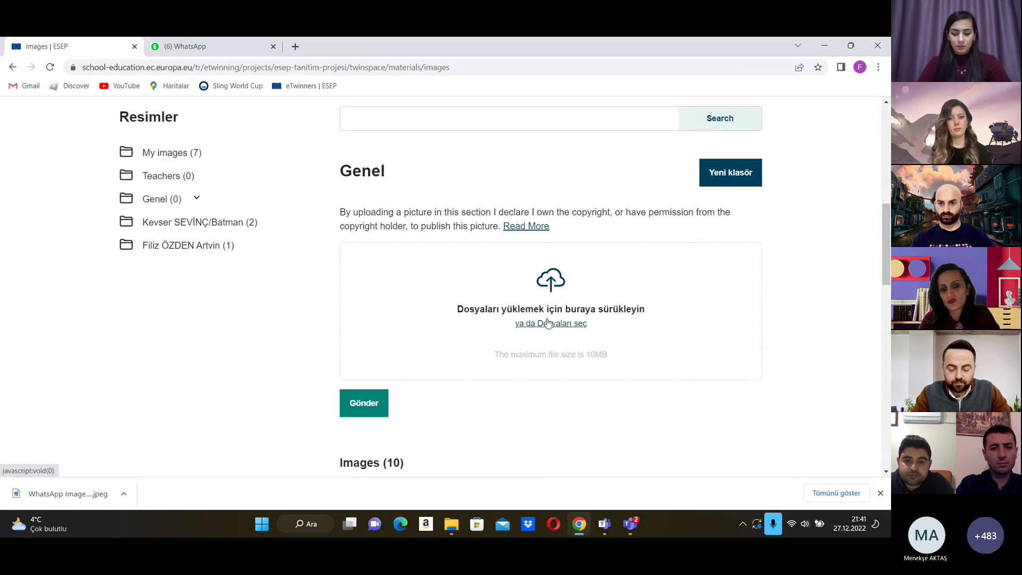
left_click(548, 323)
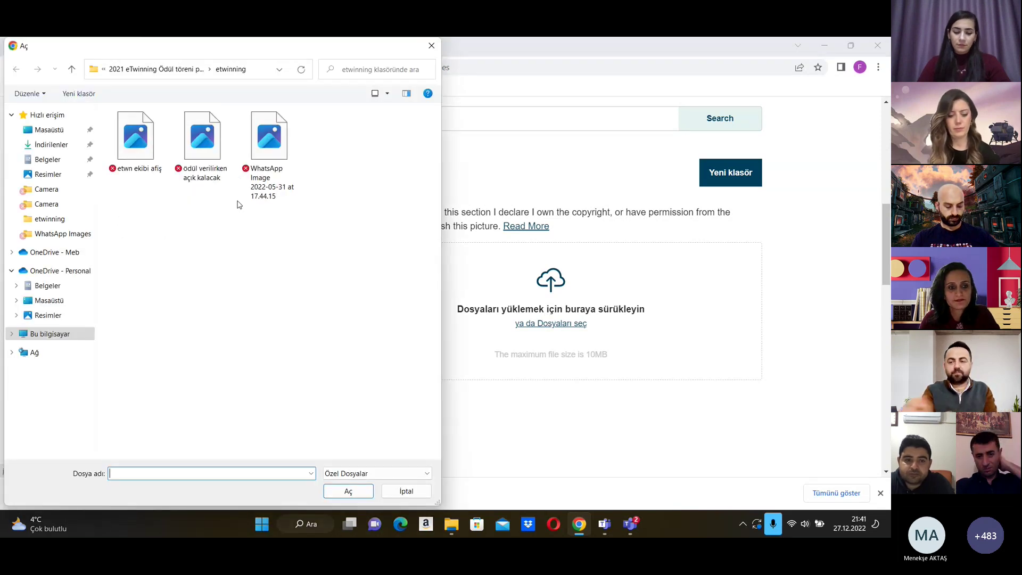
left_click(156, 147)
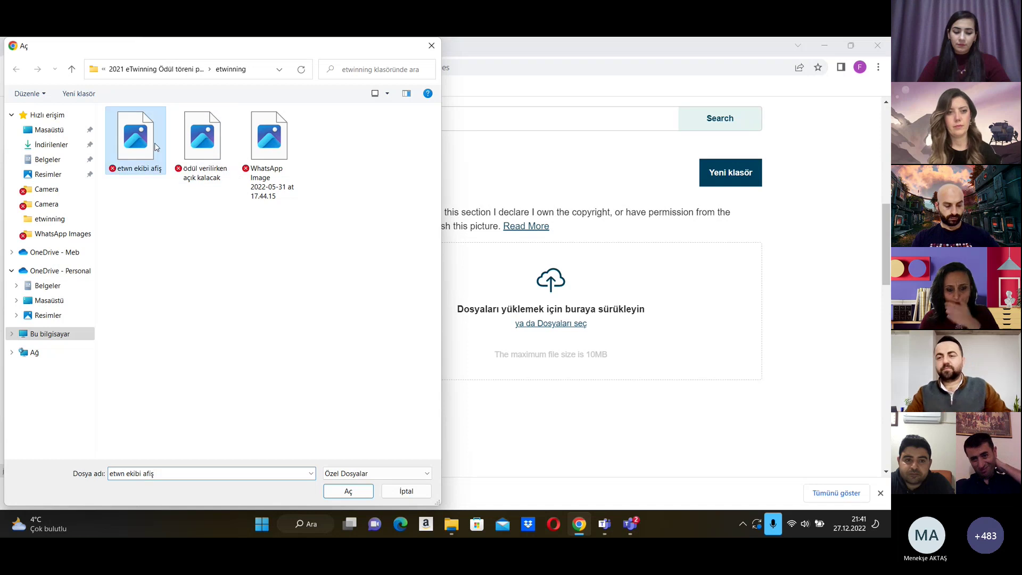
left_click(349, 490)
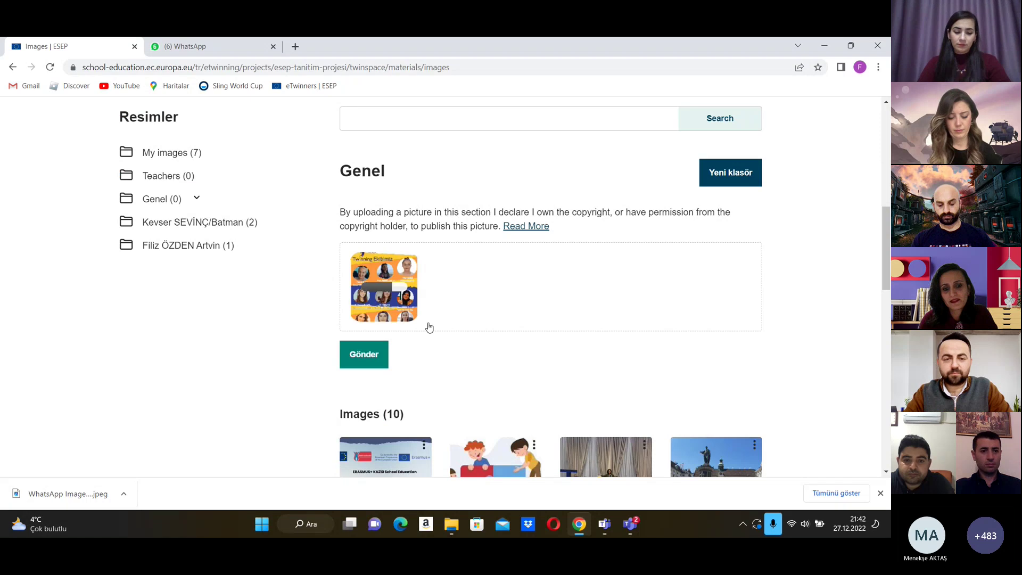
left_click(374, 355)
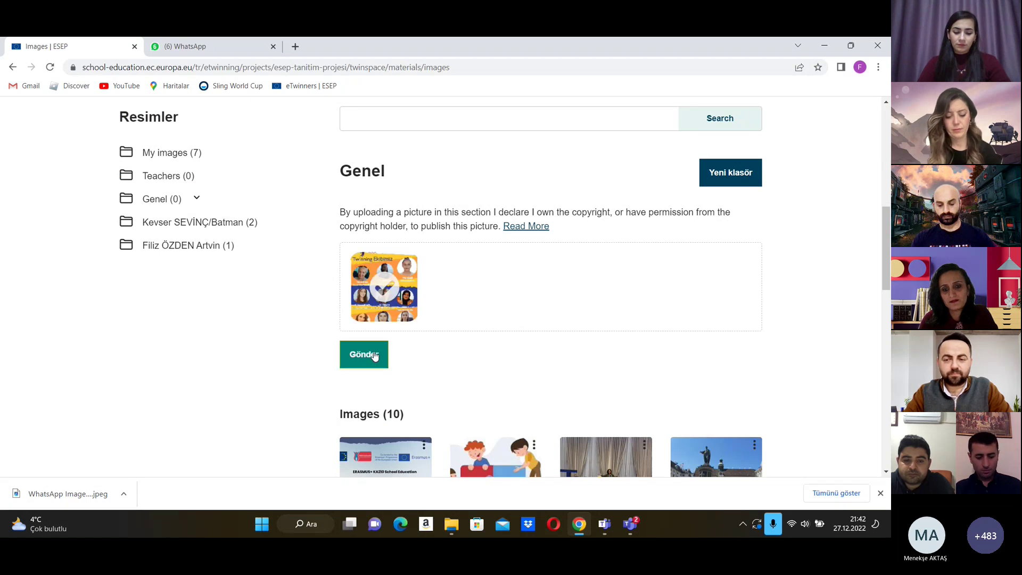
left_click(374, 355)
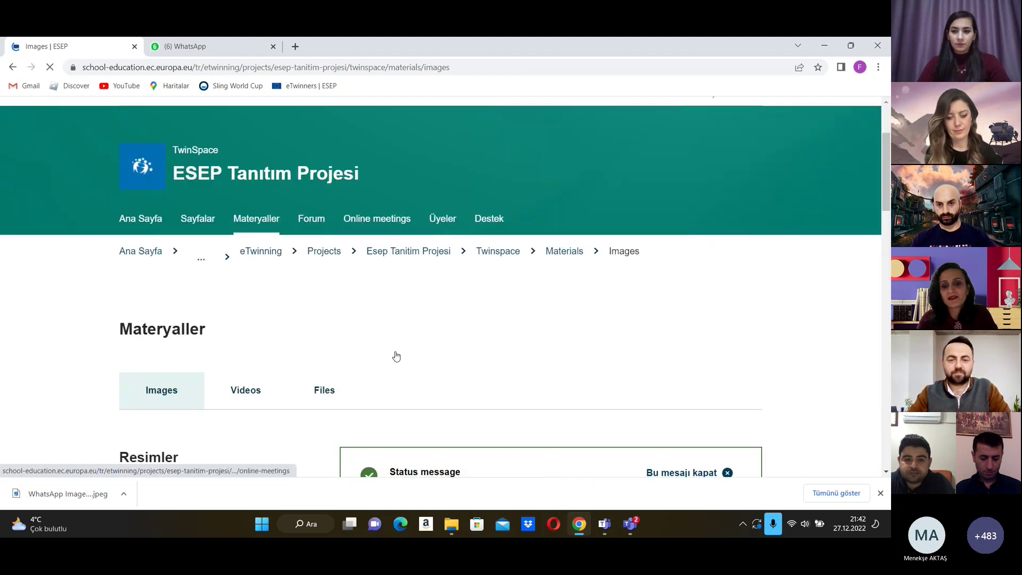
scroll(399, 358, "down", 15)
scroll(402, 362, "up", 1)
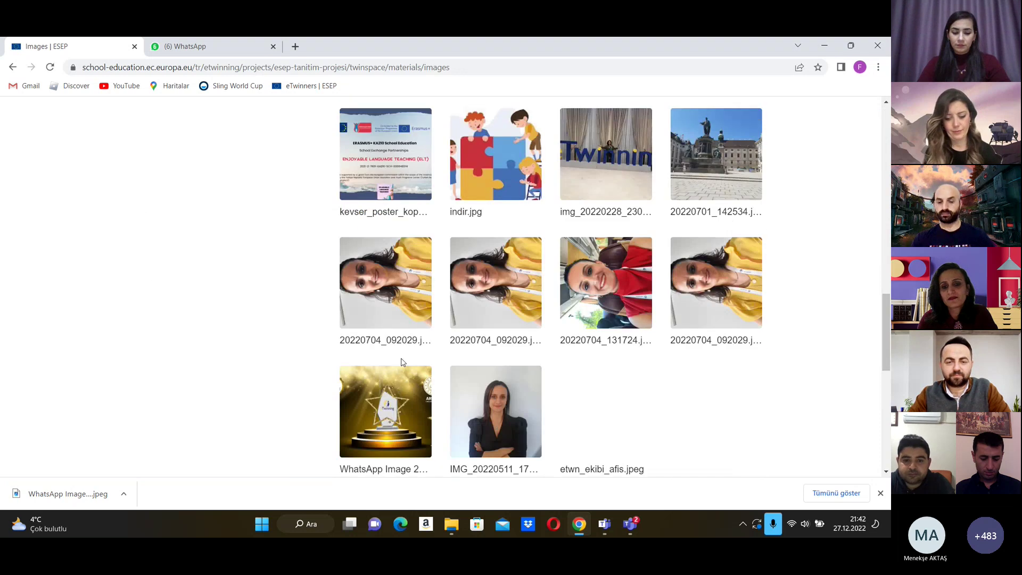
scroll(402, 362, "down", 3)
scroll(409, 357, "up", 5)
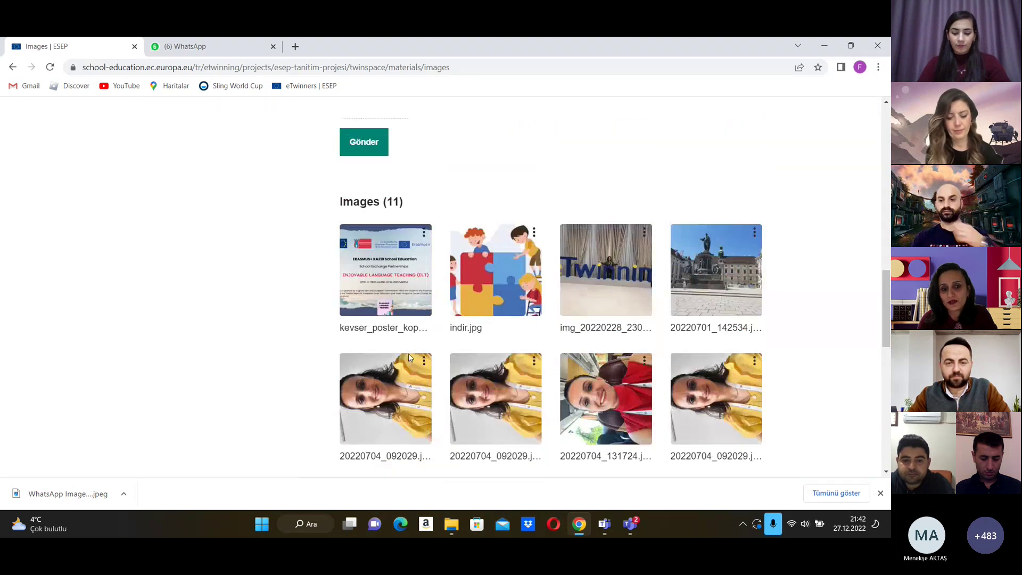
scroll(409, 357, "up", 8)
scroll(201, 304, "up", 2)
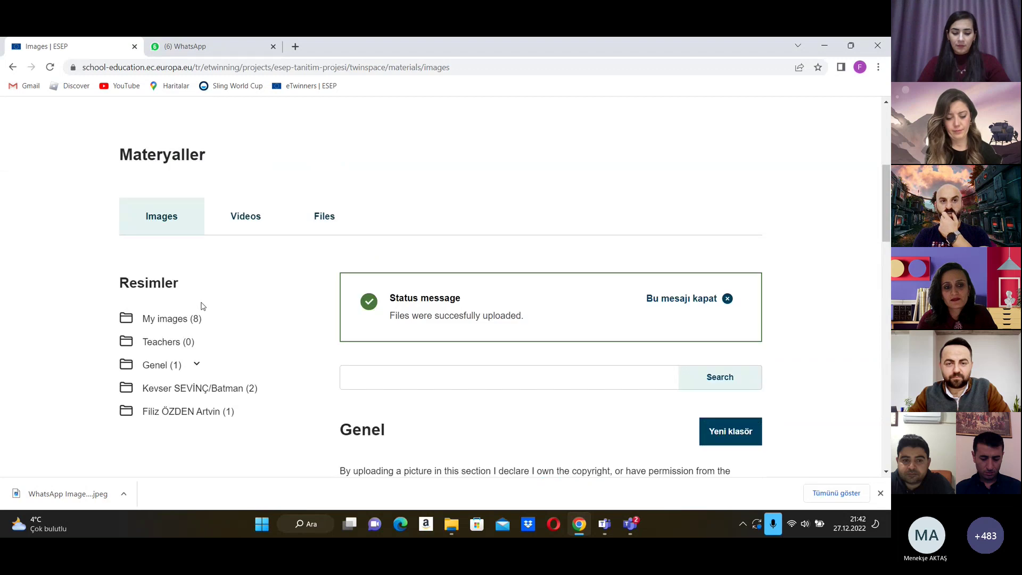
scroll(342, 331, "down", 3)
scroll(342, 331, "down", 10)
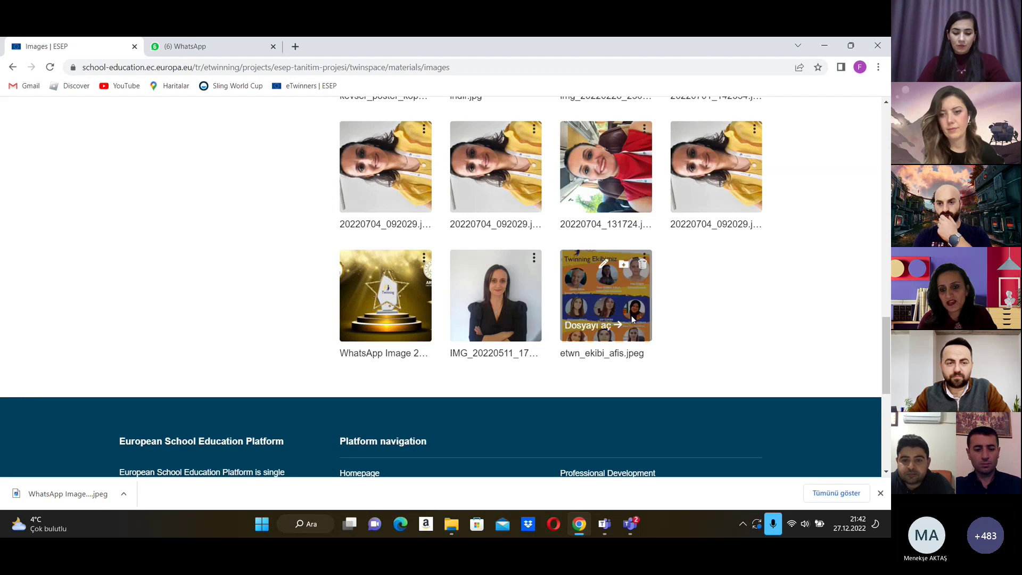
Step: Add etwn_ekibi_afis.jpeg to the preselected personal image folder via Klasöre ekle
left_click(624, 264)
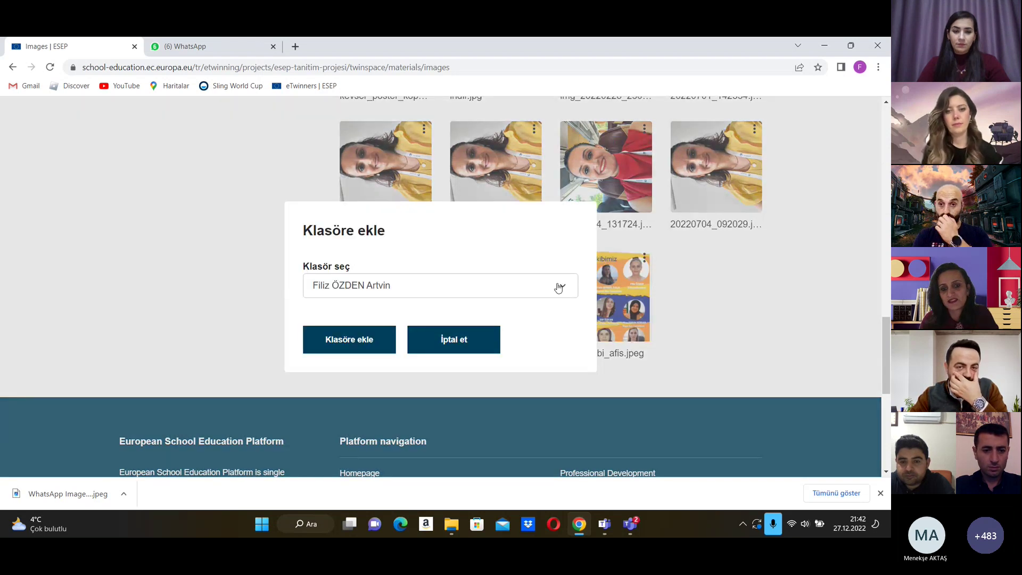
left_click(557, 288)
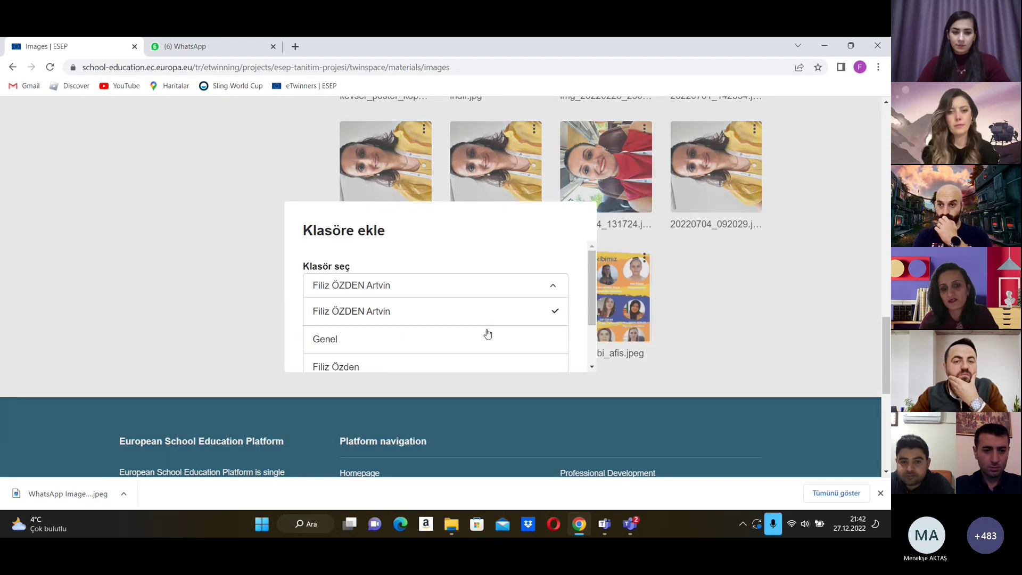
left_click(548, 285)
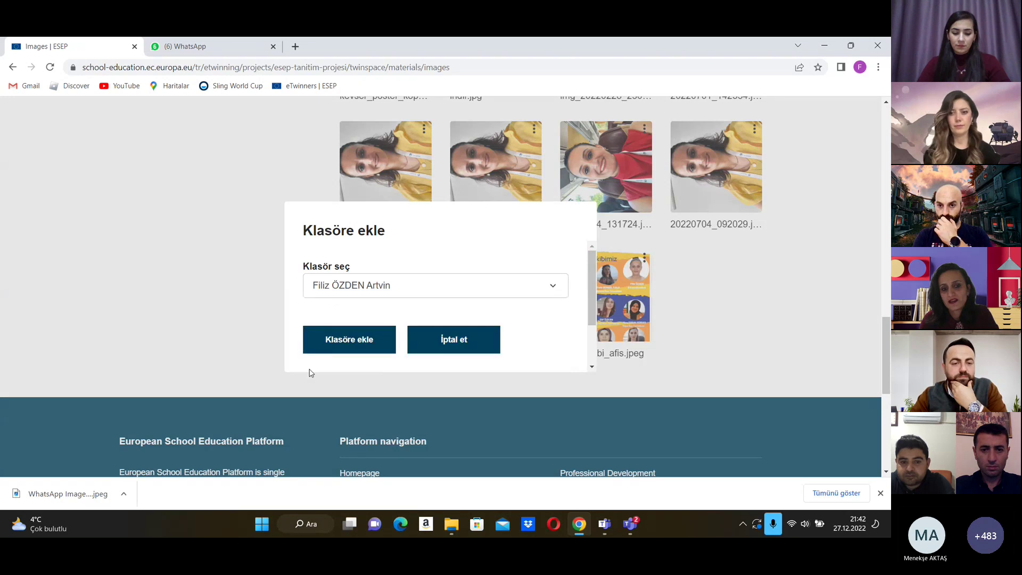
left_click(351, 343)
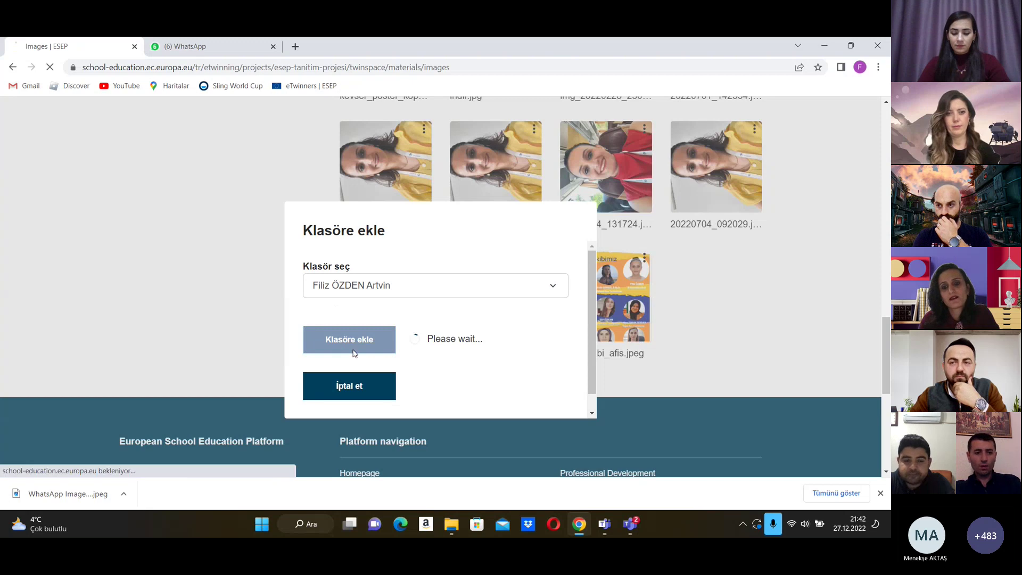
scroll(359, 357, "down", 4)
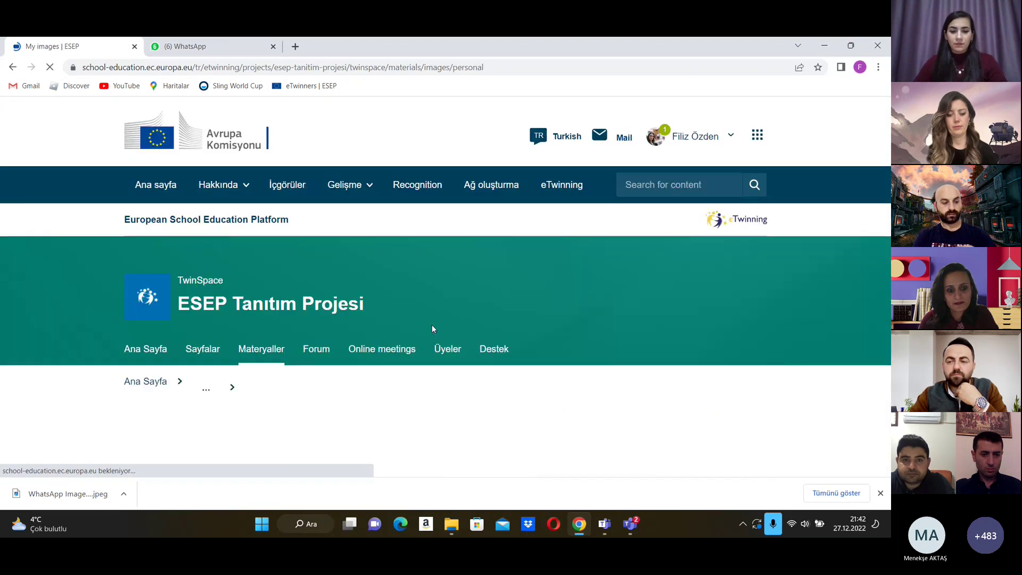
Step: Create a new image folder titled with the teacher's name, school and town
scroll(426, 337, "down", 2)
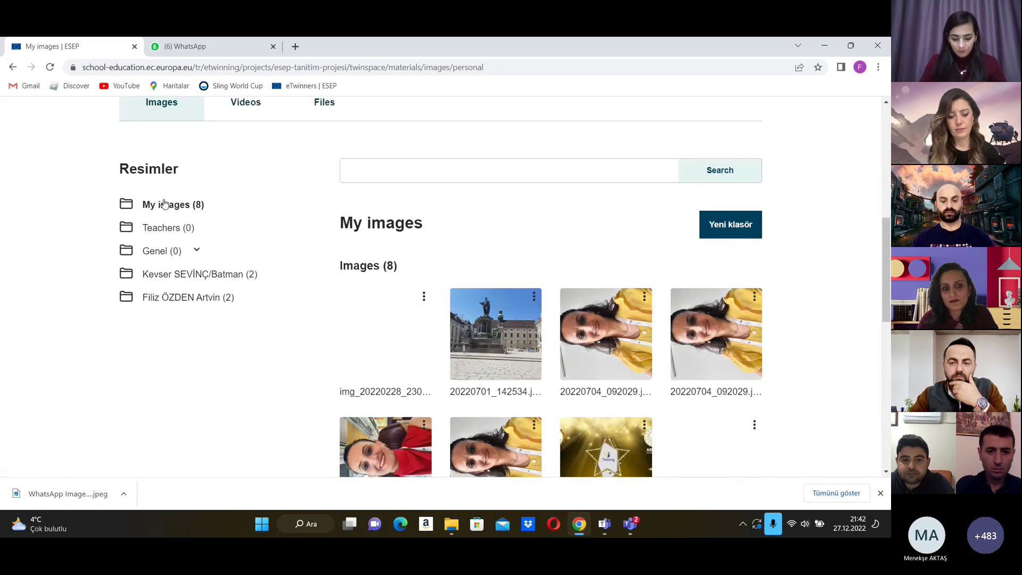
left_click(746, 228)
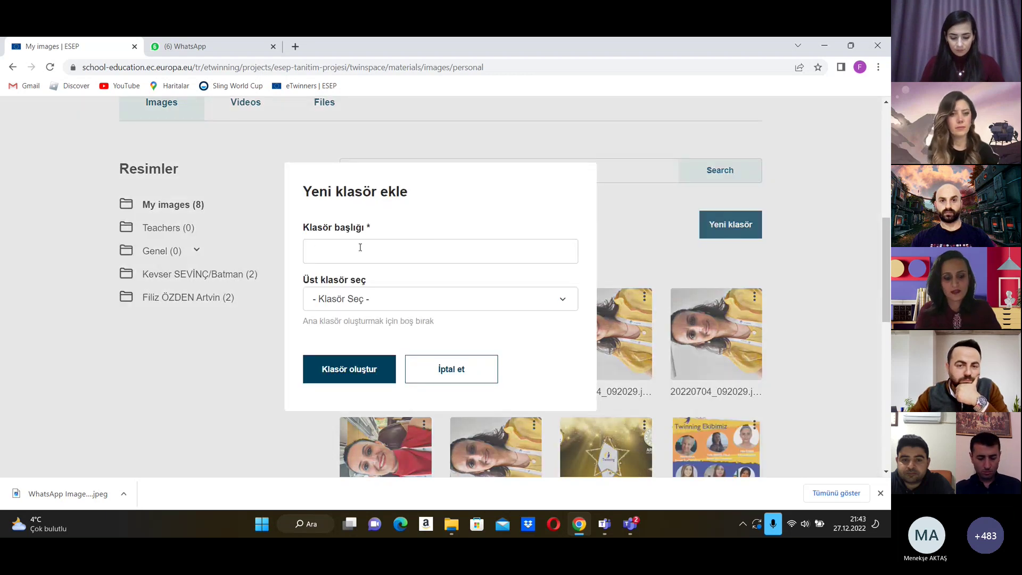
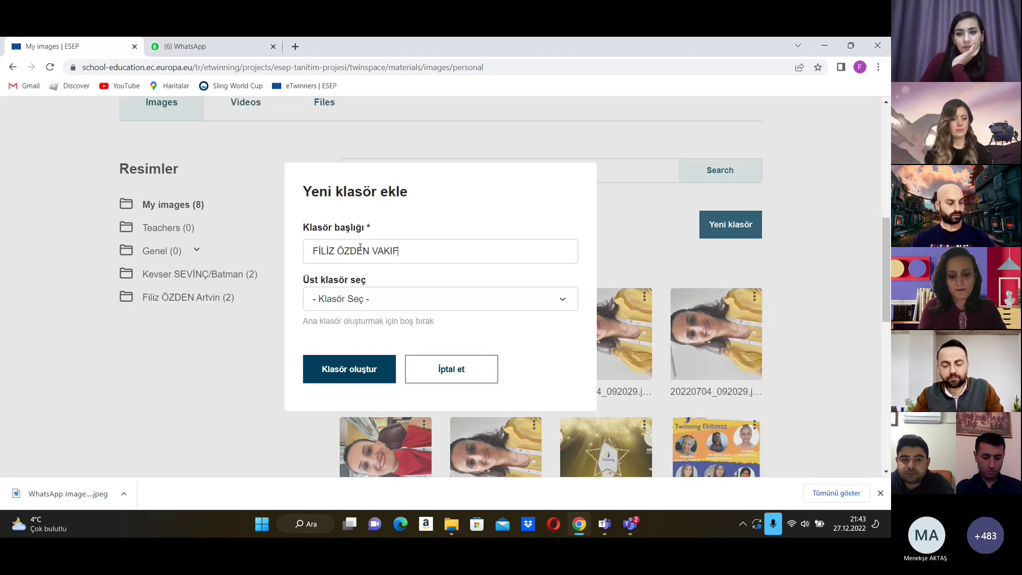
type("BANK ŞİLK")
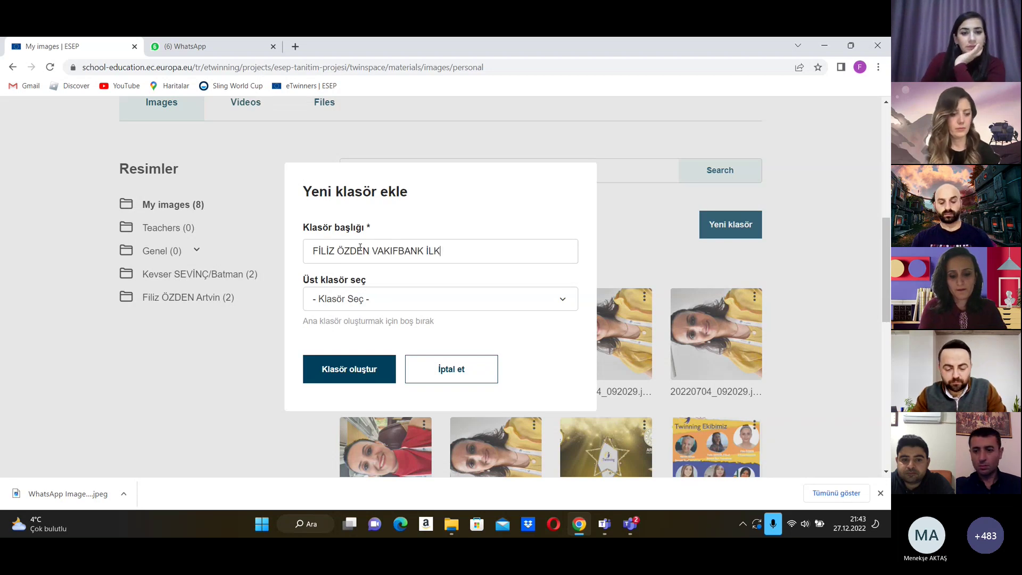
type("OKULU ARTV")
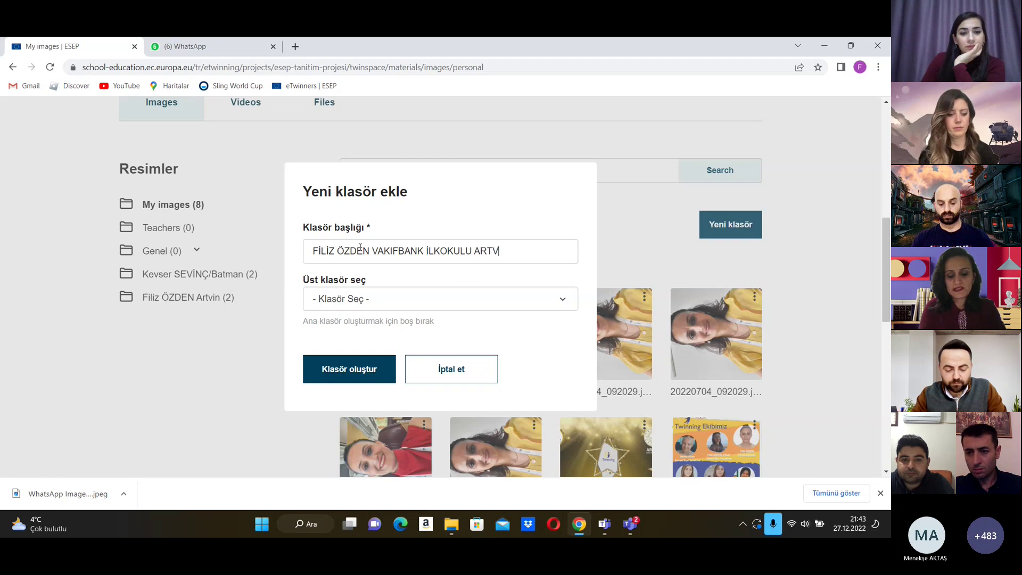
type("İN")
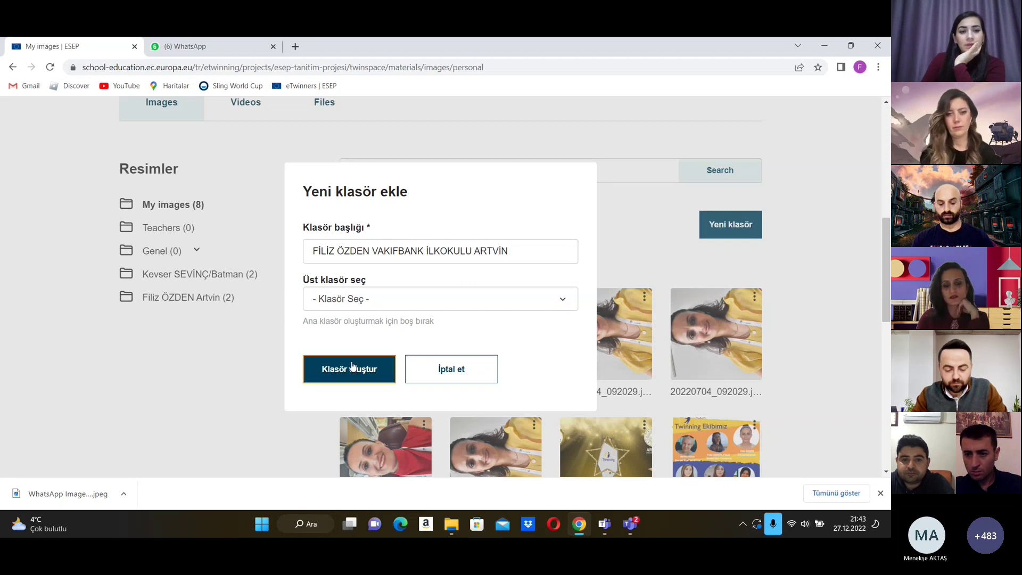
left_click(351, 366)
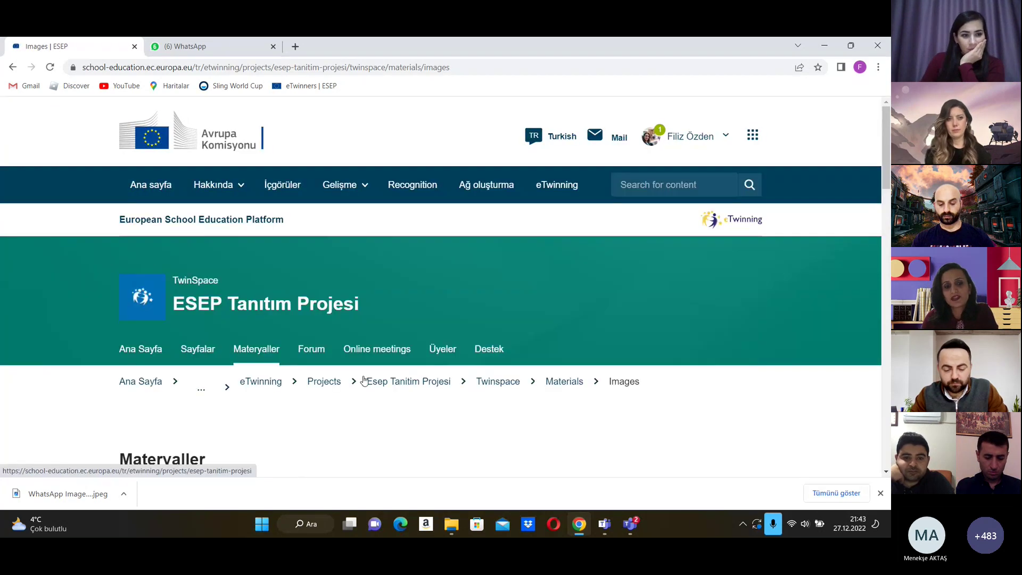
scroll(452, 383, "down", 5)
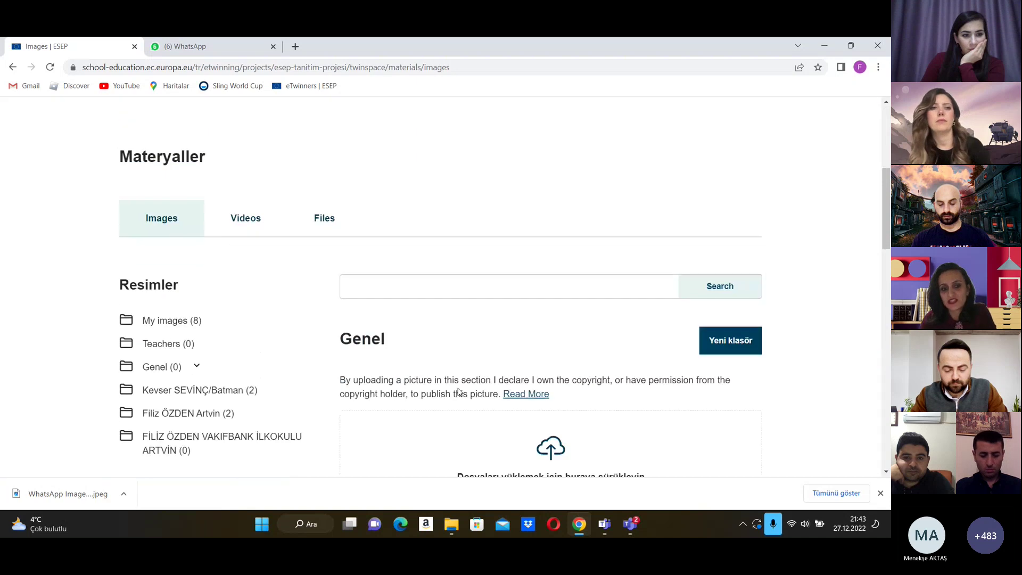
scroll(458, 392, "down", 14)
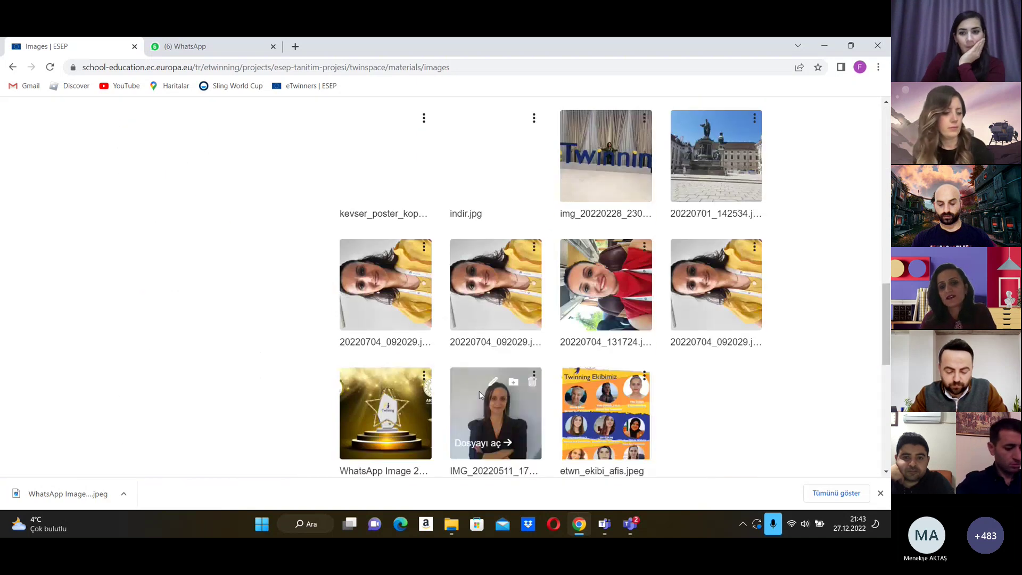
scroll(487, 396, "up", 15)
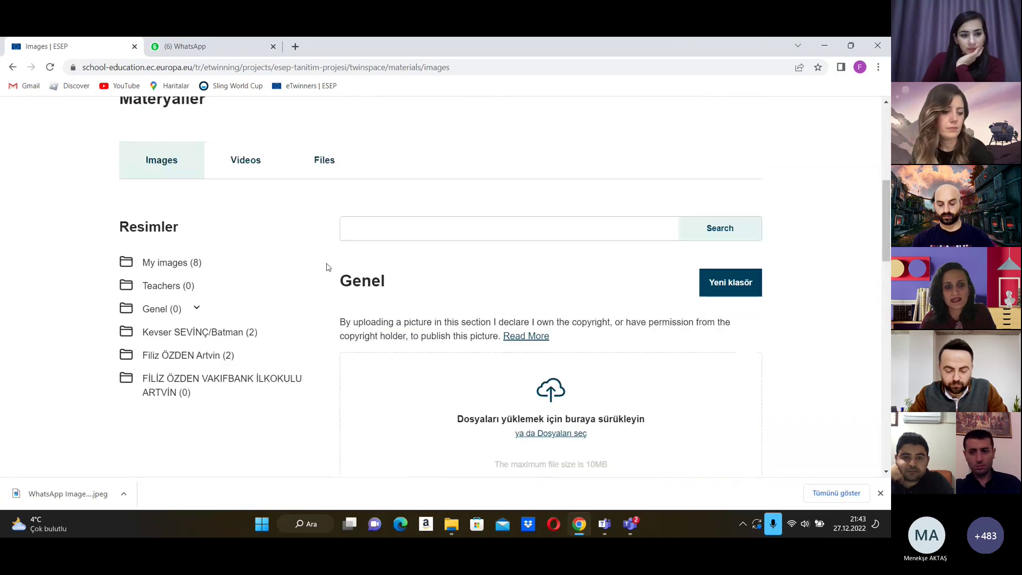
Step: Switch to the project's Videos materials
left_click(250, 165)
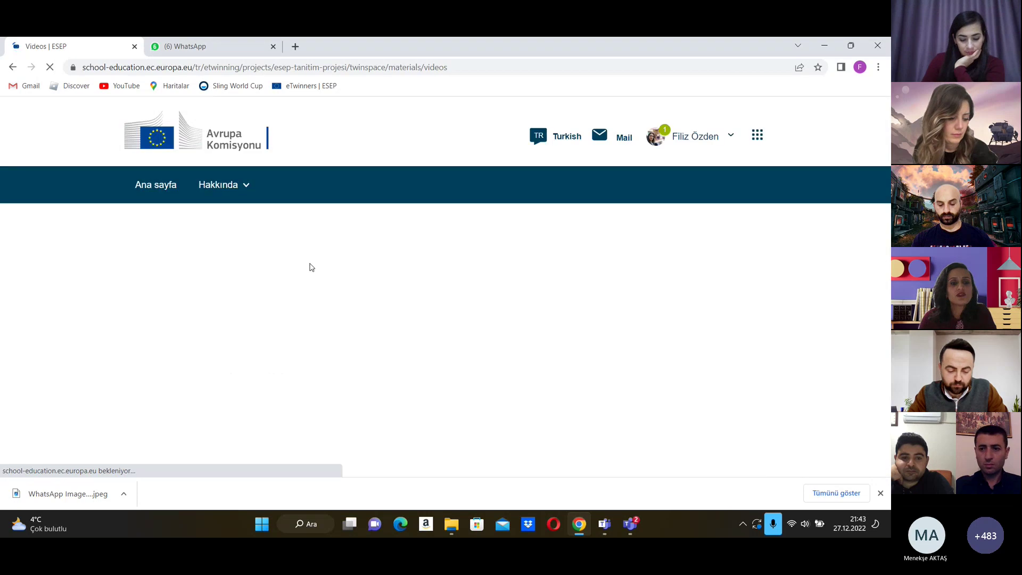
scroll(448, 342, "down", 5)
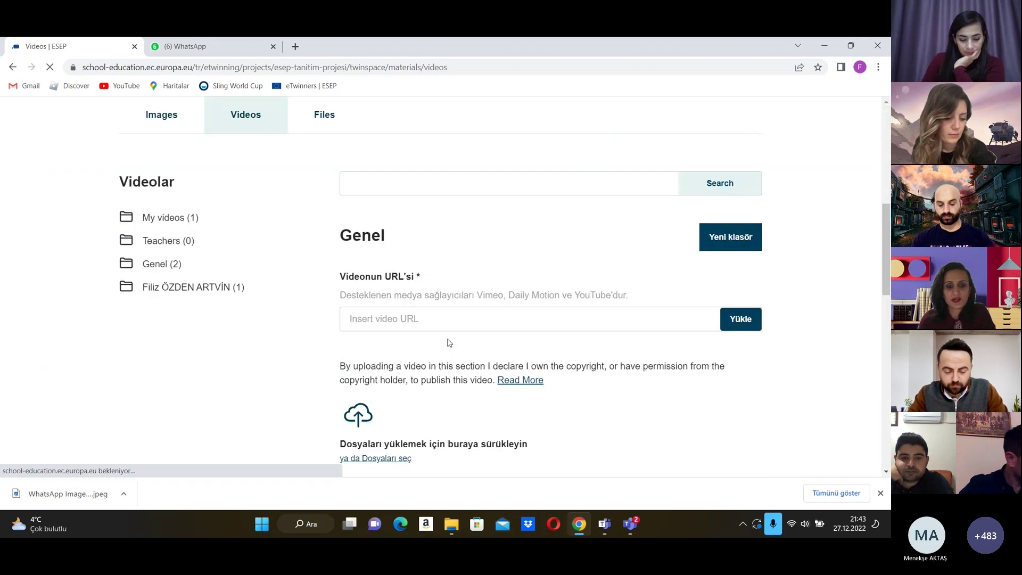
scroll(421, 333, "down", 1)
scroll(298, 336, "up", 2)
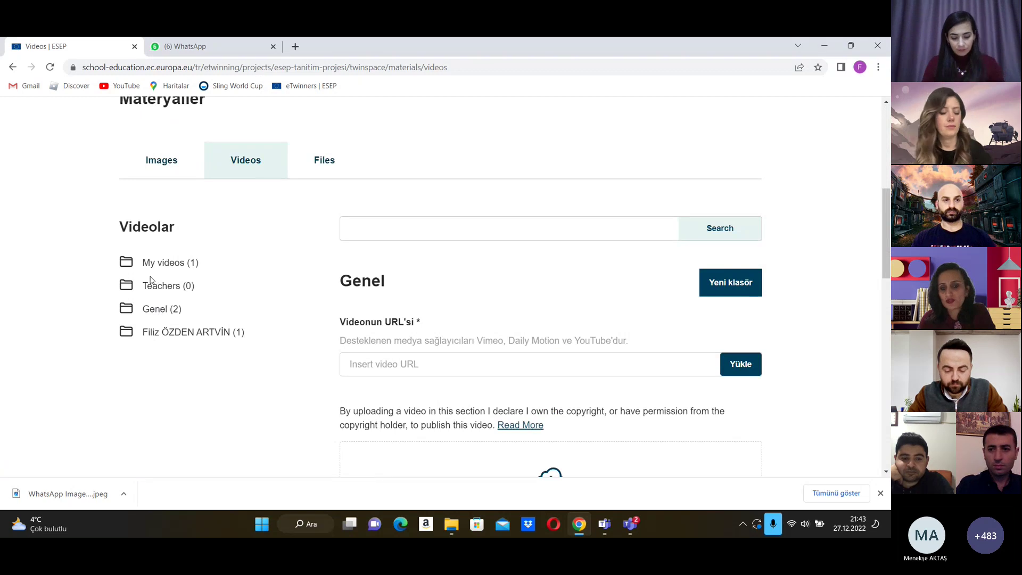
Step: Create a new video folder titled with the teacher's name and town
left_click(745, 280)
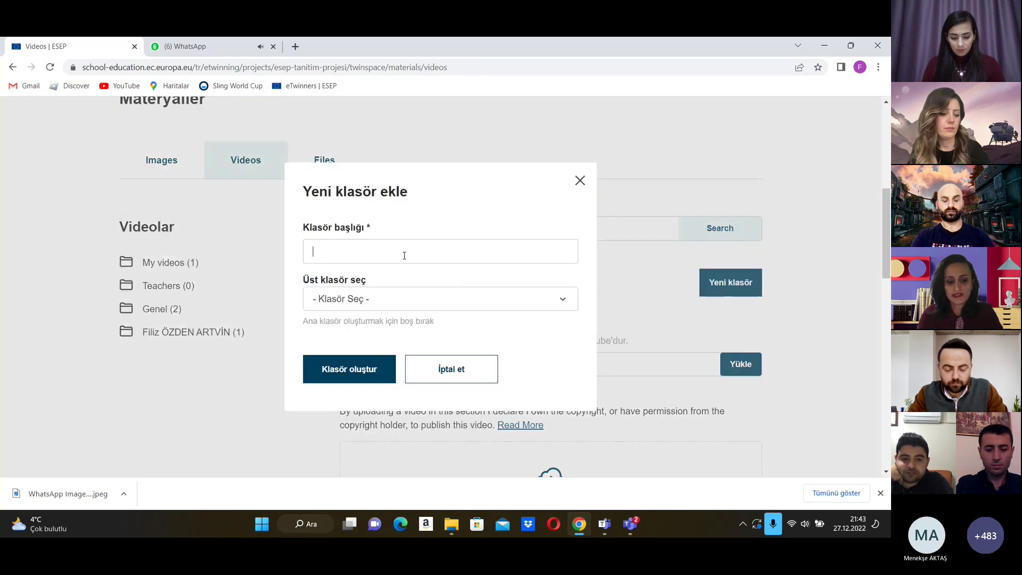
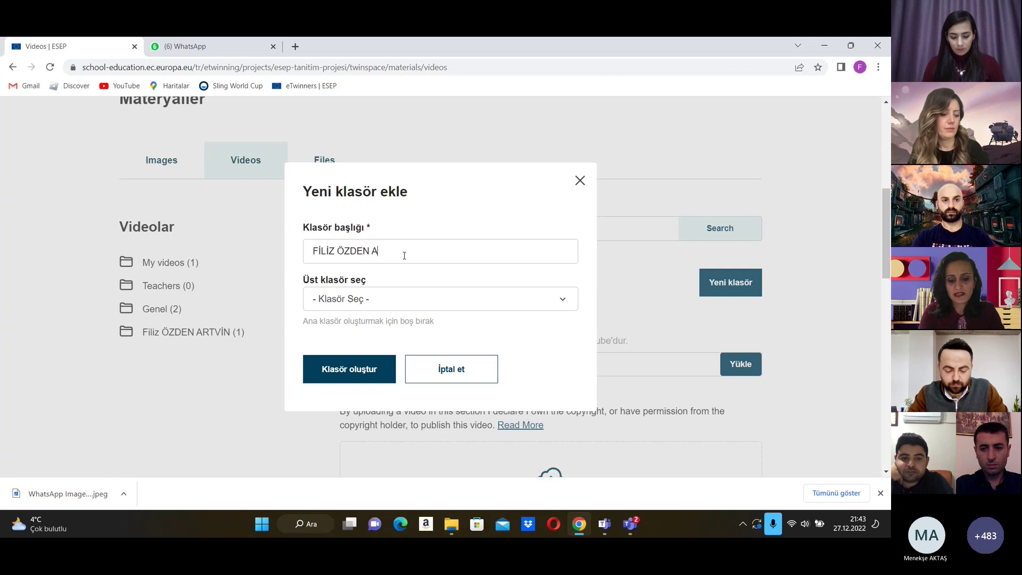
type("RTVİN")
left_click(336, 365)
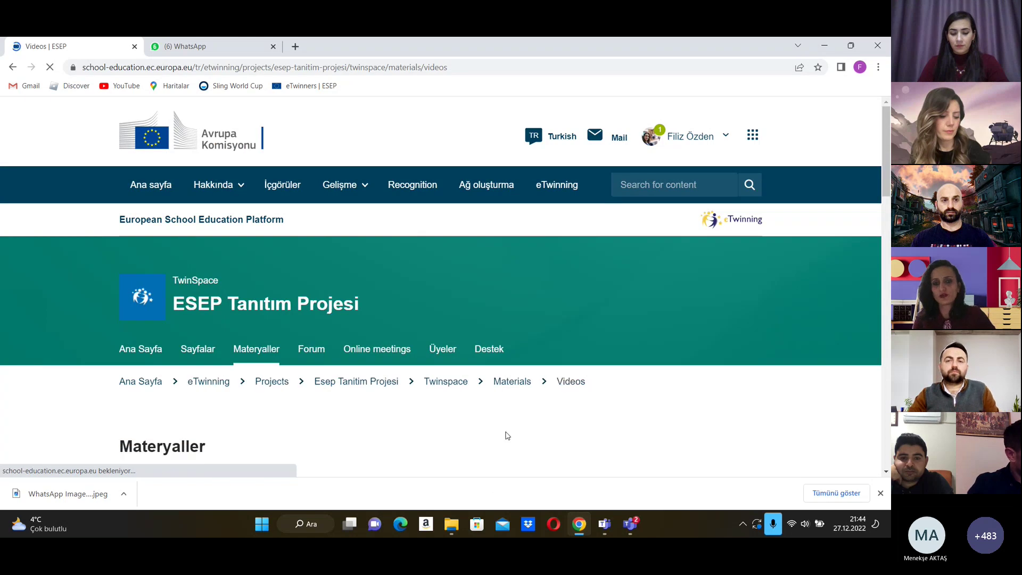
scroll(512, 425, "down", 7)
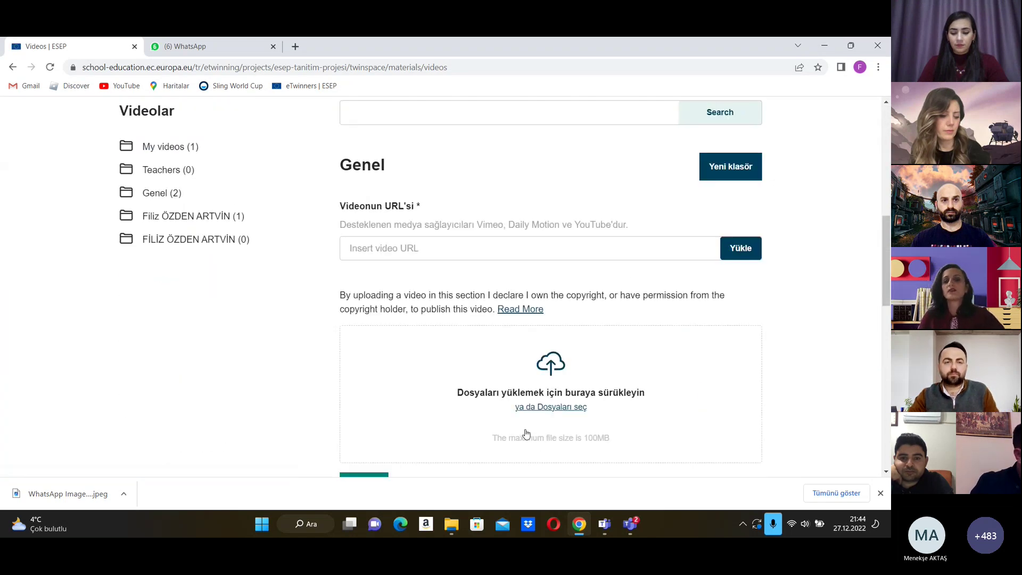
scroll(479, 247, "down", 3)
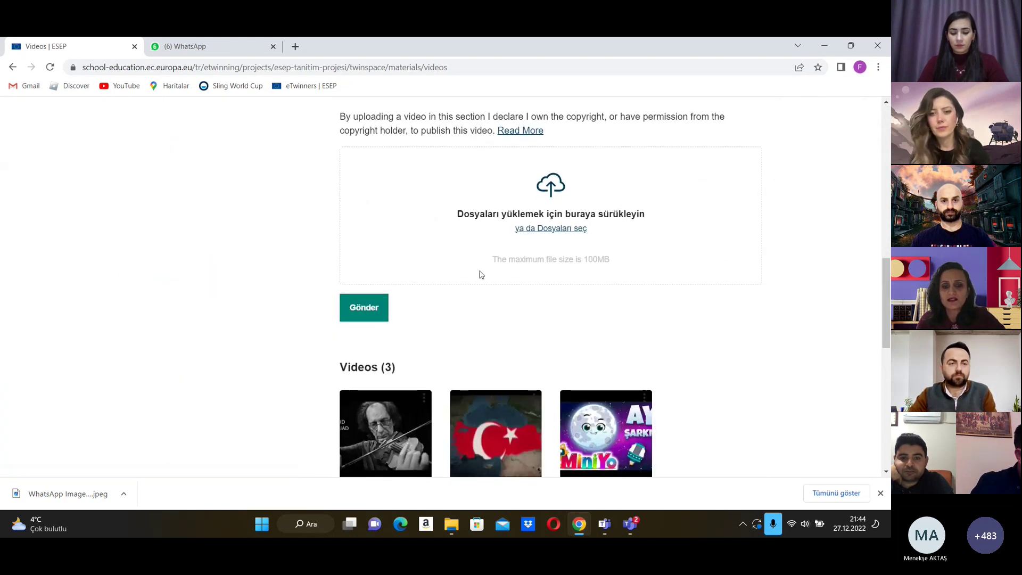
scroll(480, 274, "down", 3)
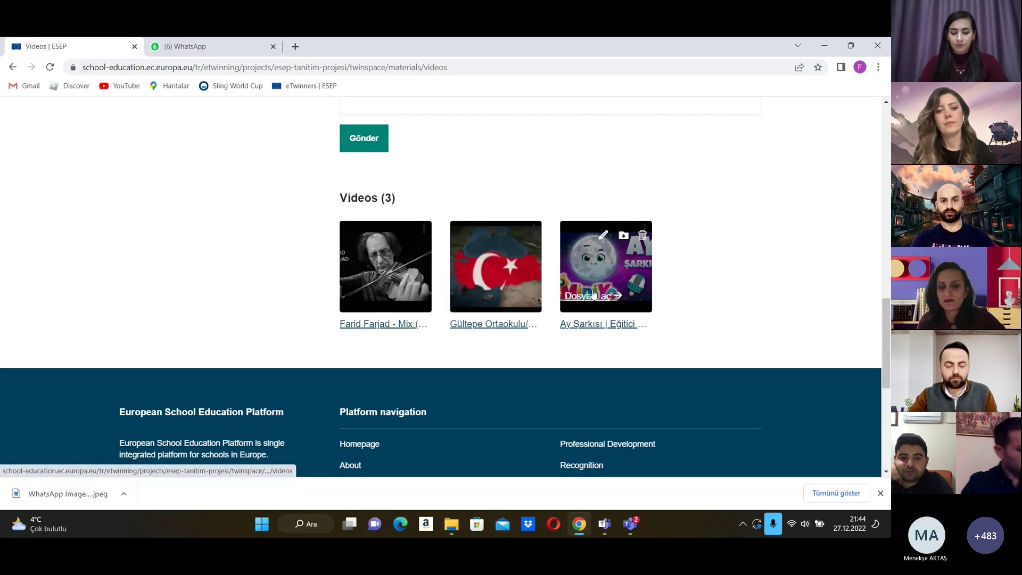
scroll(595, 300, "up", 3)
scroll(597, 302, "up", 2)
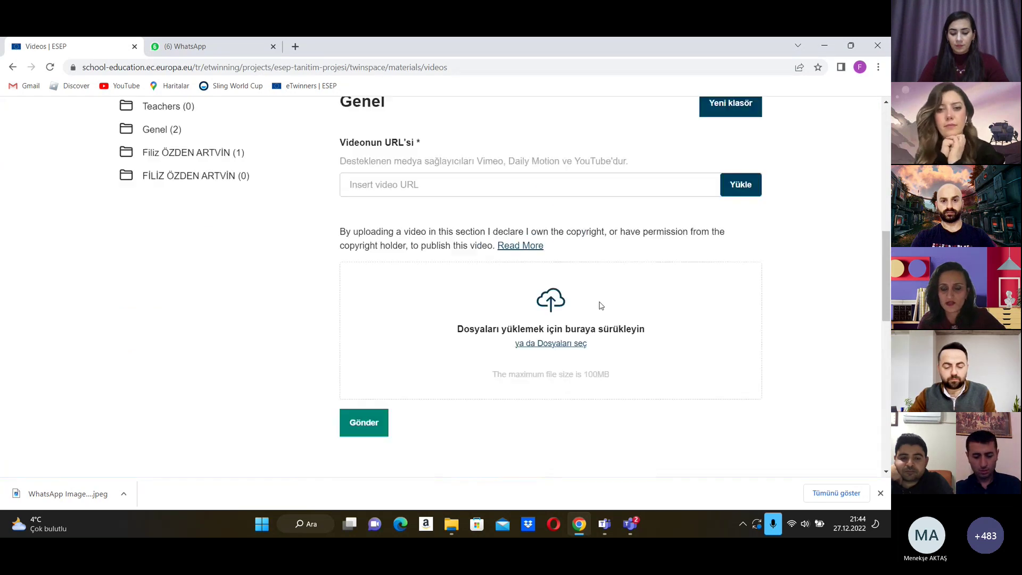
scroll(598, 305, "down", 5)
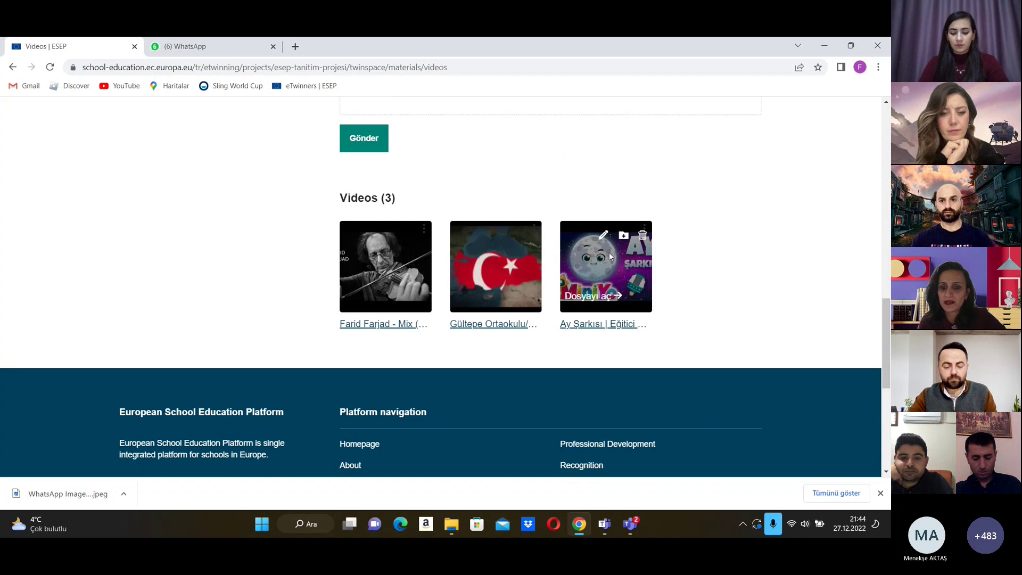
scroll(591, 330, "up", 2)
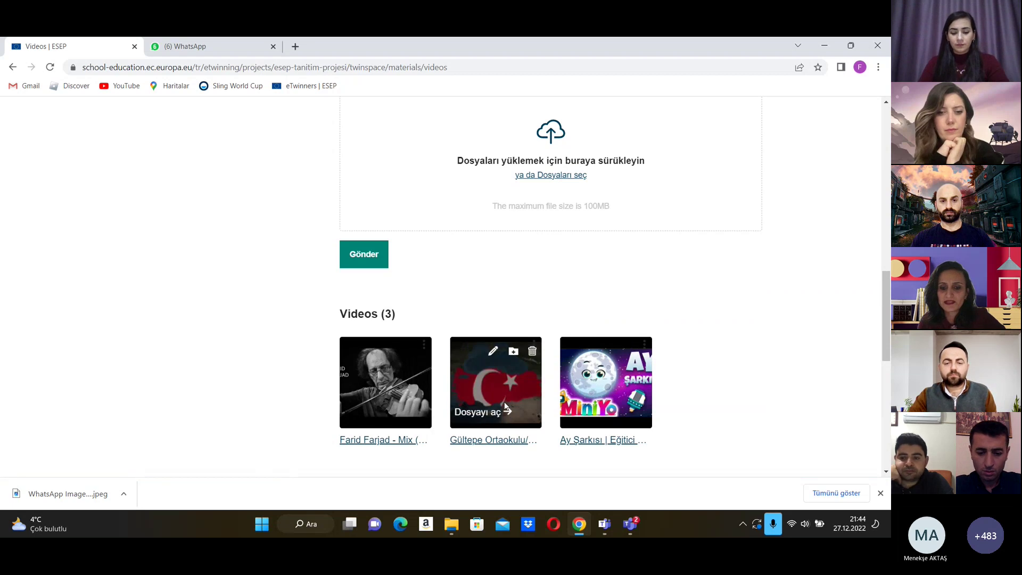
scroll(588, 357, "up", 5)
scroll(588, 359, "up", 3)
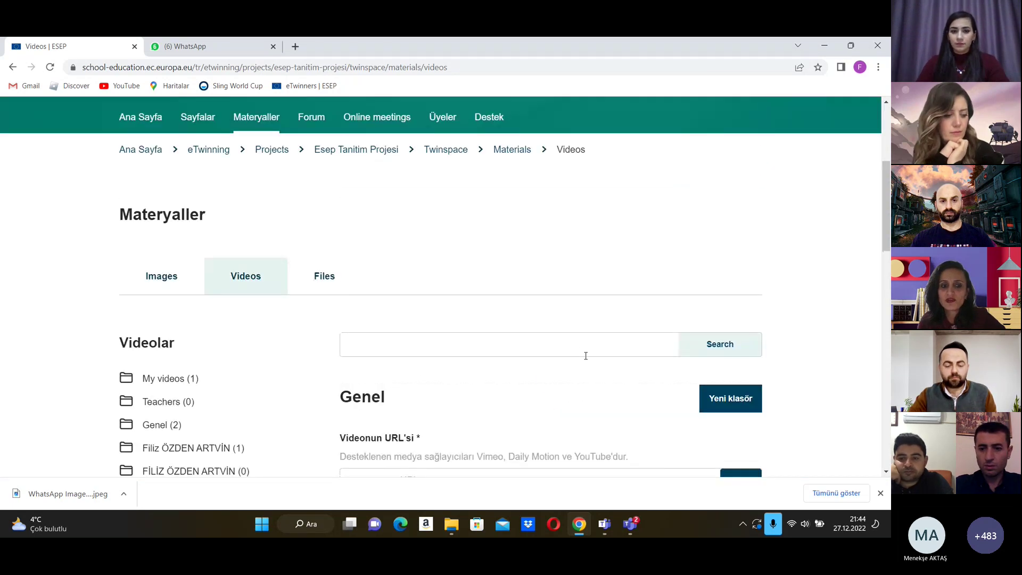
Step: Browse the Files tab's folders (My files, Teachers, Genel, school folder) and its file
left_click(319, 277)
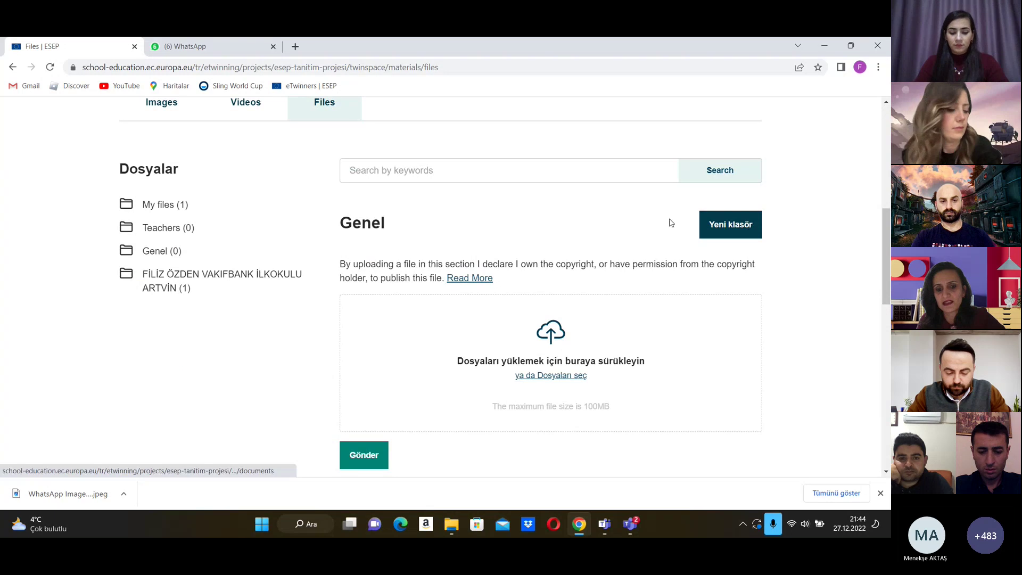
scroll(593, 247, "down", 4)
mouse_move(392, 362)
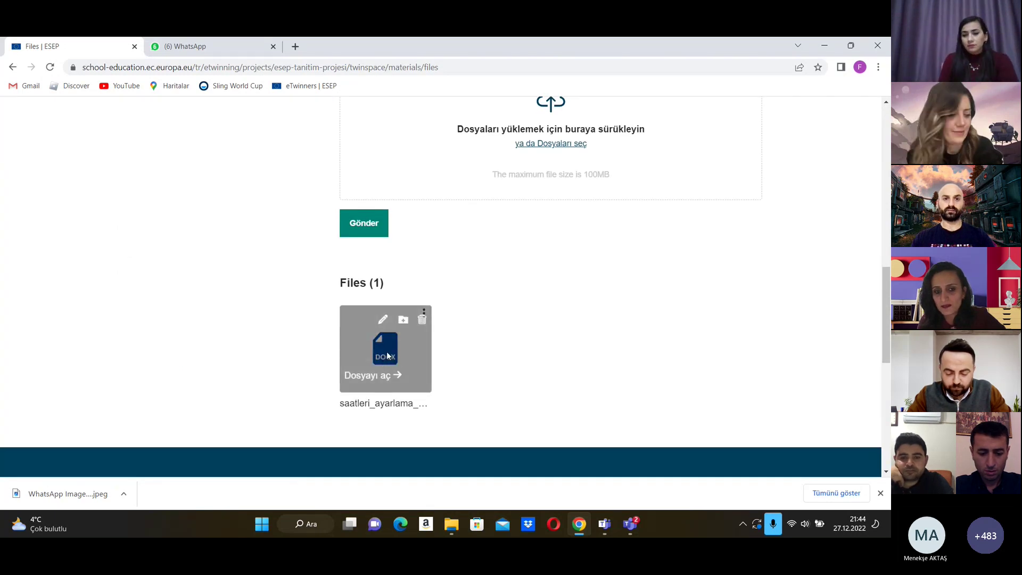
scroll(379, 354, "up", 5)
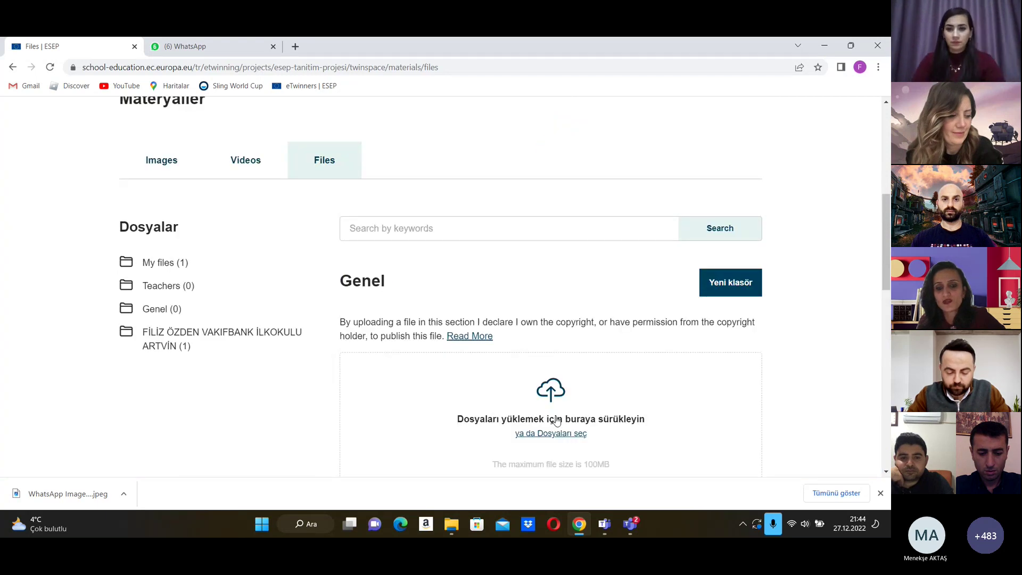
scroll(527, 372, "up", 4)
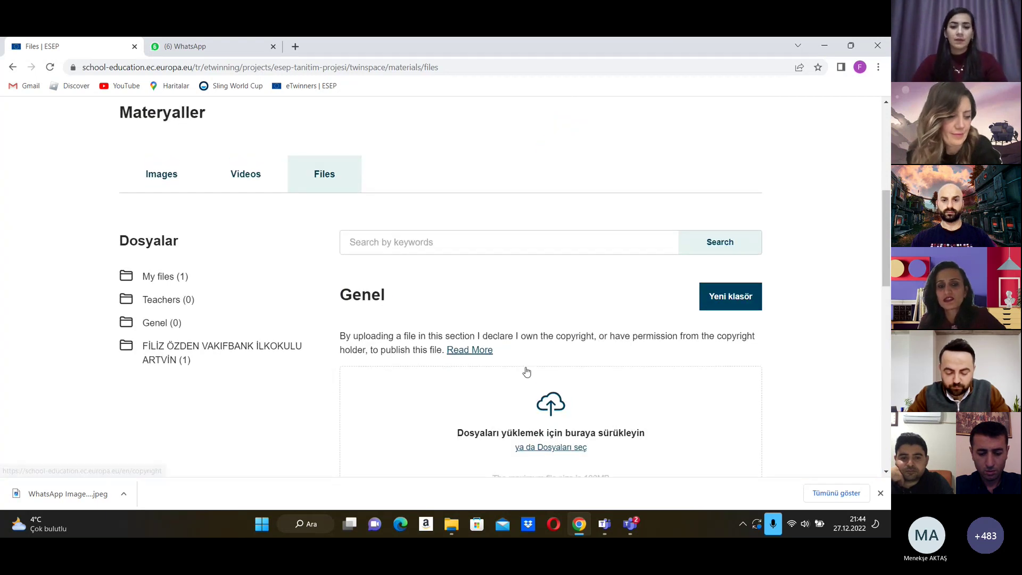
scroll(527, 372, "down", 4)
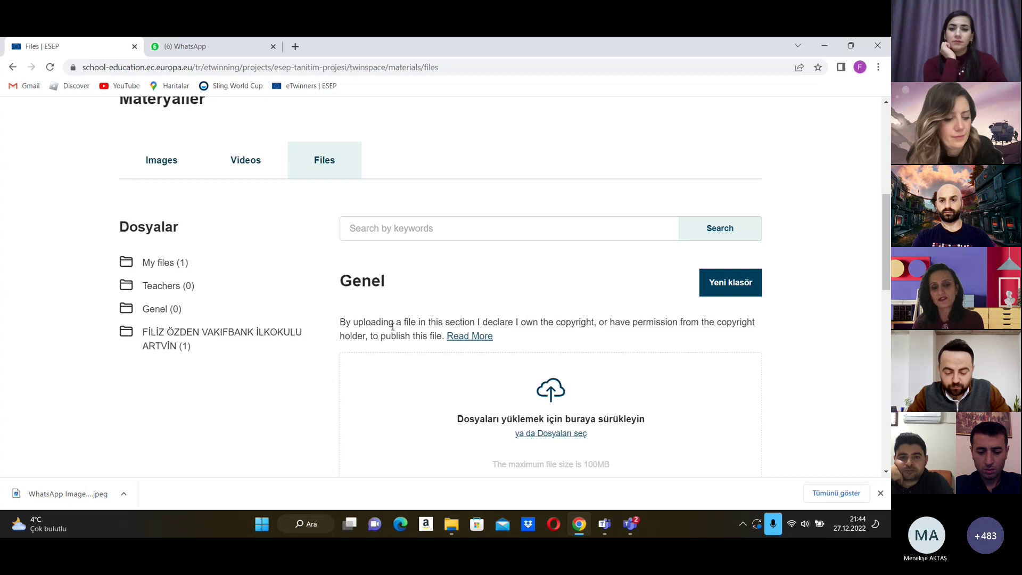
scroll(435, 337, "up", 5)
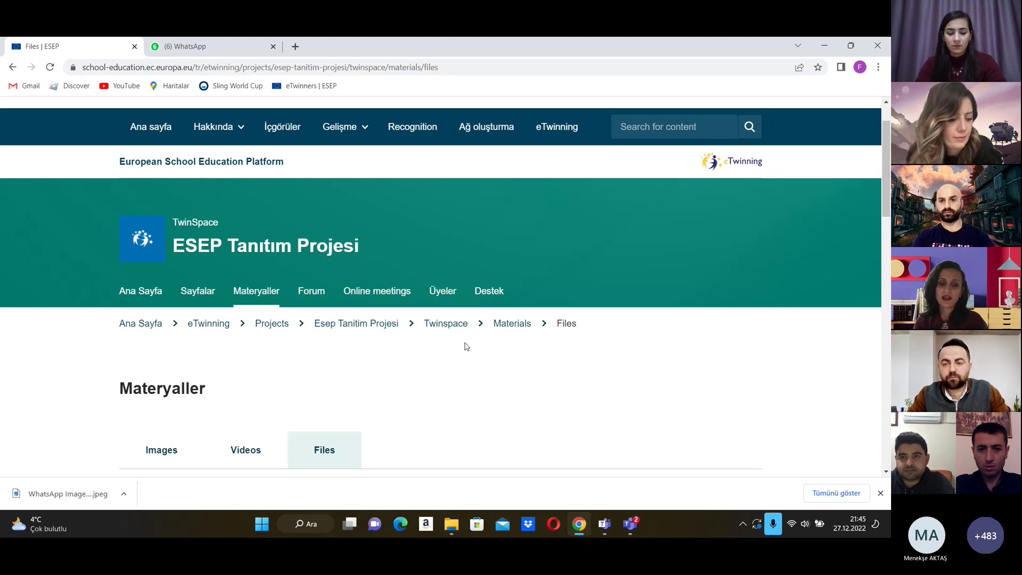
scroll(466, 347, "down", 3)
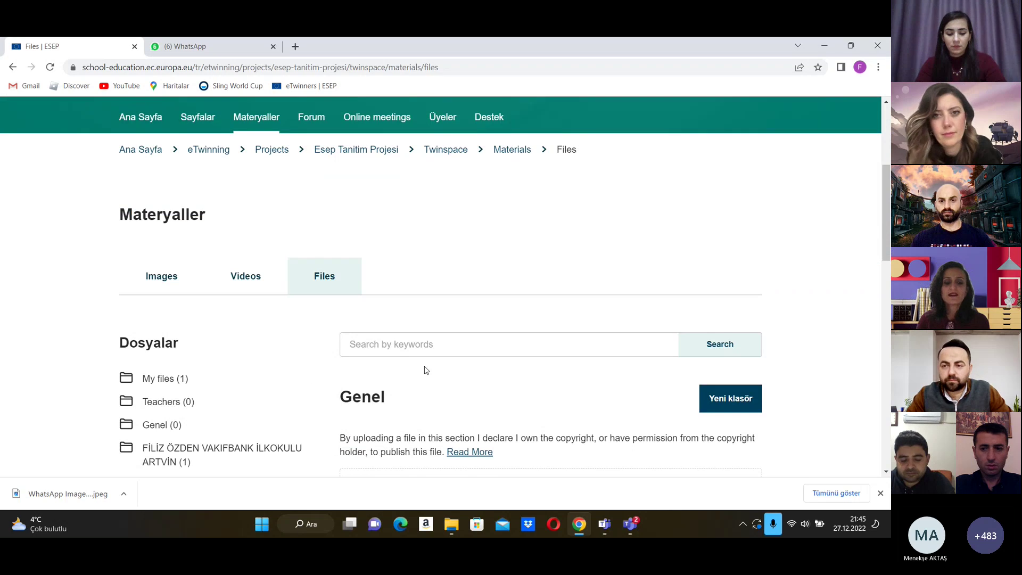
scroll(469, 401, "up", 4)
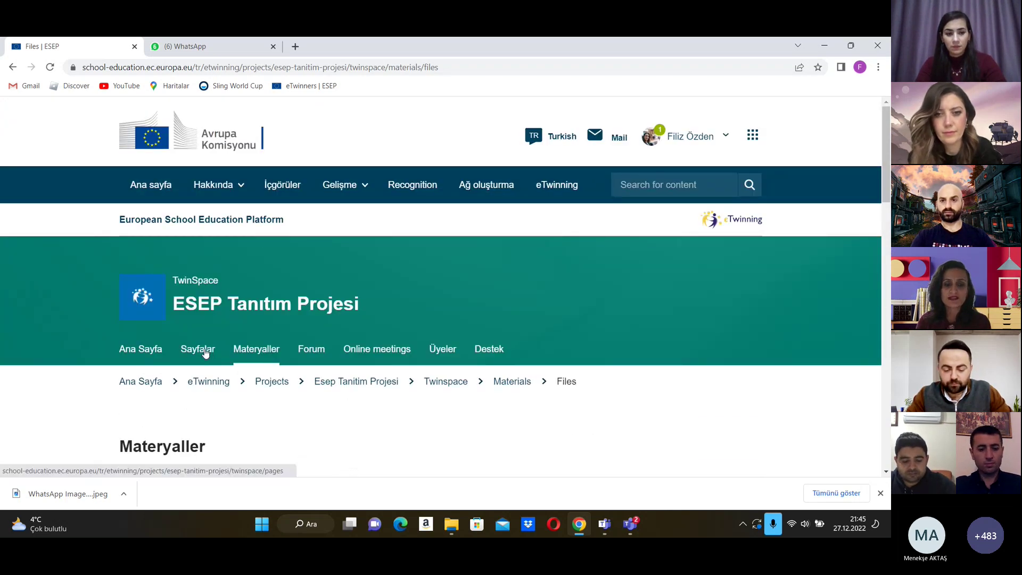
Step: Open Sayfalar to view the Proje Tanıtım page tree and Create page form
left_click(205, 352)
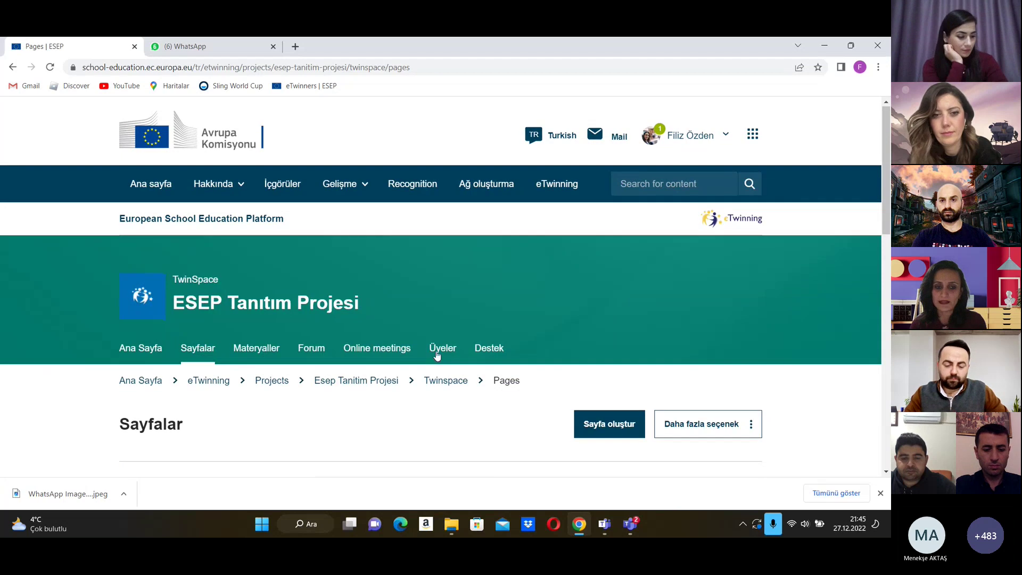
scroll(435, 353, "down", 5)
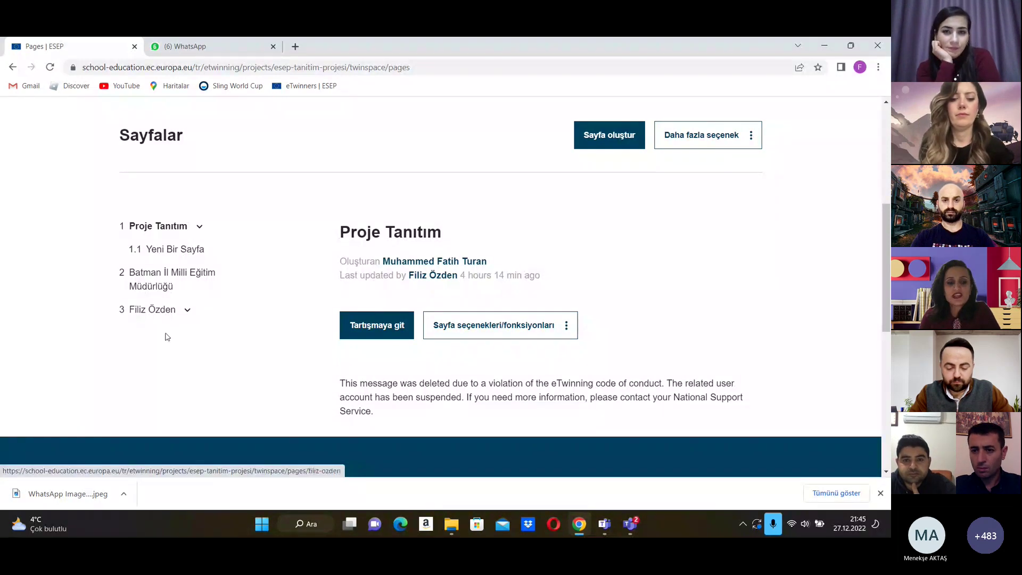
scroll(229, 333, "up", 1)
scroll(244, 338, "down", 2)
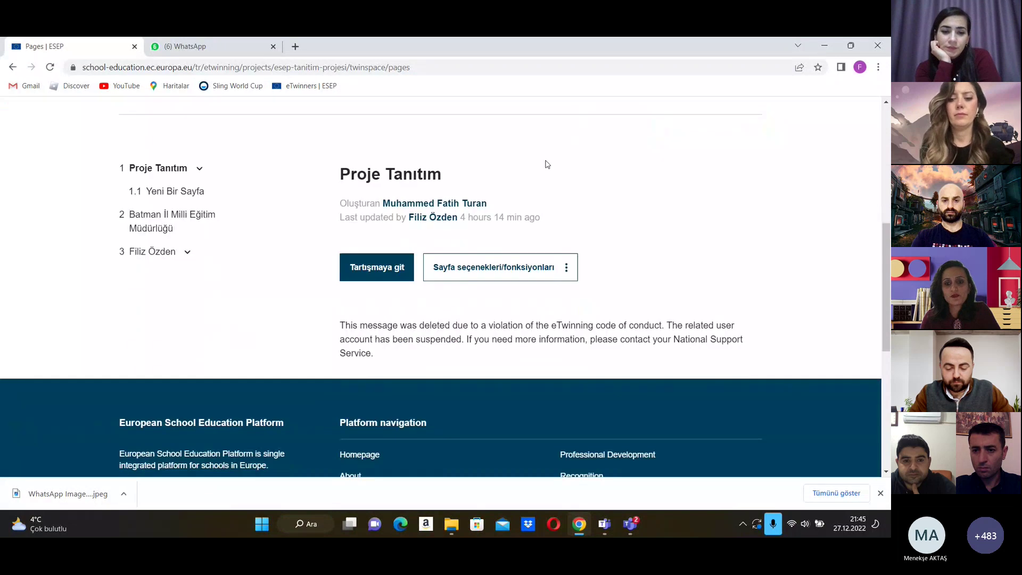
scroll(598, 263, "up", 3)
Step: Create a new TwinSpace page titled 'AFİŞ' with Proje Tanıtım as its parent page
left_click(598, 263)
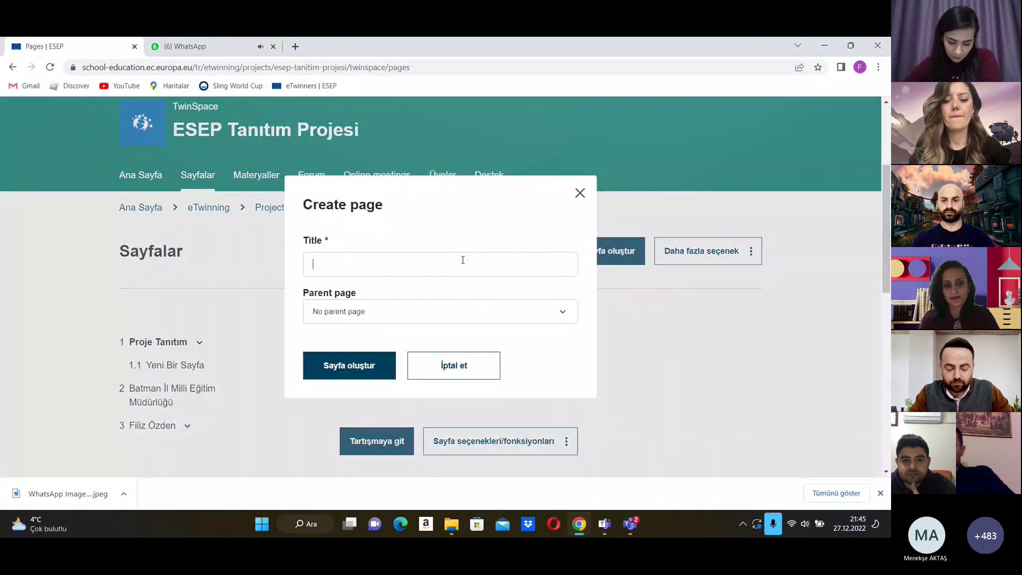
type("AFİŞ")
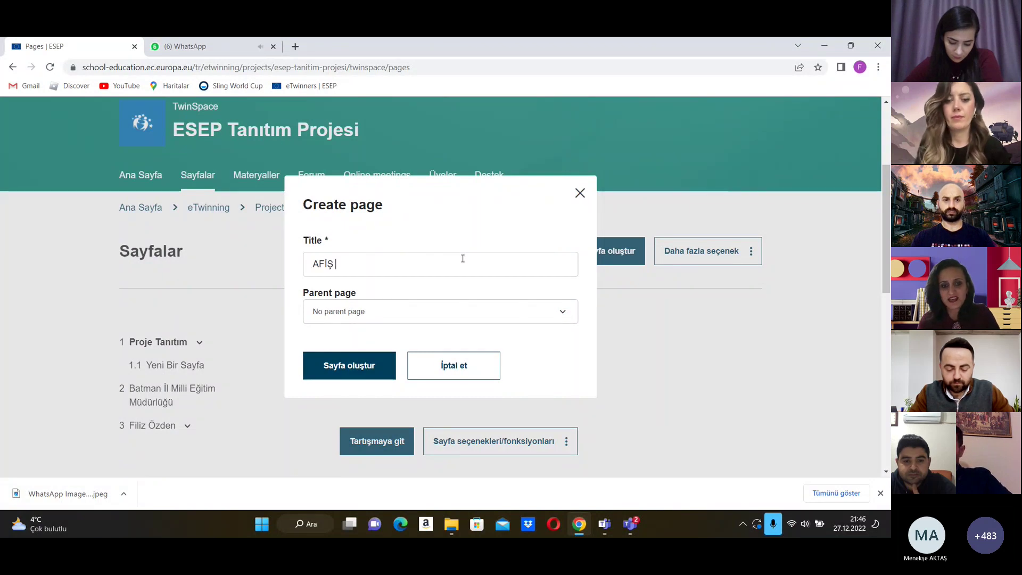
left_click(480, 313)
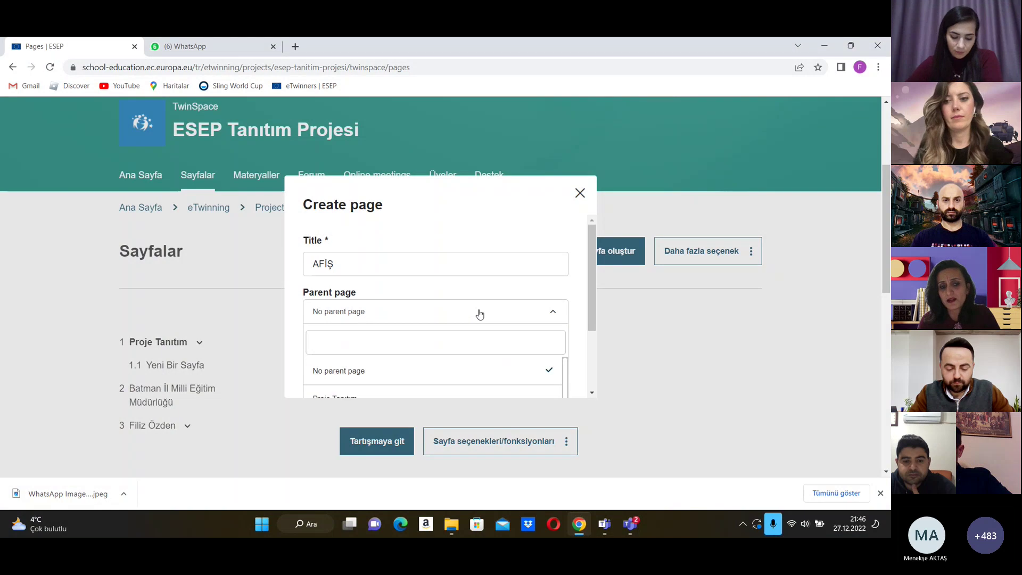
scroll(479, 314, "down", 2)
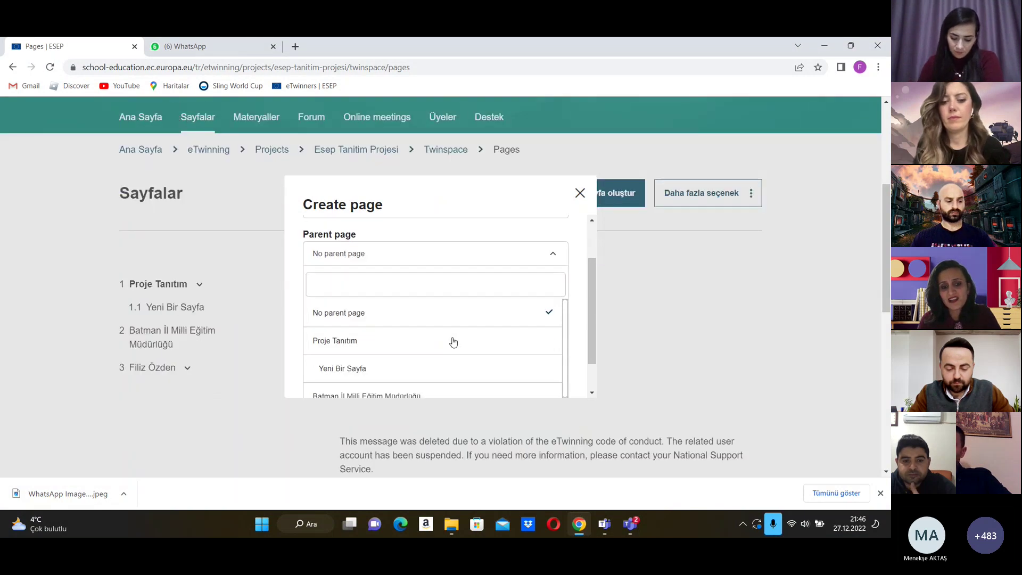
scroll(402, 346, "down", 1)
scroll(362, 351, "up", 1)
left_click(351, 344)
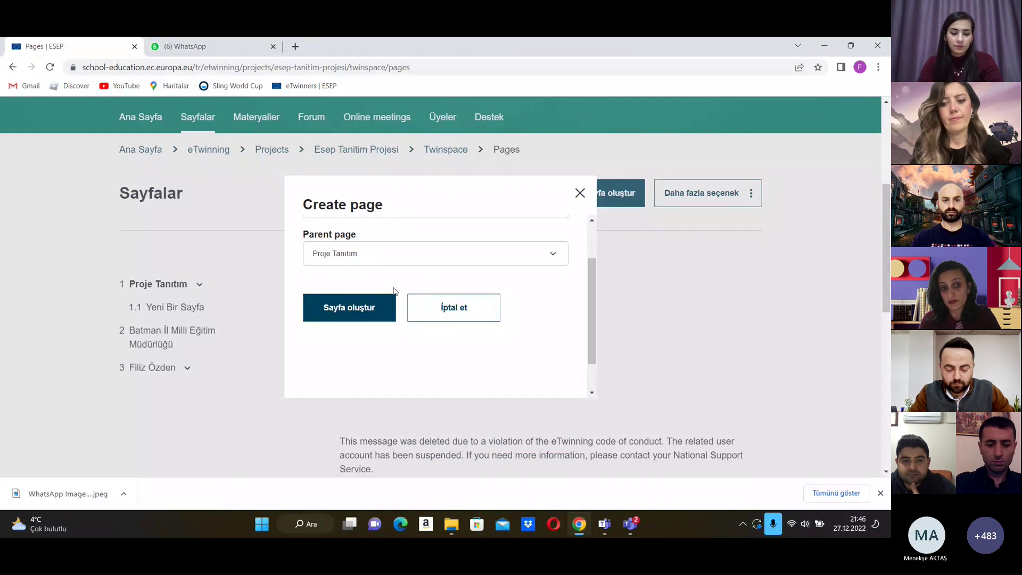
scroll(394, 291, "up", 1)
left_click(358, 365)
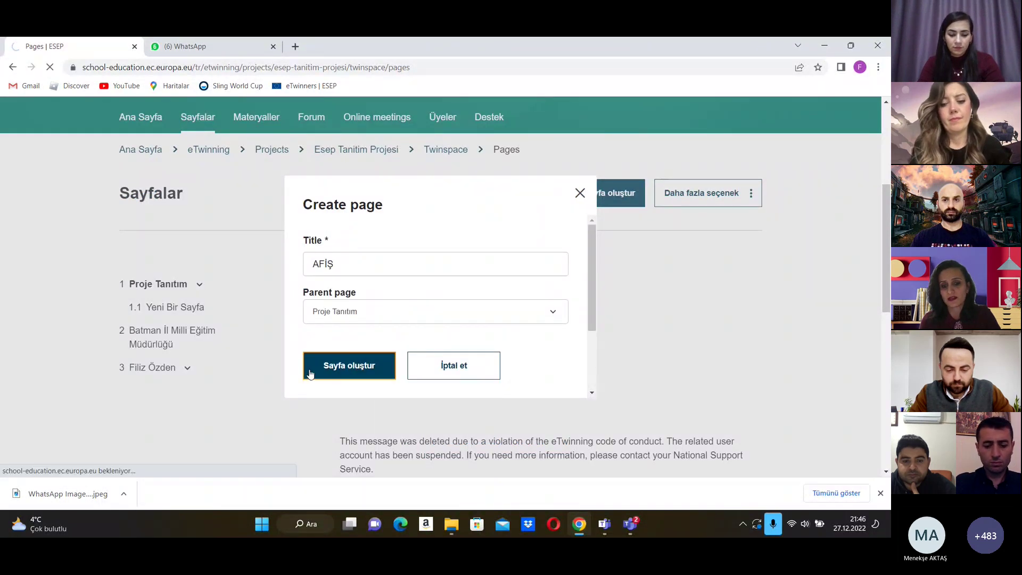
scroll(713, 287, "down", 1)
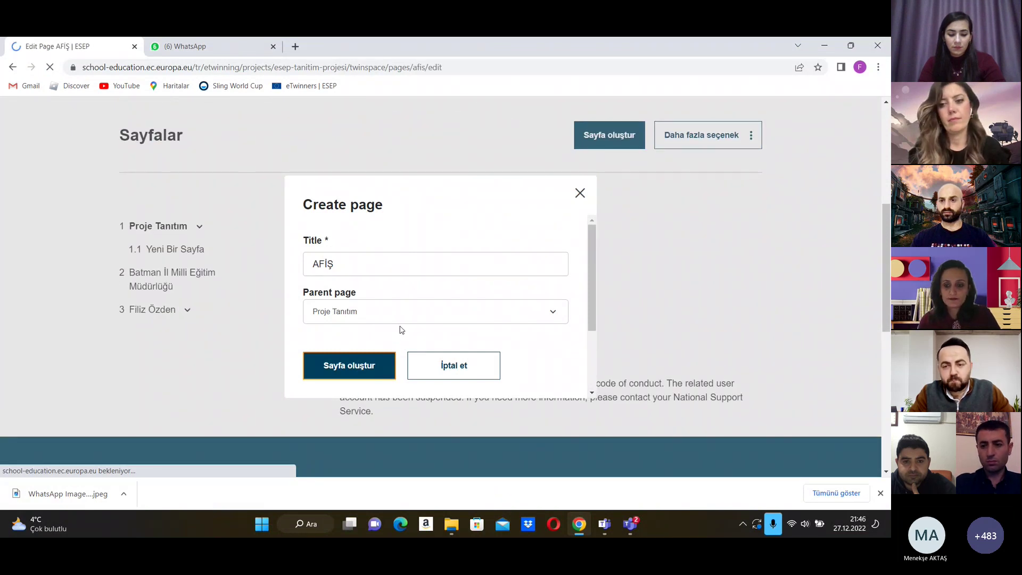
Step: Translate the page editor into Turkish and set the page's Görünürlük to TwinSpace üyeleri
scroll(618, 367, "down", 4)
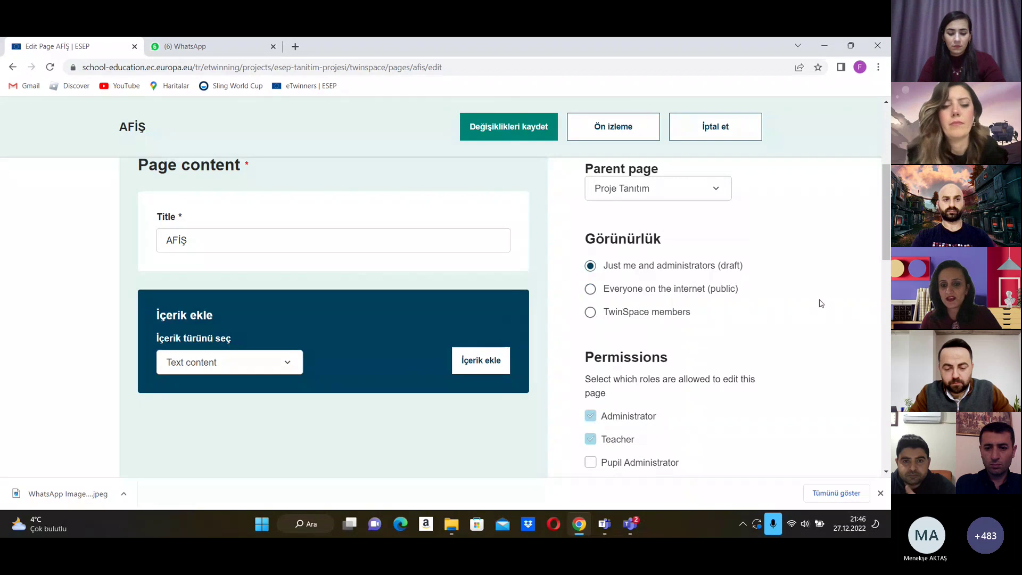
right_click(385, 435)
key("Escape")
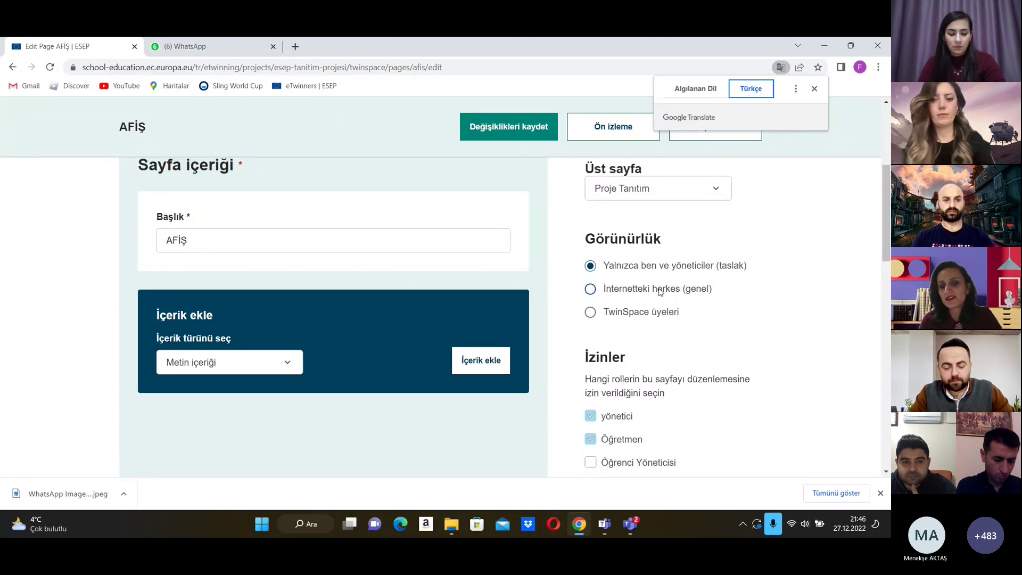
left_click(590, 314)
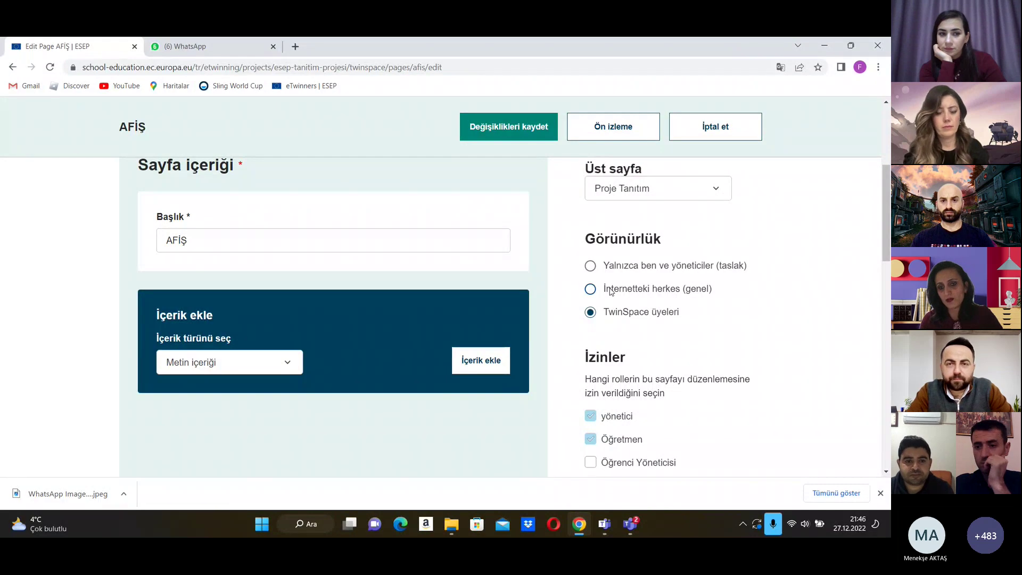
Step: Tick Öğrenci under İzinler so students can also edit the AFİŞ page
scroll(627, 312, "down", 2)
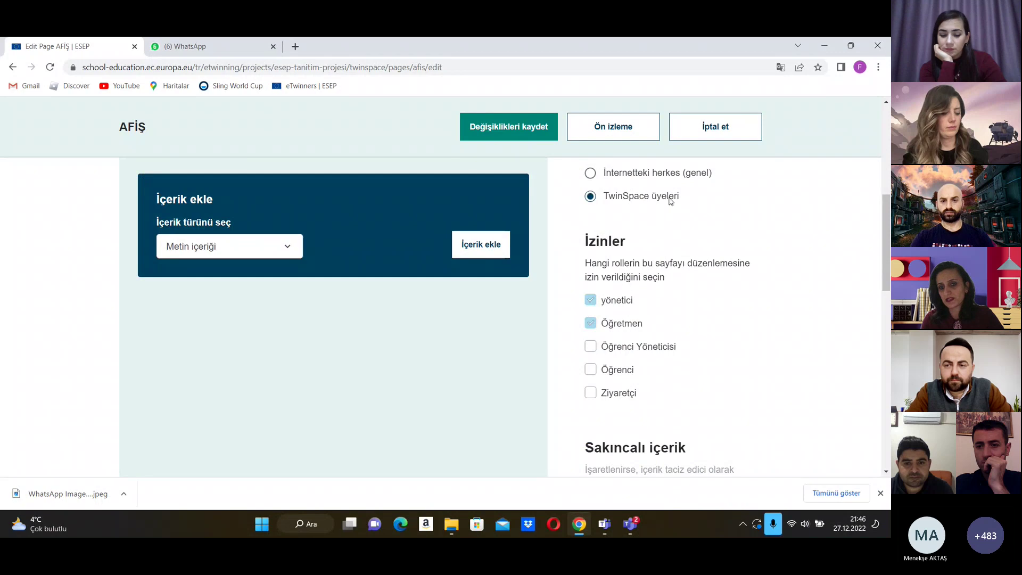
scroll(647, 249, "up", 3)
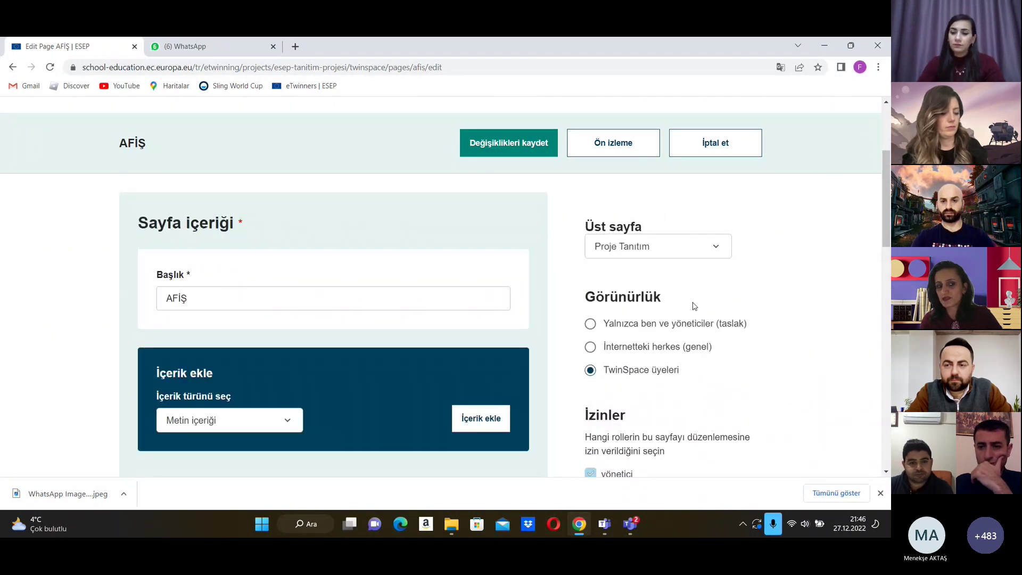
scroll(692, 308, "down", 1)
scroll(685, 301, "down", 2)
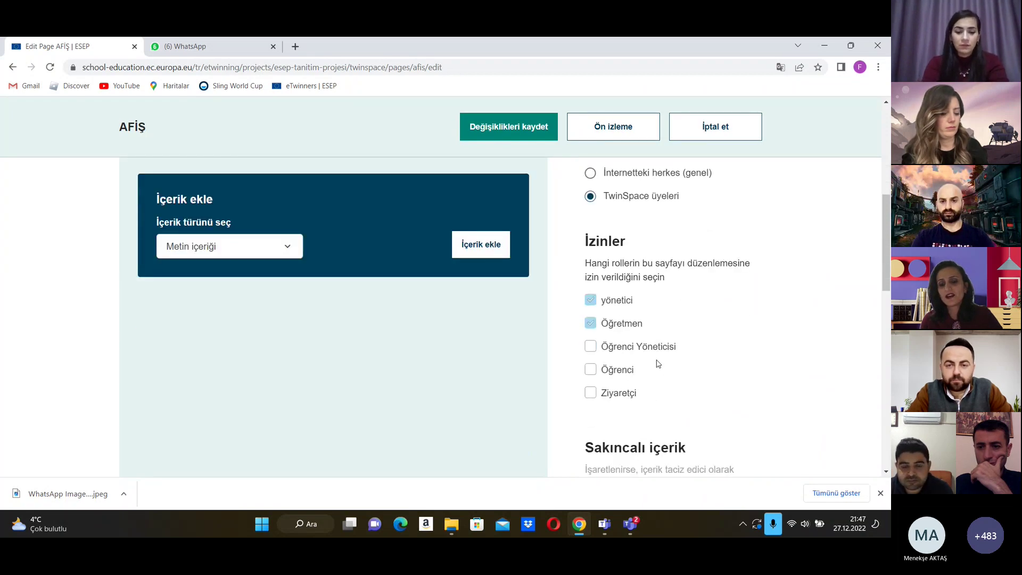
scroll(659, 364, "down", 1)
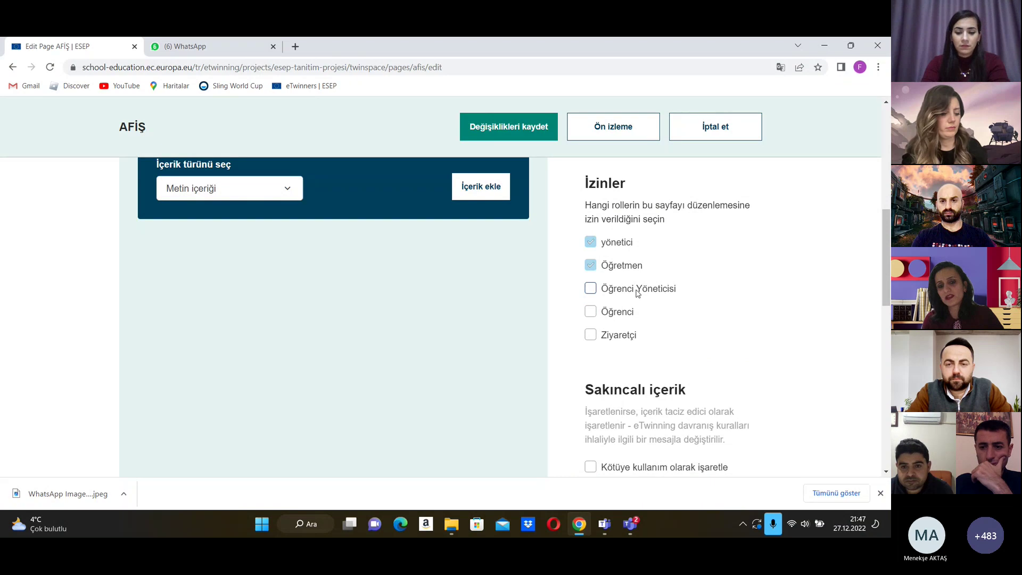
scroll(622, 290, "down", 2)
scroll(638, 291, "up", 1)
scroll(642, 309, "up", 1)
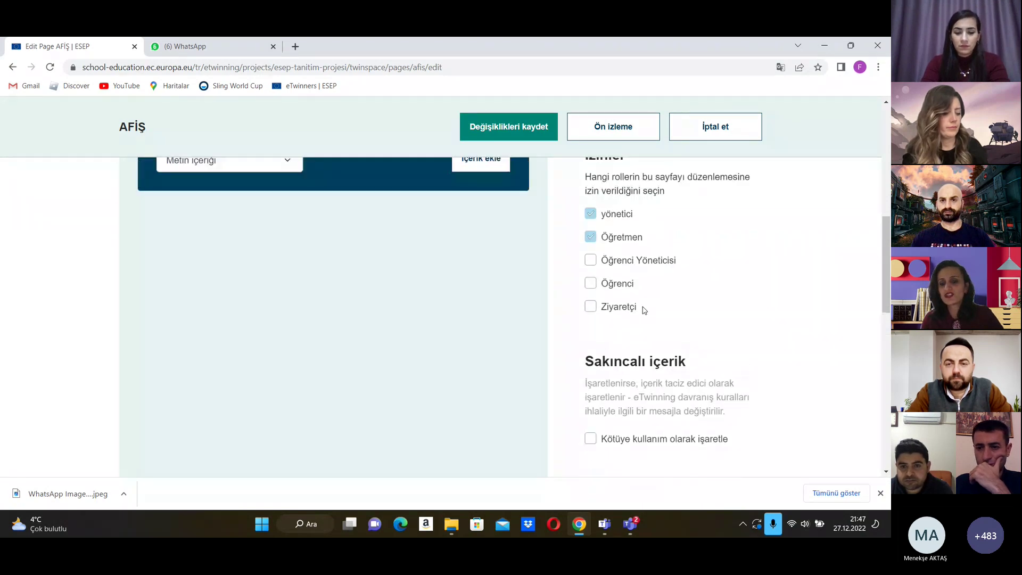
left_click(590, 311)
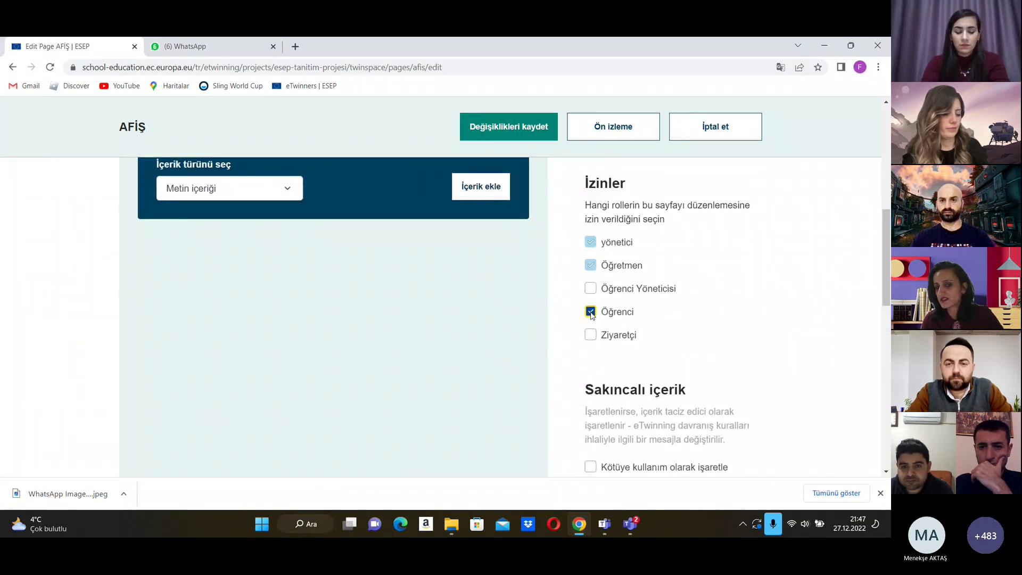
Step: Leave Tartışma on İzin vermek and save the page settings with Değişiklikleri kaydet
scroll(600, 288, "down", 1)
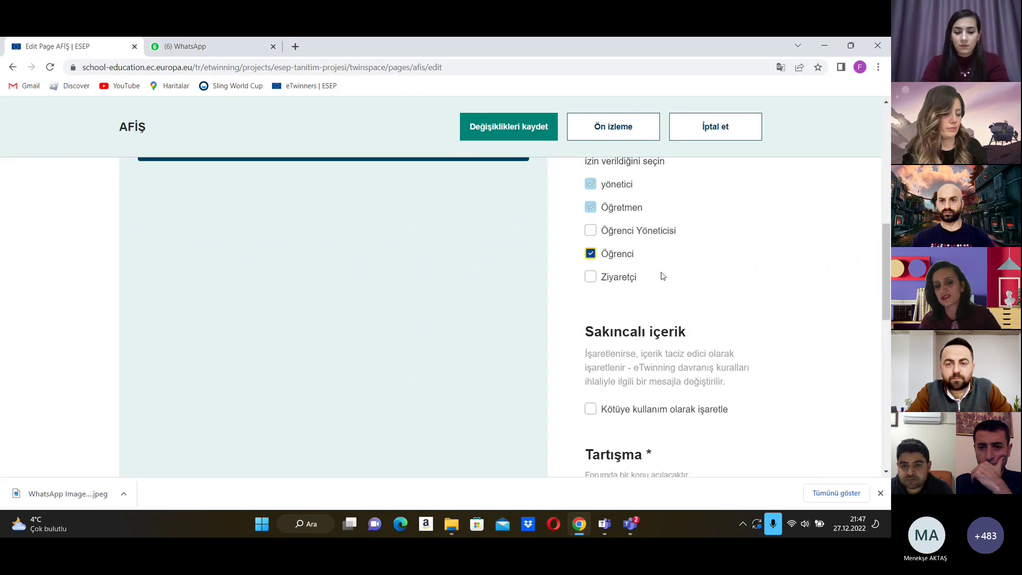
scroll(659, 278, "down", 2)
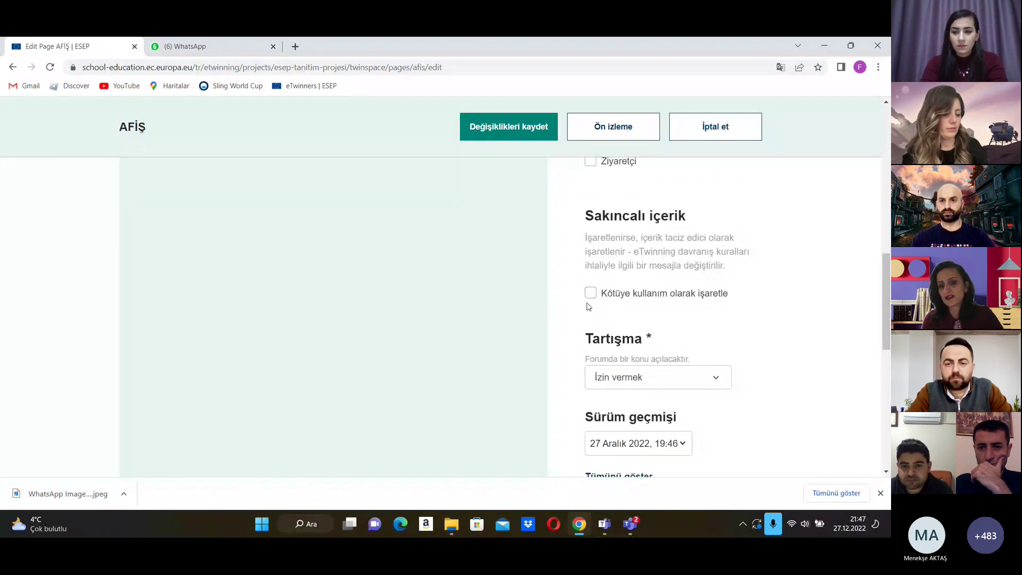
scroll(652, 321, "down", 2)
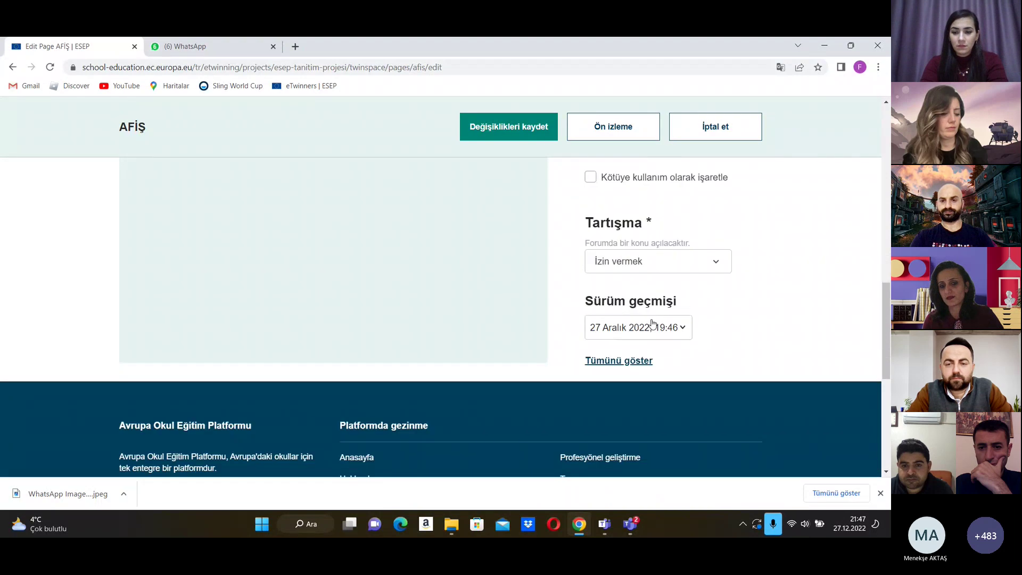
left_click(718, 264)
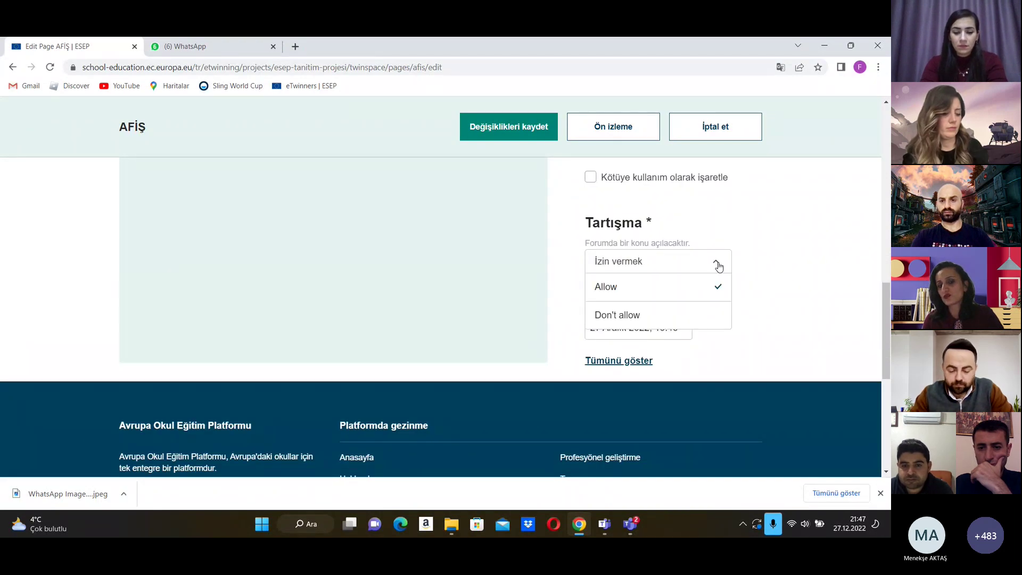
left_click(718, 266)
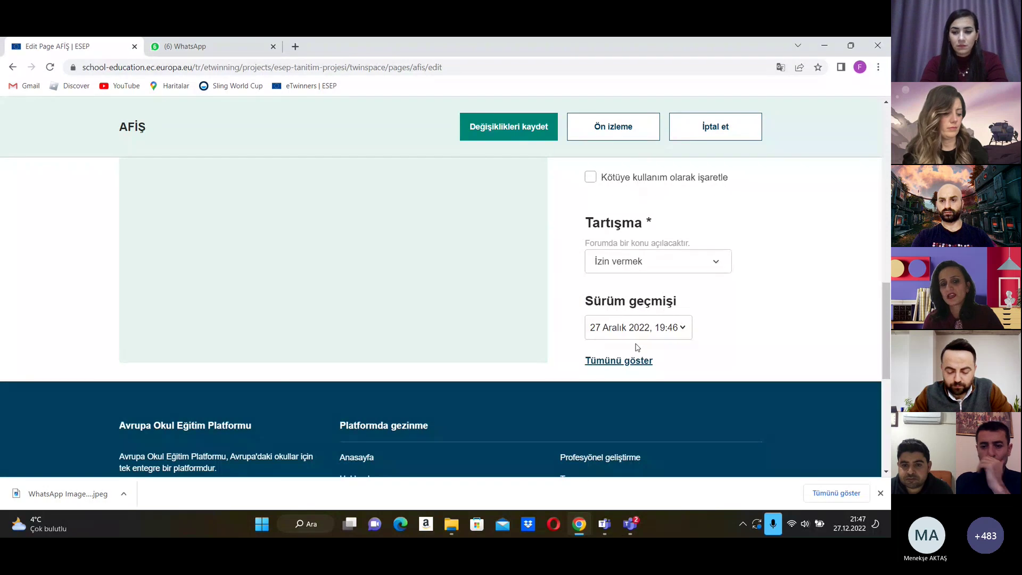
scroll(634, 346, "up", 10)
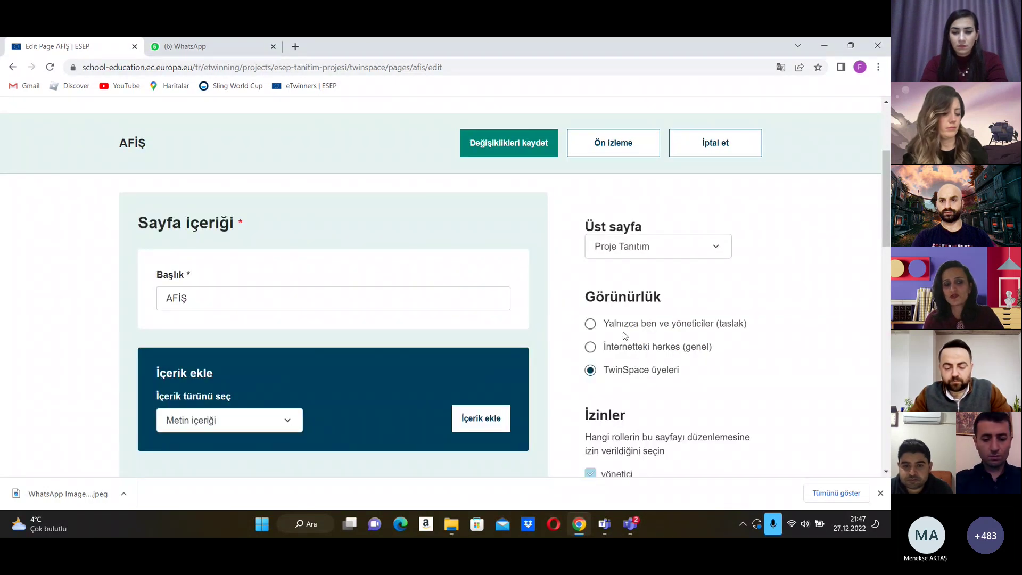
scroll(623, 336, "down", 1)
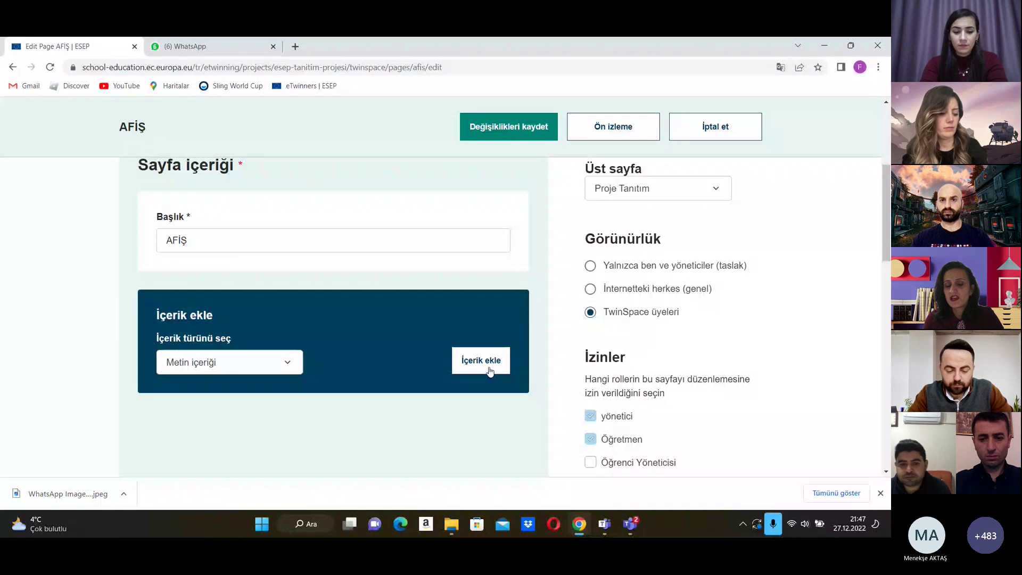
scroll(481, 248, "down", 2)
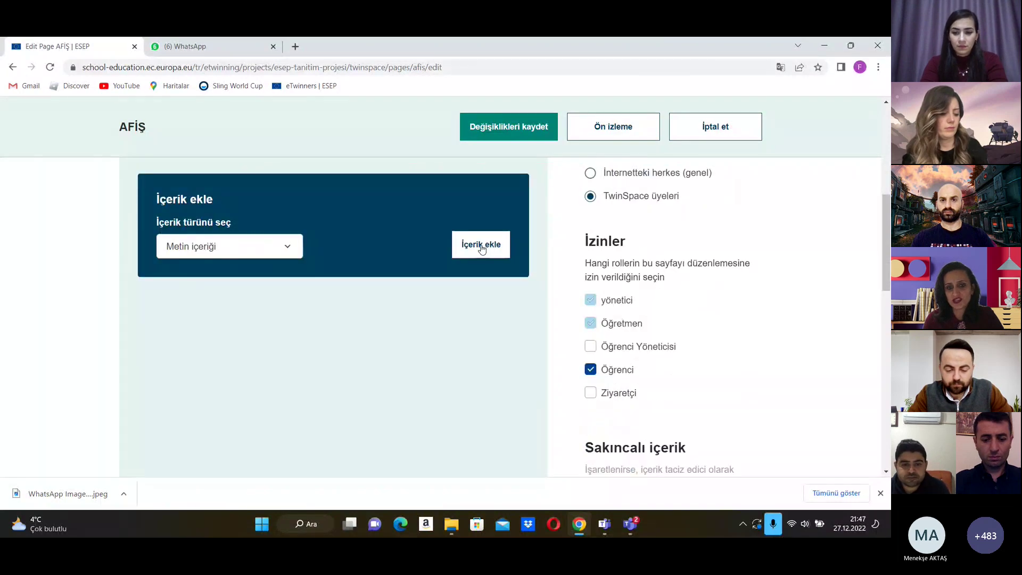
left_click(538, 133)
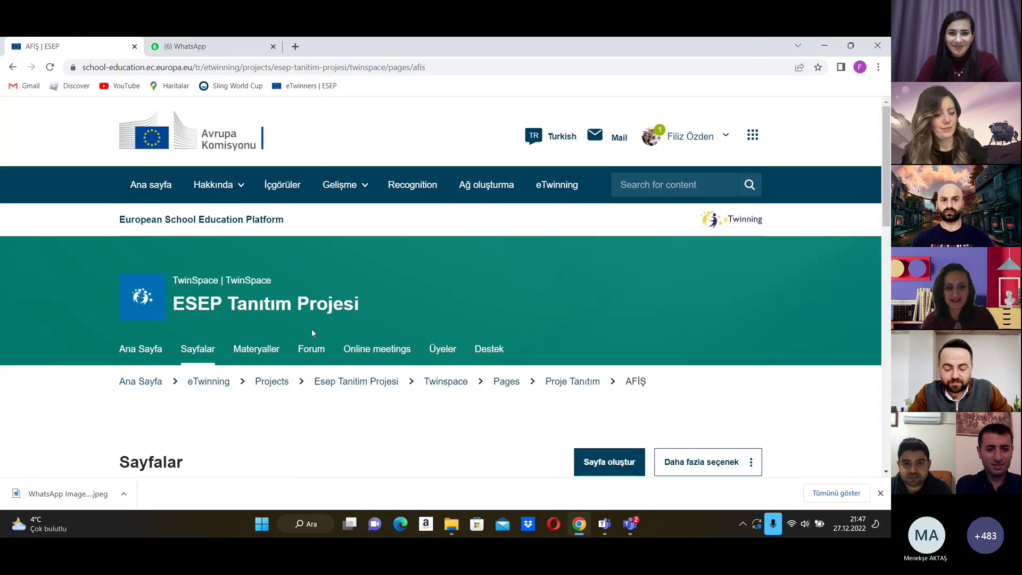
Step: Scroll the AFİŞ page to check the 'Page AFİŞ has been updated' message and its 1.2 position
scroll(478, 390, "down", 4)
scroll(474, 383, "down", 3)
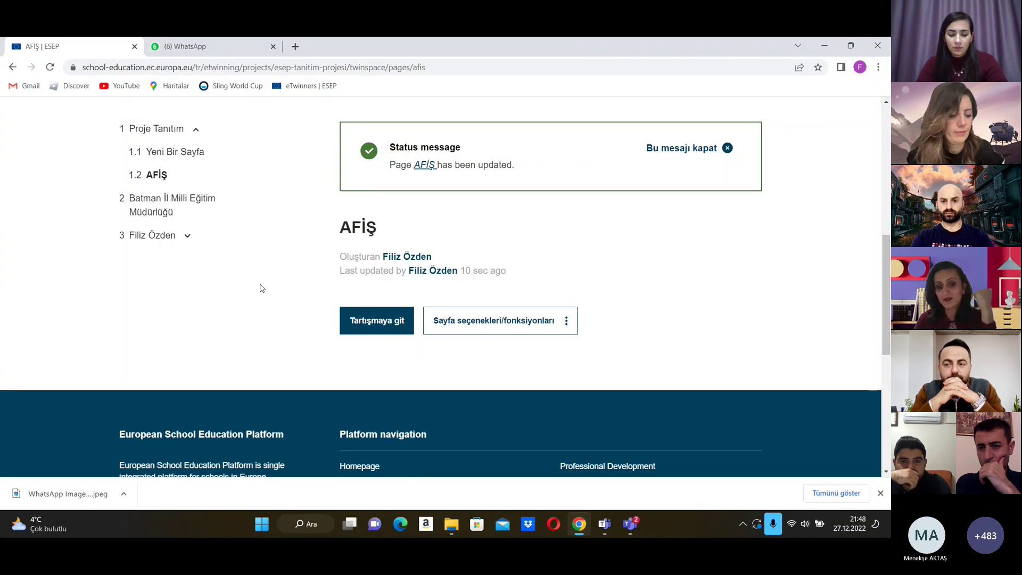
scroll(287, 215, "up", 4)
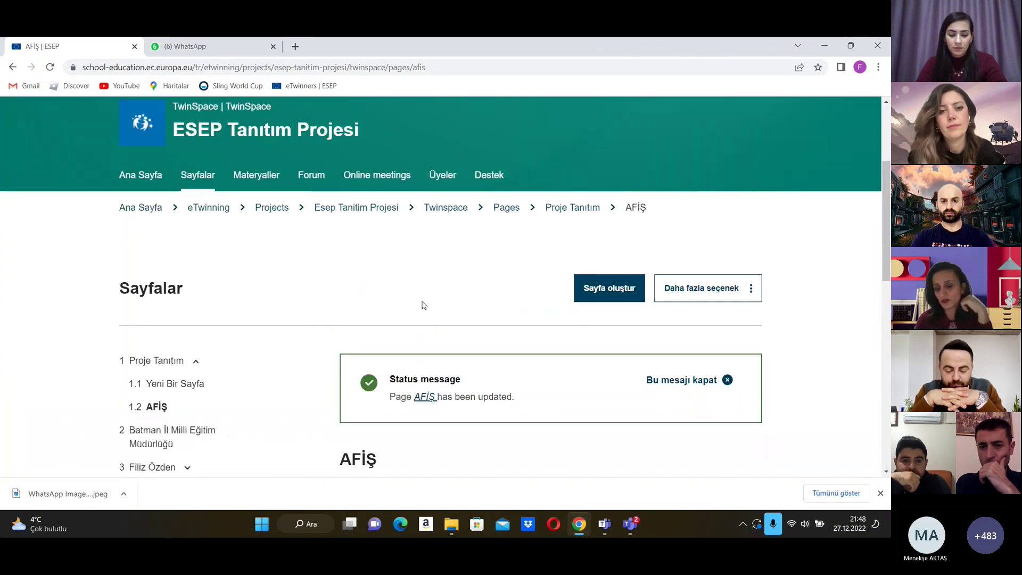
scroll(420, 306, "down", 3)
scroll(417, 310, "down", 3)
scroll(414, 312, "up", 4)
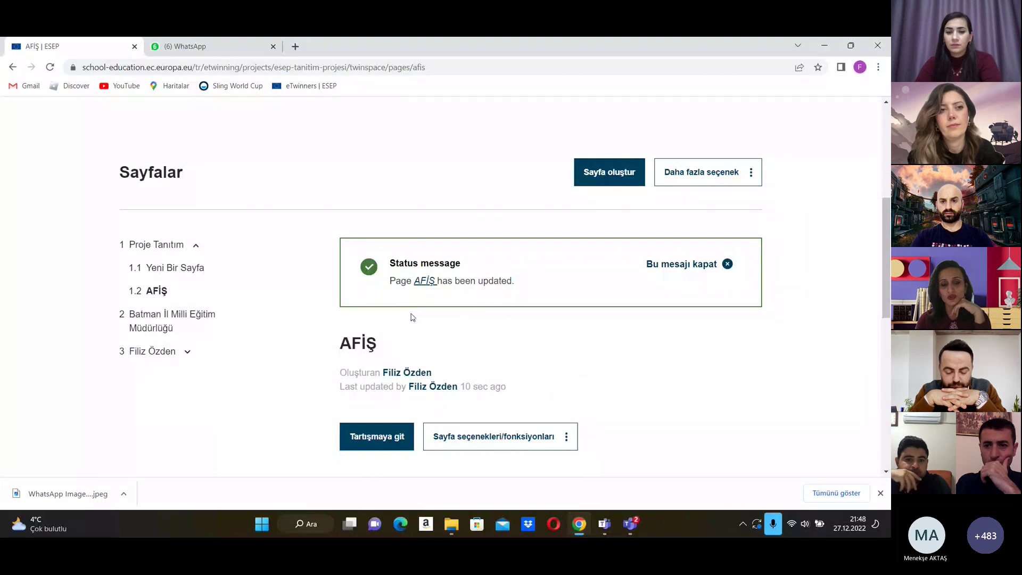
scroll(407, 314, "down", 2)
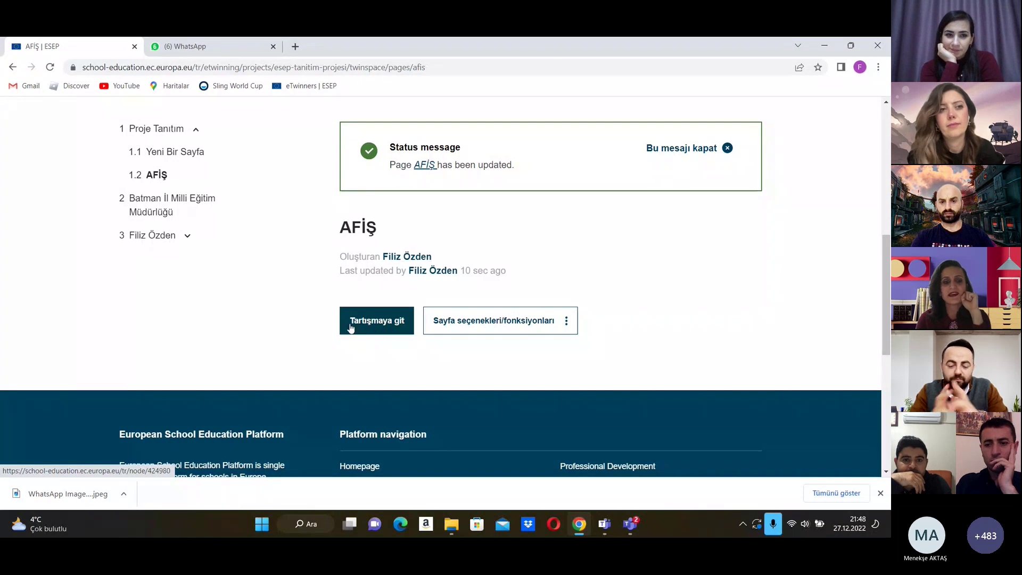
scroll(242, 337, "up", 3)
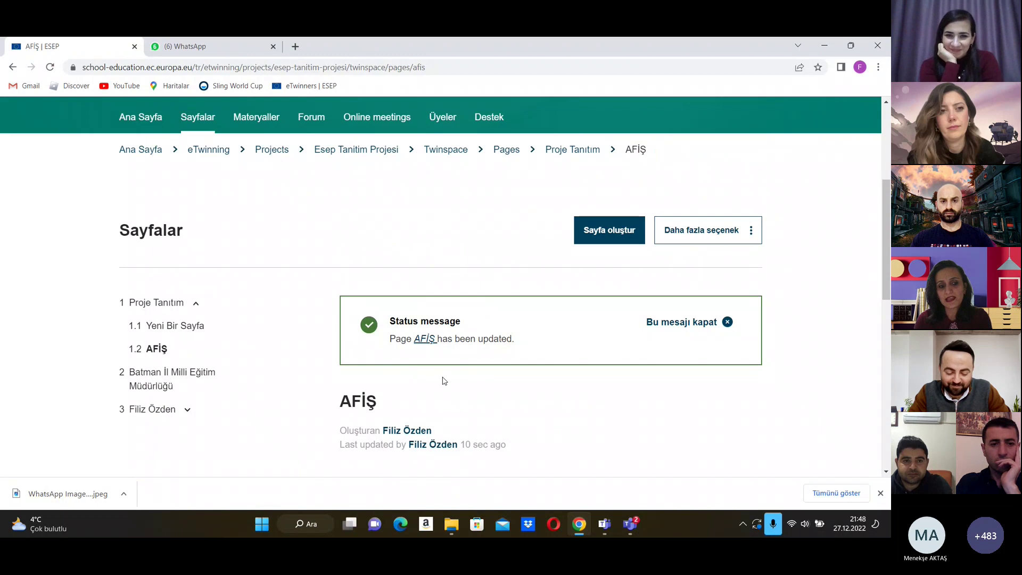
scroll(315, 399, "down", 3)
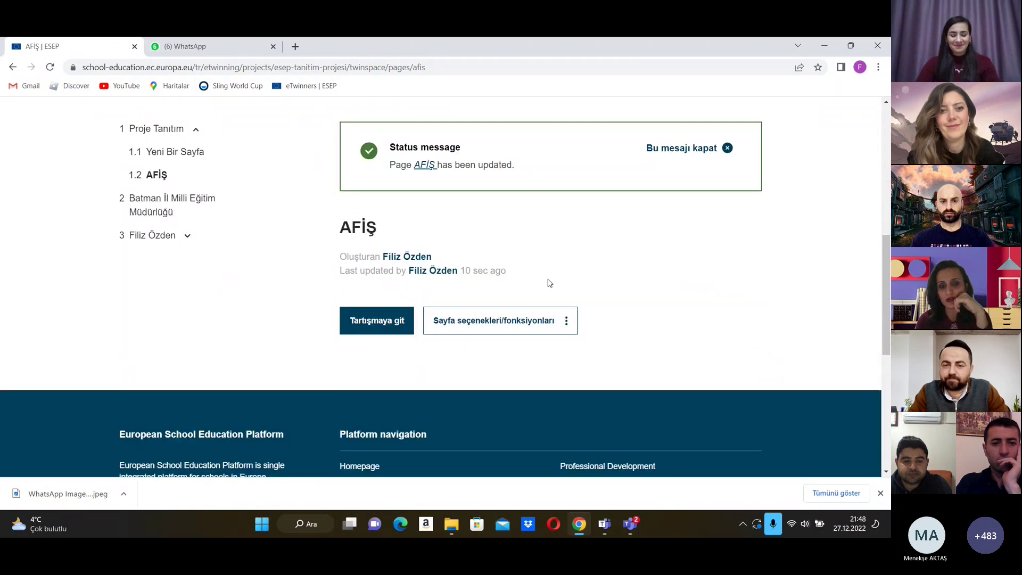
scroll(559, 298, "up", 3)
scroll(574, 309, "down", 2)
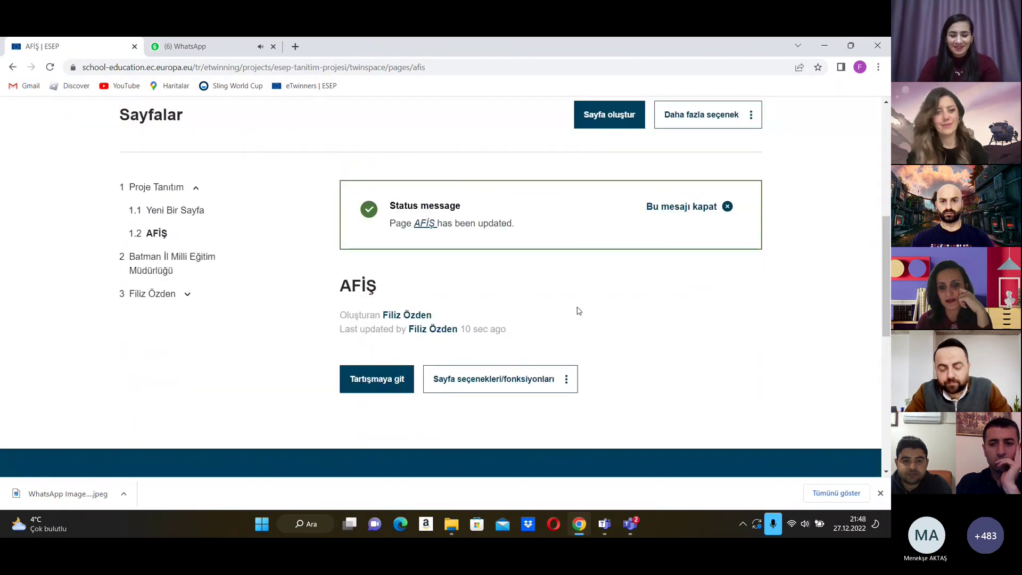
Step: Use Sayfa seçenekleri > Sayfayı düzenle to add a Text content block reading DGHXFGJ
left_click(566, 381)
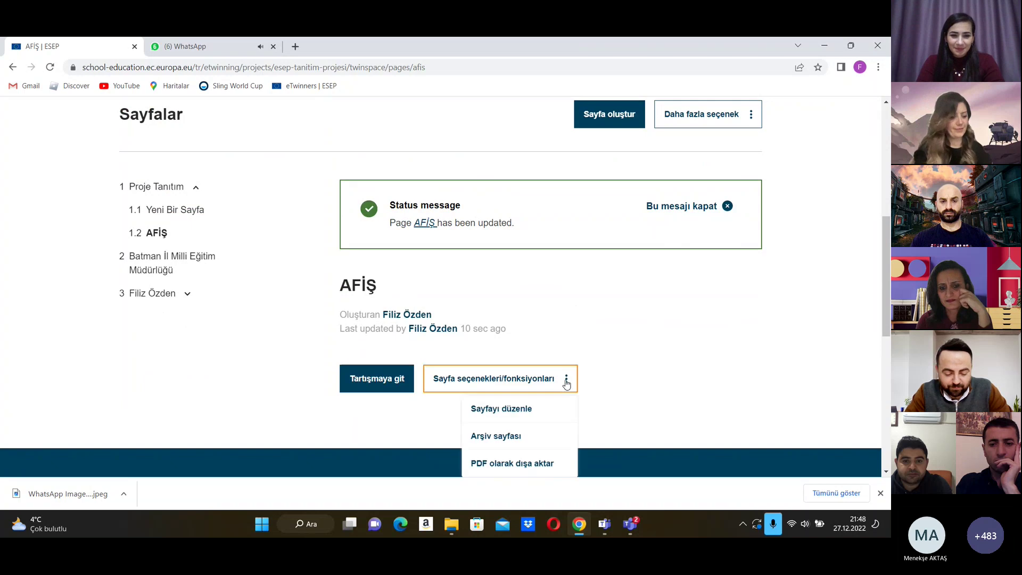
left_click(513, 418)
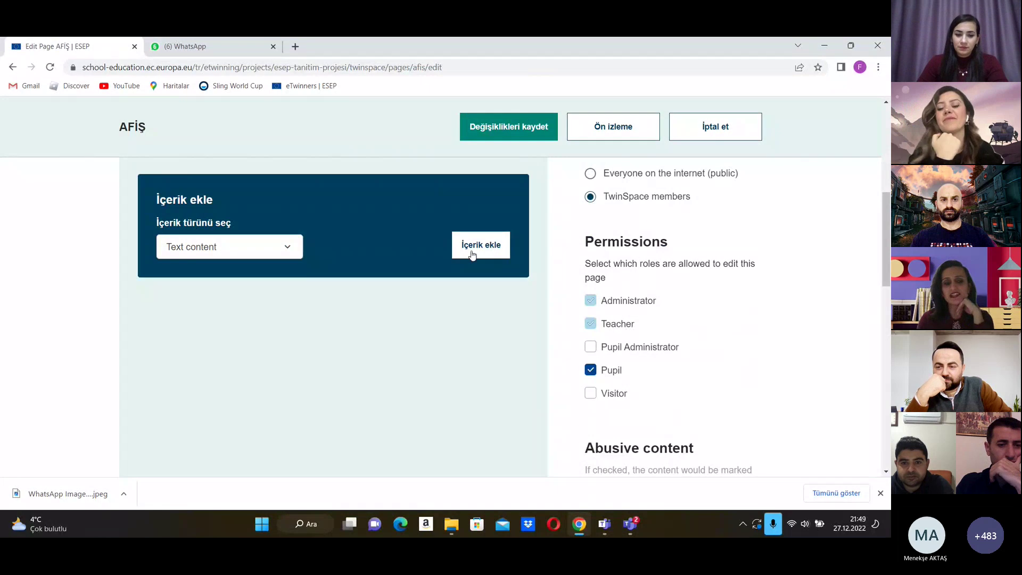
left_click(471, 251)
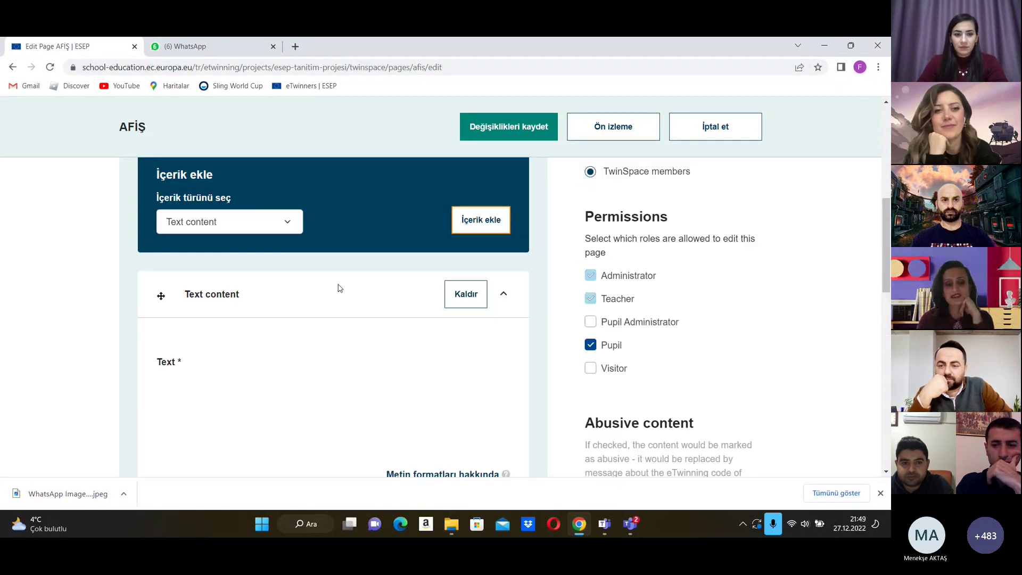
scroll(270, 375, "down", 2)
left_click(276, 390)
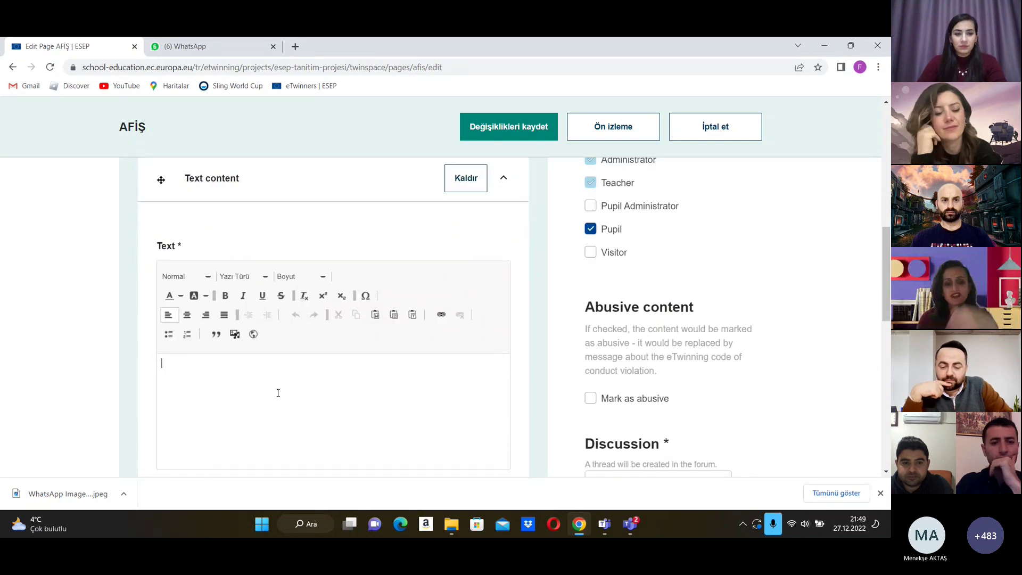
type("DGHXFGJ")
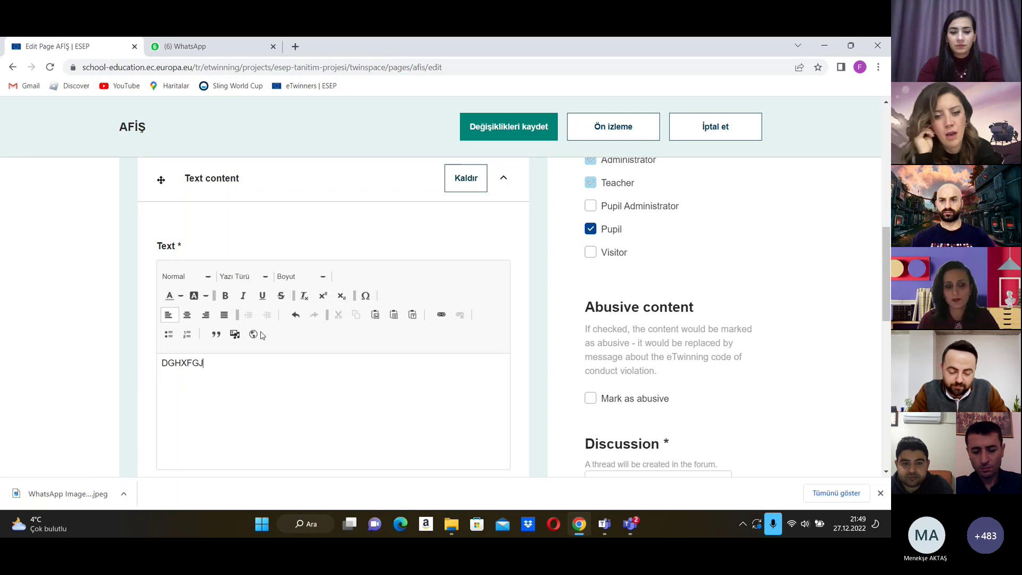
Step: Open Insert from Media Library and browse the available images for the poster
left_click(234, 334)
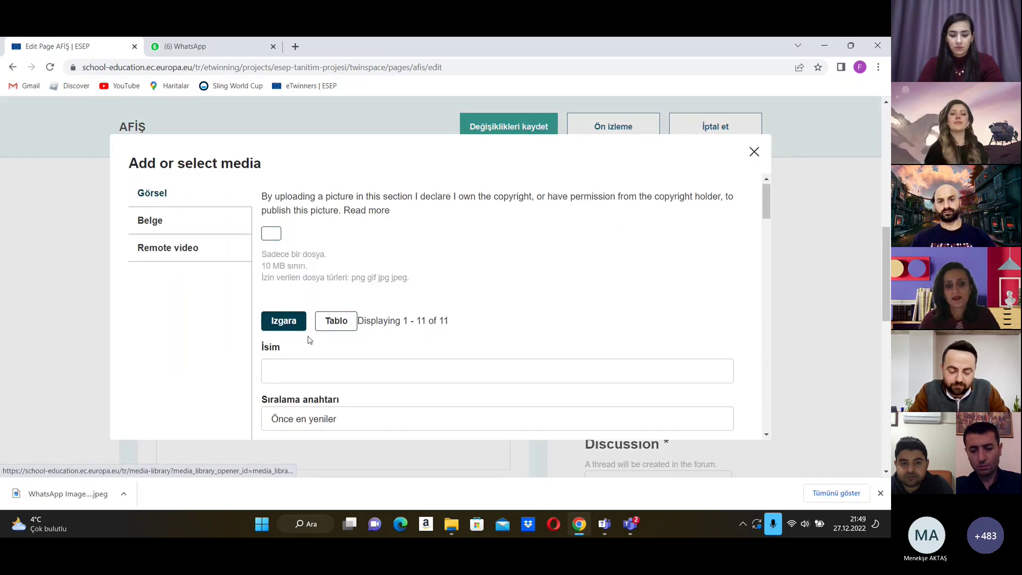
scroll(307, 339, "down", 8)
scroll(314, 328, "down", 2)
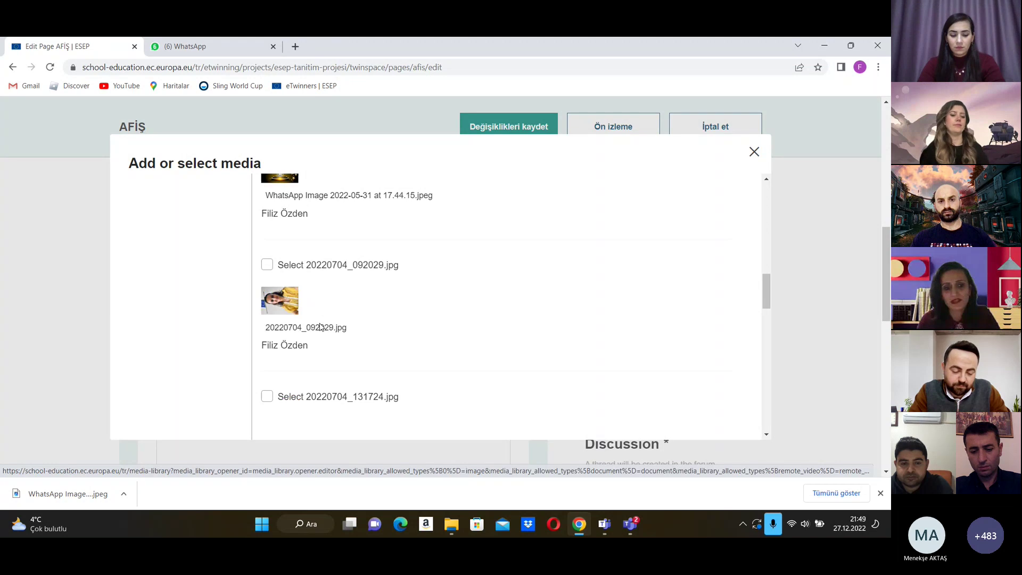
scroll(319, 327, "up", 3)
scroll(322, 327, "down", 4)
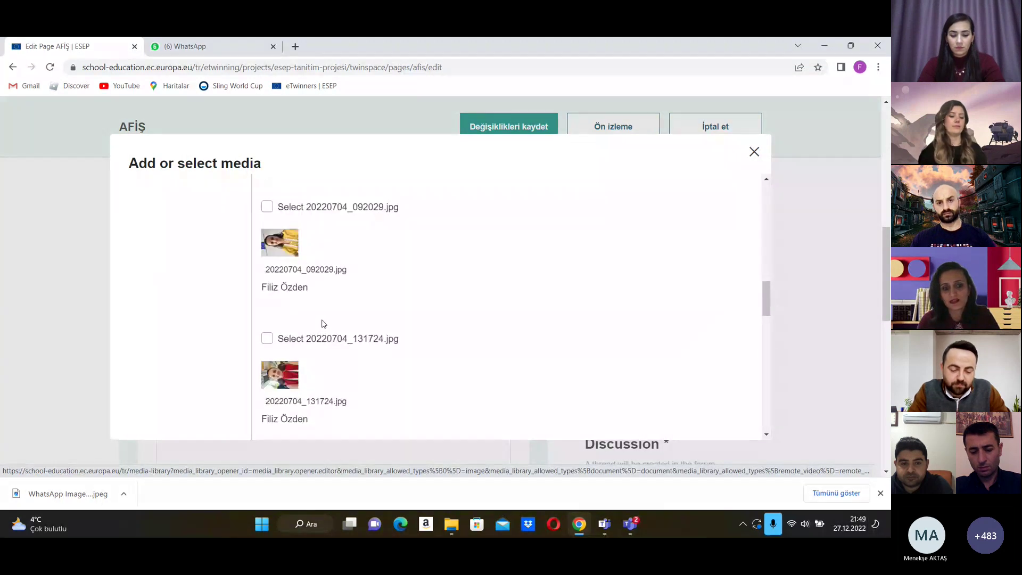
scroll(322, 326, "down", 4)
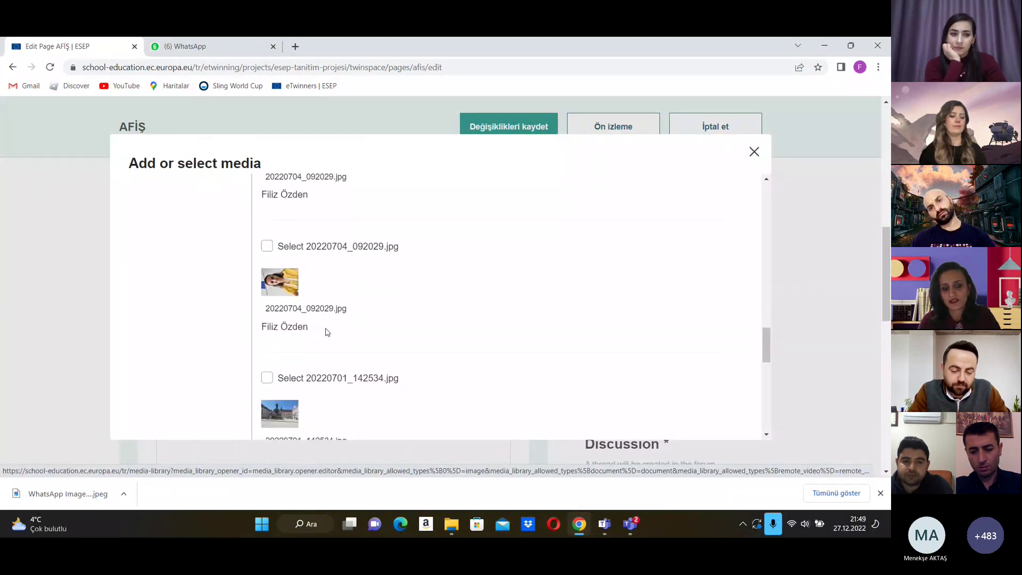
scroll(328, 330, "down", 5)
scroll(330, 330, "up", 8)
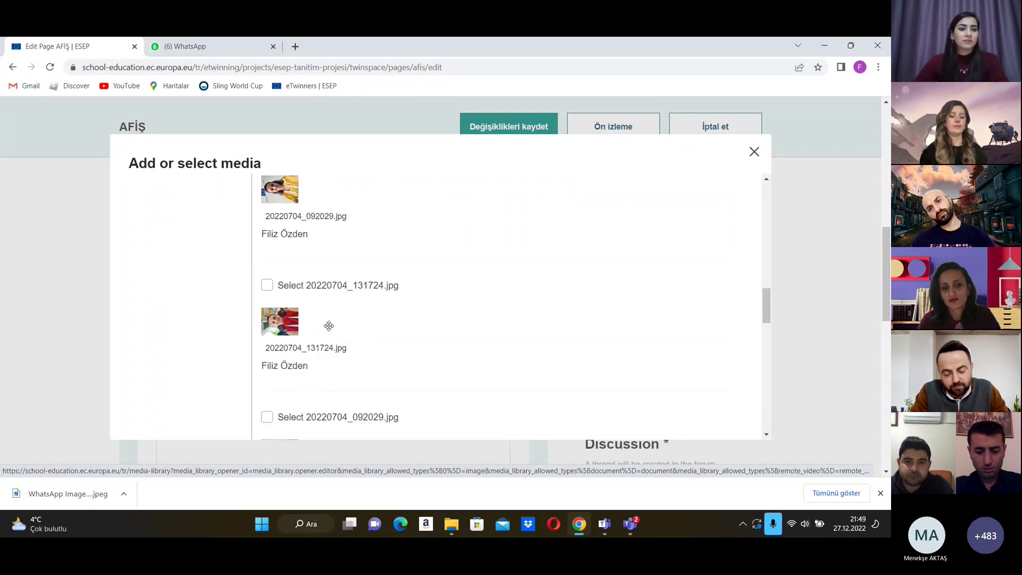
scroll(328, 326, "up", 6)
scroll(326, 322, "down", 1)
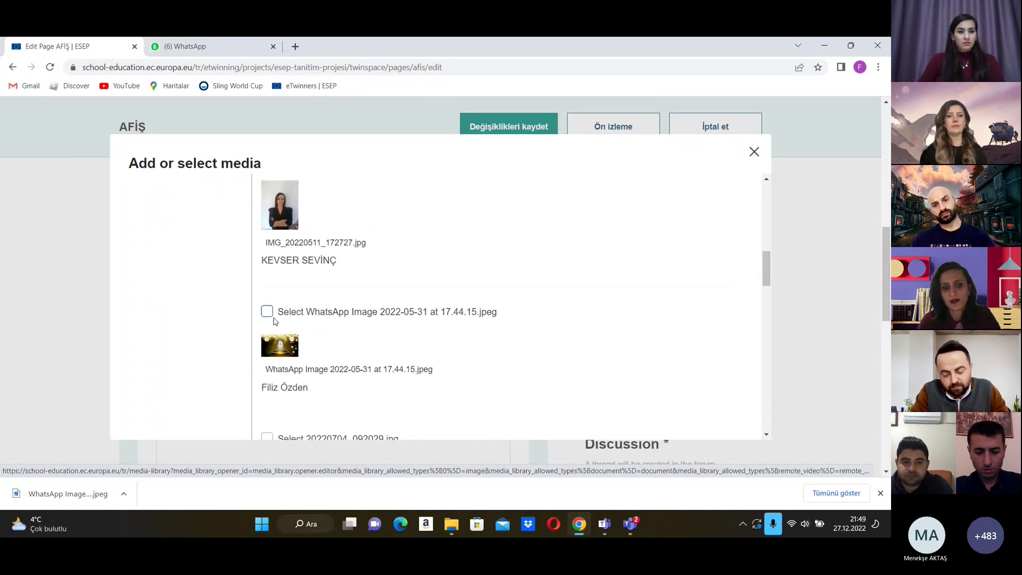
Step: Select WhatsApp Image 2022-05-31 at 17.44.15.jpeg and insert it into the text block
left_click(267, 311)
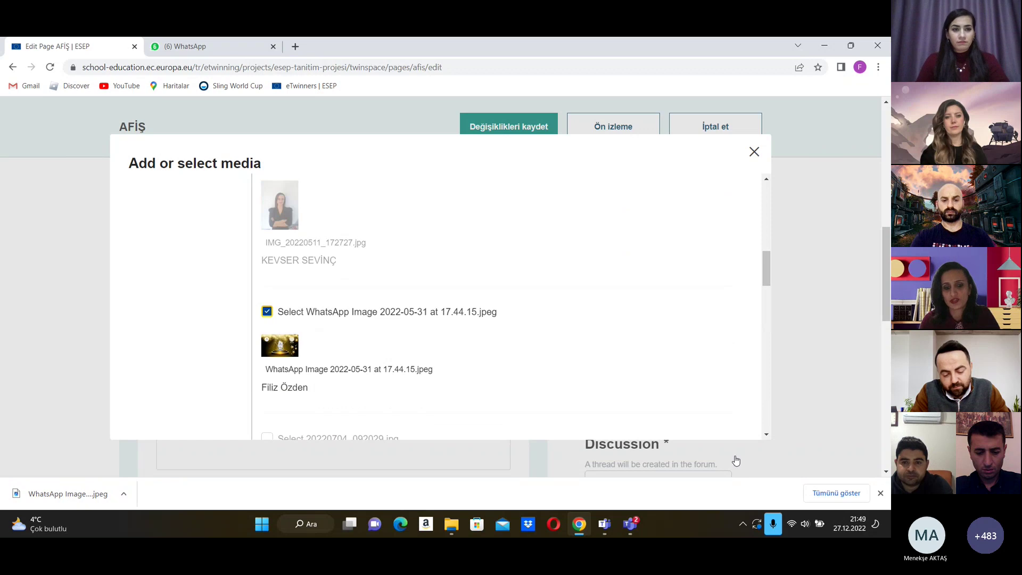
scroll(535, 395, "down", 1)
scroll(535, 395, "down", 15)
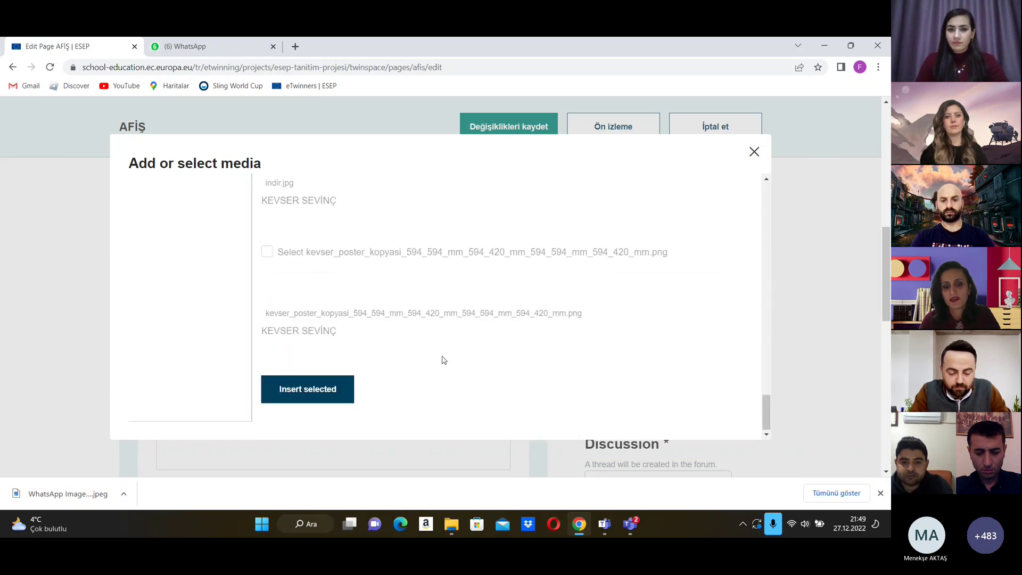
left_click(298, 398)
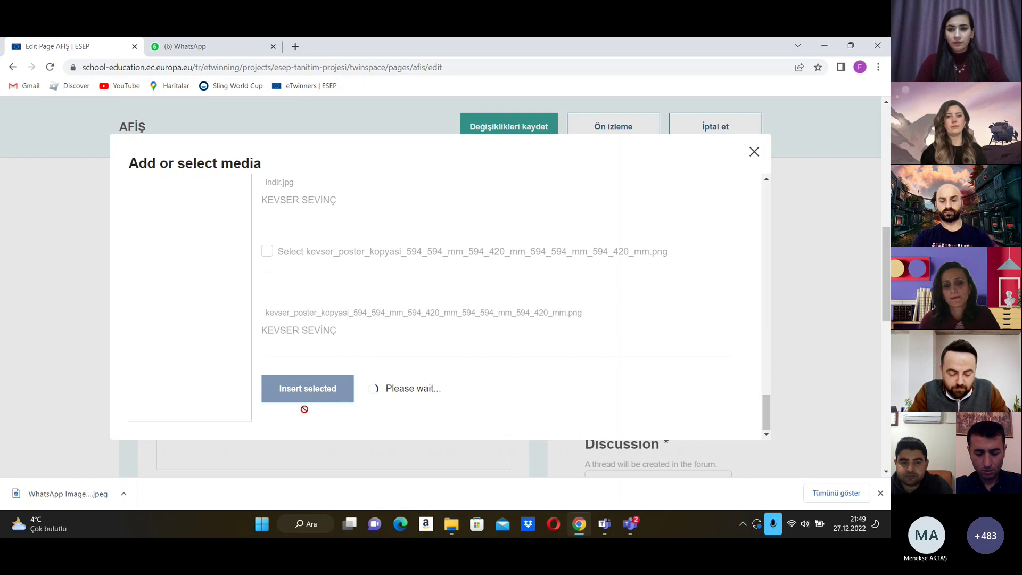
Step: Check the poster below DGHXFGJ, then save the AFİŞ page with Değişiklikleri kaydet
scroll(378, 342, "down", 1)
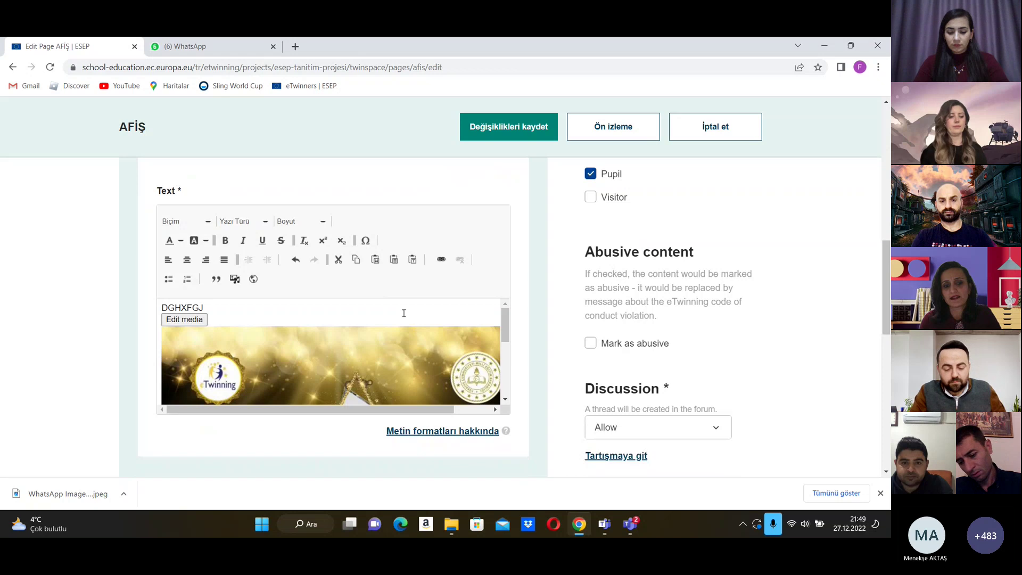
scroll(404, 313, "down", 5)
scroll(452, 336, "up", 5)
scroll(449, 336, "up", 5)
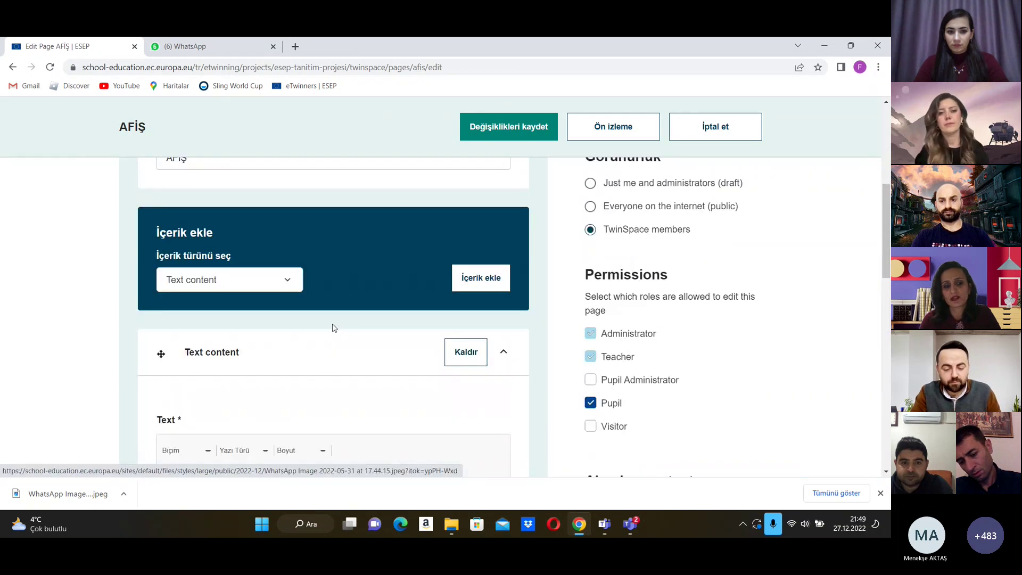
scroll(326, 346, "down", 3)
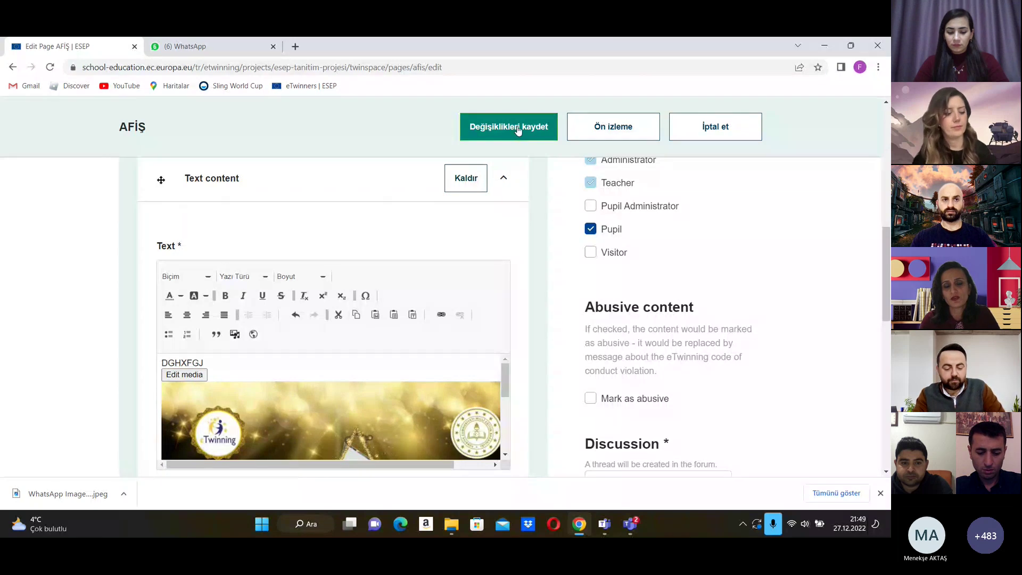
scroll(651, 248, "up", 1)
scroll(652, 248, "up", 2)
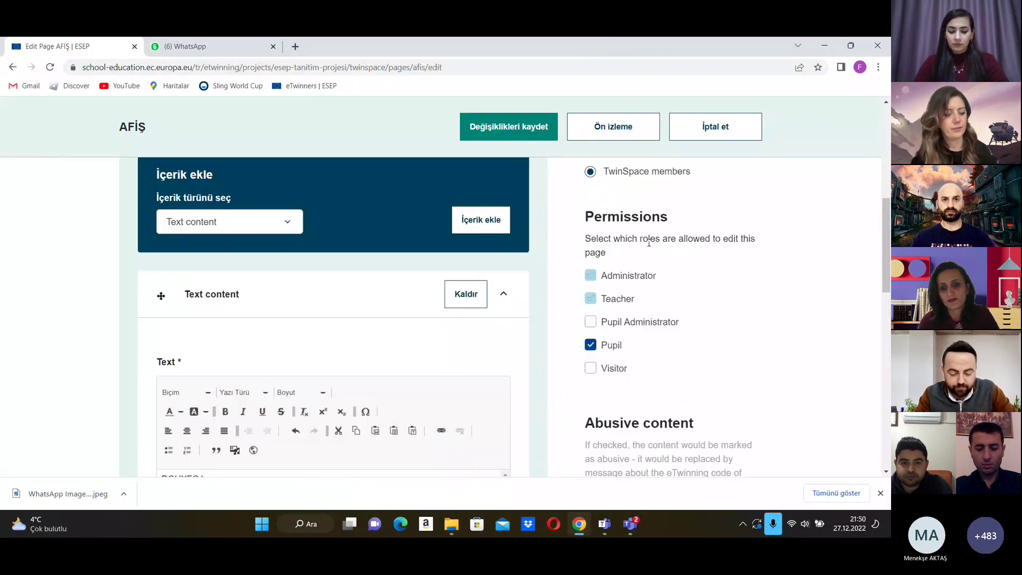
scroll(651, 249, "down", 3)
left_click(512, 124)
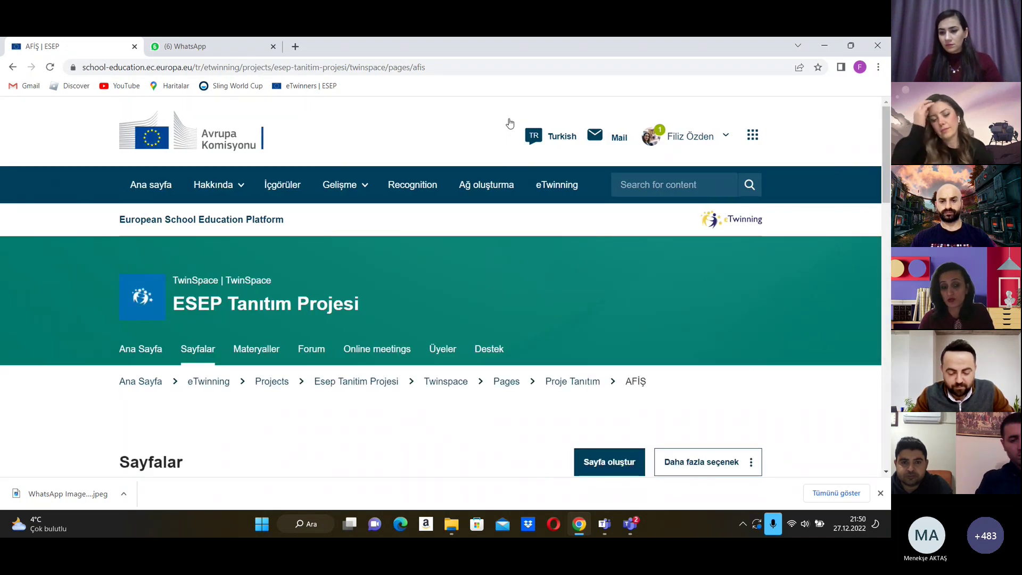
scroll(504, 207, "down", 5)
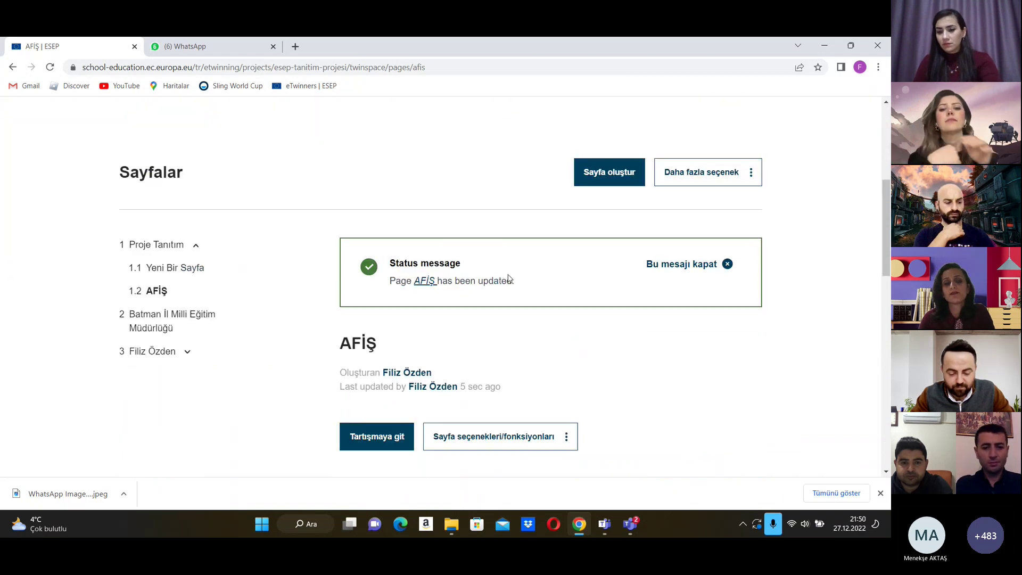
scroll(479, 304, "down", 2)
scroll(481, 305, "down", 4)
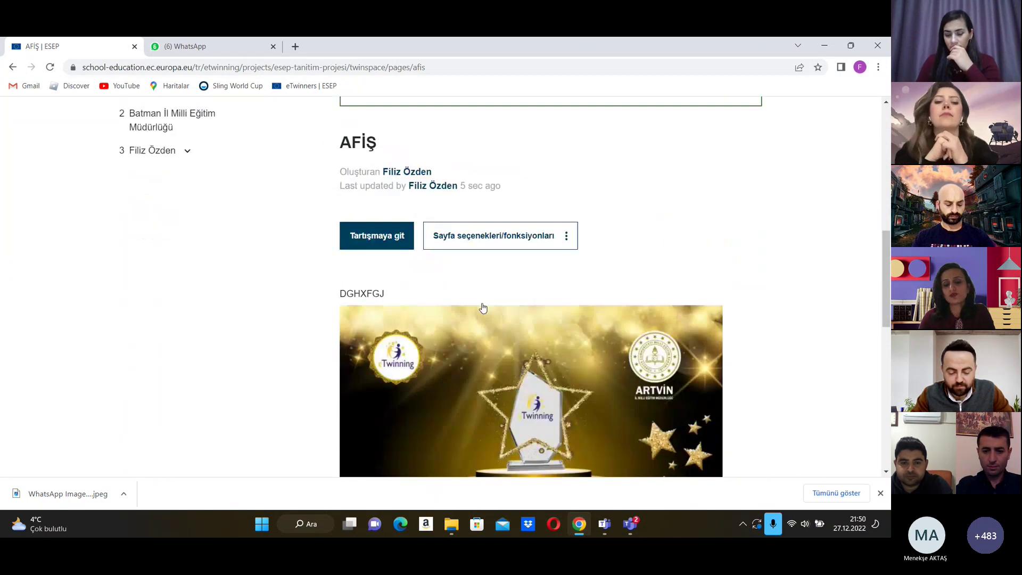
scroll(528, 327, "down", 1)
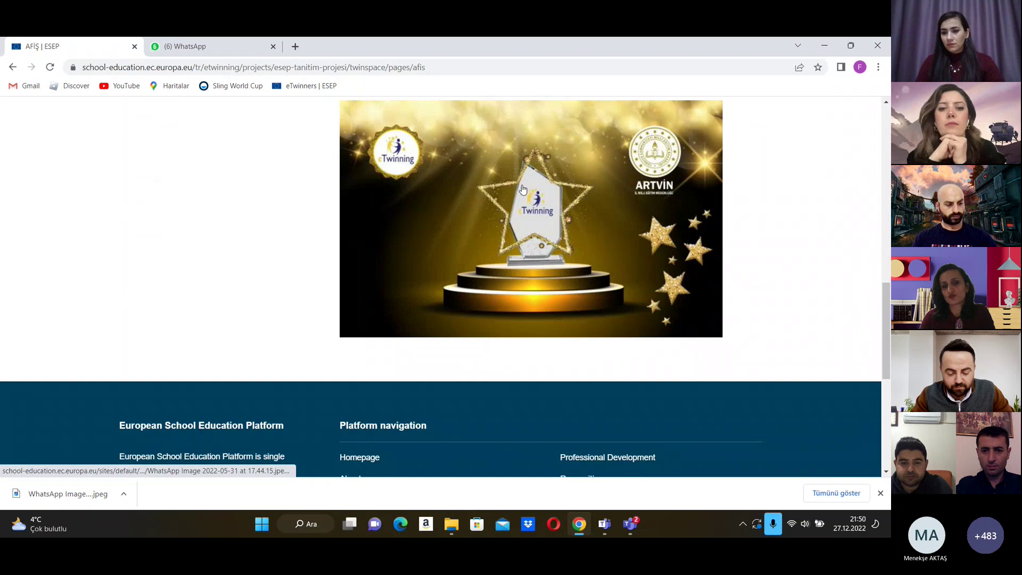
scroll(521, 188, "up", 4)
scroll(529, 229, "down", 3)
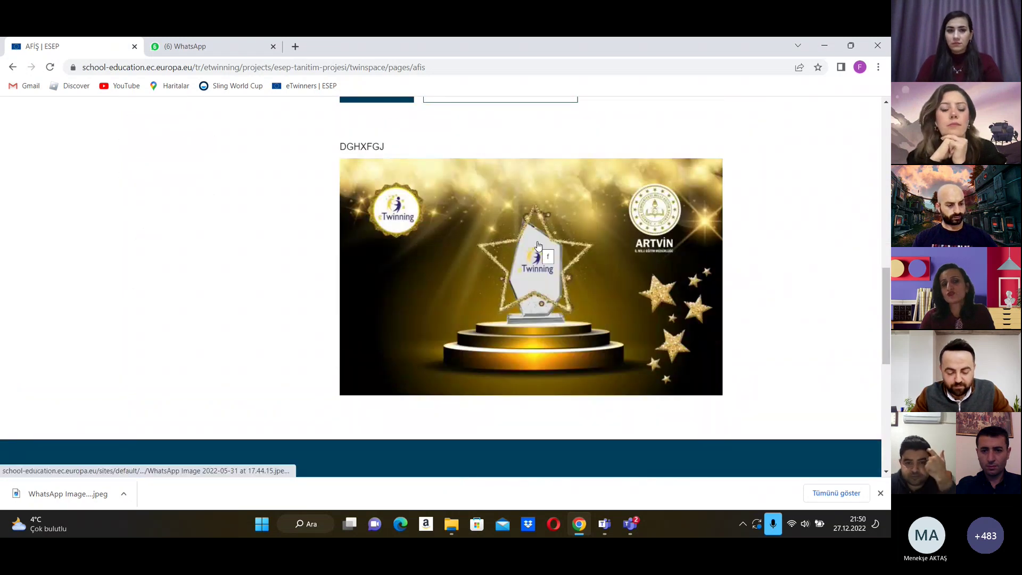
scroll(538, 245, "up", 6)
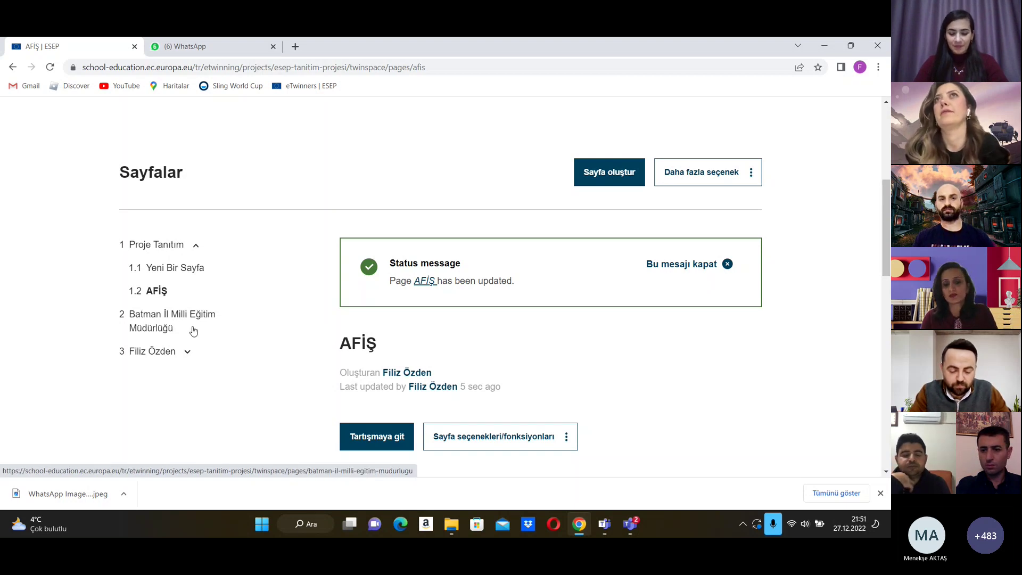
scroll(470, 349, "down", 6)
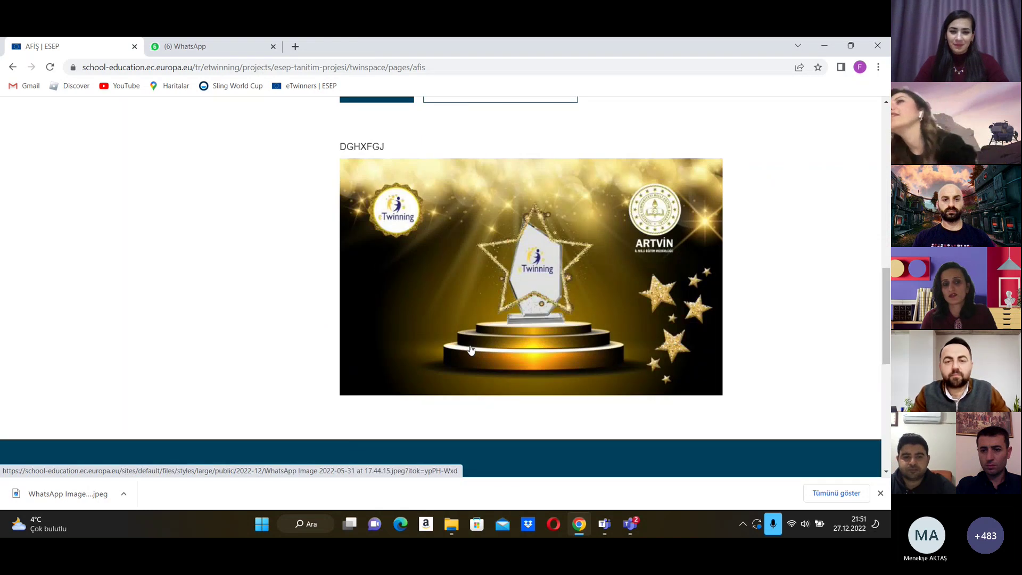
scroll(471, 350, "up", 8)
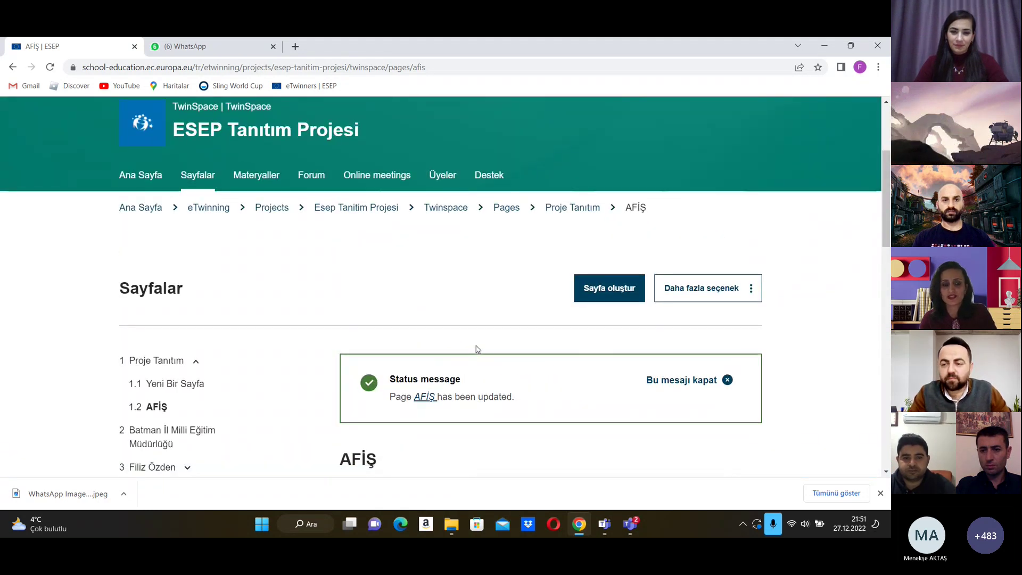